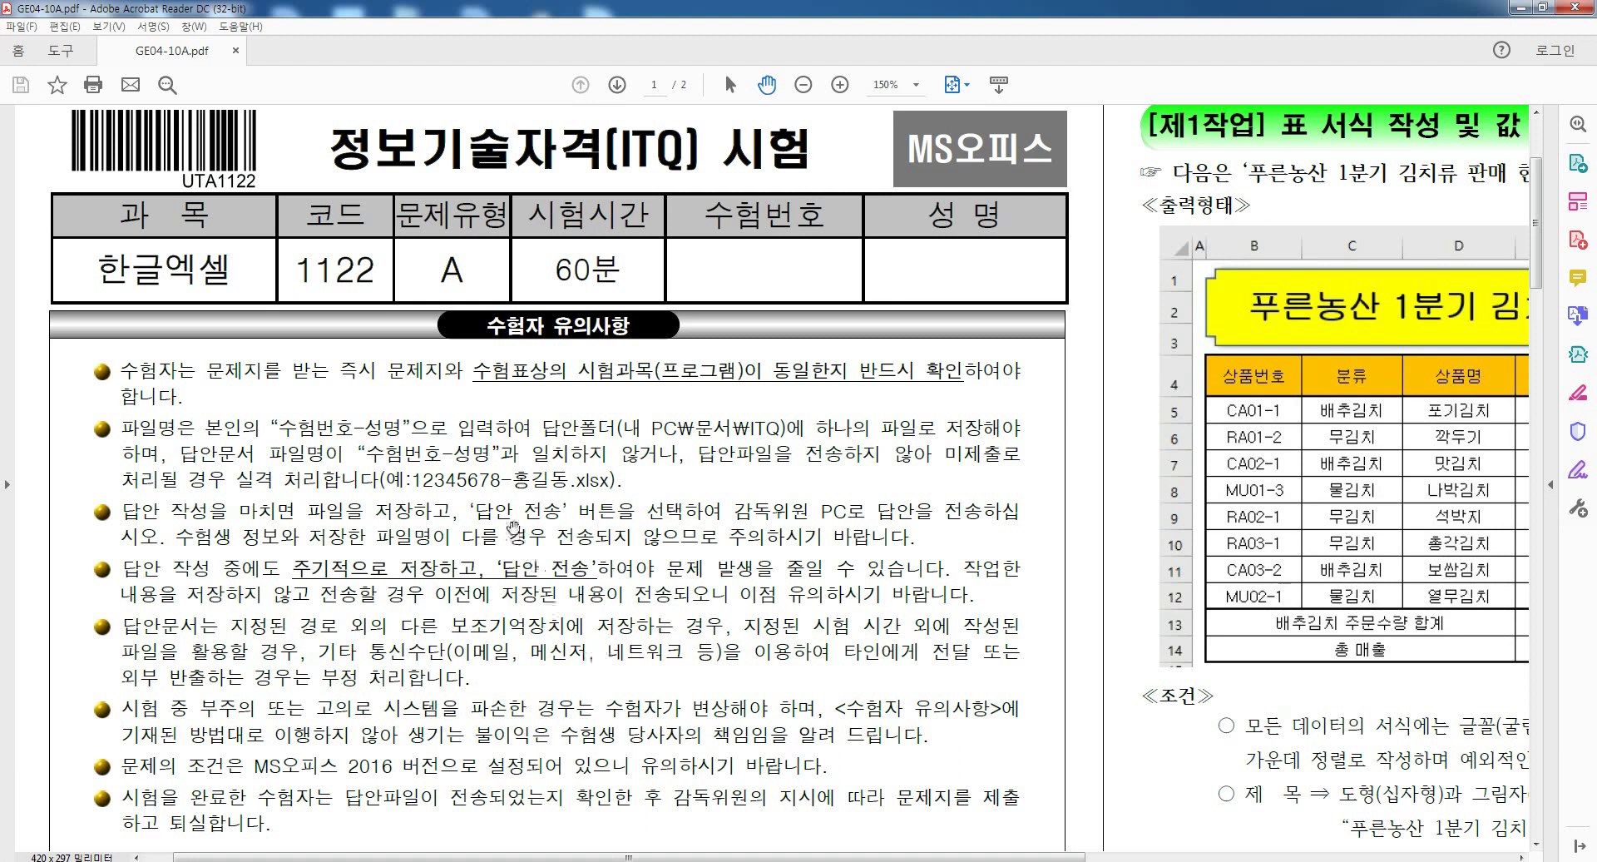
- Read the exam's candidate notices, including the required save folder and answer file naming rule
scroll(499, 522, "up", 2)
left_click_drag(499, 522, 507, 515)
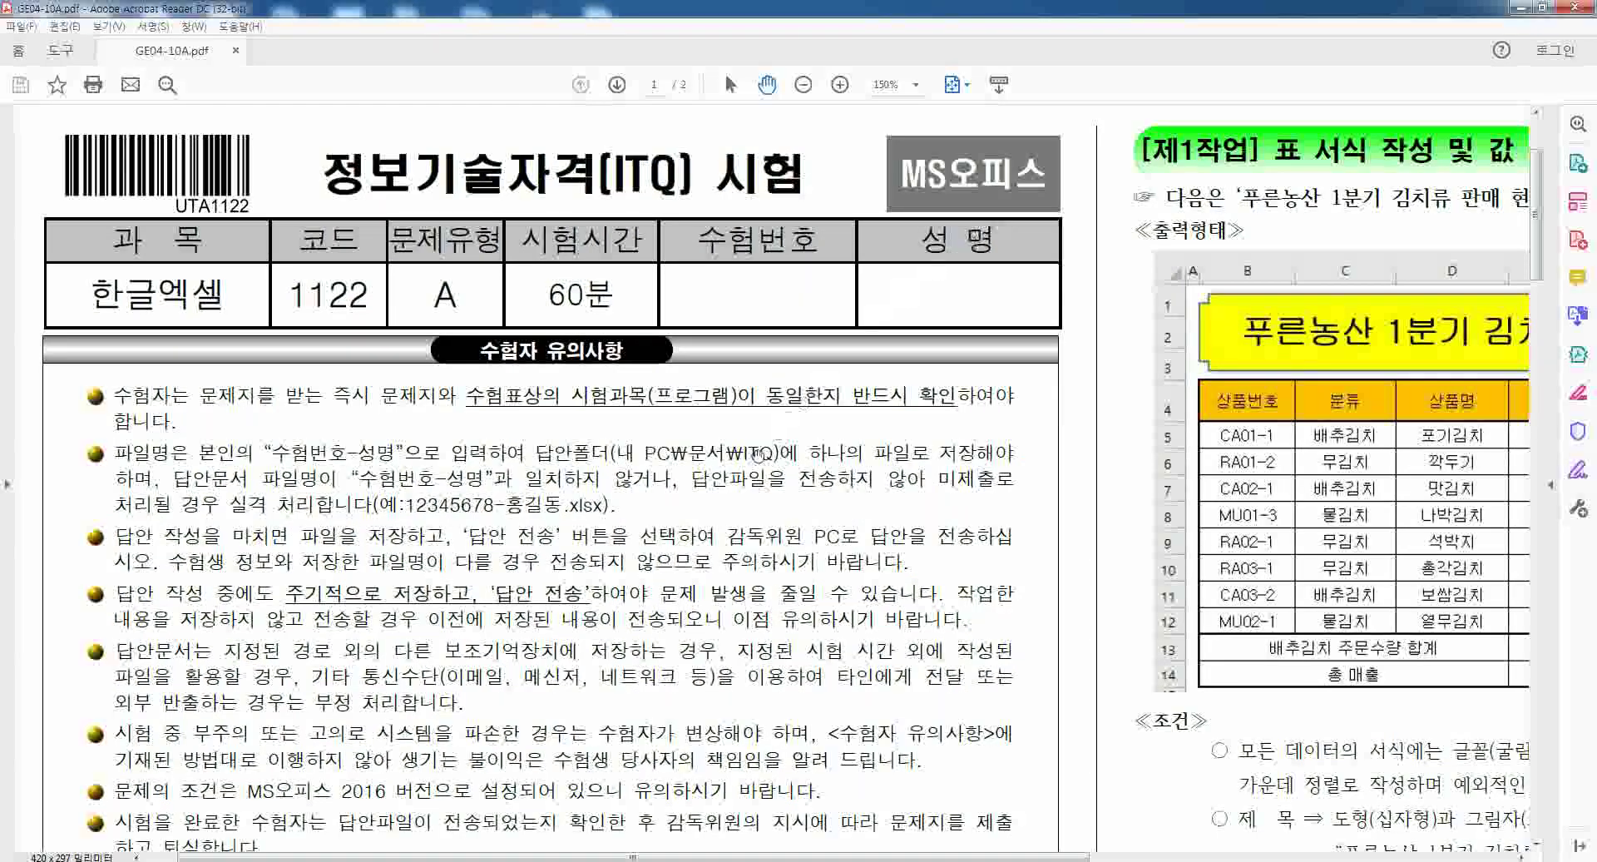
left_click_drag(713, 494, 709, 460)
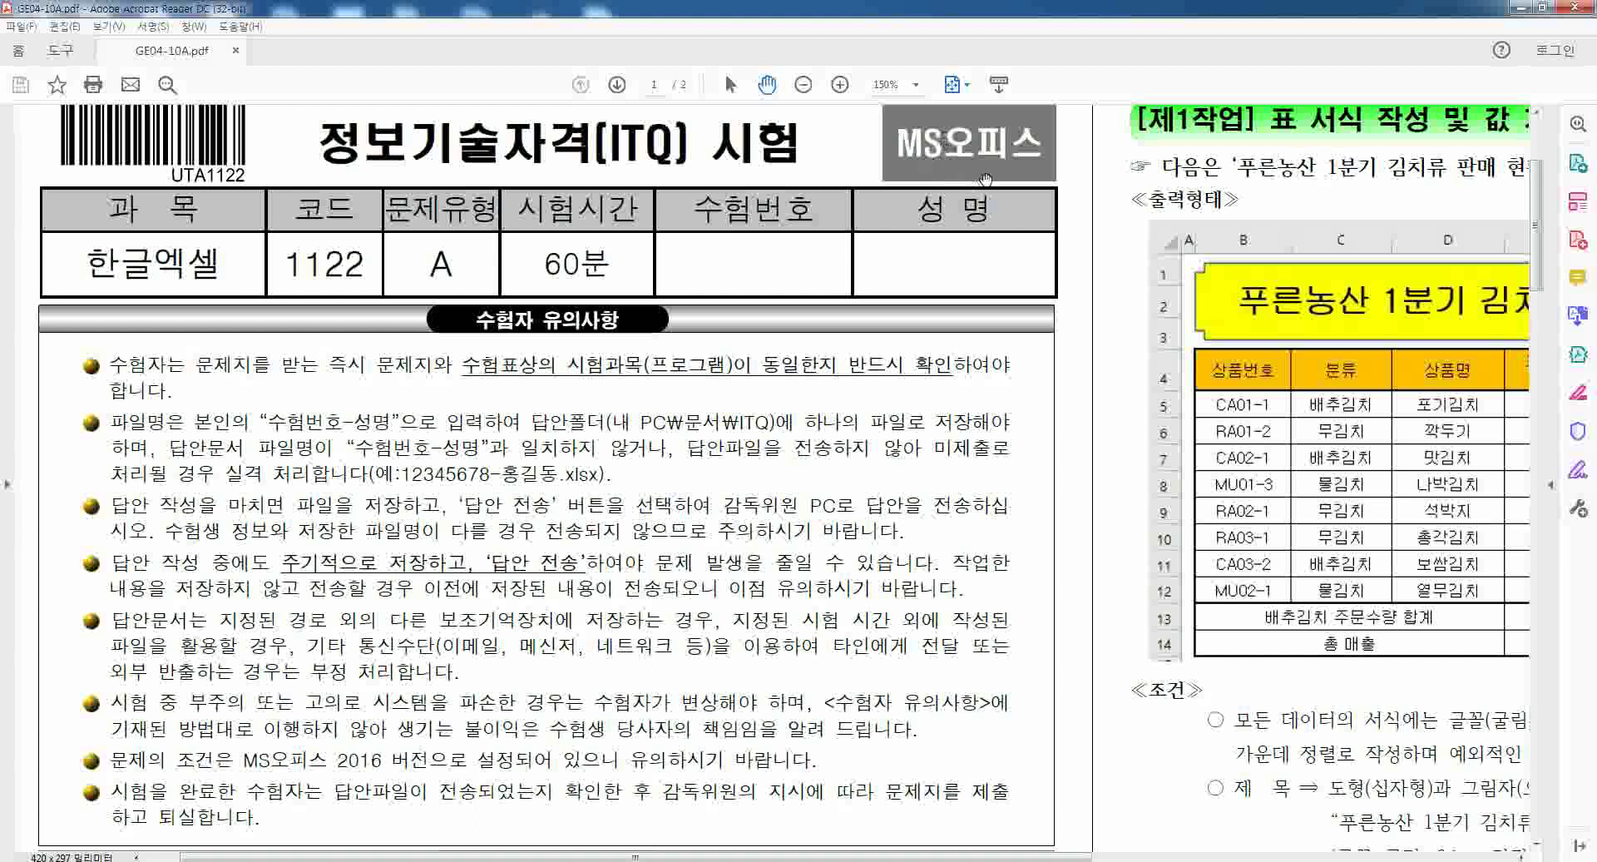
left_click_drag(723, 406, 730, 354)
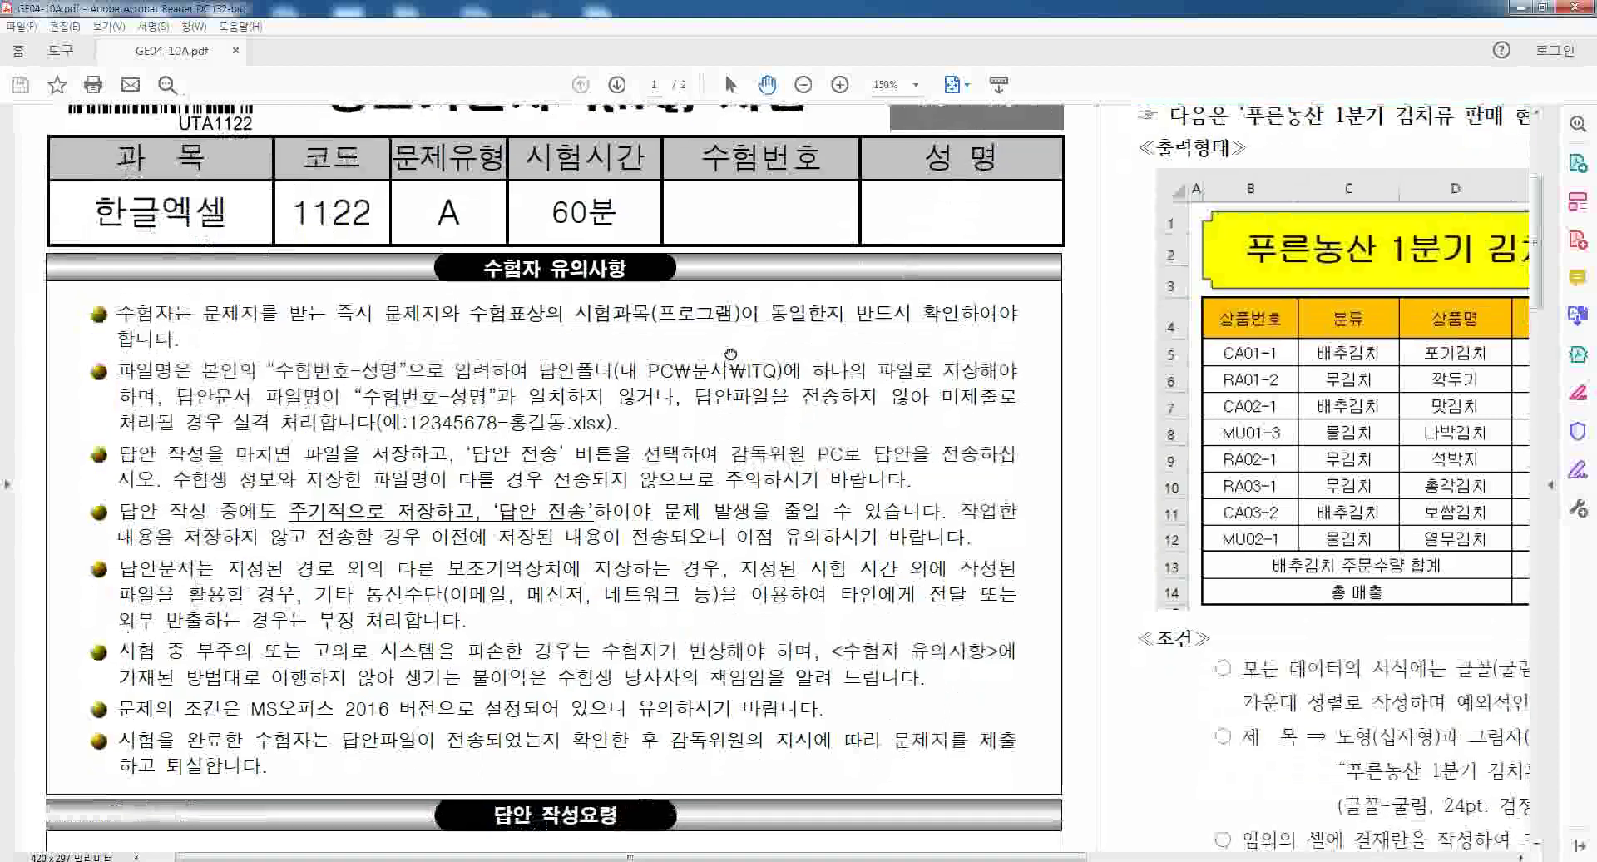
scroll(657, 416, "down", 1)
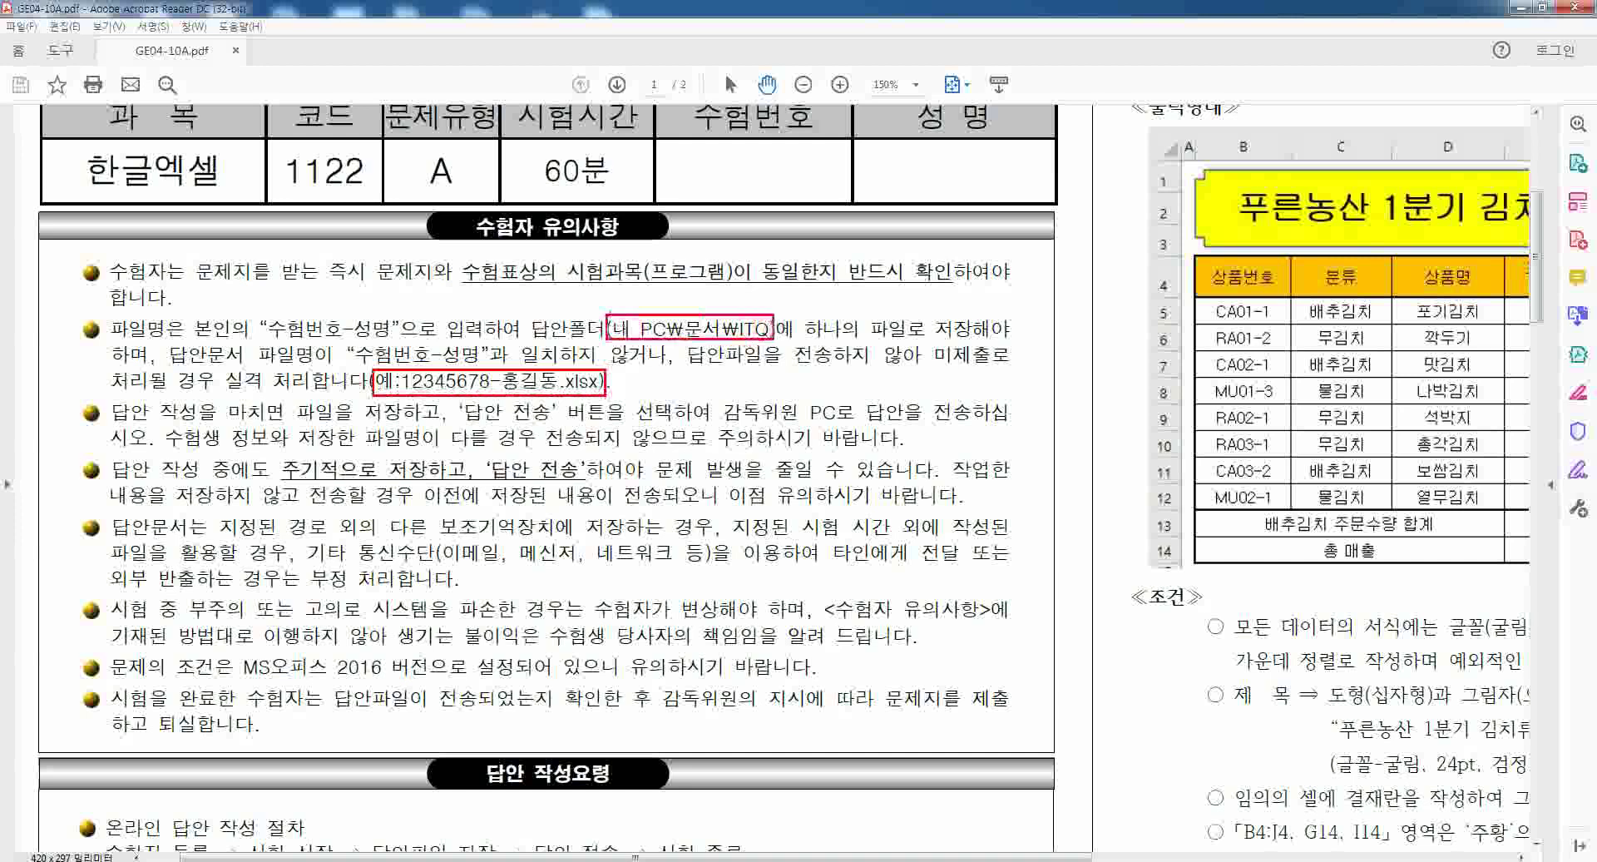
scroll(460, 349, "down", 5)
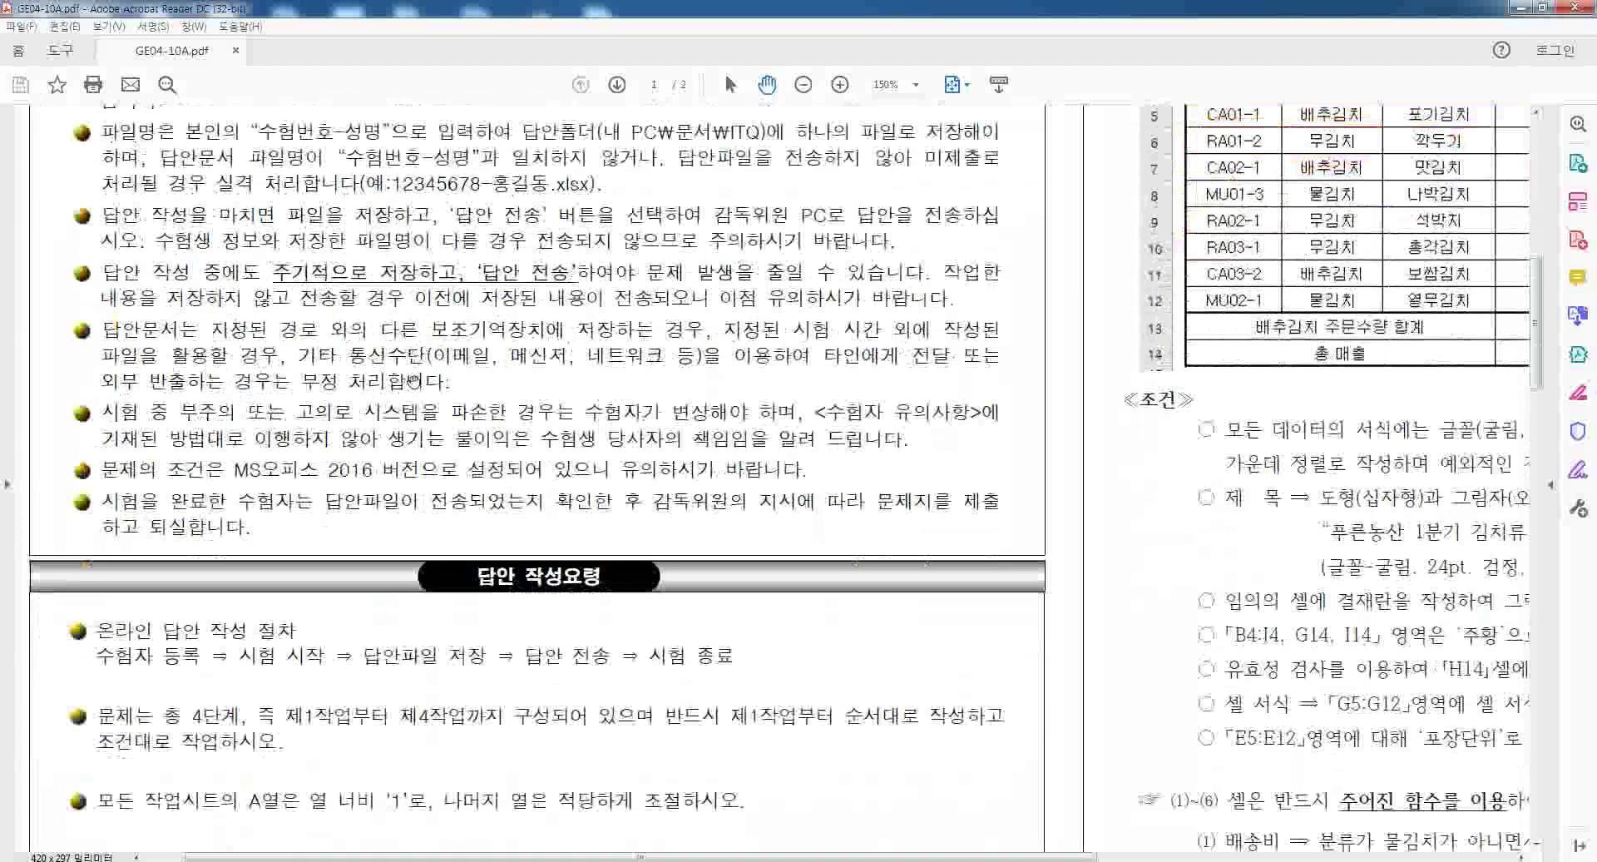
- Read the answer-writing instructions on task order, column A width, borders, output format and sheet names
scroll(460, 349, "down", 4)
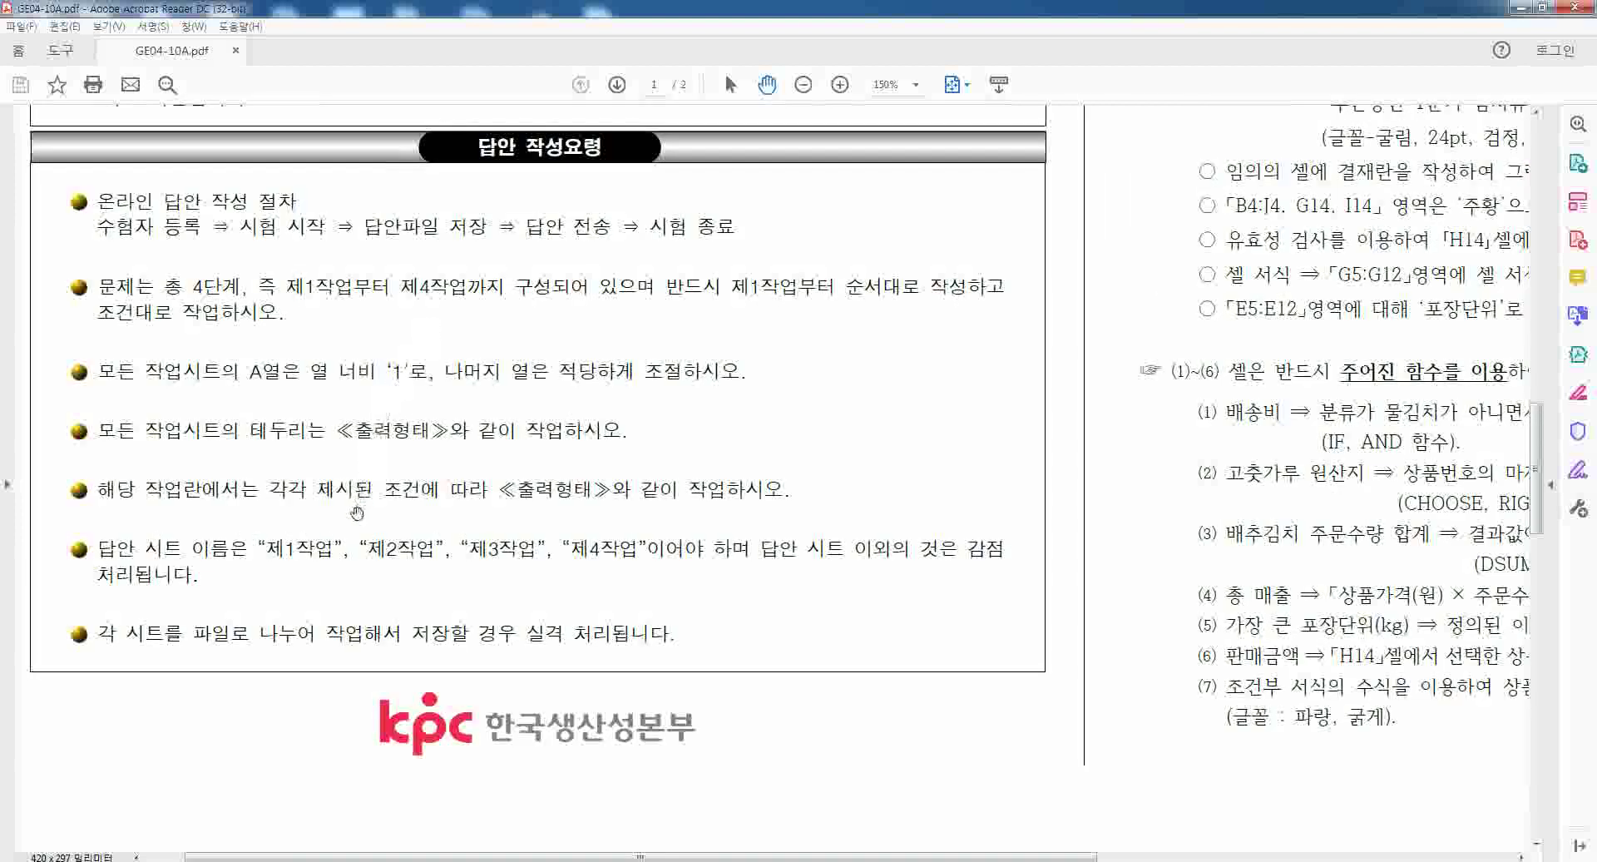
left_click_drag(247, 522, 551, 567)
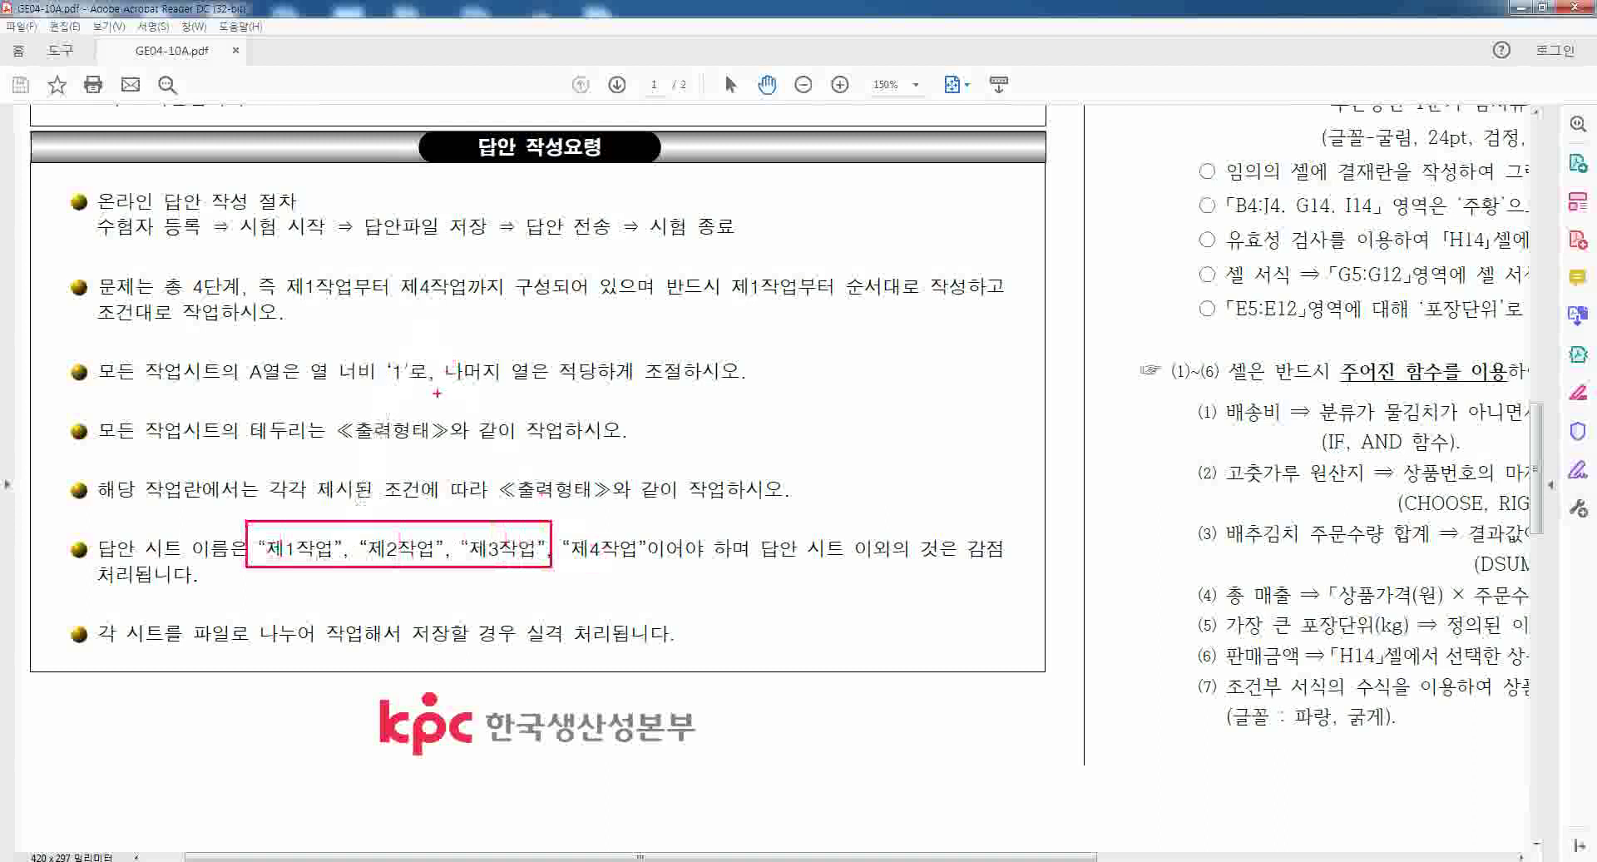
mouse_move(236, 346)
left_mouse_down()
mouse_move(384, 403)
mouse_move(424, 393)
left_mouse_up()
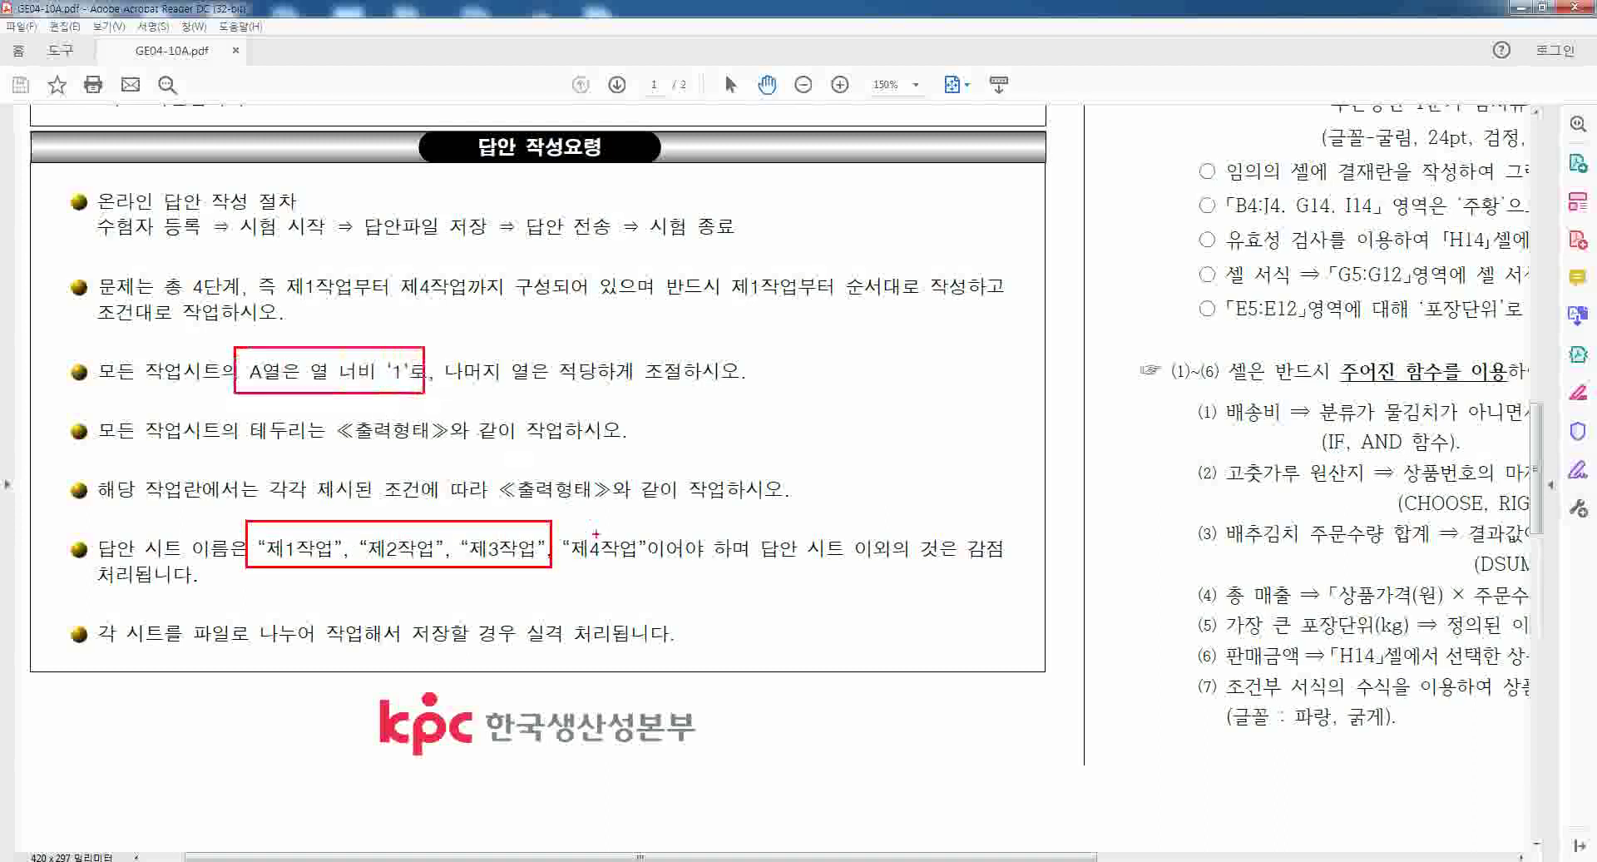
left_click_drag(569, 561, 653, 565)
left_click_drag(291, 295, 439, 302)
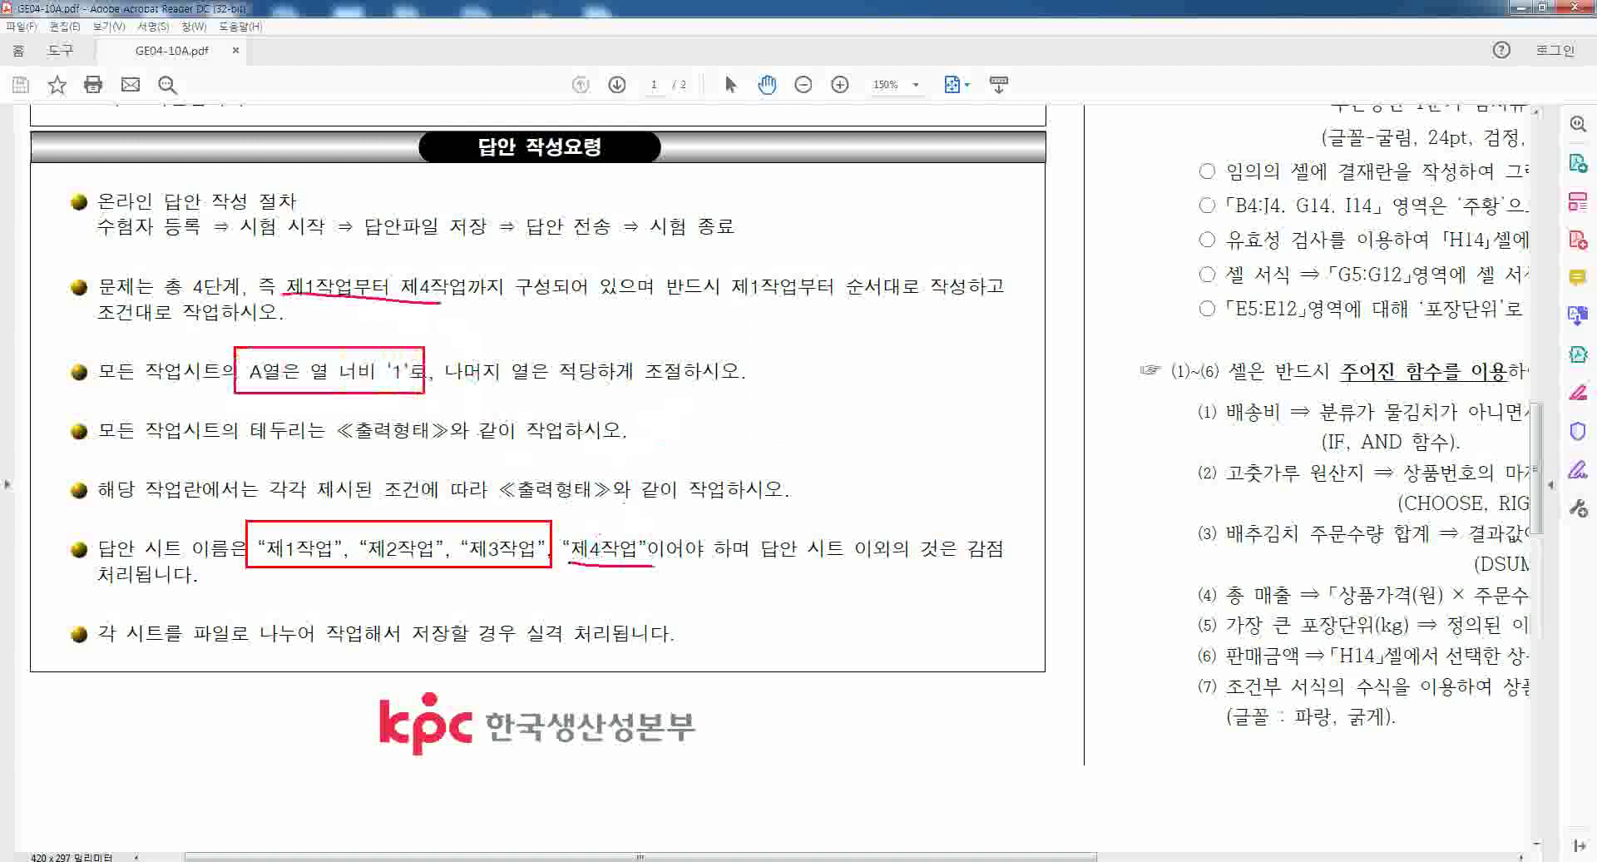
left_click_drag(467, 391, 409, 455)
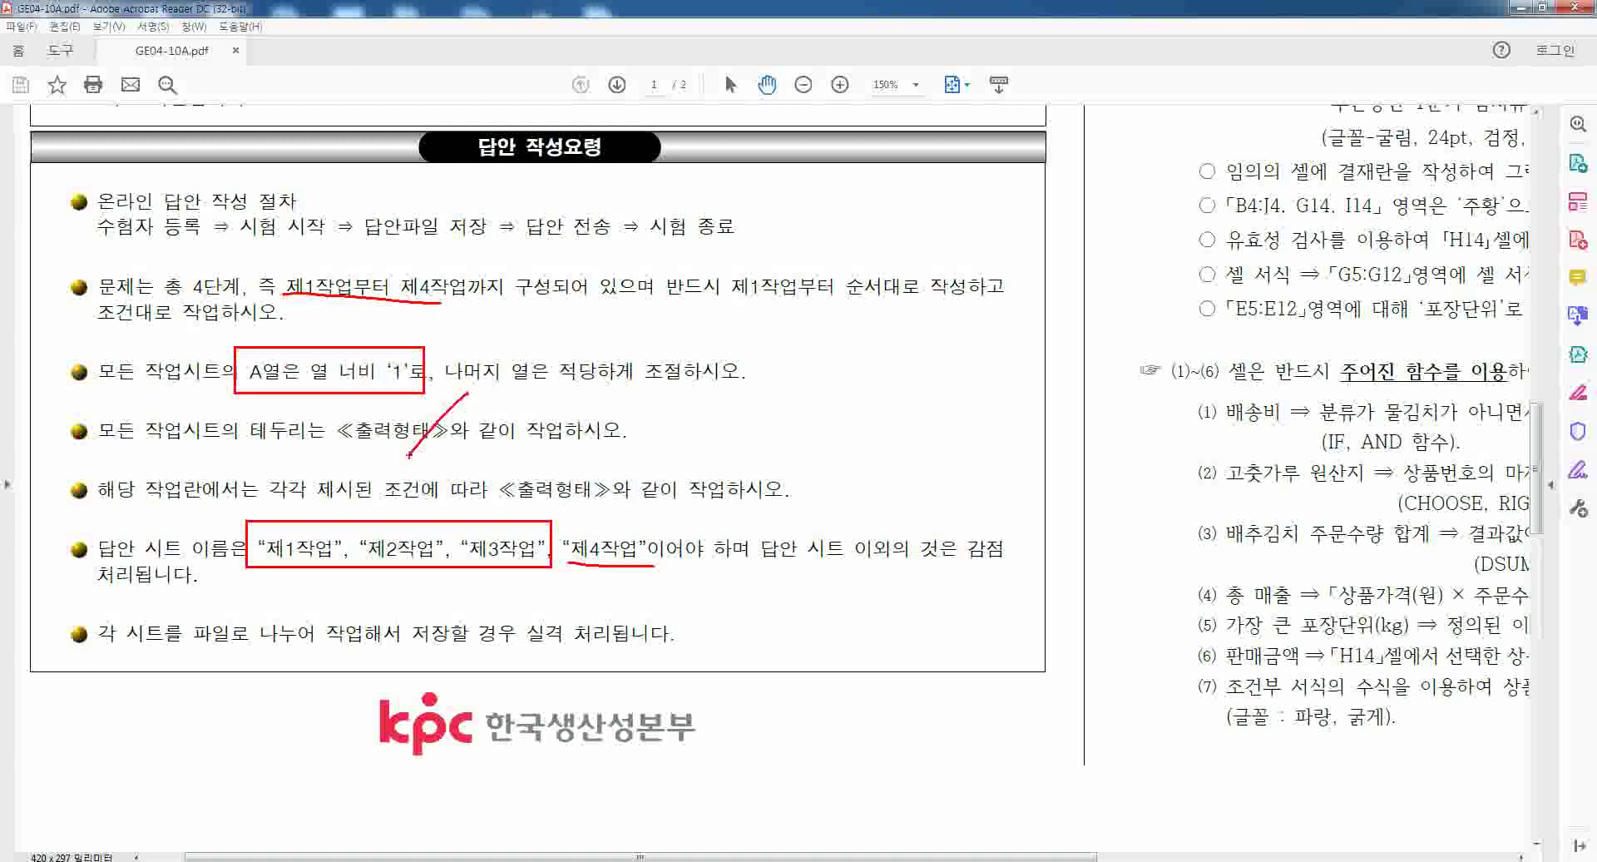
left_click_drag(752, 505, 669, 610)
key("Escape")
- Examine the sample output table of Task 1 (제1작업), including its title shape, approval box and numbered cells
mouse_move(1198, 202)
left_mouse_down()
mouse_move(1198, 268)
mouse_move(518, 548)
left_mouse_up()
scroll(518, 548, "up", 5)
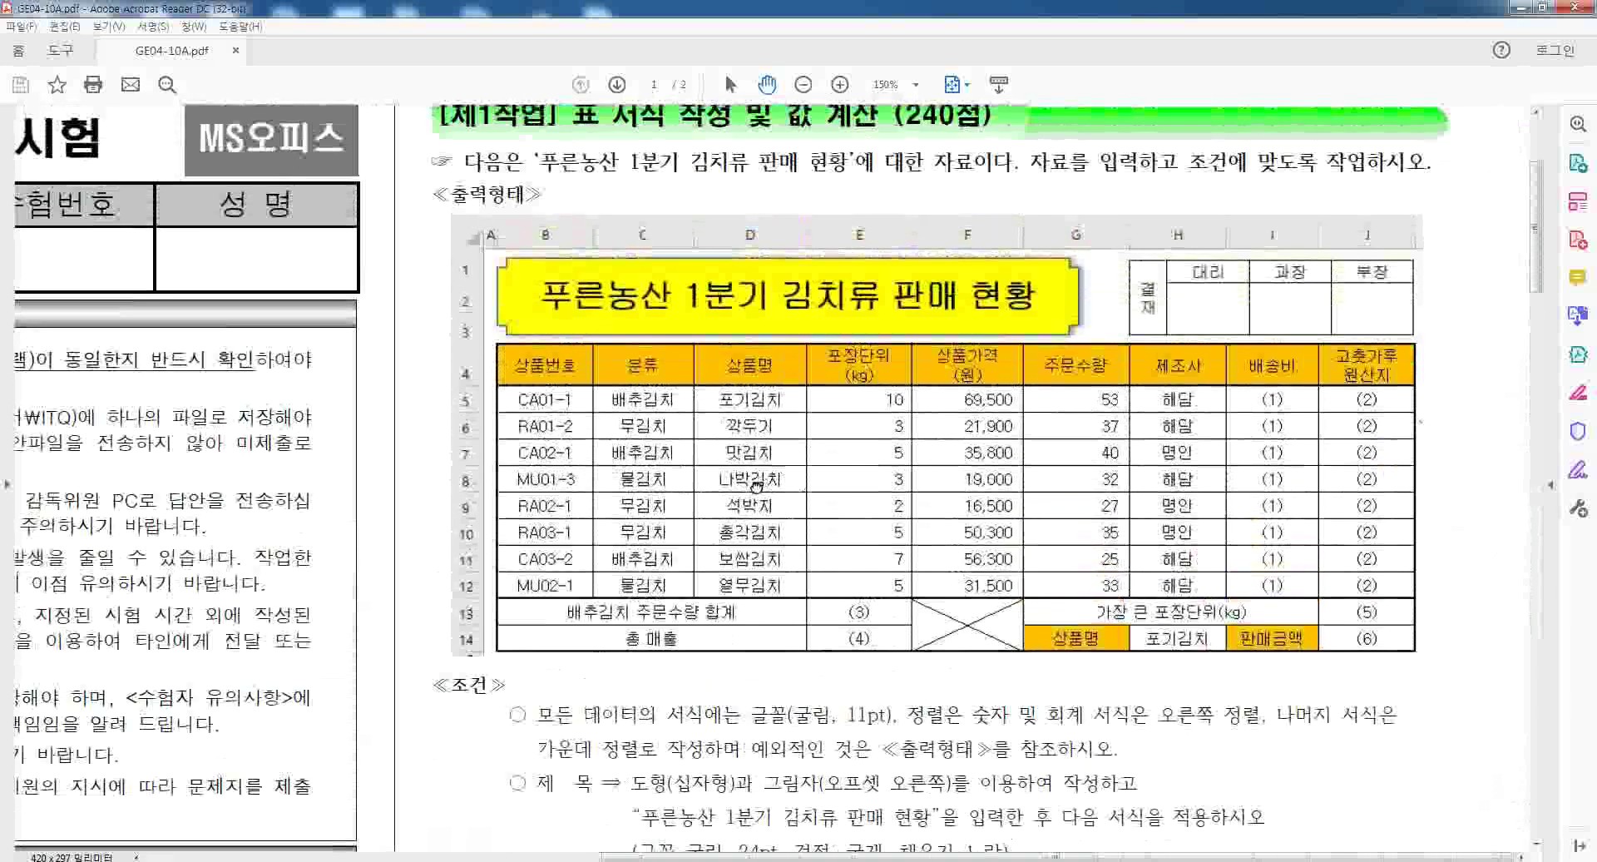
scroll(712, 517, "up", 1)
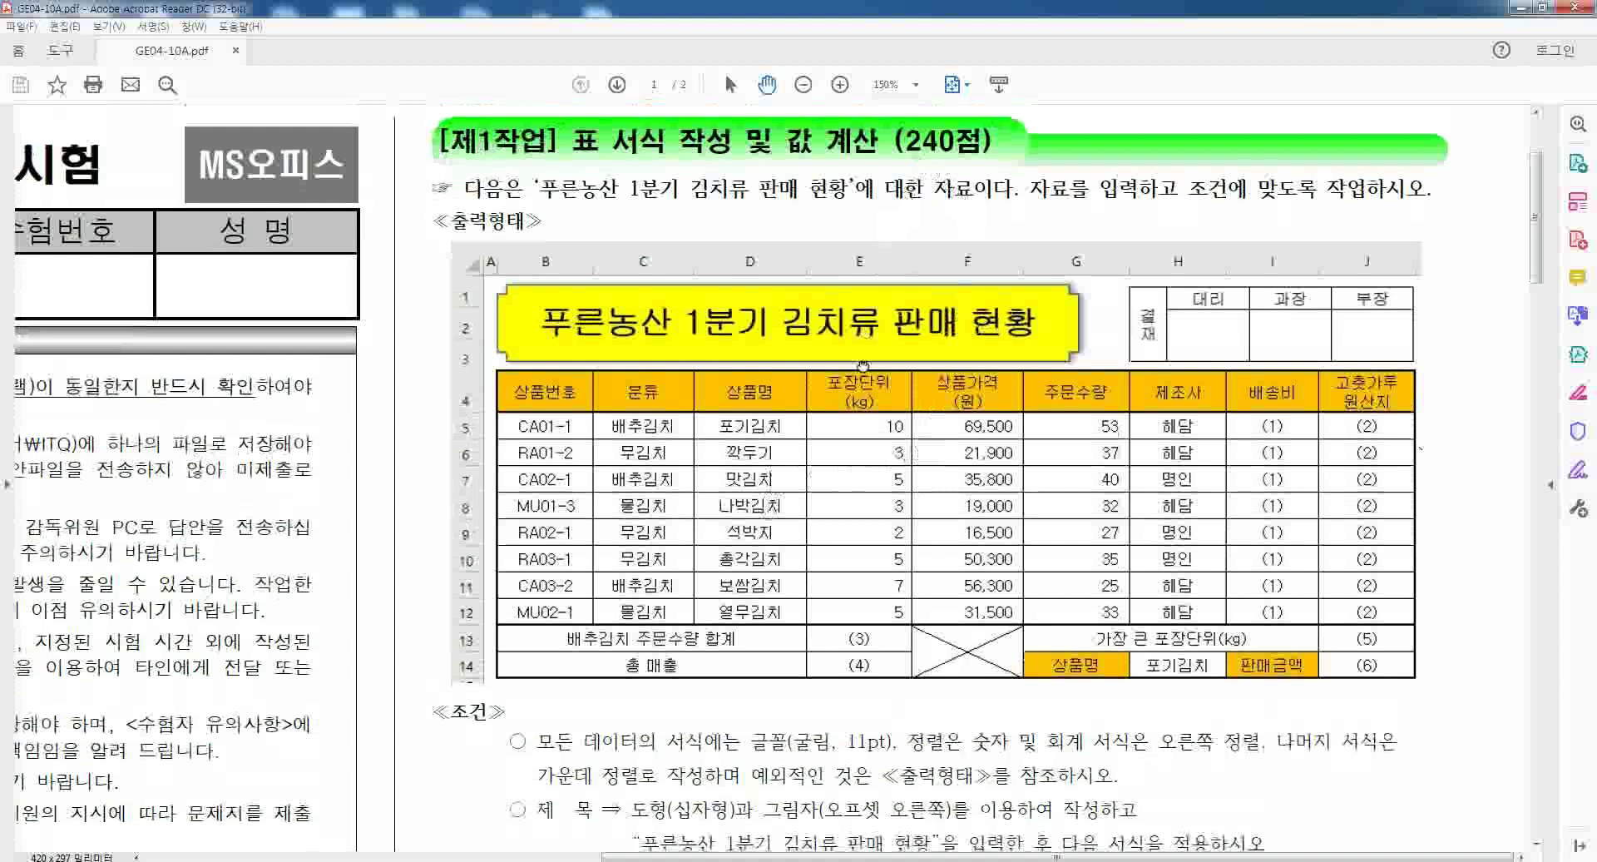
left_click_drag(863, 370, 869, 287)
scroll(869, 287, "up", 3)
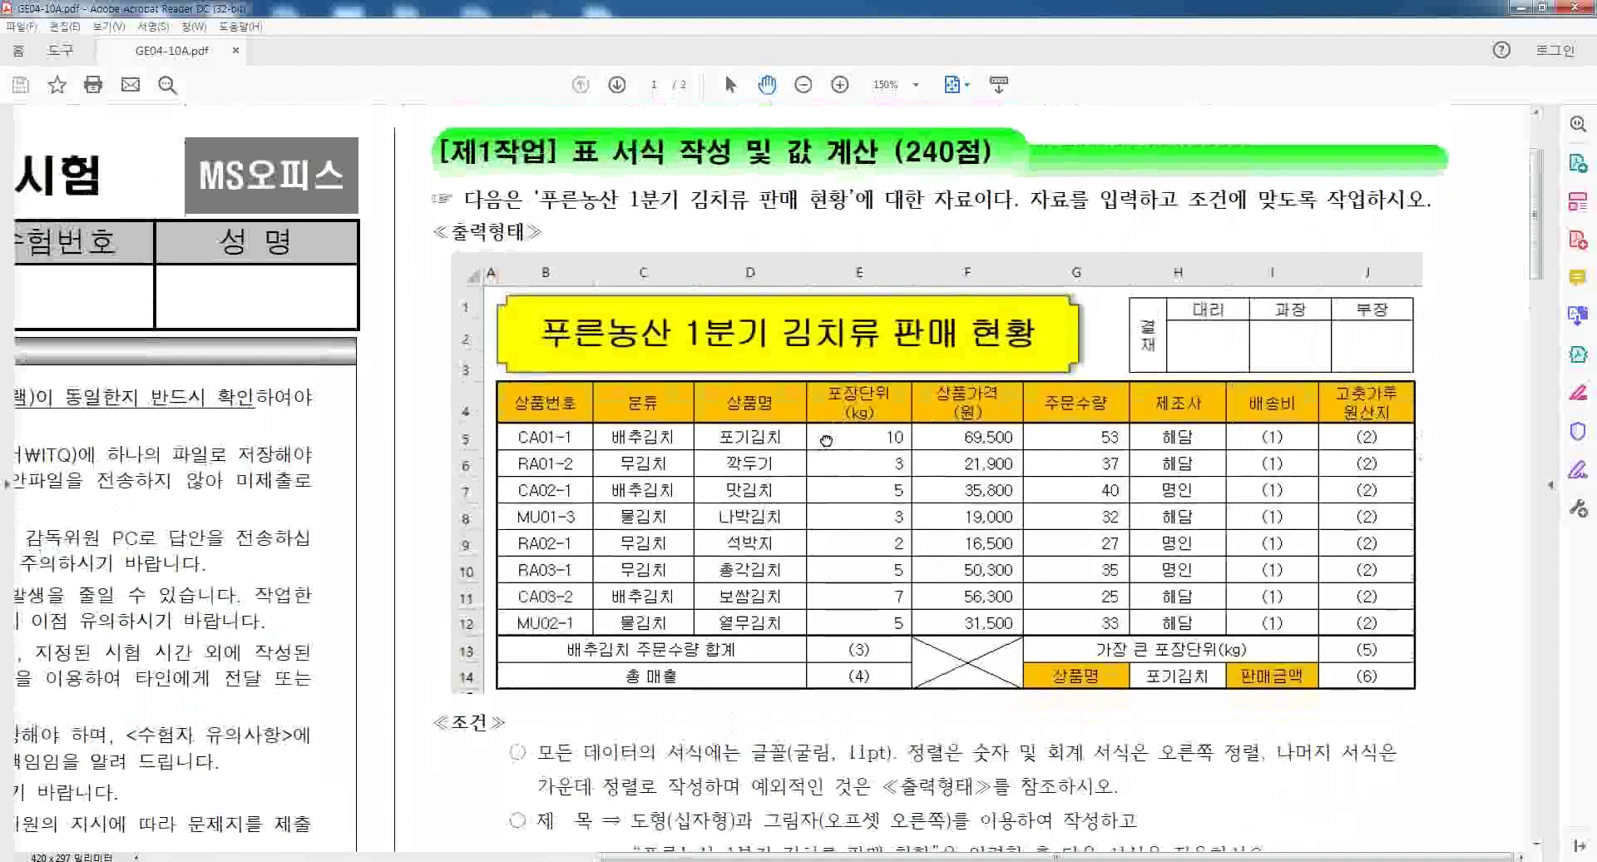
scroll(740, 429, "down", 6)
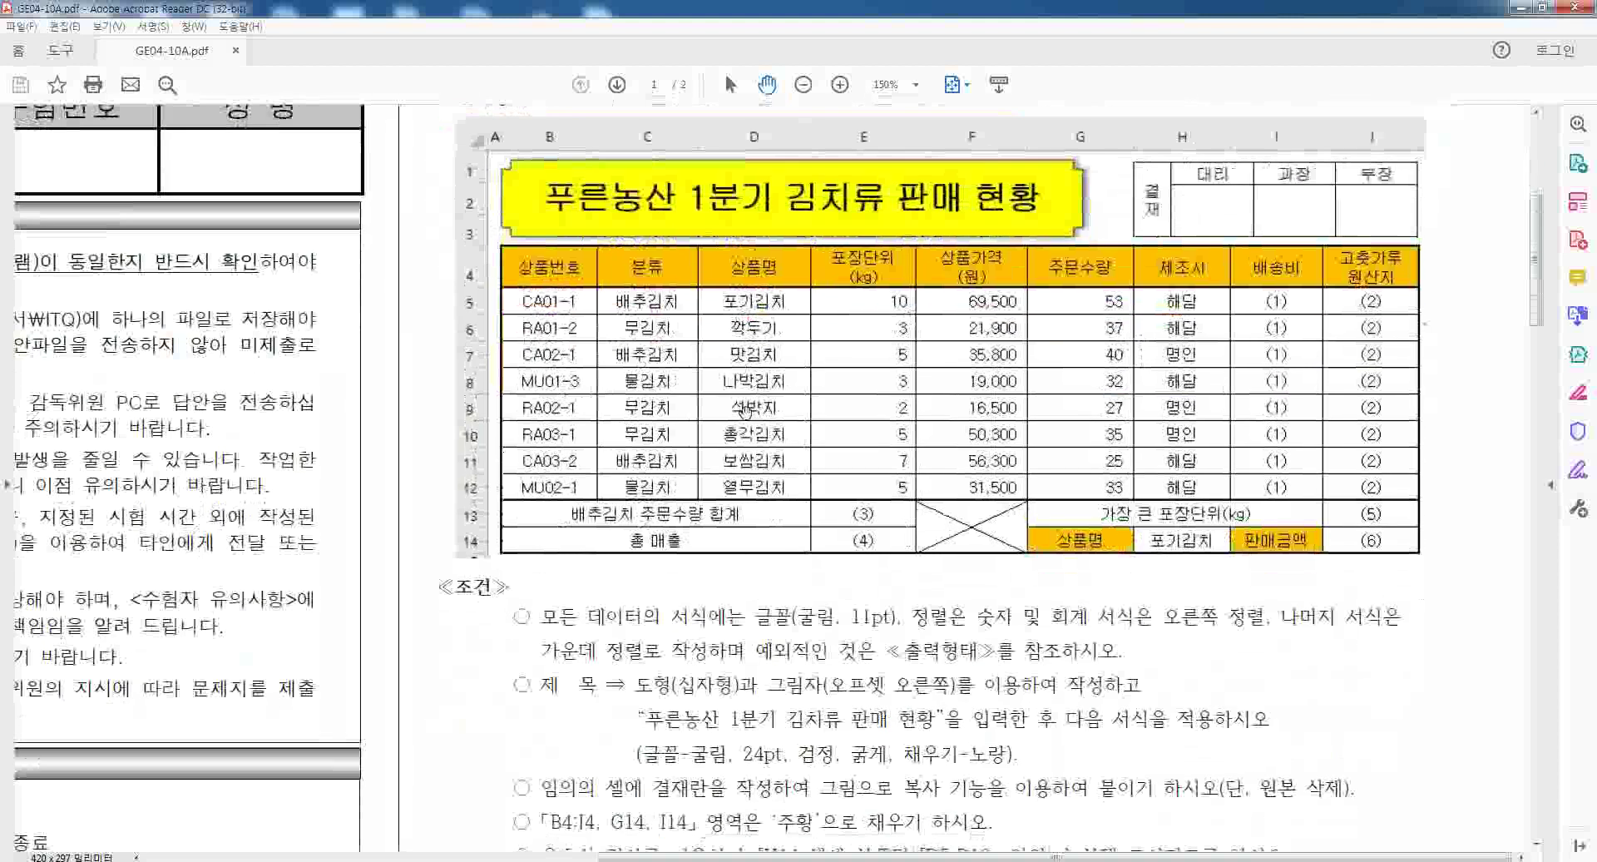
scroll(724, 382, "up", 1)
scroll(715, 482, "up", 1)
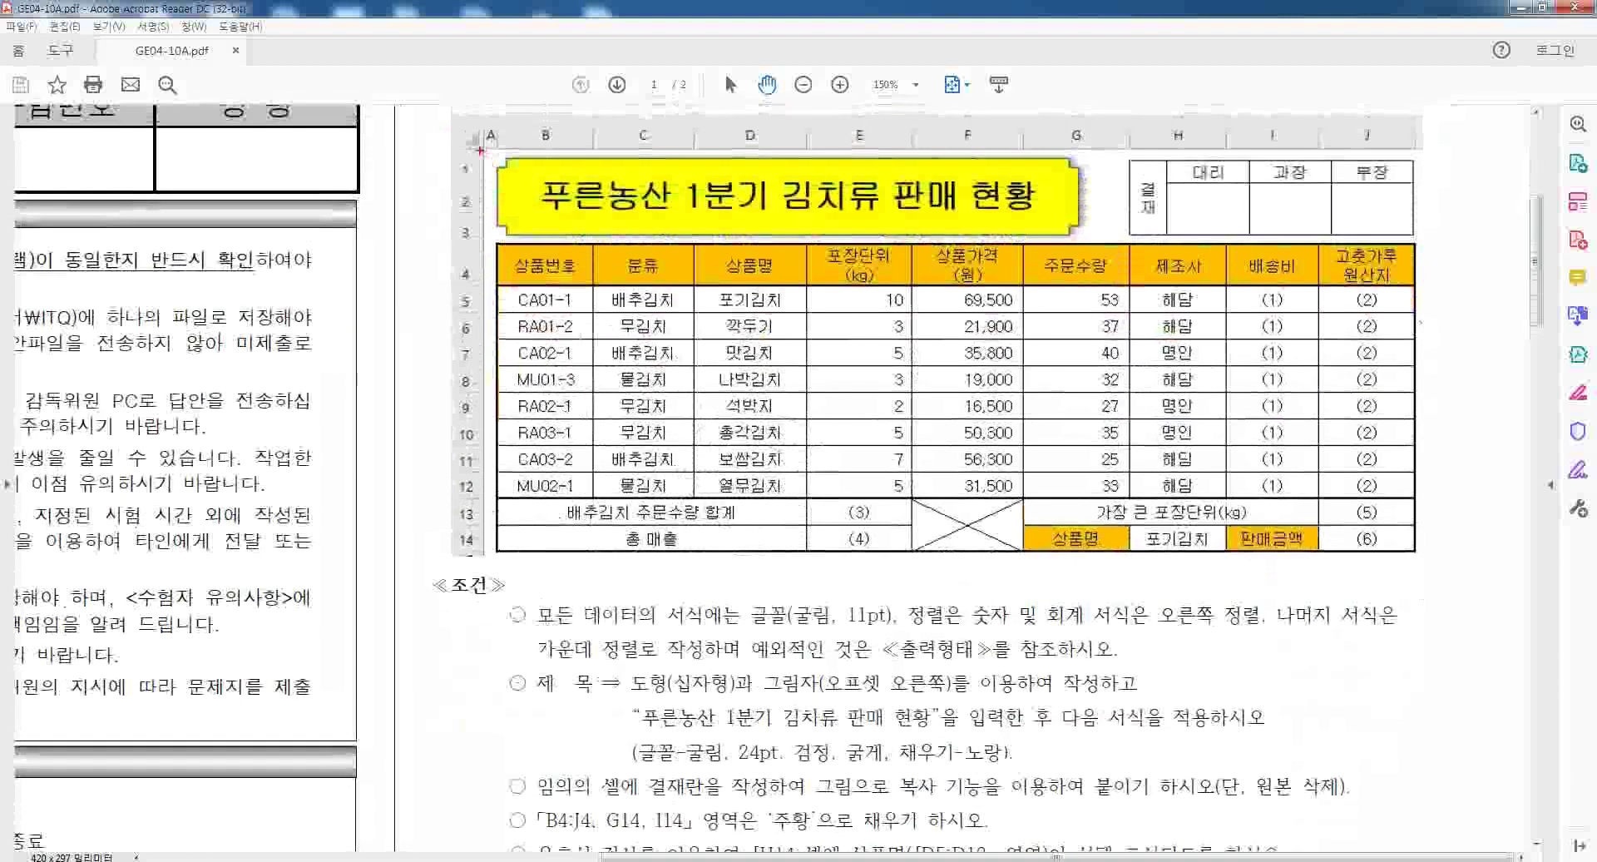
left_click_drag(450, 116, 1436, 568)
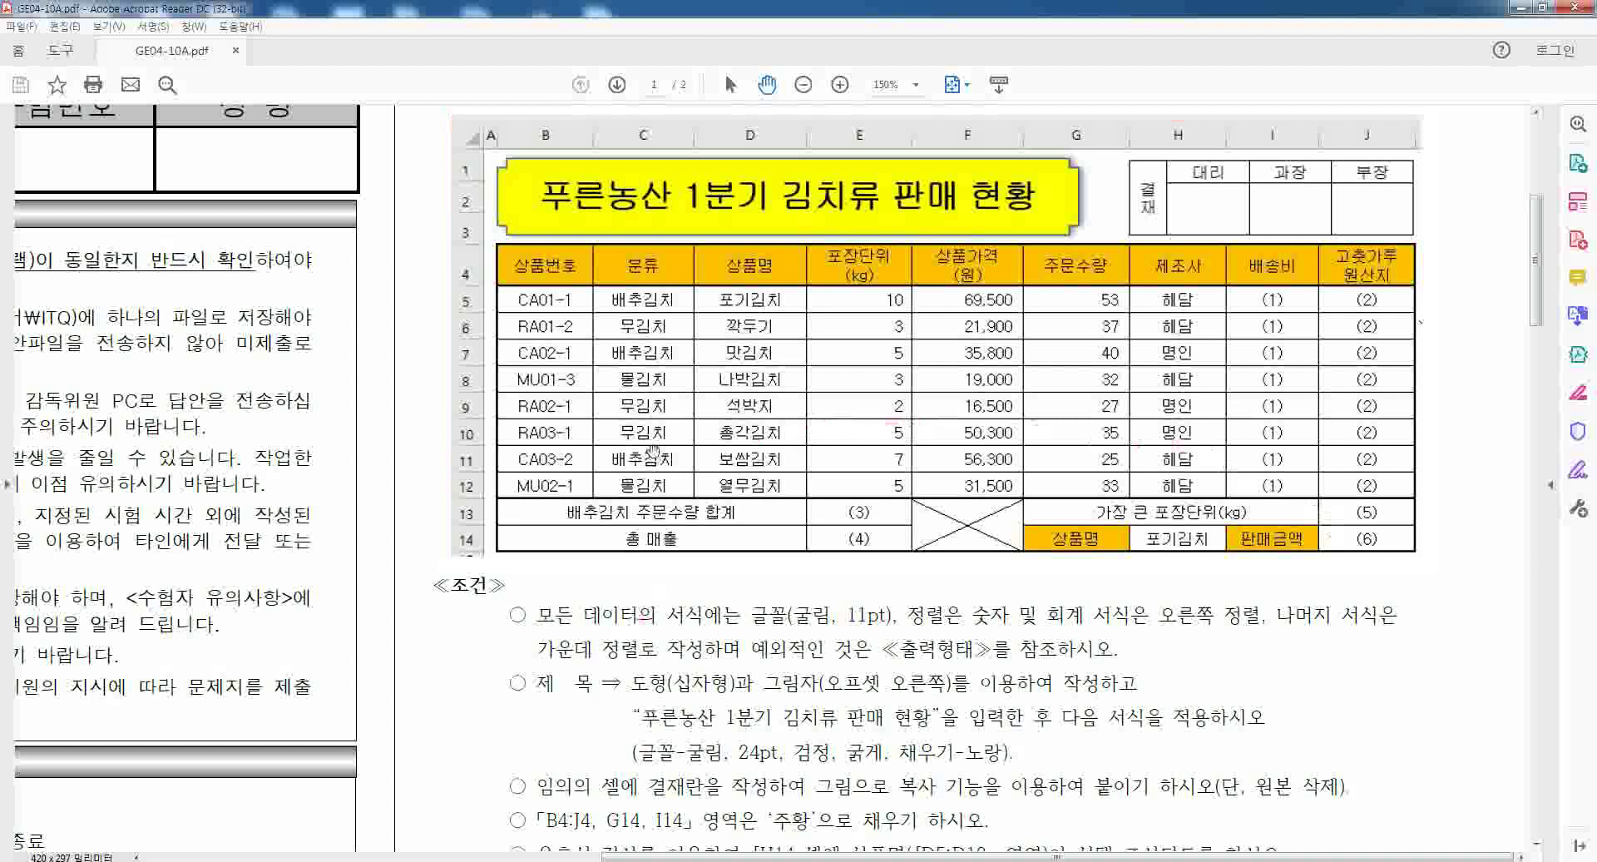
- Read the Task 1 formatting conditions and the function requirements for items (1) to (7)
scroll(657, 483, "down", 3)
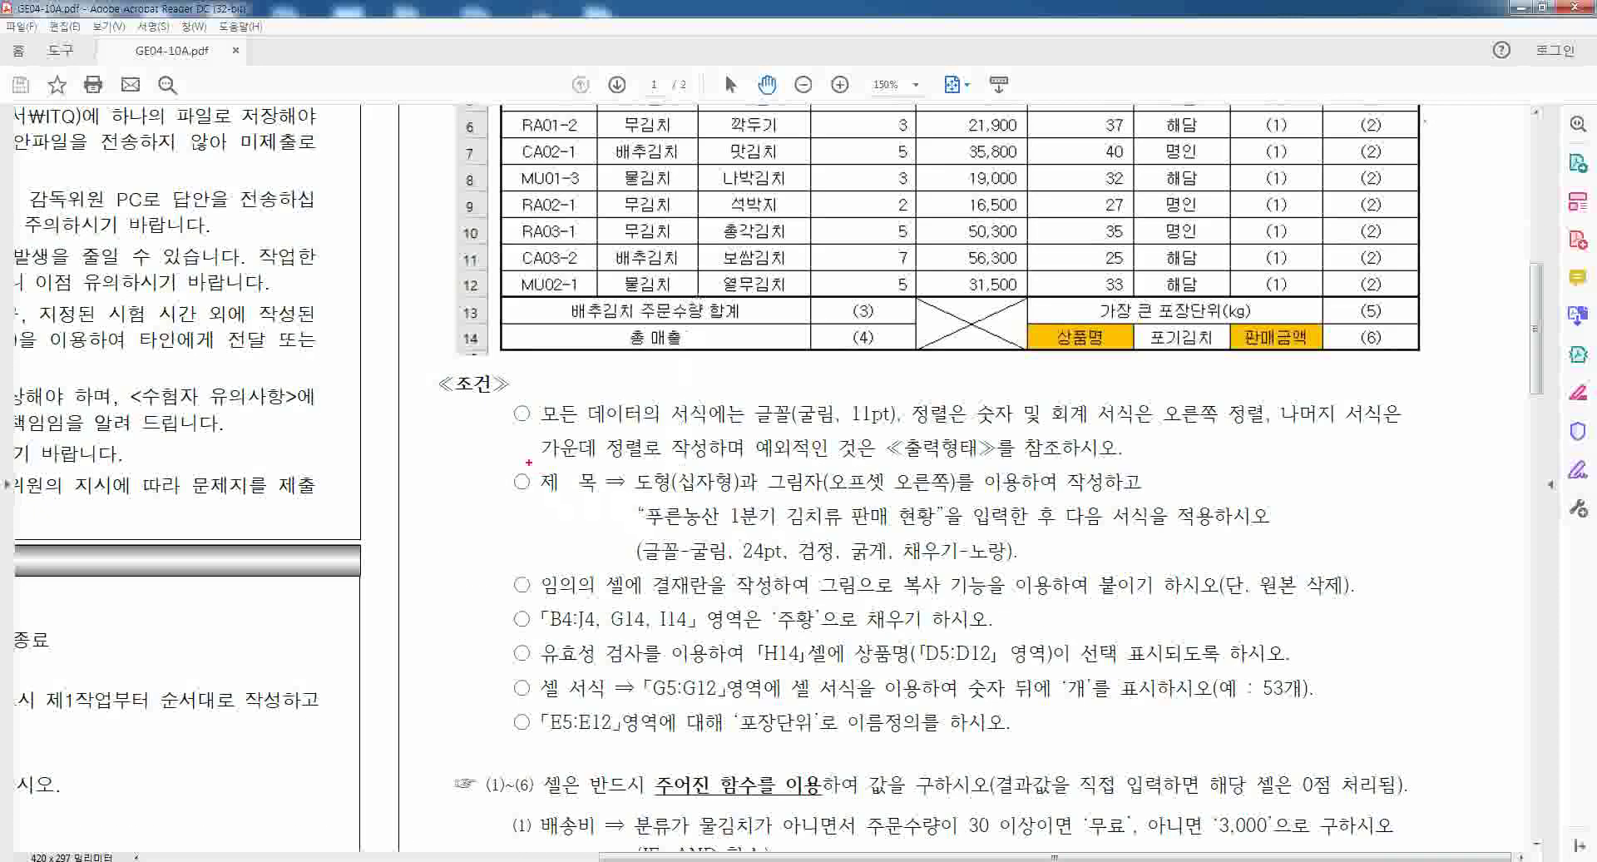
left_click_drag(429, 365, 1408, 737)
key("Escape")
scroll(492, 499, "down", 3)
scroll(491, 510, "down", 5)
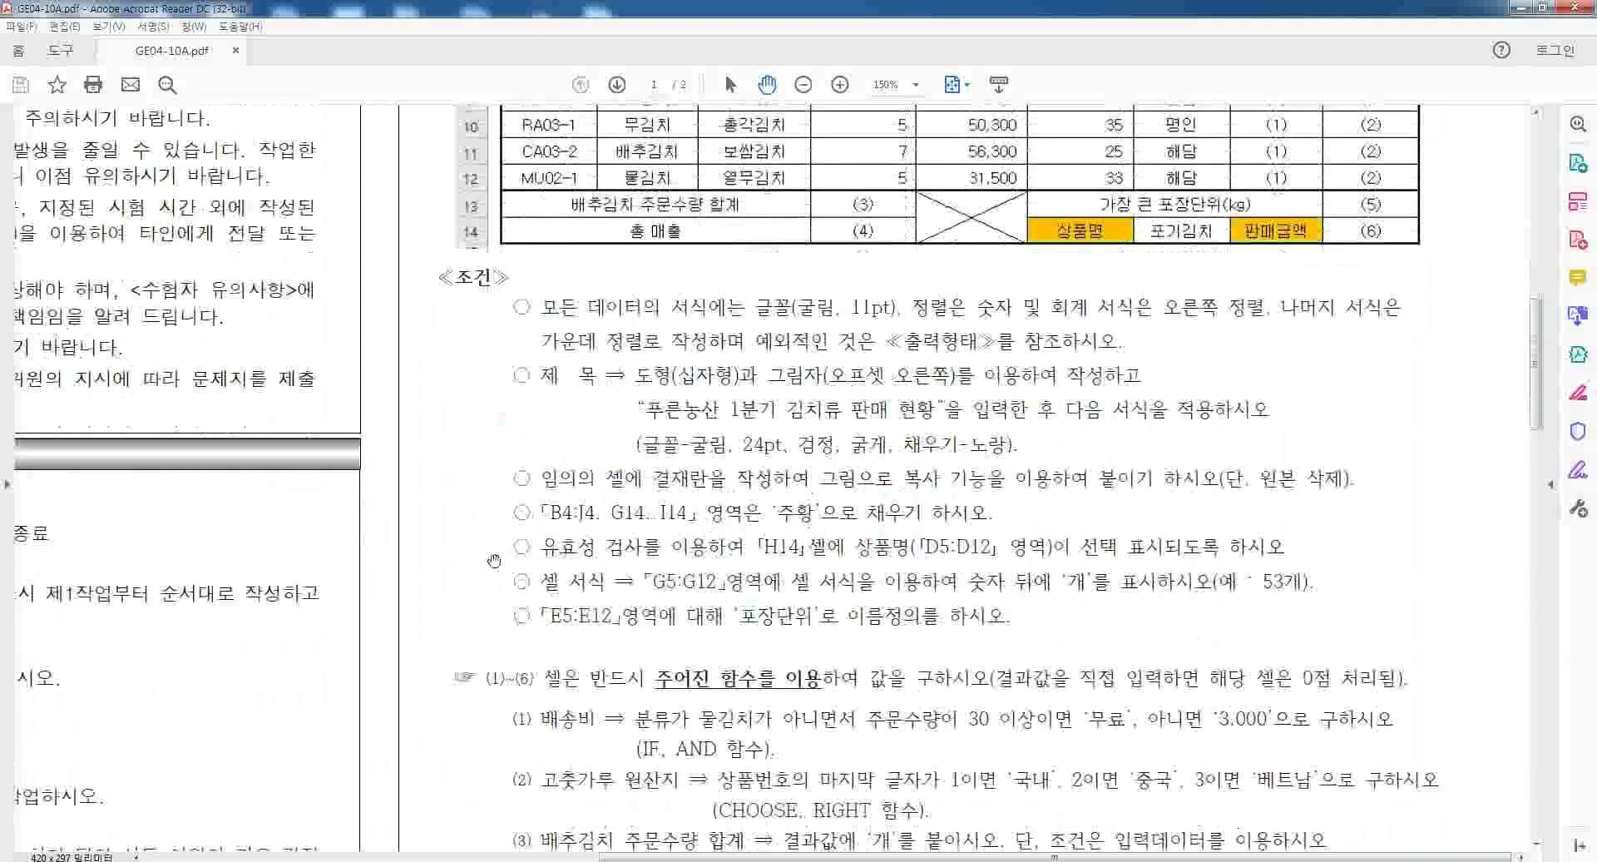
scroll(583, 574, "down", 1)
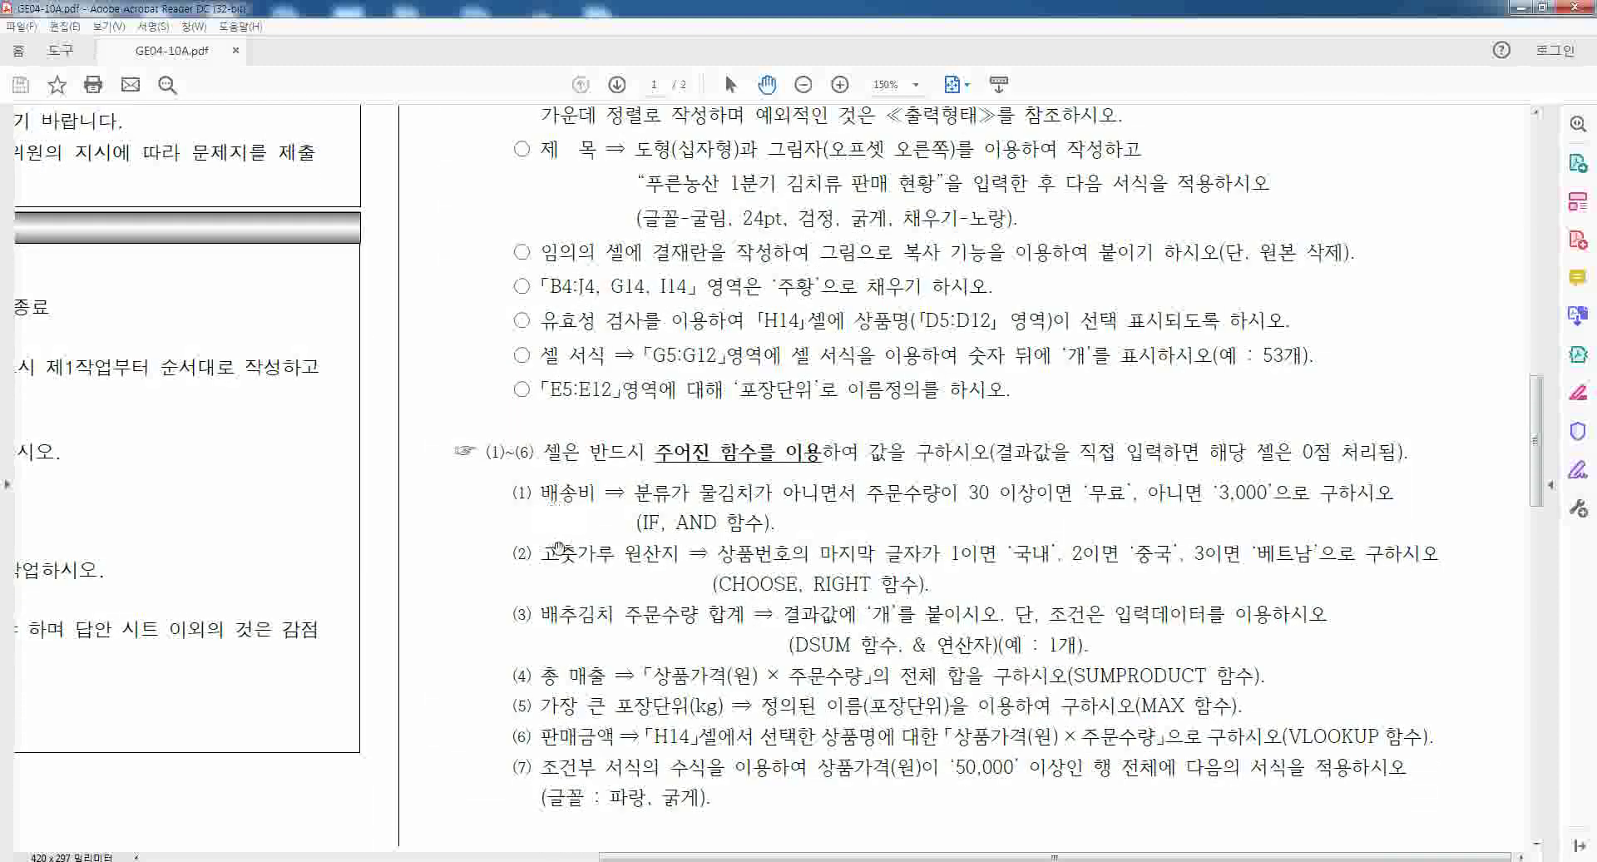
scroll(549, 505, "down", 2)
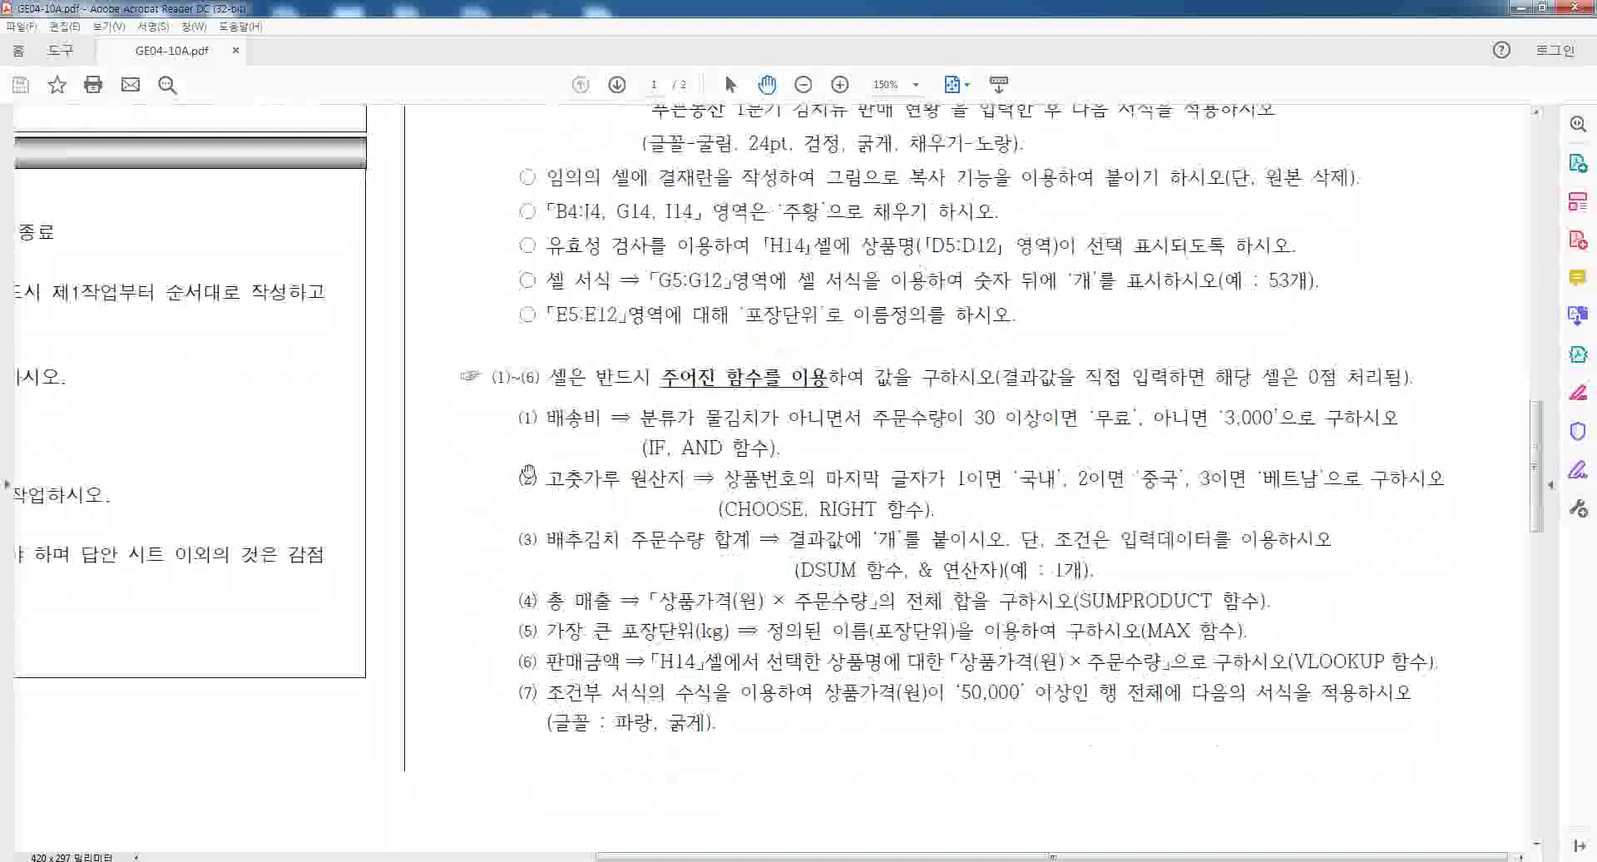
- Compare the Task 1 sample table with its conditions and bring the whole table back into view
scroll(840, 416, "up", 20)
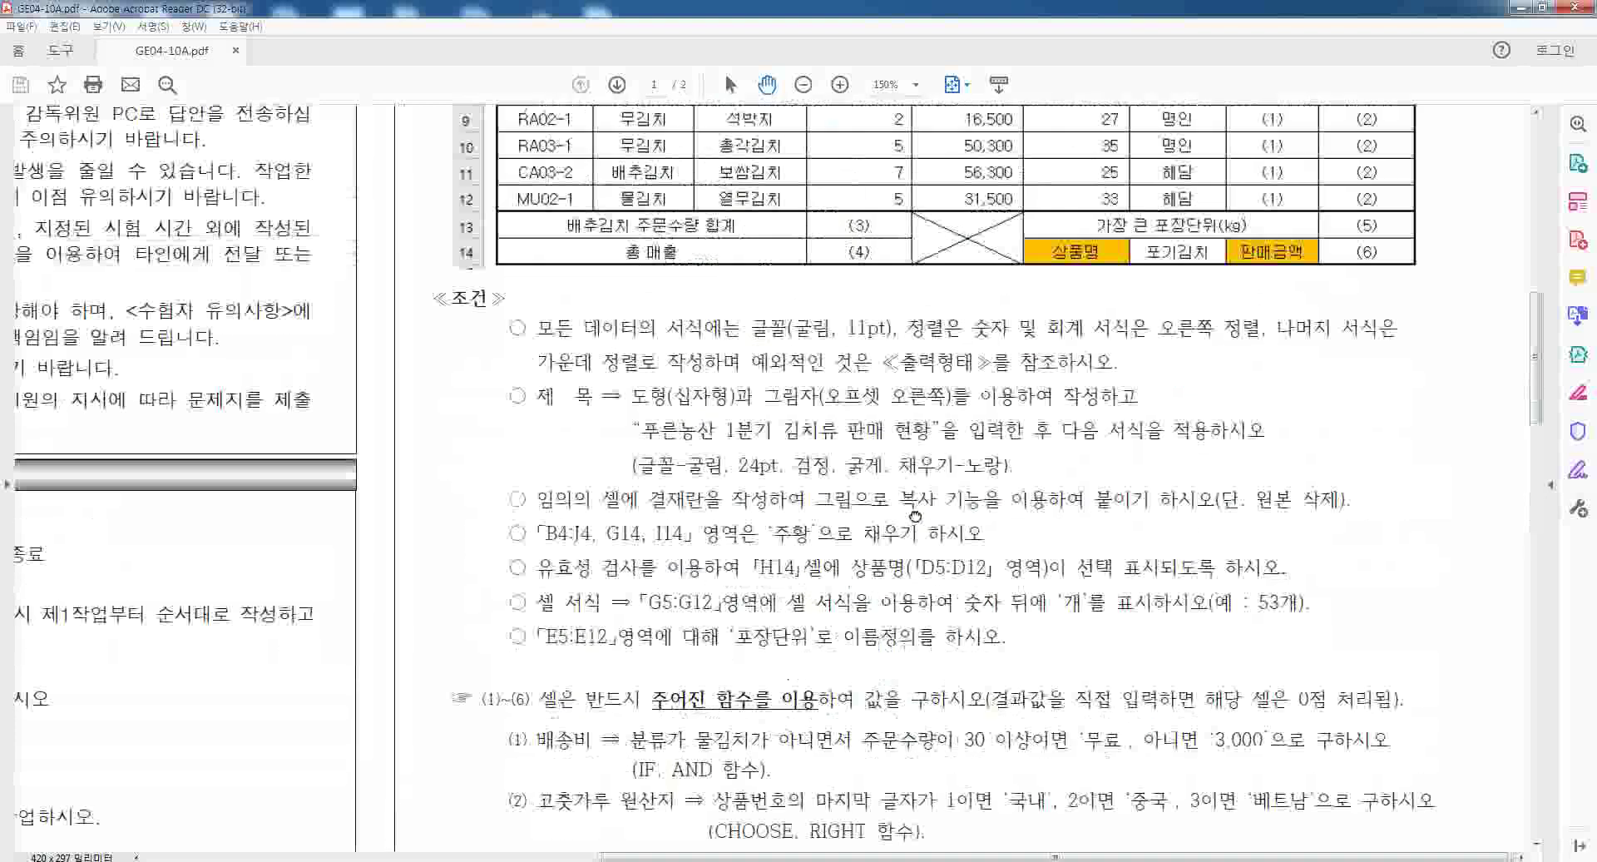
scroll(1206, 326, "up", 1)
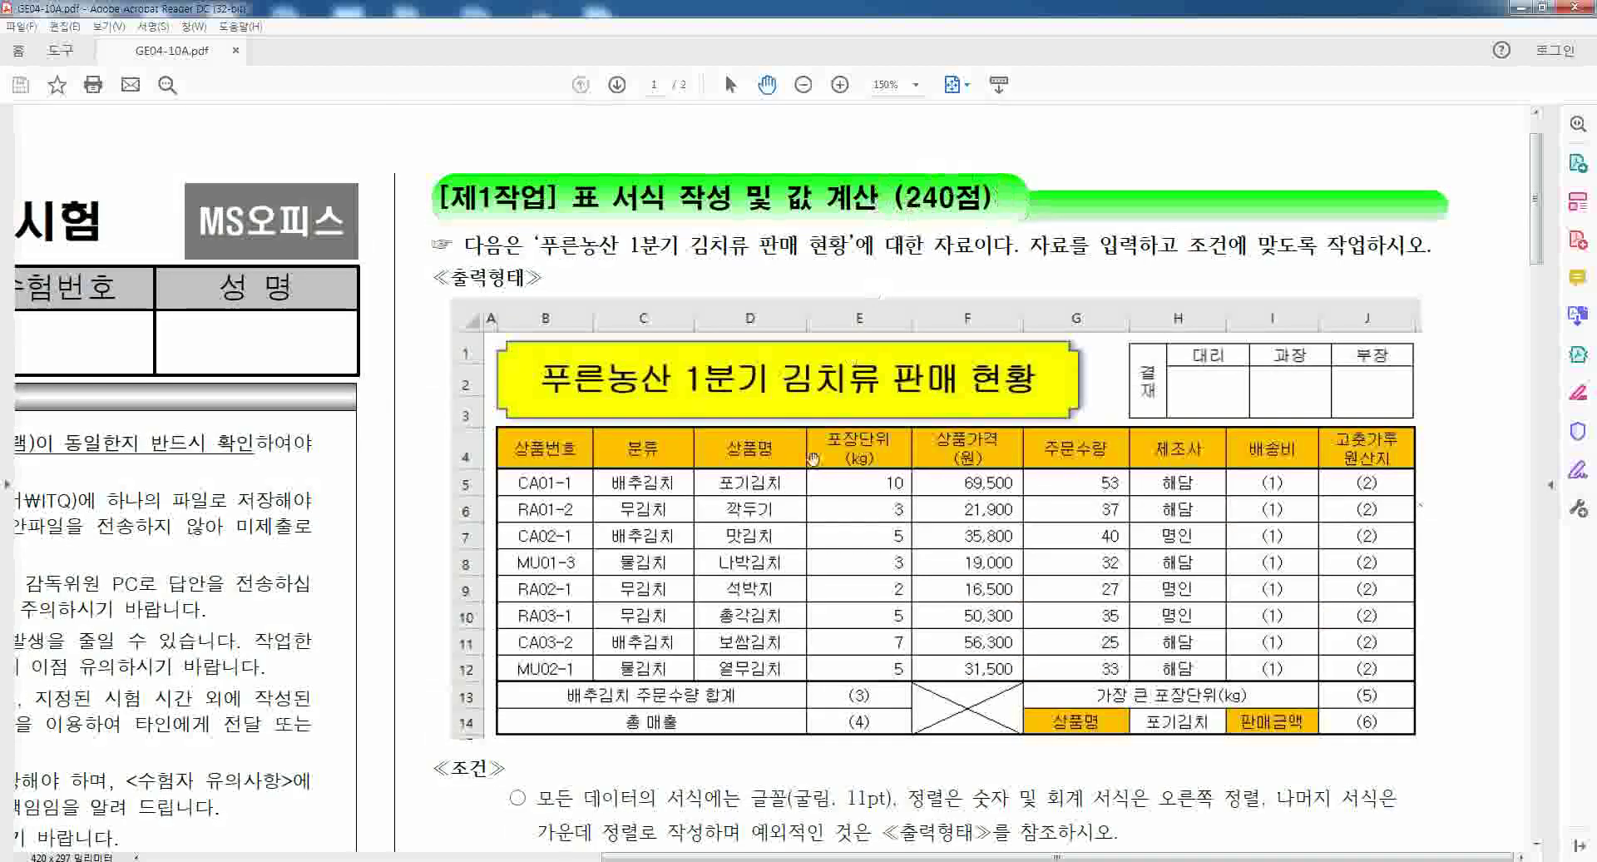
scroll(811, 457, "down", 5)
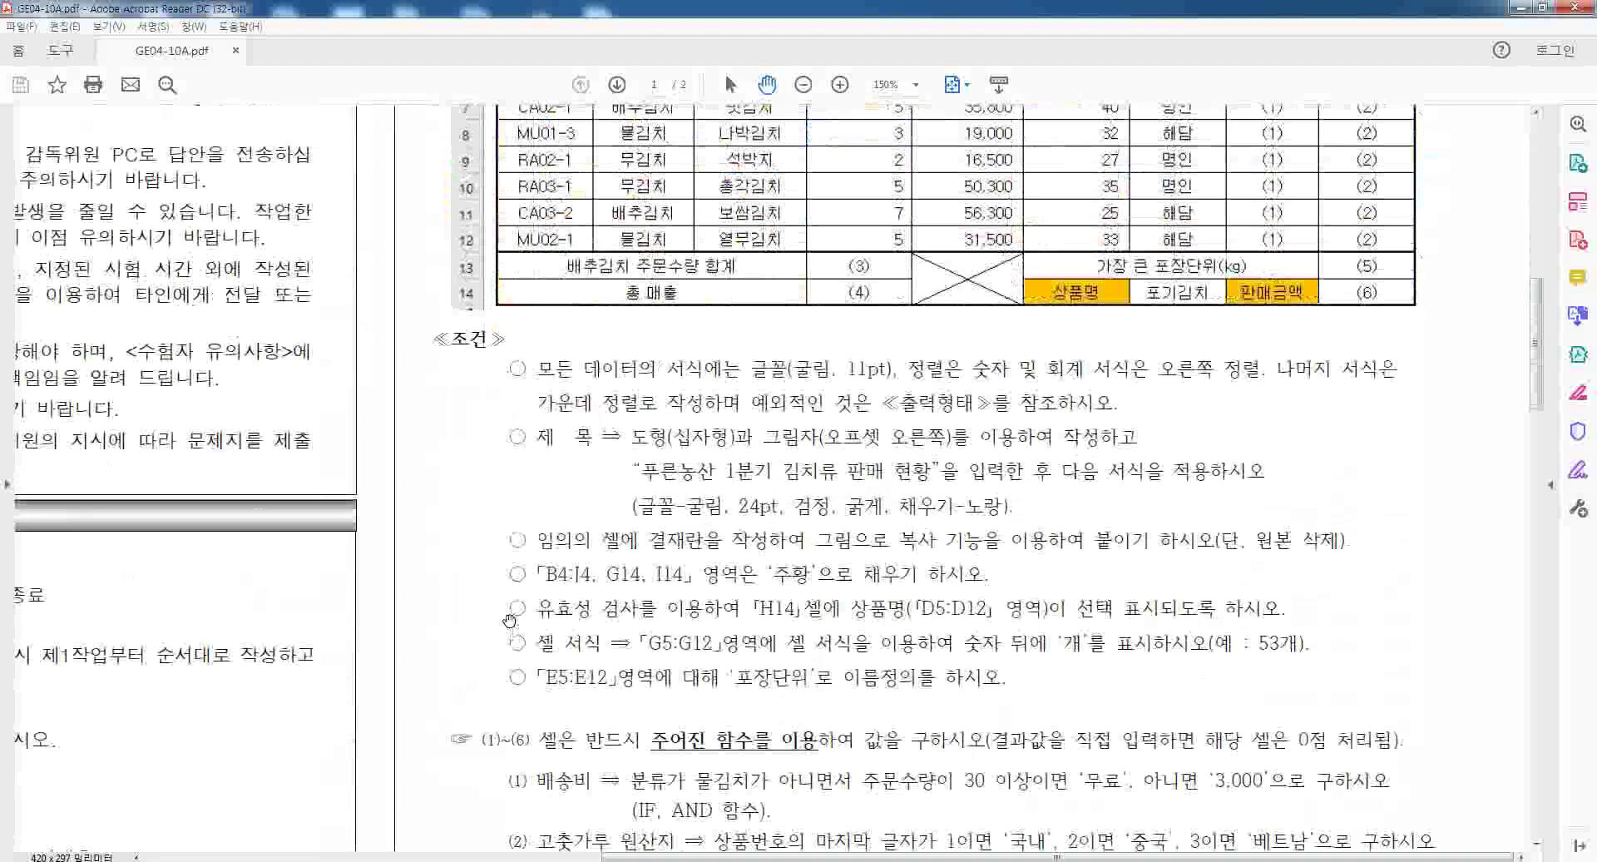
scroll(732, 445, "up", 2)
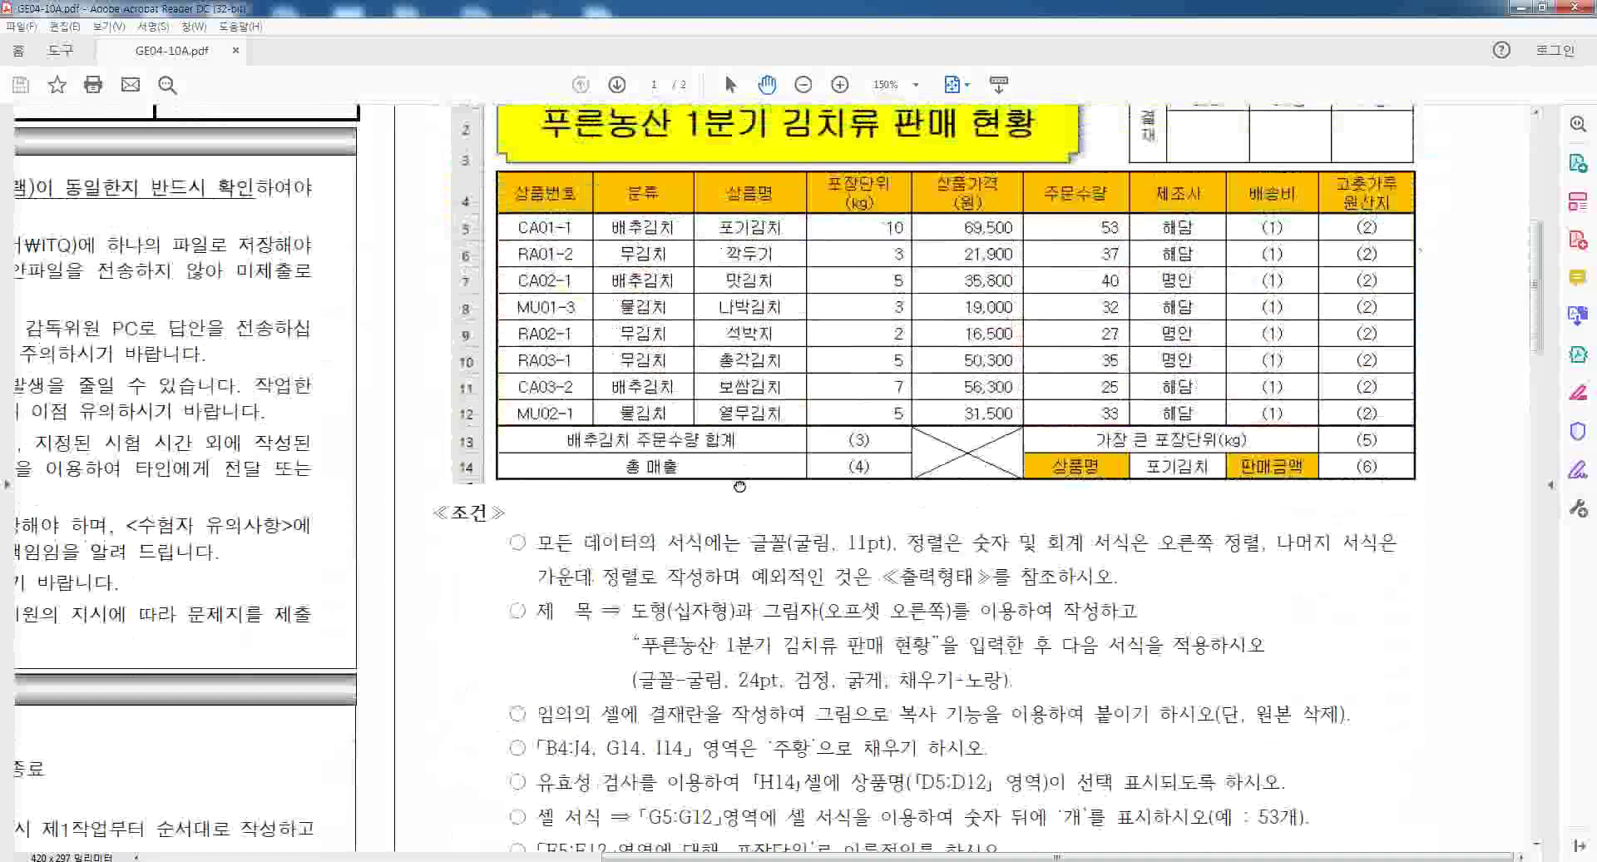
scroll(749, 426, "down", 4)
scroll(750, 281, "down", 1)
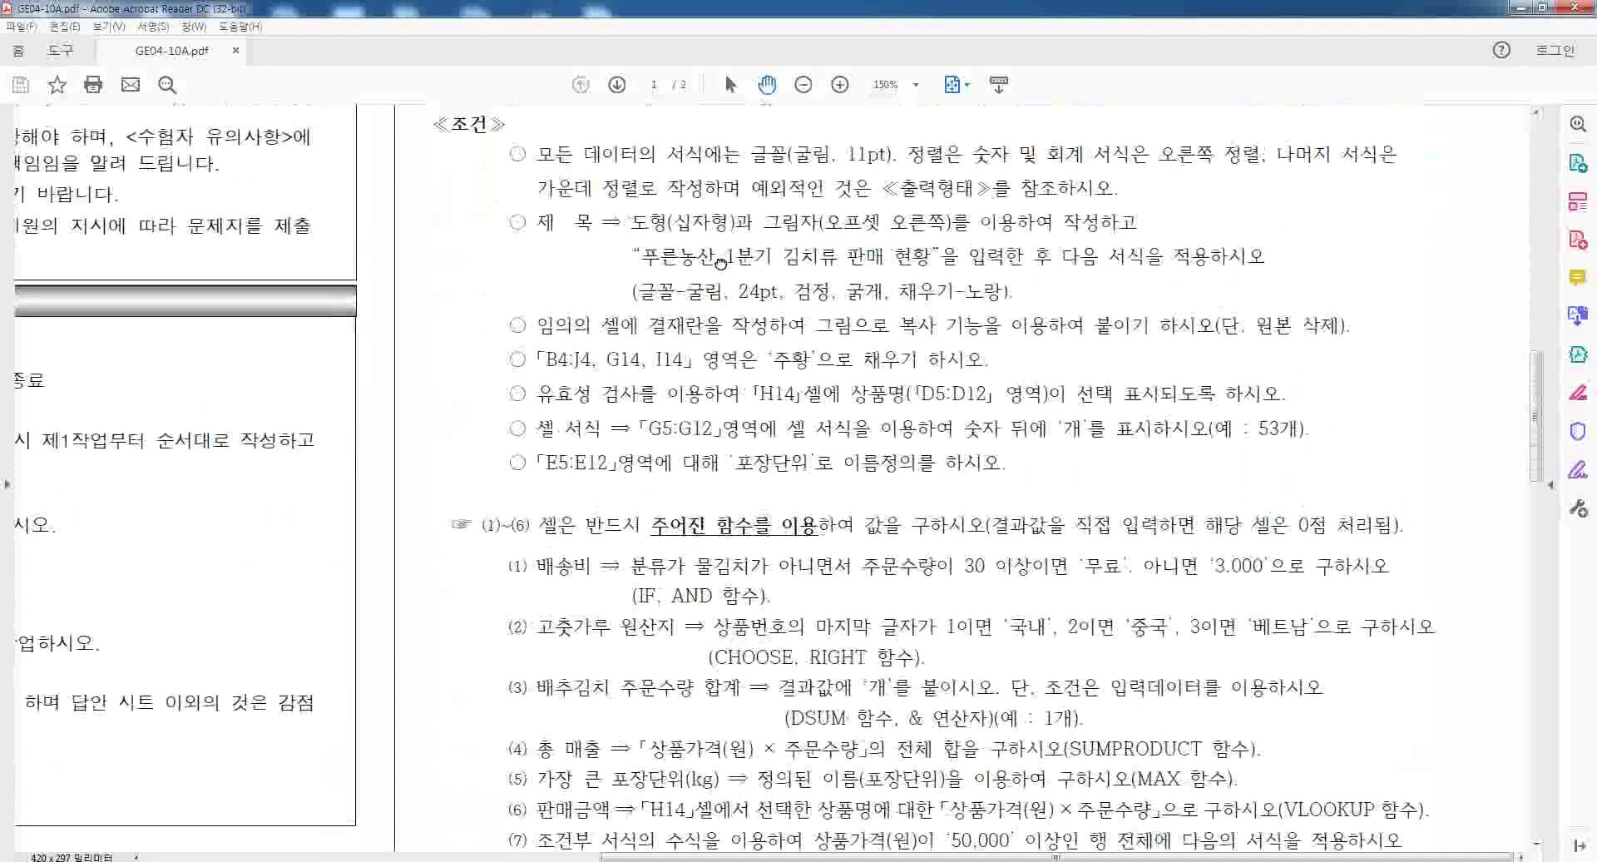
left_click_drag(720, 263, 710, 684)
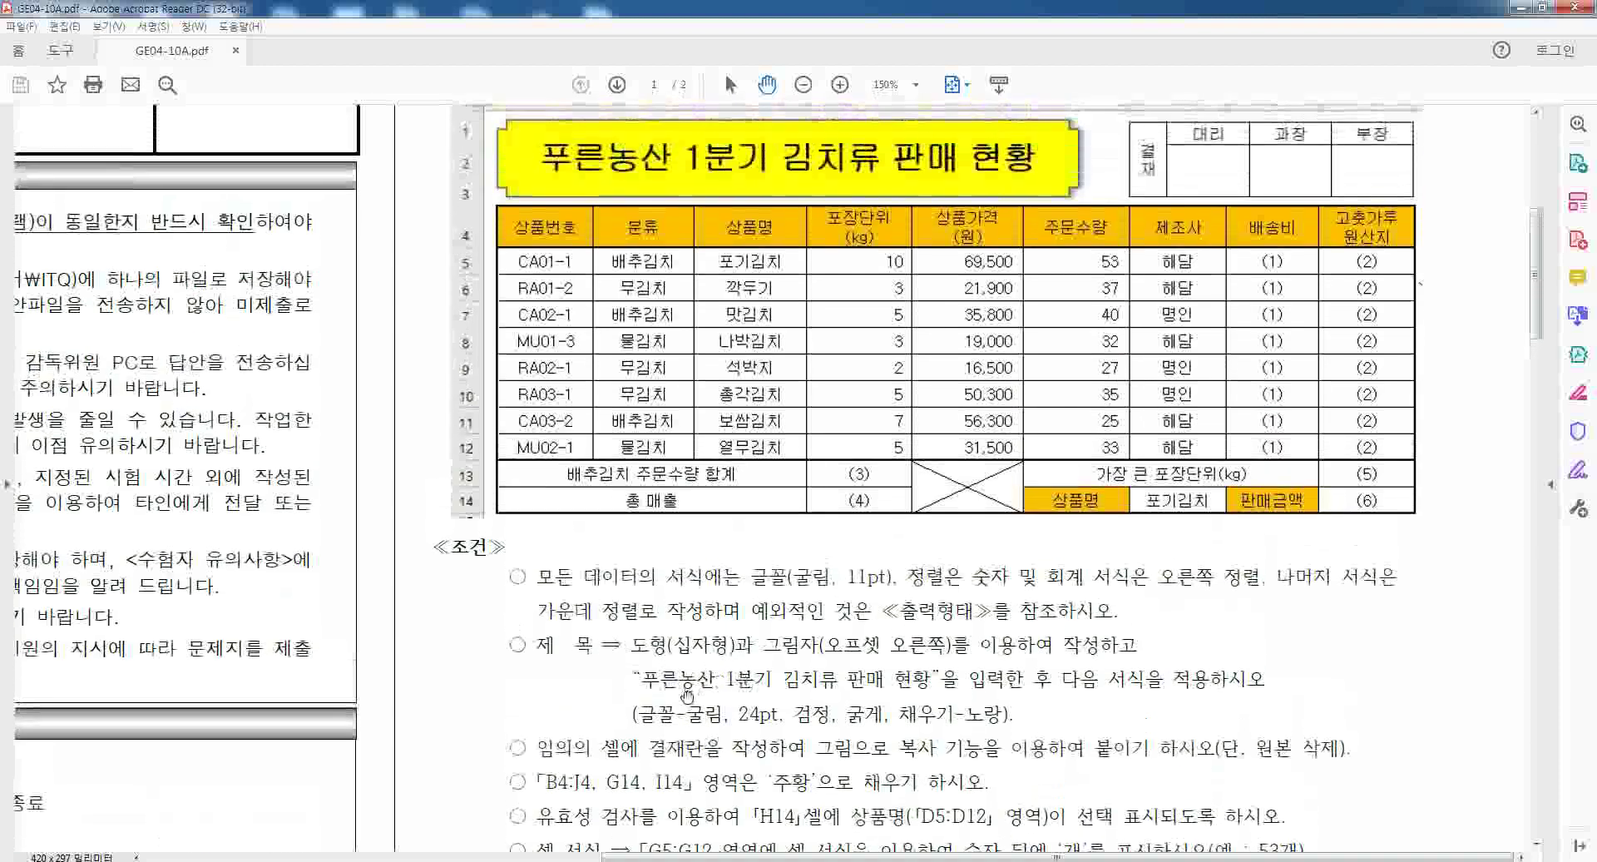
- Switch to the Excel answer workbook, place its window just below the PDF's sample table and collapse the ribbon
key("alt+Tab")
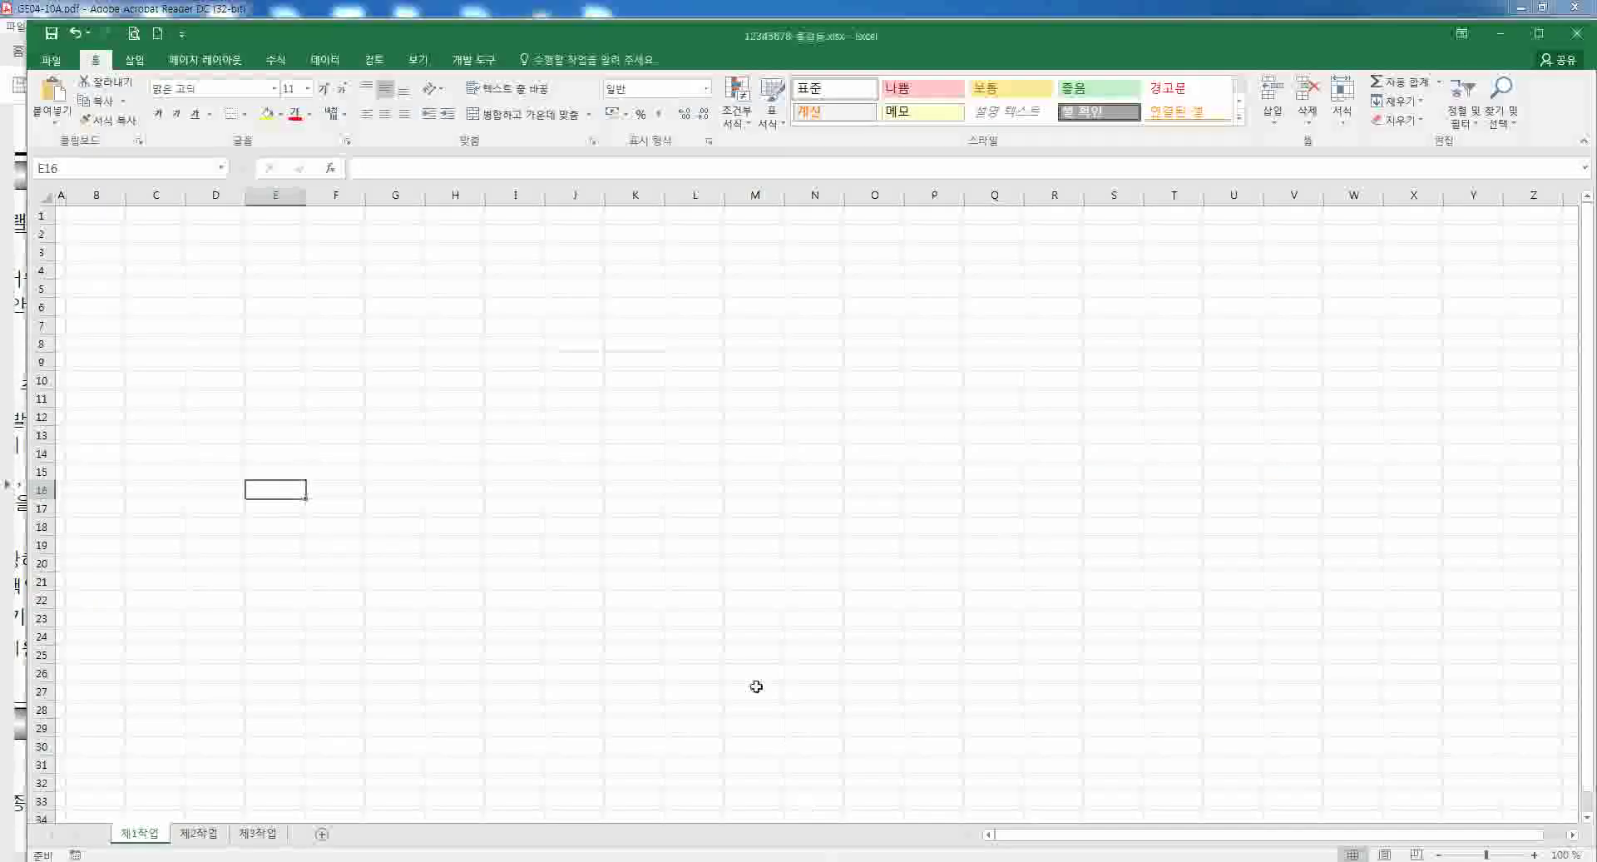
left_click_drag(683, 37, 693, 555)
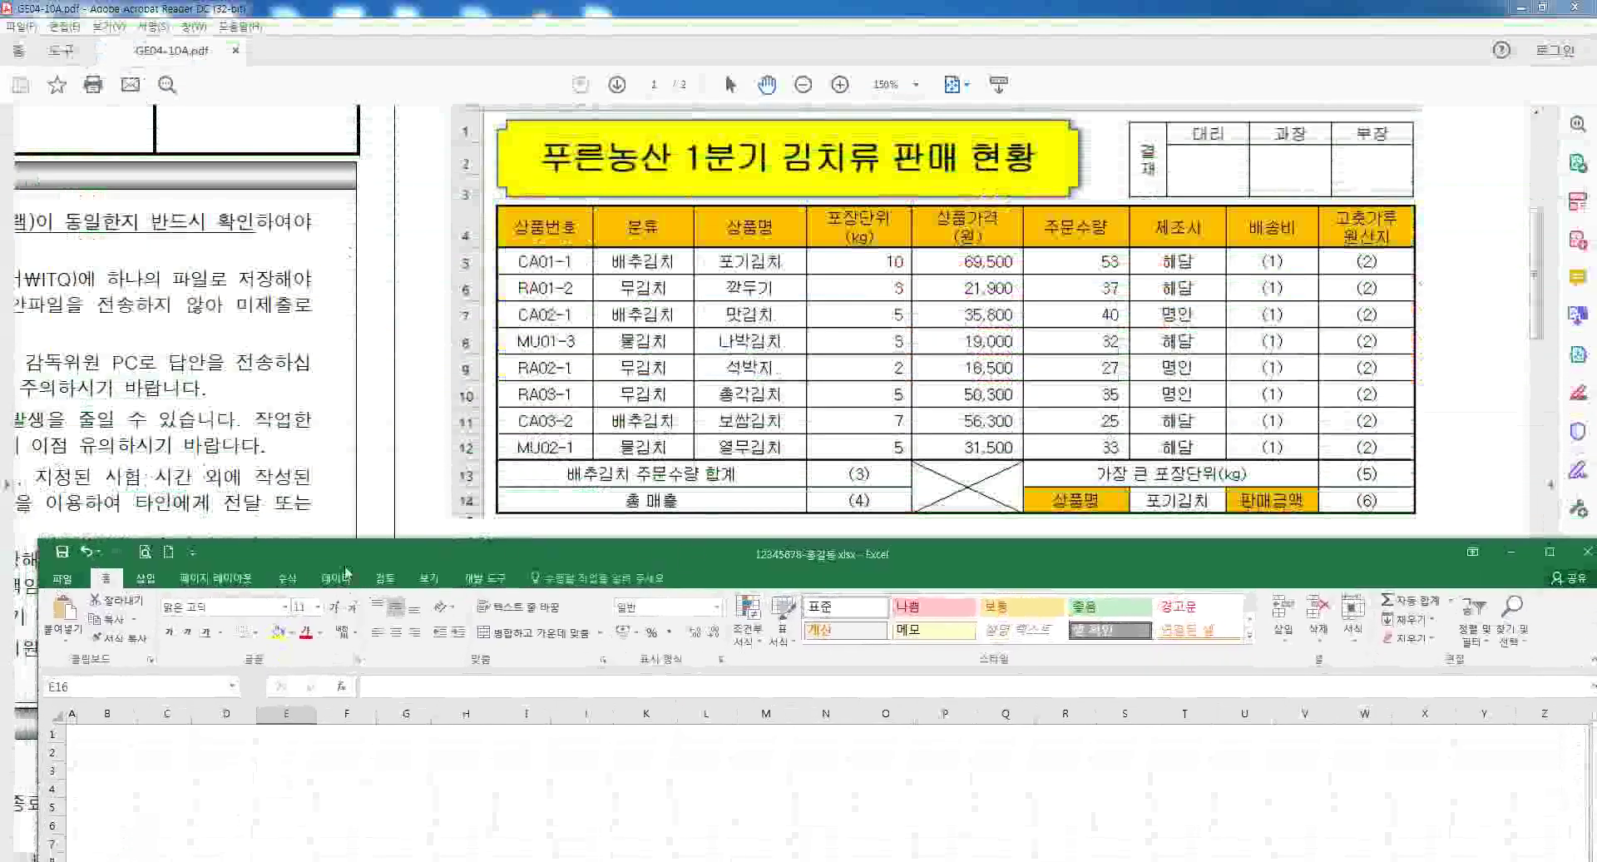
double_click(109, 580)
left_click_drag(420, 563, 808, 552)
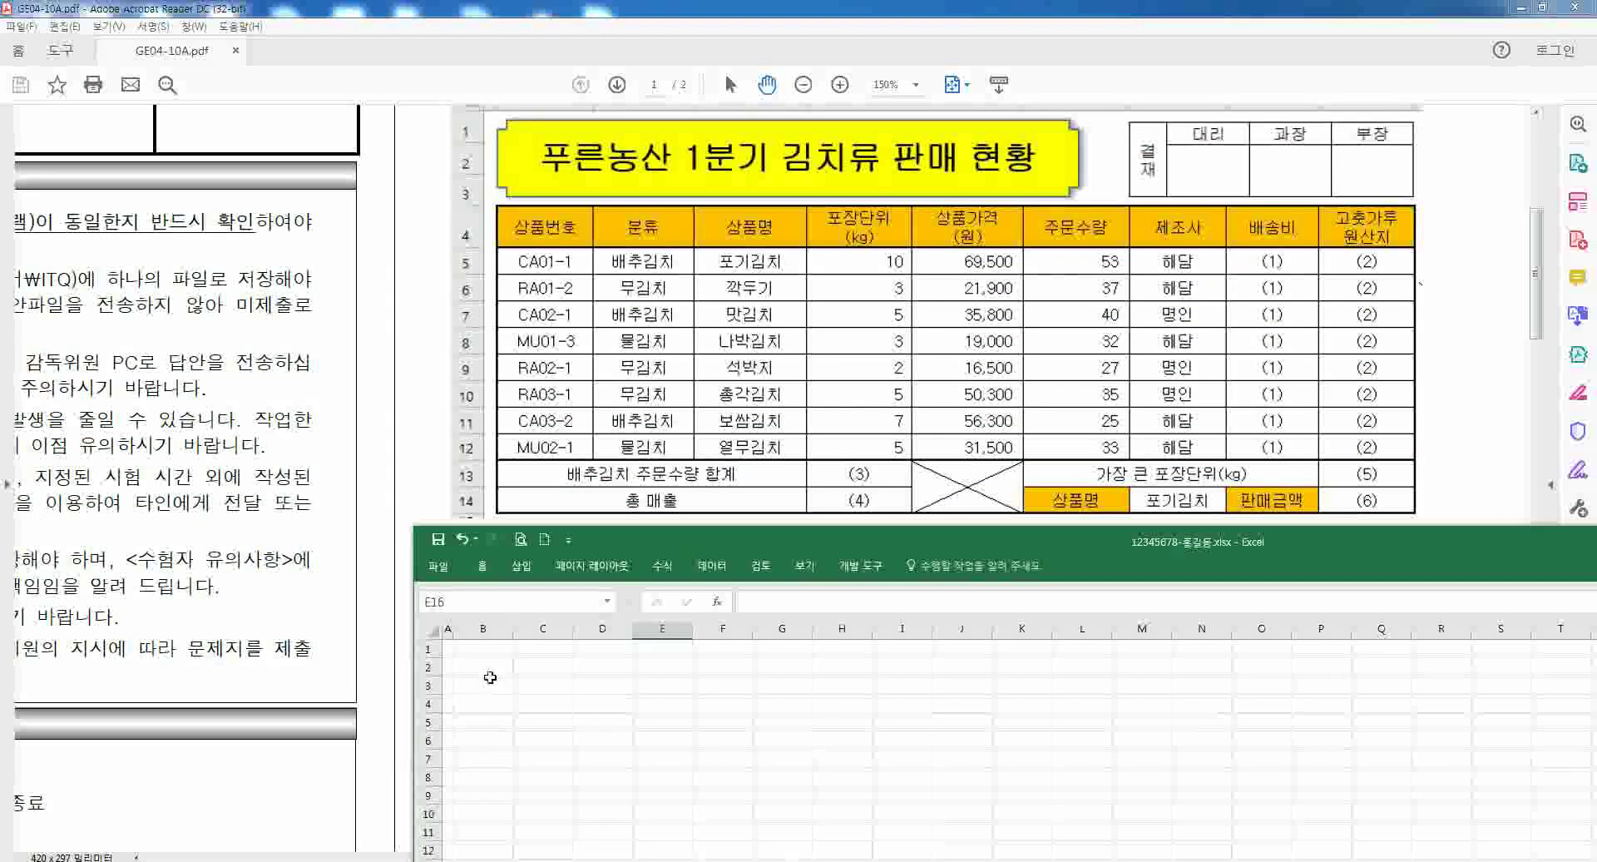
- Enter the first three table headings in B4:D4: 상품번호, 분류 and 상품명
left_click(489, 686)
left_click(484, 718)
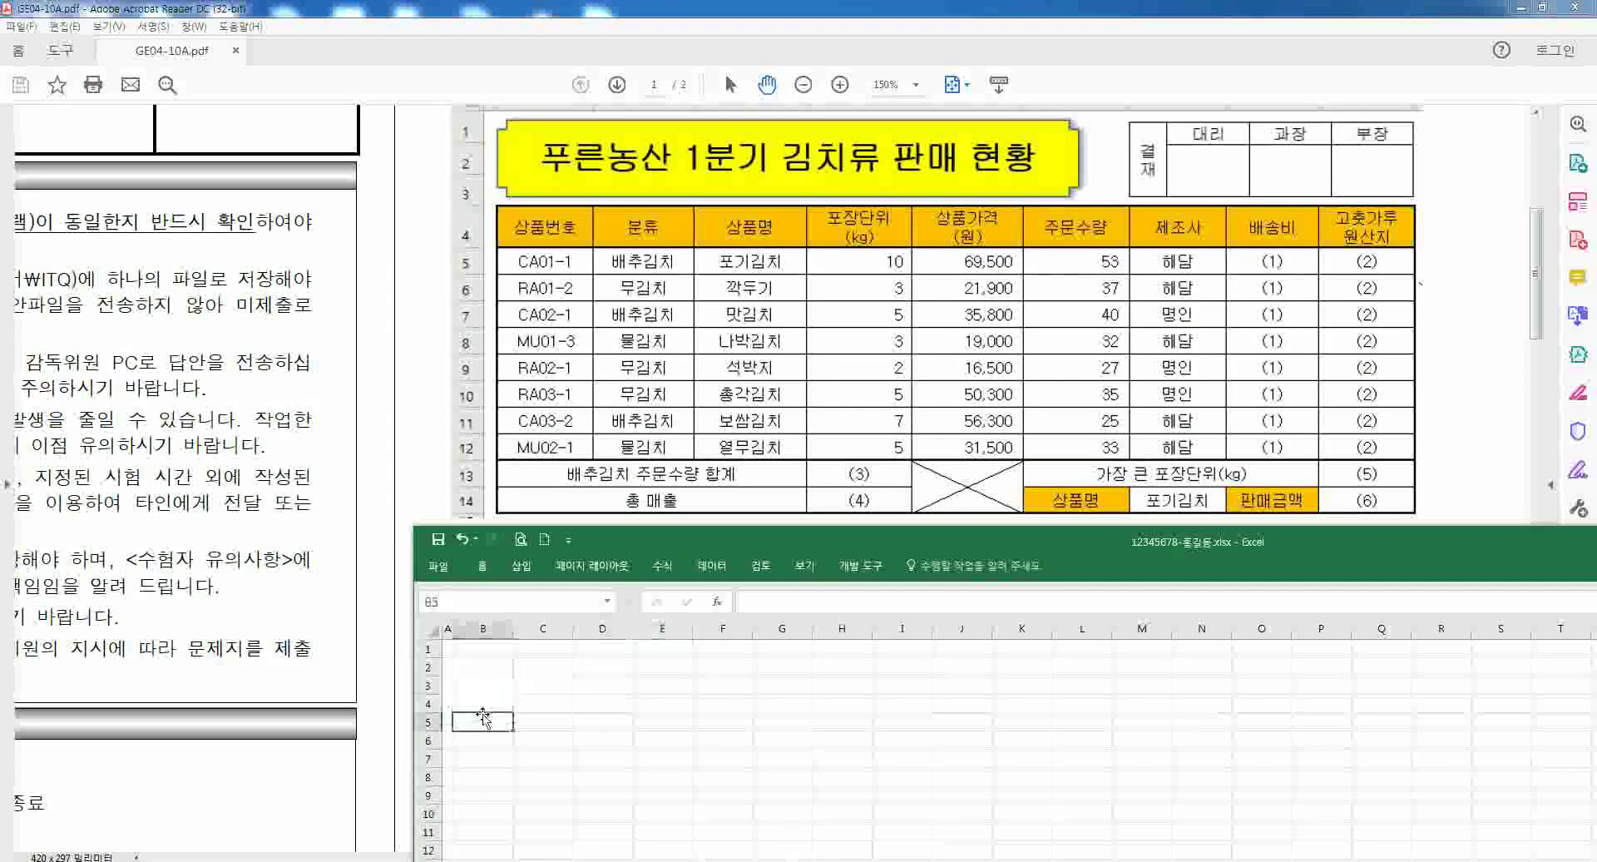
left_click(483, 692)
left_click(483, 702)
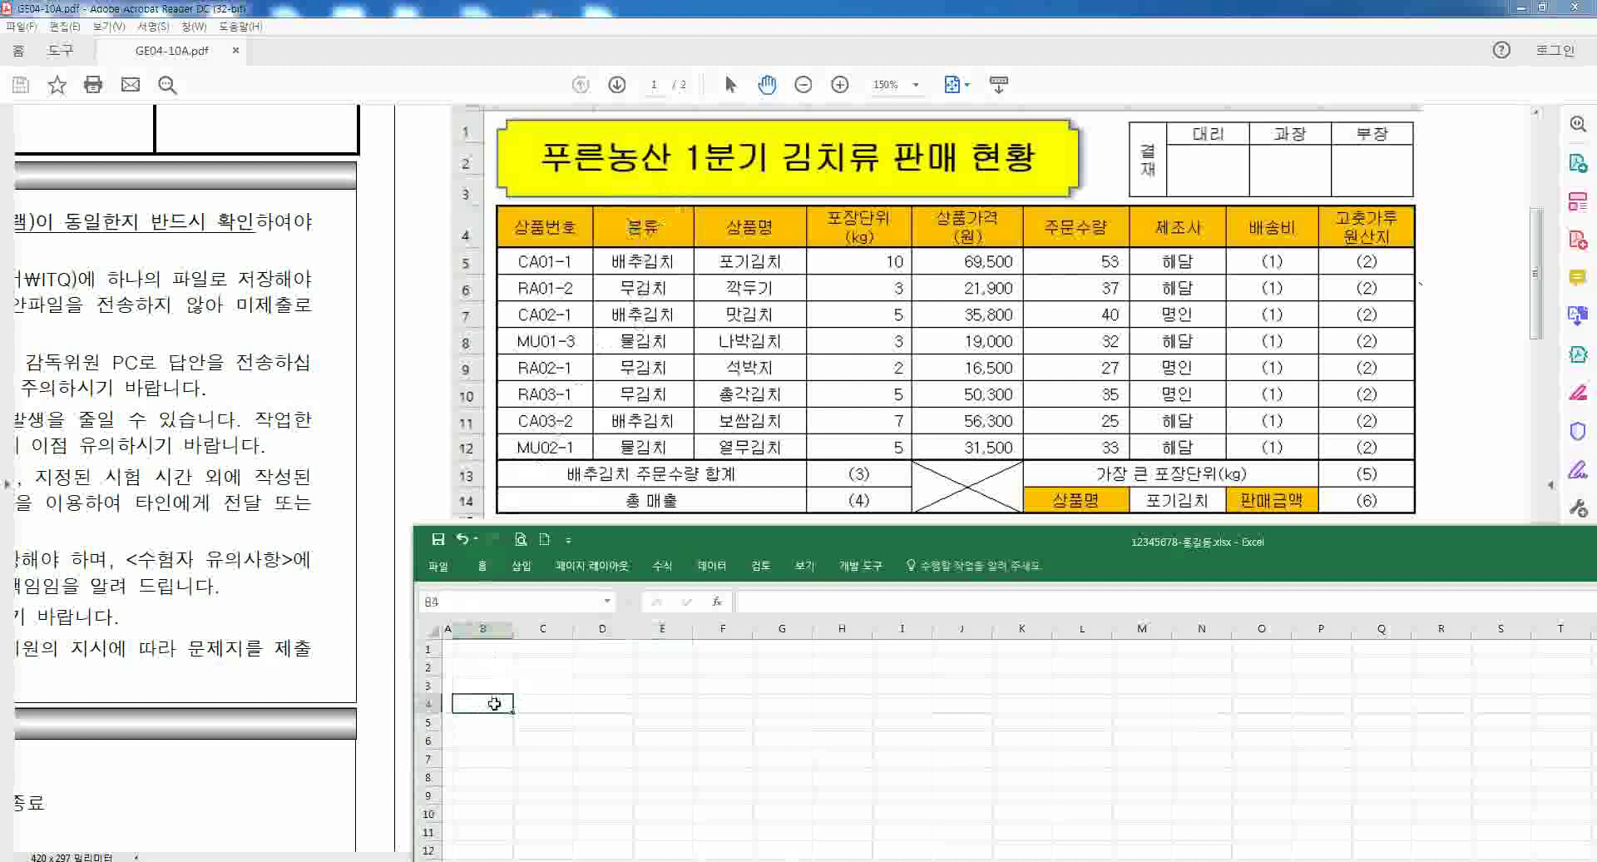
type("상품번호")
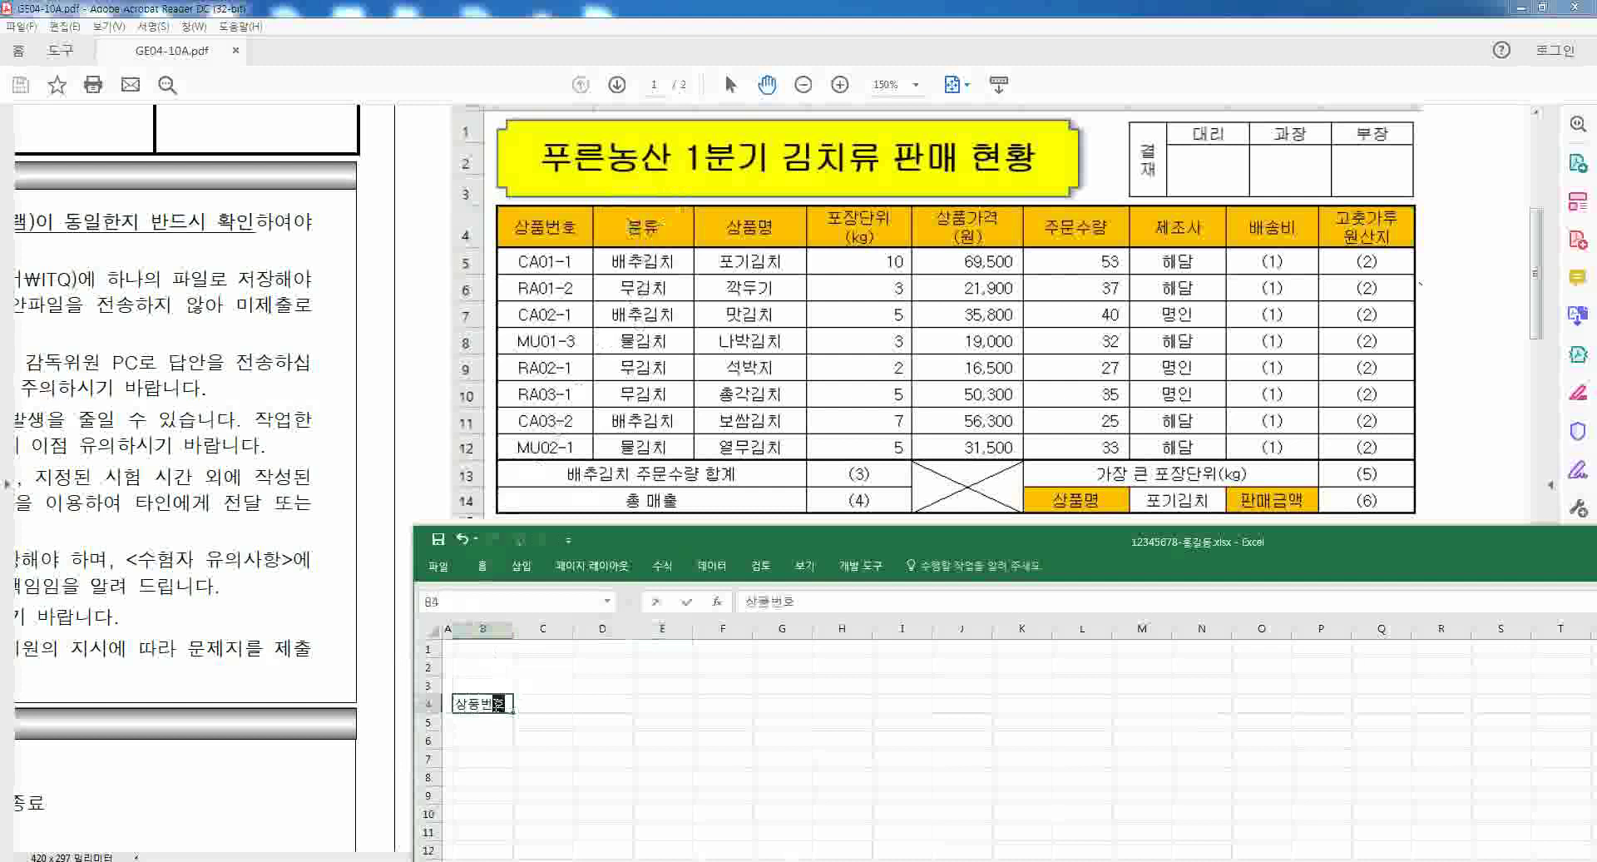
key("Tab")
type("분ㄹ")
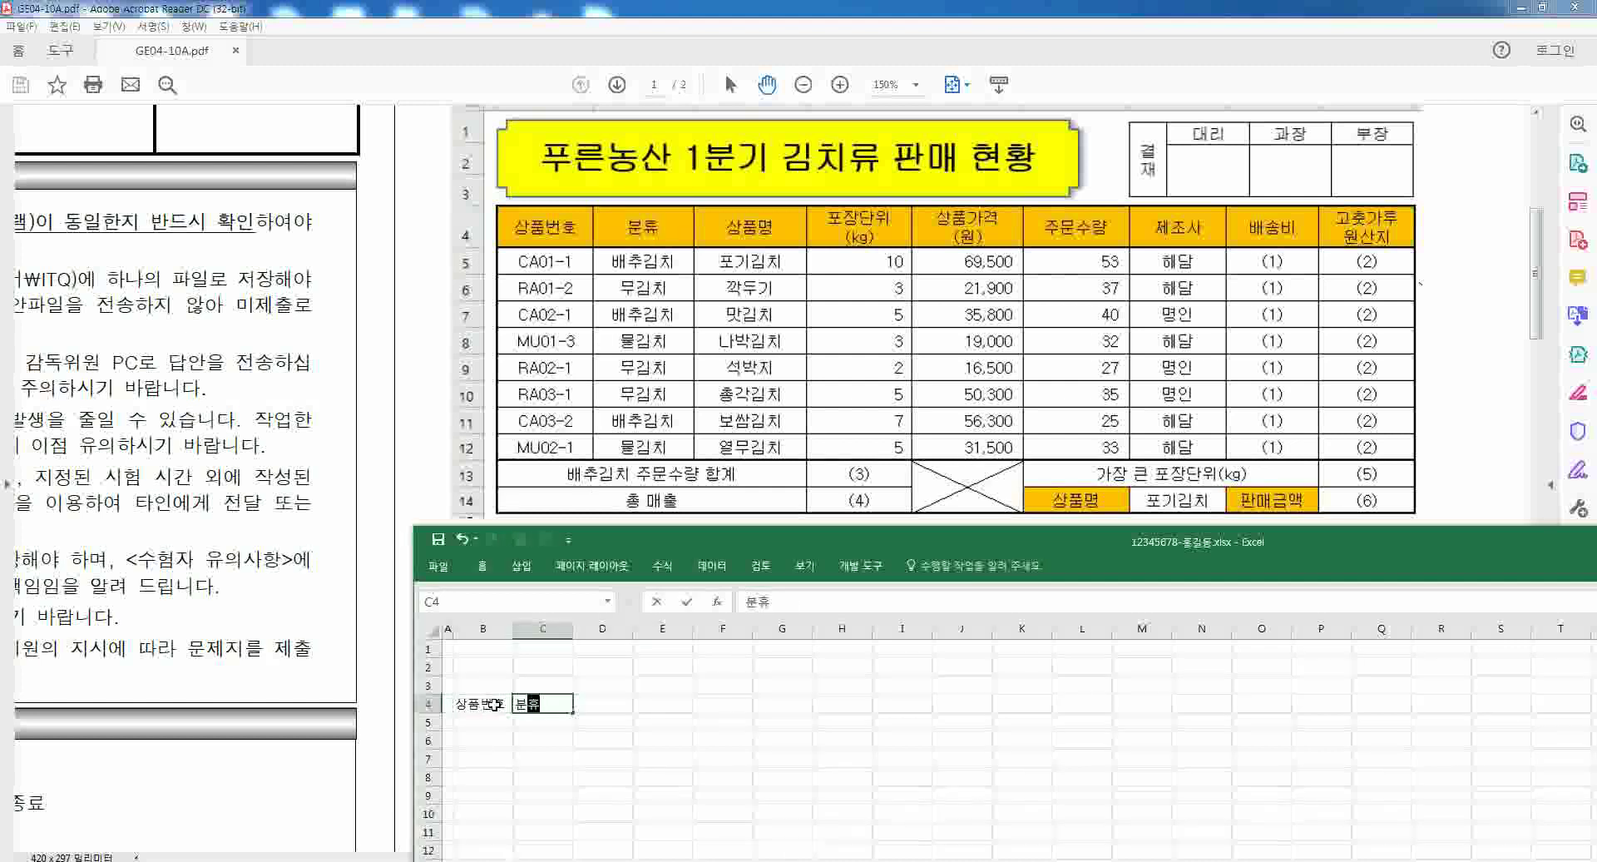
type("ㅠ")
key("Tab")
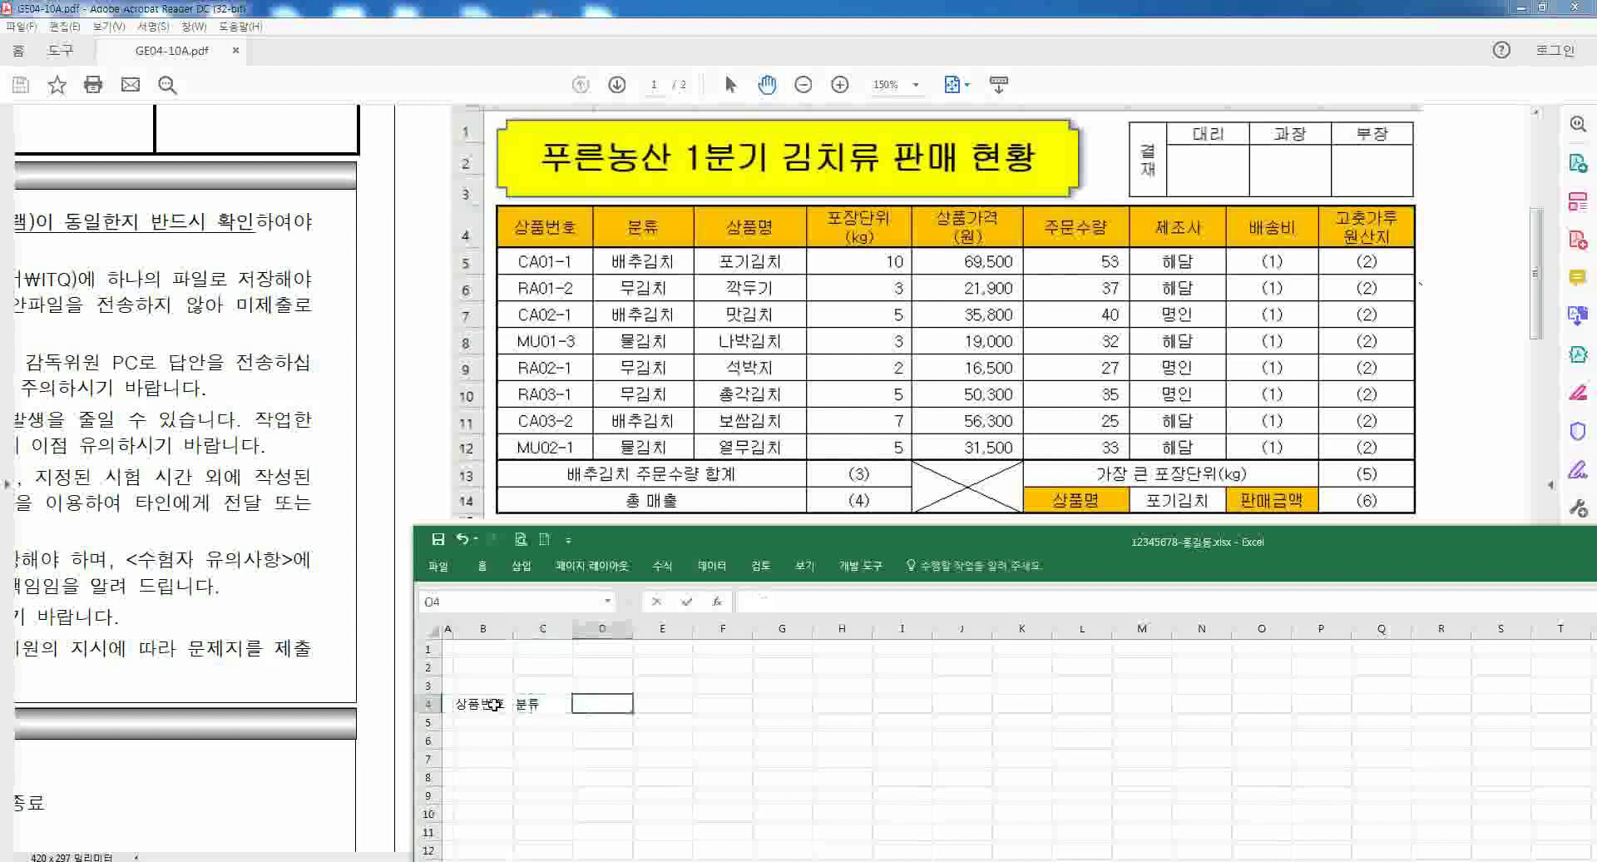
type("상품며ㅇ")
key("Tab")
- Enter the two-line headings 포장단위 (kg) in E4 and 상품가격 (원) in F4, with the units on the second line
type("포")
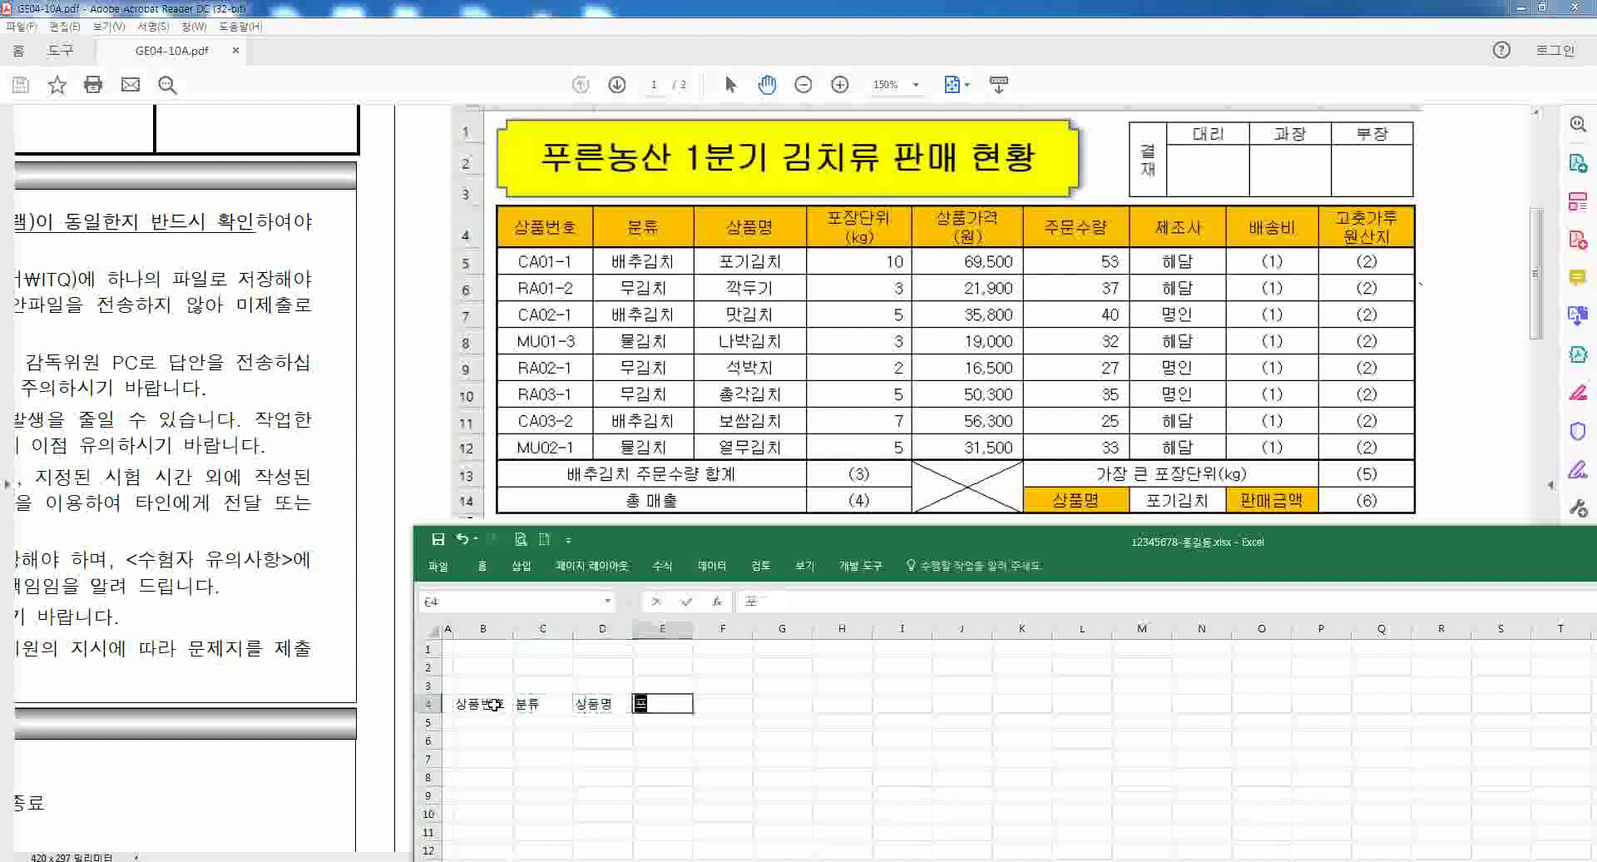
type("장ㄷㅏㄴ위")
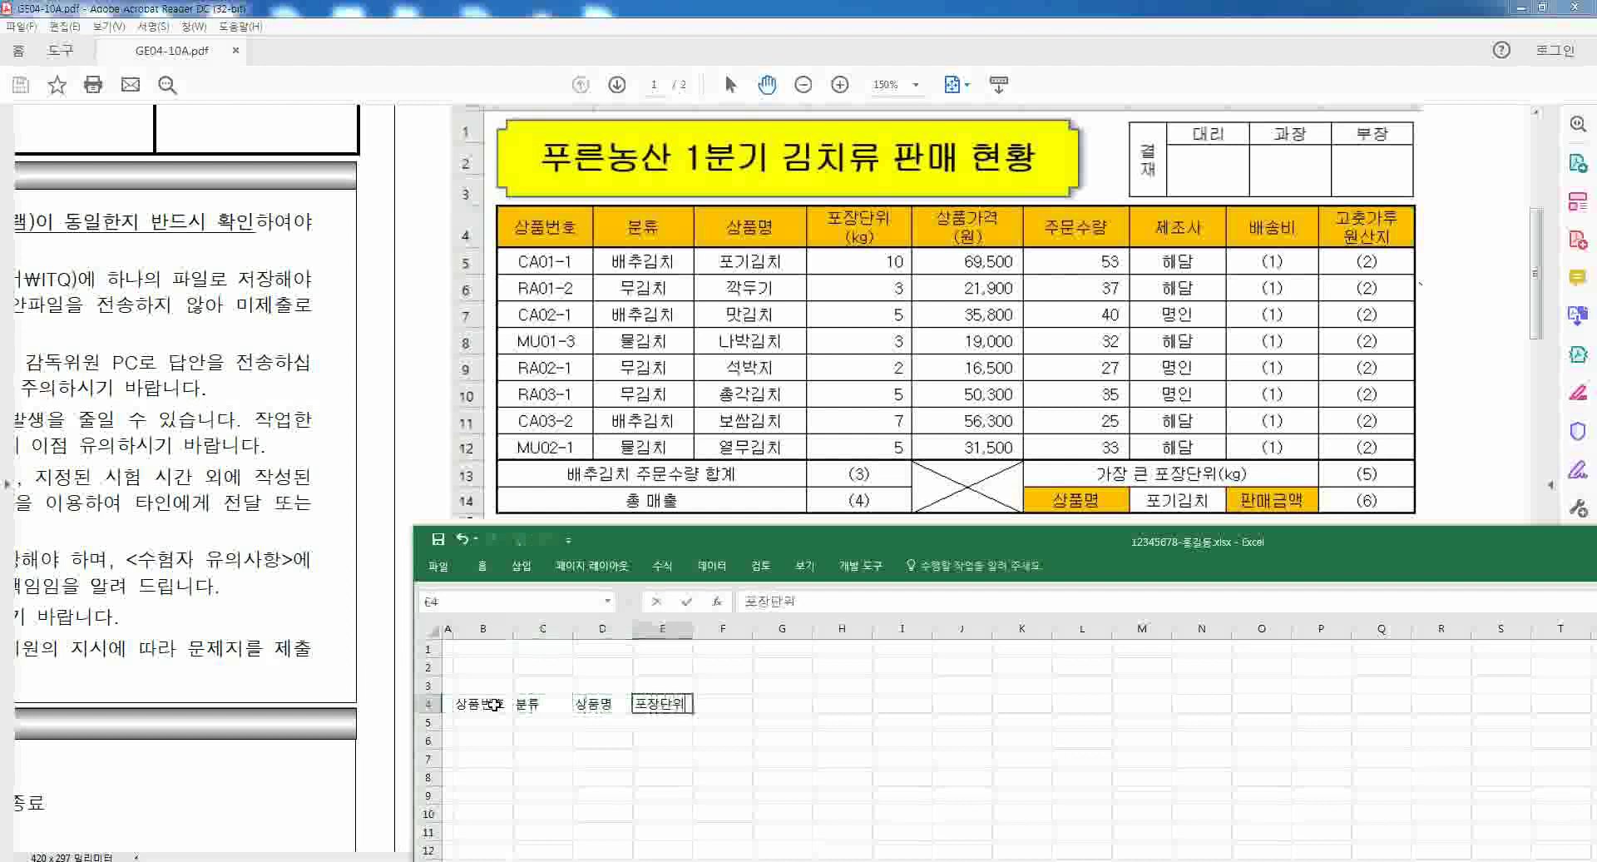
key("alt")
key("alt+Return")
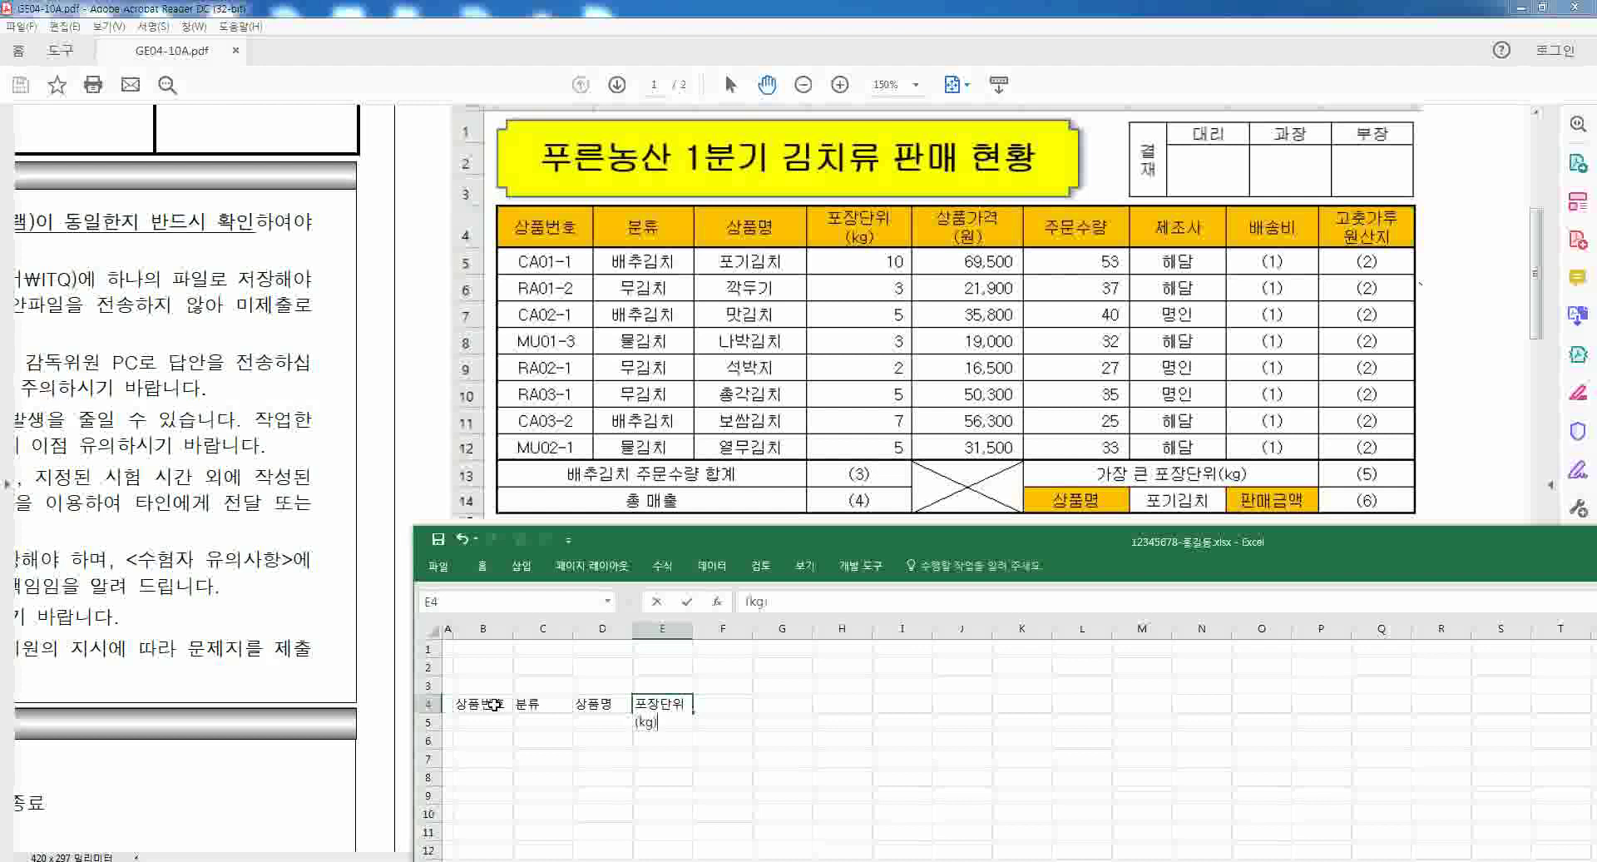
type("(kg)")
key("Tab")
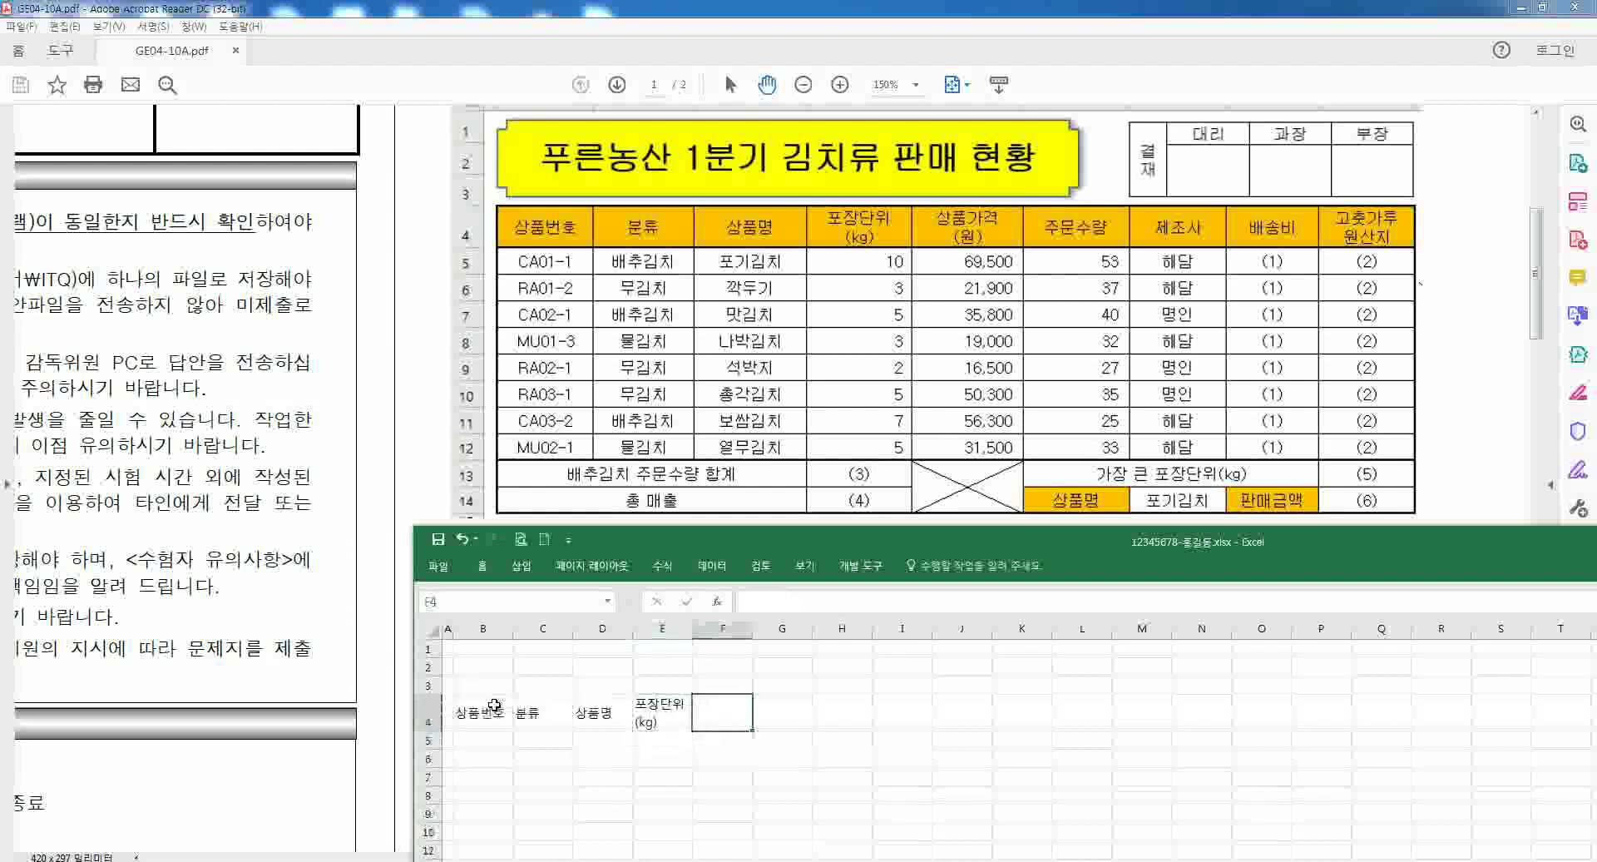
type("상품가격")
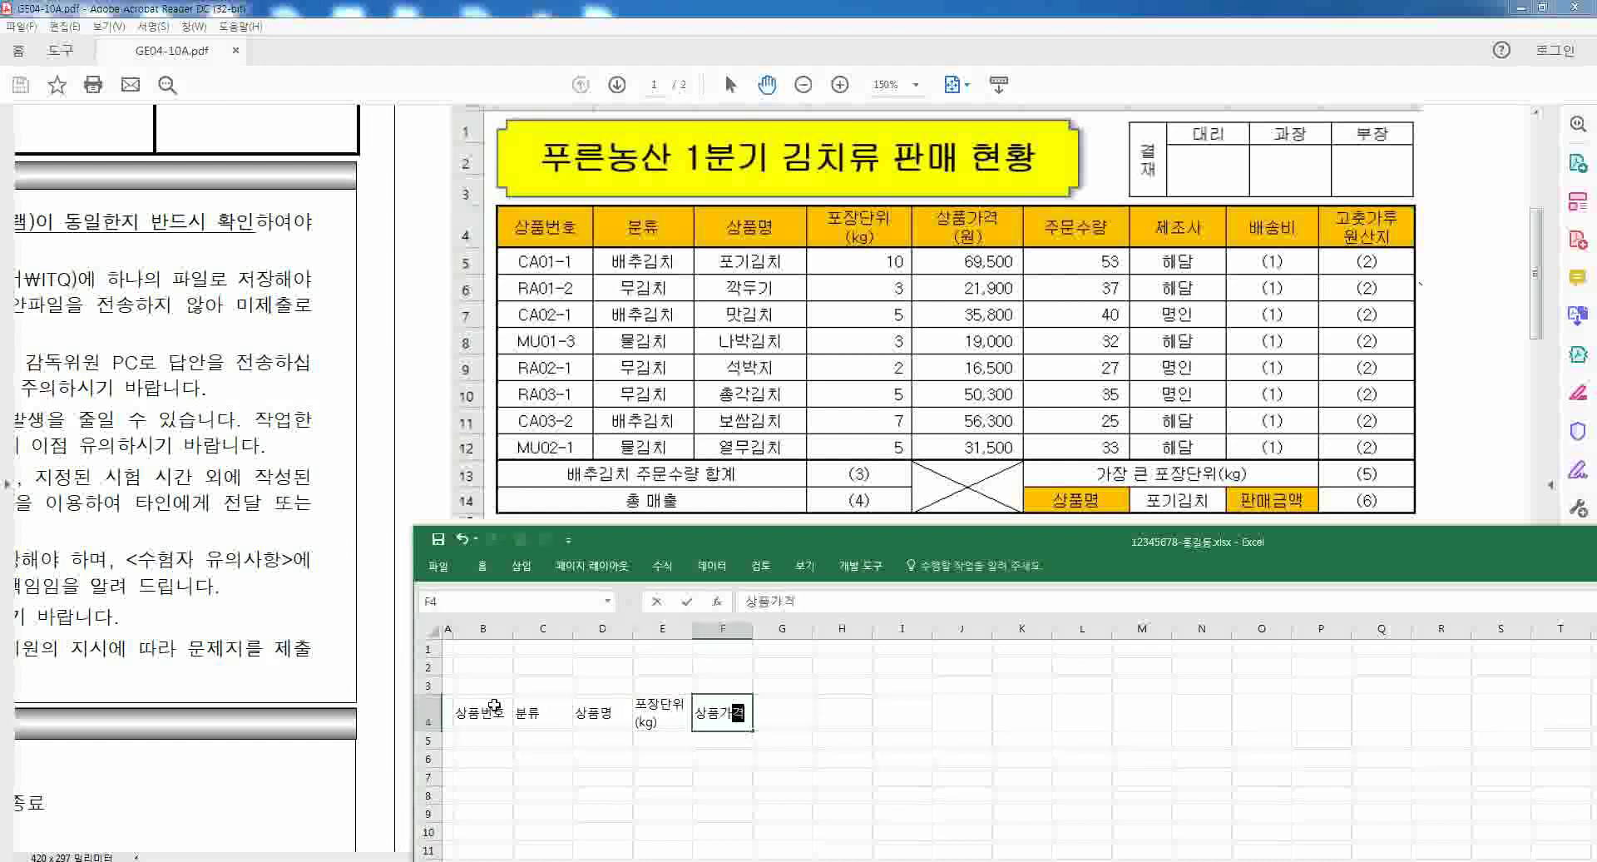
key("alt+Return")
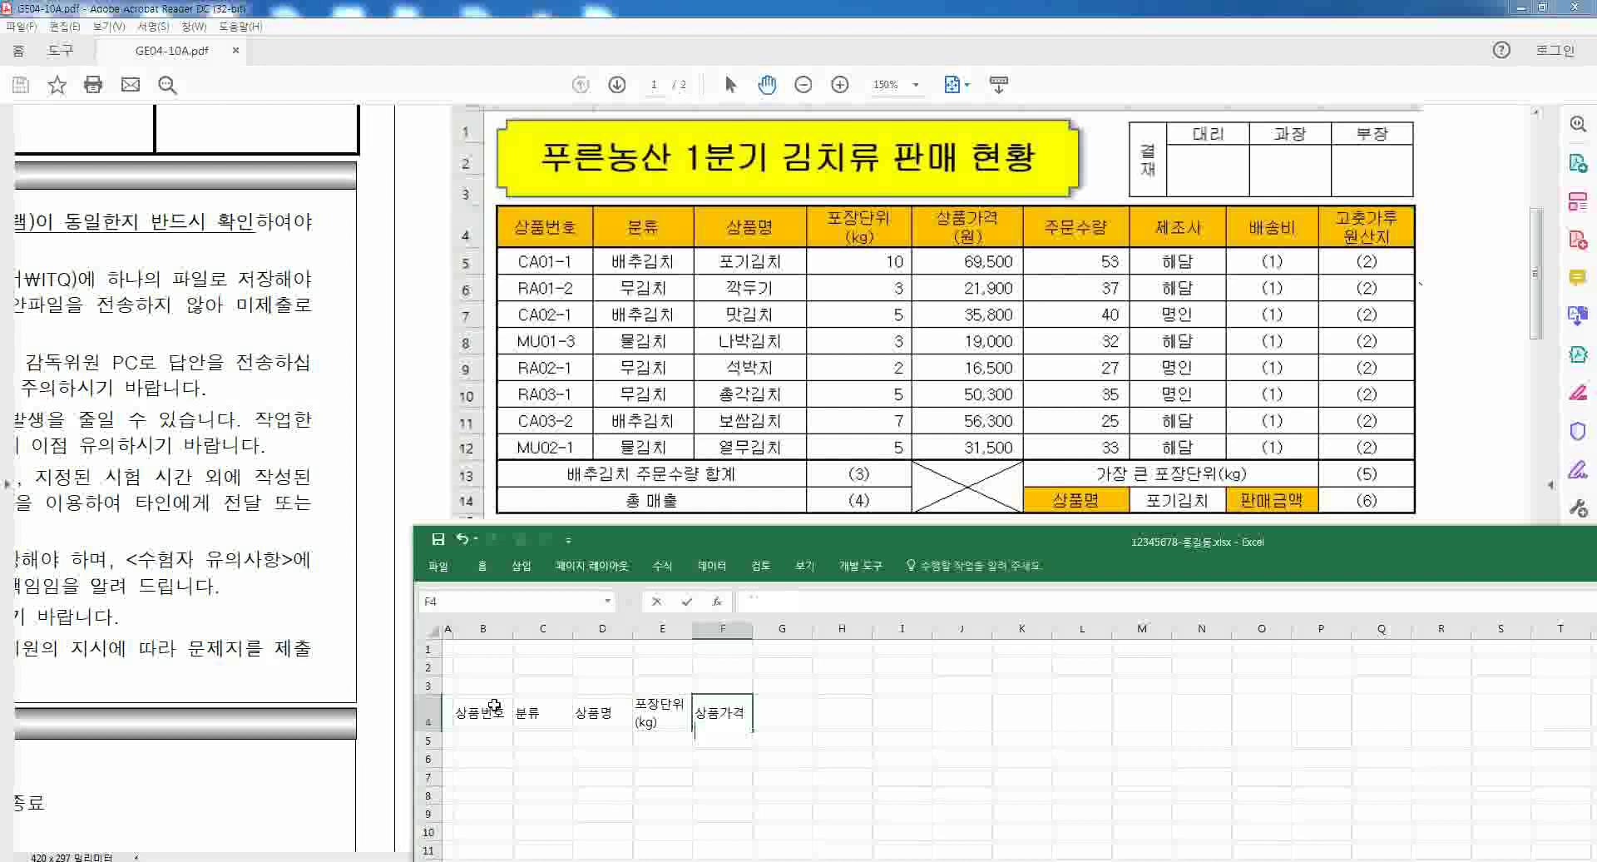
type("(우")
type(")")
key("Tab")
- Enter the headings 주문수량, 제조사 and 배송비 in G4:I4
type("주")
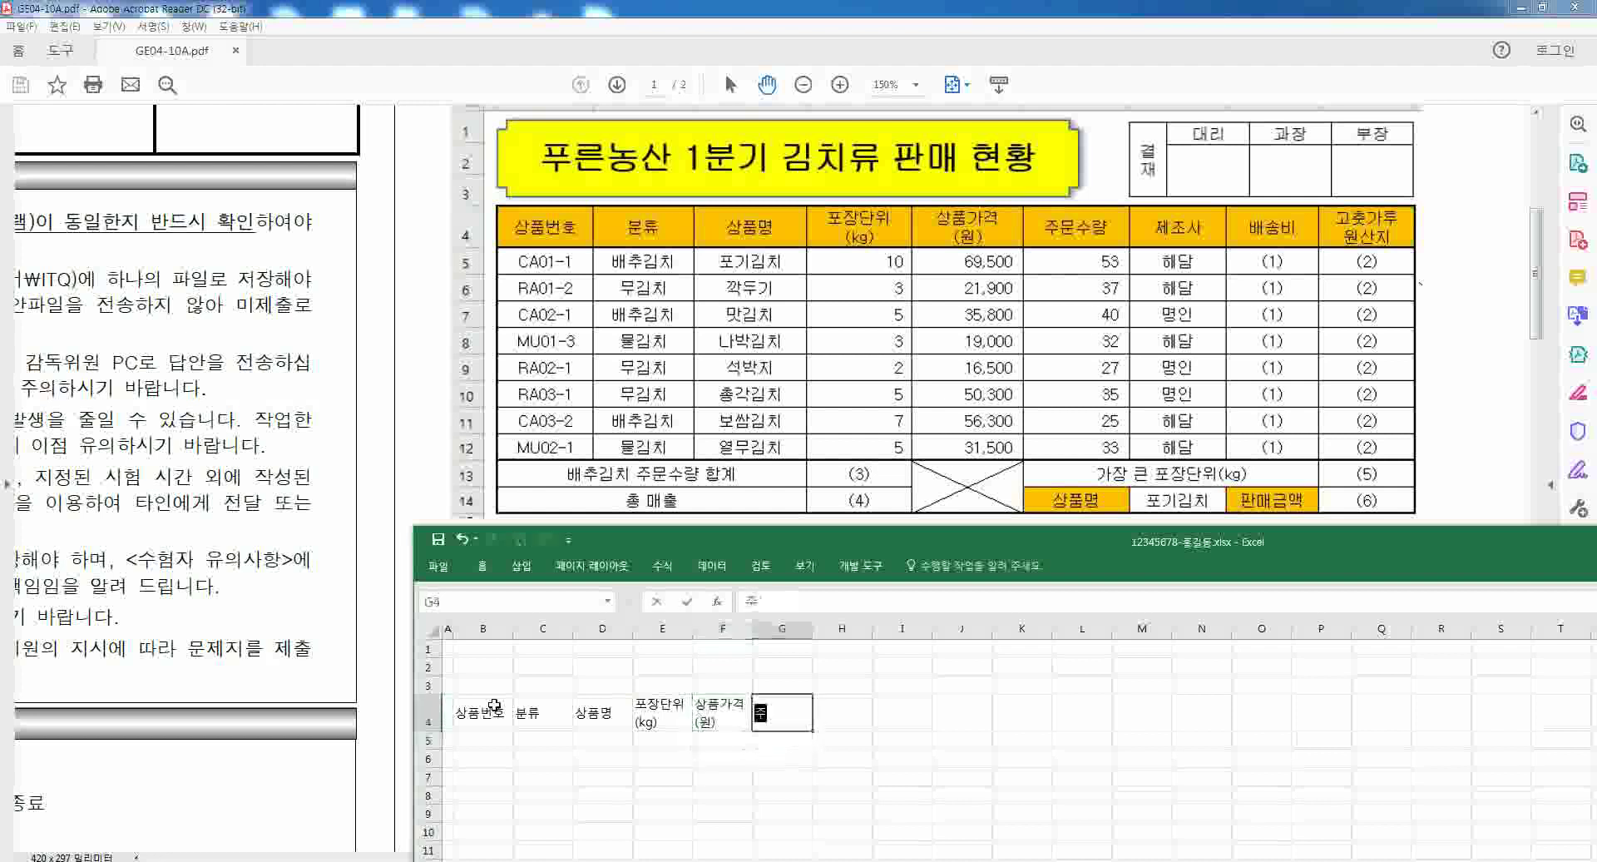
type("문수량")
key("Tab")
type("제")
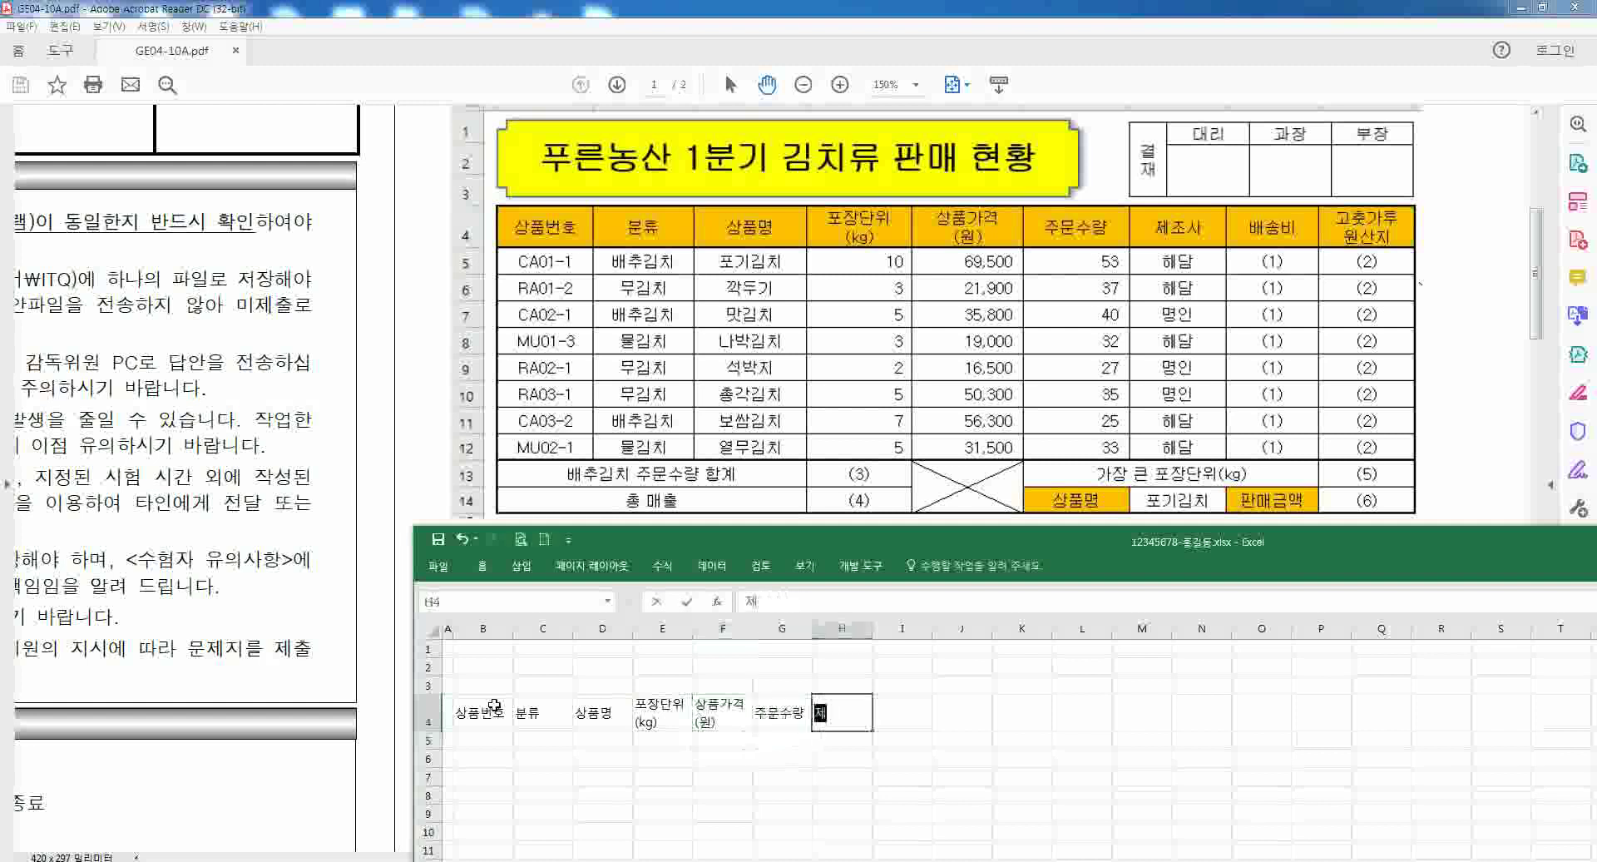
type("조사")
key("Tab")
type("배")
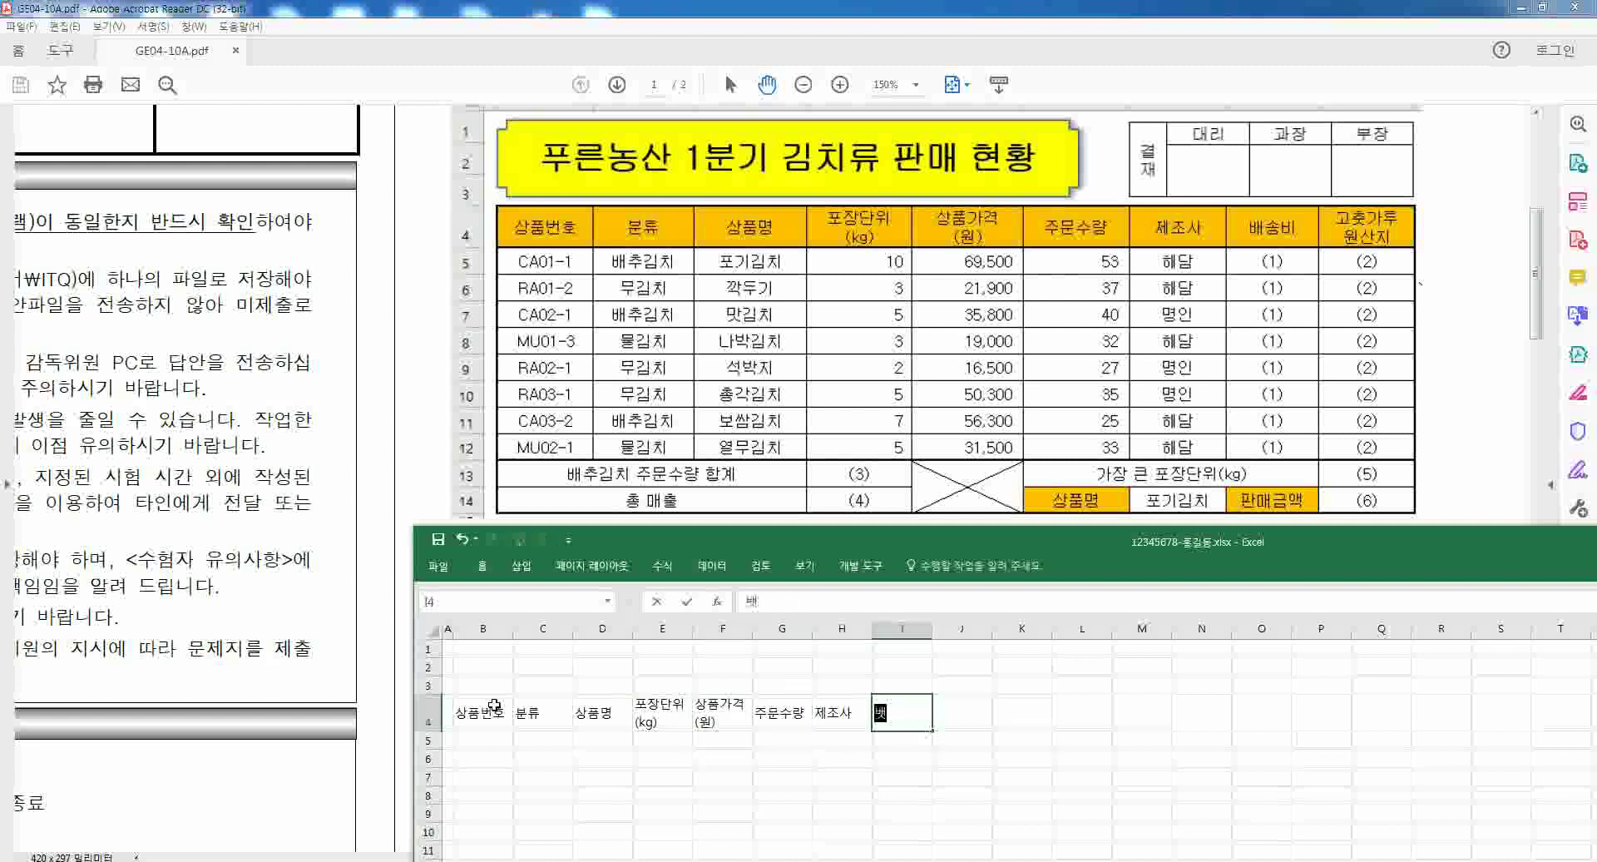
type("송비")
key("Tab")
- Enter the last heading in J4 on two lines as 고춧가로 and 원상지
type("고추")
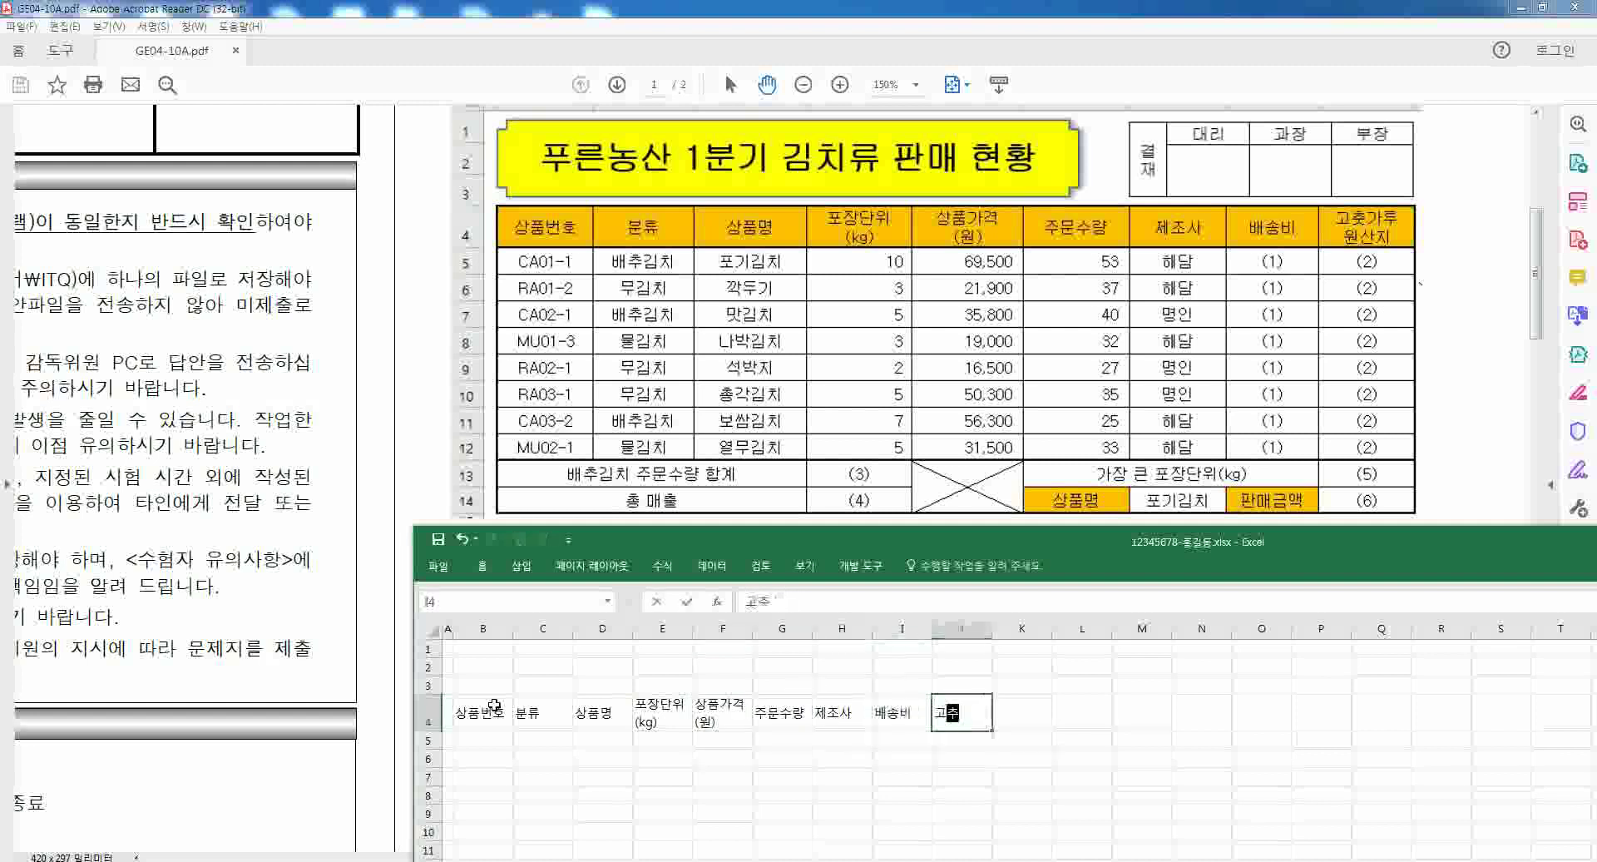
type("ㅅ가로")
key("alt+Return")
type("원상지")
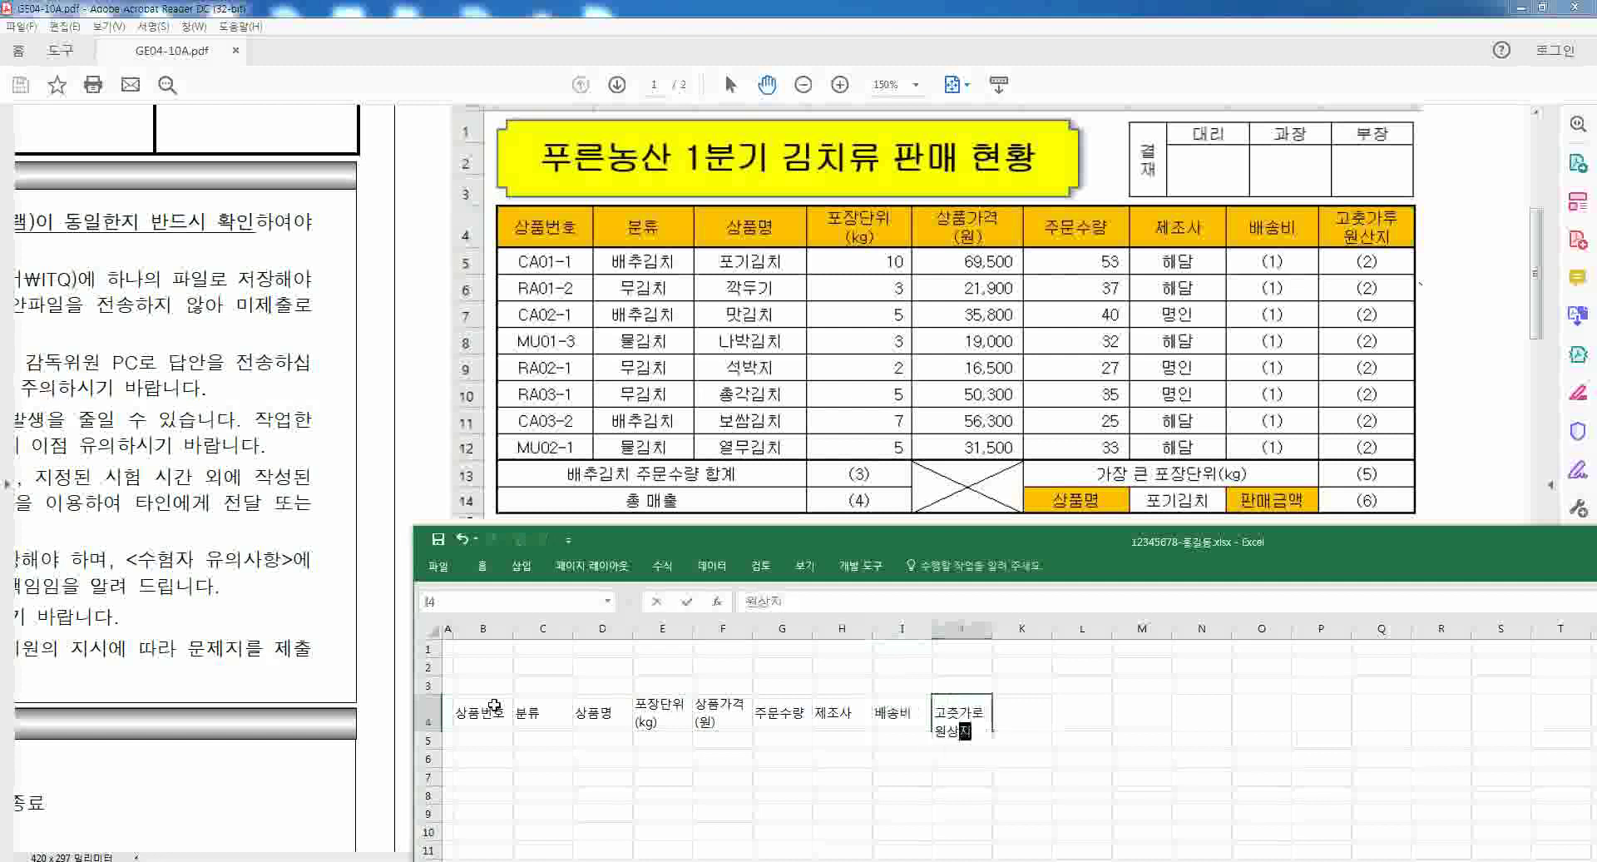
key("Return")
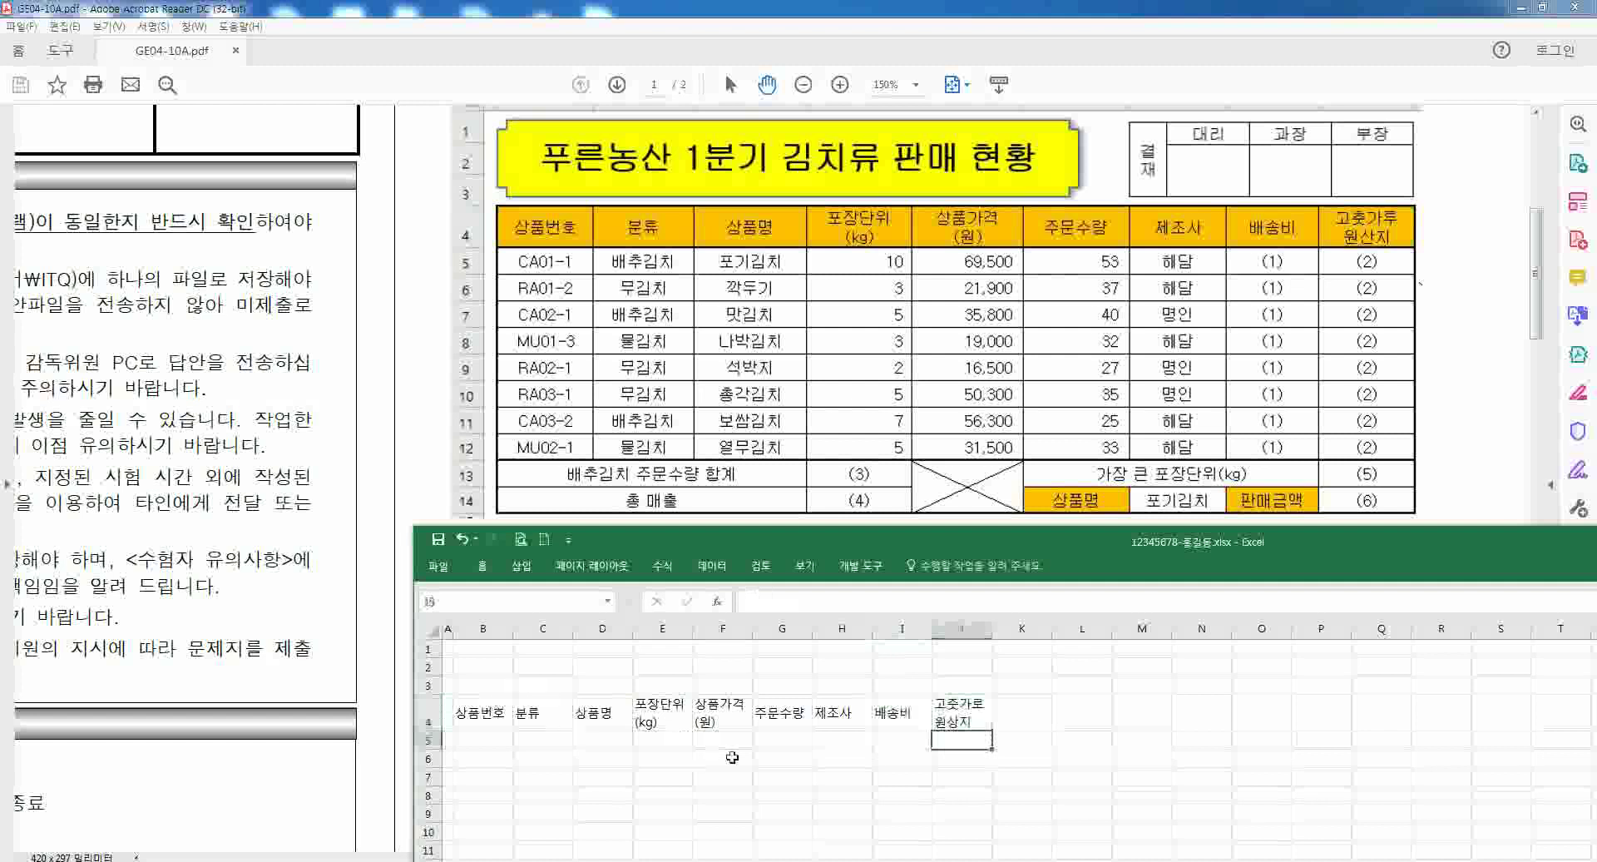
- Widen columns B and D slightly to match the sample table, keeping column C at its original width
scroll(732, 757, "up", 3)
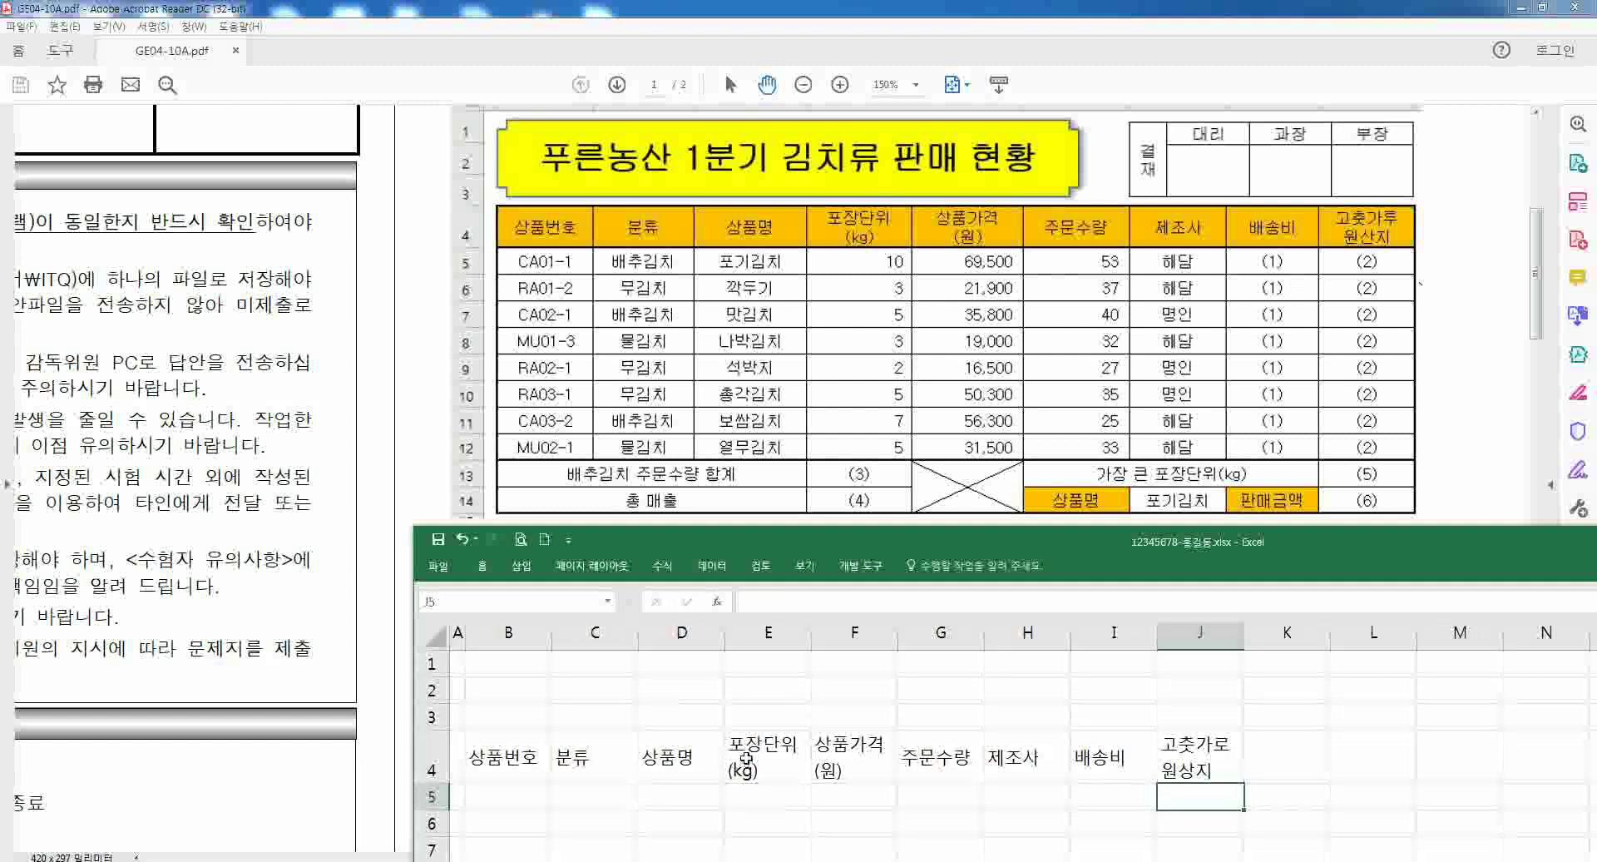
scroll(744, 759, "down", 1)
scroll(658, 763, "up", 1)
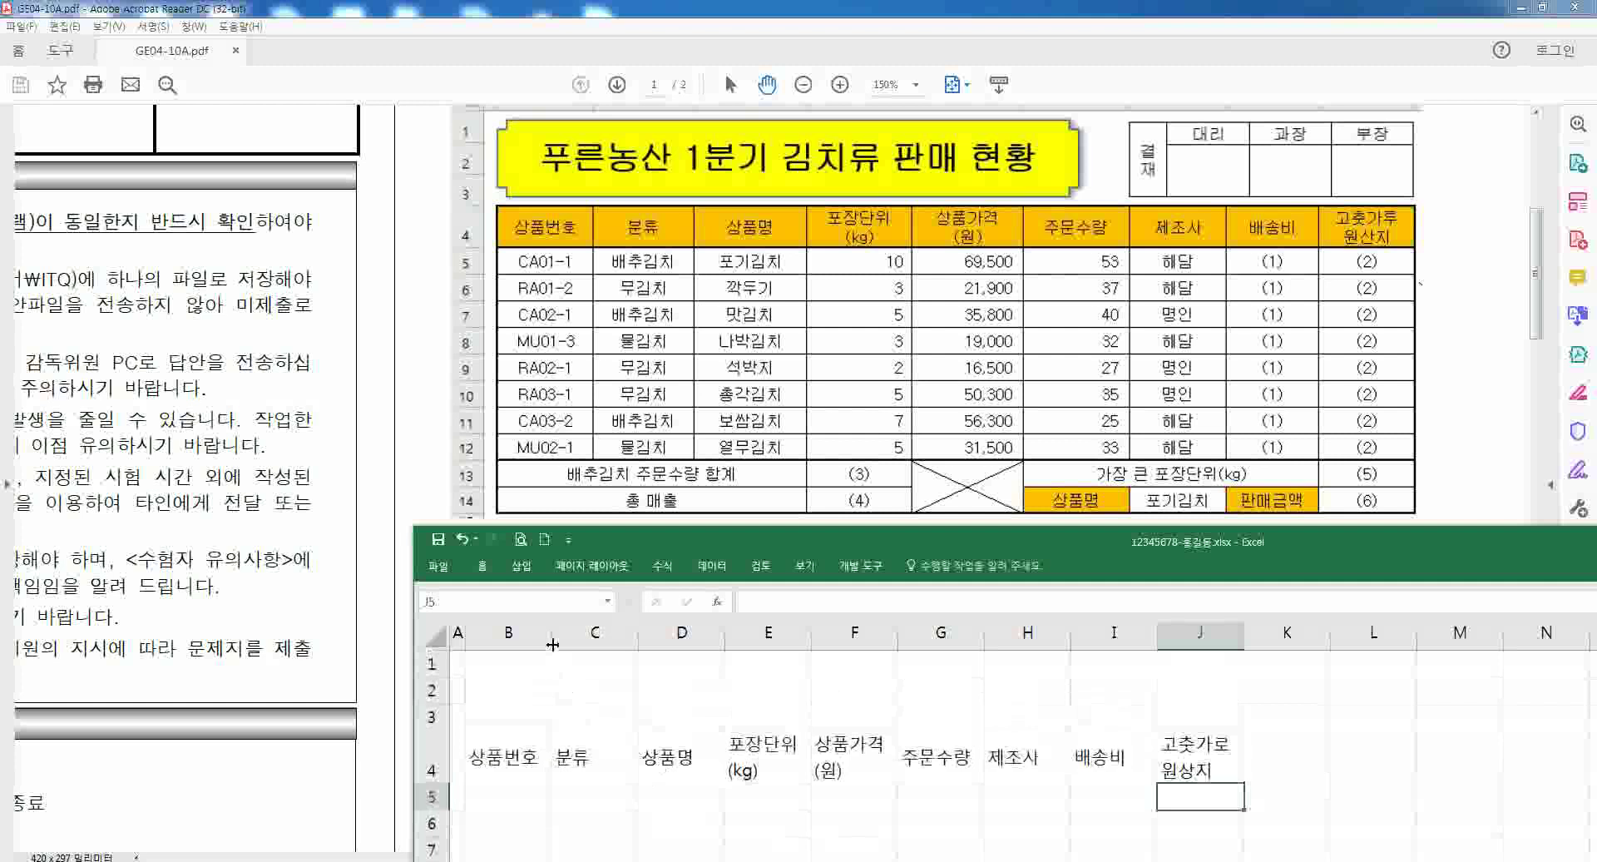
left_click_drag(553, 644, 552, 644)
mouse_move(551, 635)
left_mouse_down()
mouse_move(577, 636)
mouse_move(562, 641)
left_mouse_up()
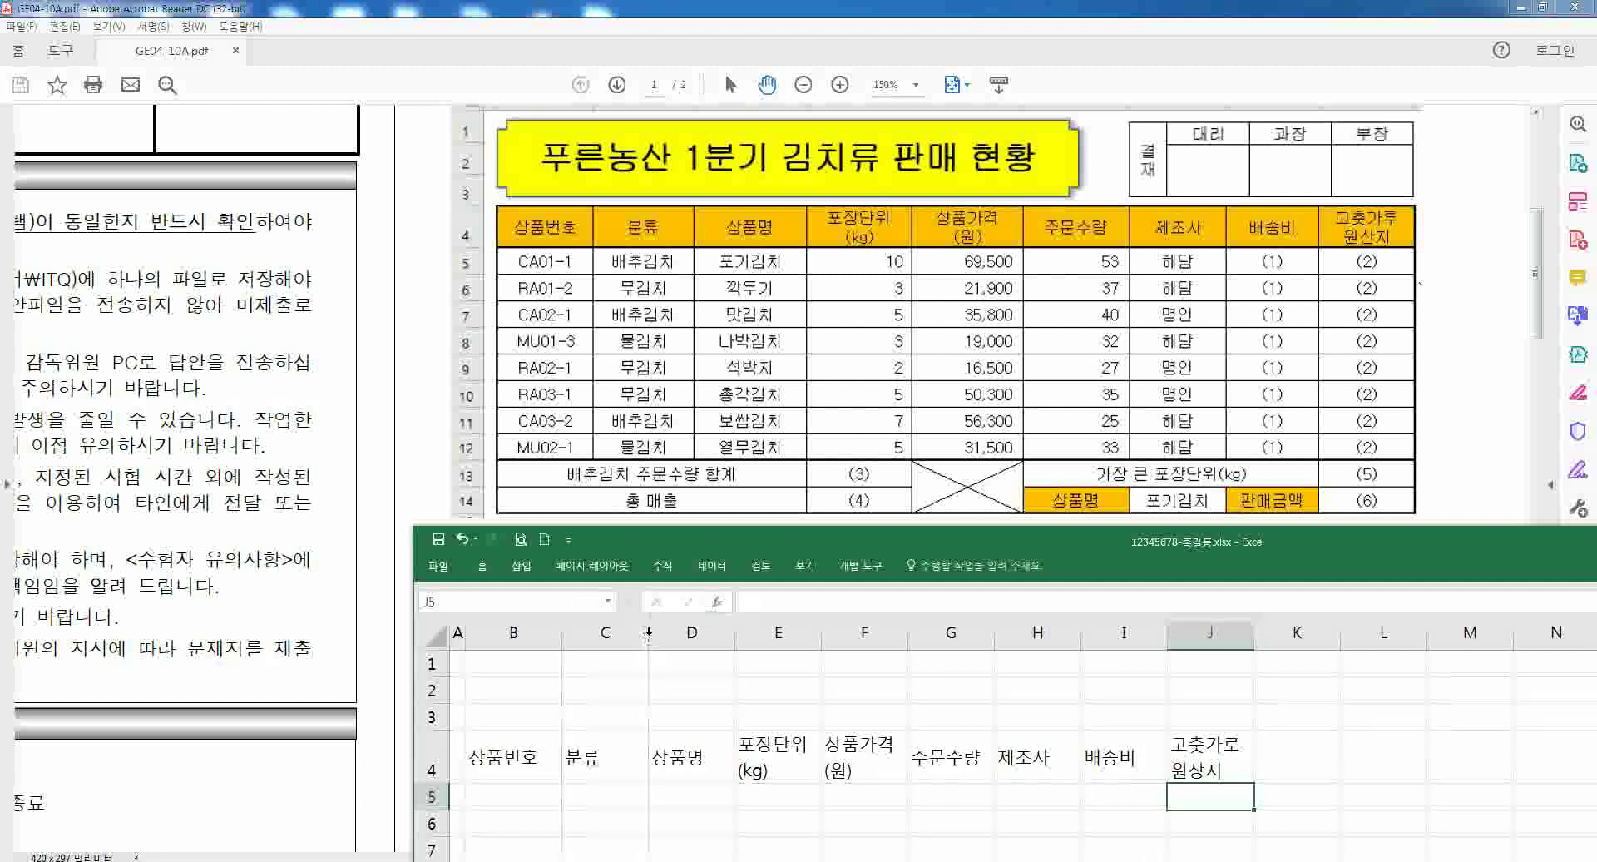
mouse_move(649, 634)
left_mouse_down()
mouse_move(614, 637)
mouse_move(652, 645)
left_mouse_up()
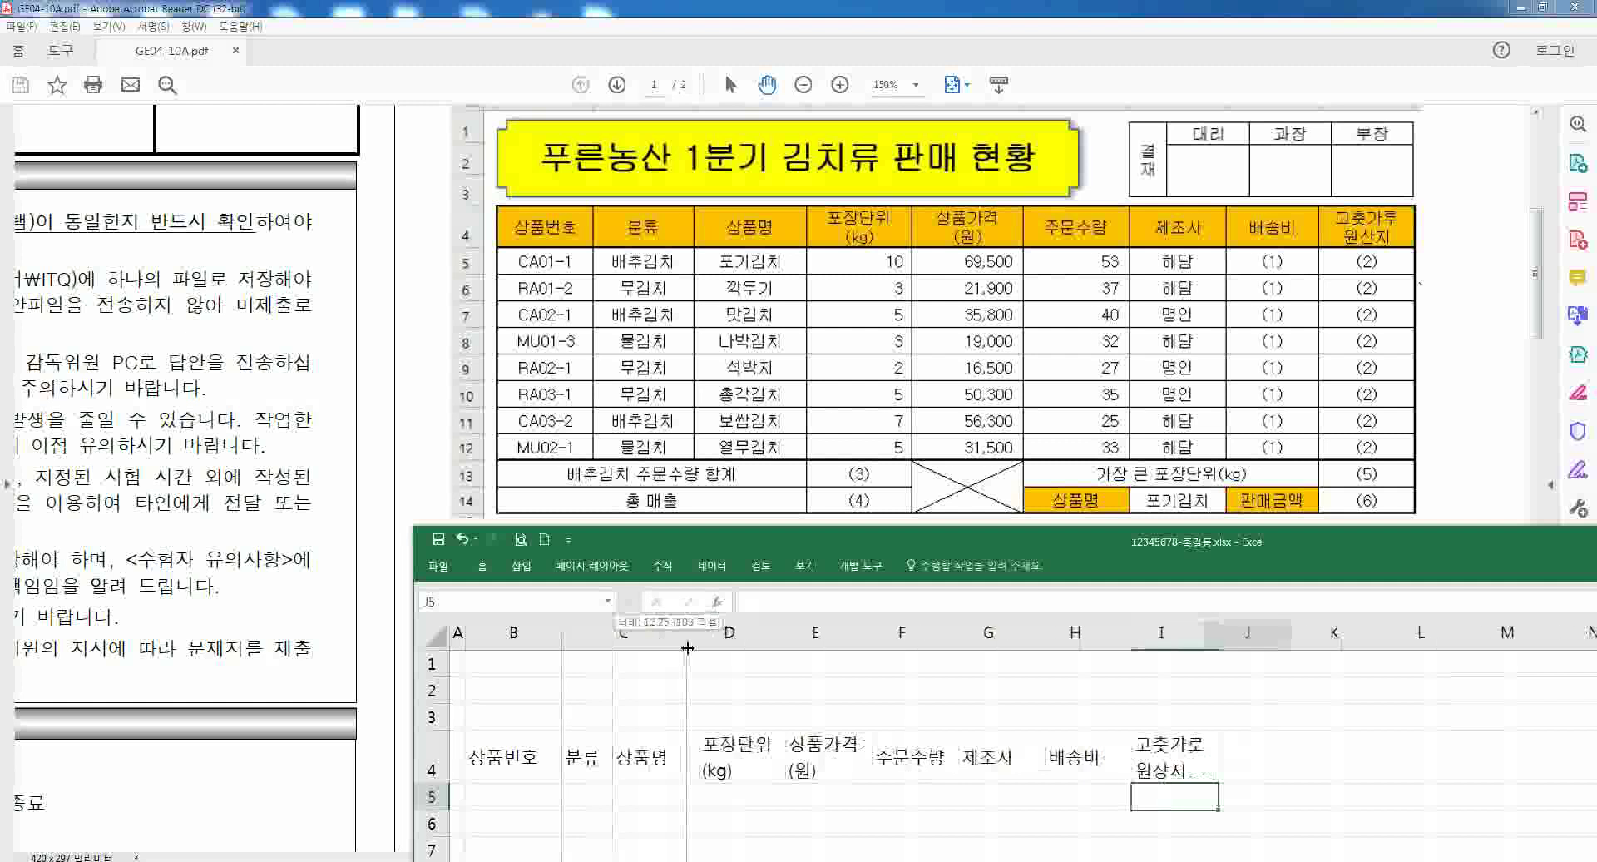
left_click(687, 639)
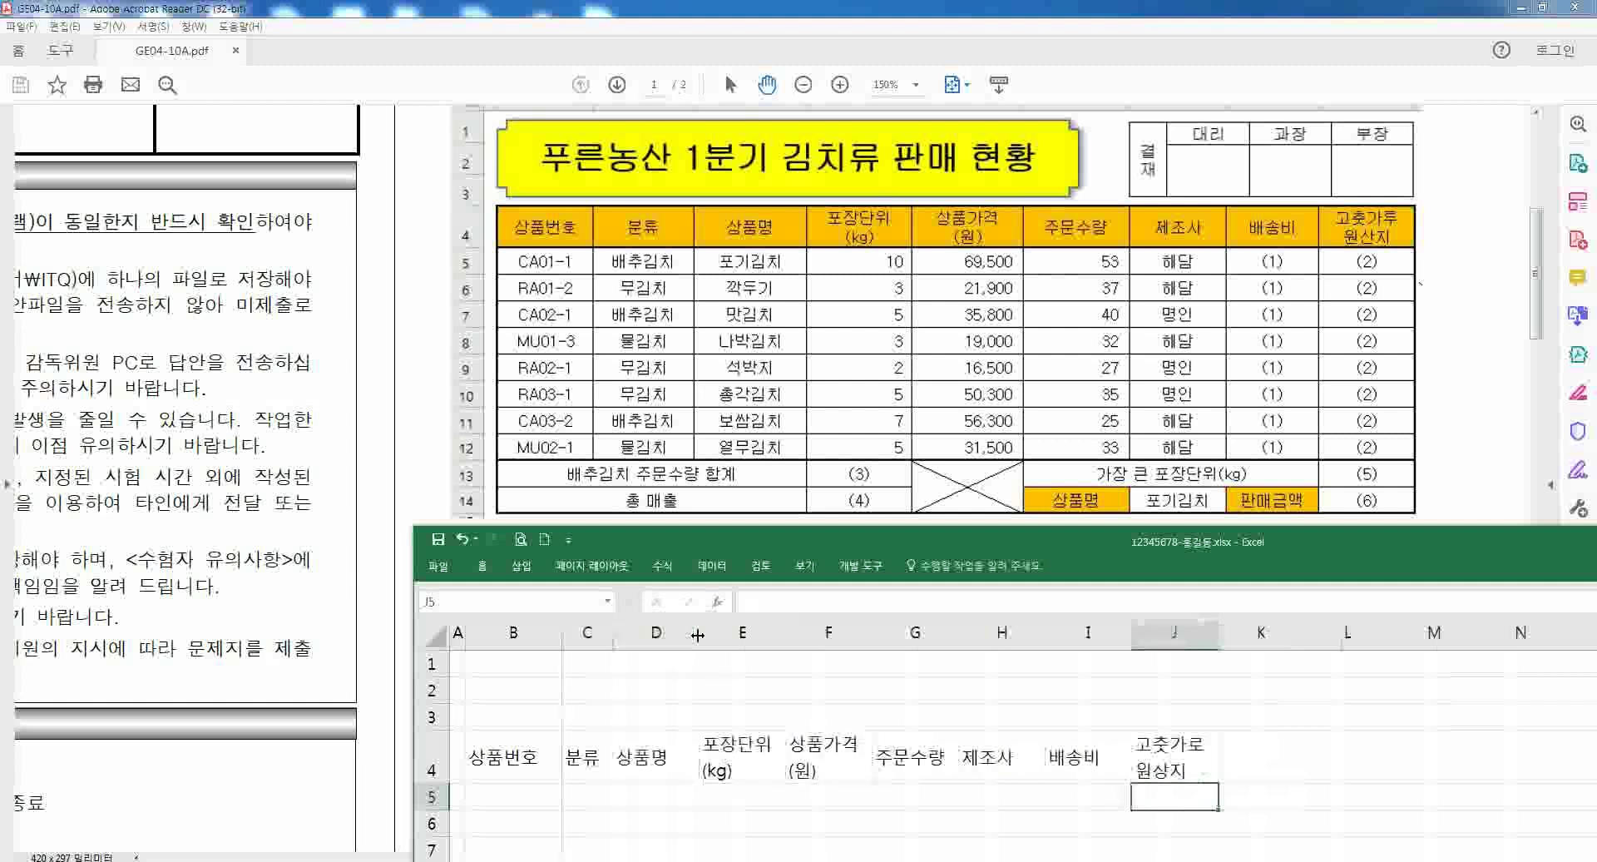
left_click_drag(699, 637, 741, 638)
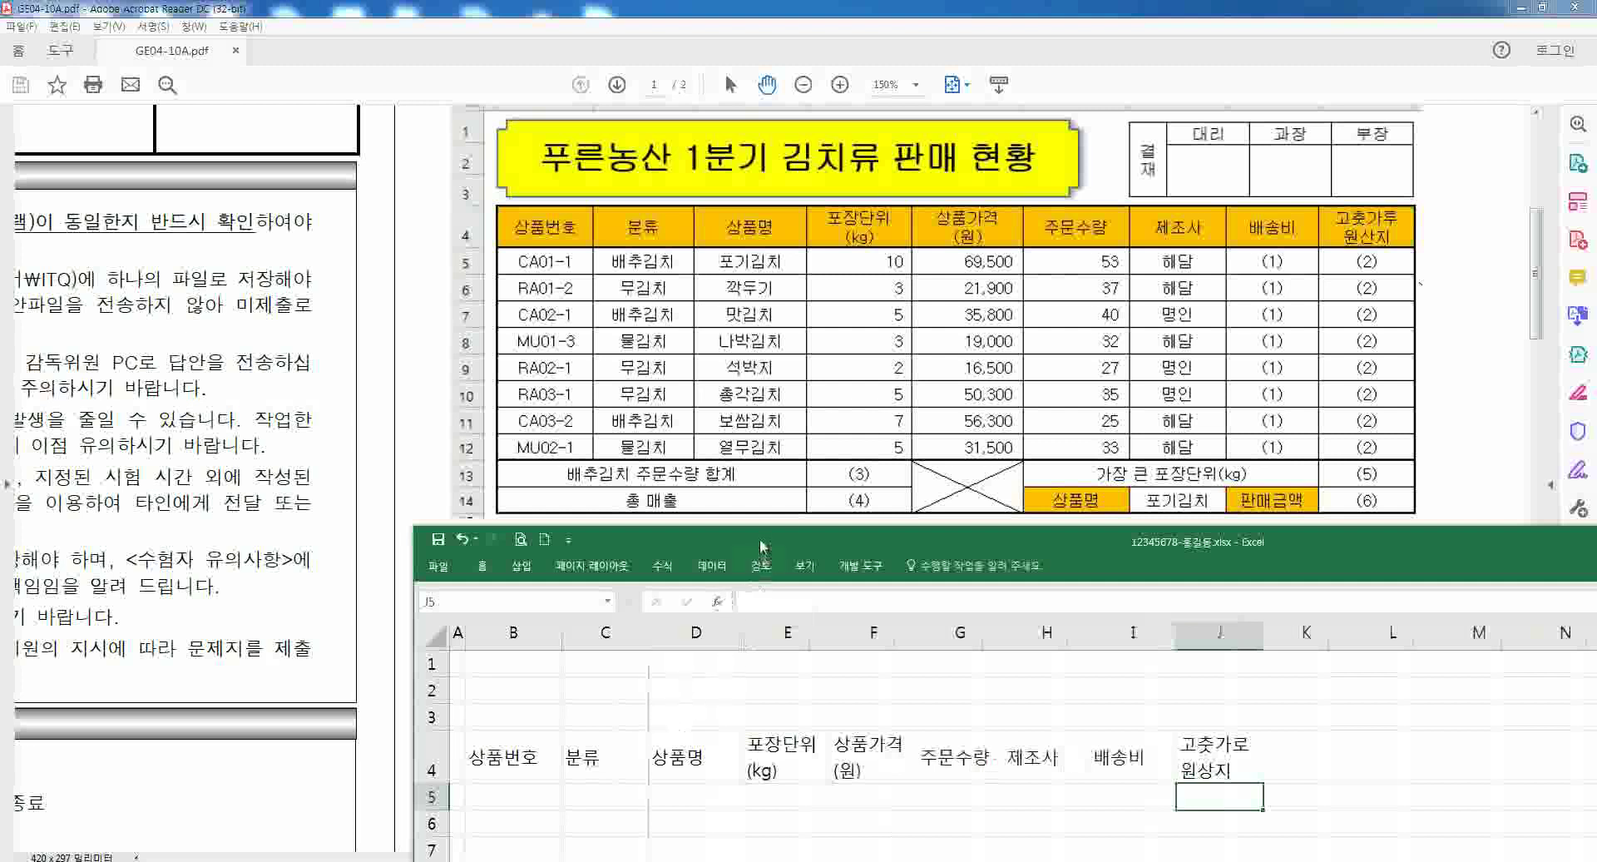
- Move the Excel window beside the sample table's first two columns and enter the product number CA01-1 in B5
left_click_drag(761, 546, 951, 235)
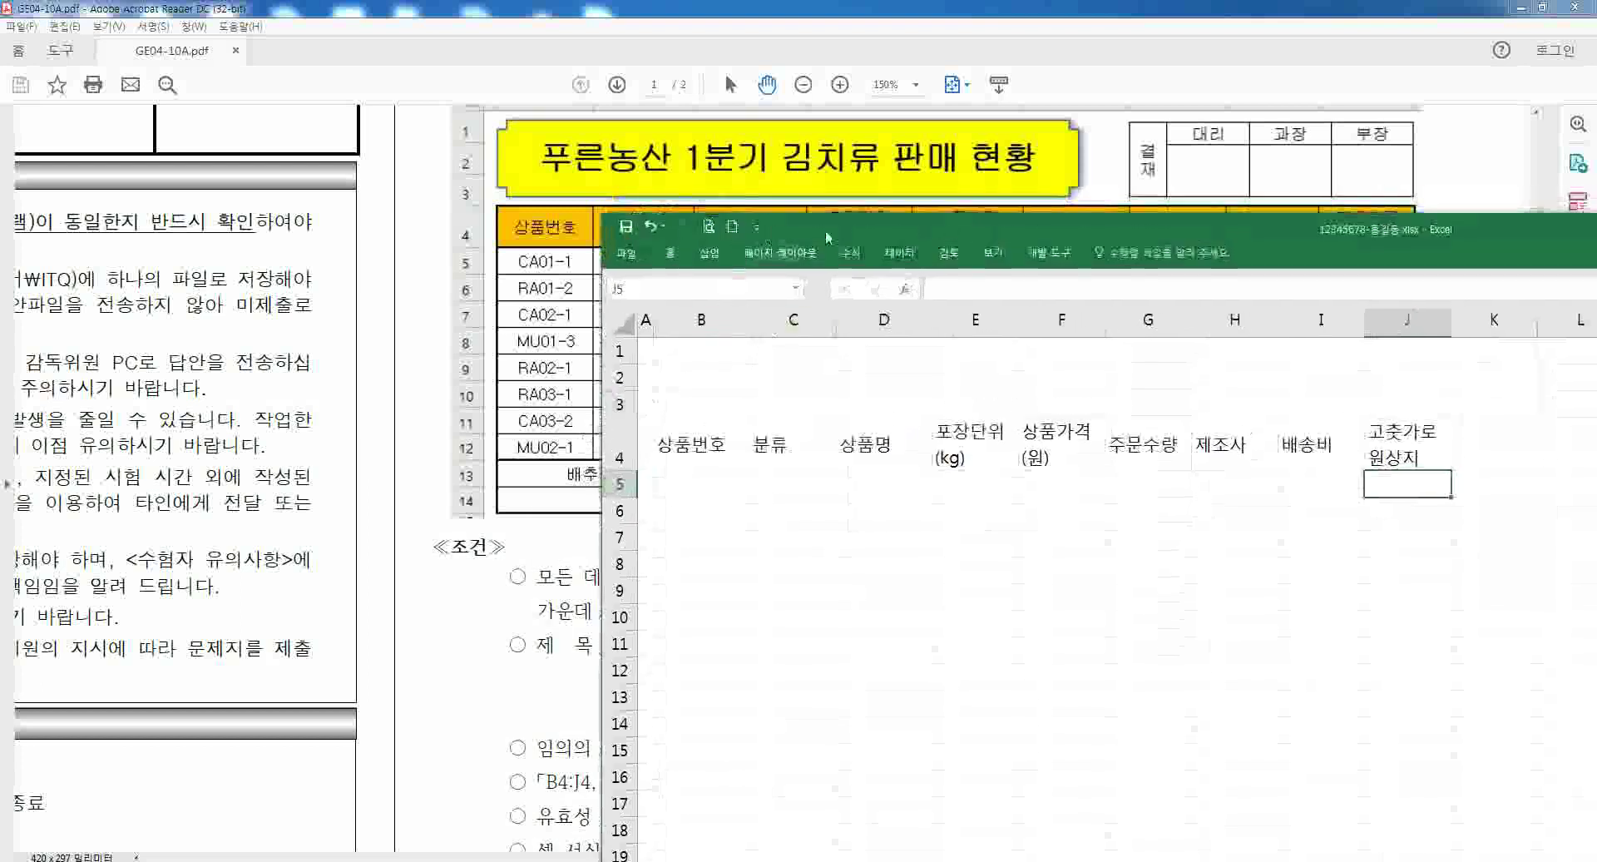
left_click_drag(827, 237, 912, 197)
left_click(796, 440)
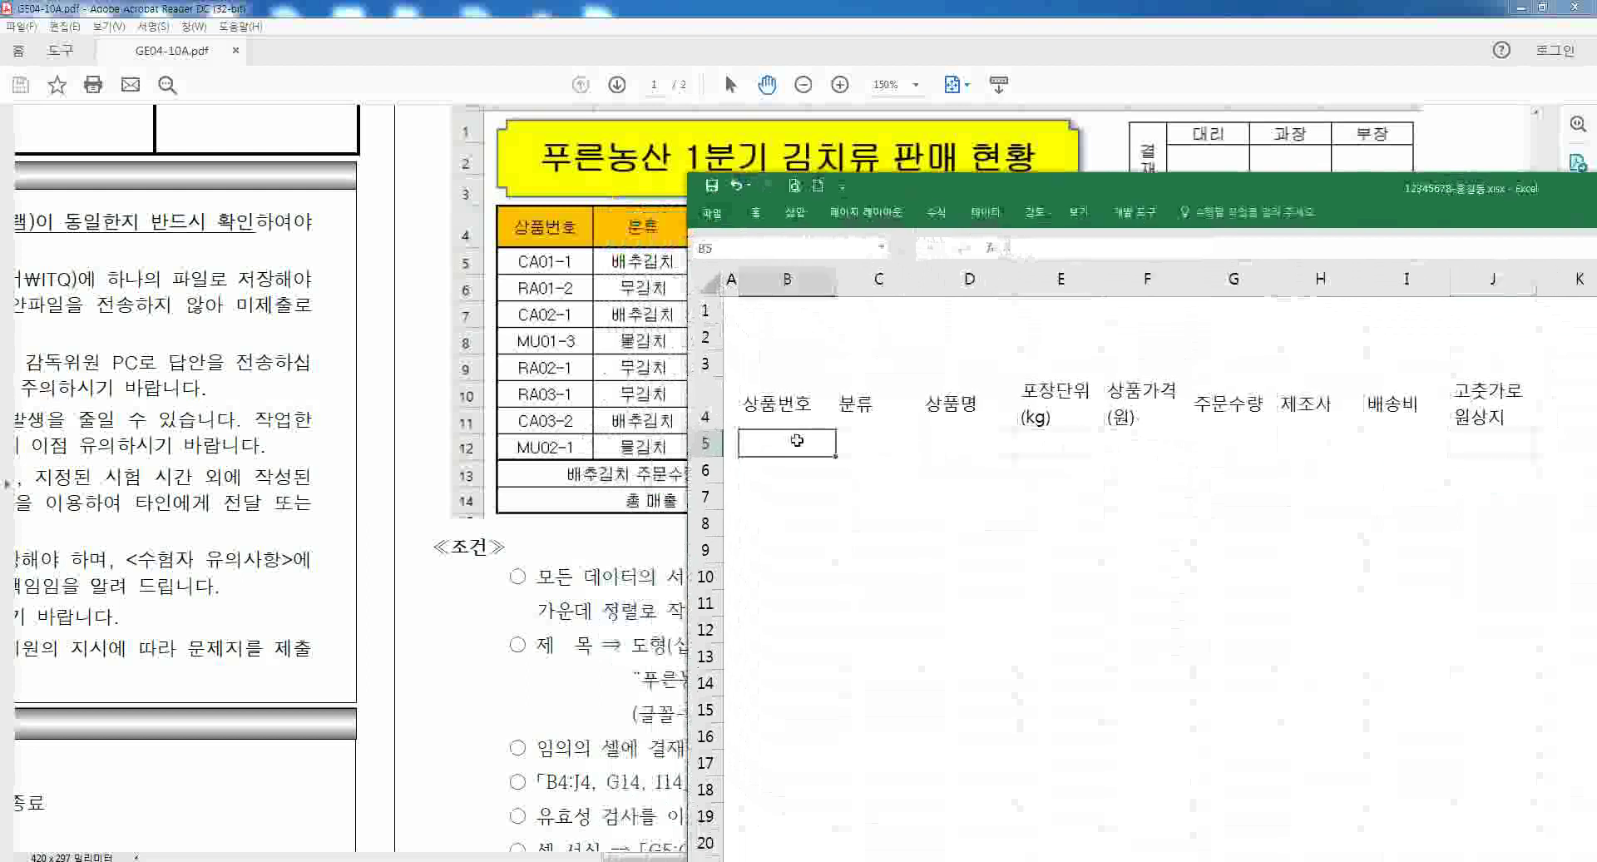
type("A")
key("BackSpace")
type("CA")
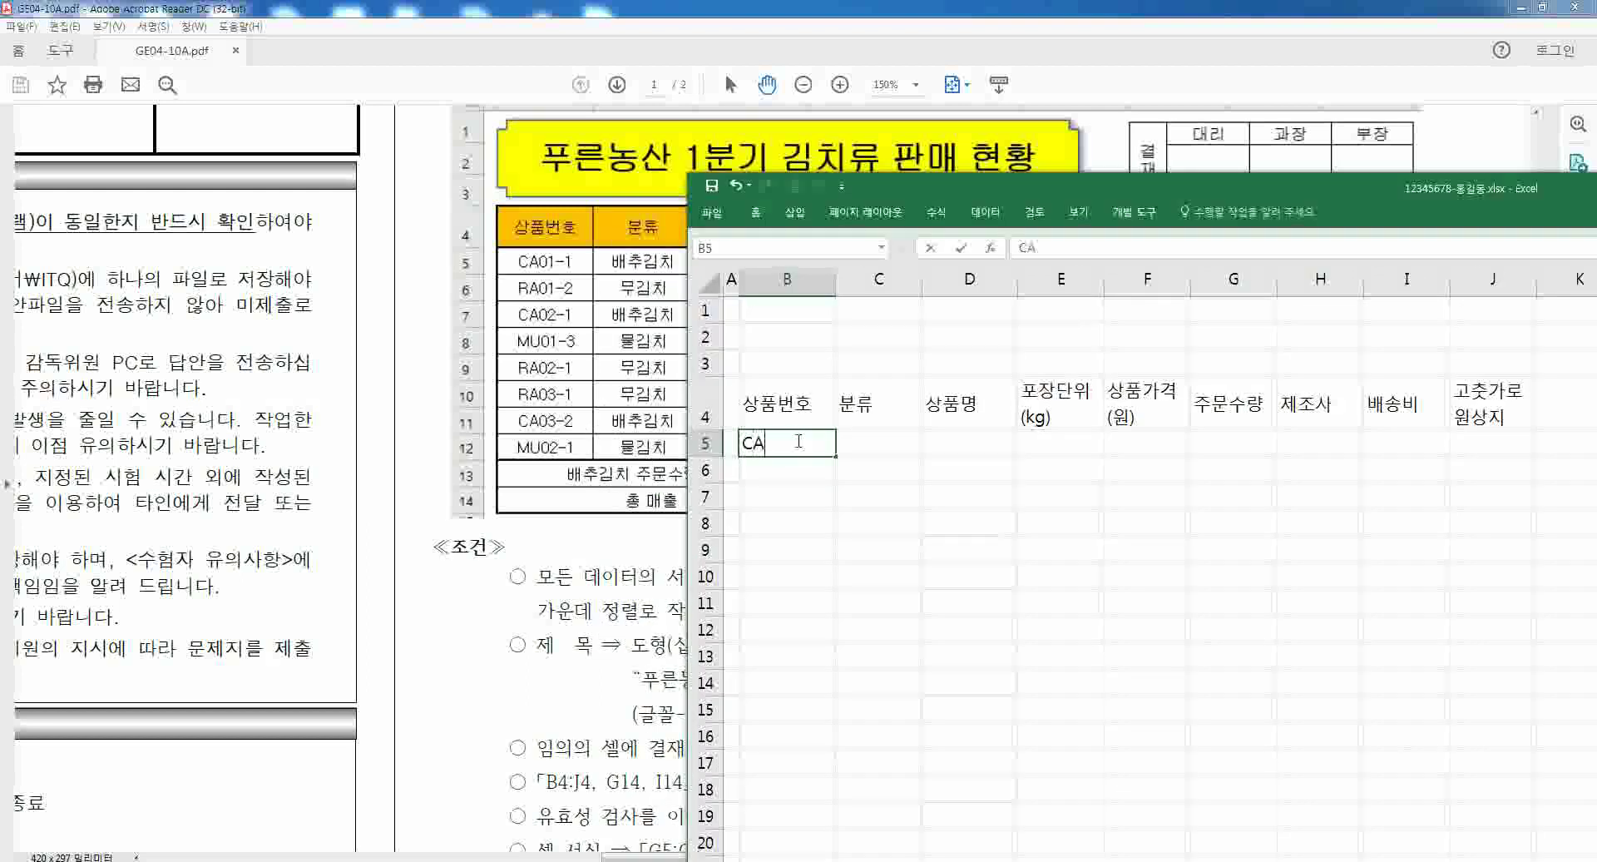
type("01-1")
key("Return")
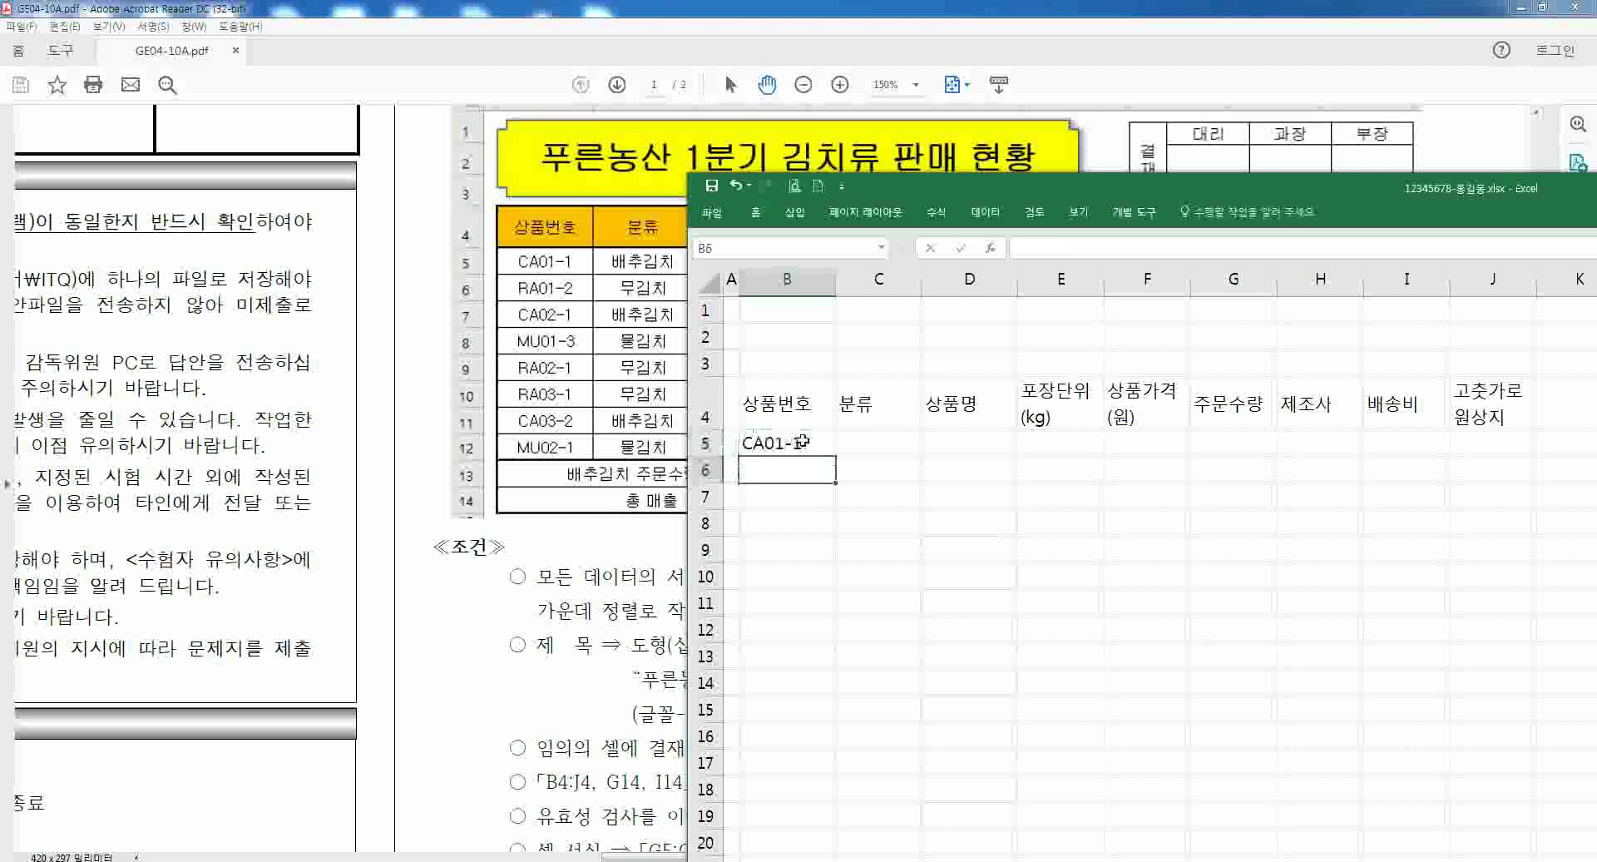
- Enter 배추김치 in C5 as the category of the first product
mouse_move(801, 441)
left_mouse_down()
mouse_move(803, 586)
mouse_move(762, 576)
mouse_move(775, 447)
left_mouse_up()
left_click(802, 598)
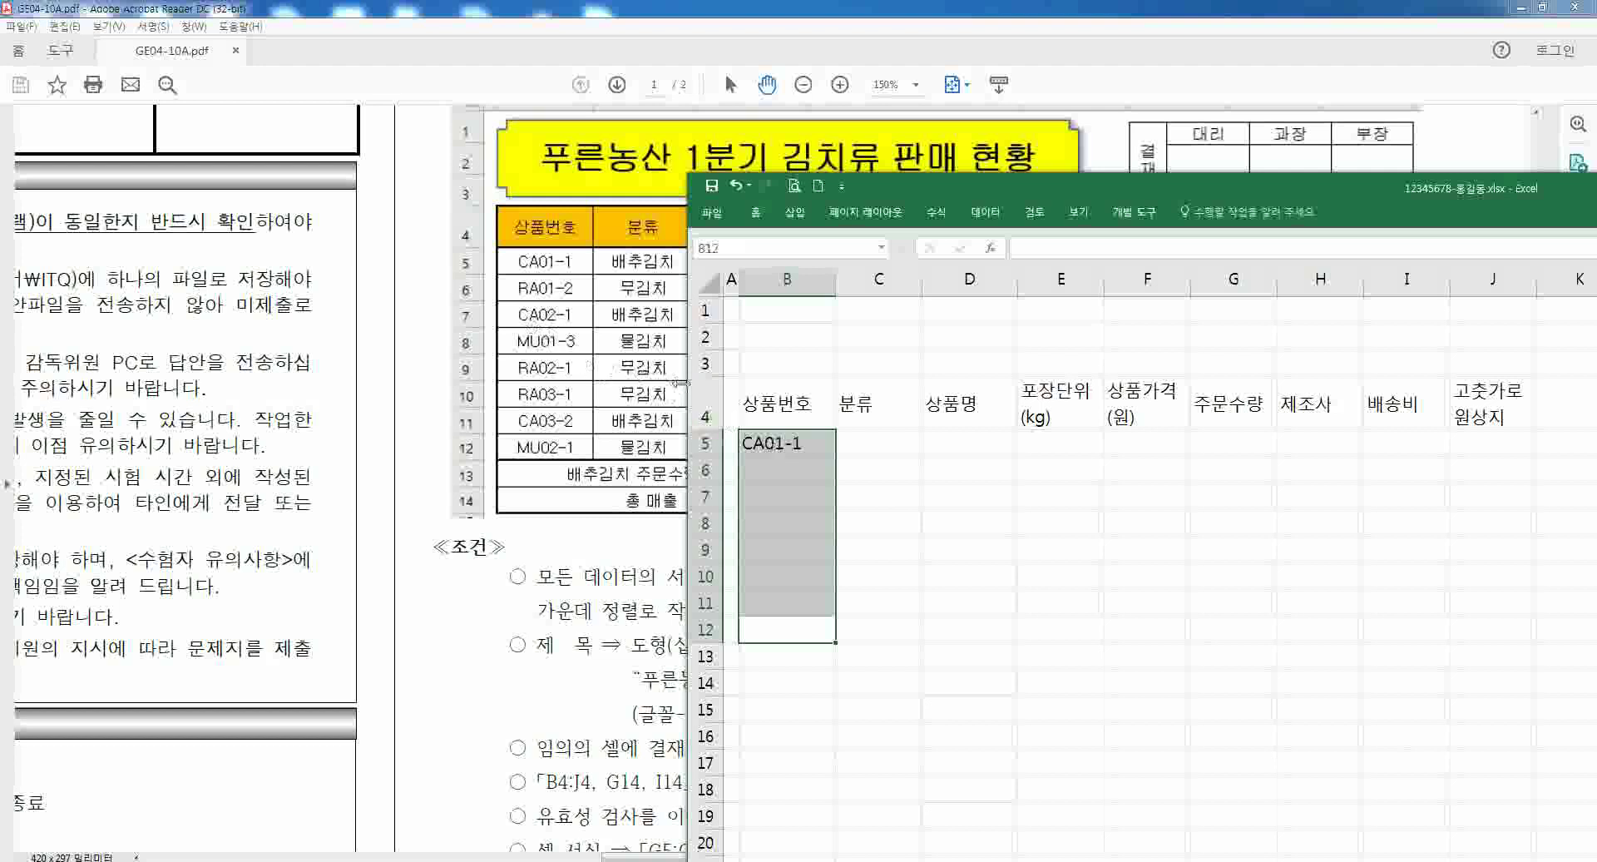
left_click(891, 433)
type("배추")
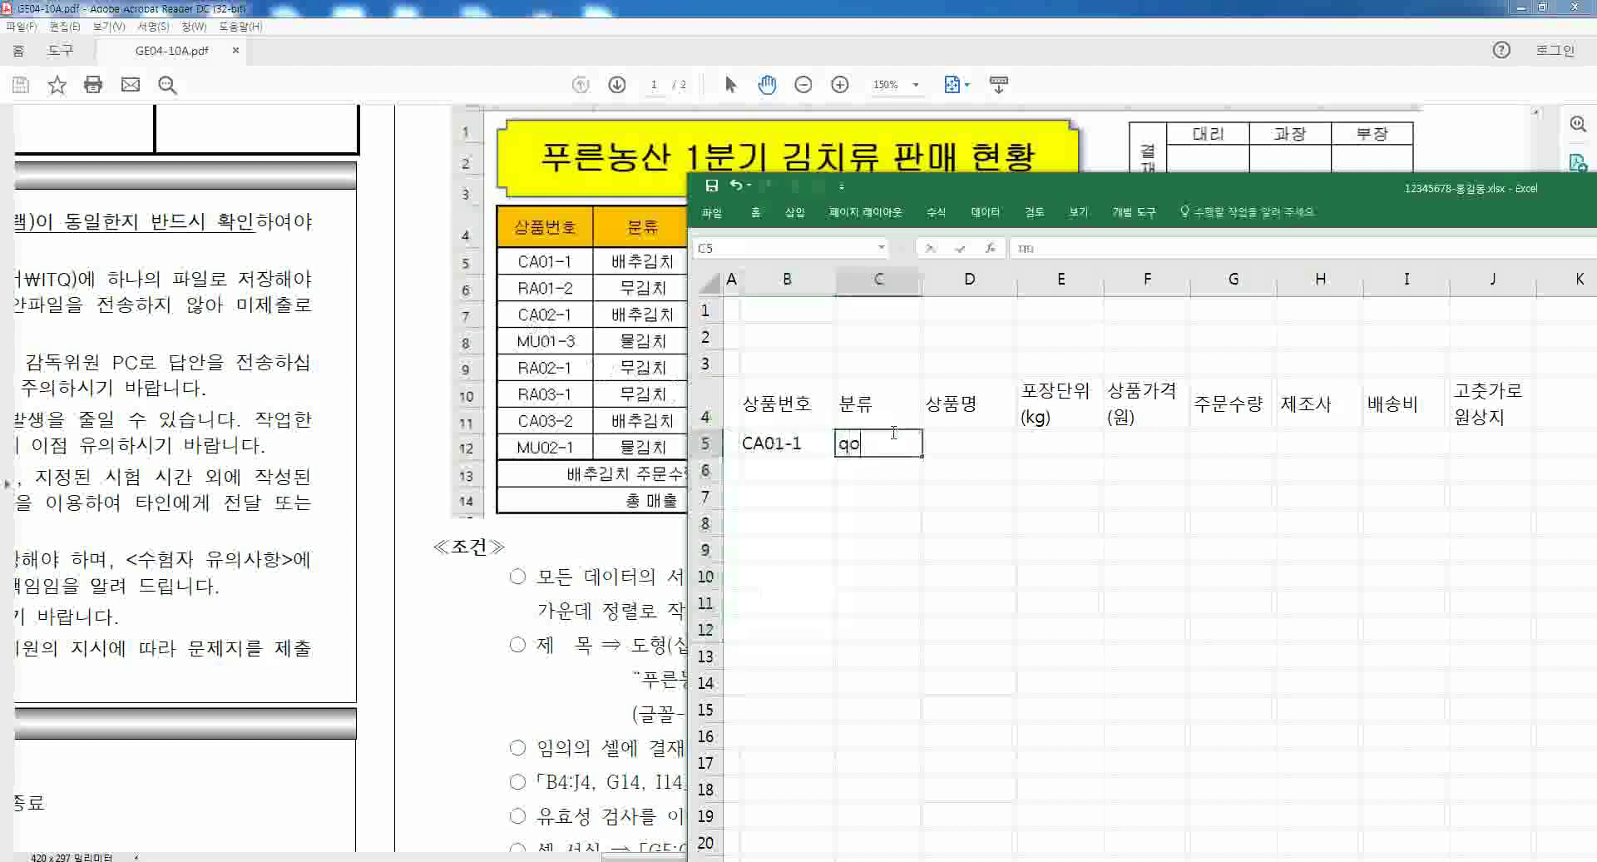
key("BackSpace")
key("BackSpace")
type("배추김치")
key("Return")
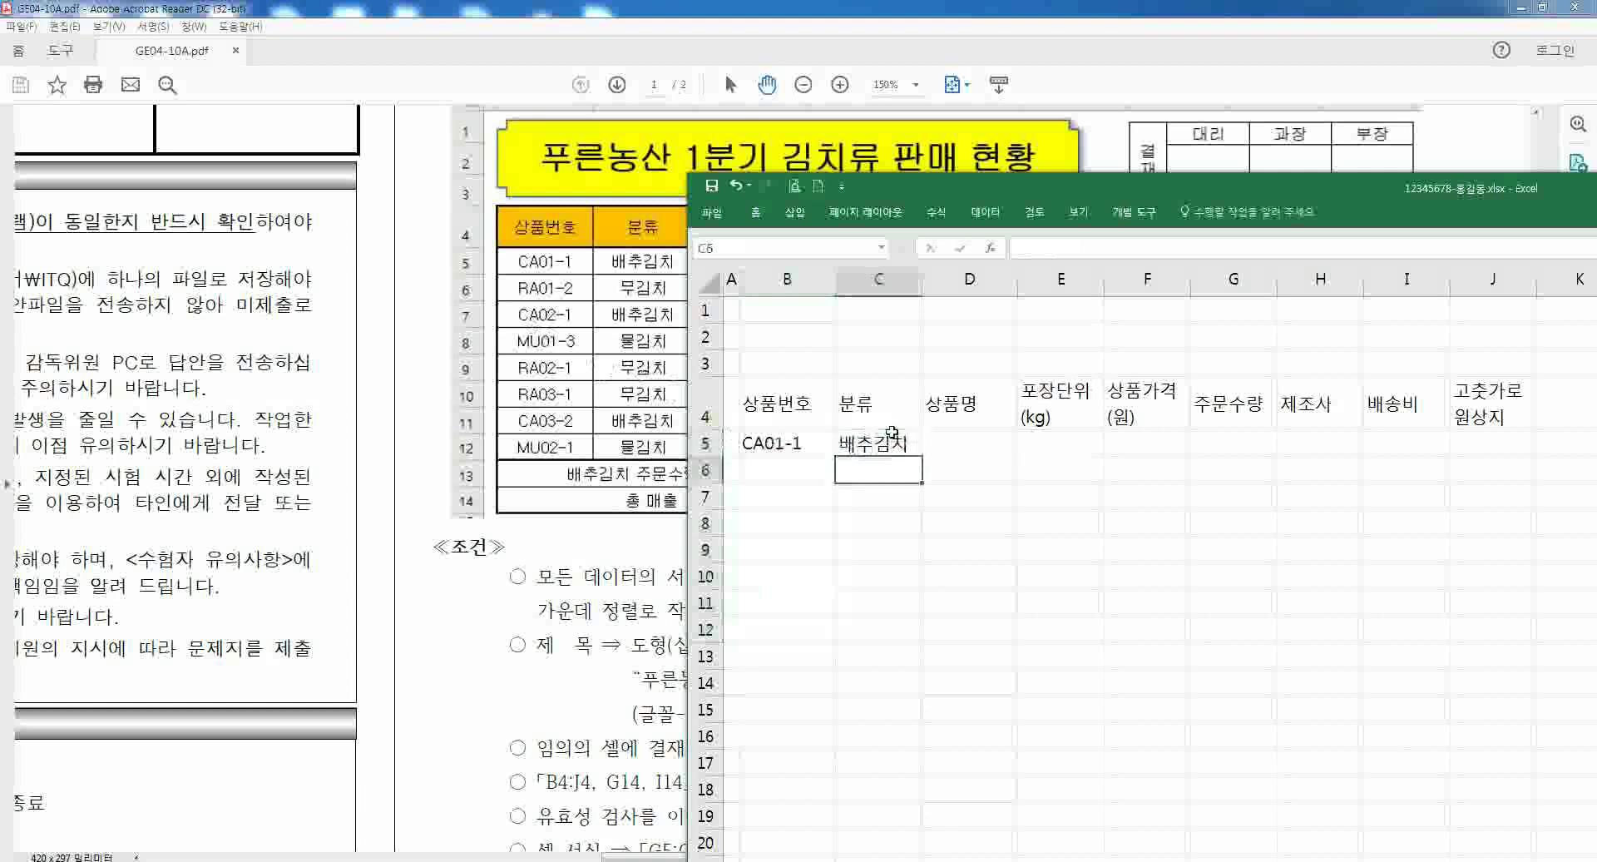
key("Left")
key("Up")
key("shift+Right")
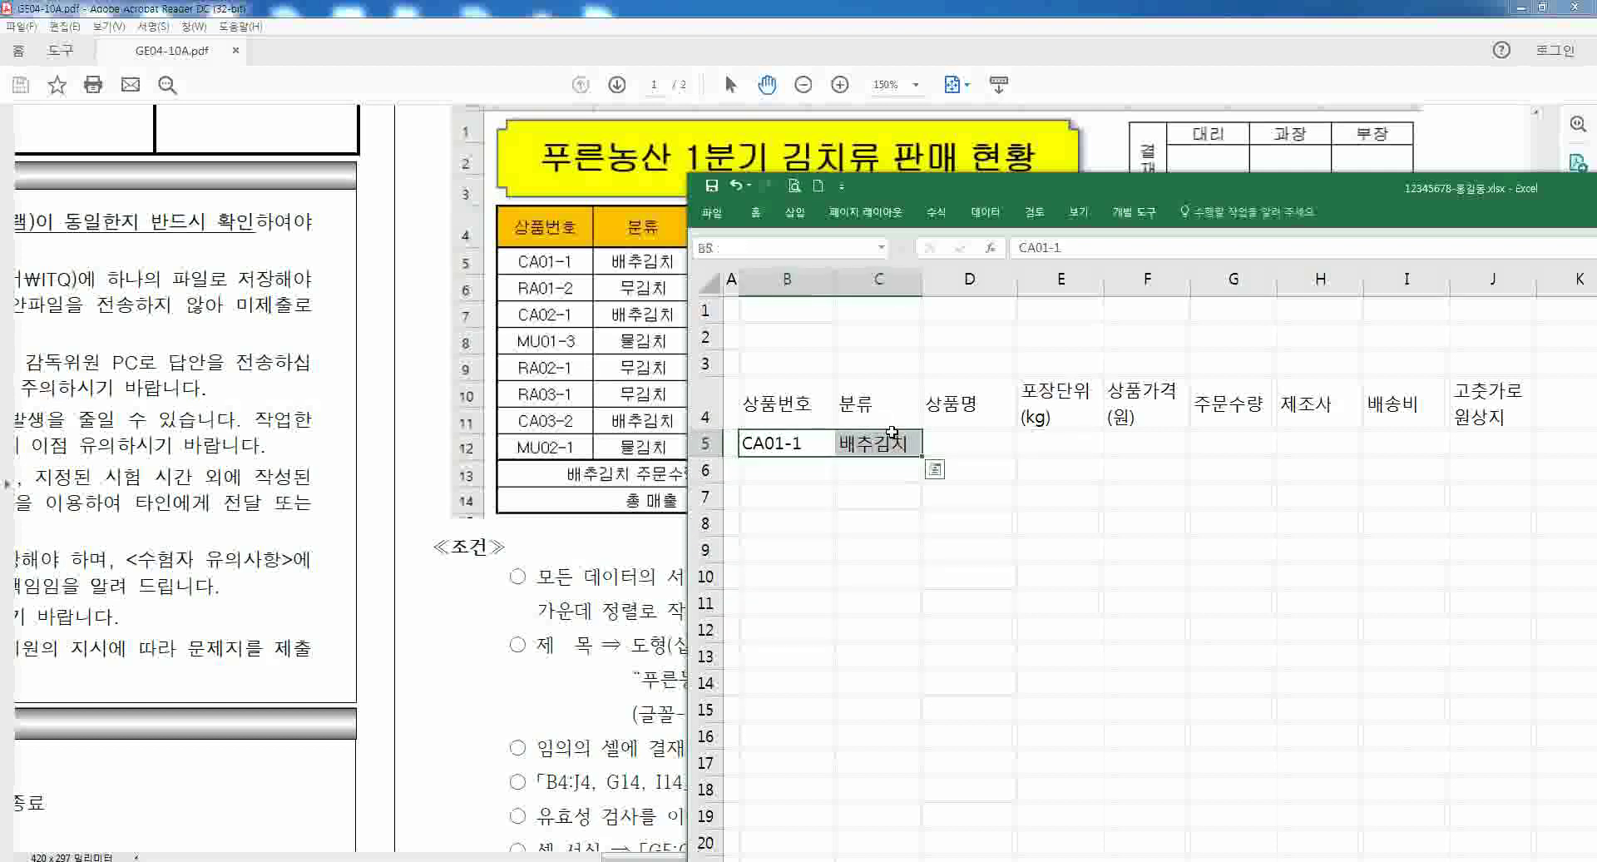
key("shift+Left")
key("shift+Down")
key("shift+Down")
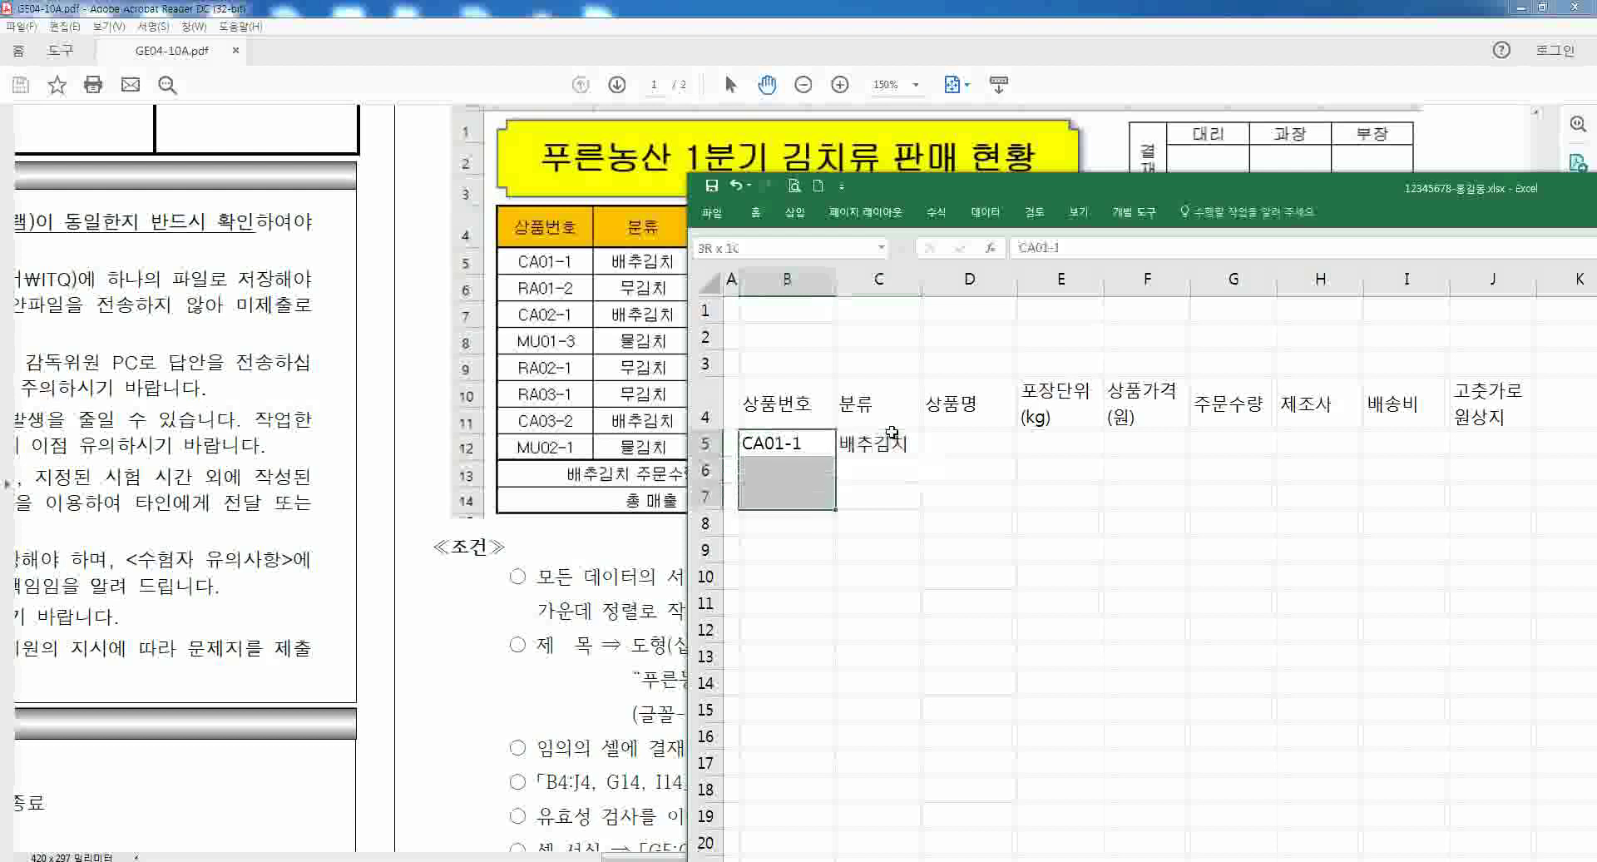
key("shift+Down")
key("shift+Down")
key("shift+Down")
key("shift+Down")
key("shift+Down")
key("shift+Down")
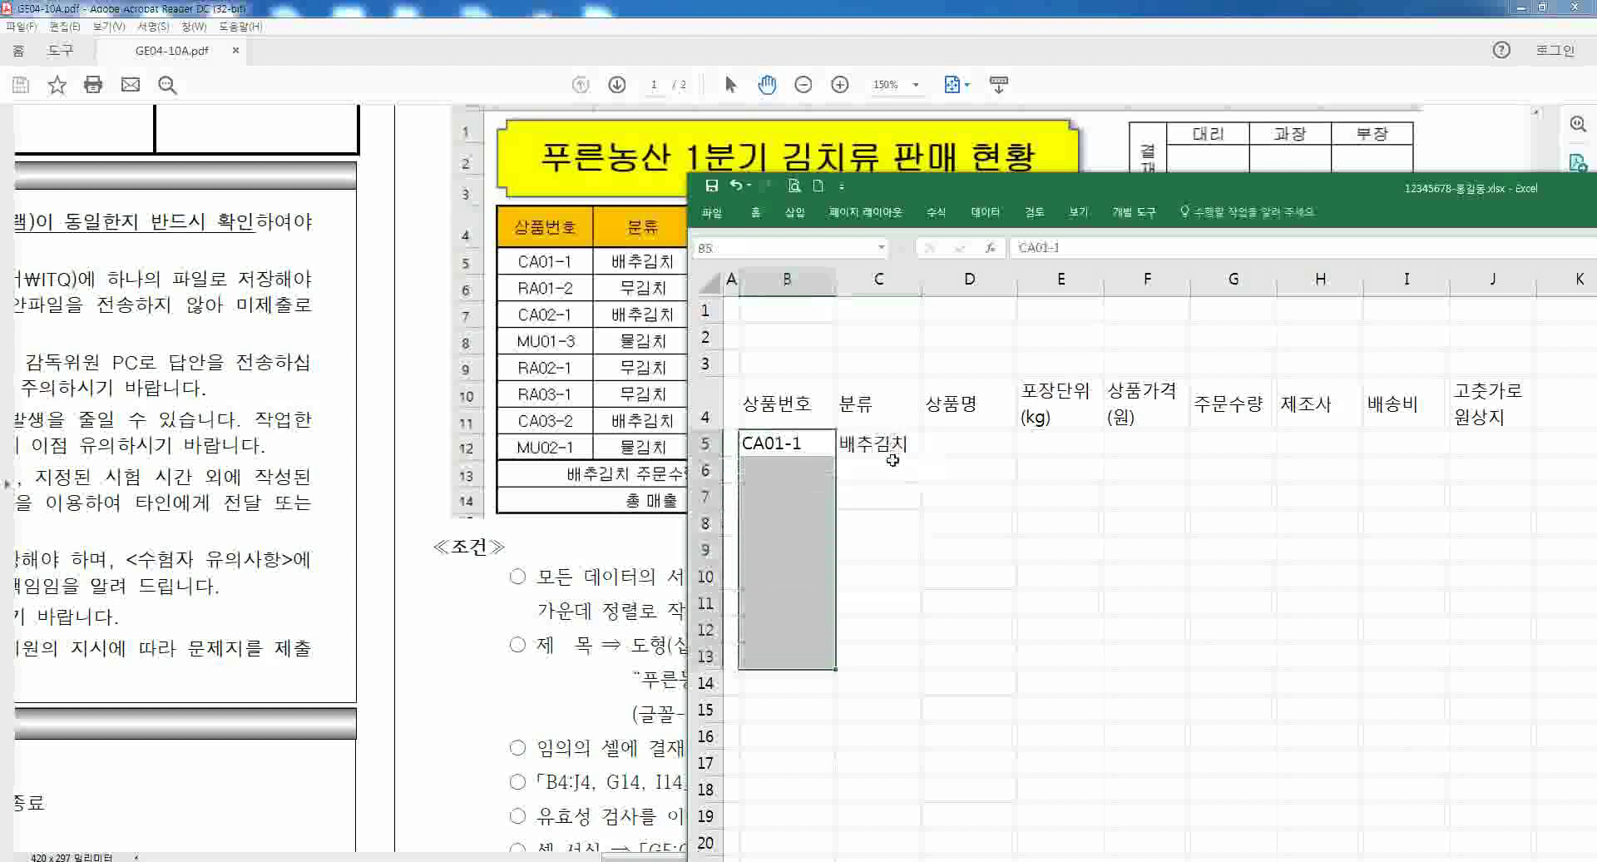
- Select C6 and move the Excel window down so all the sample table's data rows are uncovered
left_click(893, 460)
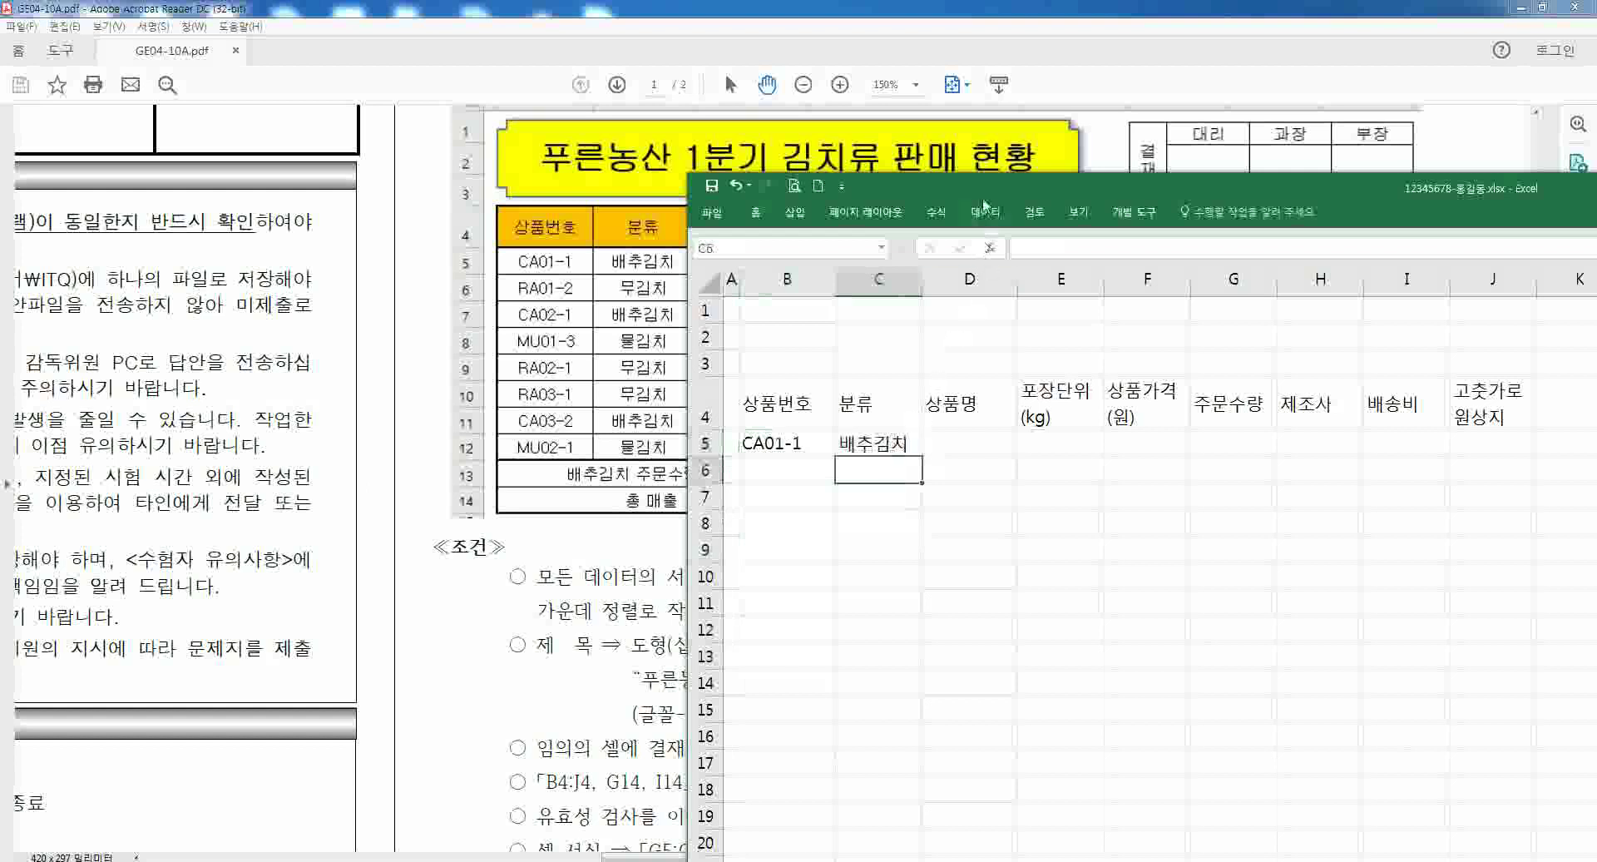
left_click_drag(979, 191, 817, 510)
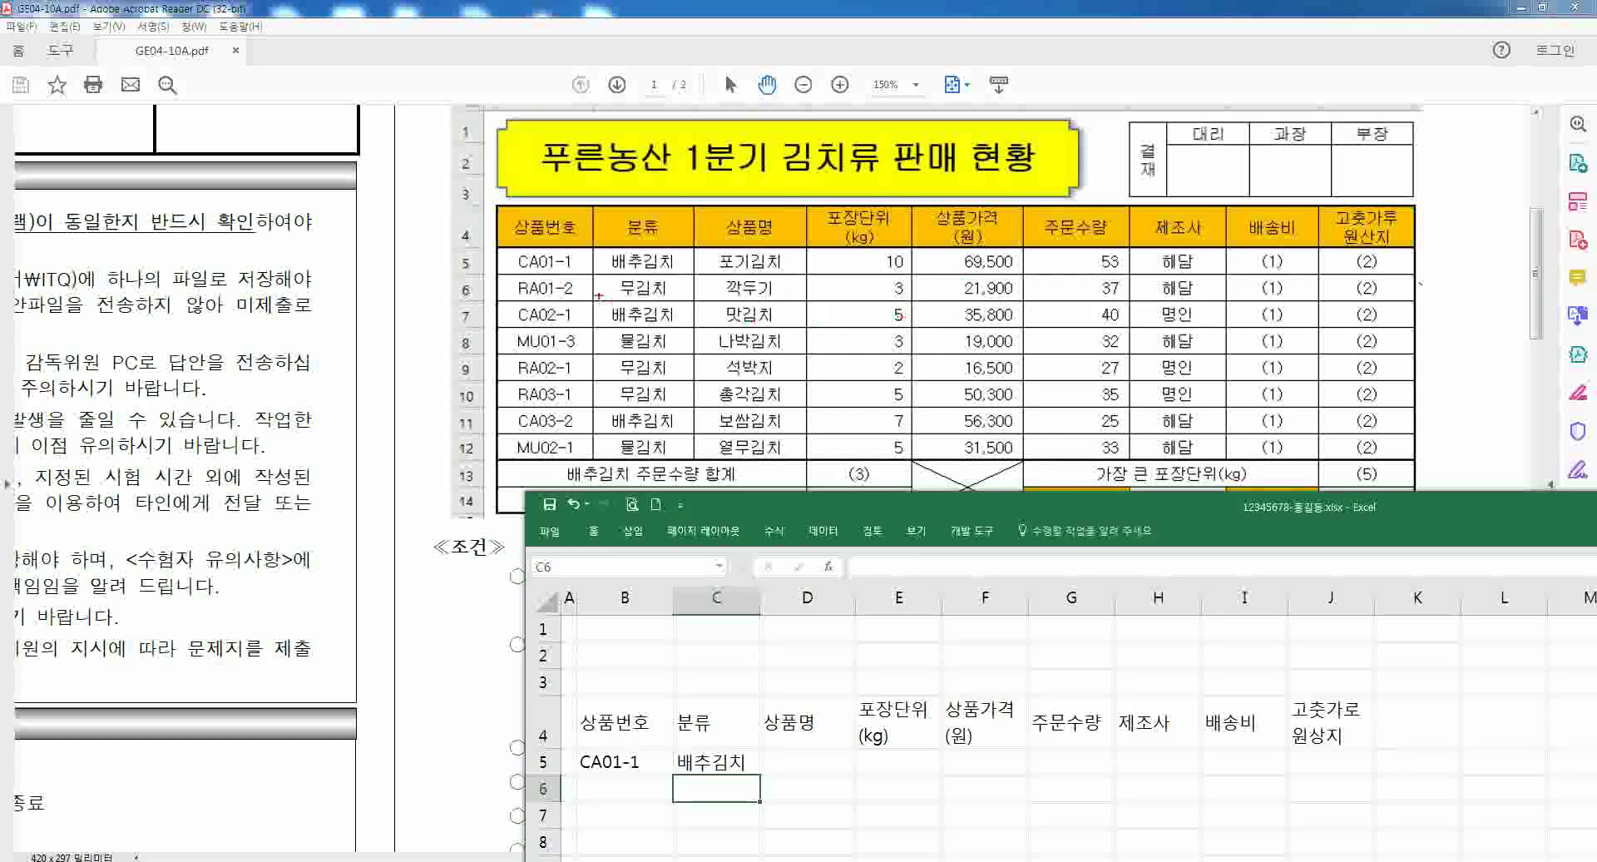
left_click_drag(507, 248, 579, 459)
left_click_drag(553, 301, 545, 384)
mouse_move(646, 282)
left_mouse_down()
mouse_move(642, 362)
mouse_move(684, 345)
left_mouse_up()
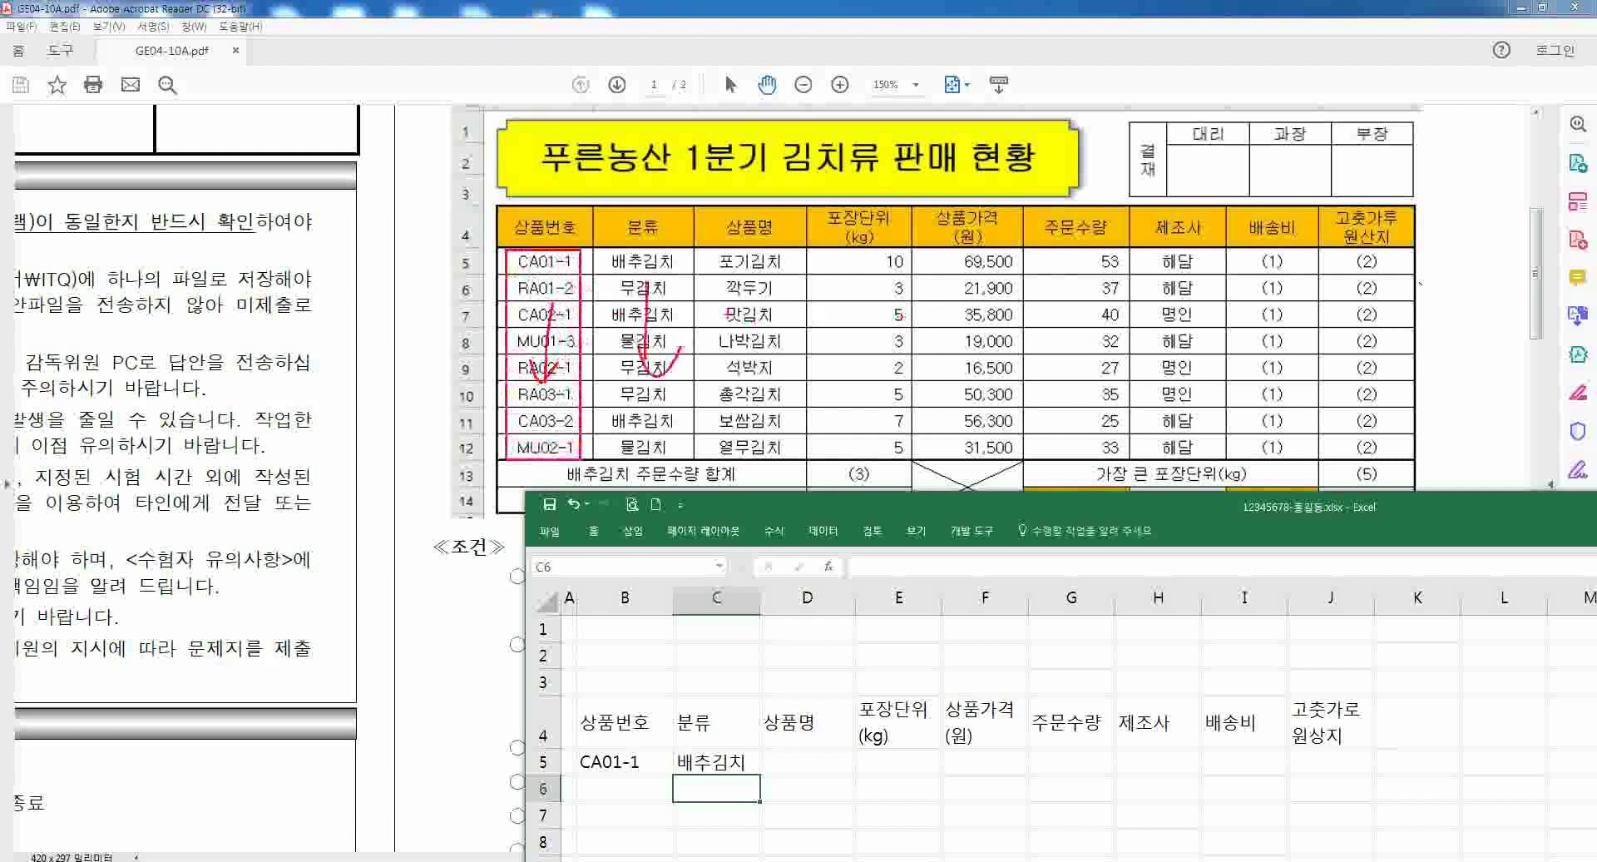
left_click_drag(978, 291, 987, 366)
key("Escape")
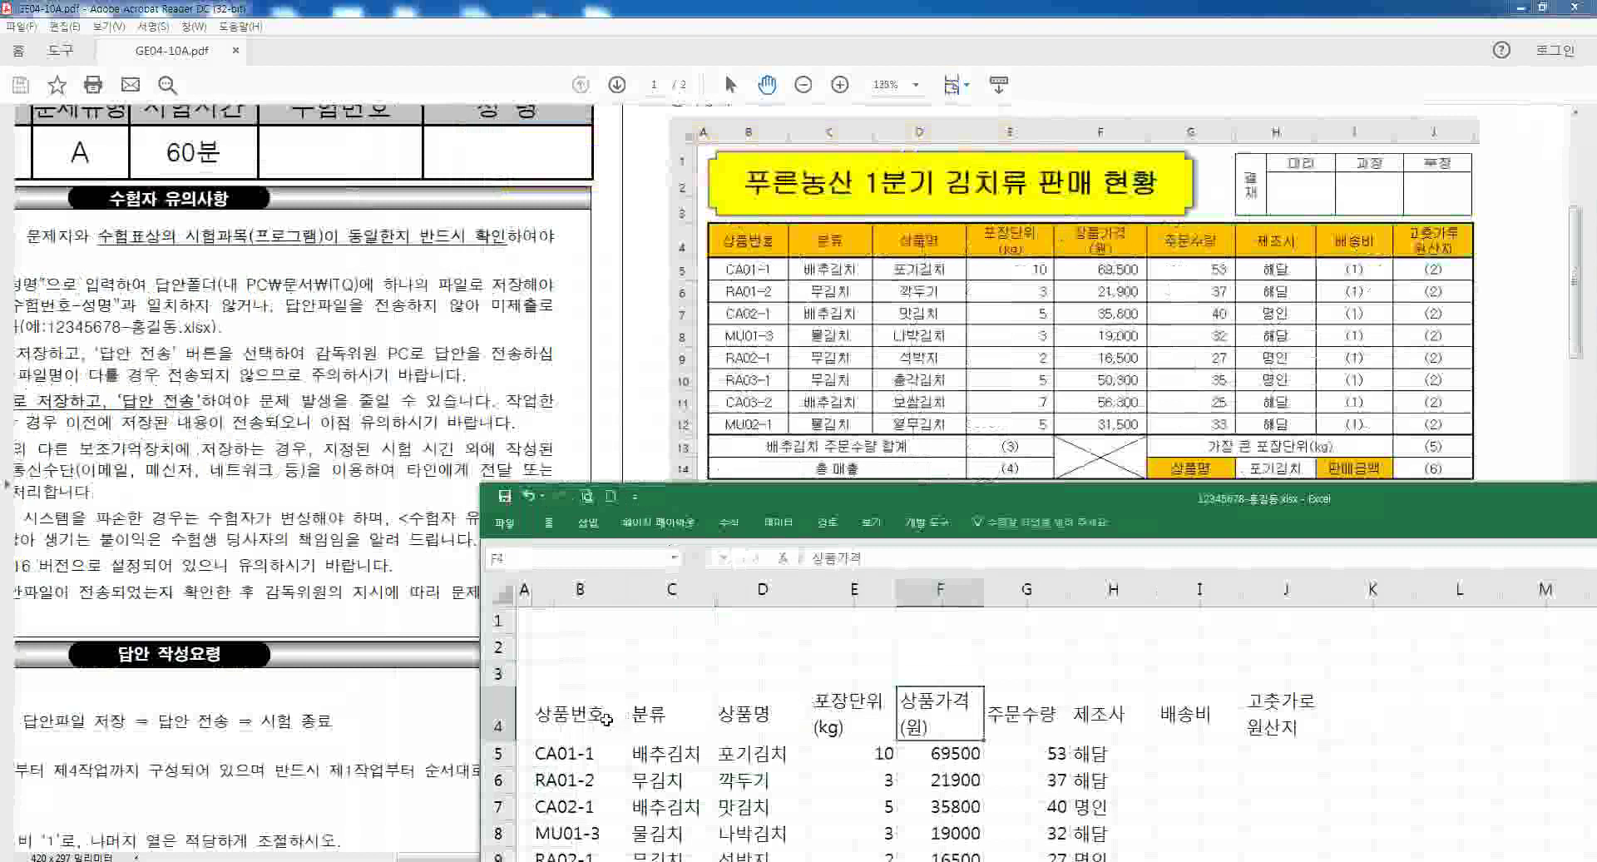
- Look over the entered product data and the summary labels in rows 4 to 14 against the sample table
scroll(779, 711, "down", 2)
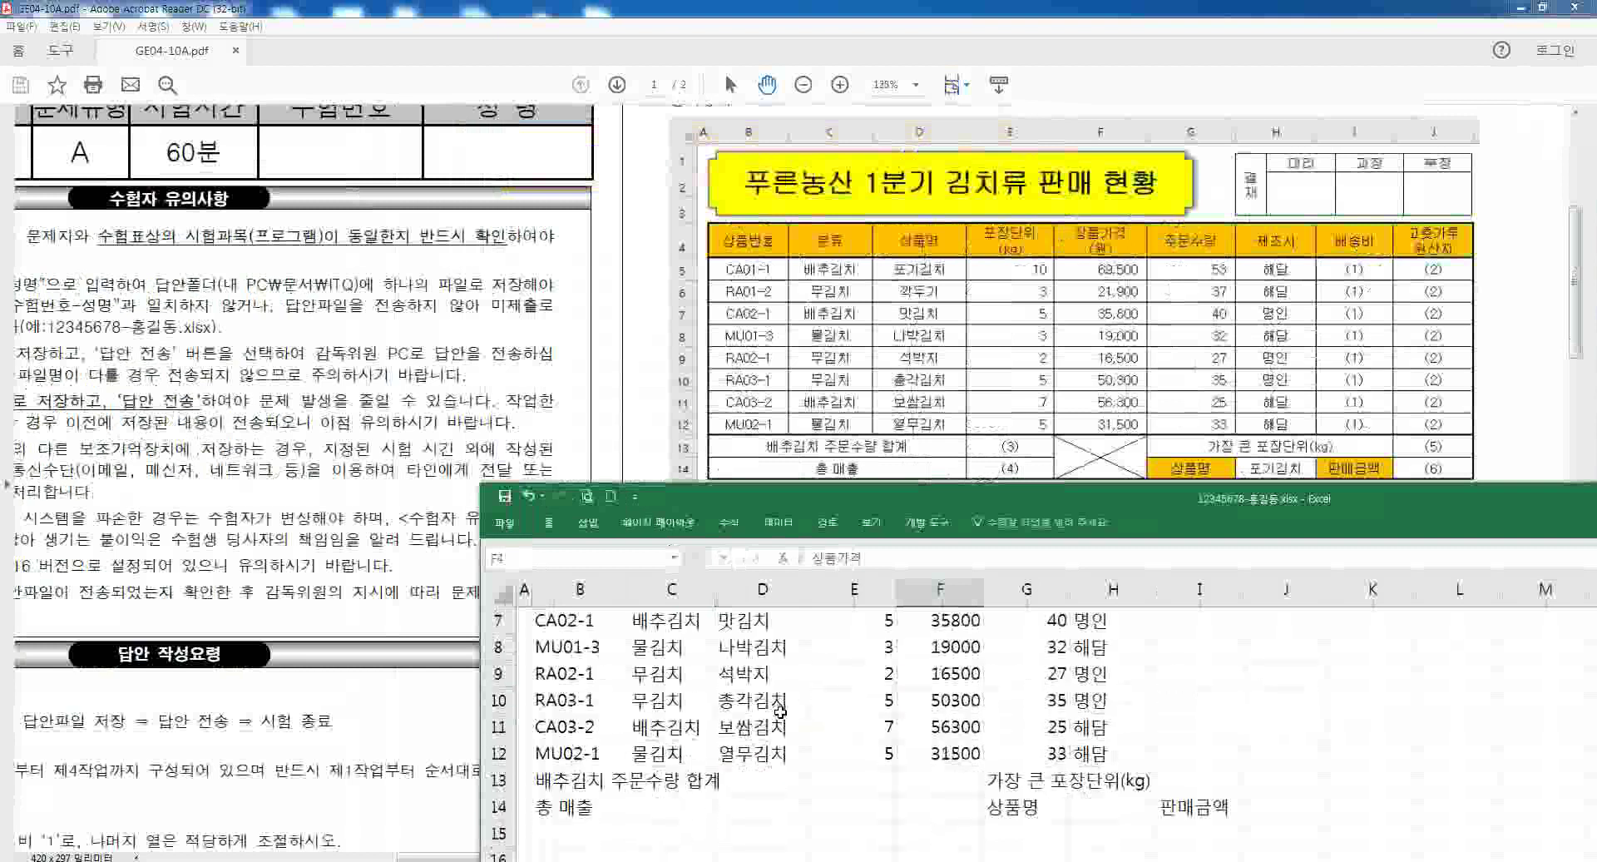
left_click_drag(615, 780, 777, 782)
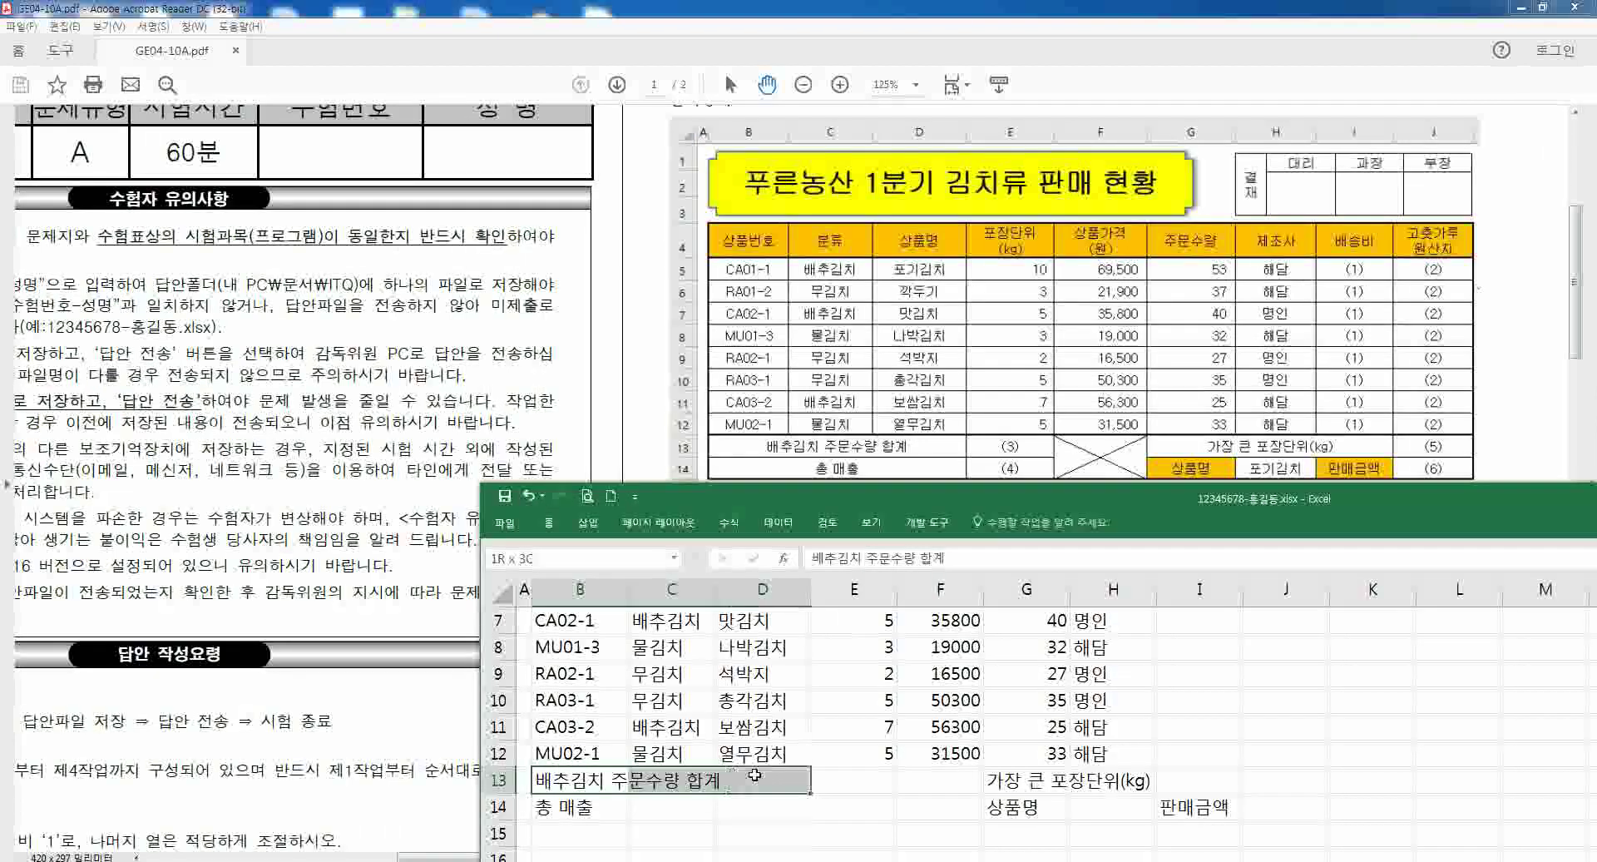
scroll(769, 751, "up", 1)
left_click(762, 693)
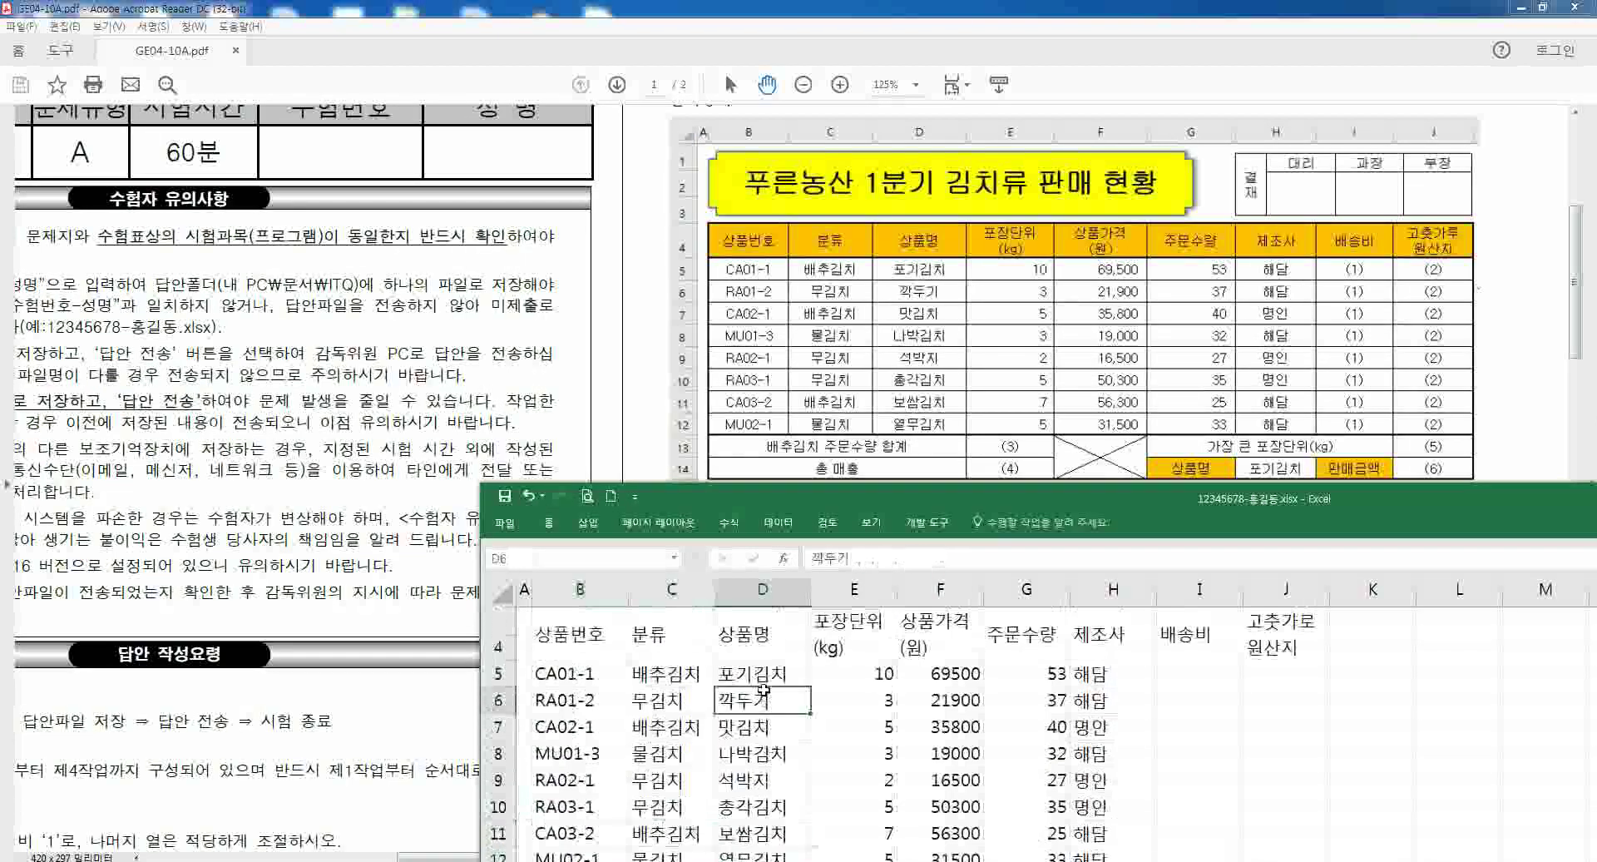
scroll(762, 695, "up", 1)
left_click_drag(607, 727, 1251, 728)
left_click(848, 744)
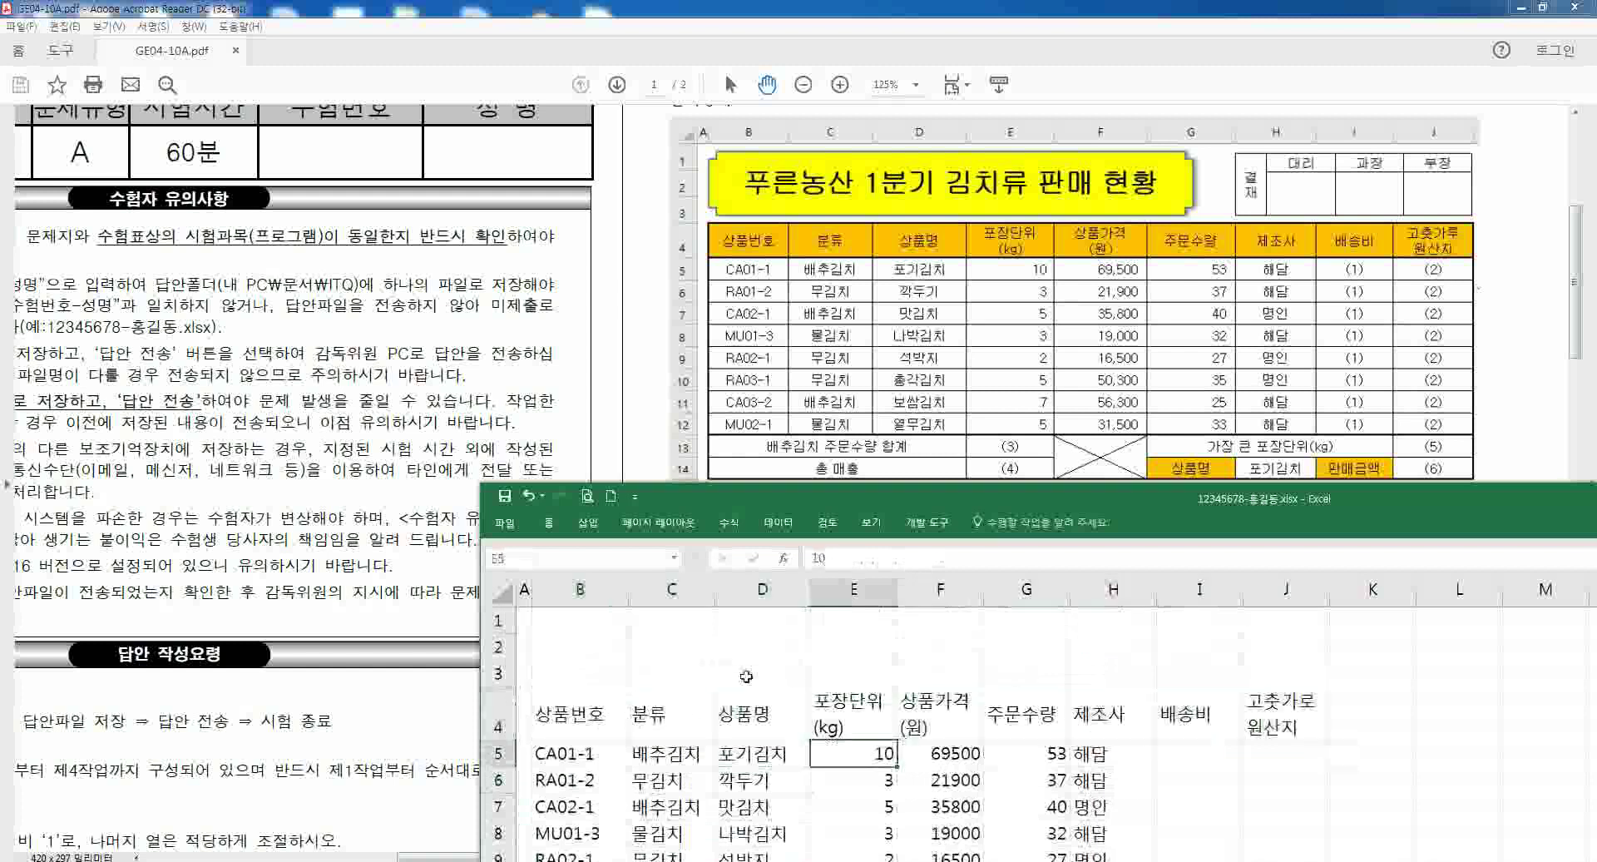
- Check the PDF's font condition and set the font of the whole worksheet to 굴림
left_click_drag(858, 509, 873, 581)
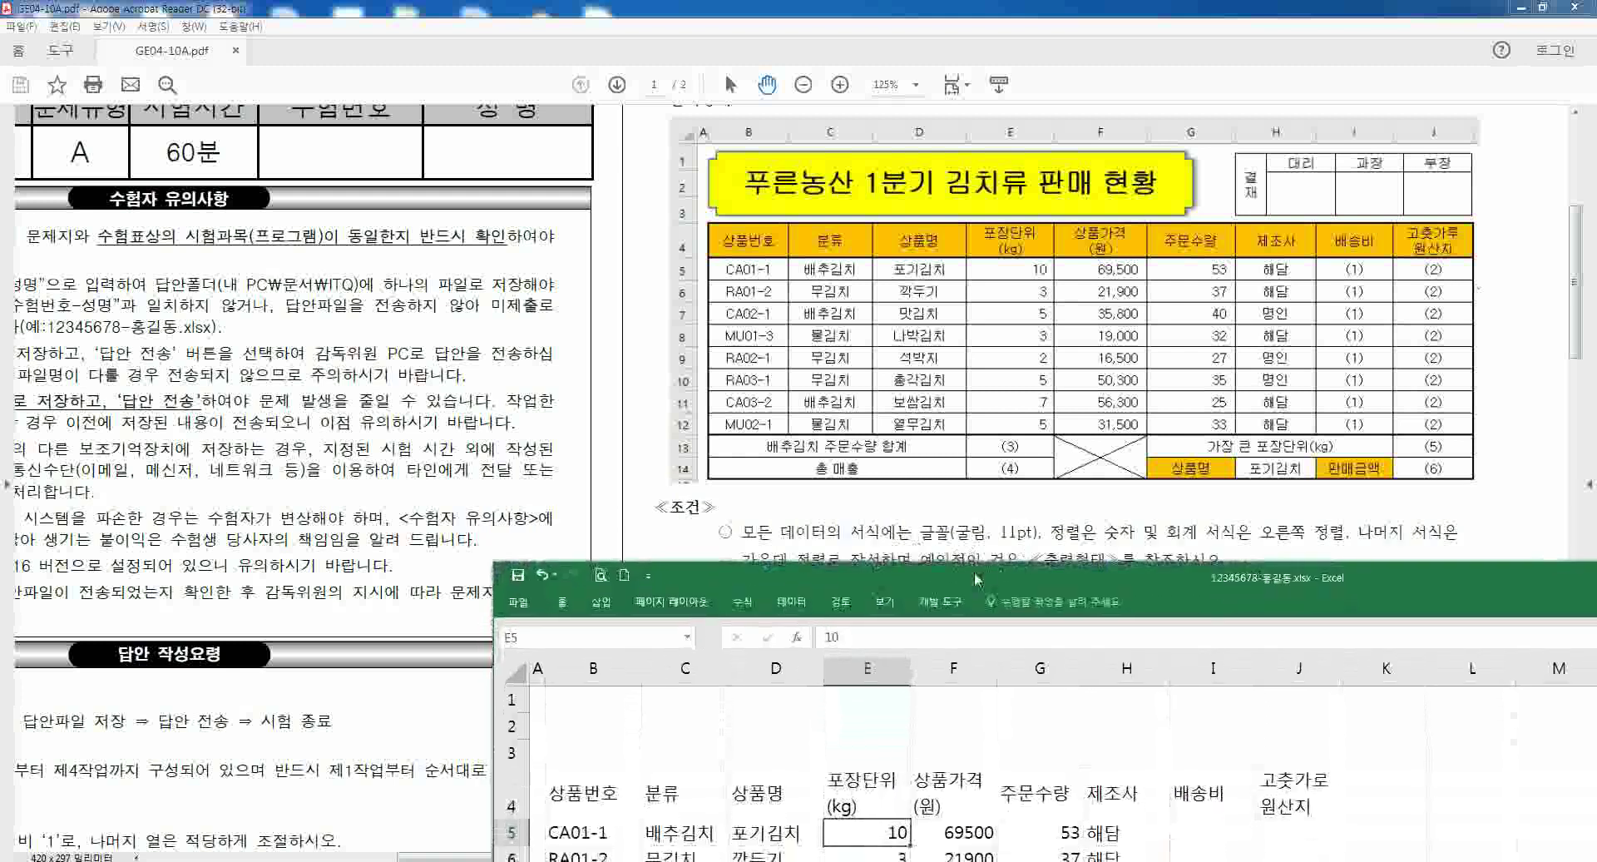
left_click_drag(976, 577, 923, 409)
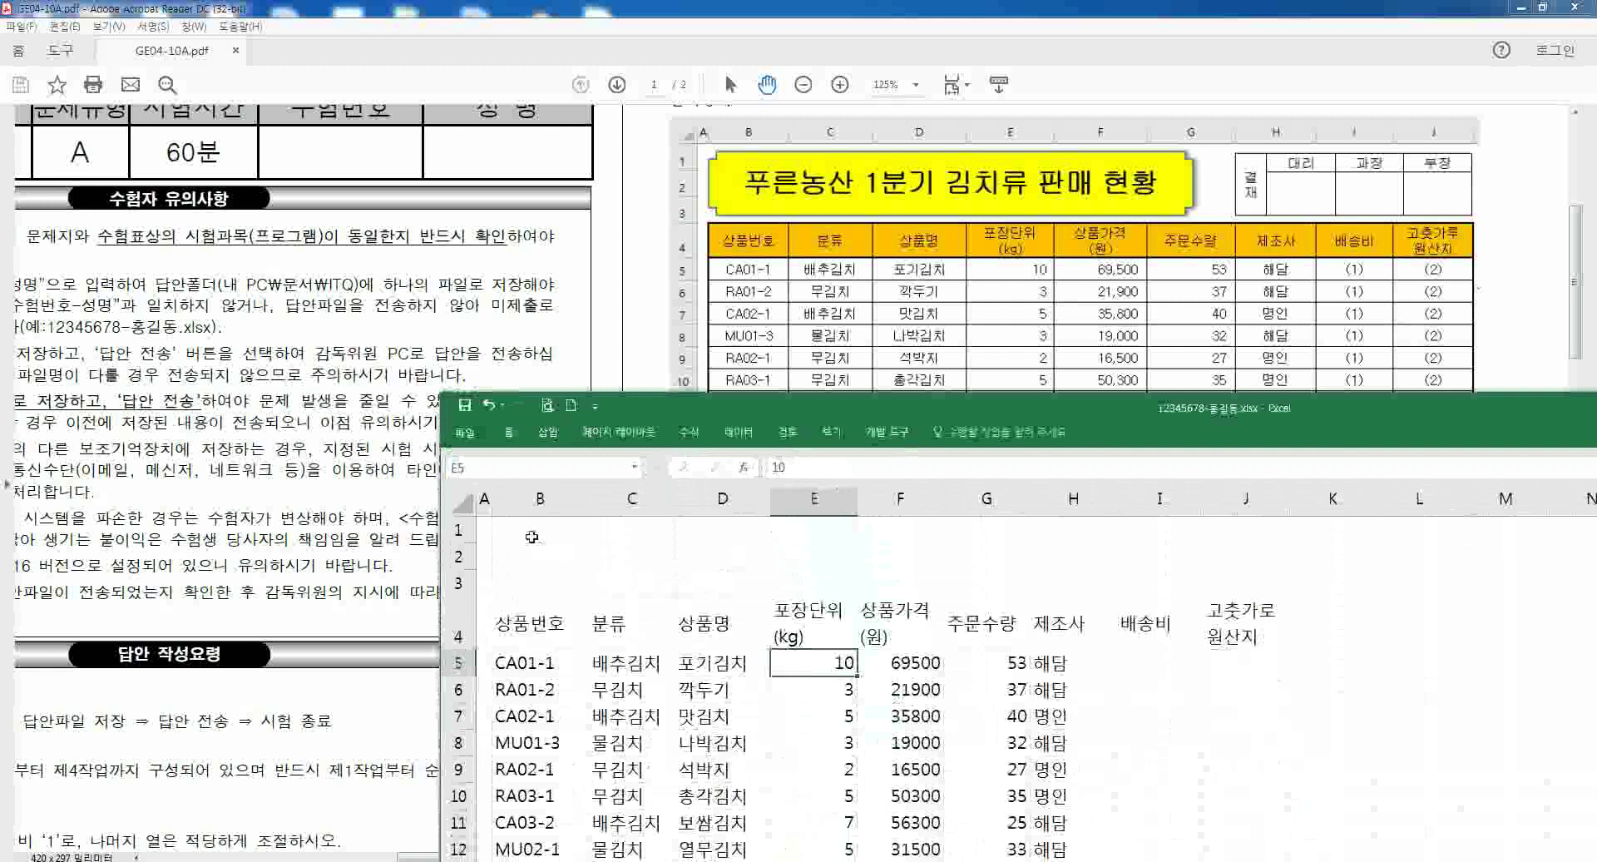
left_click(509, 431)
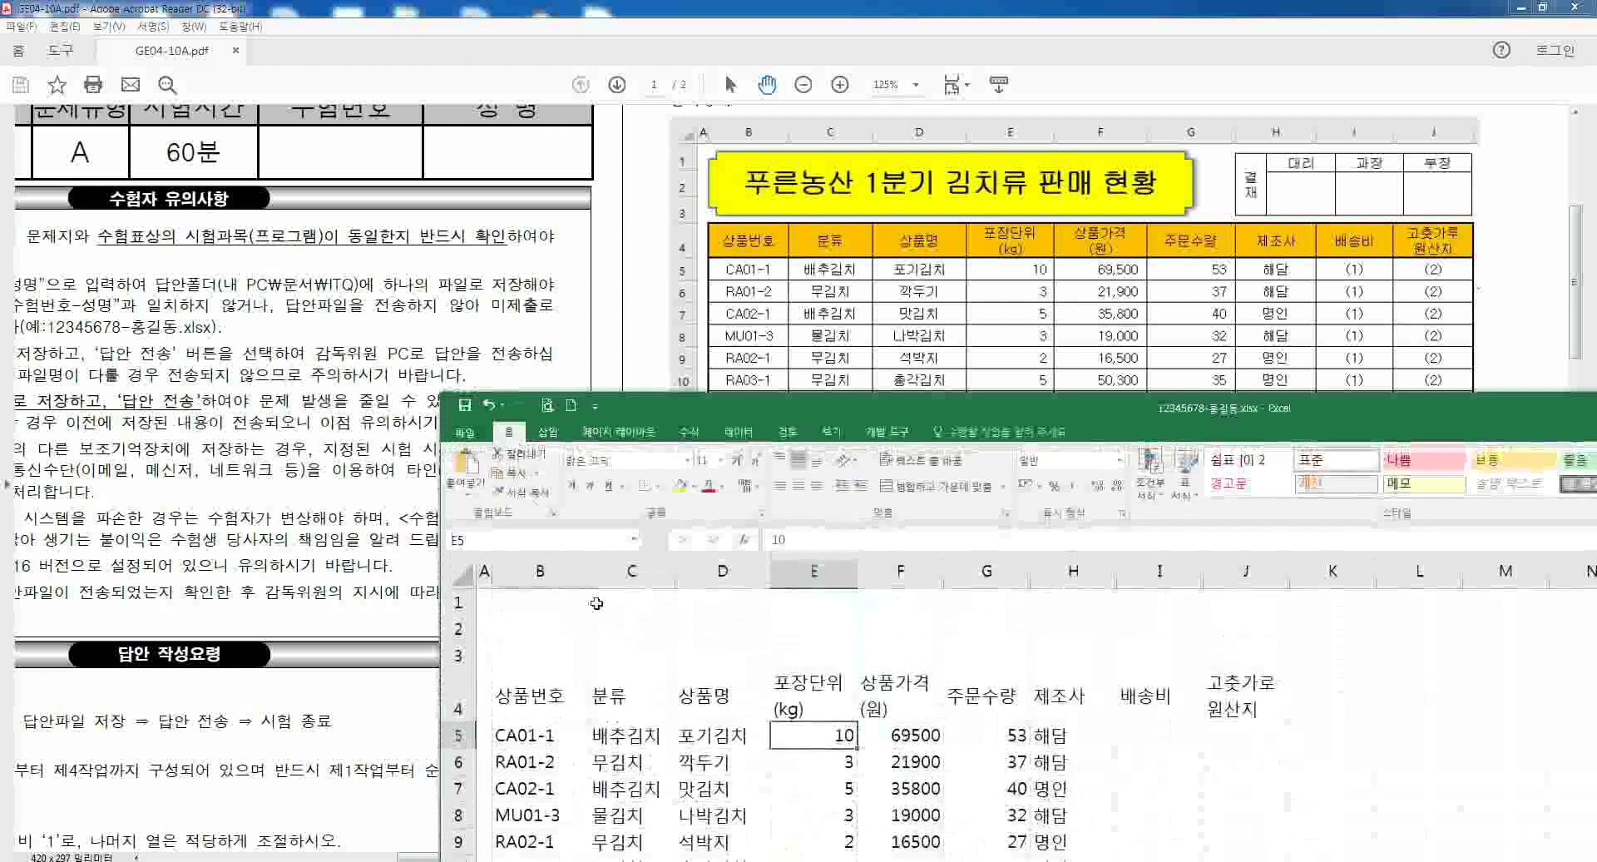
left_click(460, 577)
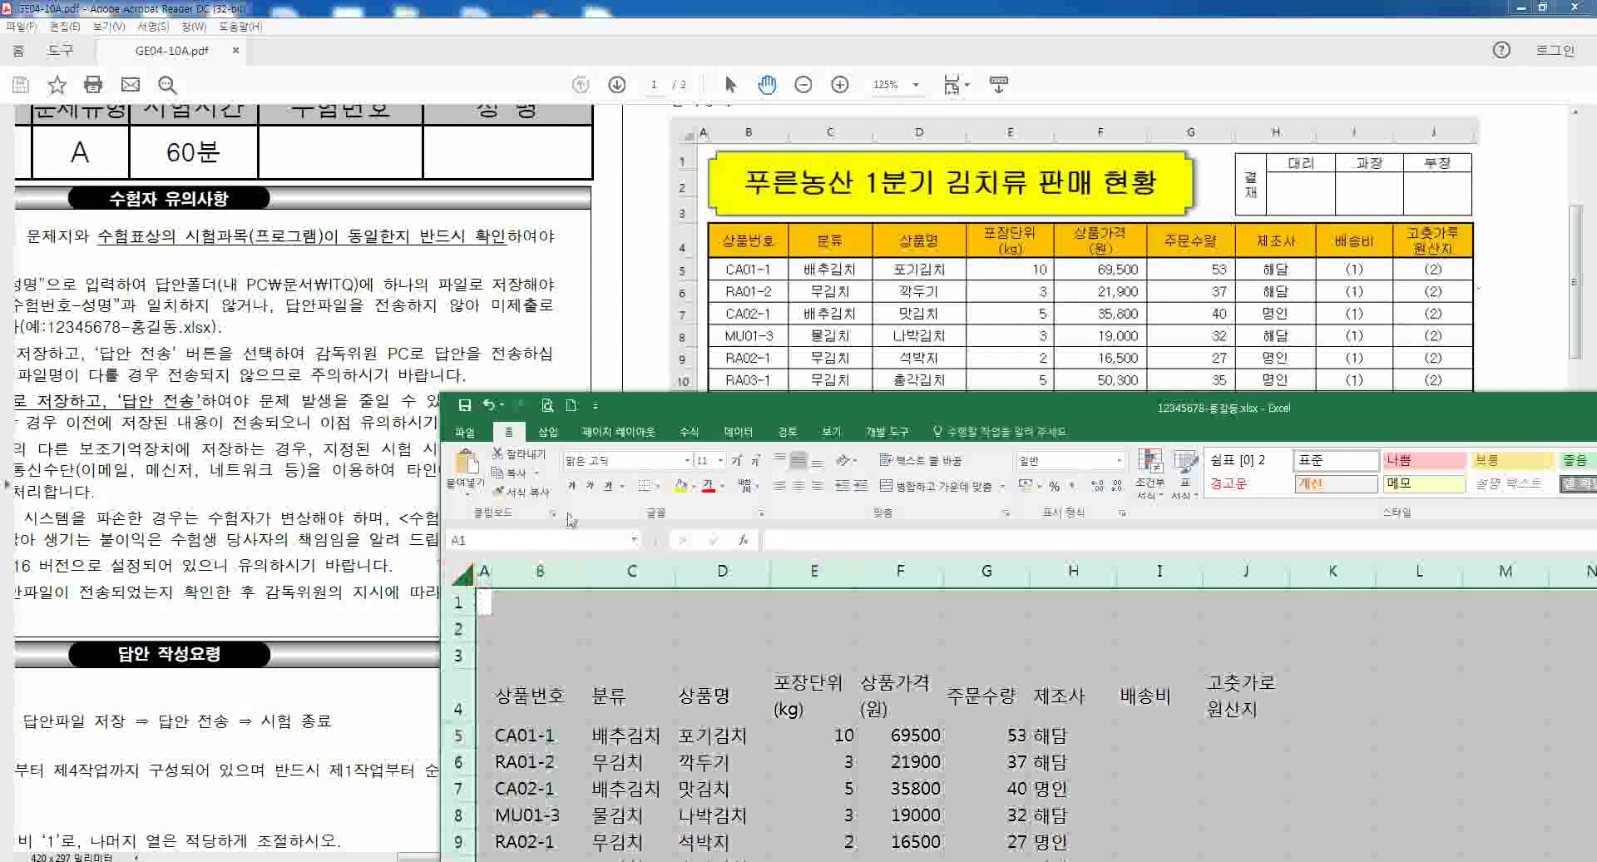
left_click(617, 459)
type("굴림")
key("Return")
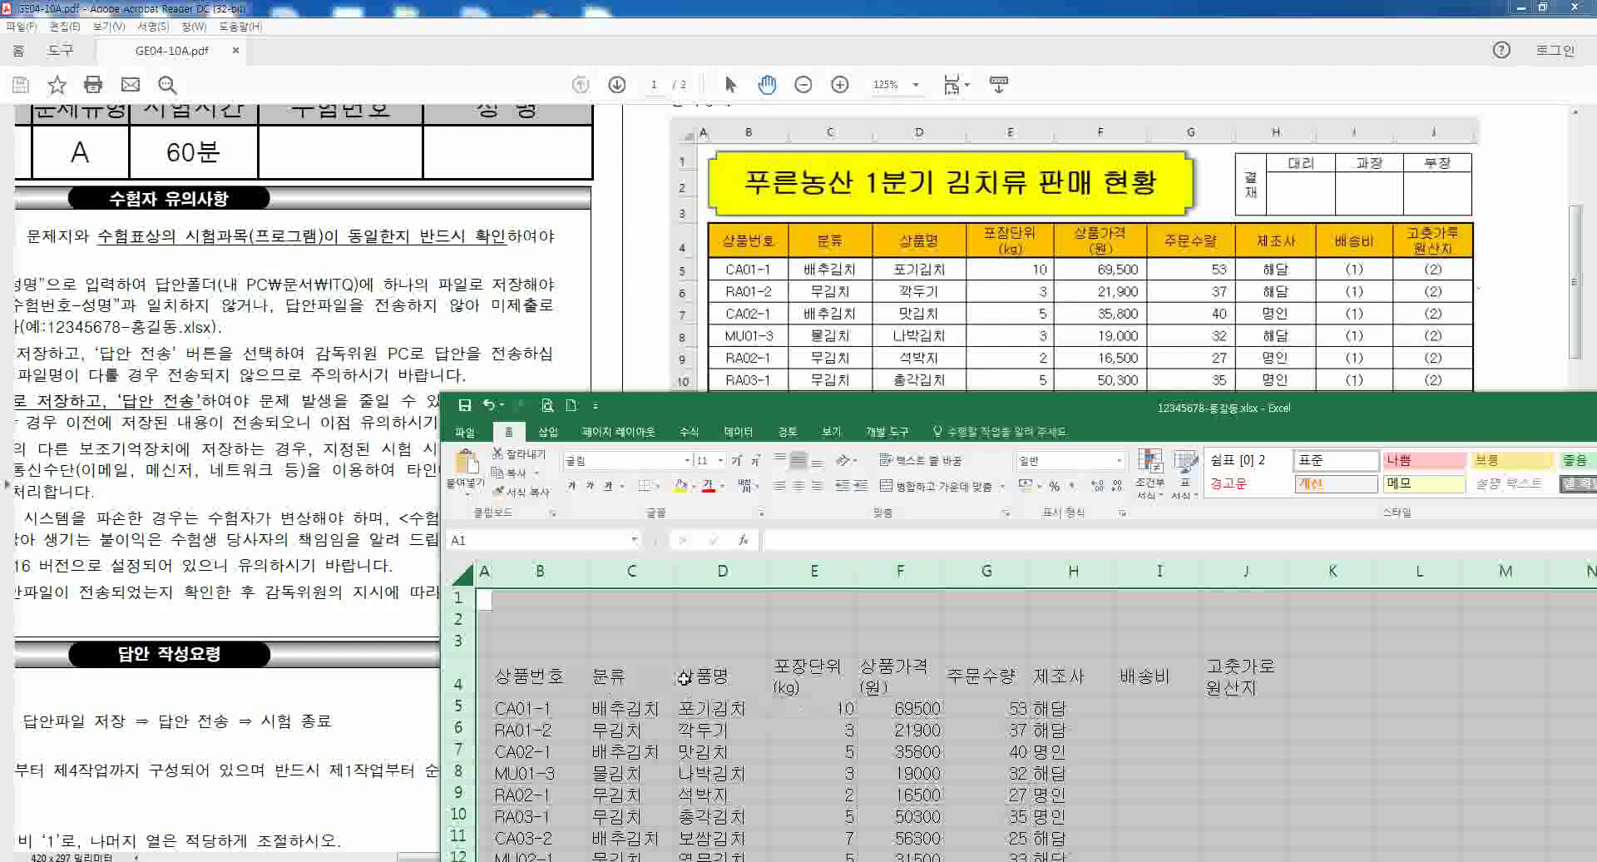
left_click(567, 676)
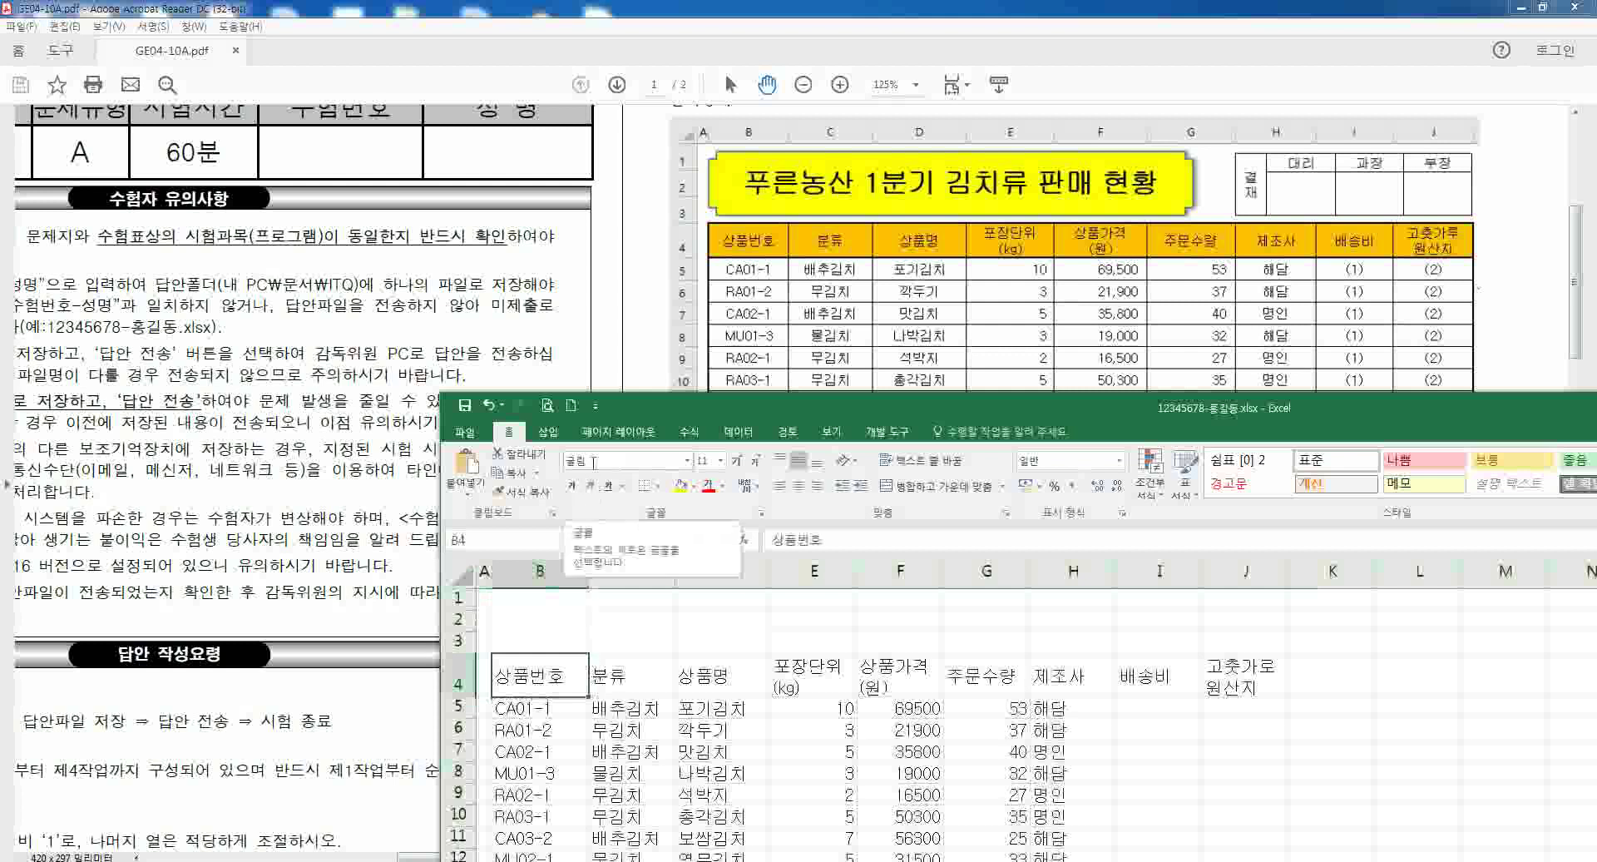
- Read the PDF's font and alignment conditions and identify the heading row B4:J4 and number cells E5:G12 they concern
left_click_drag(739, 414, 800, 590)
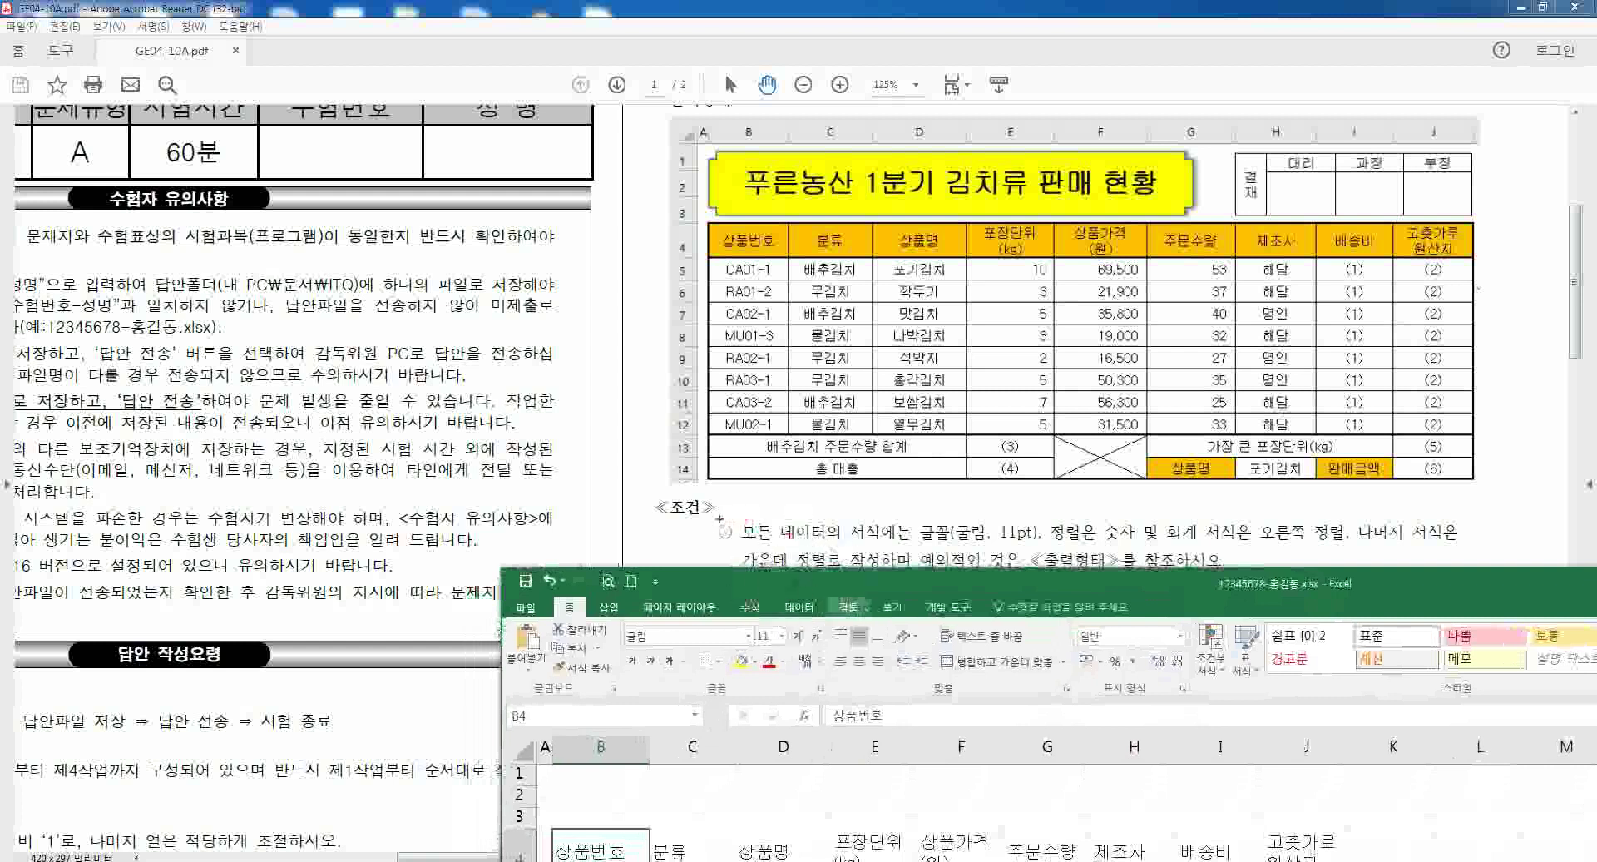
left_click_drag(717, 521, 1044, 544)
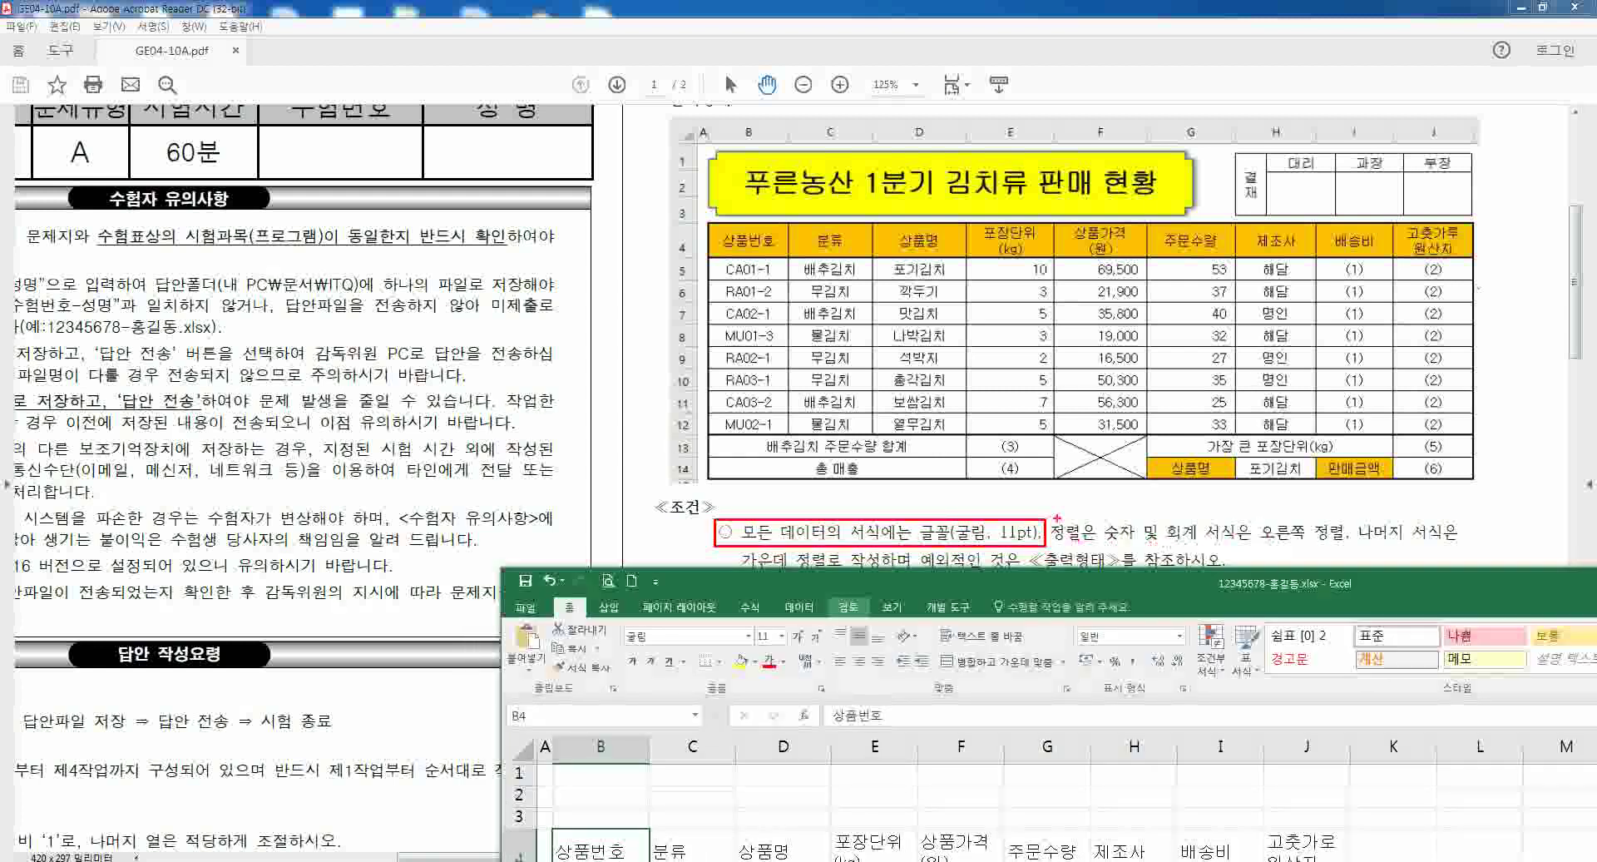
left_click_drag(1067, 529, 1344, 545)
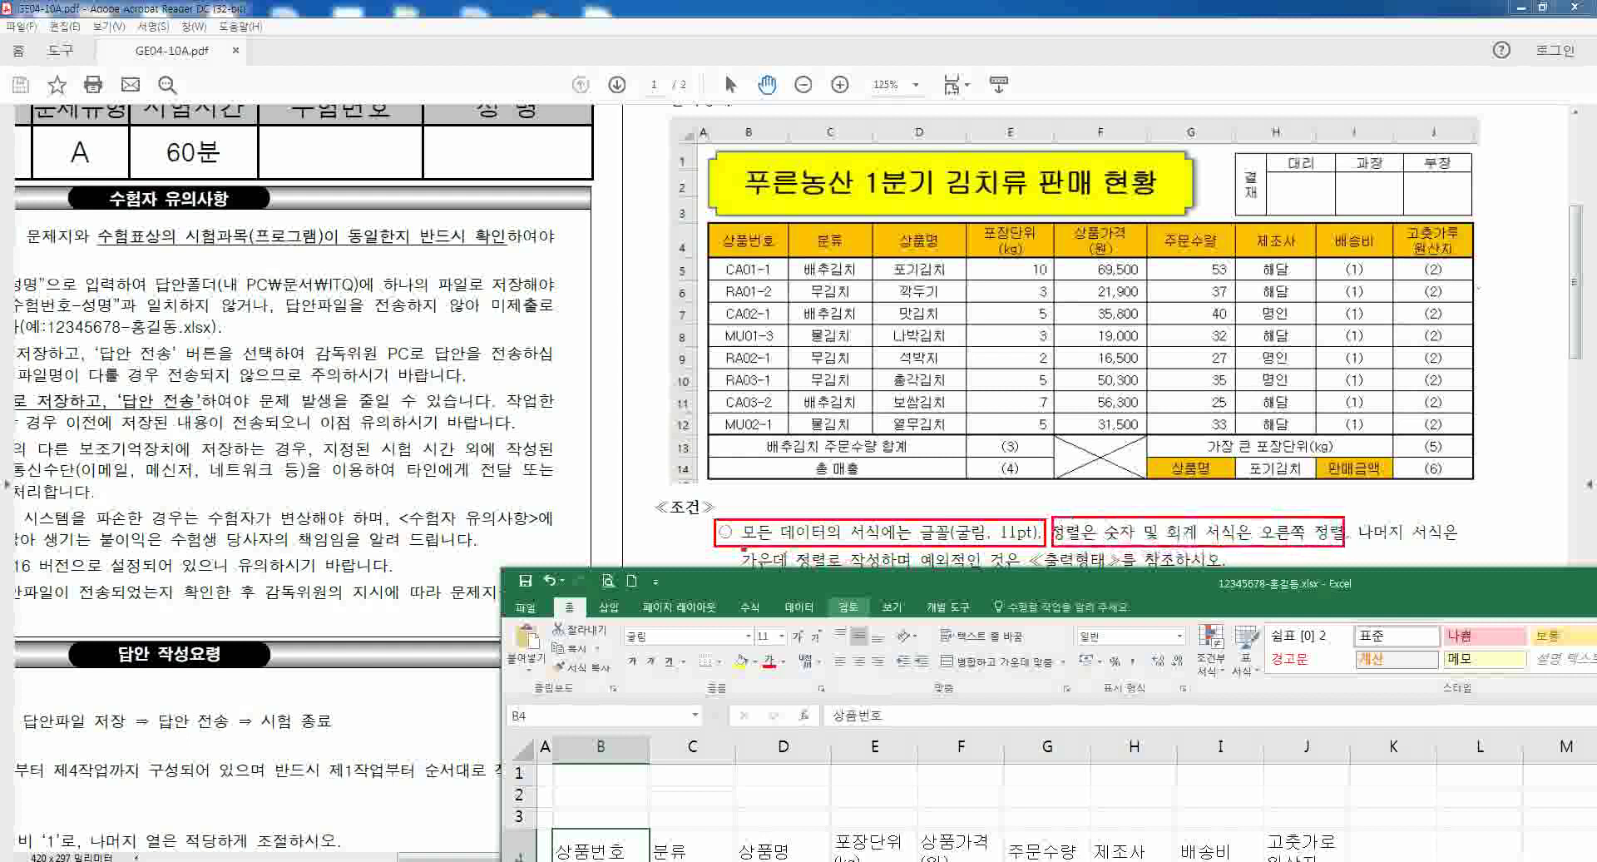
mouse_move(743, 549)
left_mouse_down()
mouse_move(853, 572)
mouse_move(782, 257)
left_mouse_up()
key("Escape")
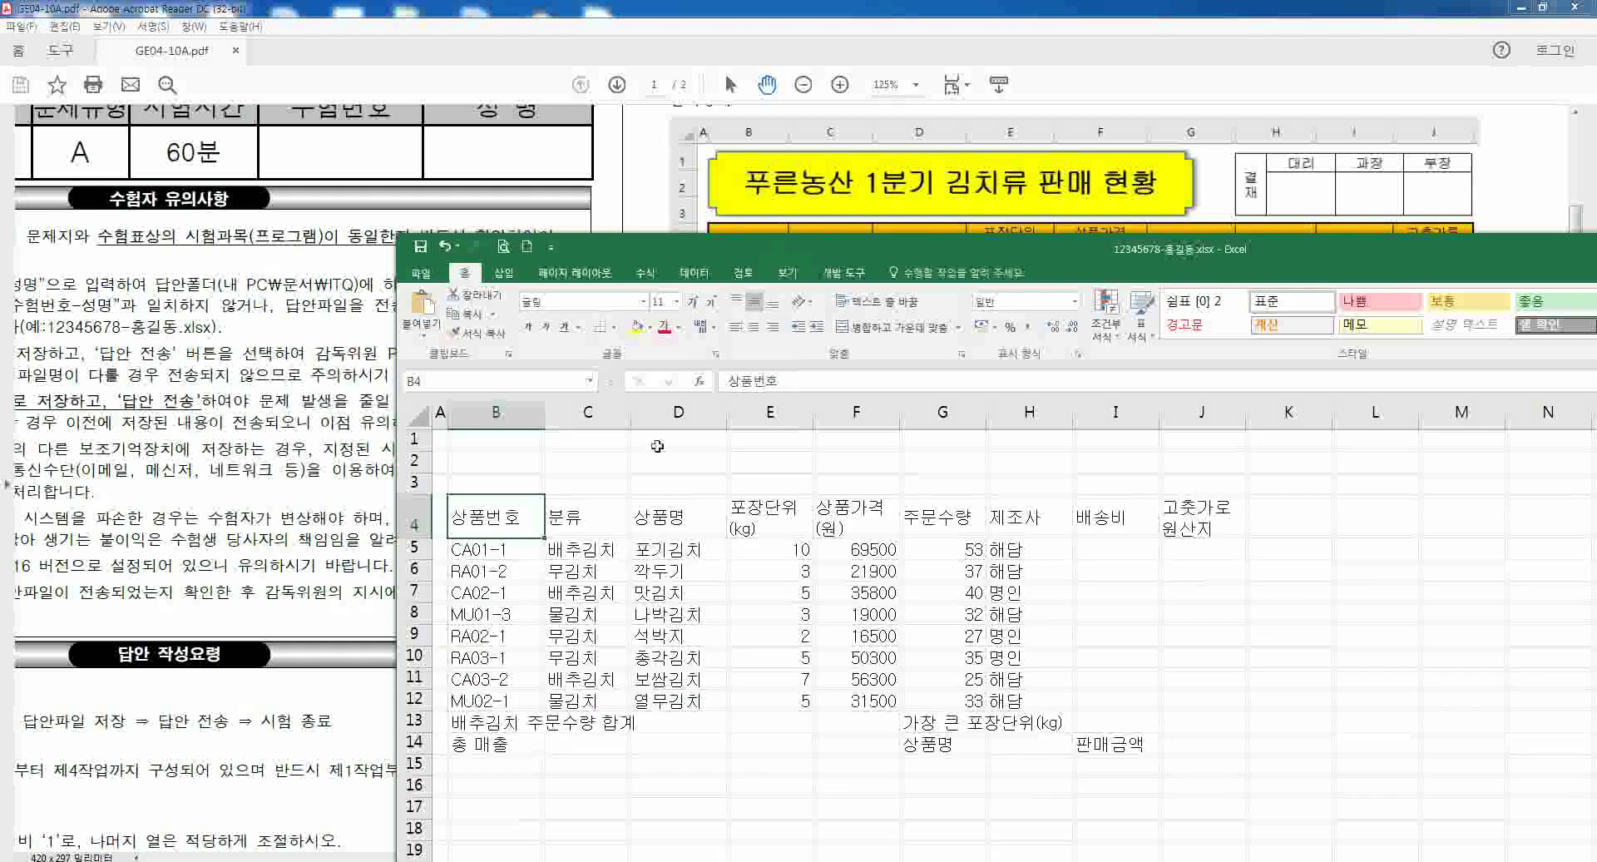
left_click_drag(491, 515, 1199, 520)
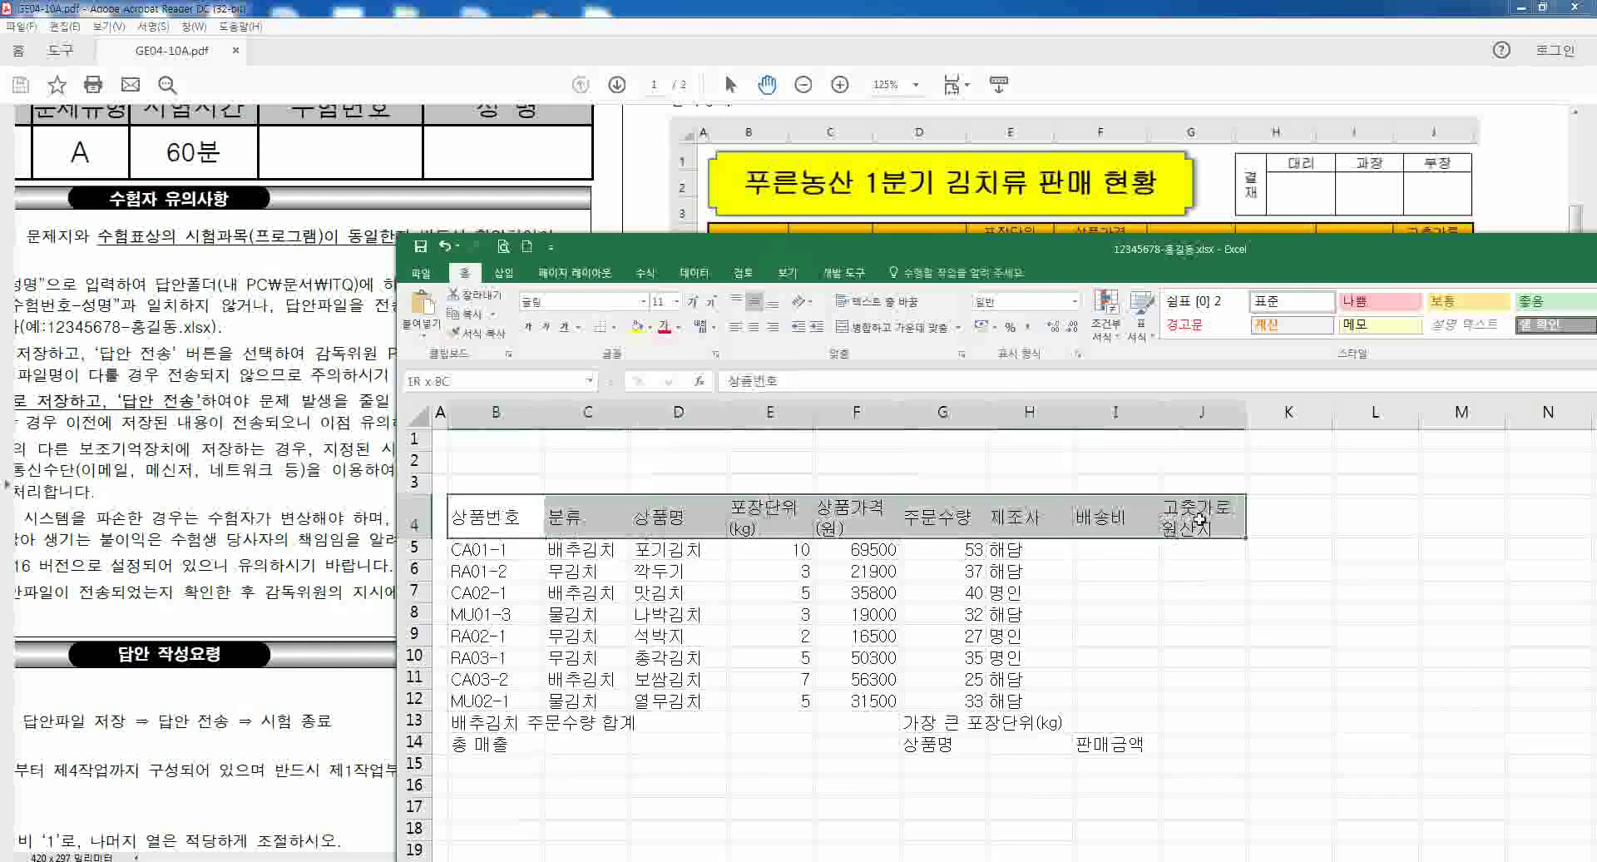
left_click(962, 591)
left_click_drag(806, 552, 921, 694)
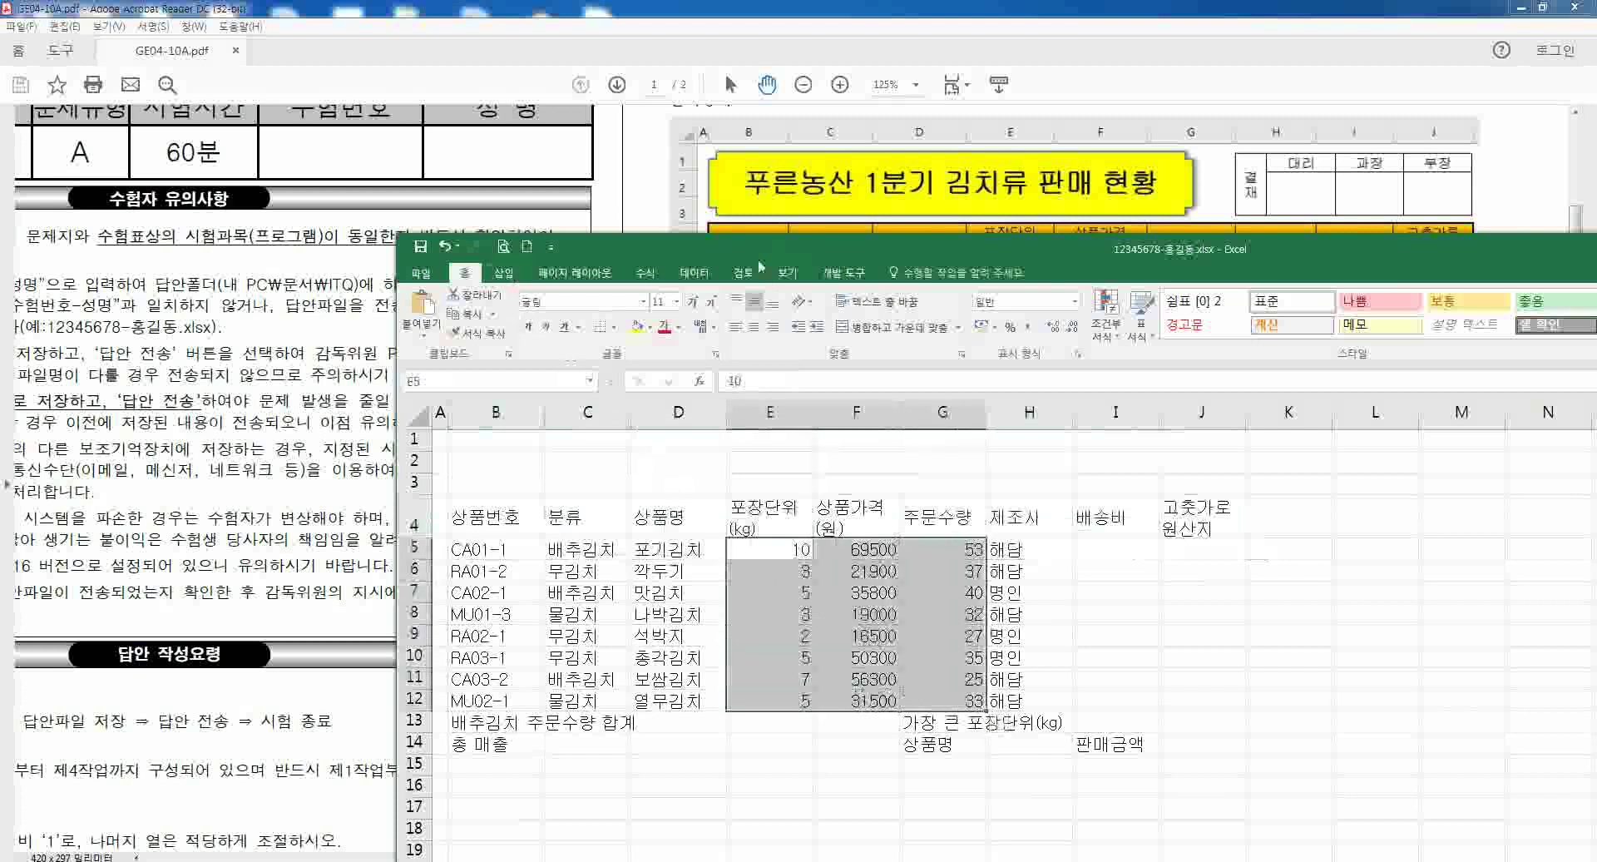
- Check the sample table's price column and apply the comma style to the product prices in F5:F12
left_click_drag(794, 251, 800, 531)
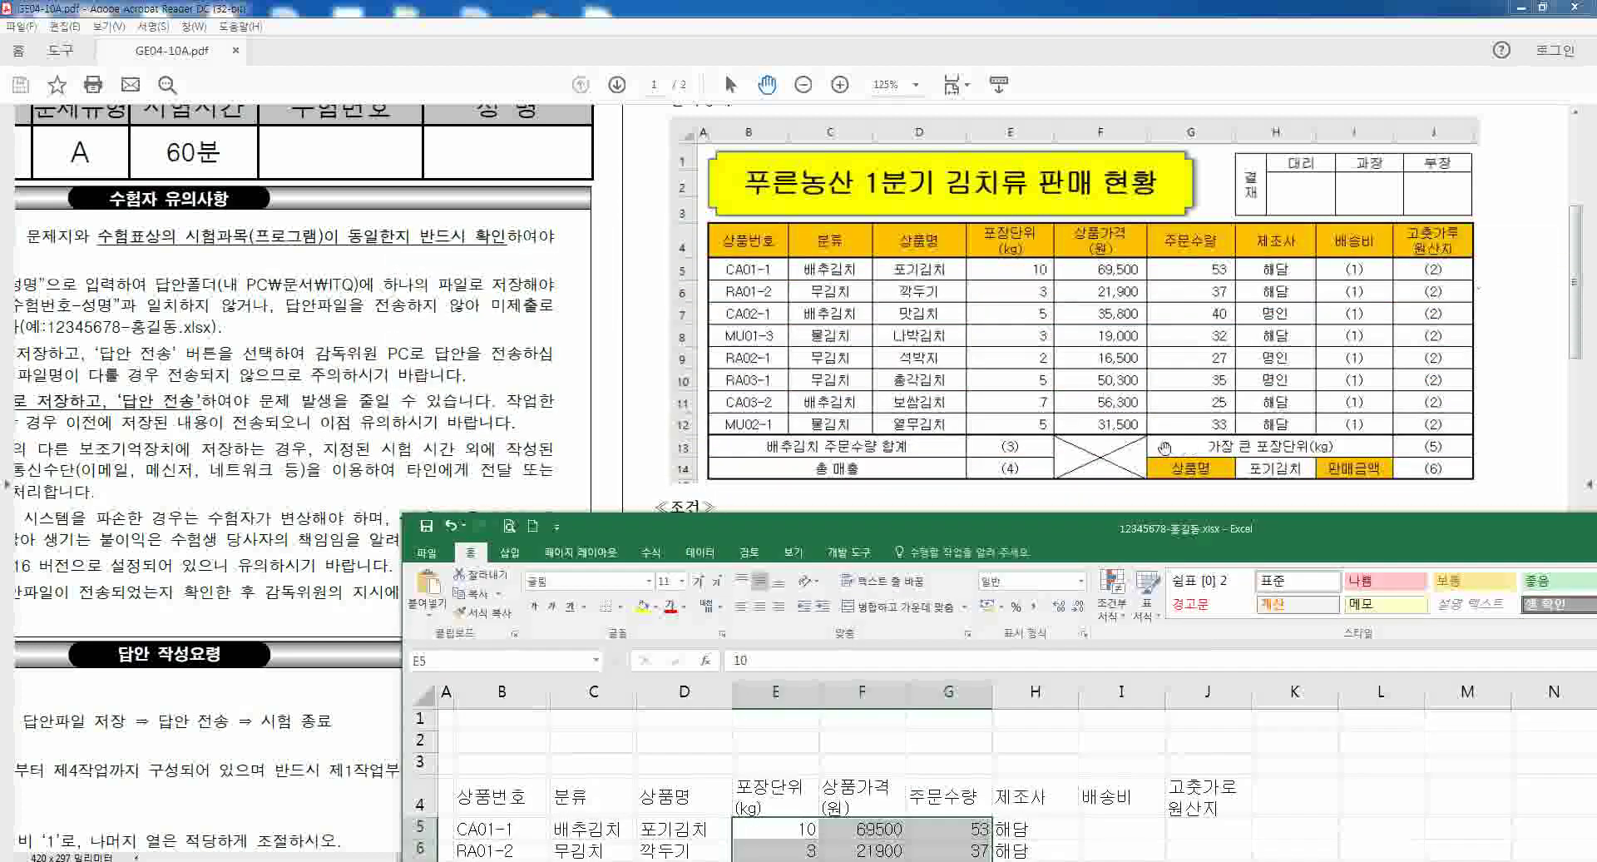
left_click_drag(1078, 262, 1144, 433)
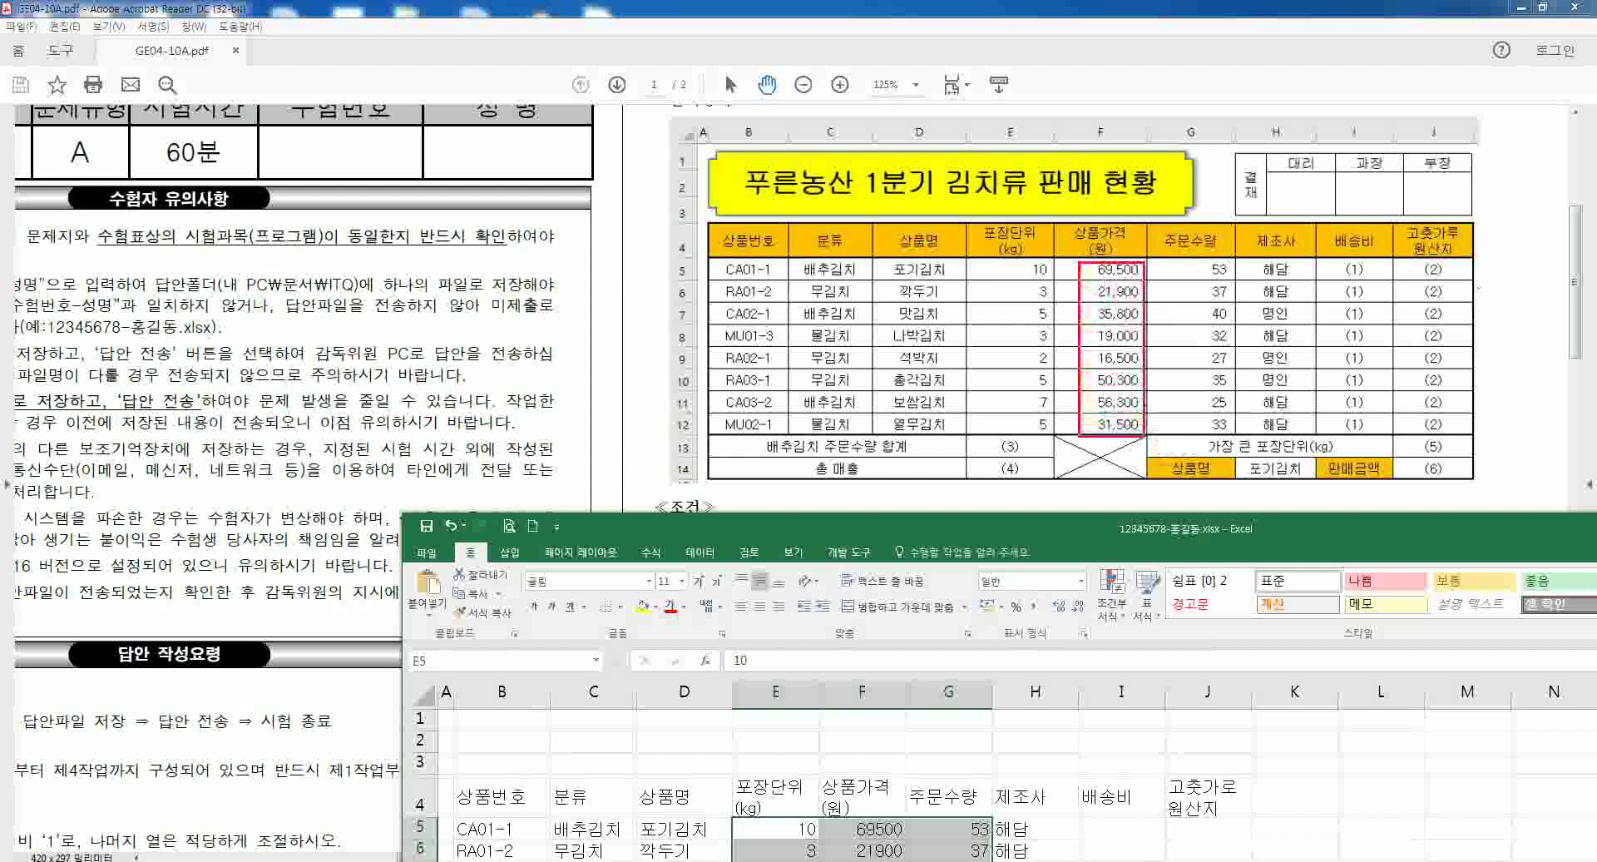
key("Escape")
left_click_drag(1097, 530, 1077, 248)
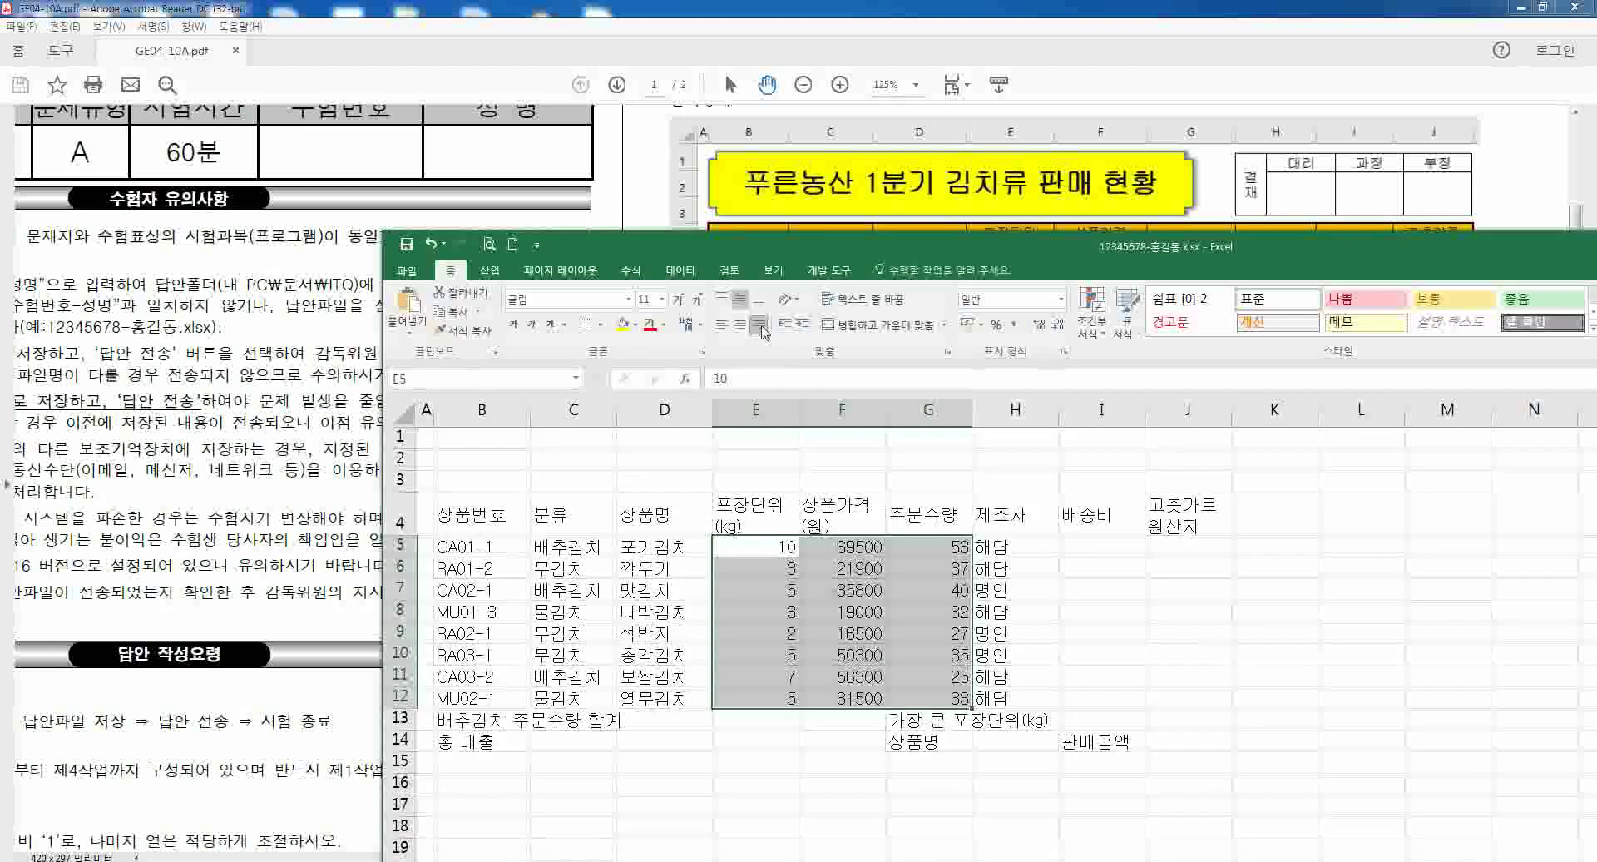
left_click_drag(977, 250, 950, 281)
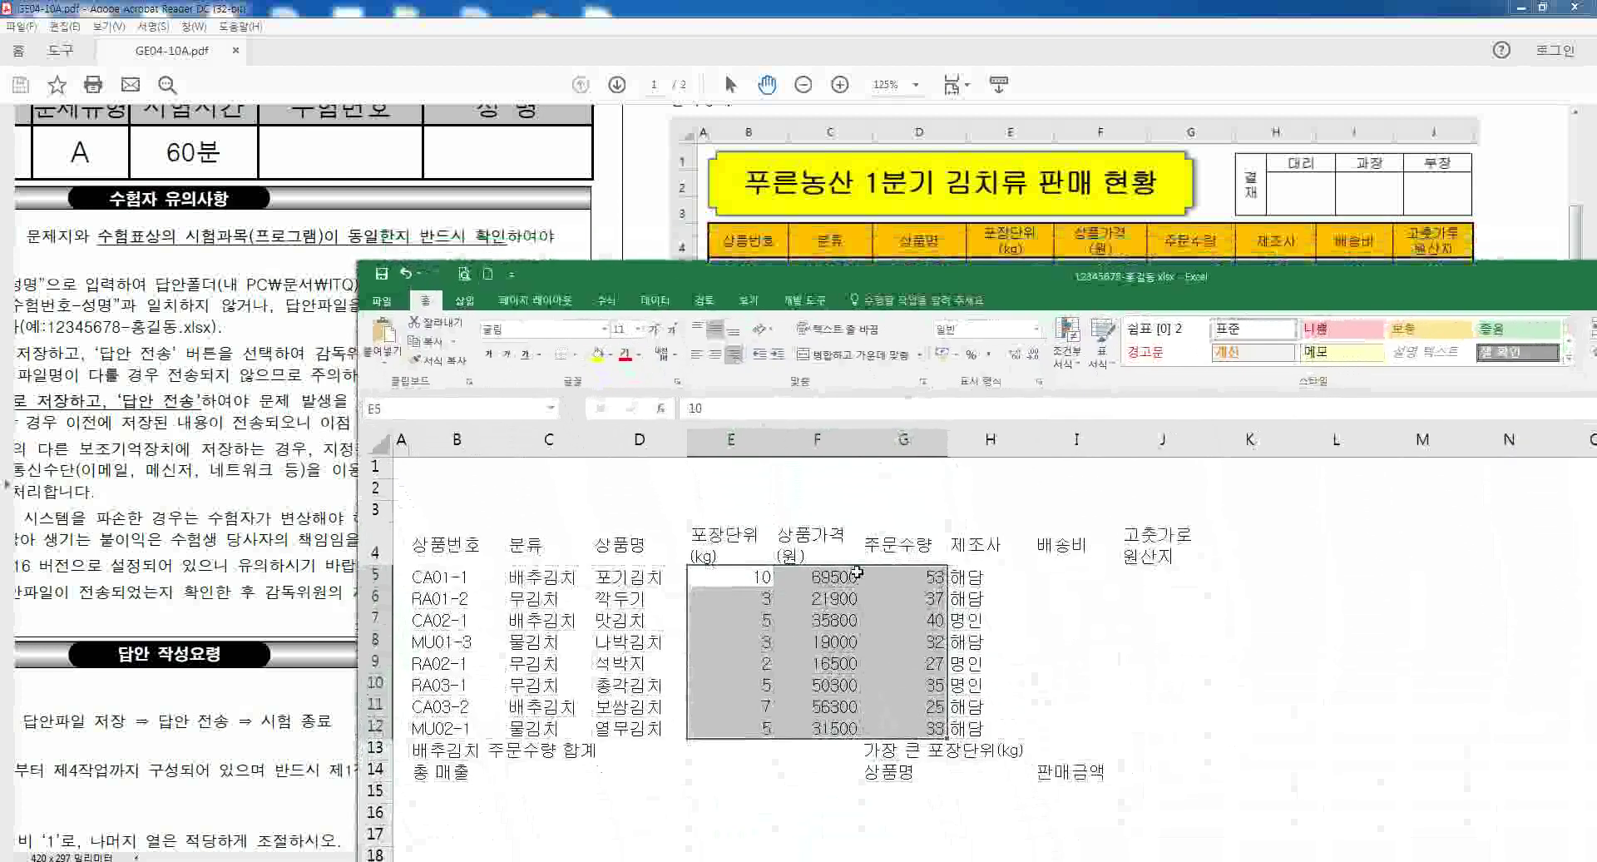
left_click_drag(831, 576, 828, 726)
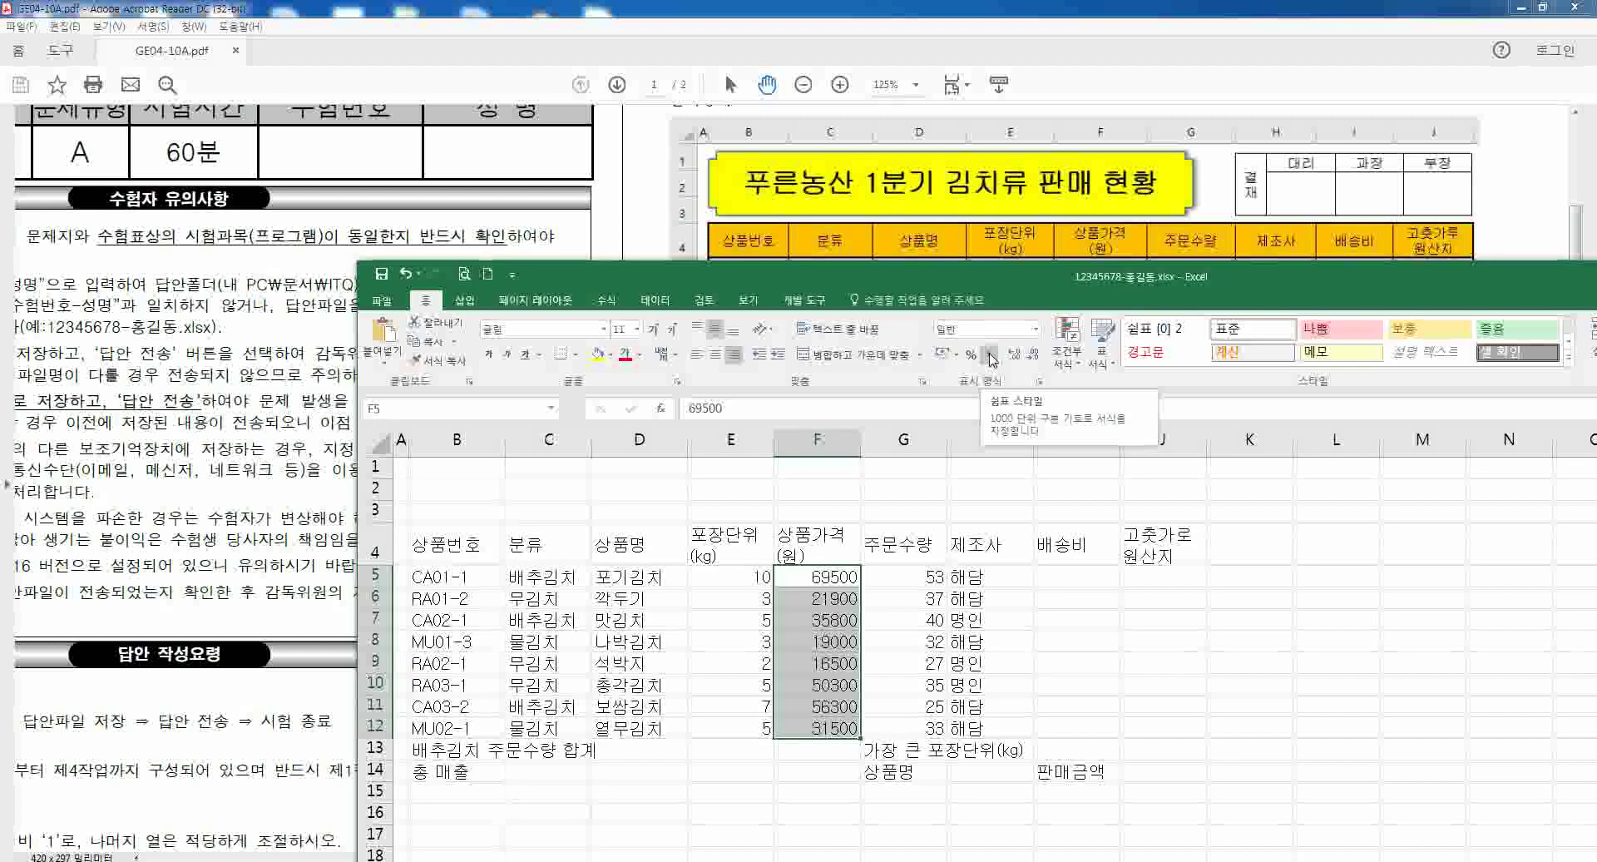
left_click(992, 359)
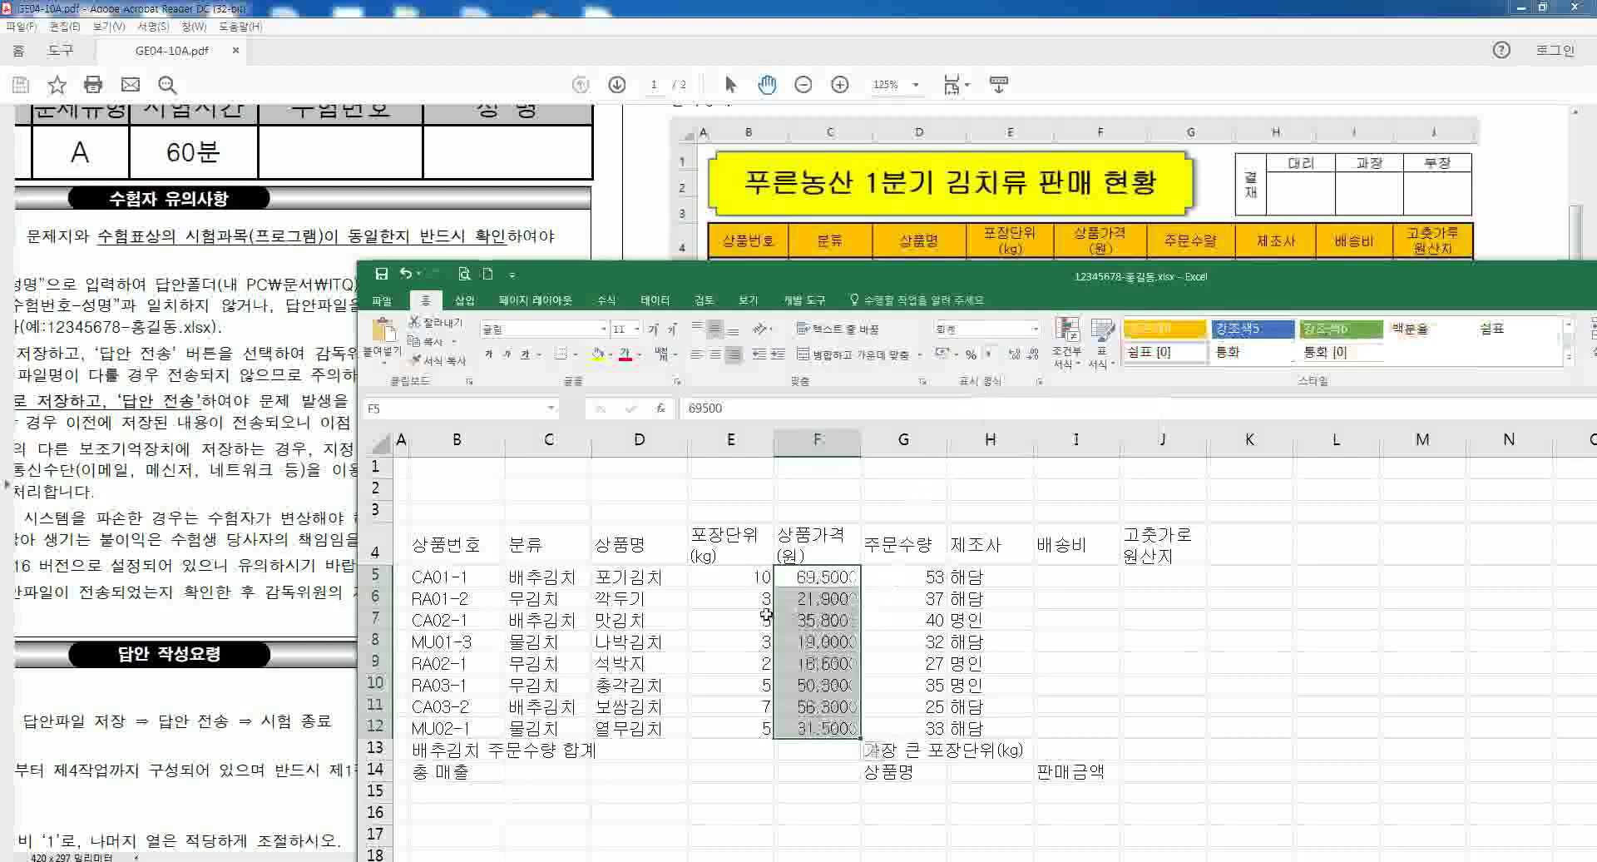
- Center the headings in B4:J4, the product text in B5:D12 and the manufacturers in H5:H12 horizontally
left_click_drag(463, 547, 1162, 545)
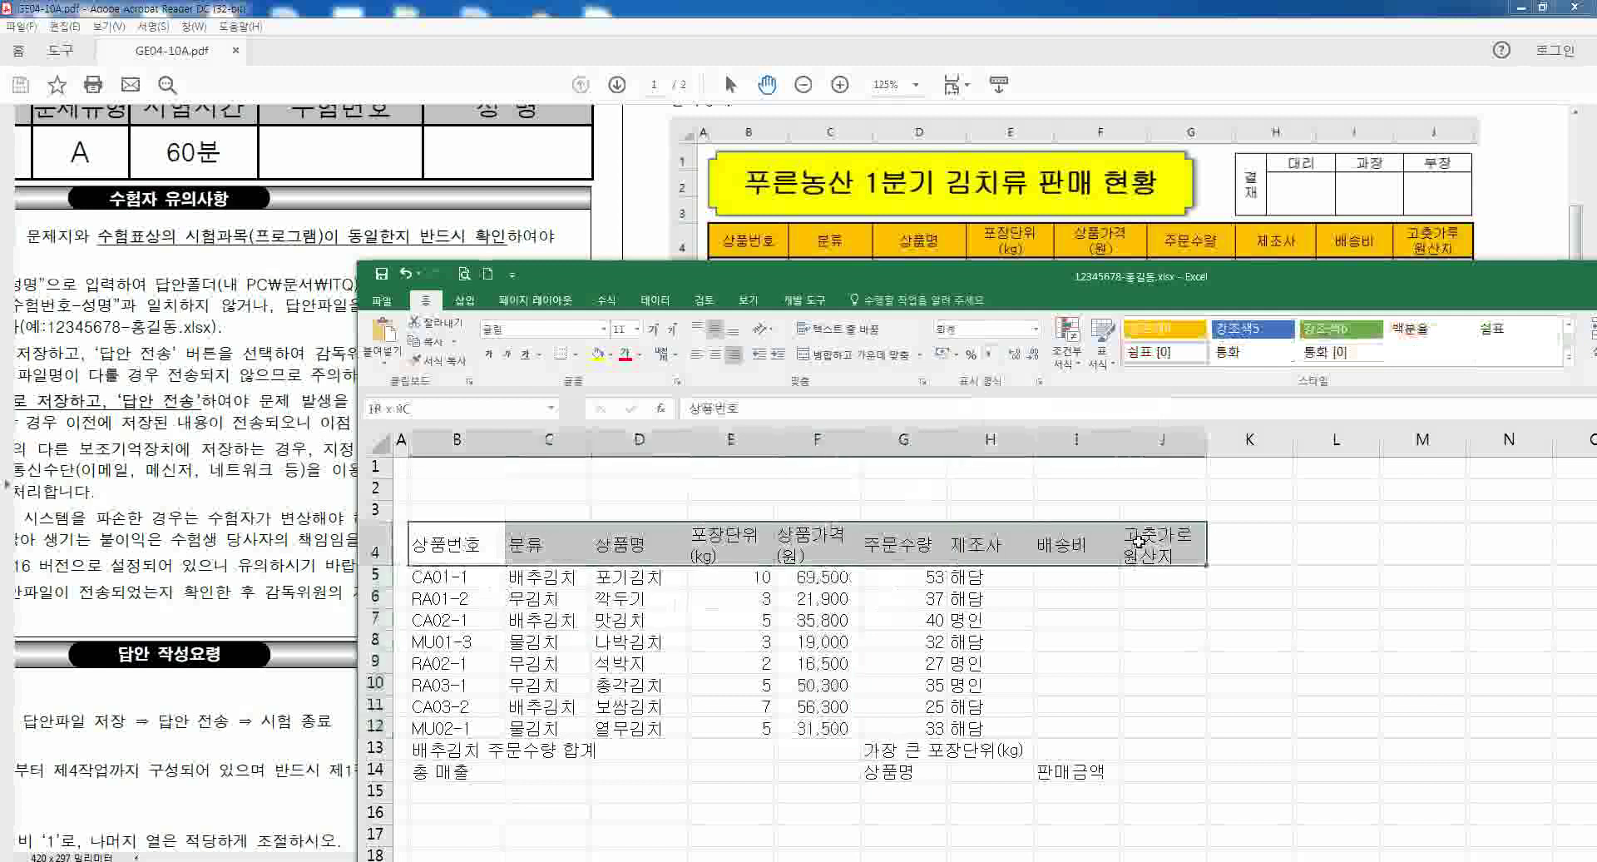
left_click(716, 356)
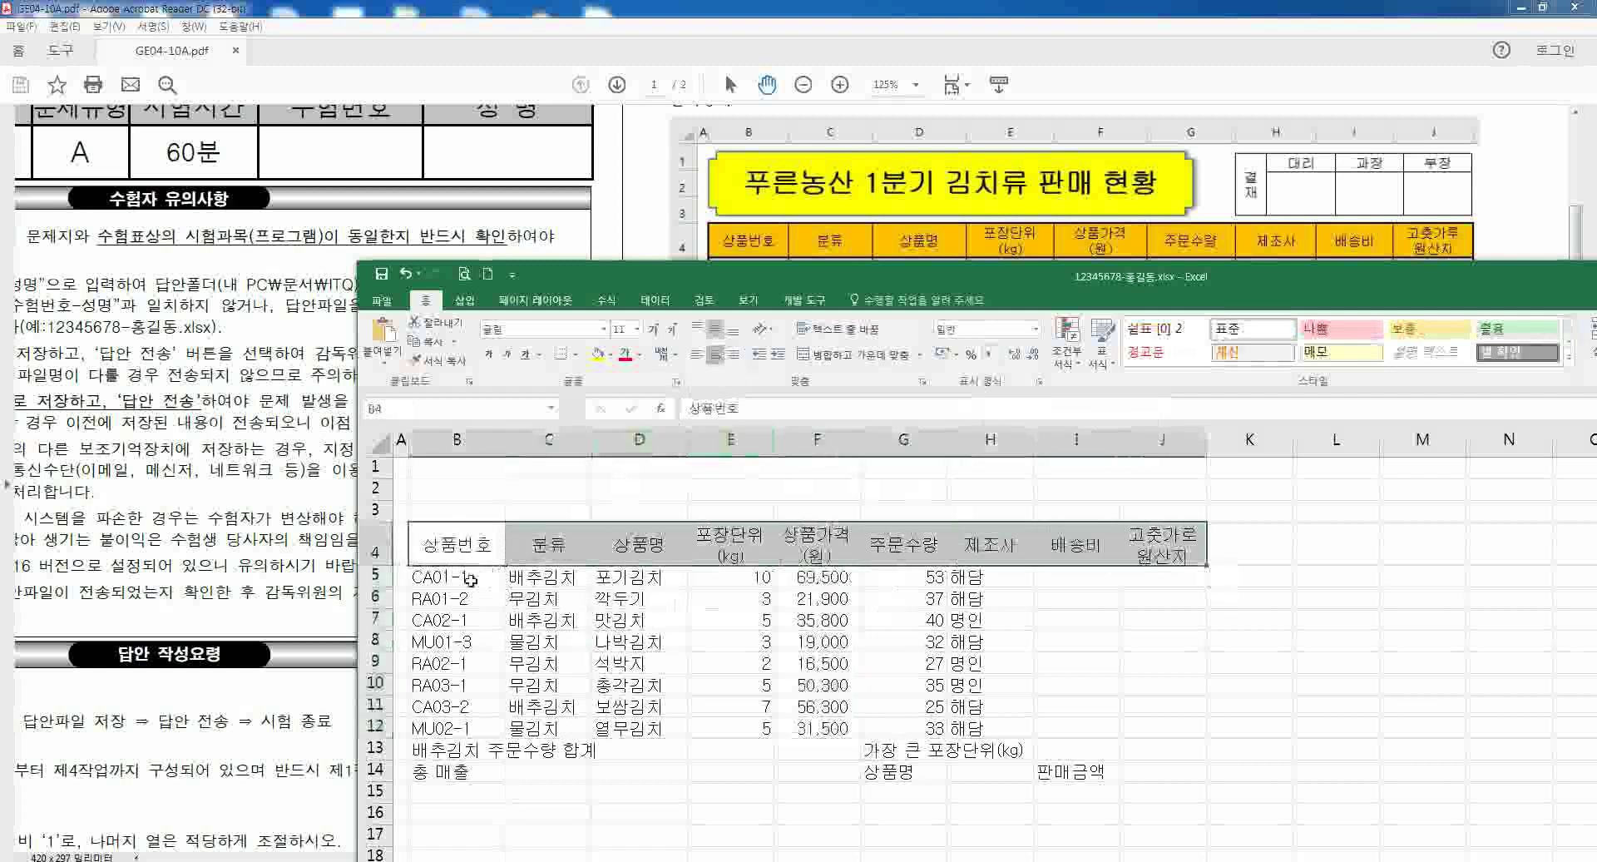
left_click_drag(453, 577, 611, 729)
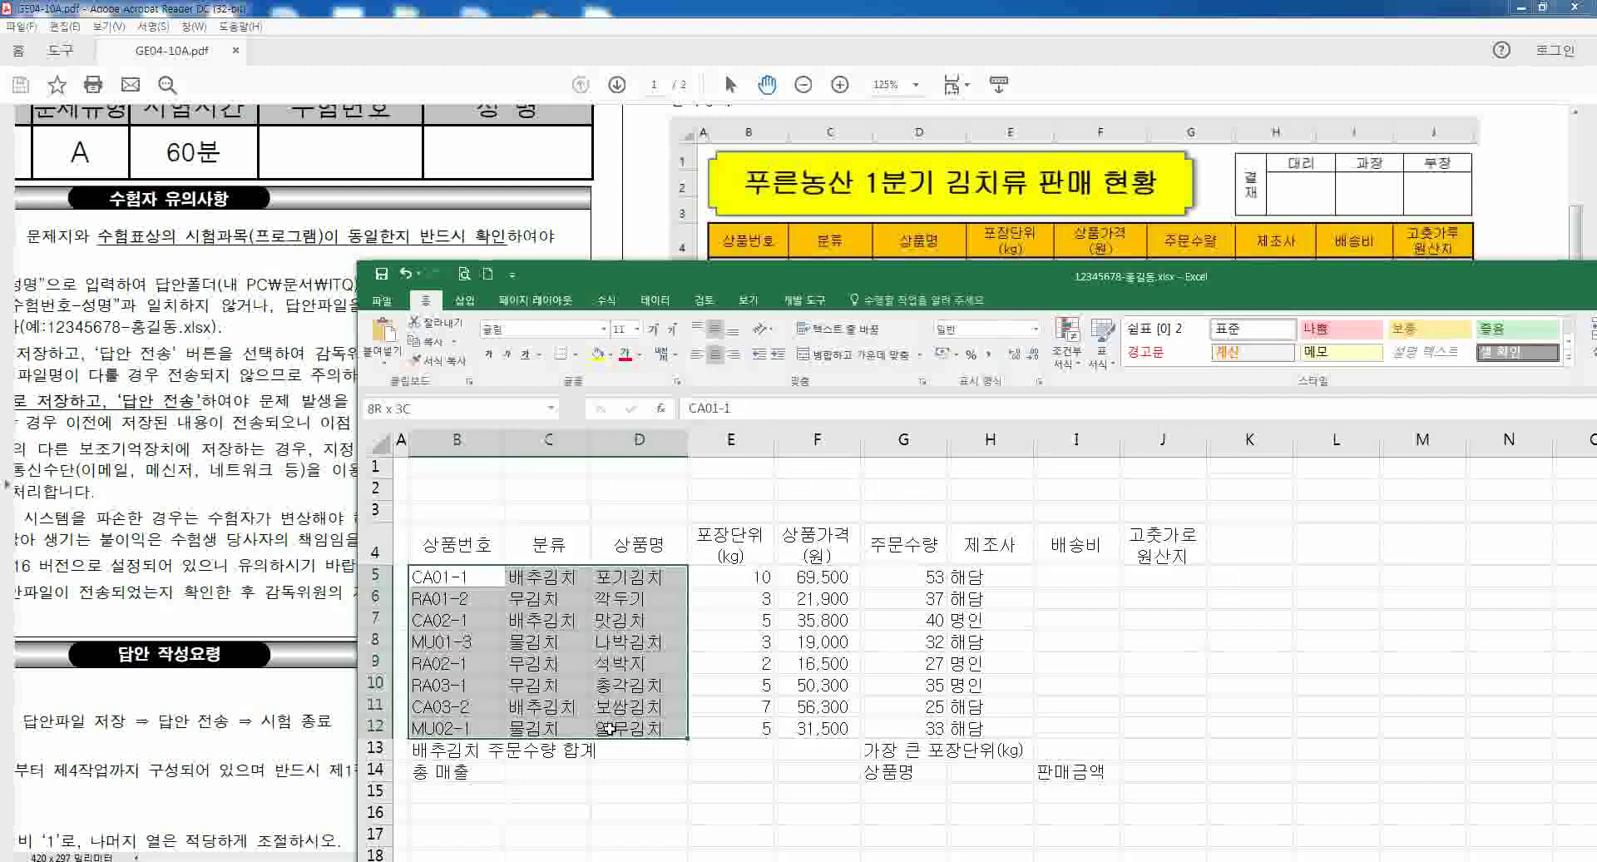
left_click(715, 355)
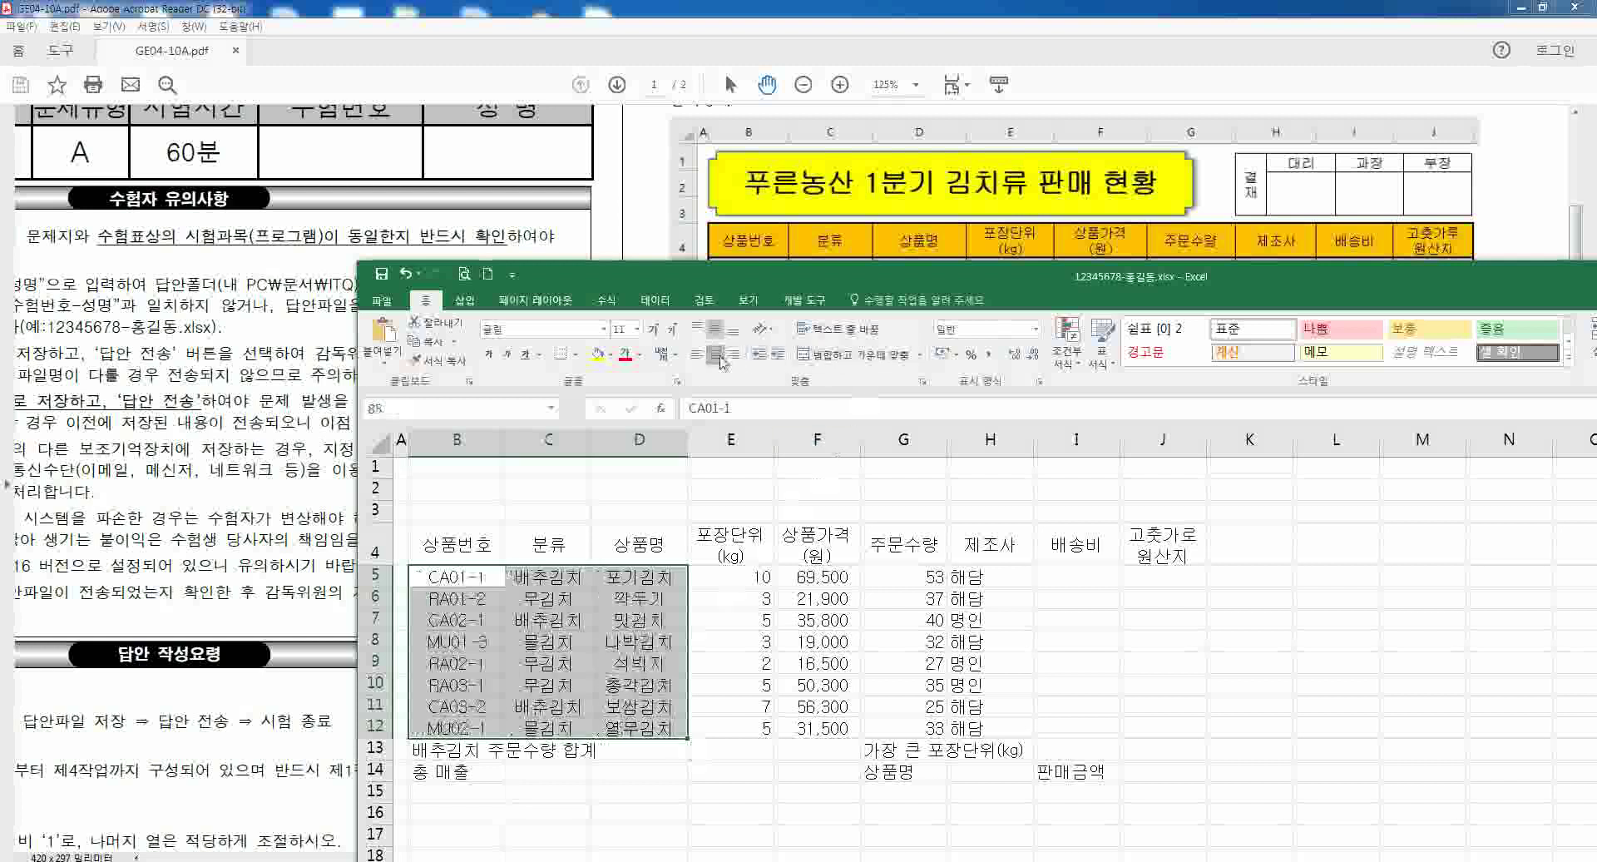
left_click_drag(986, 576, 988, 732)
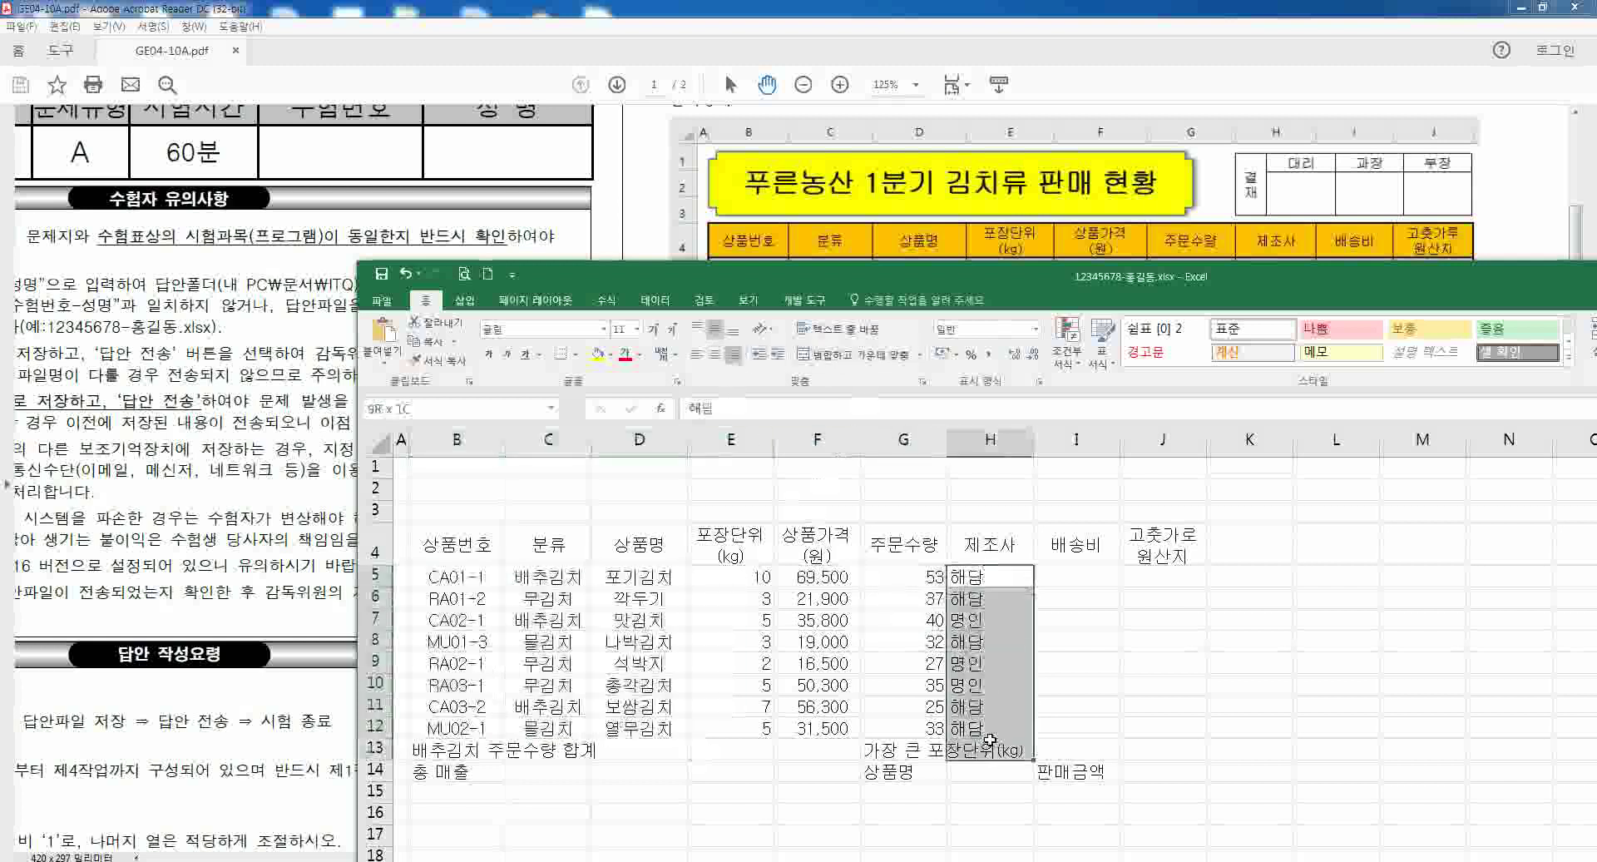
left_click(732, 355)
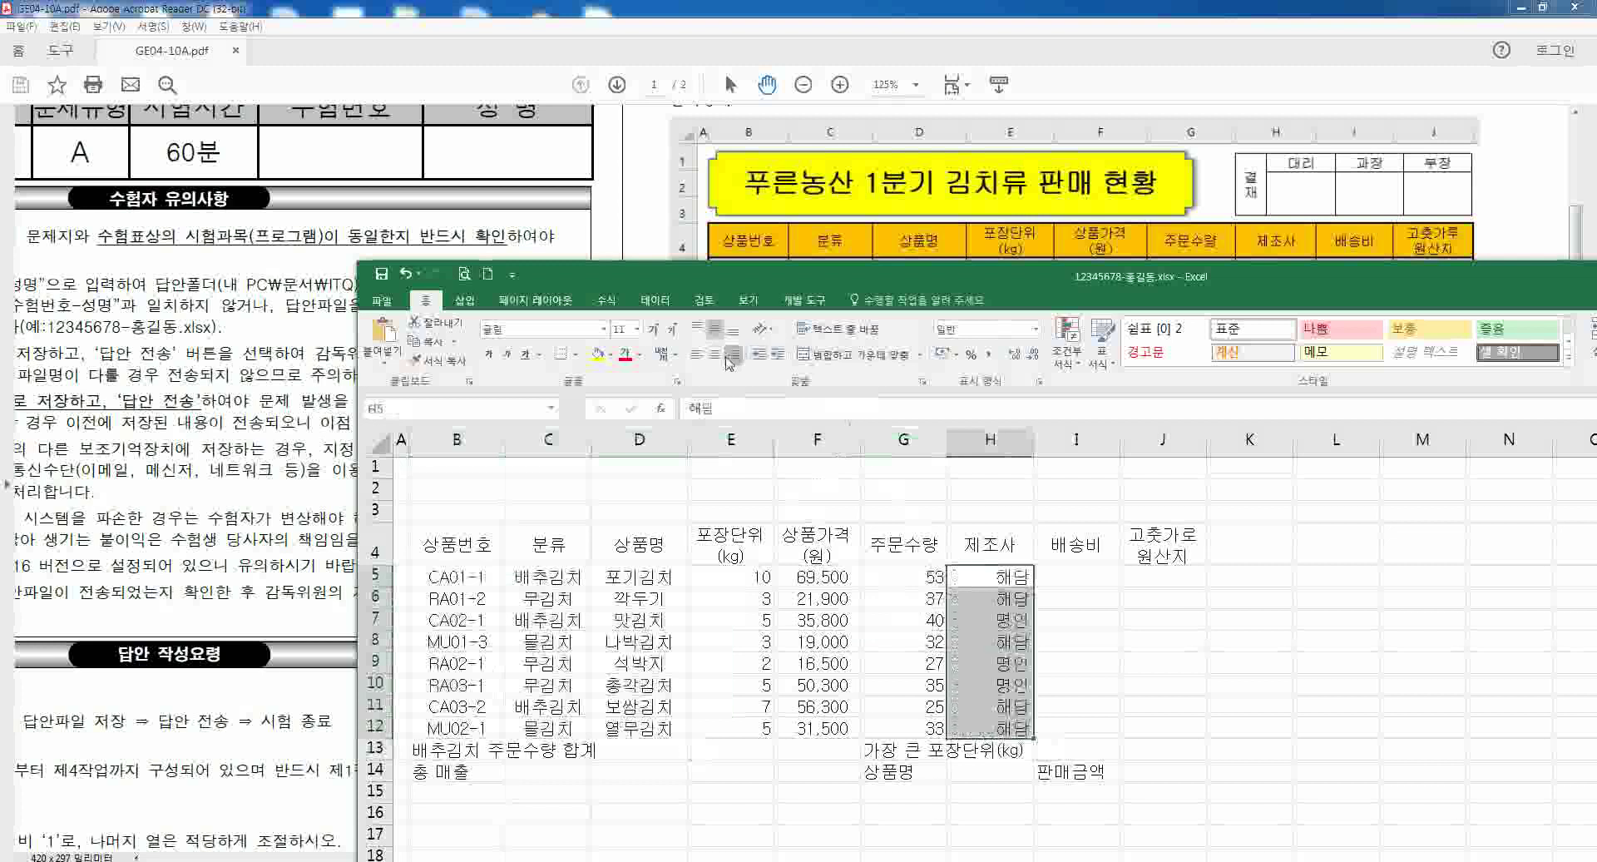
left_click(714, 354)
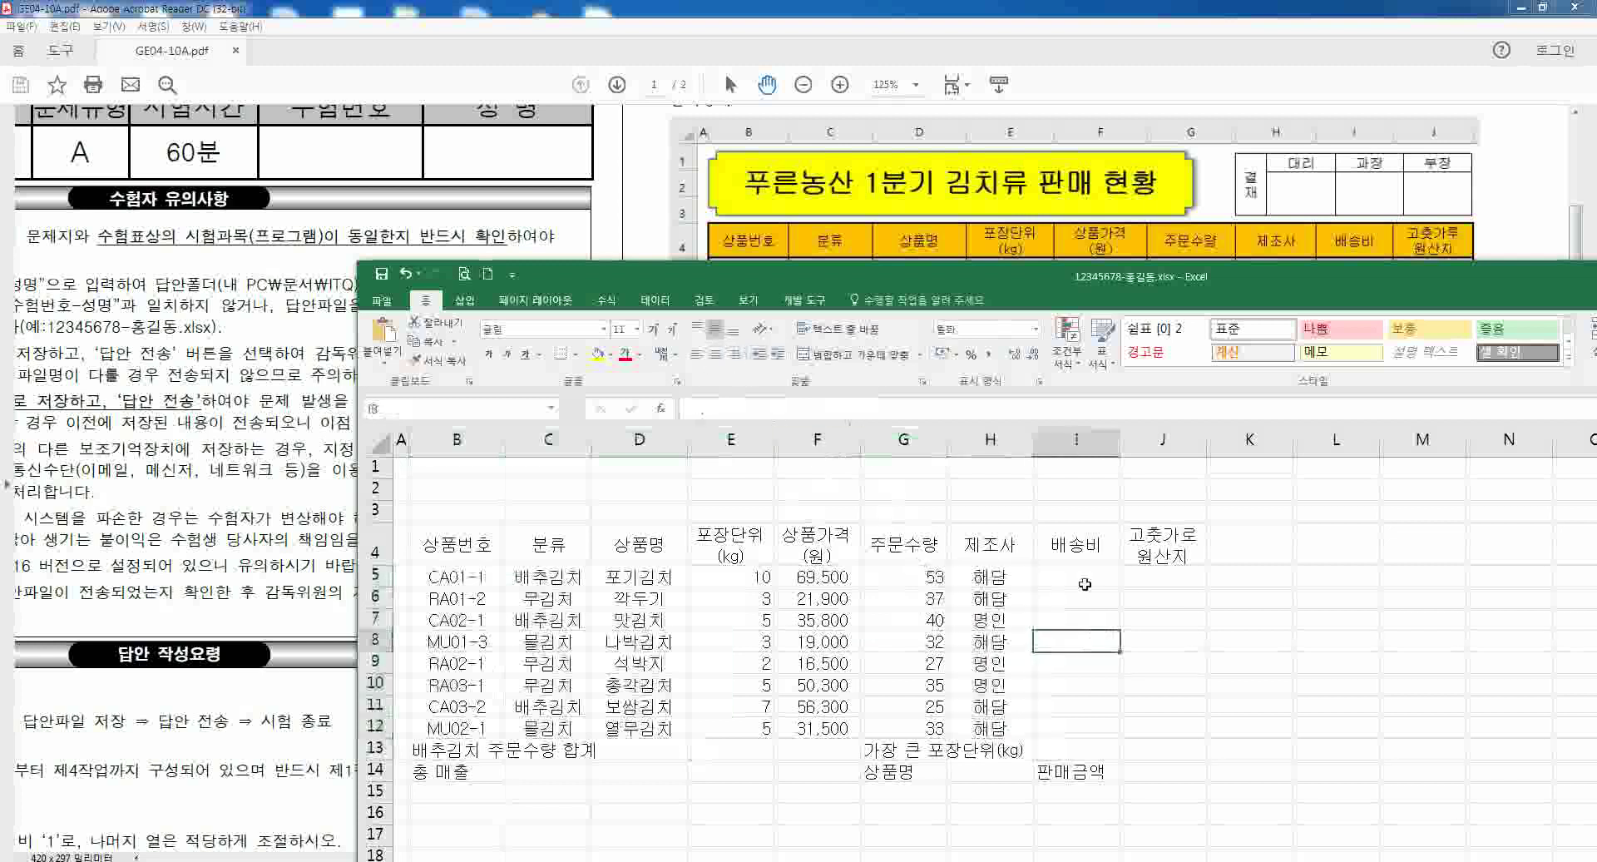
left_click_drag(1081, 582, 1170, 738)
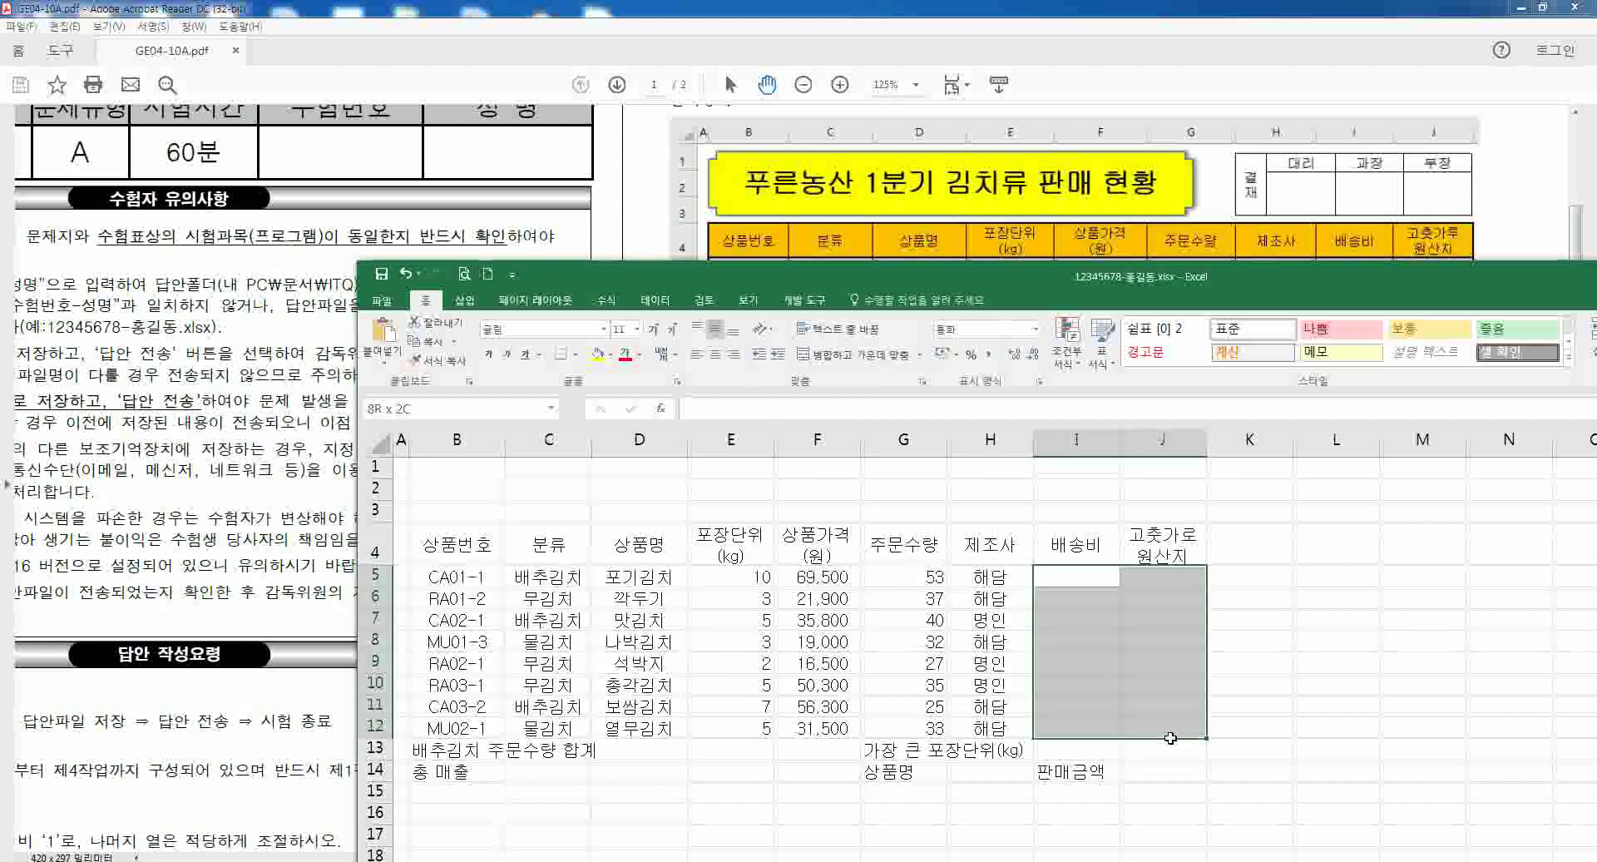
left_click_drag(1076, 577, 1155, 727)
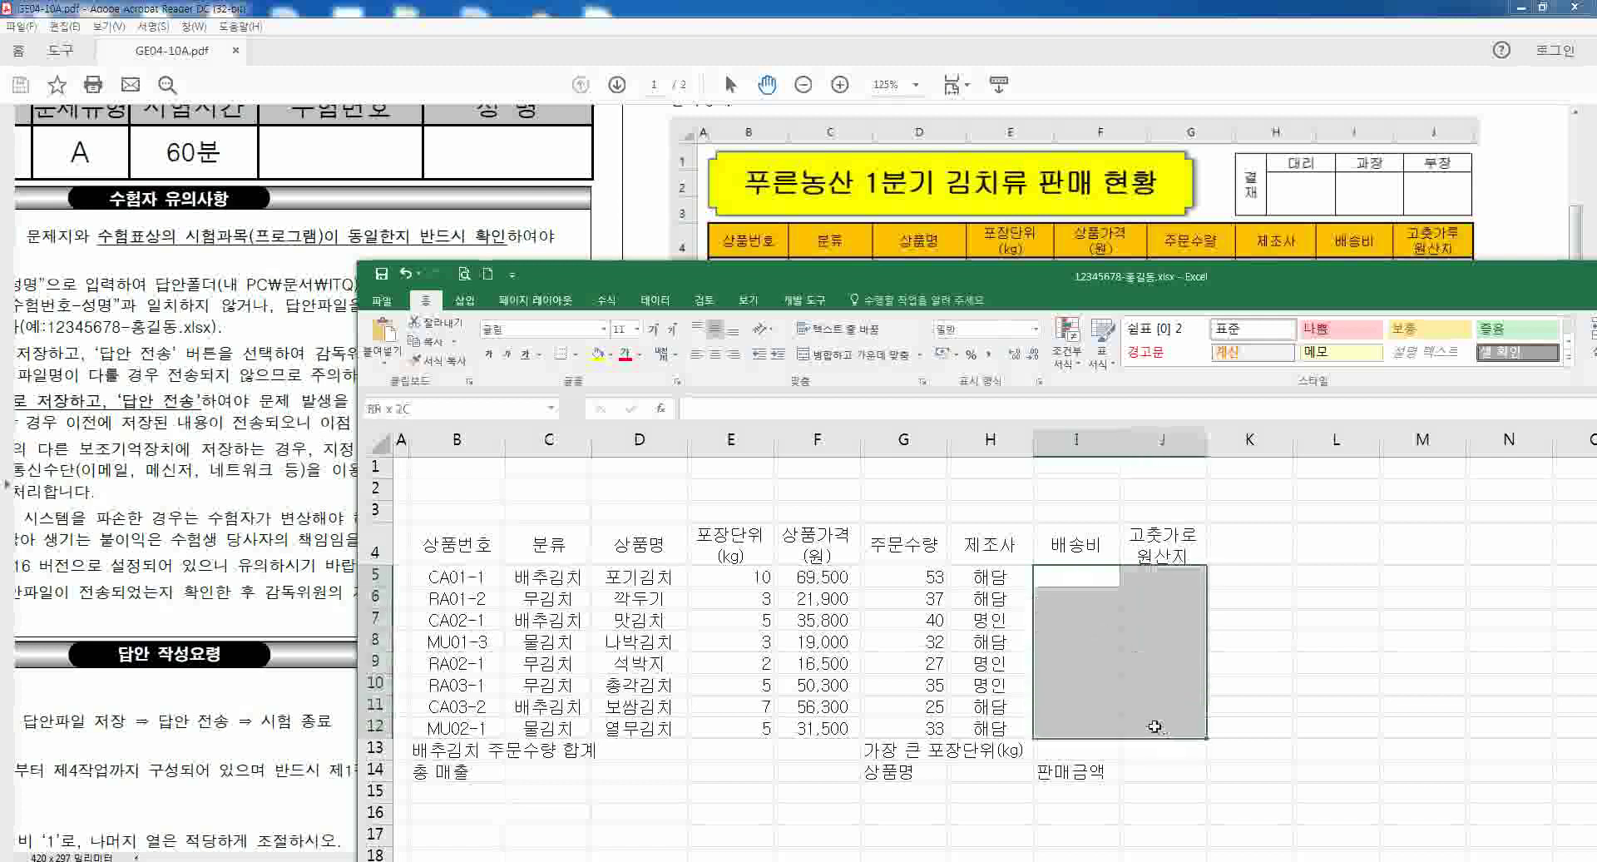
left_click(1037, 688)
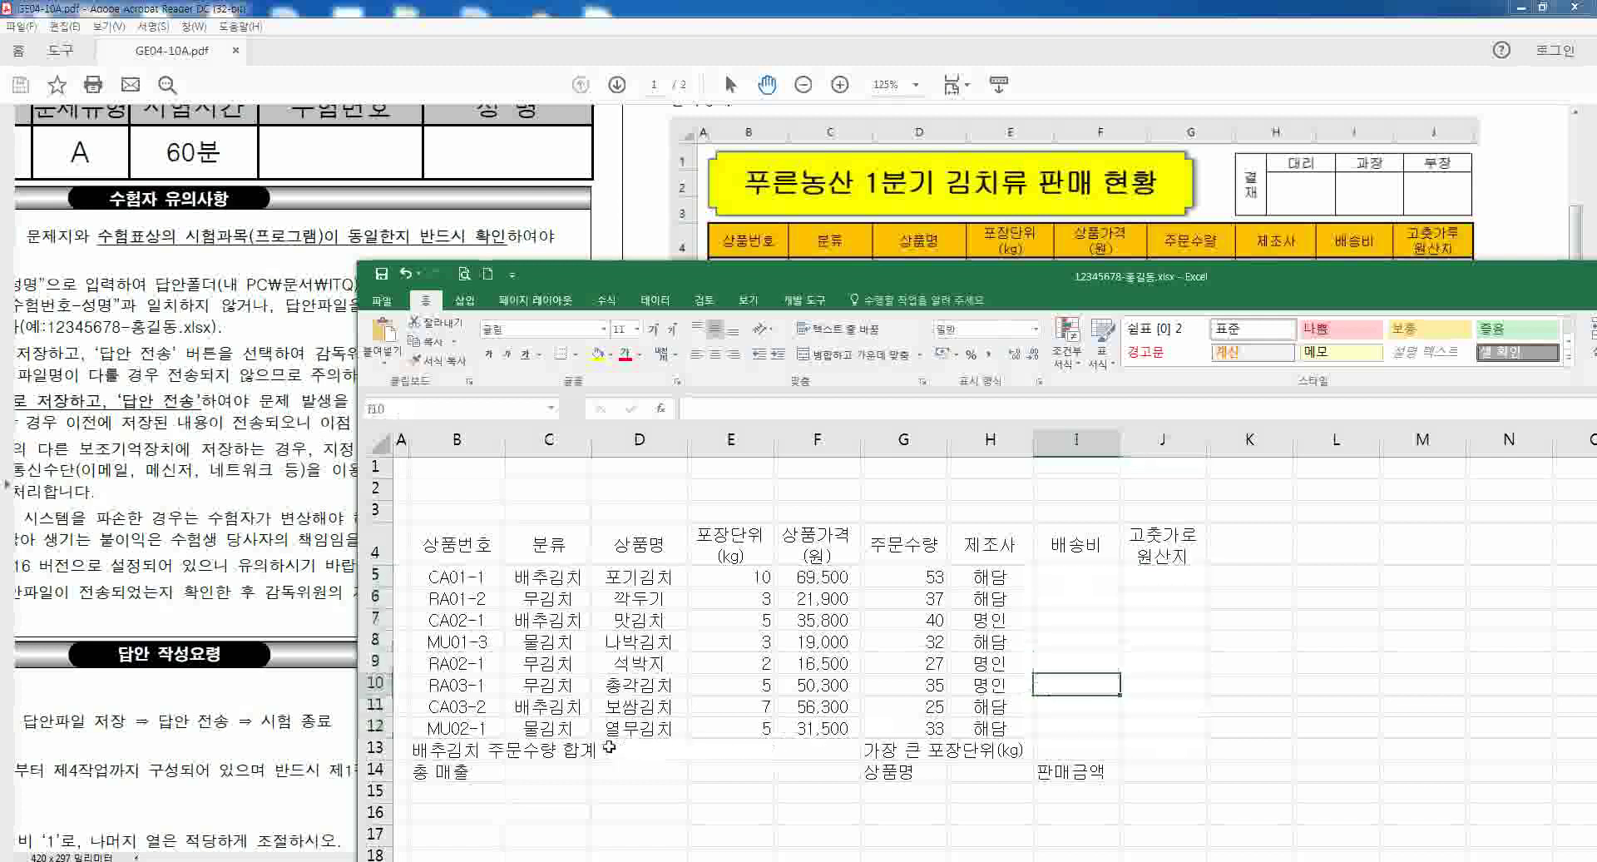
- Check the sample's merged label cells, then merge and center B13:D13 (배추김치 주문수량 합계) and B14:D14 (총 매출)
left_click_drag(474, 746, 633, 748)
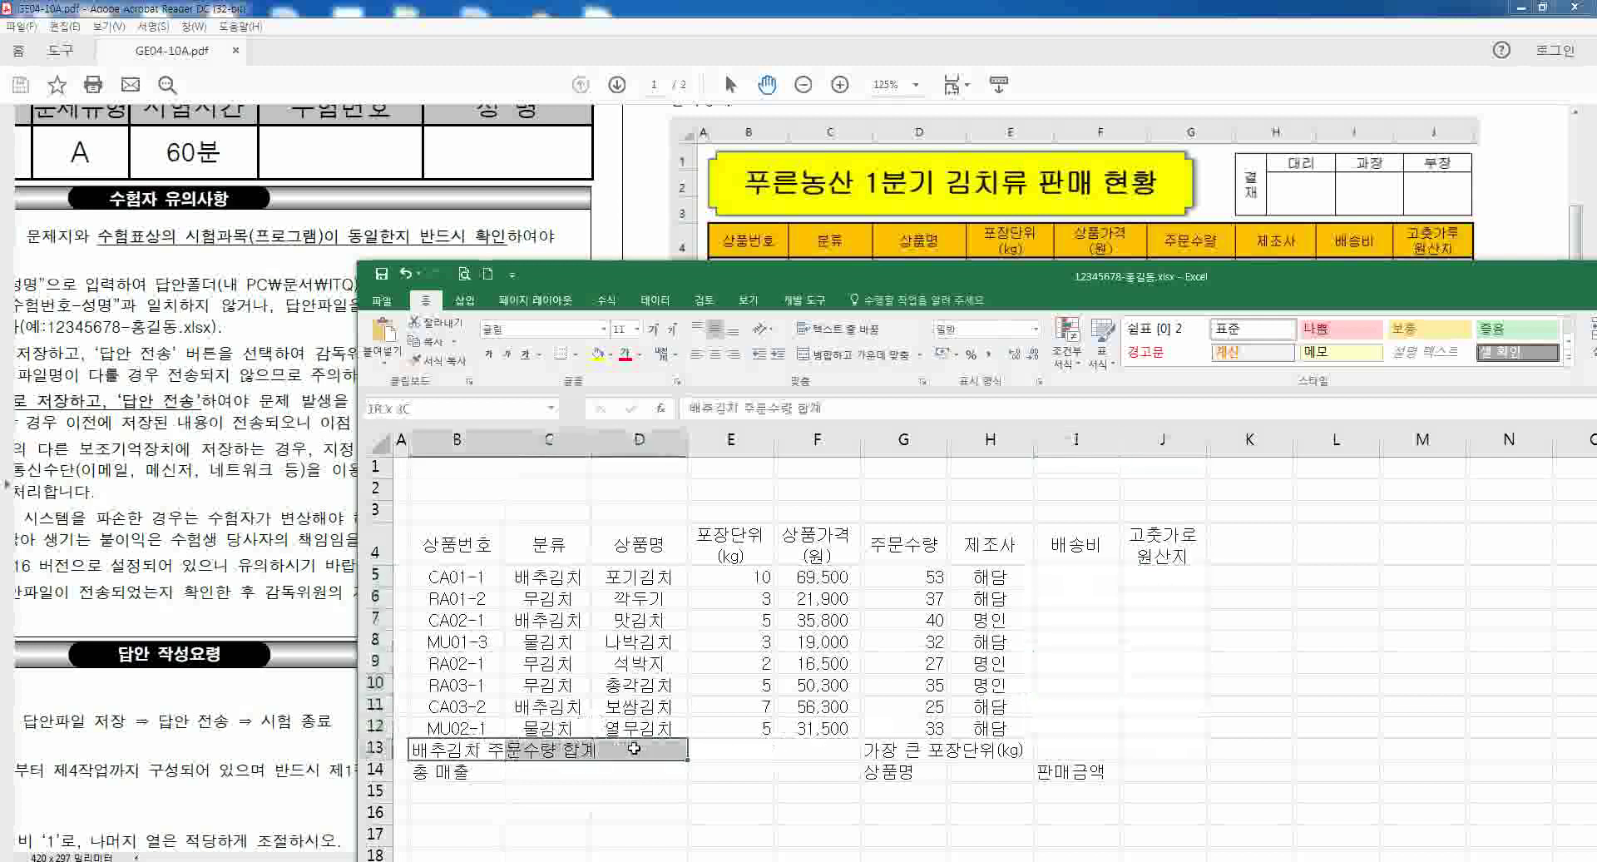
left_click_drag(840, 275, 840, 555)
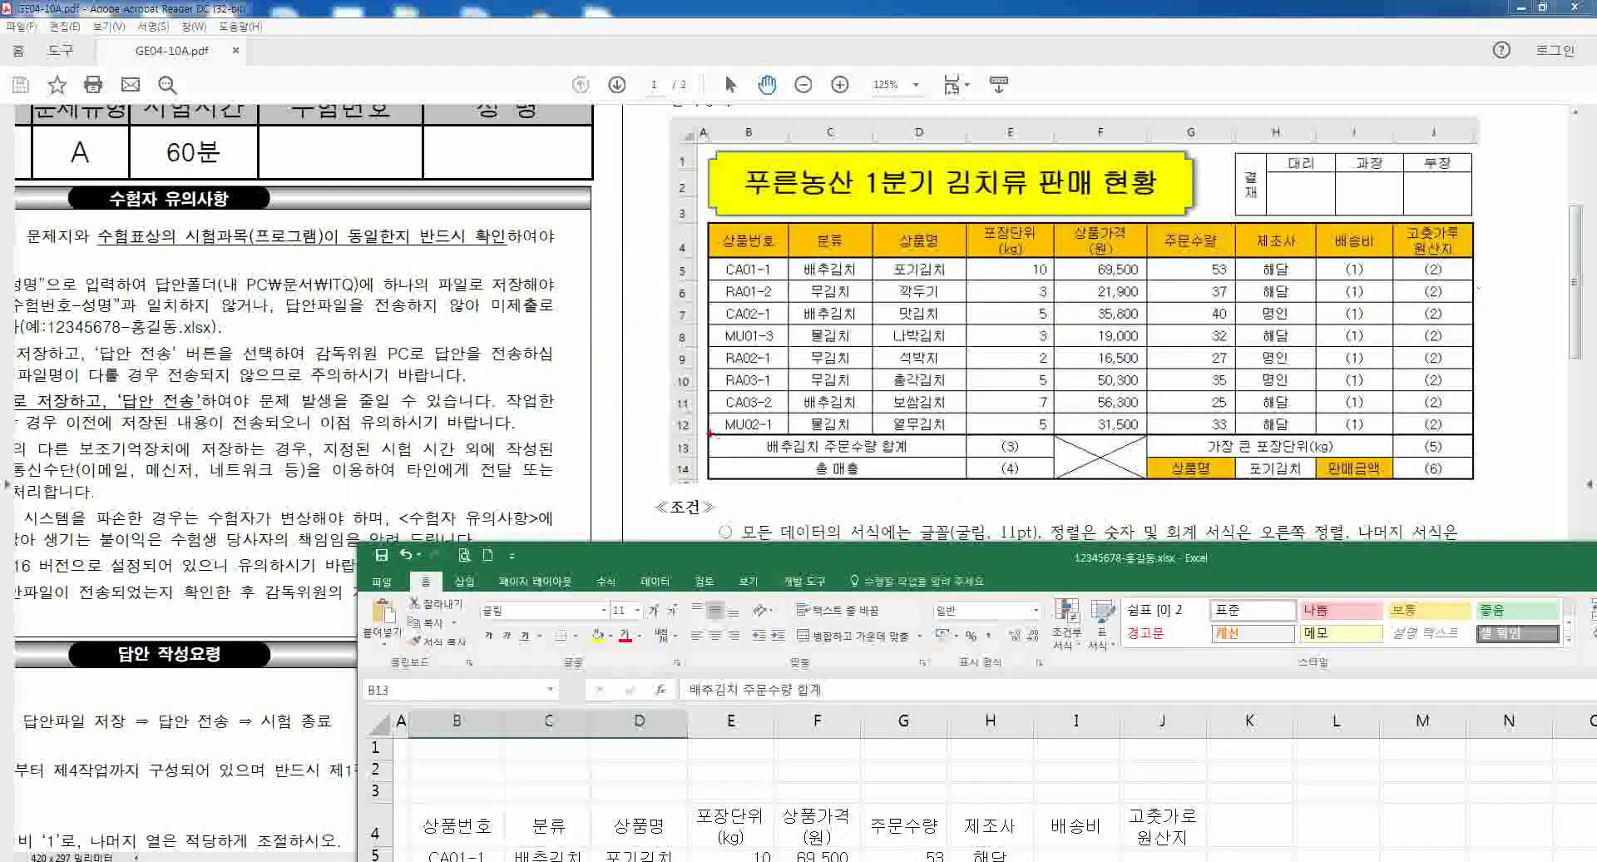
left_click_drag(709, 433, 963, 456)
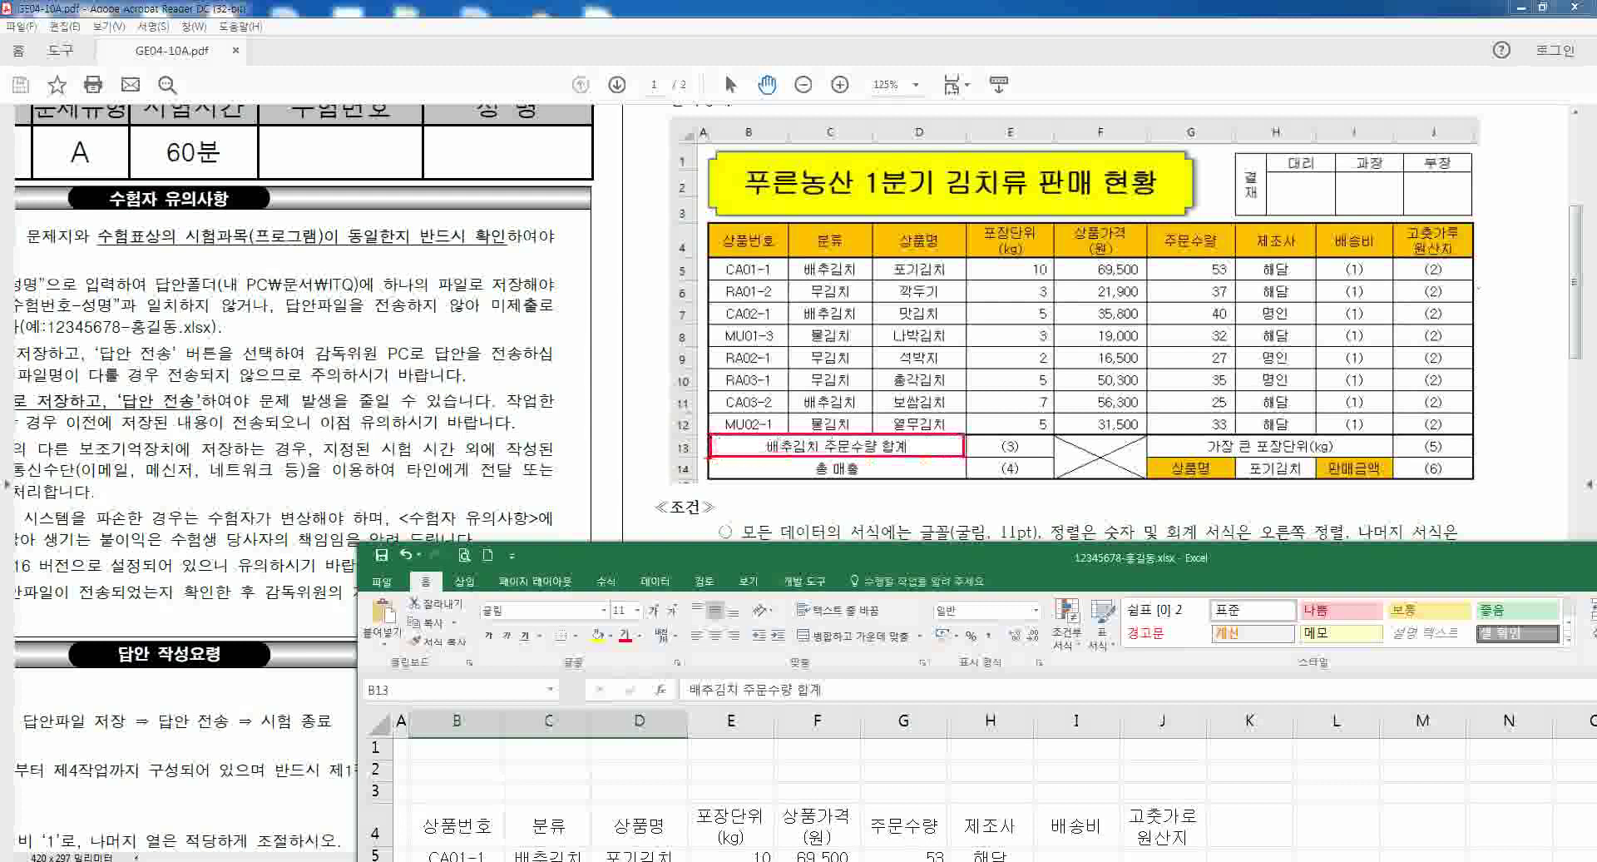
left_click_drag(709, 456, 970, 480)
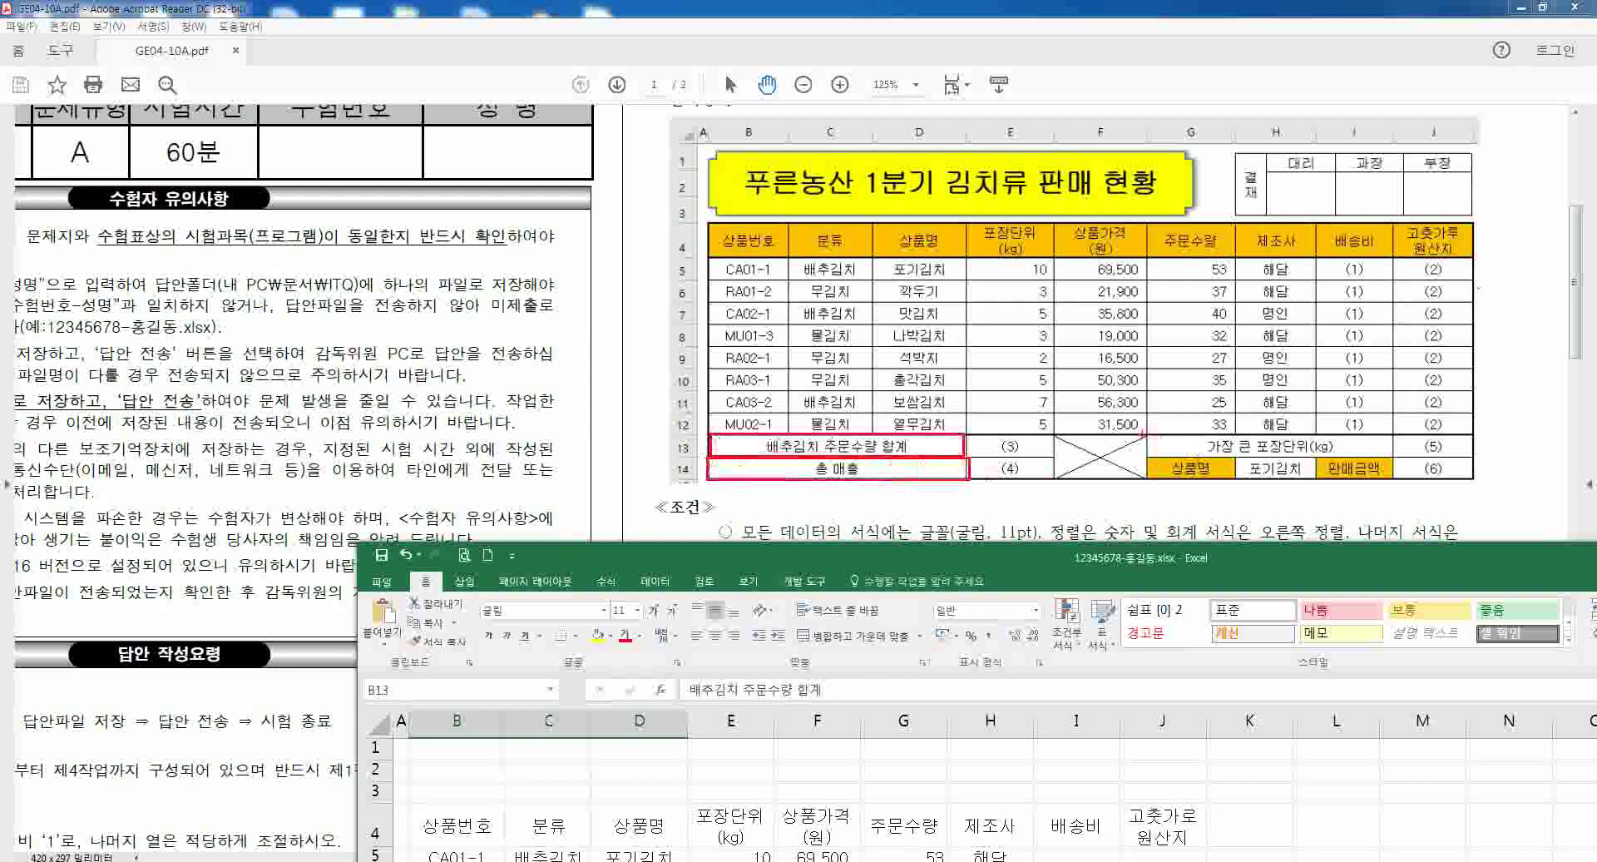
left_click_drag(1143, 434, 1389, 456)
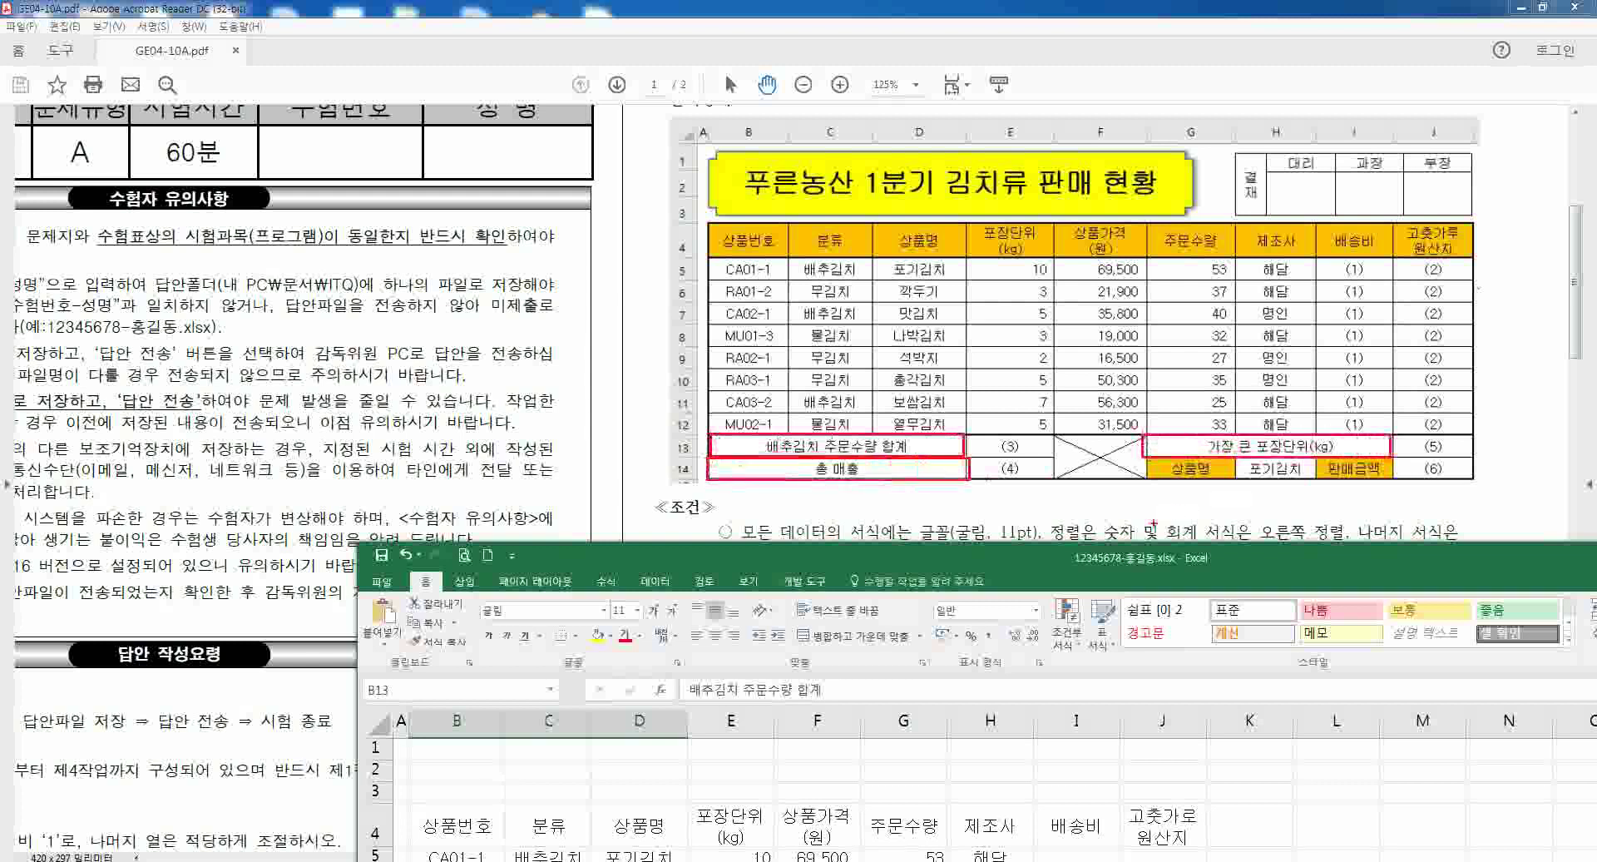
left_click_drag(766, 563, 640, 2)
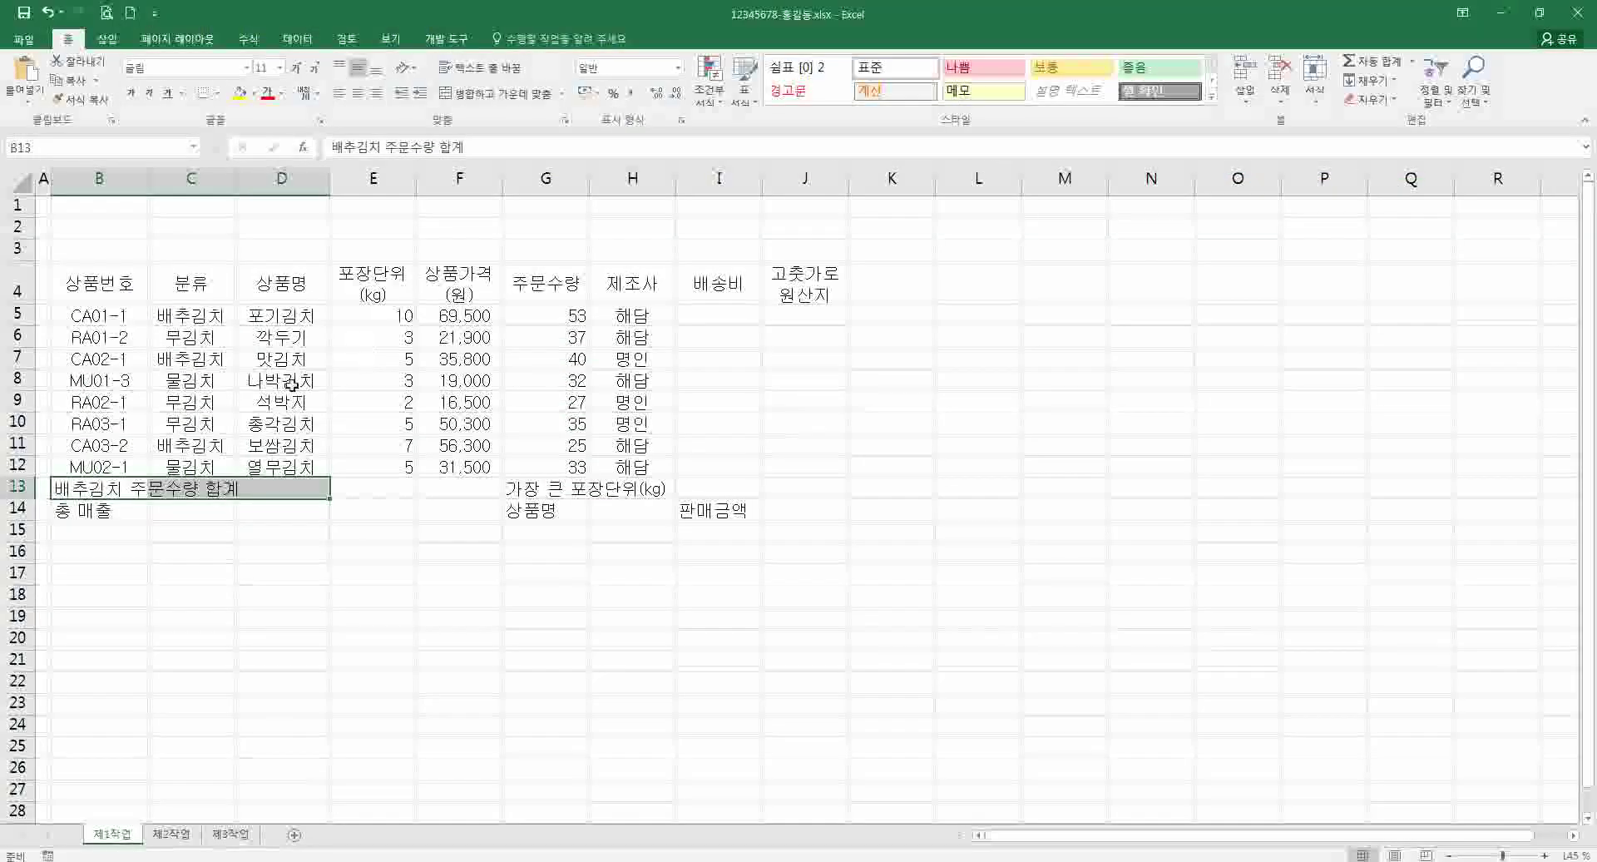
left_click_drag(126, 487, 262, 487)
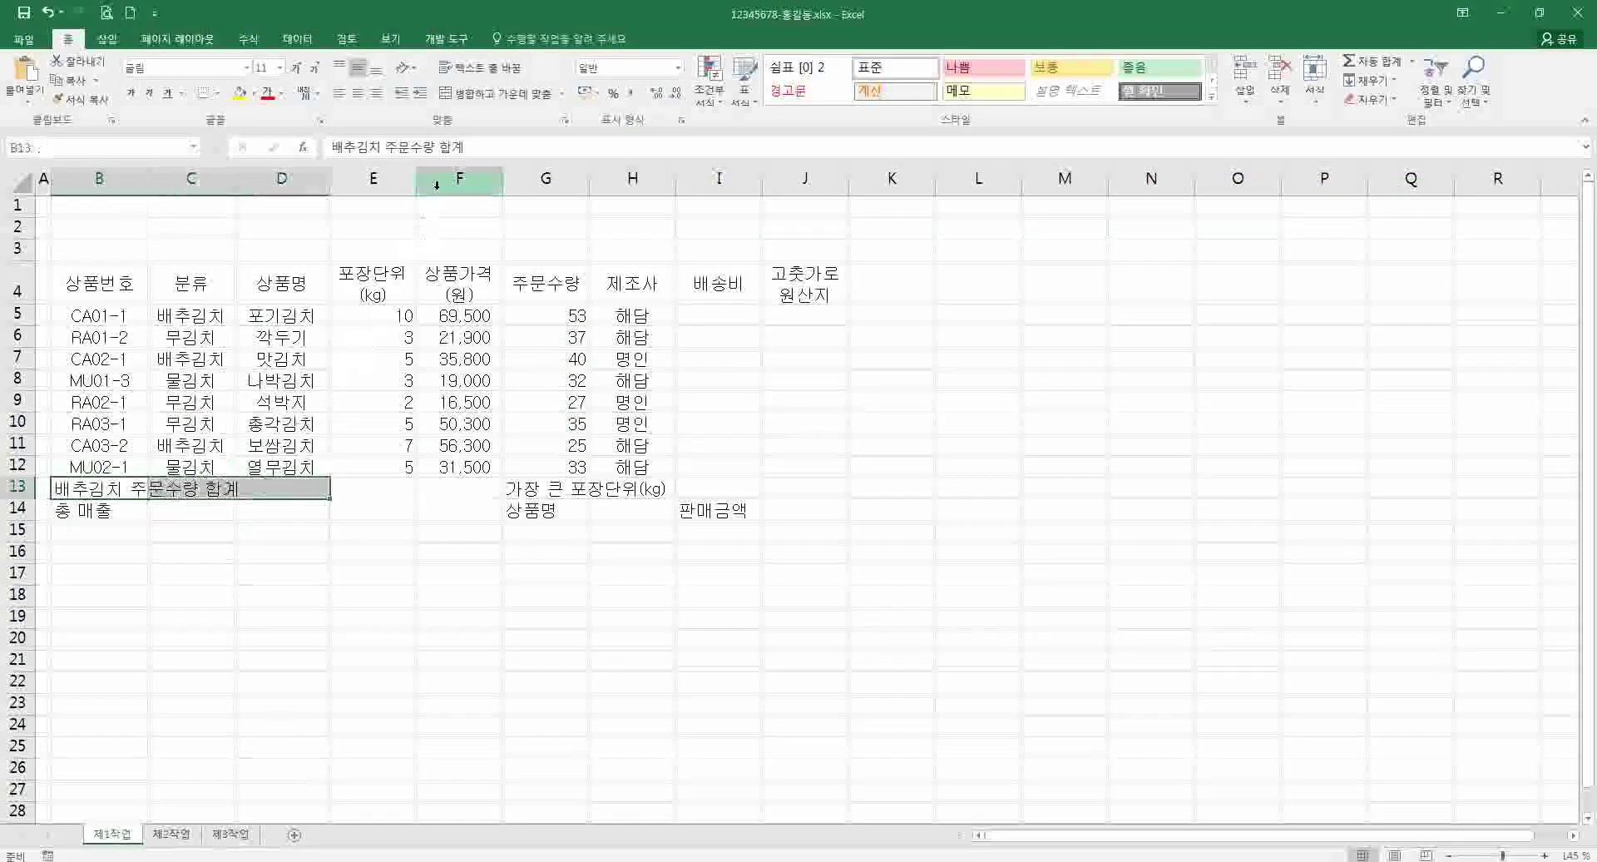
left_click(455, 100)
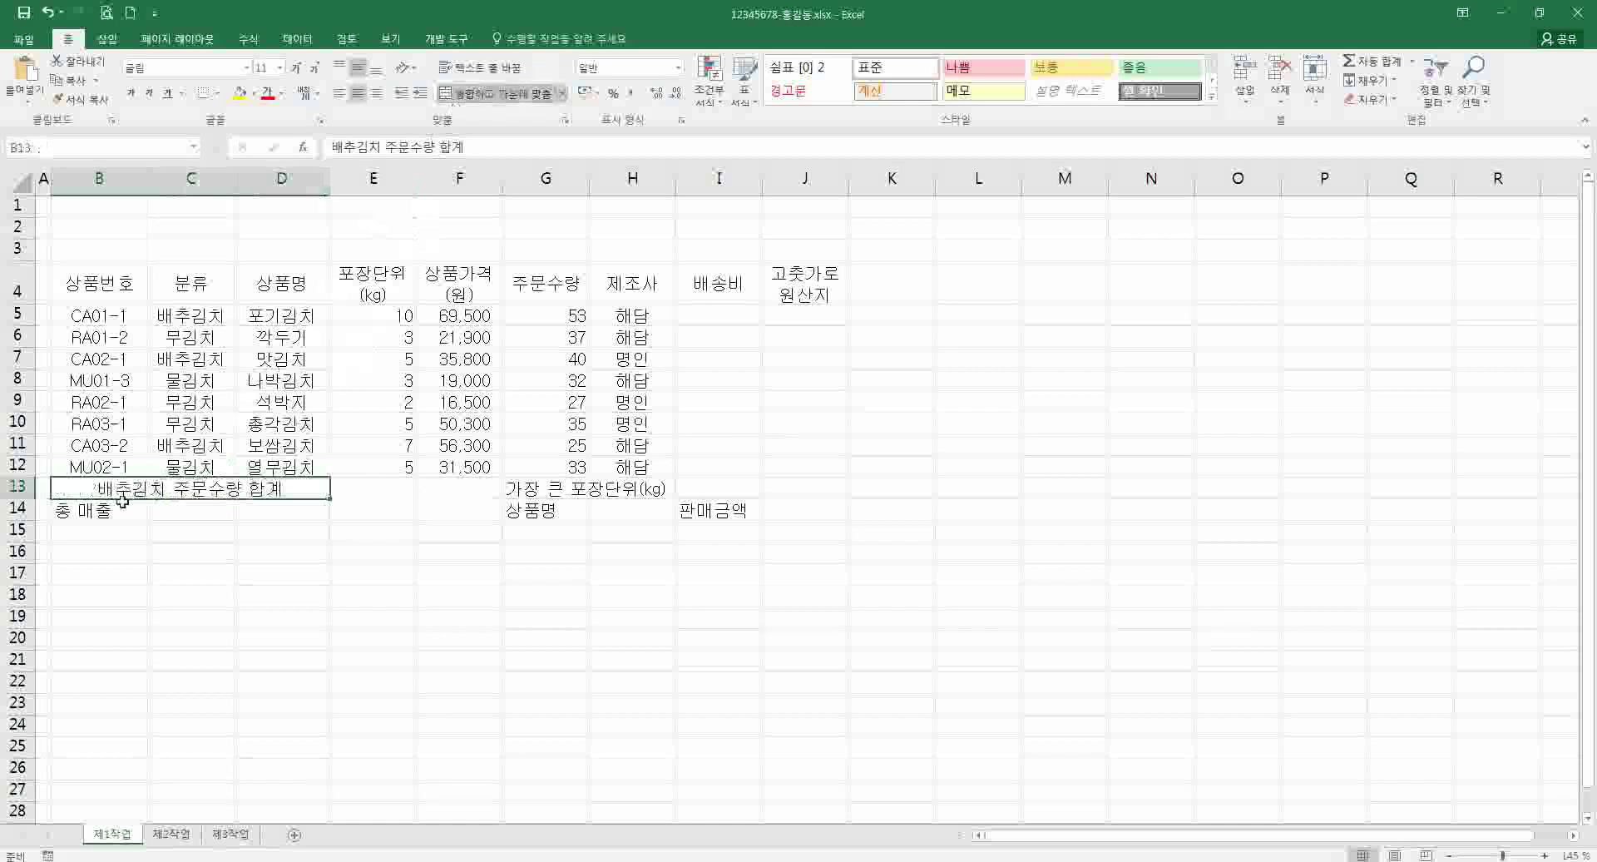
left_click_drag(112, 509, 282, 511)
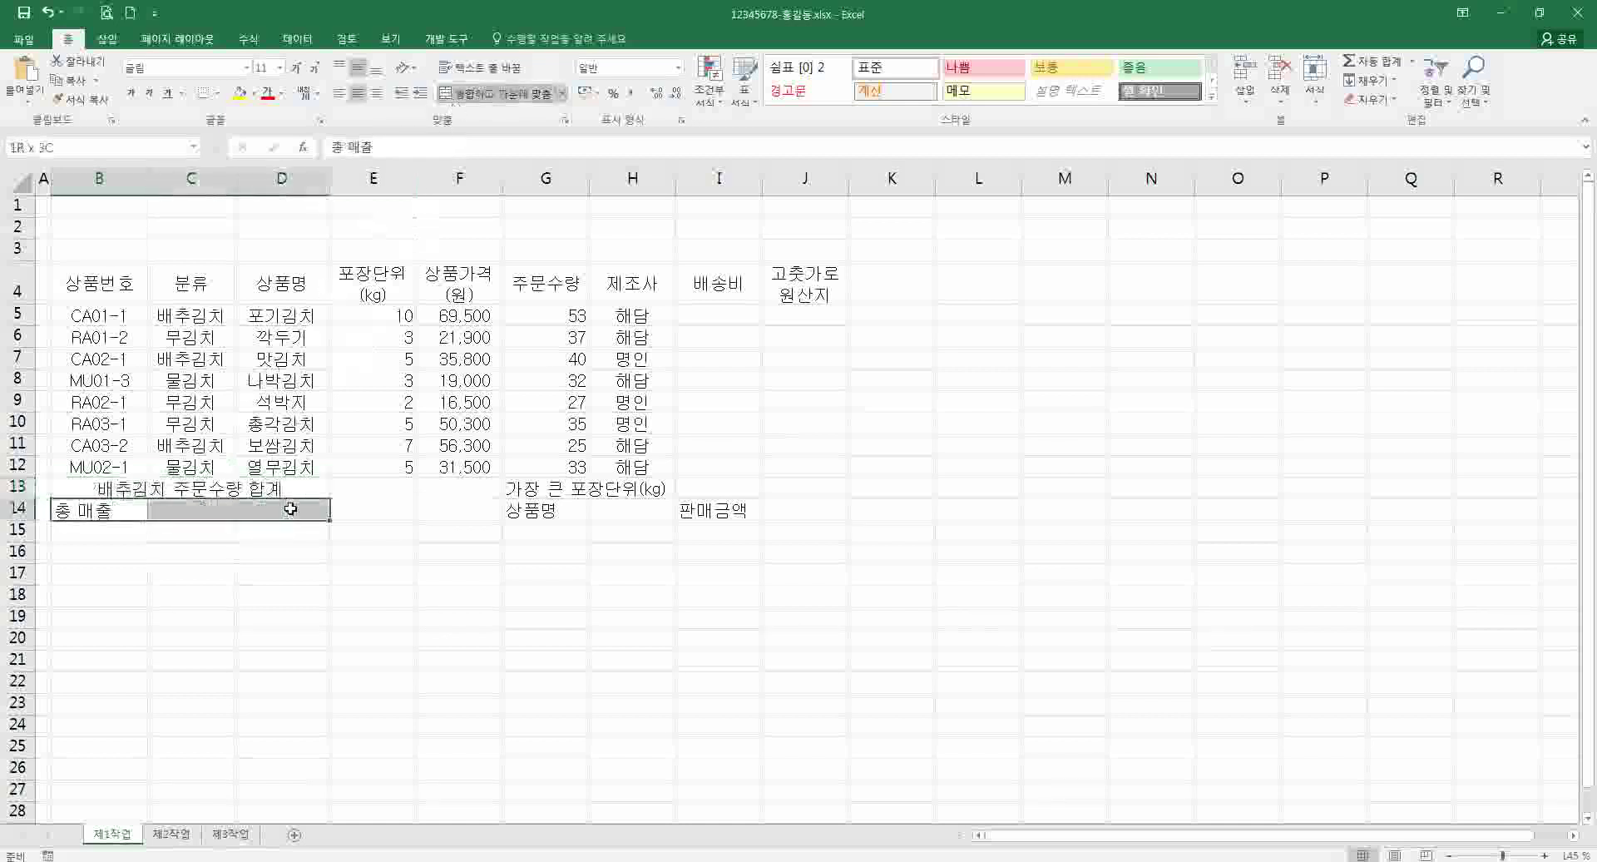
left_click(477, 102)
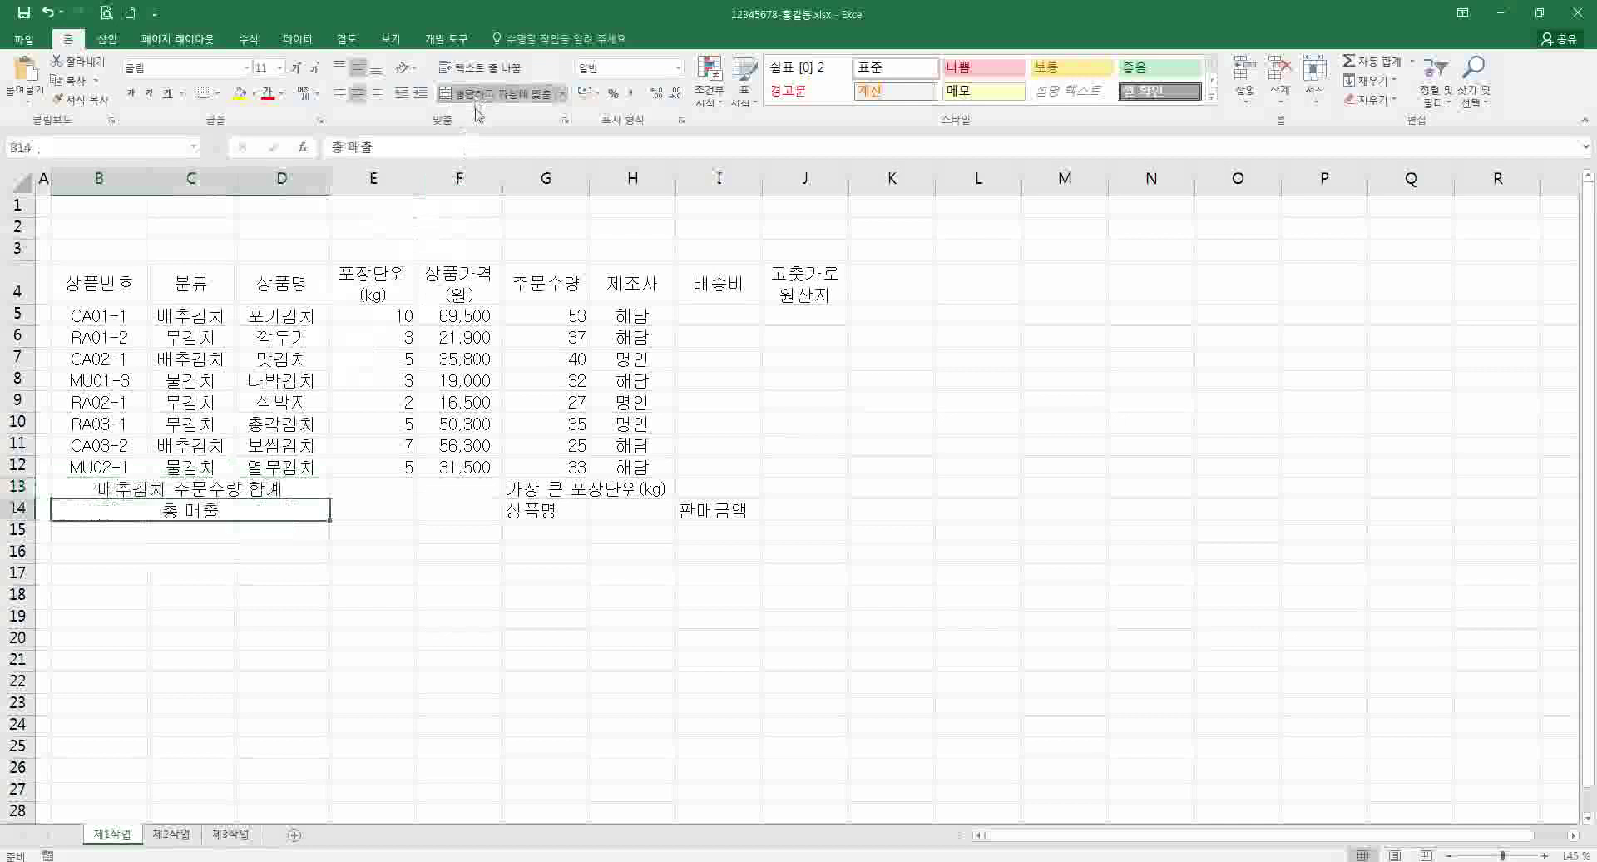
left_click(476, 100)
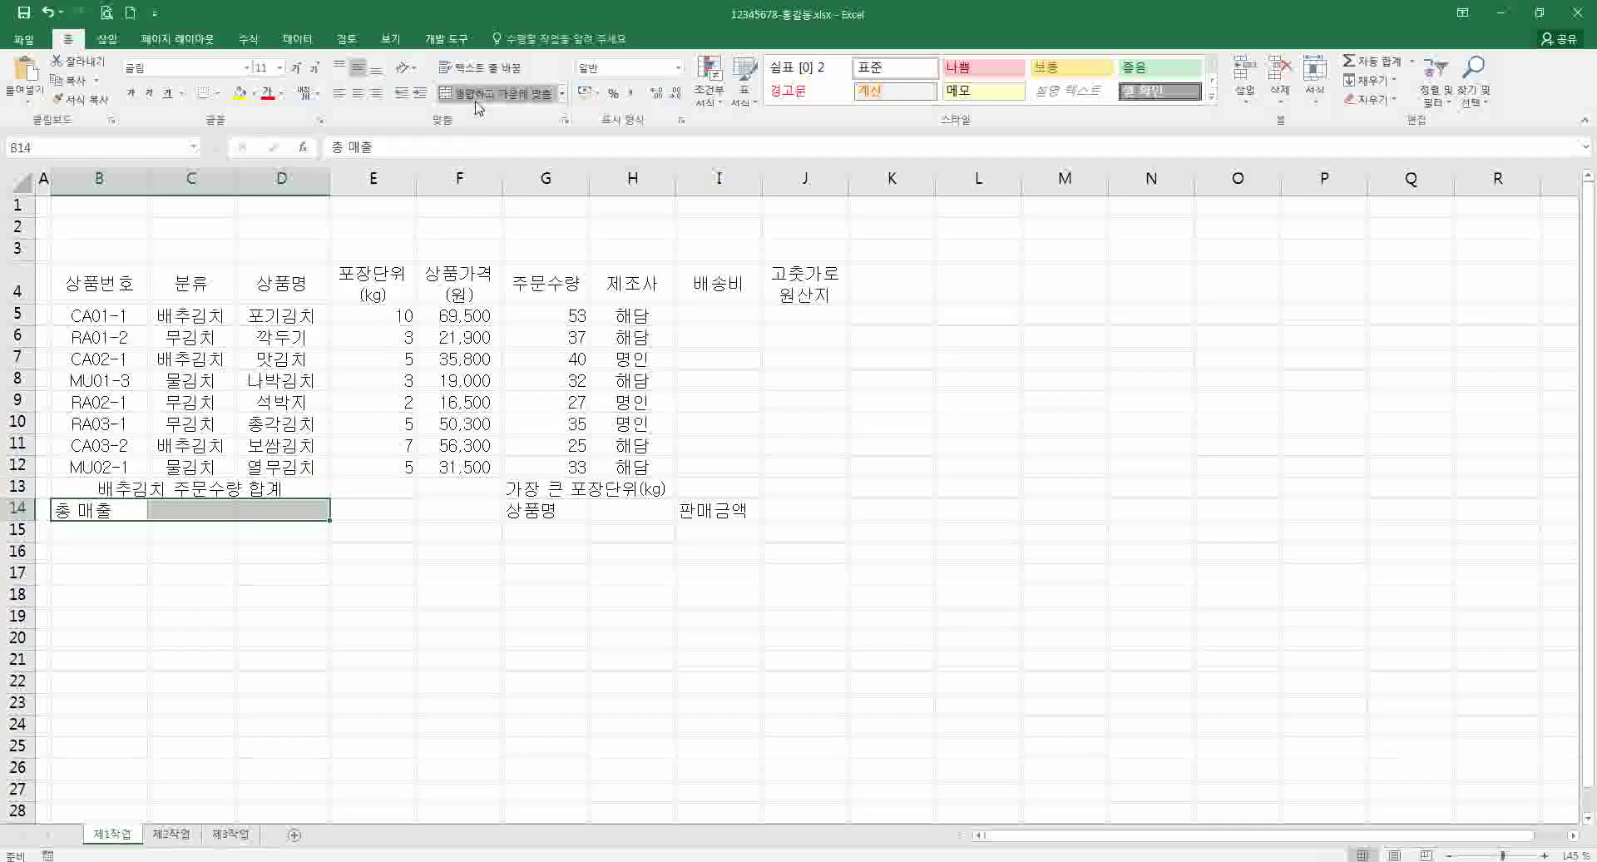
left_click(476, 100)
- Merge and center 가장 큰 포장단위(kg) across G13:I13, and center 상품명 in G14 and 판매금액 in I14
left_click_drag(545, 489, 750, 490)
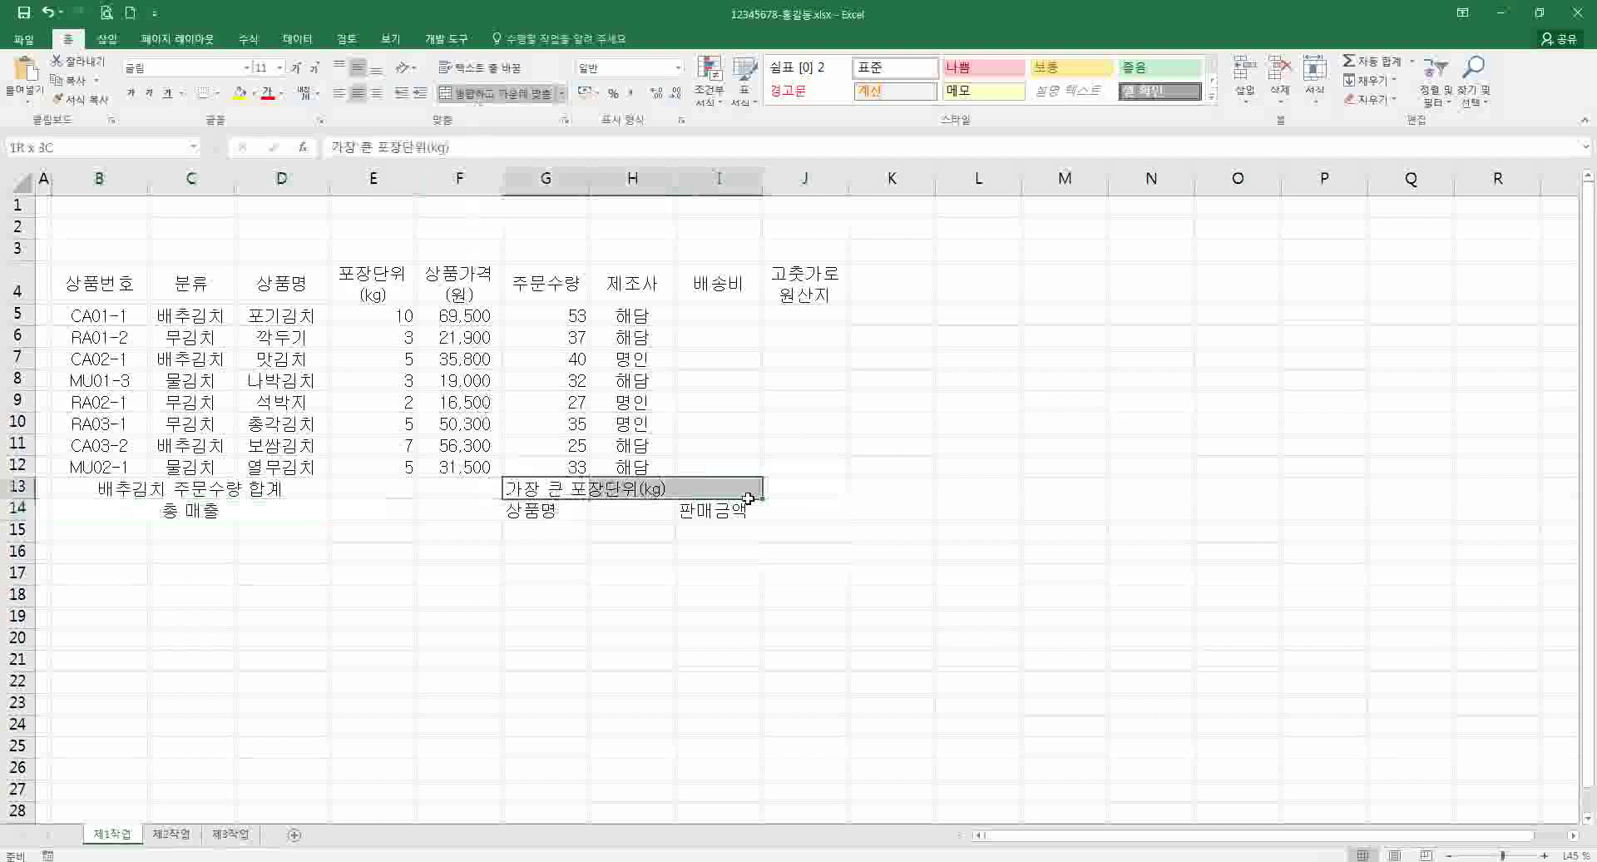
left_click(499, 95)
left_click(572, 509)
left_click(687, 508, "ctrl")
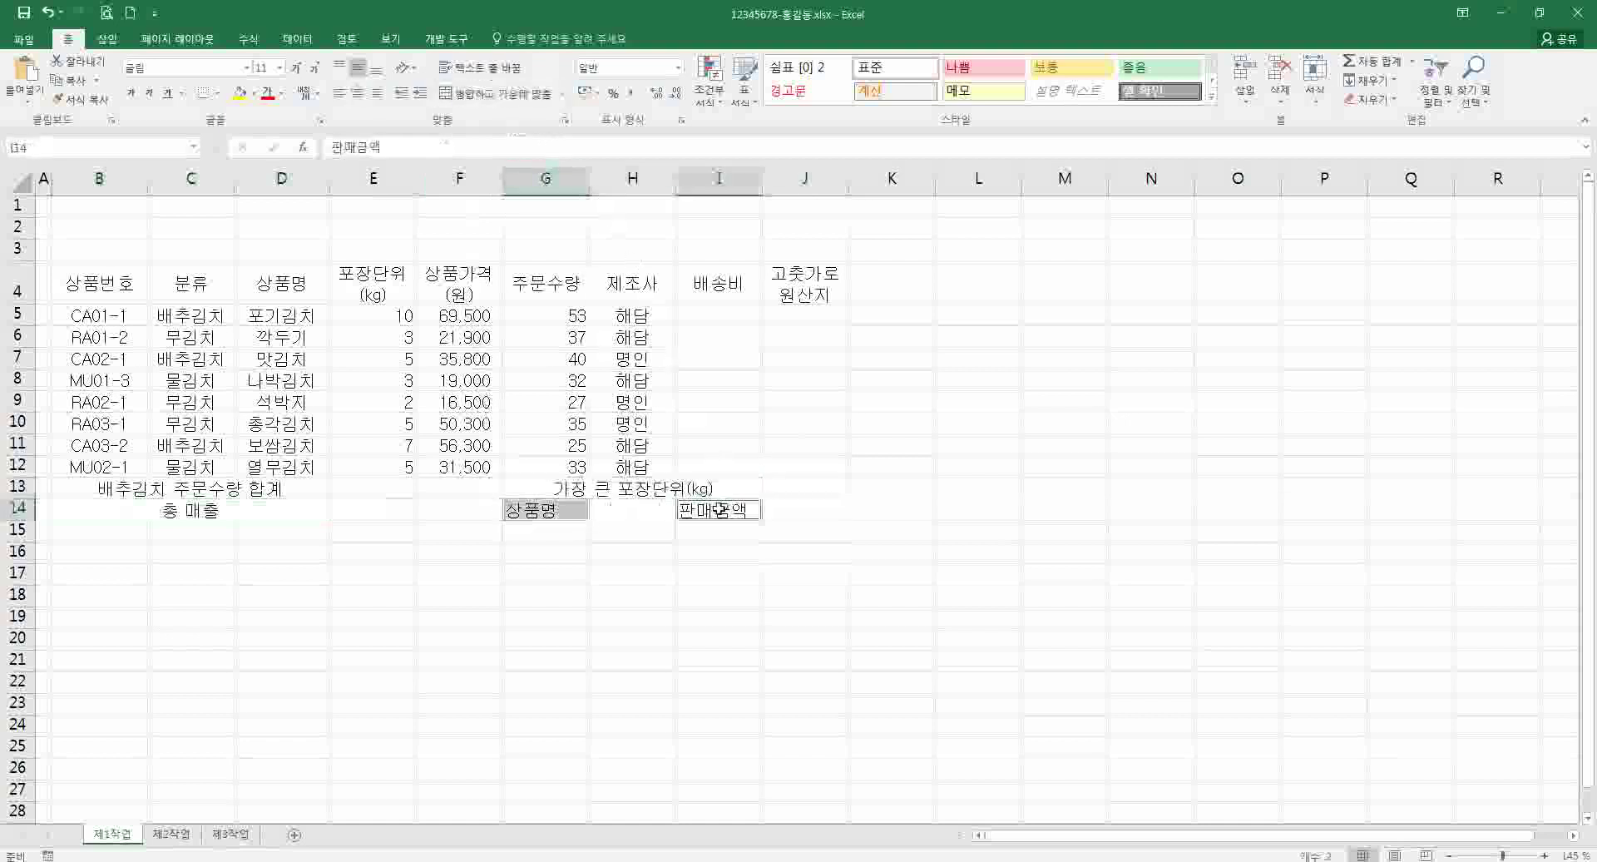
left_click(358, 93)
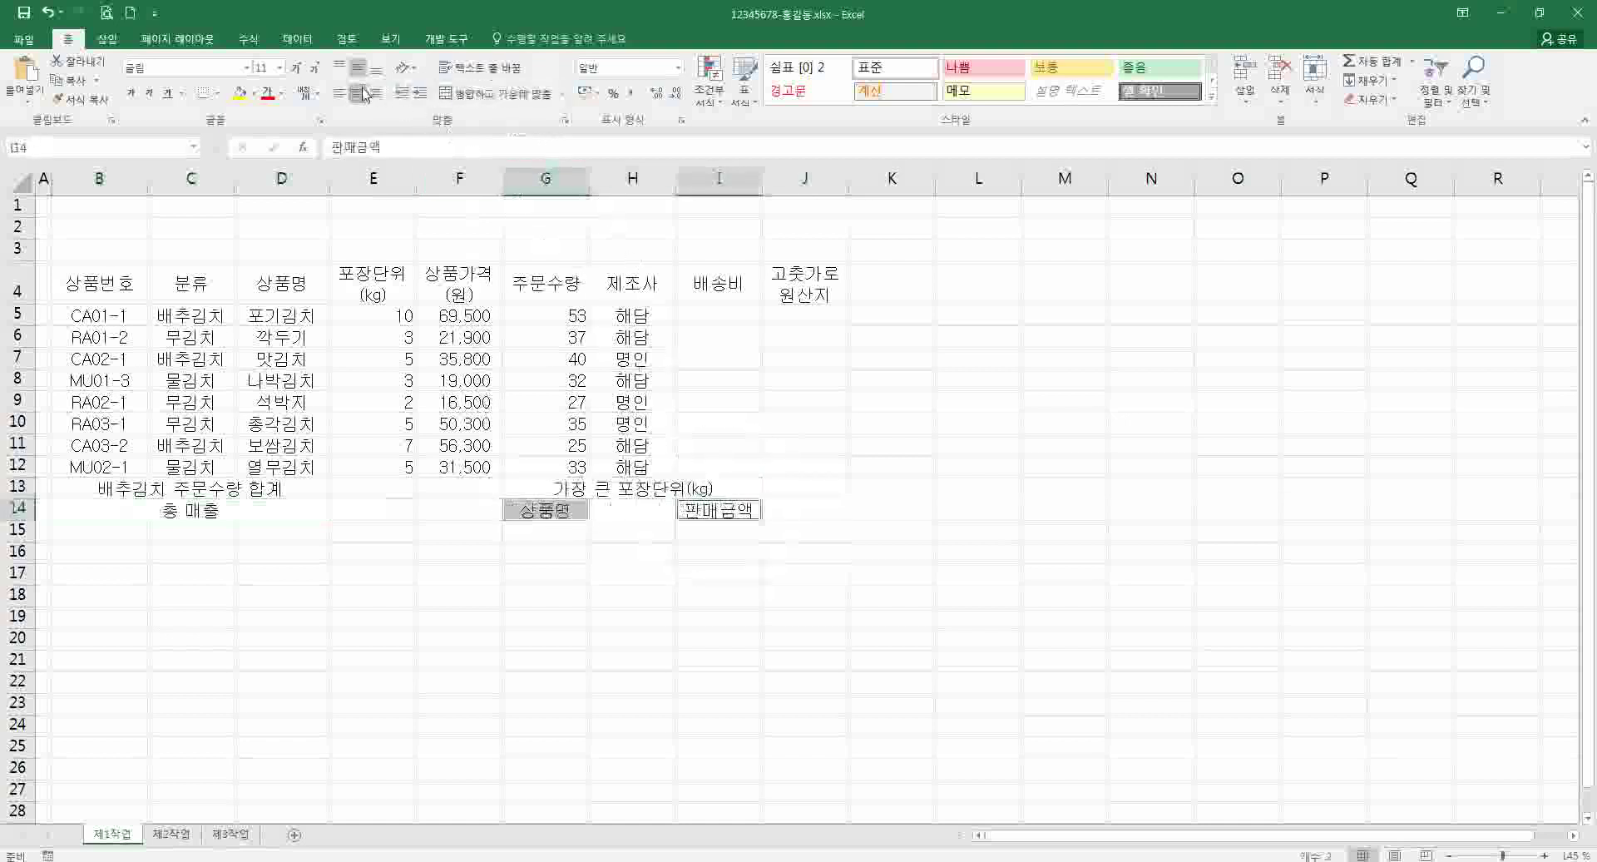
left_click(570, 511)
left_click(717, 510)
left_click(642, 512)
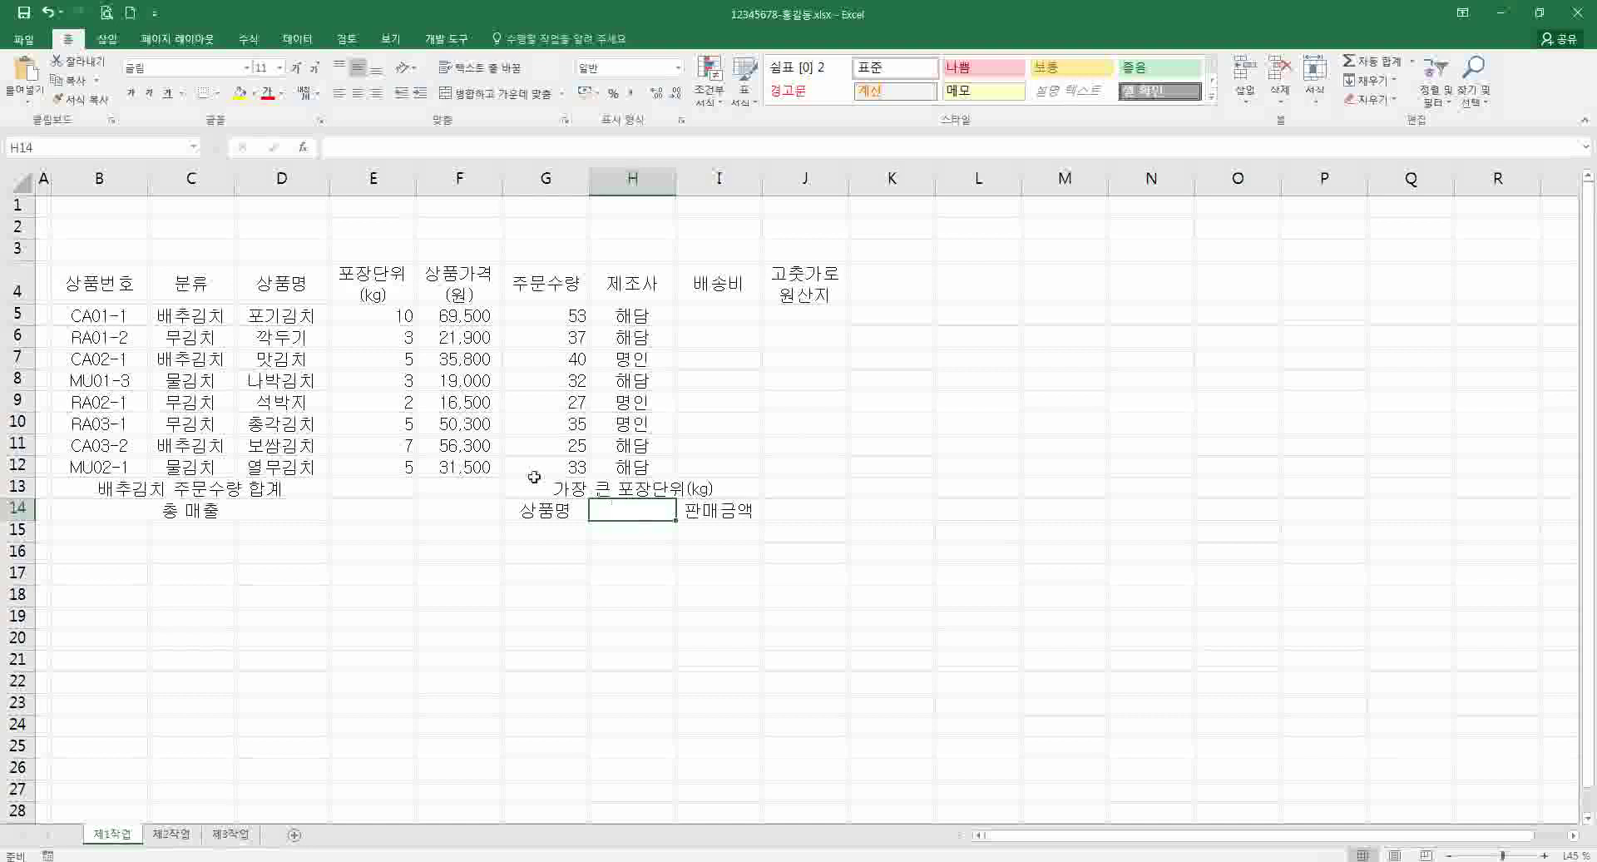
- Widen columns B to F, I and J slightly so the table's contents have more room
left_click_drag(145, 176, 562, 187)
left_click(440, 278)
left_click_drag(908, 190, 921, 189)
left_click_drag(823, 184, 836, 181)
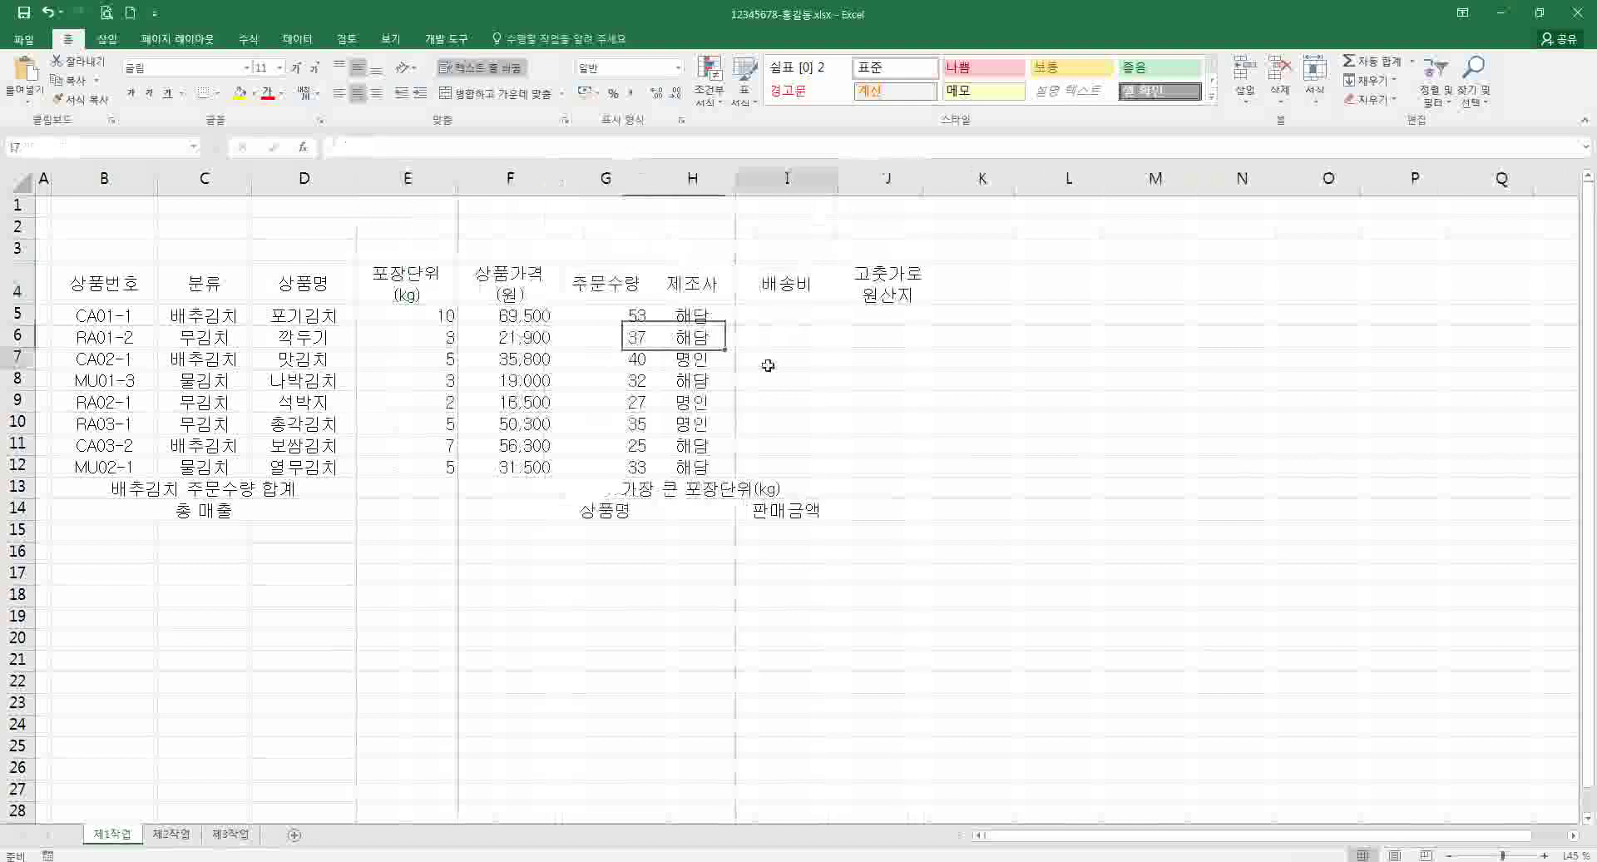
left_click(300, 488)
left_click(279, 506)
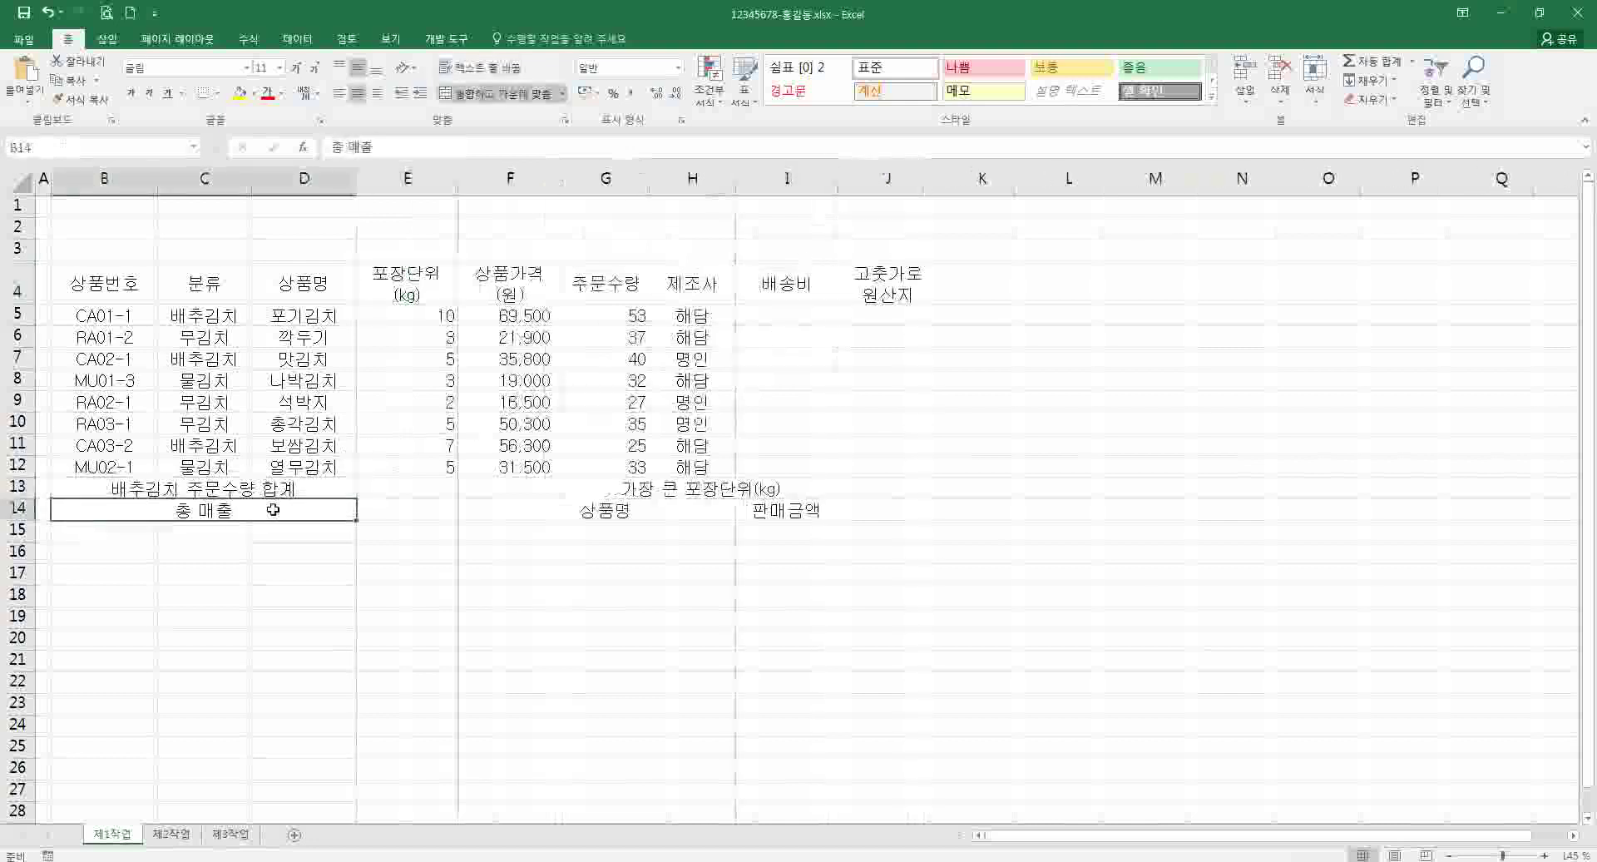
left_click(287, 453)
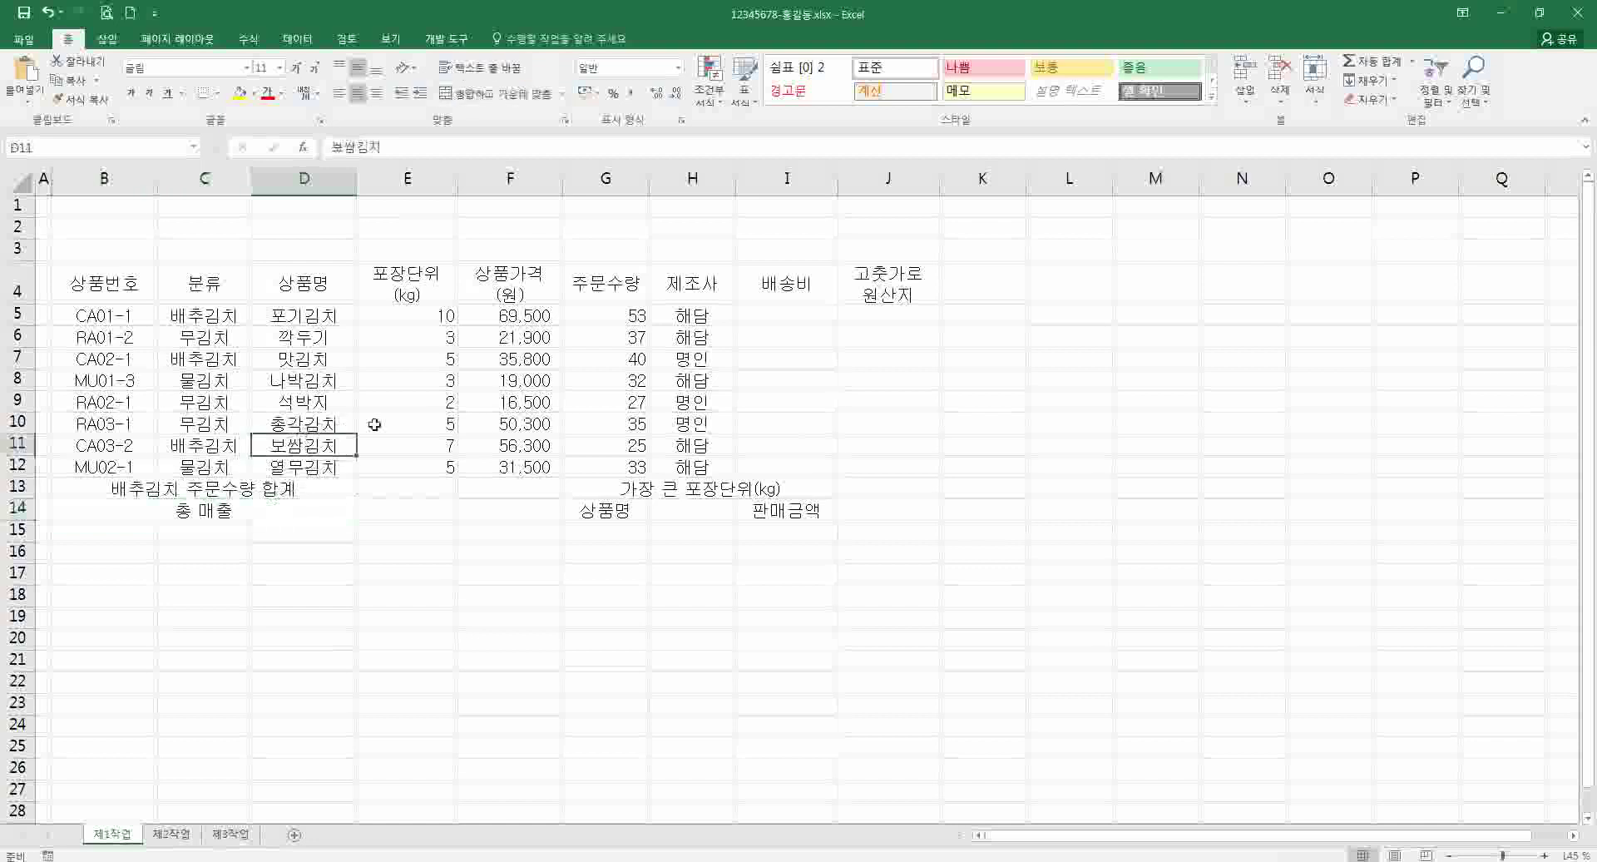
- Read the PDF's conditions on font, alignment and the orange fill for B4:J4, G14 and I14, and the conditions that follow
double_click(595, 24)
left_click(805, 16)
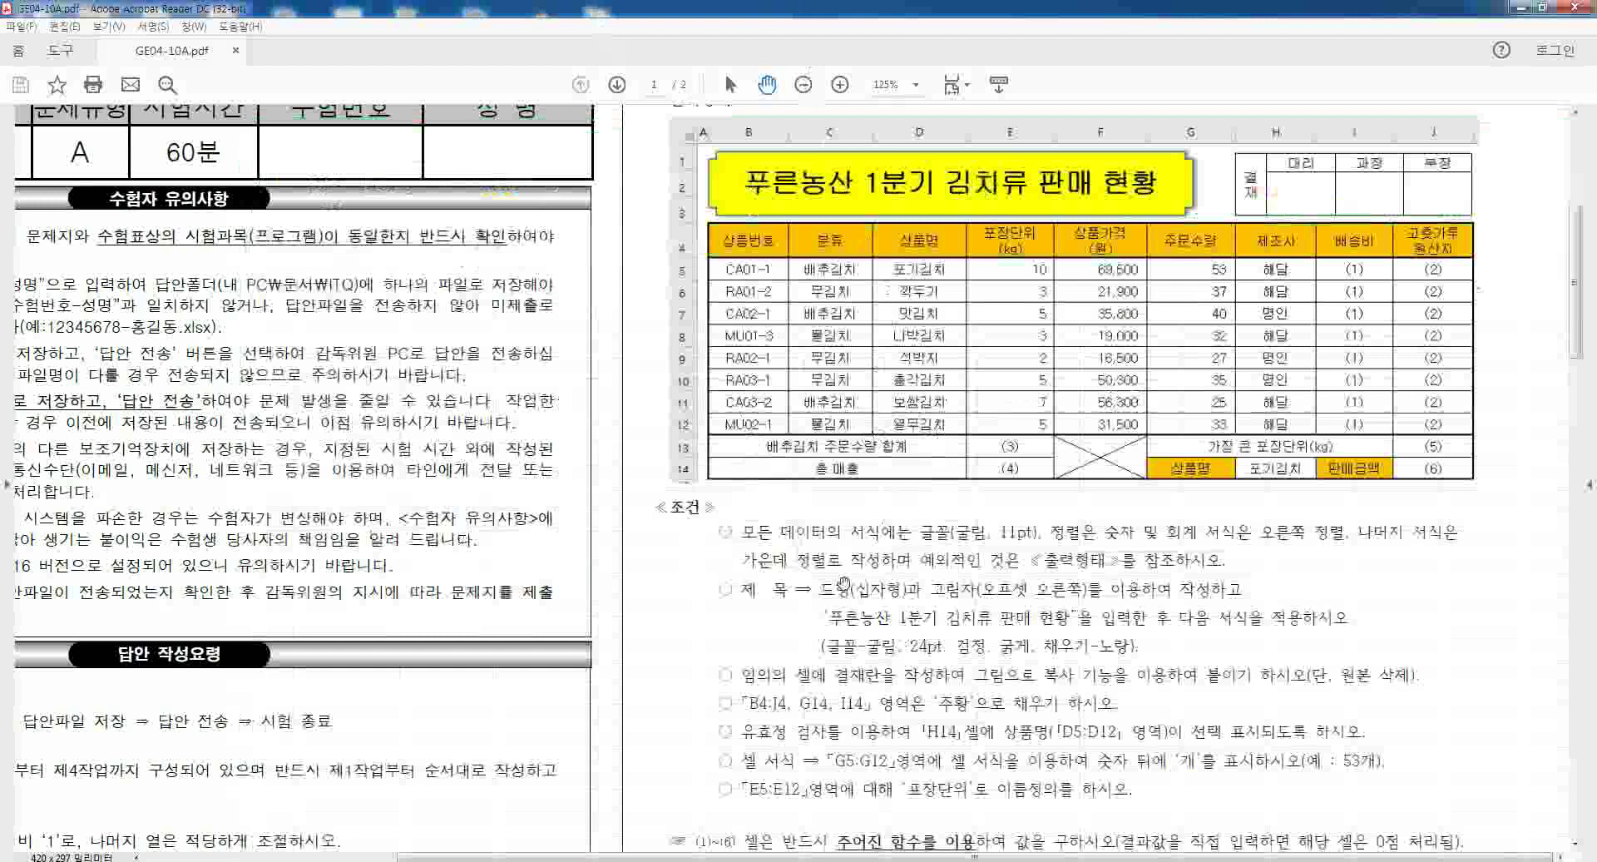
mouse_move(709, 514)
left_mouse_down()
mouse_move(882, 566)
mouse_move(1461, 572)
left_mouse_up()
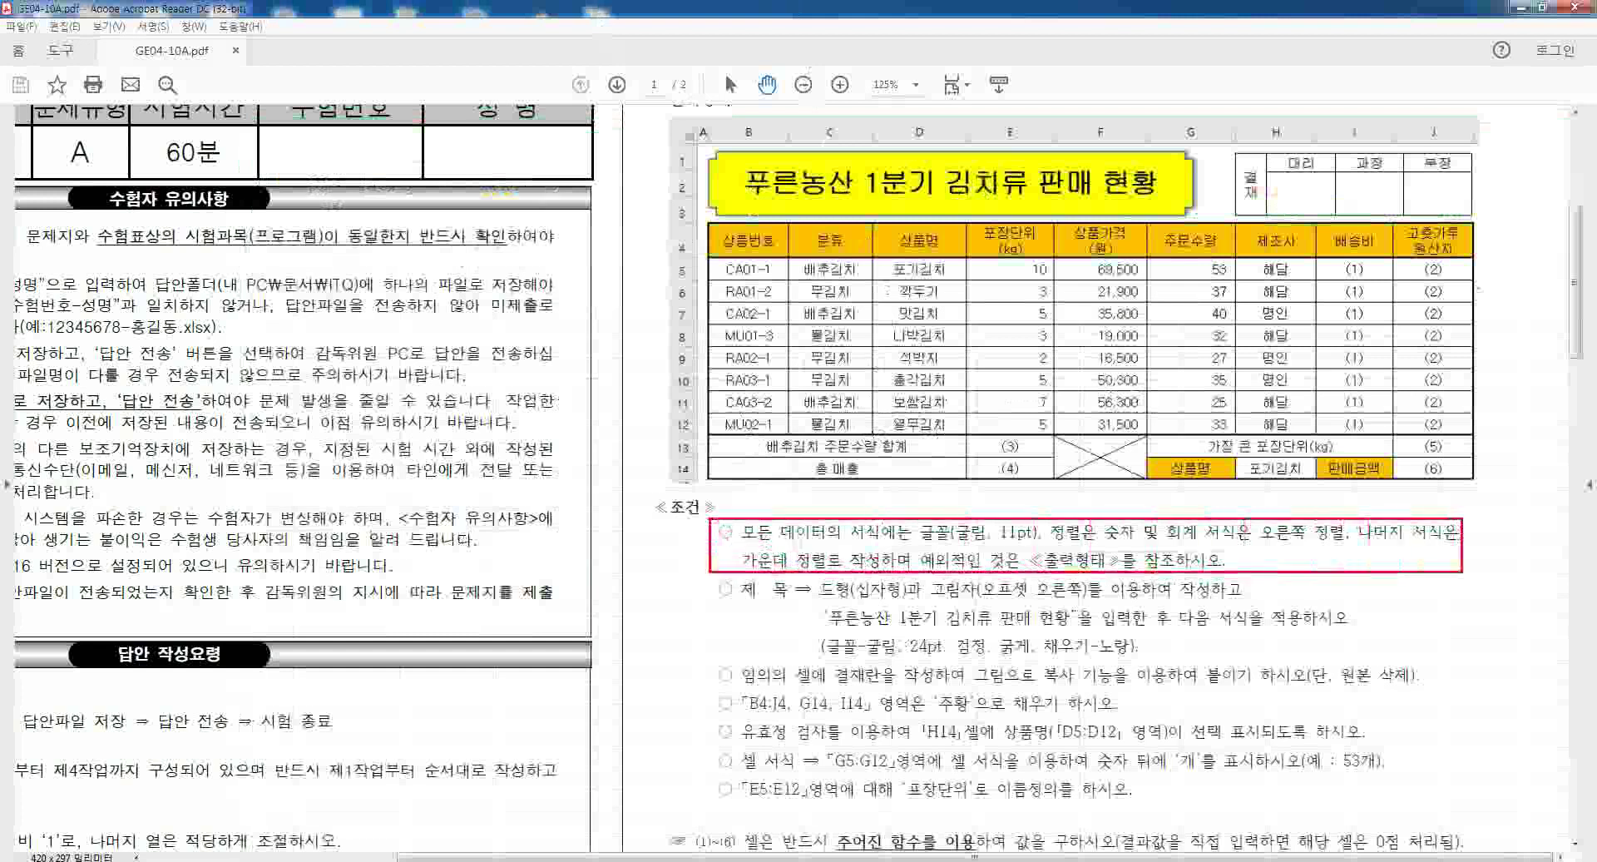
key("Escape")
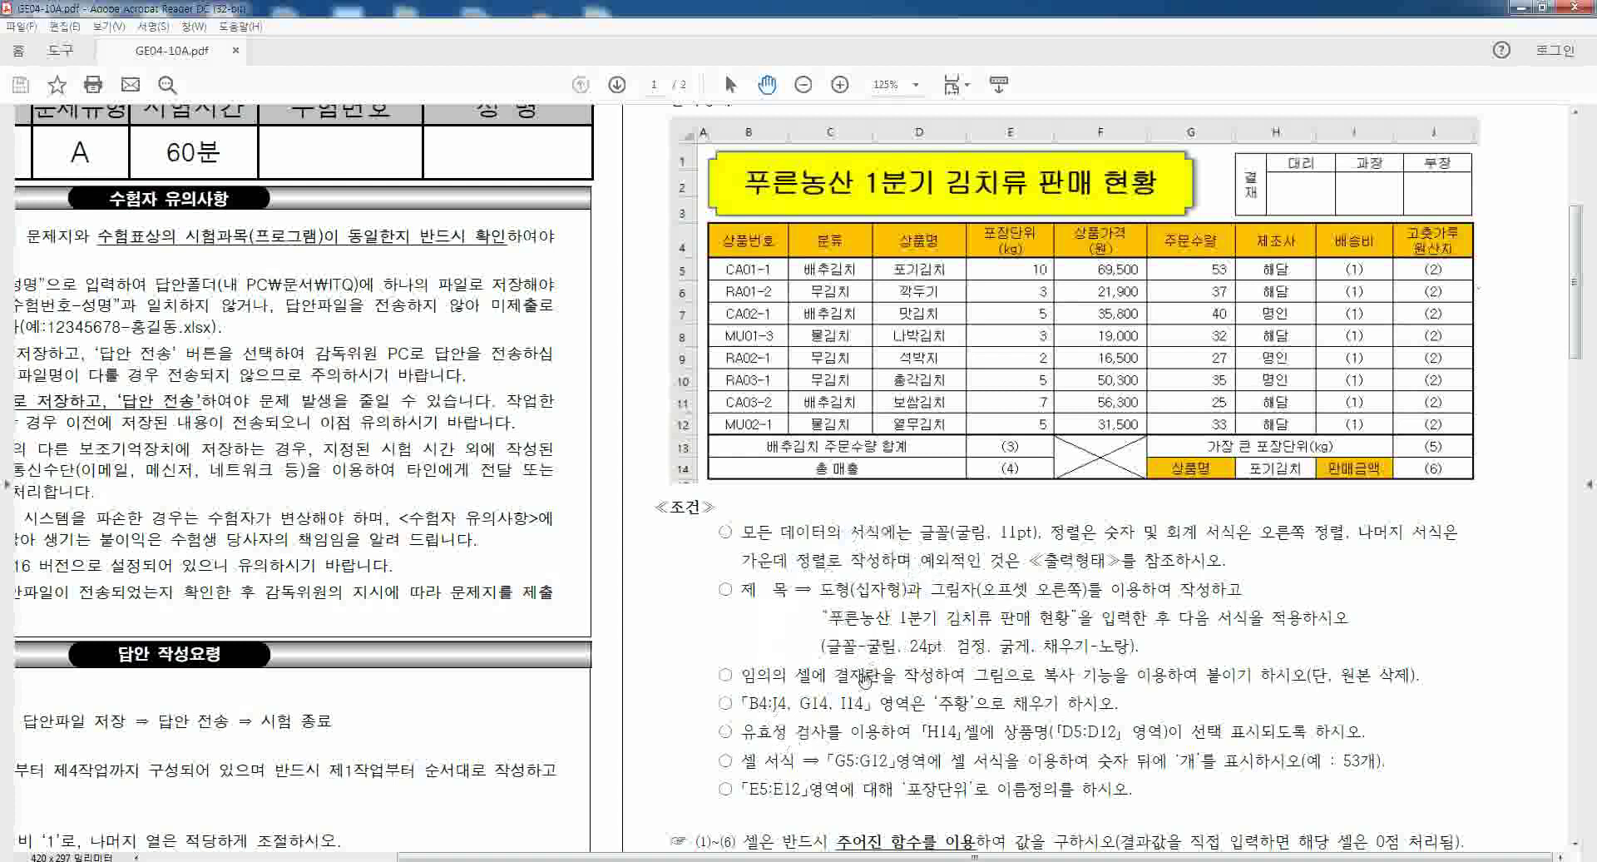
left_click_drag(713, 695, 1120, 714)
mouse_move(1141, 454)
left_mouse_down()
mouse_move(1243, 480)
mouse_move(1392, 482)
left_mouse_up()
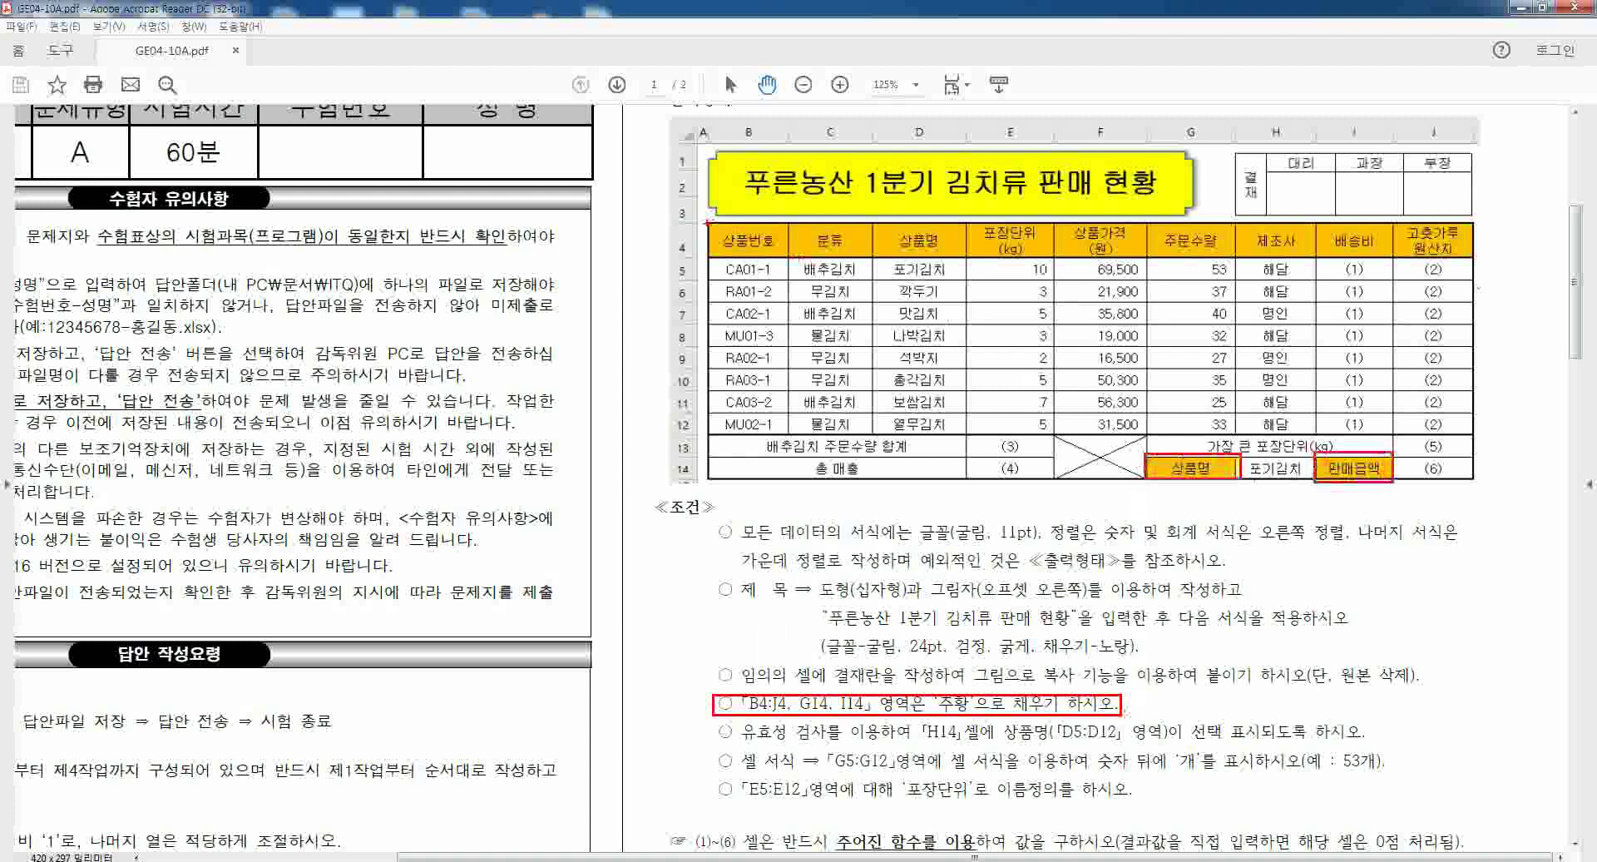
mouse_move(706, 223)
left_mouse_down()
mouse_move(1330, 275)
mouse_move(1484, 270)
mouse_move(1482, 257)
left_mouse_up()
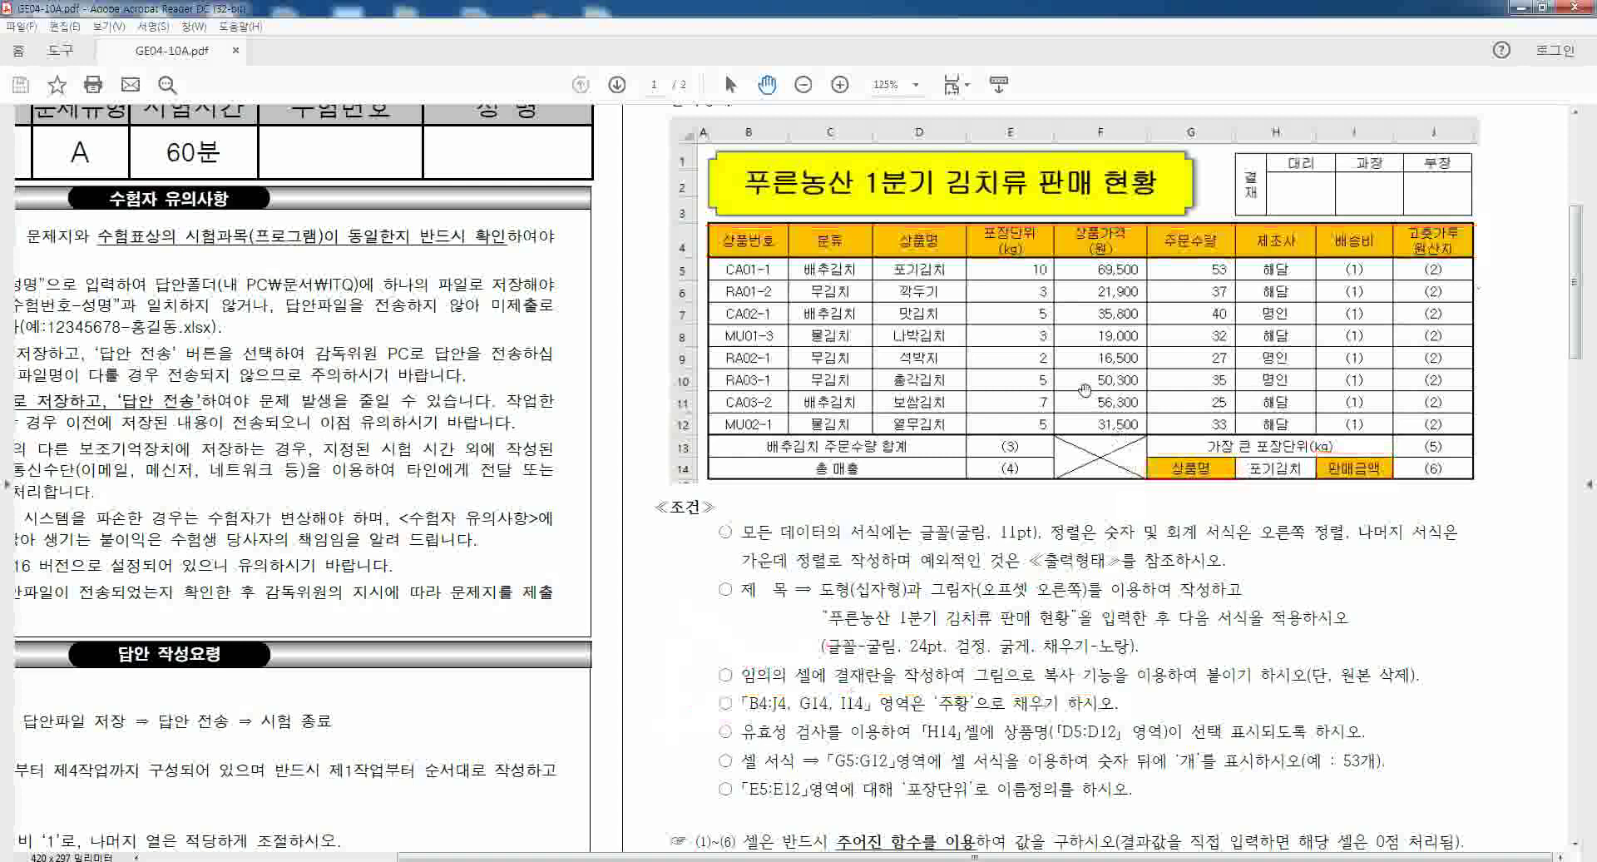
scroll(987, 423, "down", 5)
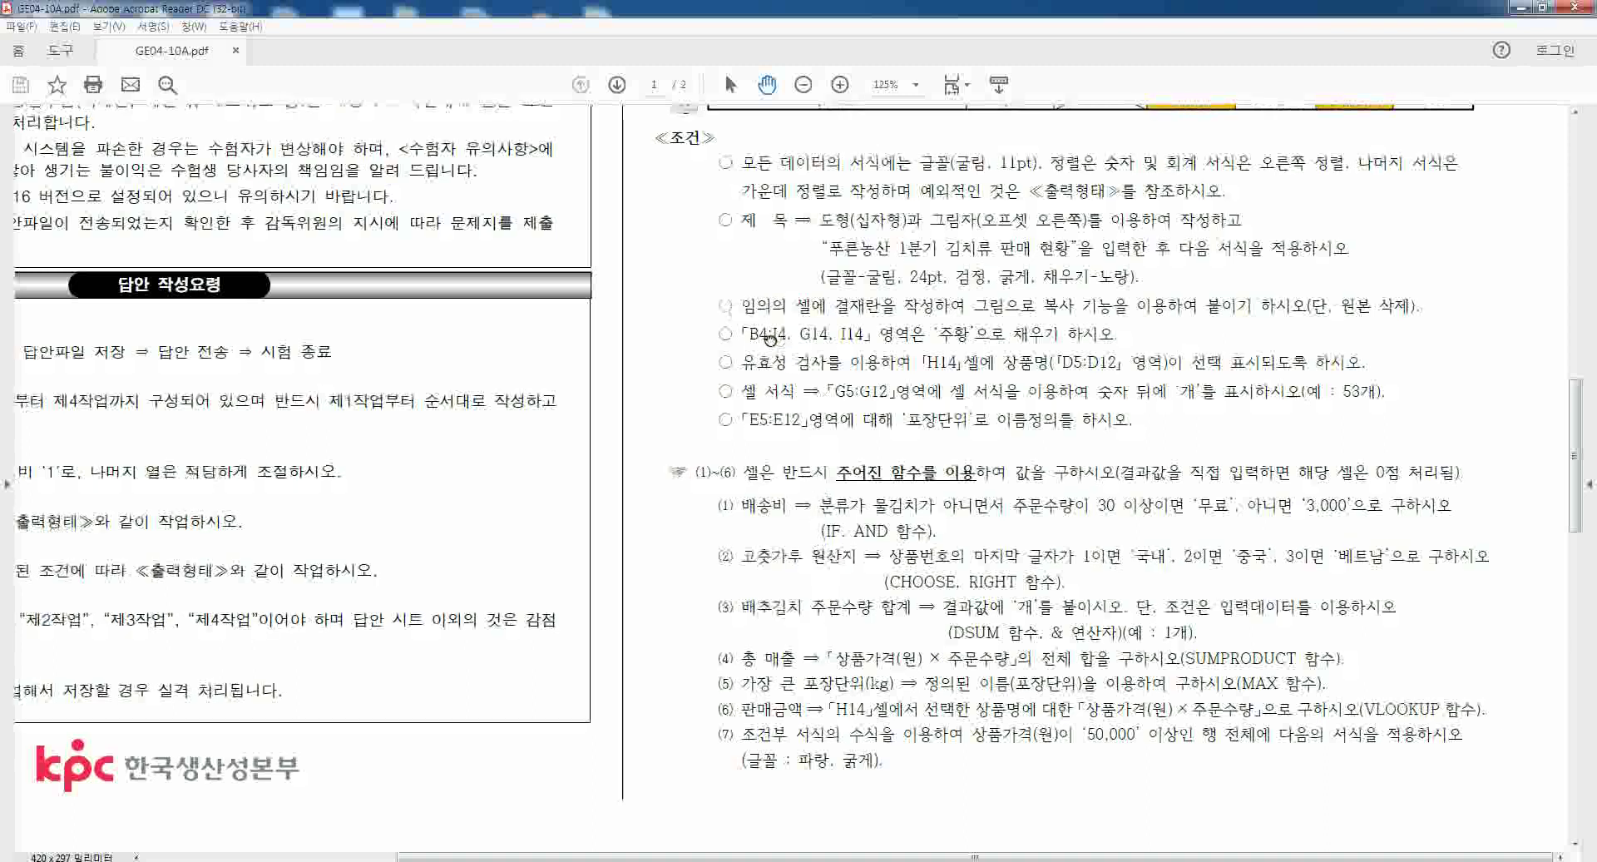
scroll(767, 391, "down", 1)
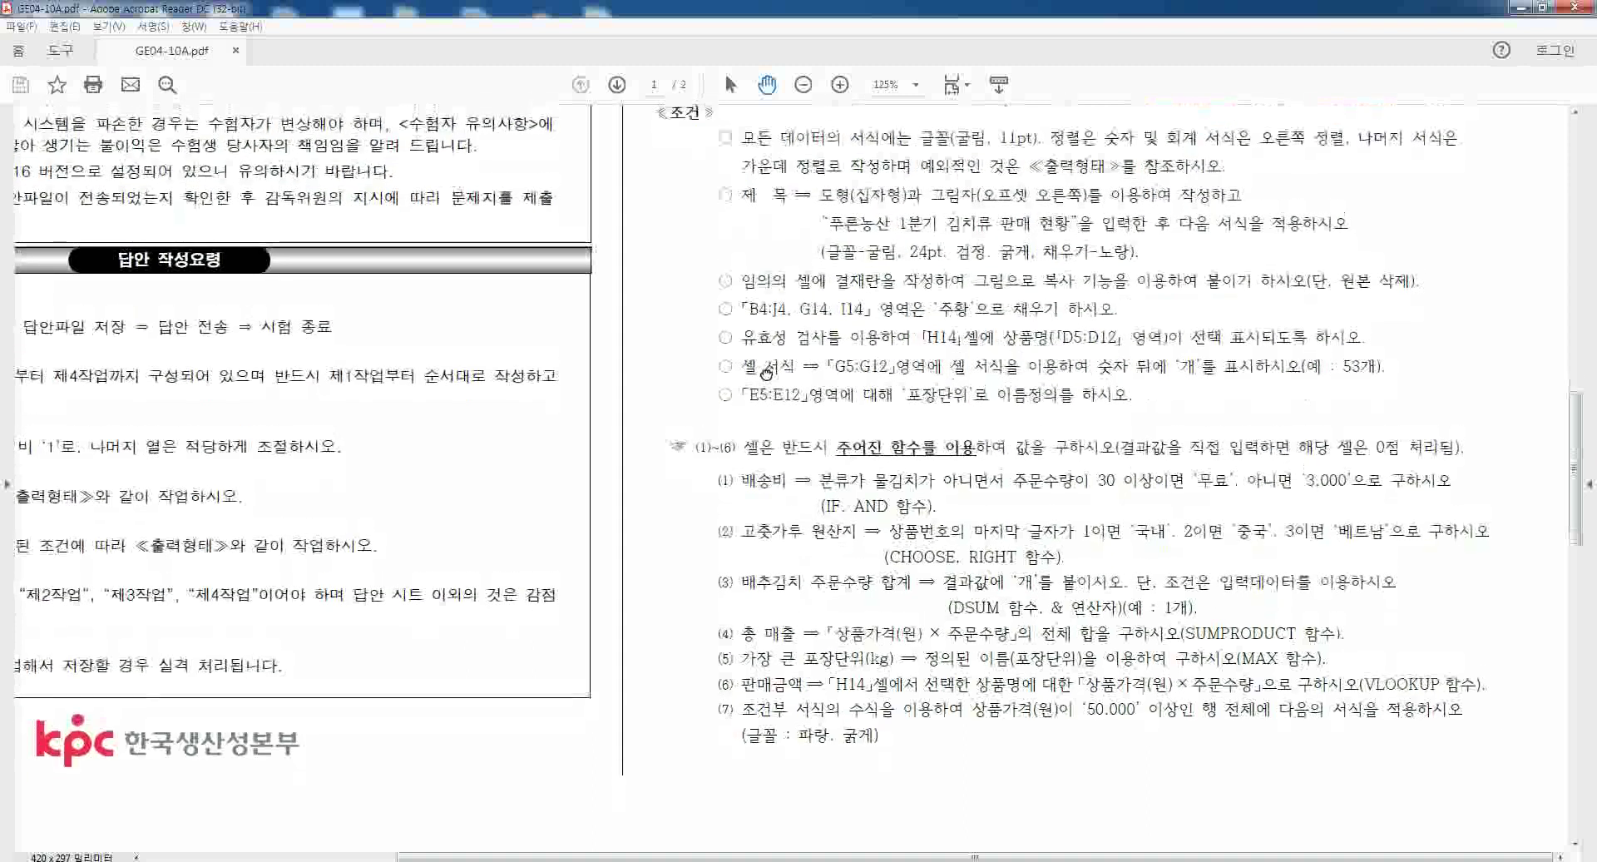
- Return to the answer workbook in Excel and merge and center the empty cells F13:F14
mouse_move(846, 860)
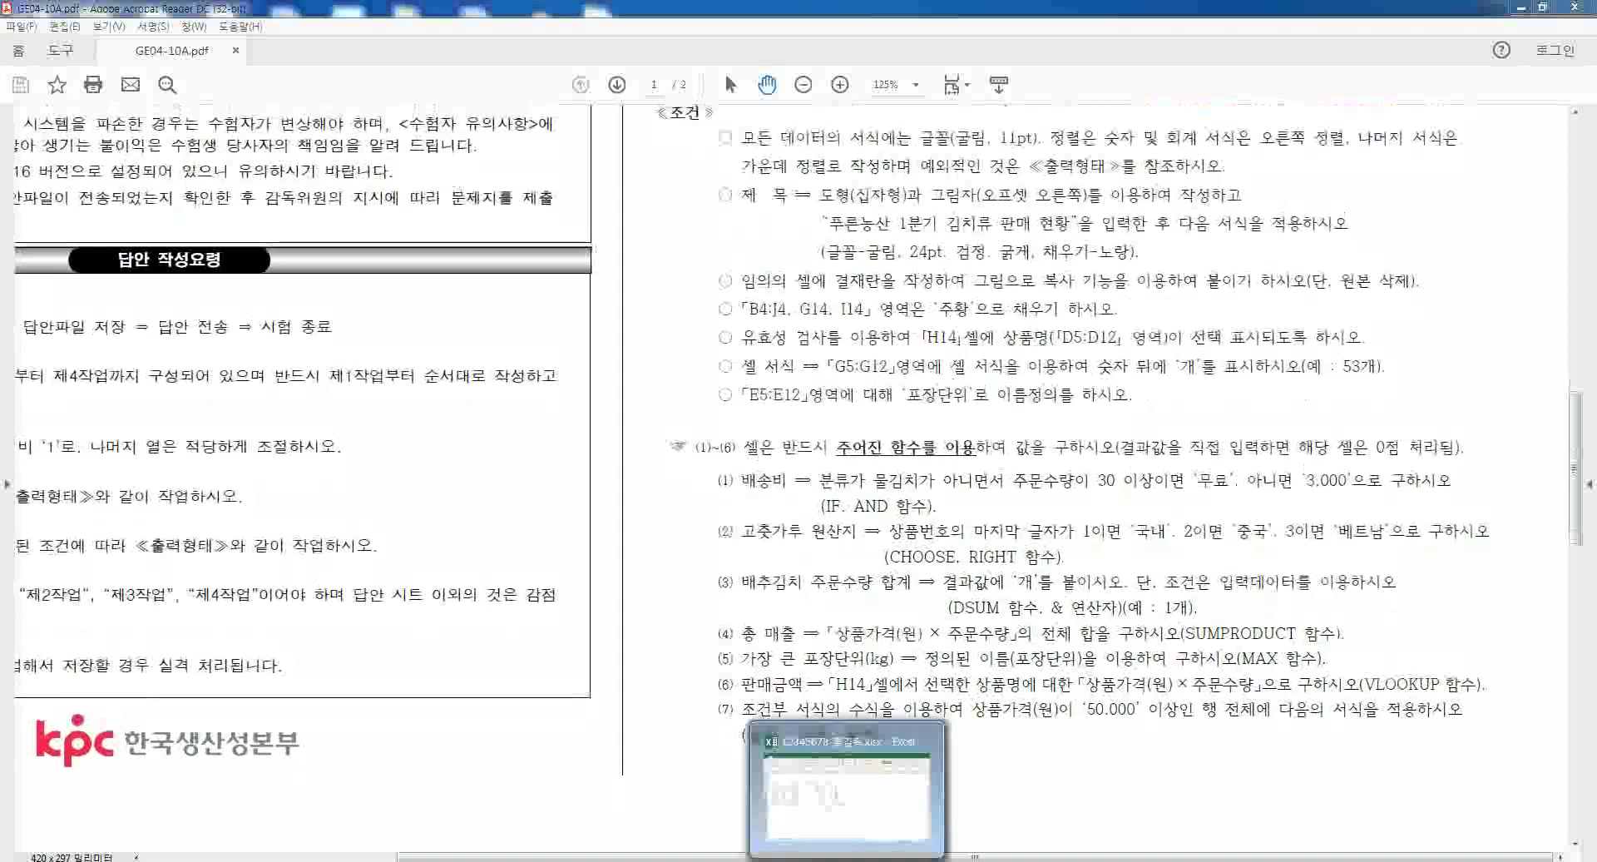
left_click(837, 810)
left_click(801, 587)
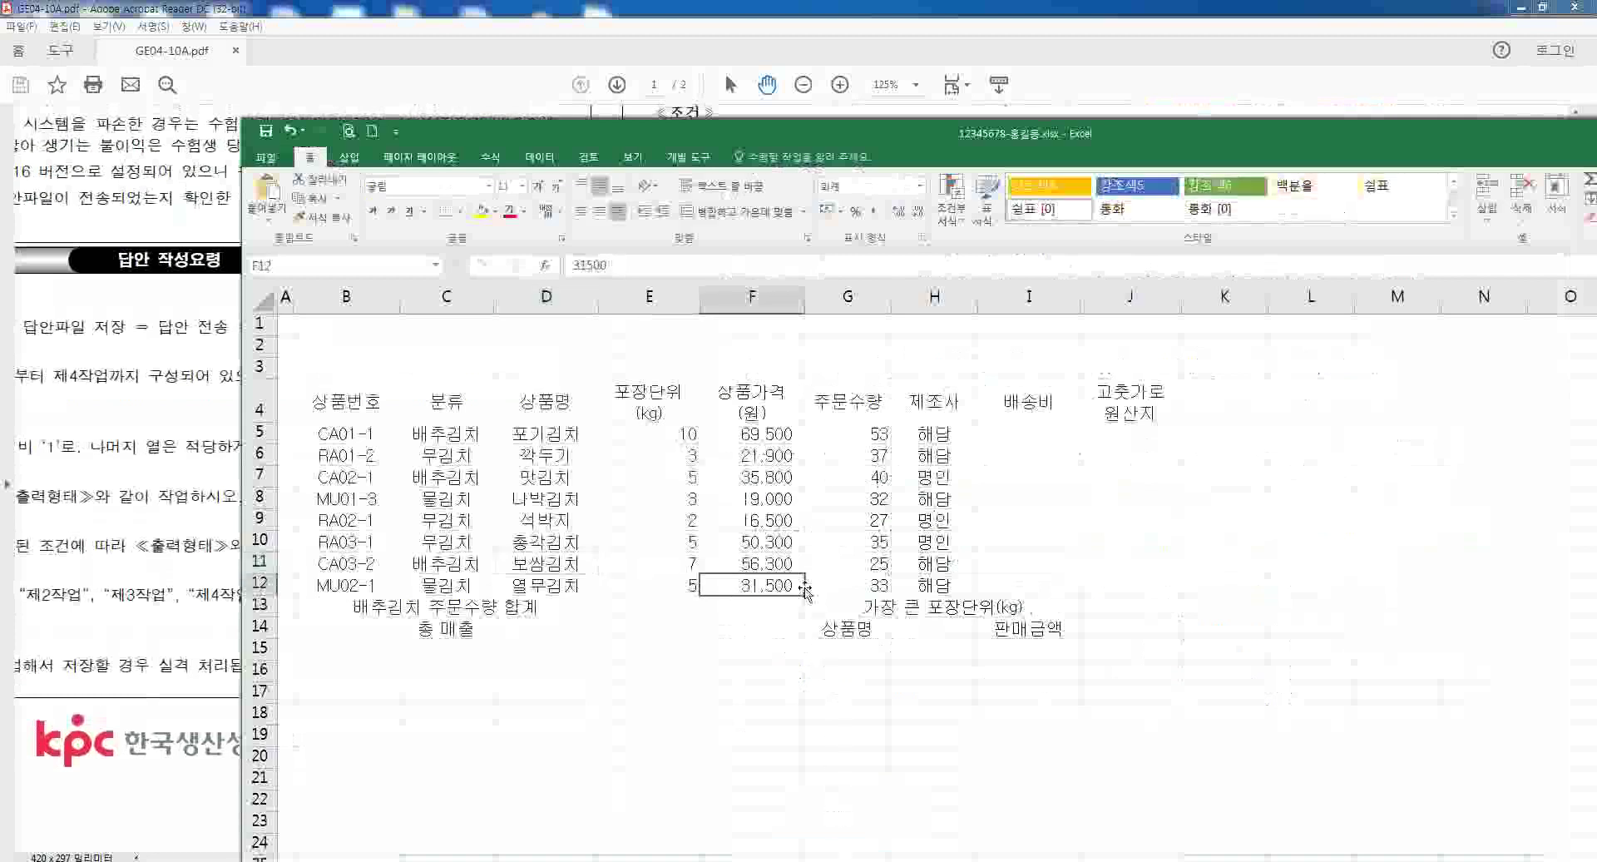
left_click(751, 610)
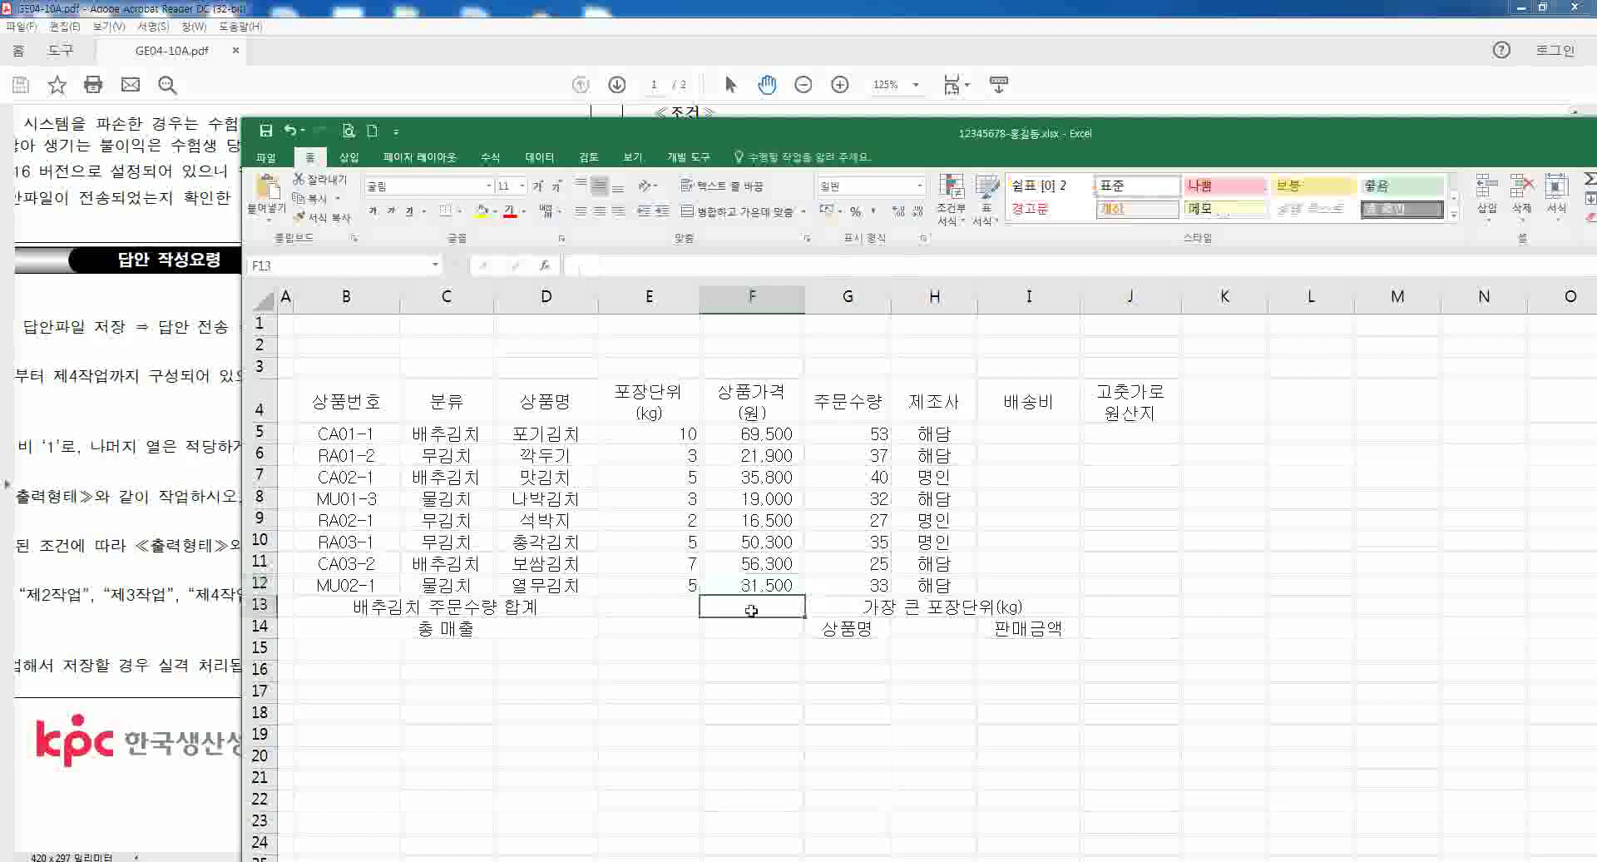
left_click_drag(750, 610, 747, 625)
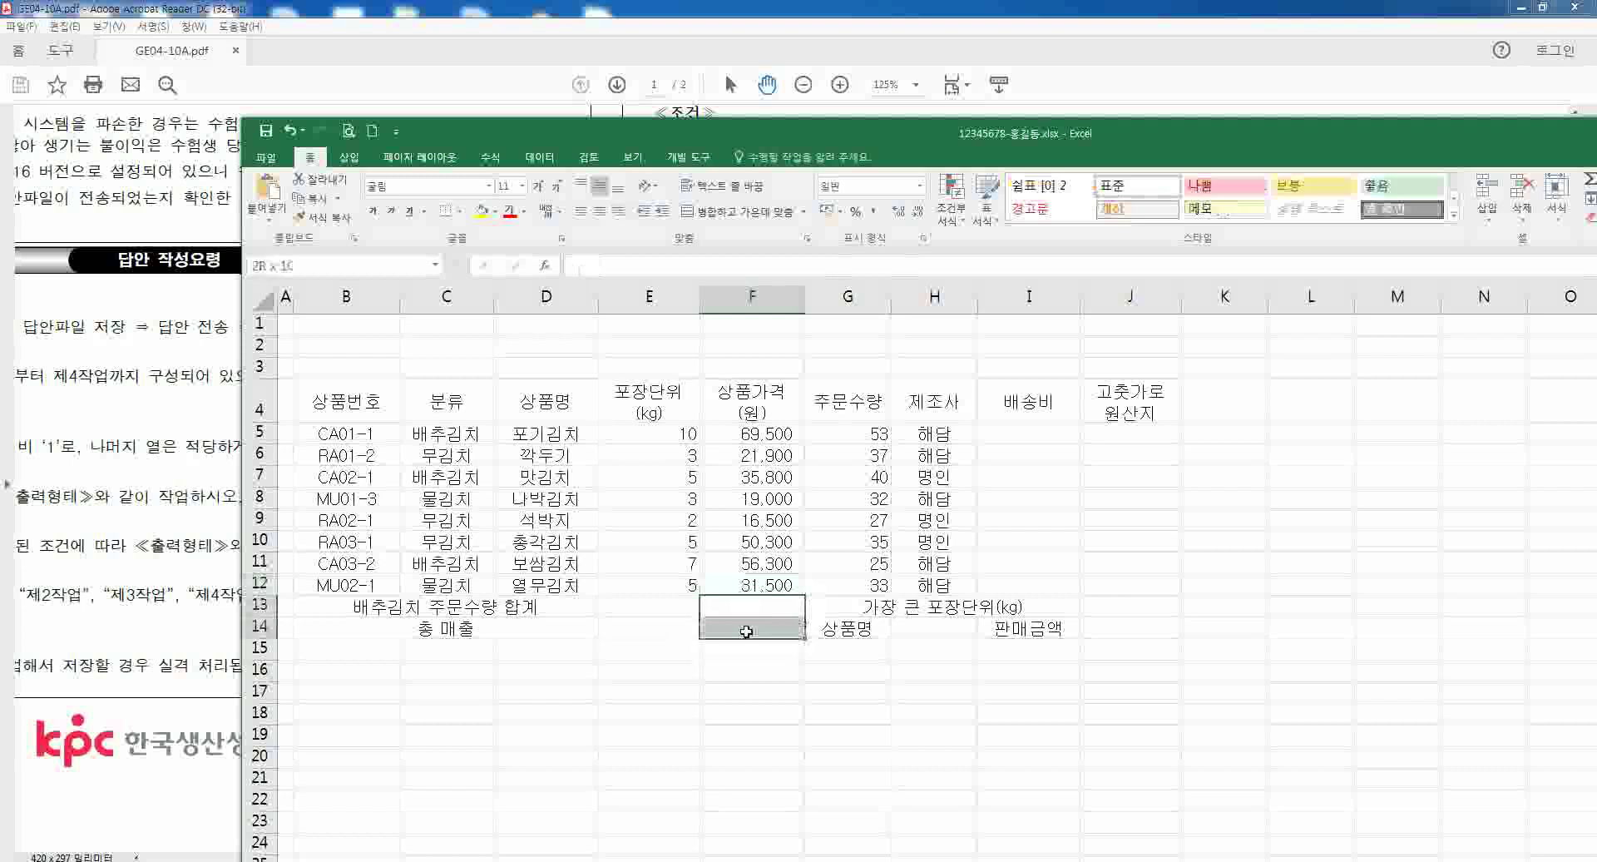
left_click(715, 211)
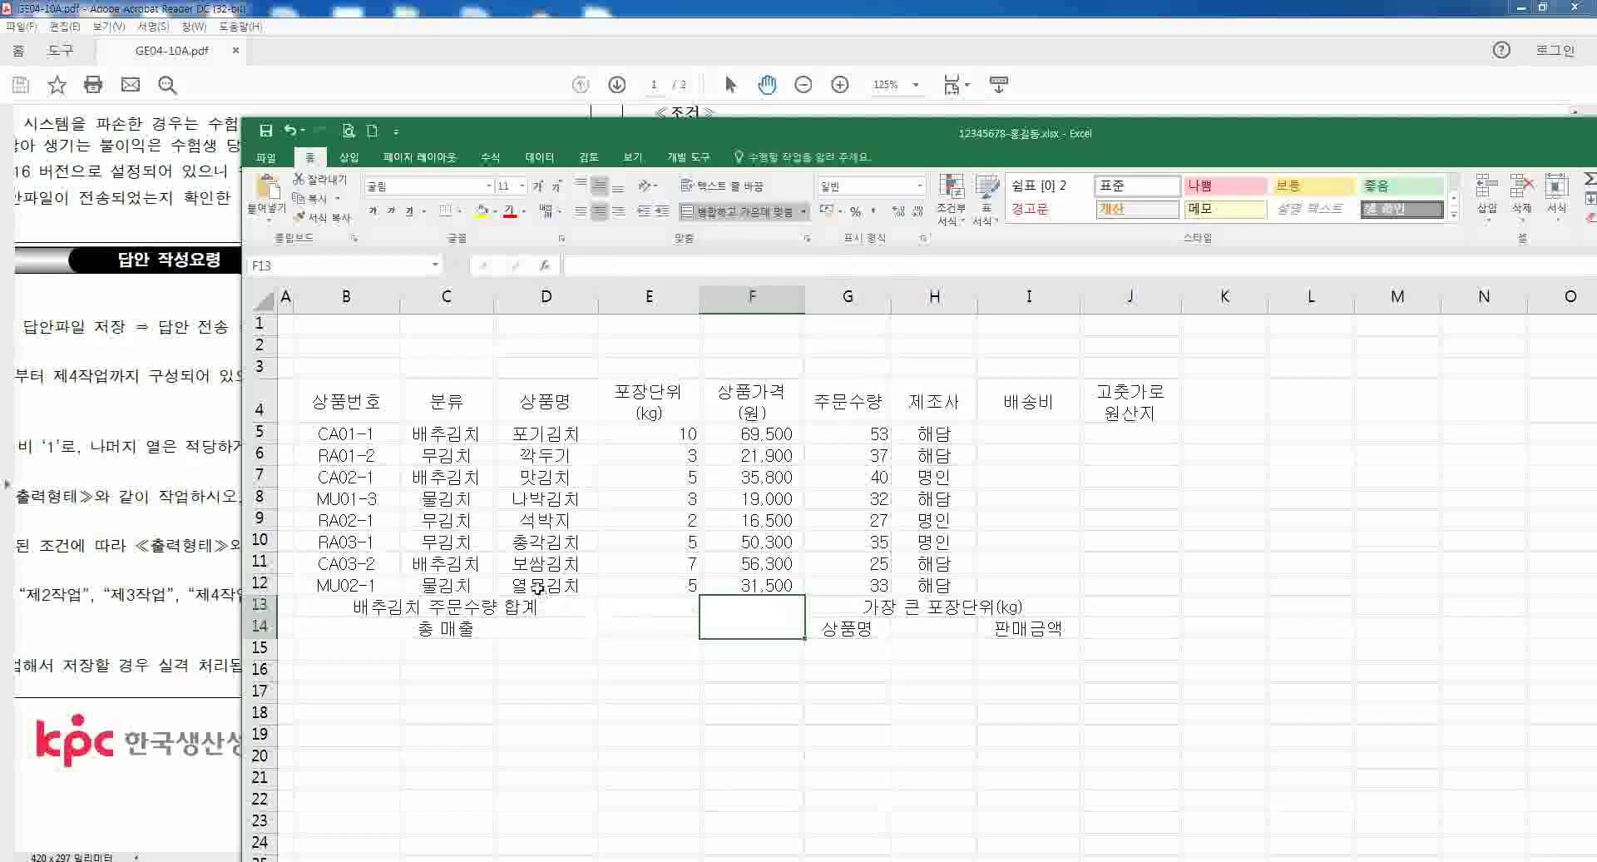
- Apply all borders to the table range B4:J14 and widen column C slightly
left_click_drag(366, 404, 1144, 626)
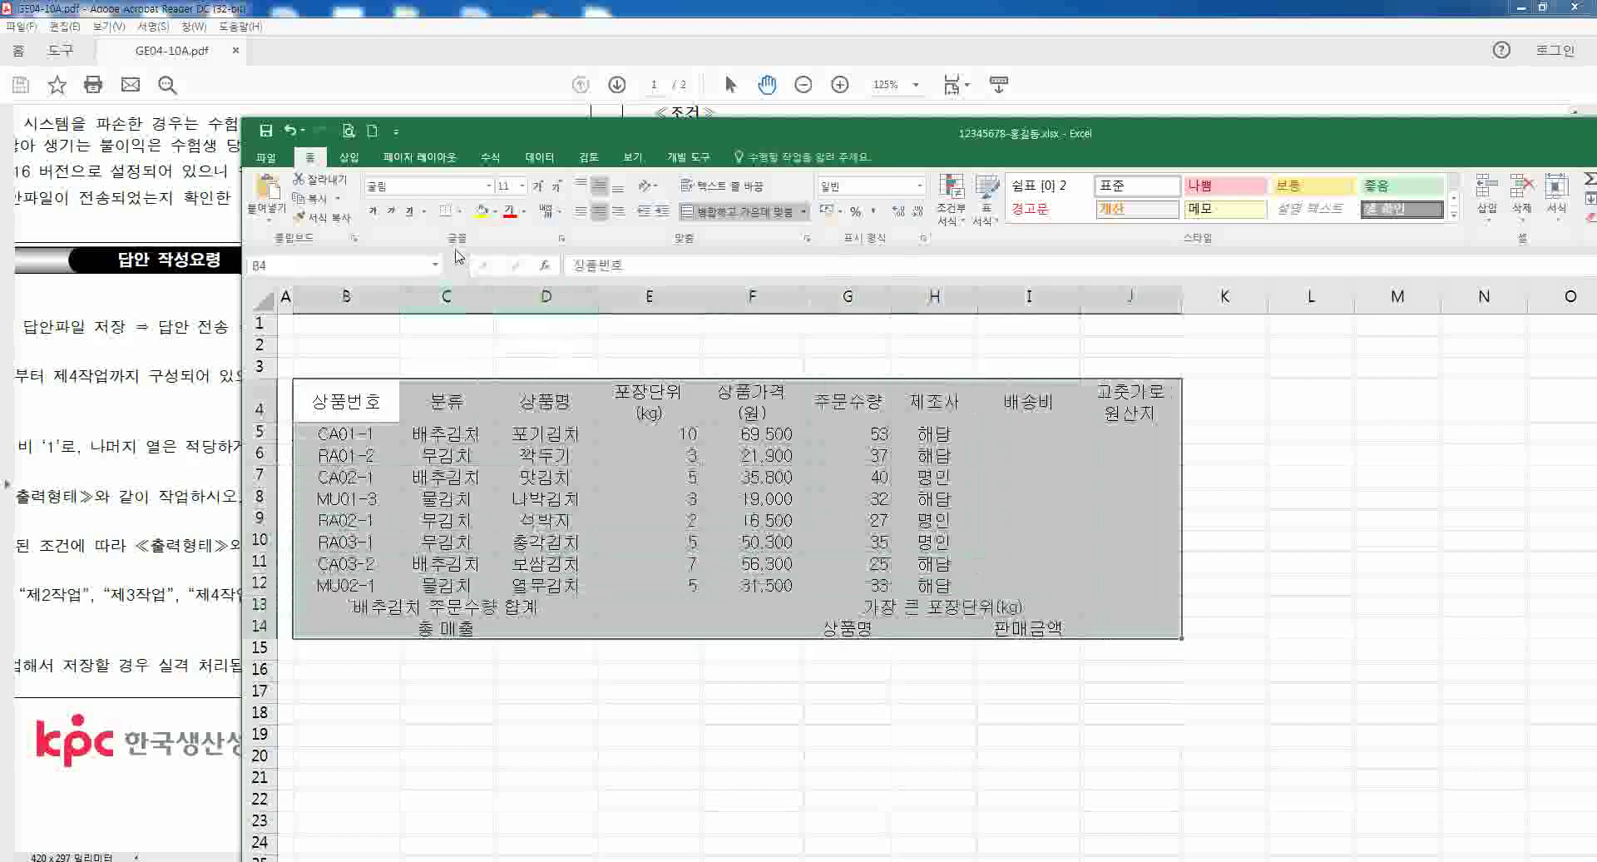
left_click(459, 211)
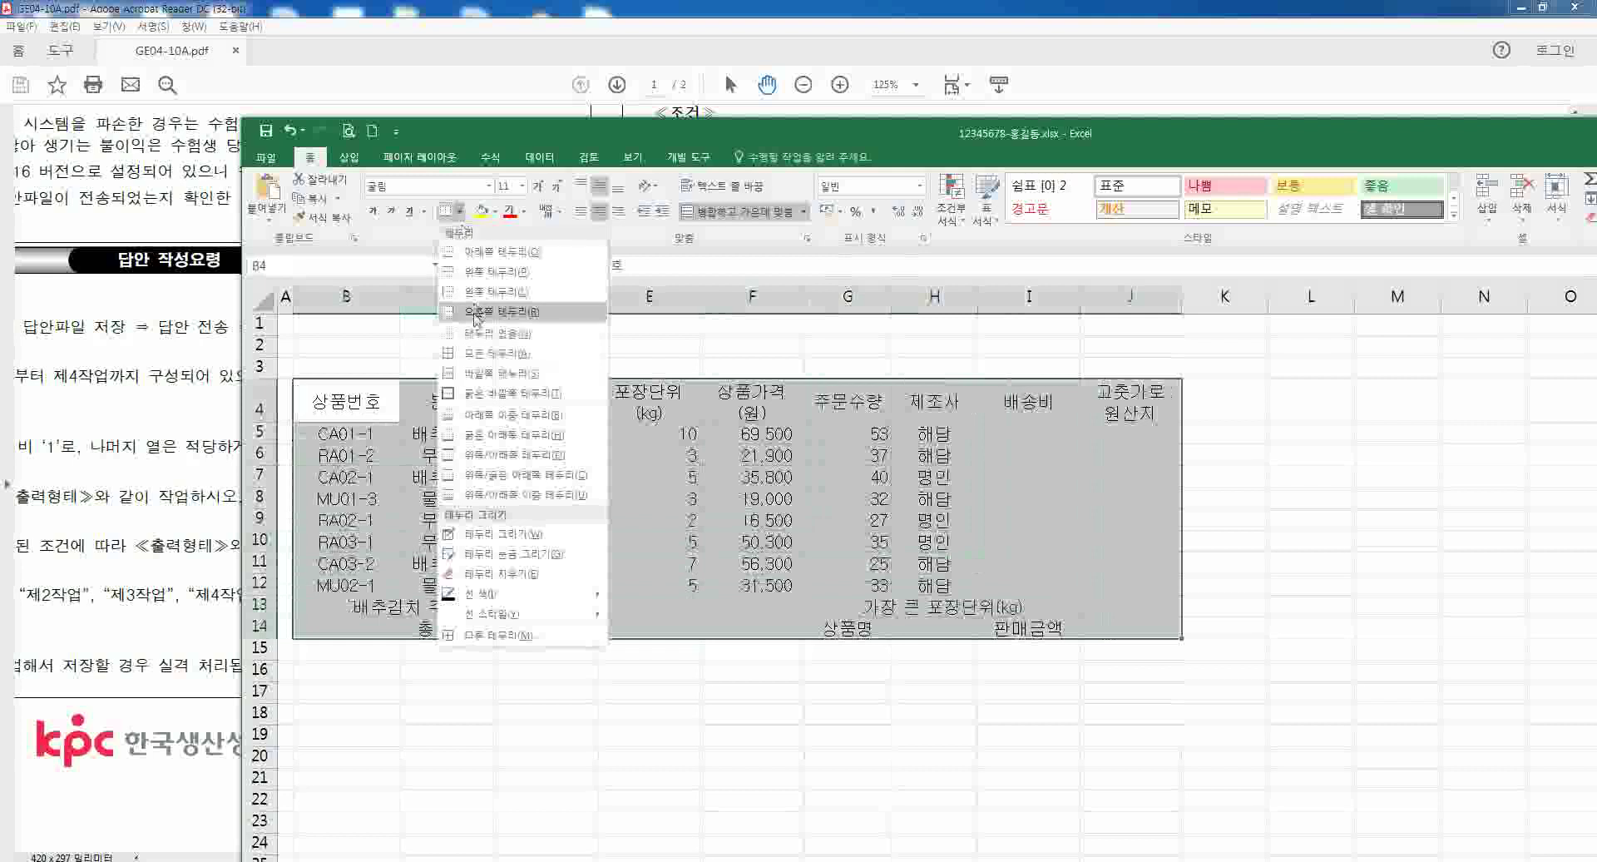
left_click(478, 354)
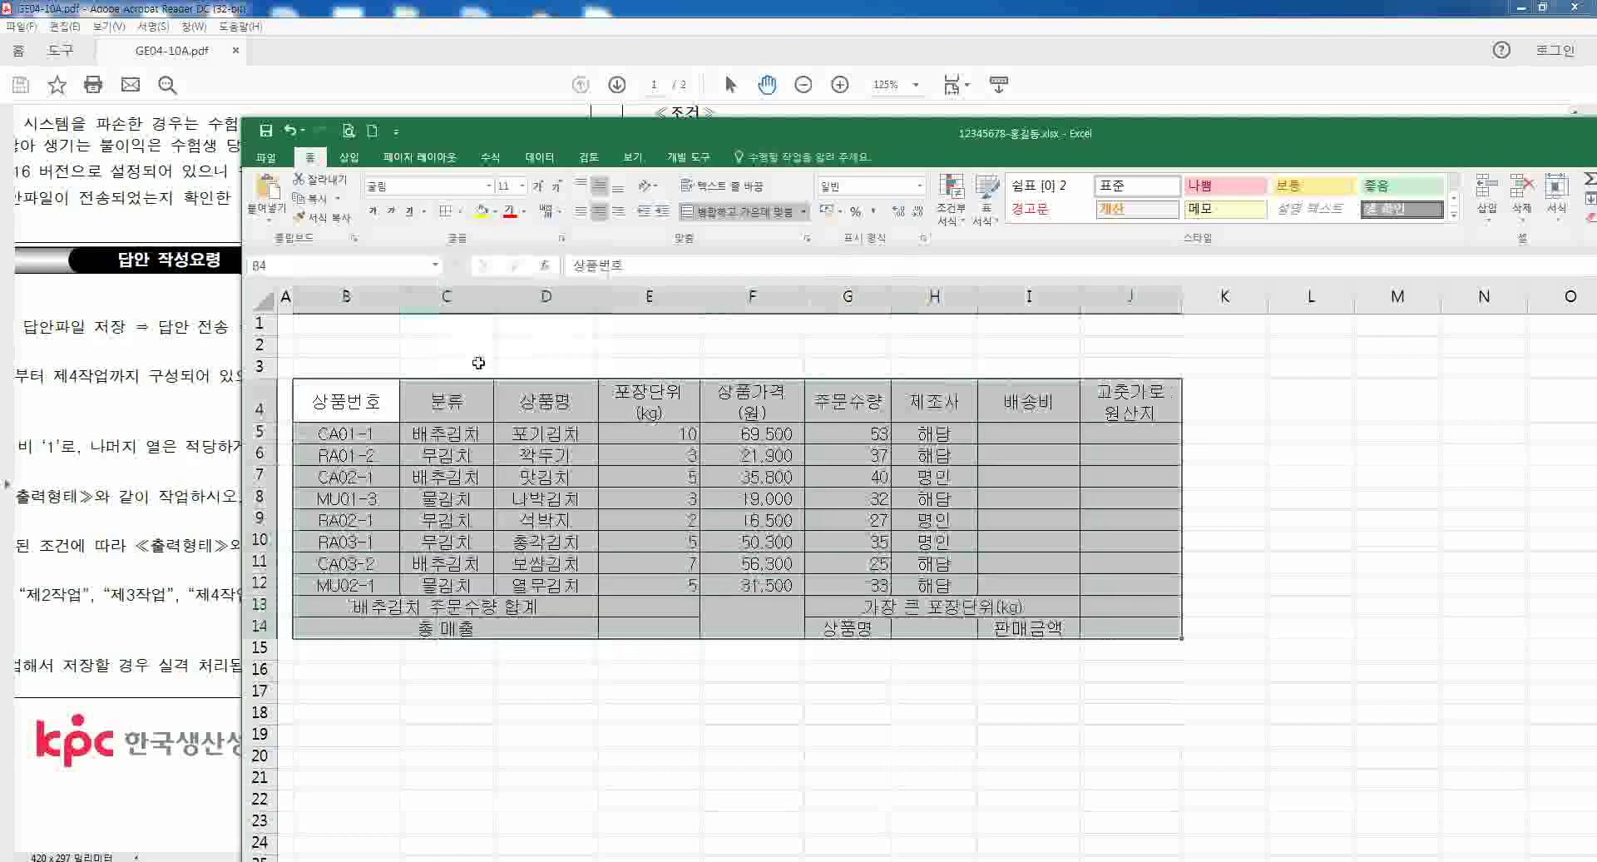
left_click(642, 691)
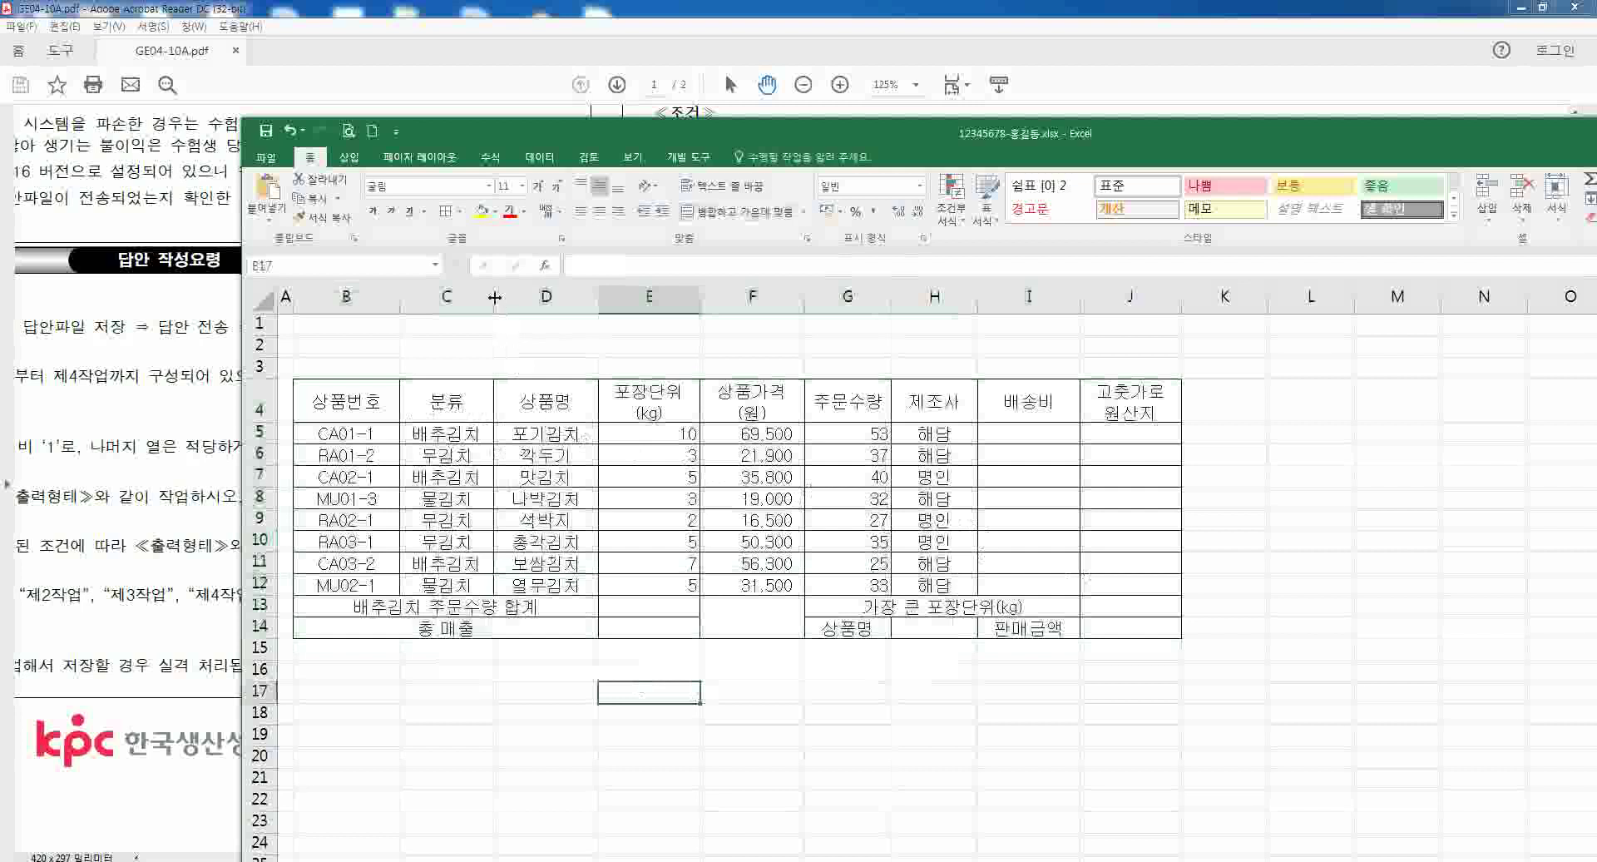
left_click_drag(494, 297, 507, 301)
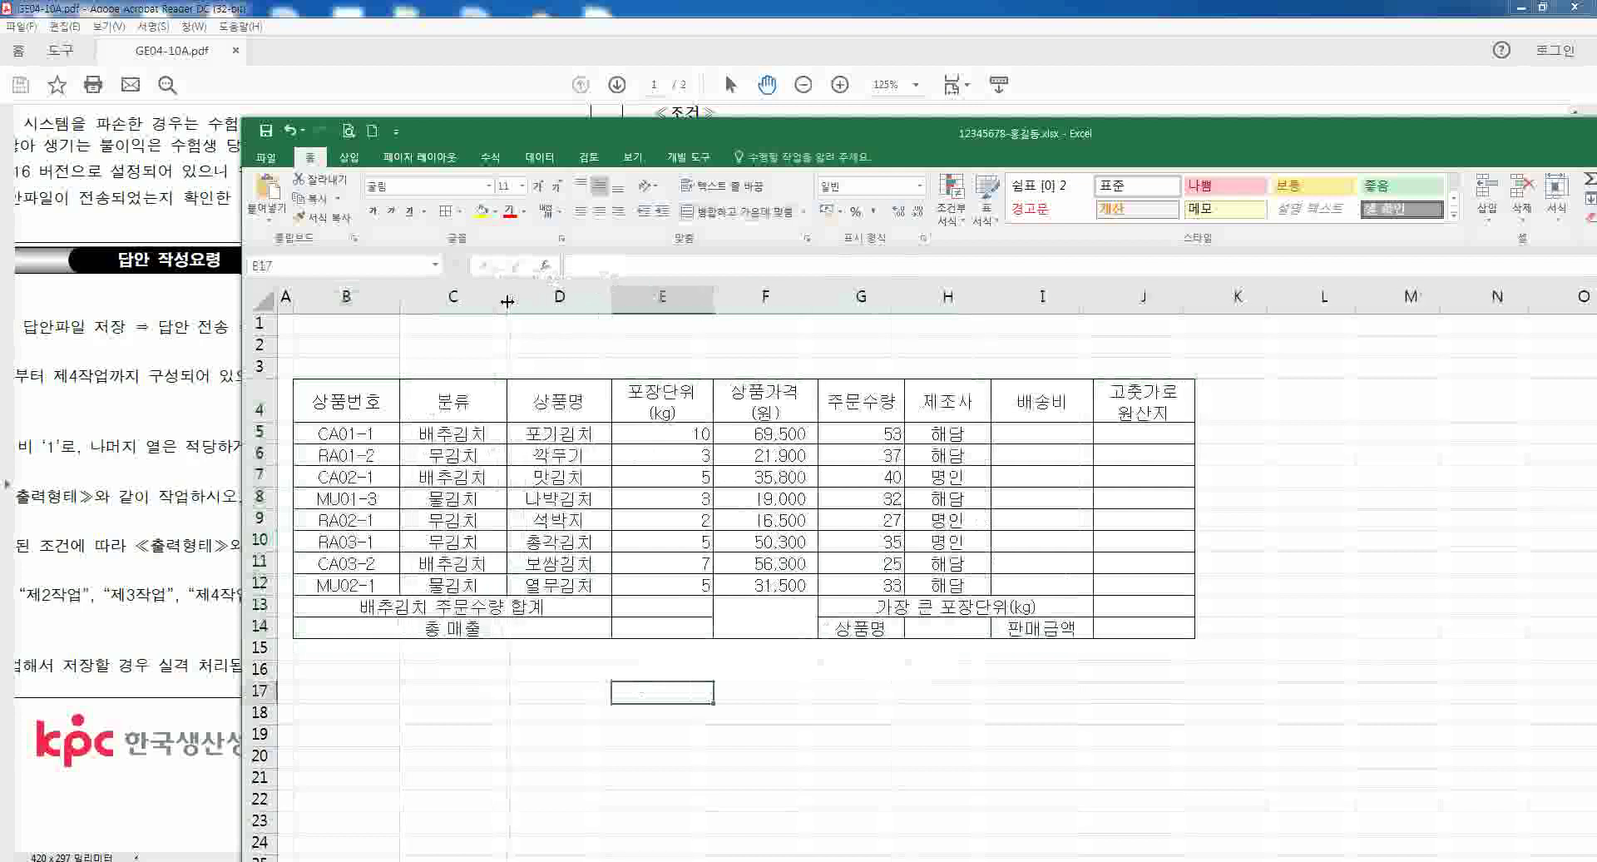
- Reapply all borders to the table range B4:J14 and give it a thick outside border
mouse_move(366, 401)
left_mouse_down()
mouse_move(1135, 600)
mouse_move(1144, 616)
left_mouse_up()
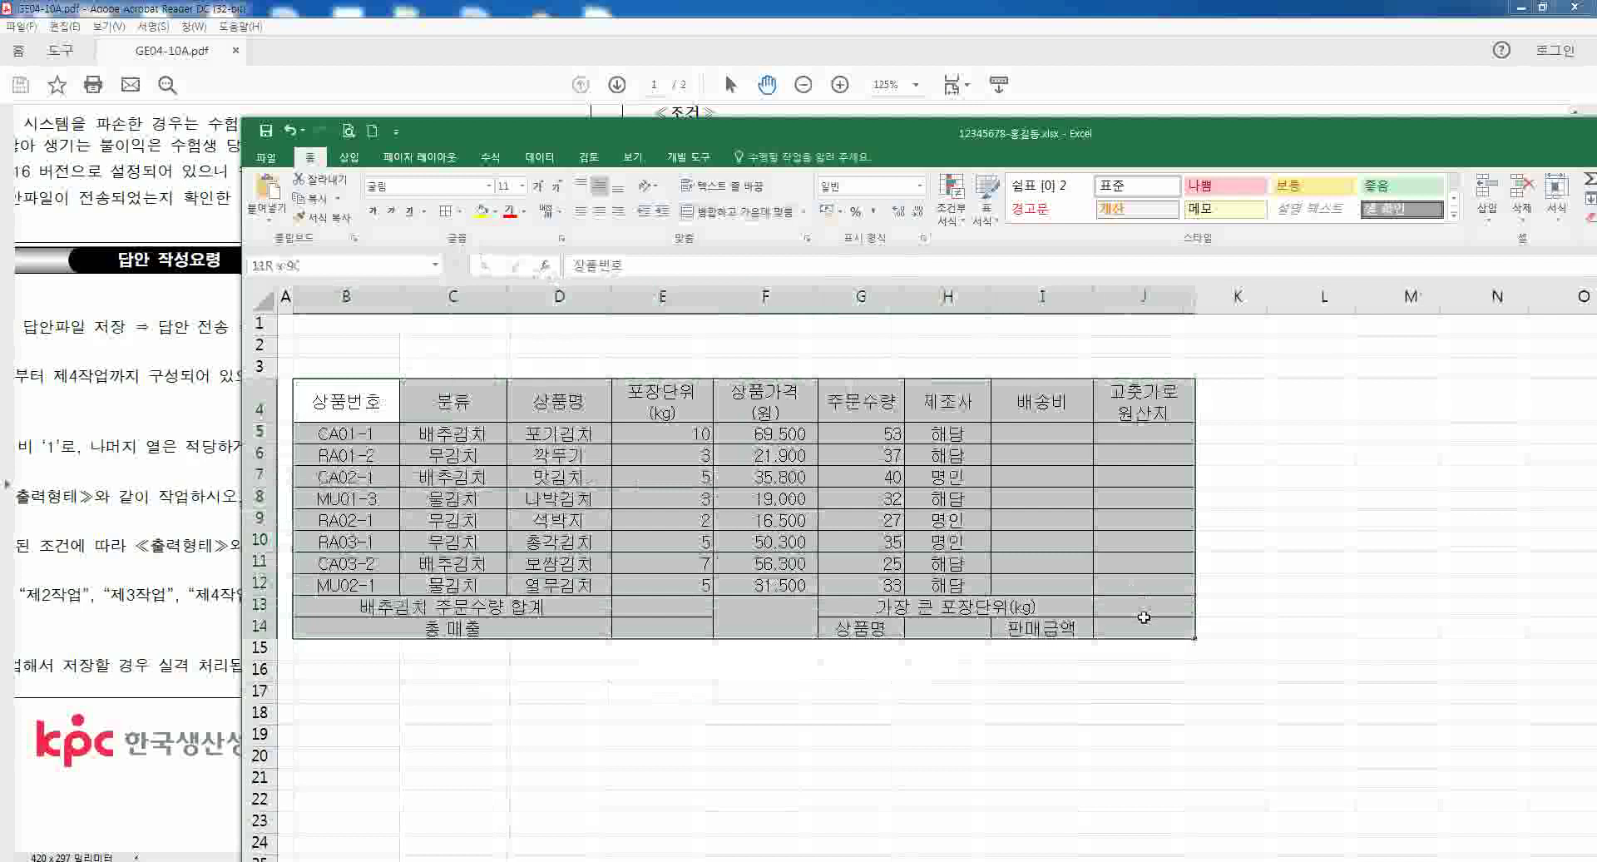
left_click(458, 211)
left_click(472, 359)
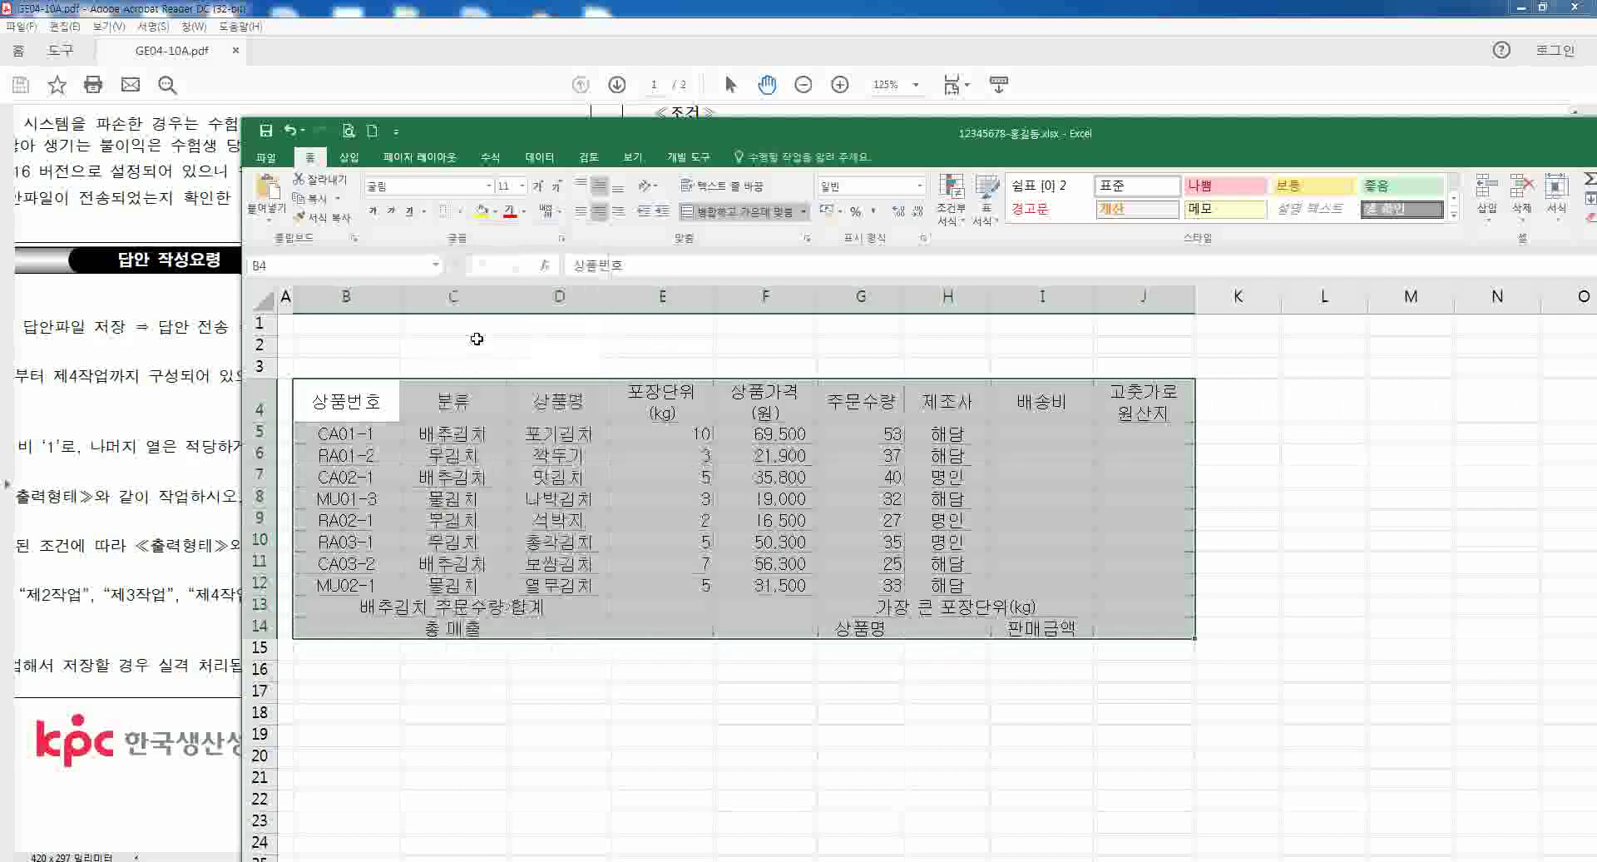
left_click(459, 212)
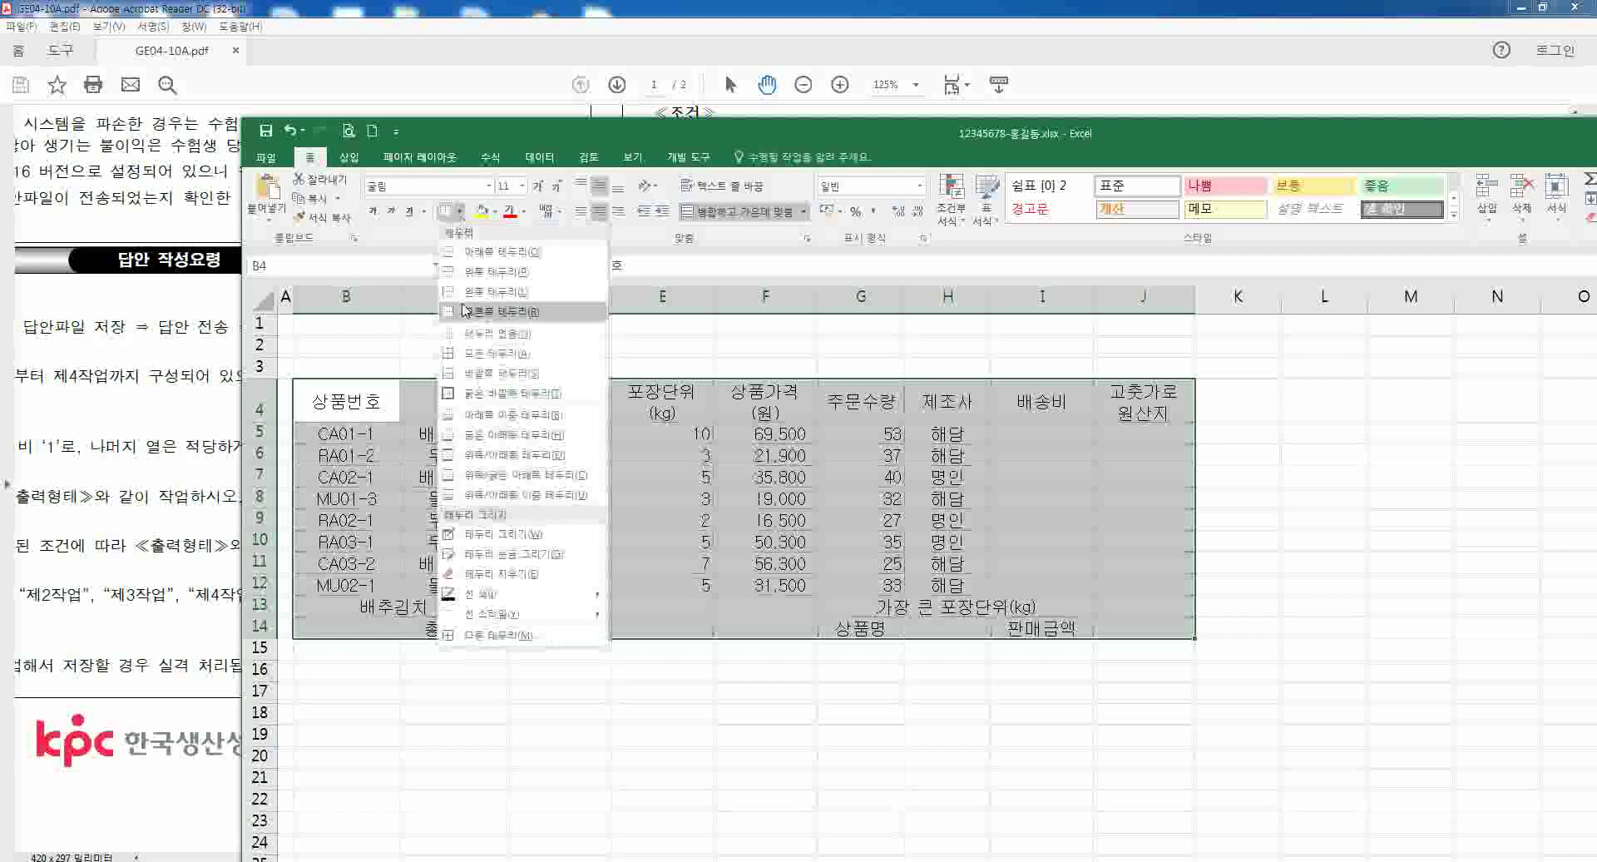
left_click(461, 356)
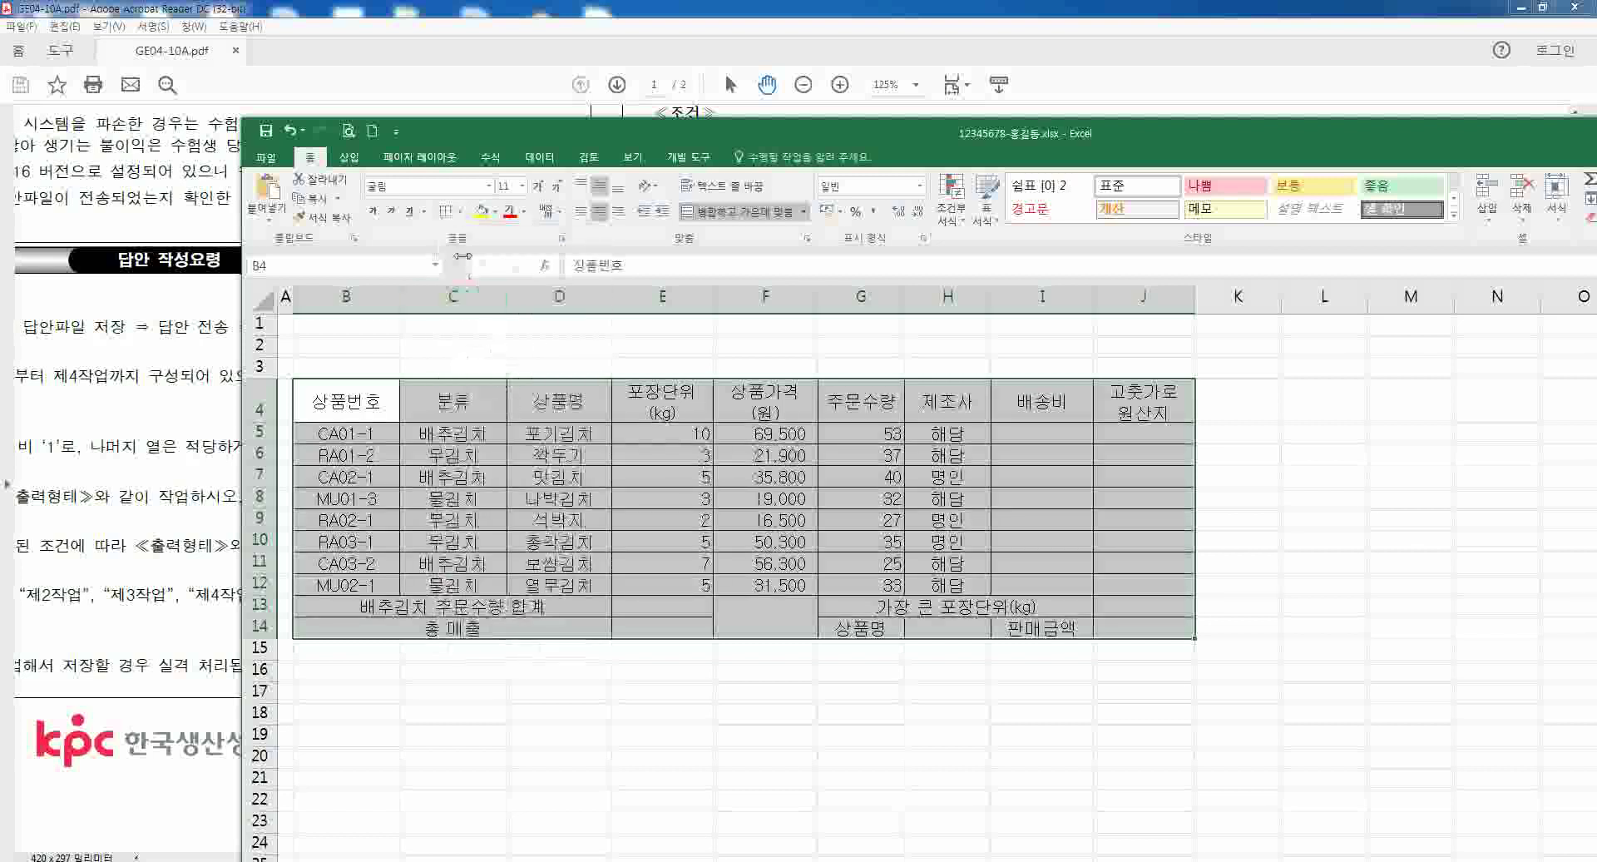
left_click(459, 211)
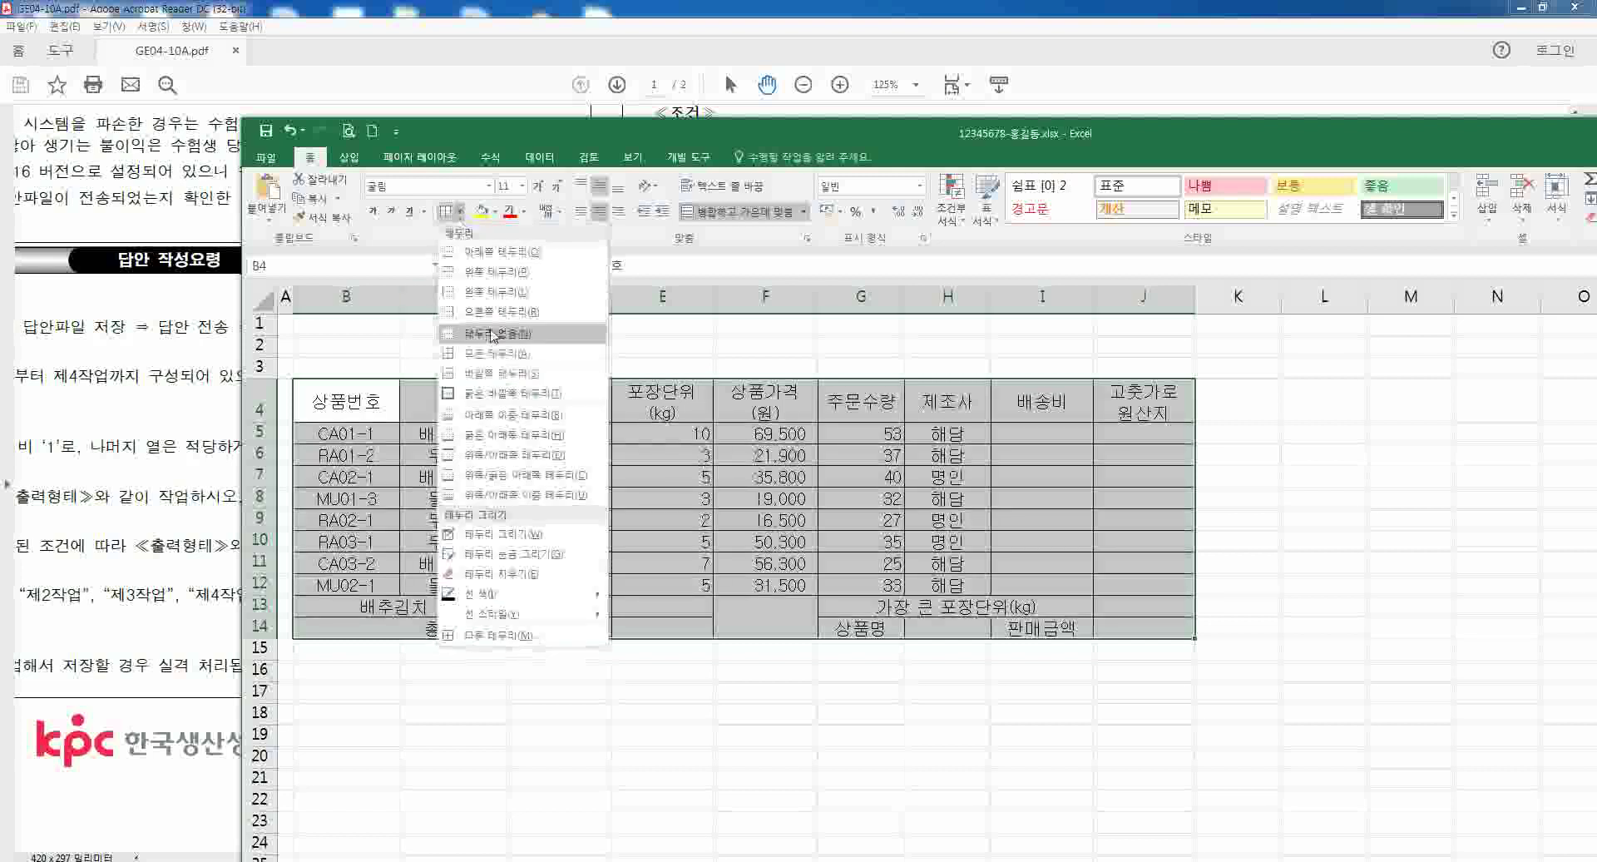
left_click(495, 393)
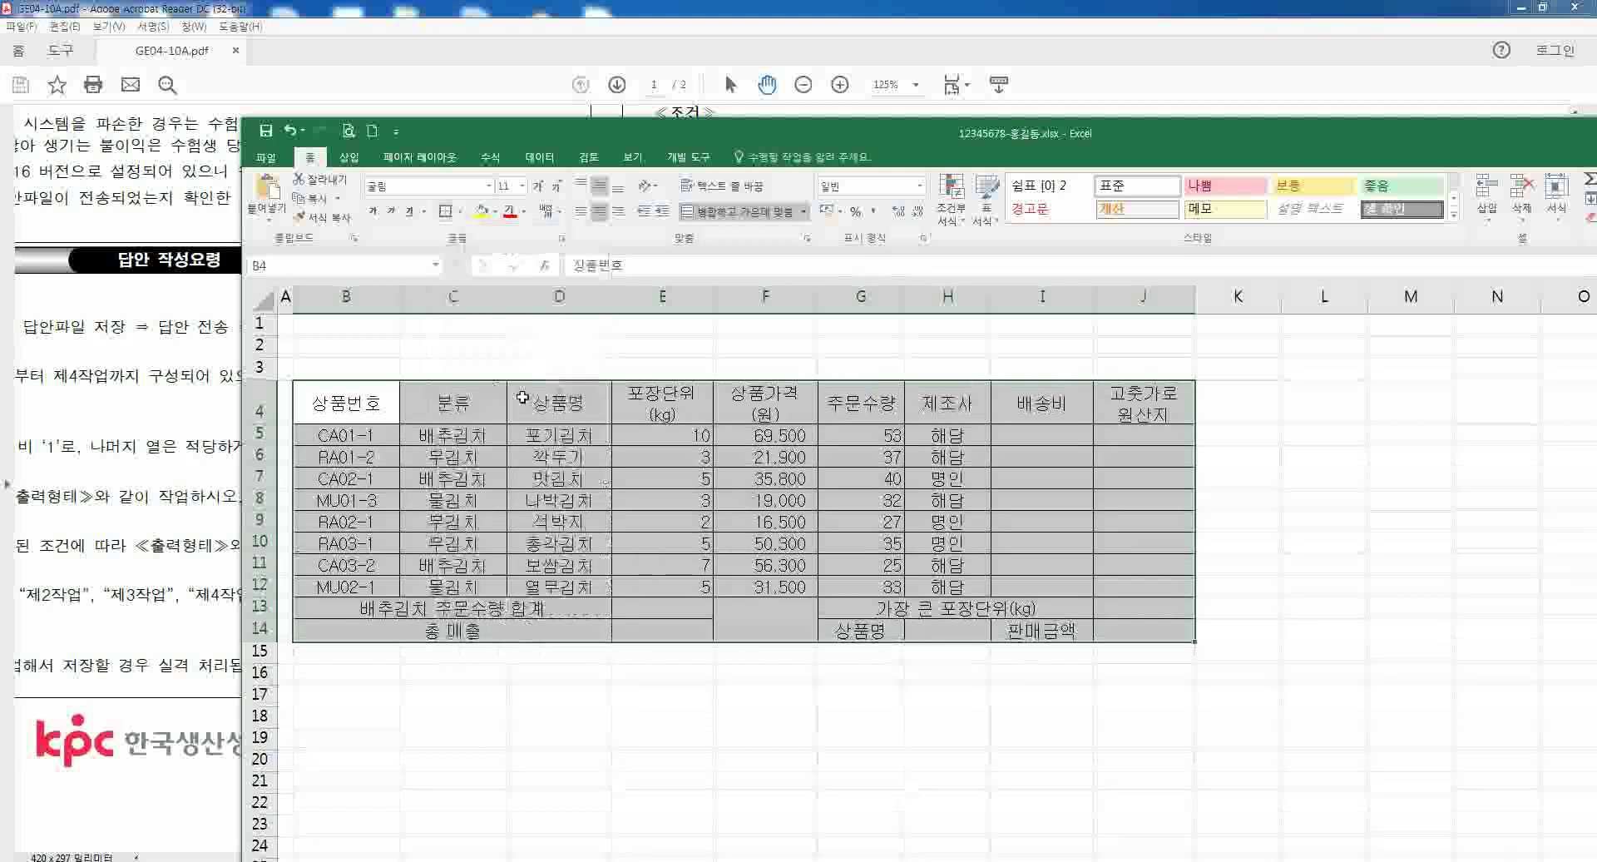
left_click(661, 348)
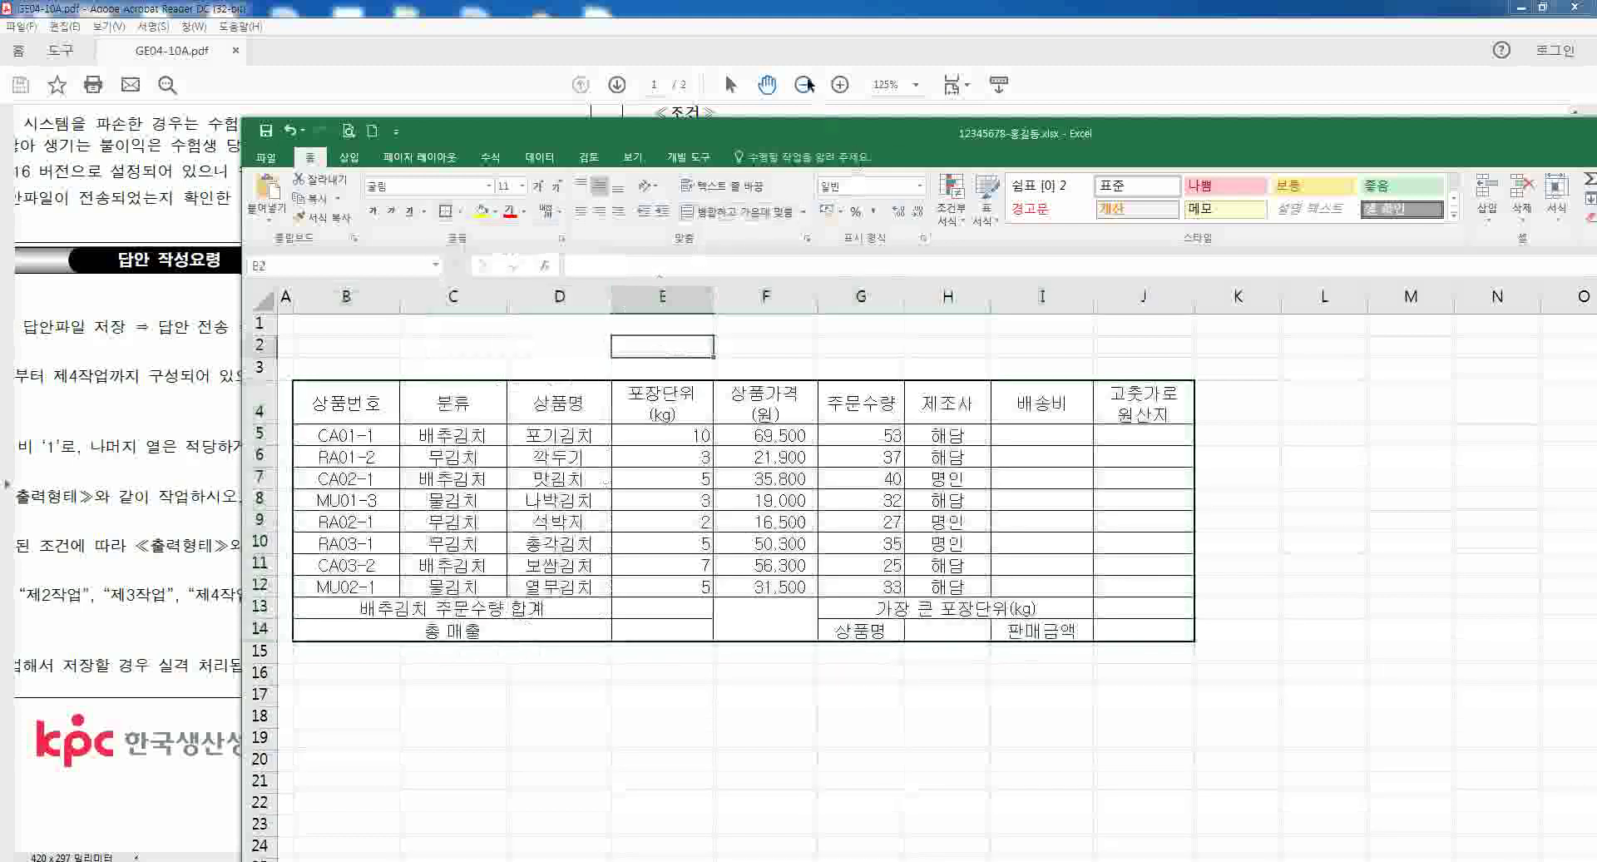
- Switch to the exam PDF and examine the sample table's thick borders around the whole table, header row and two bottom rows
left_click(782, 9)
scroll(977, 420, "up", 1)
scroll(977, 423, "up", 2)
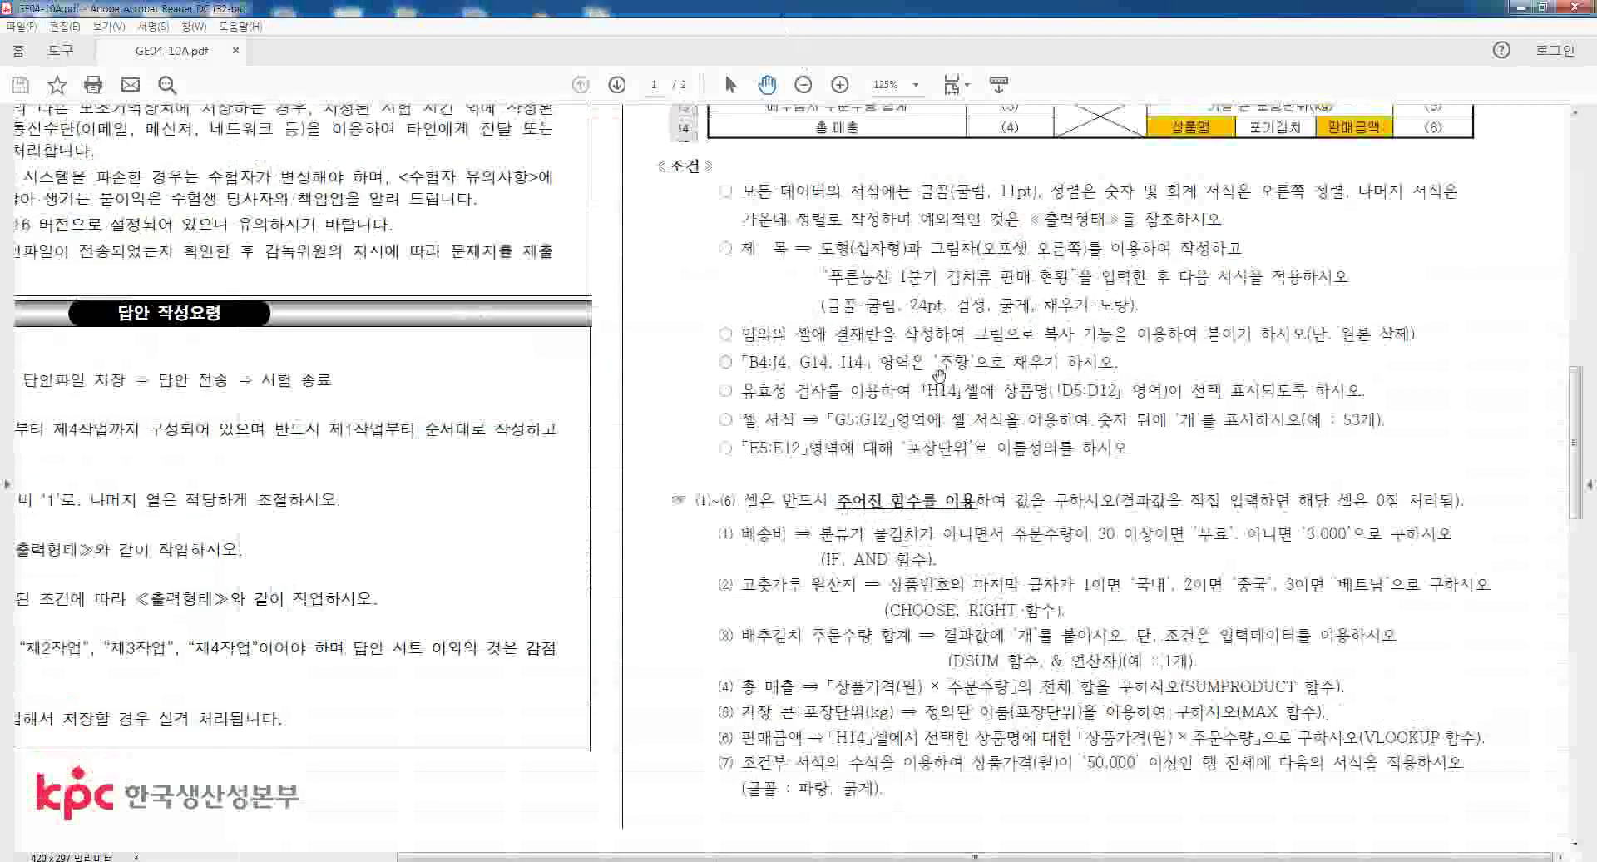
left_click_drag(1578, 366, 1578, 240)
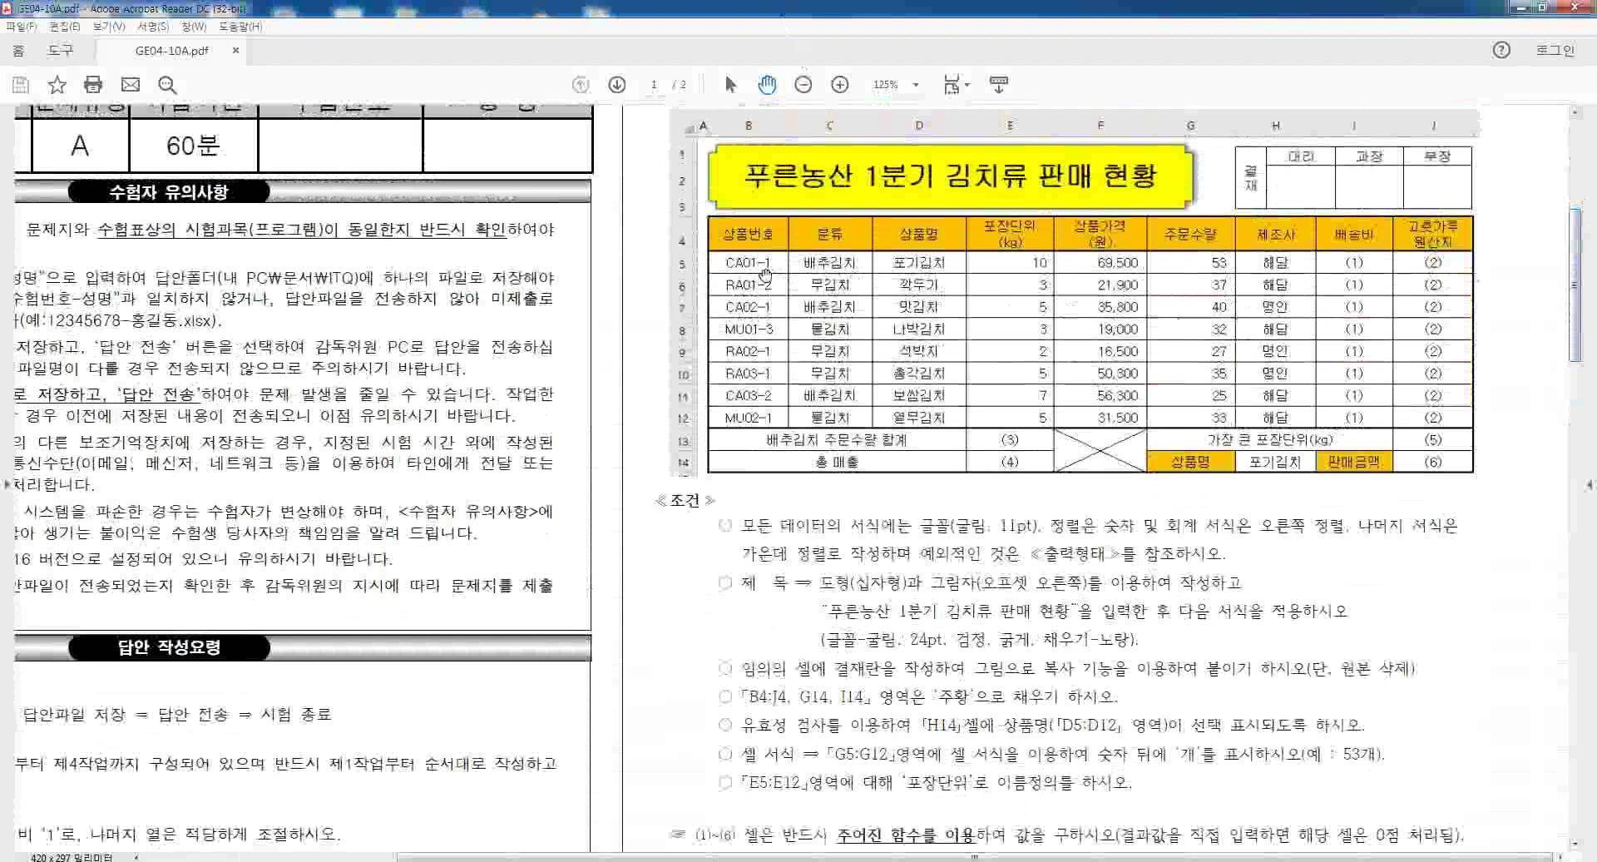
left_click_drag(707, 215, 1472, 472)
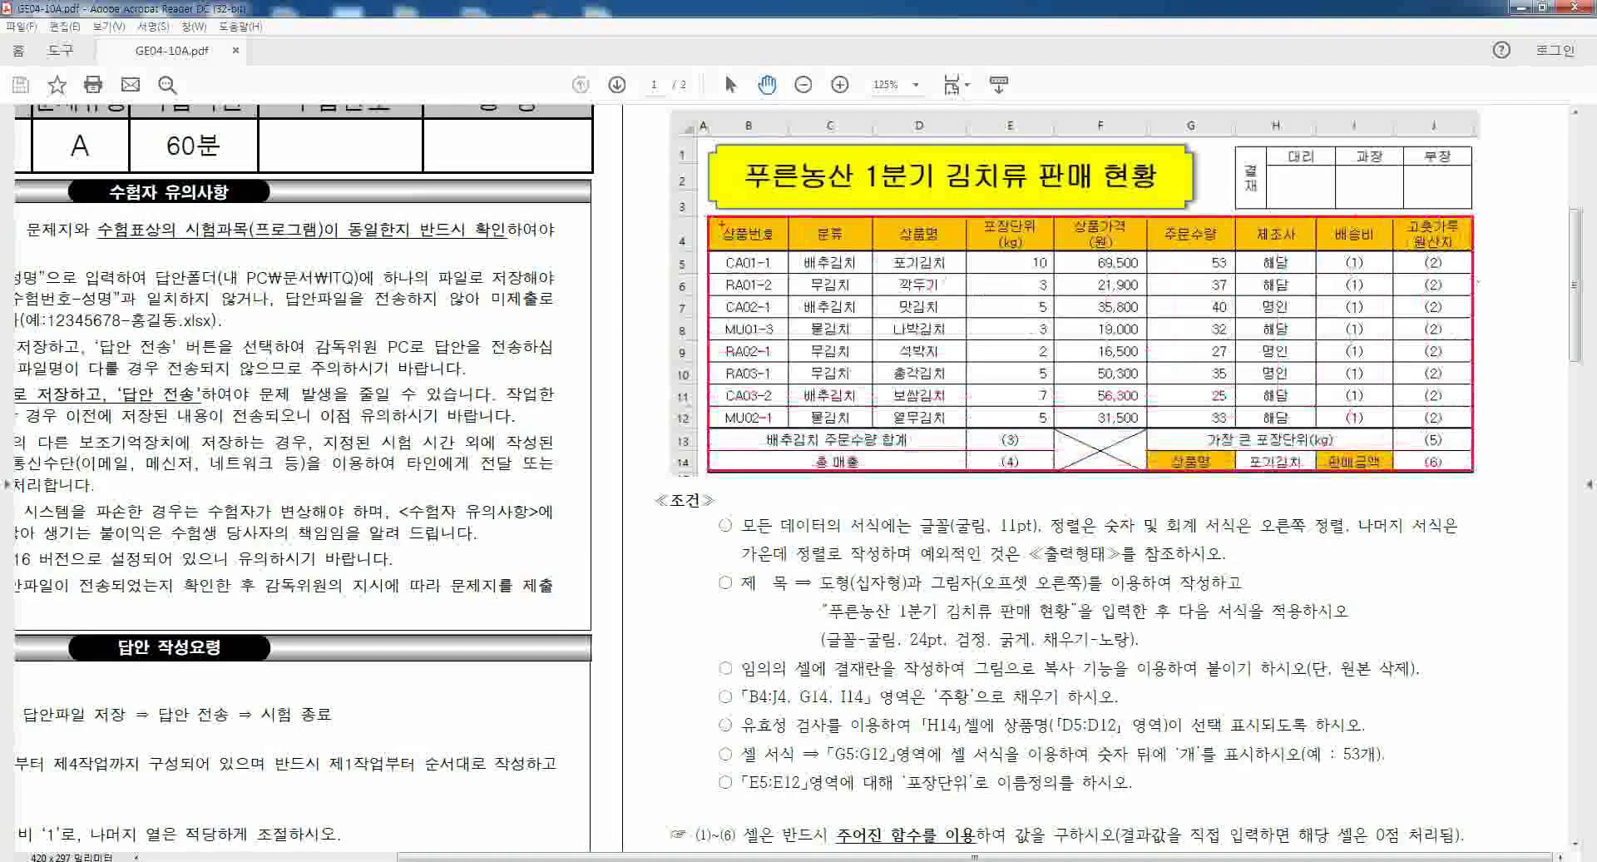
left_click_drag(704, 212, 1474, 256)
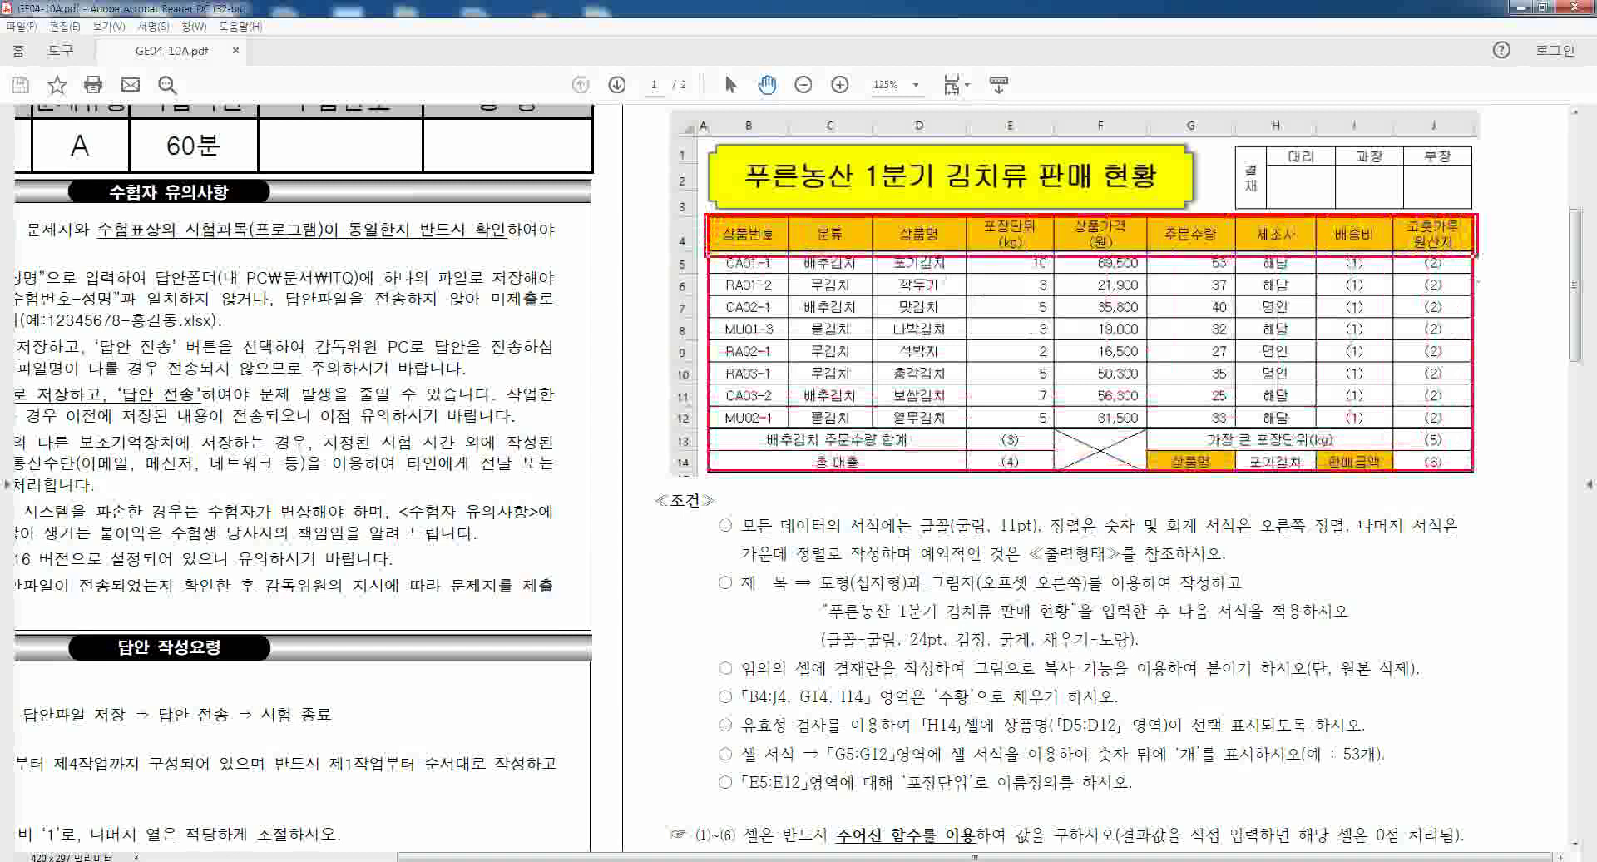
left_click_drag(707, 427, 1474, 471)
key("Escape")
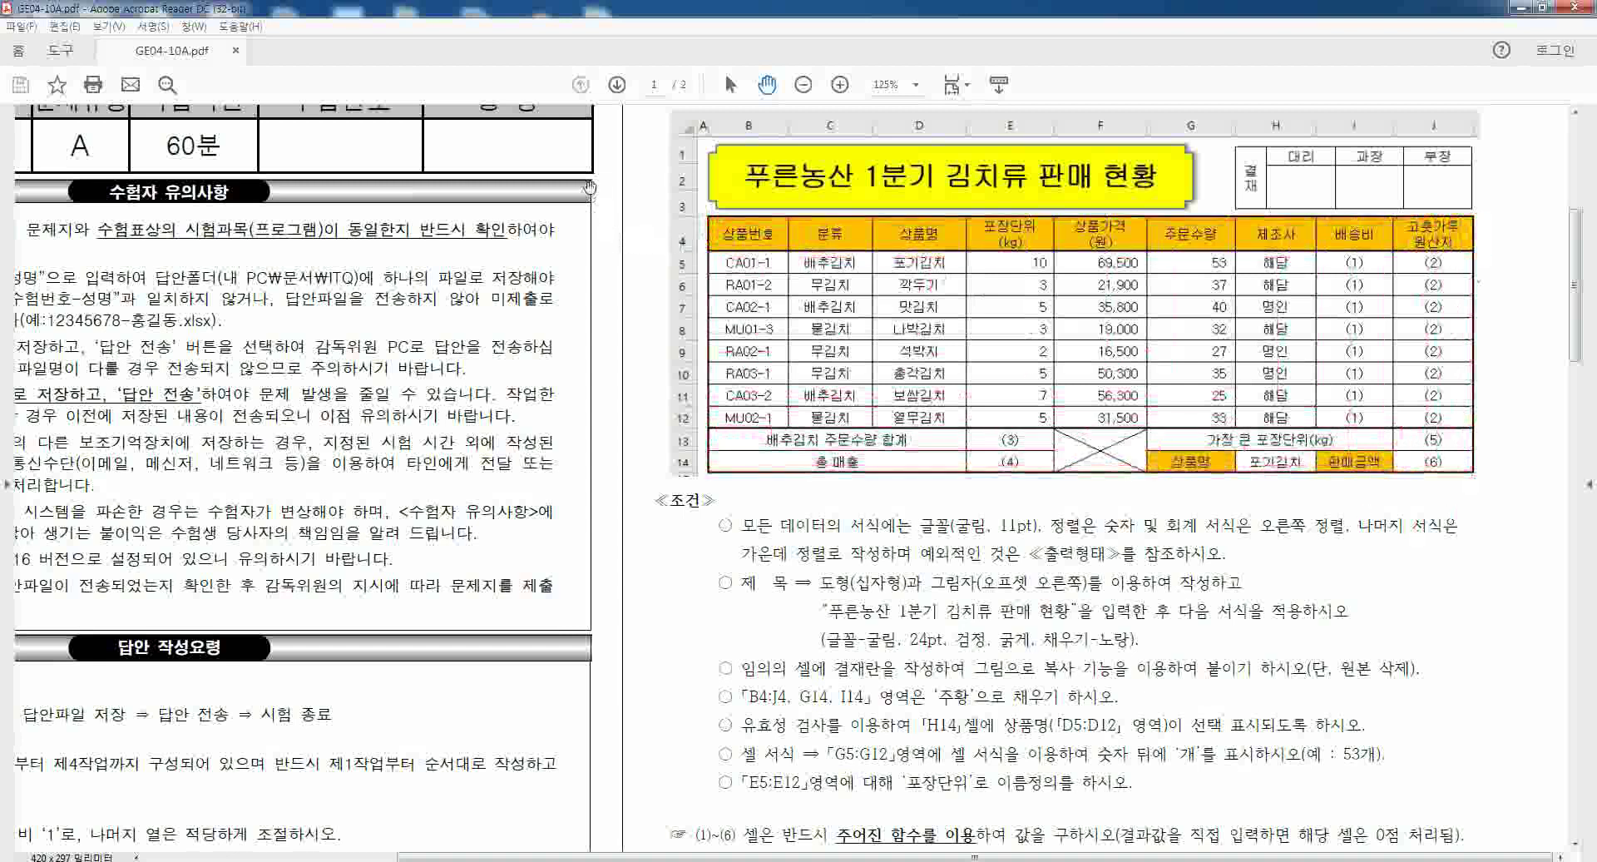
- Return to the answer workbook in Excel and apply thick outside borders to the header row B4:J4 and the summary rows B13:J14
left_click(845, 861)
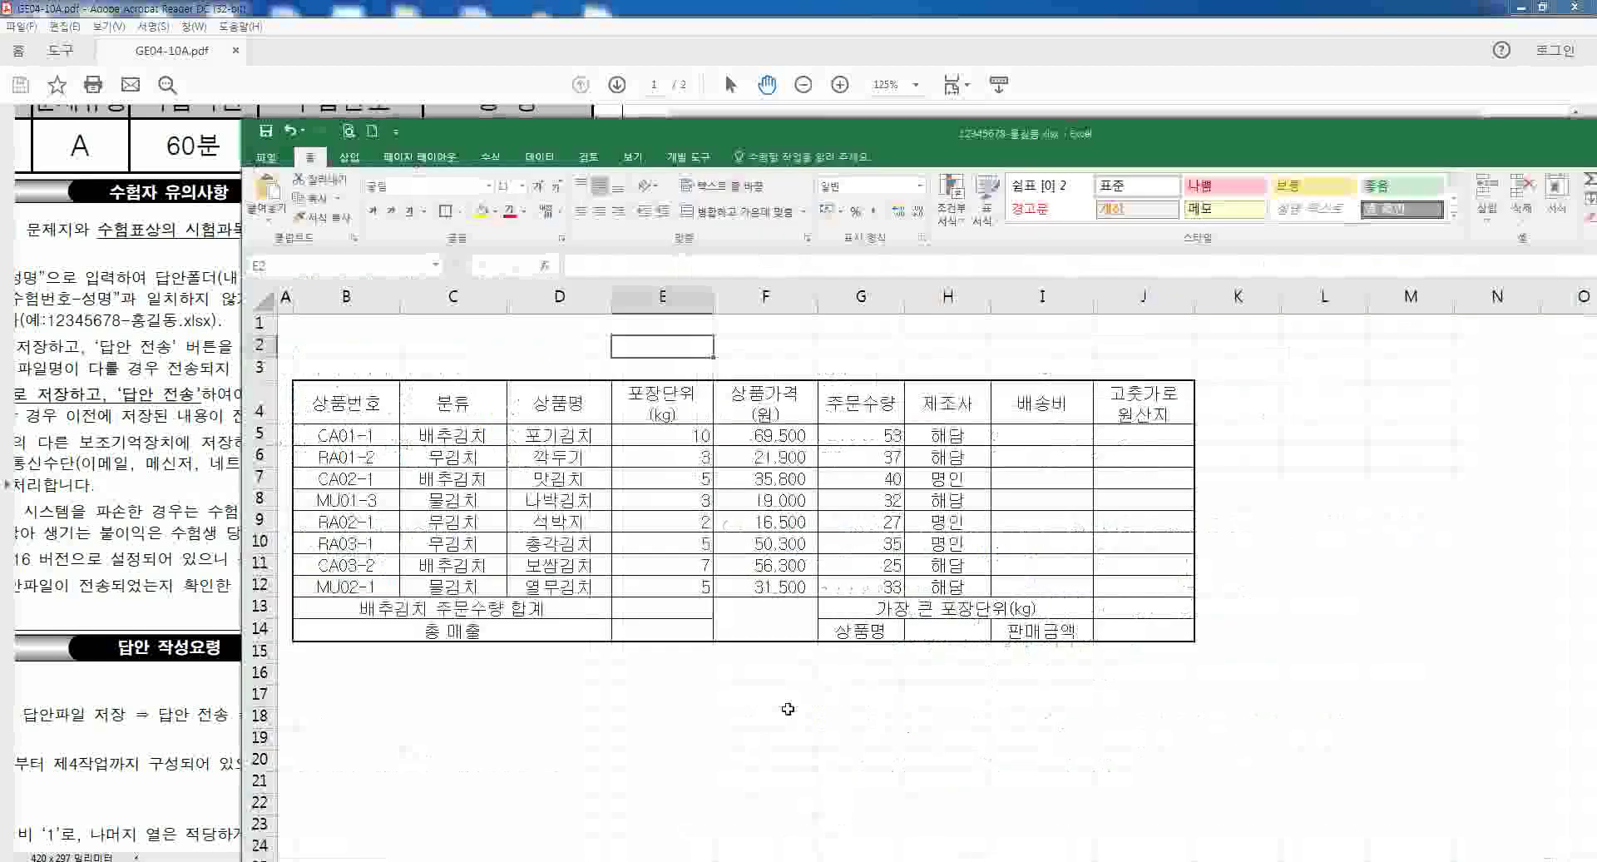
left_click_drag(337, 405, 1147, 405)
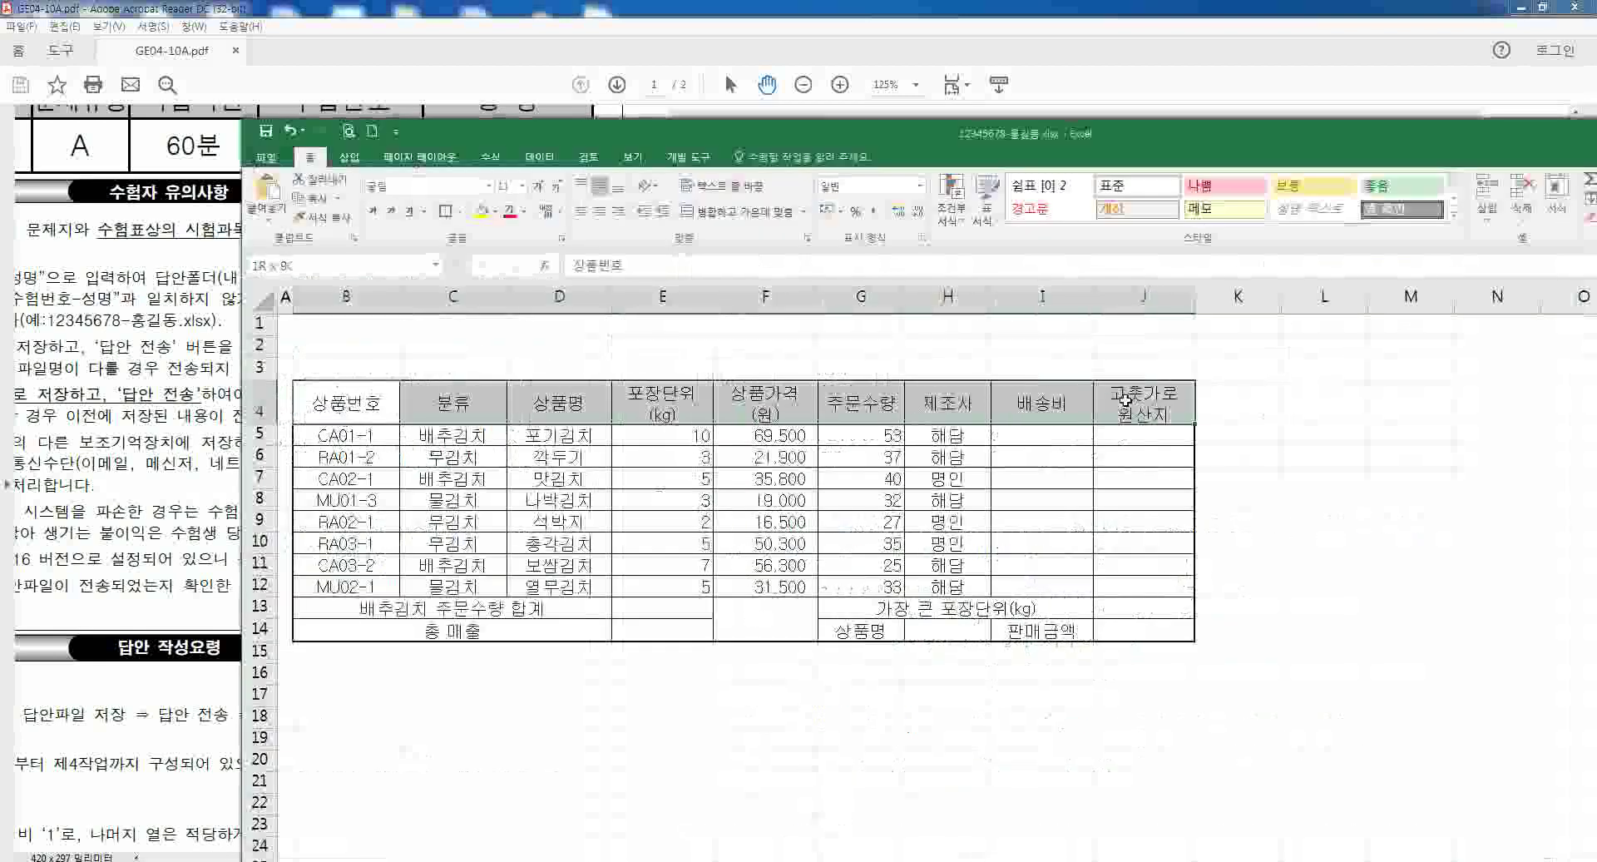
left_click(446, 214)
left_click(522, 496)
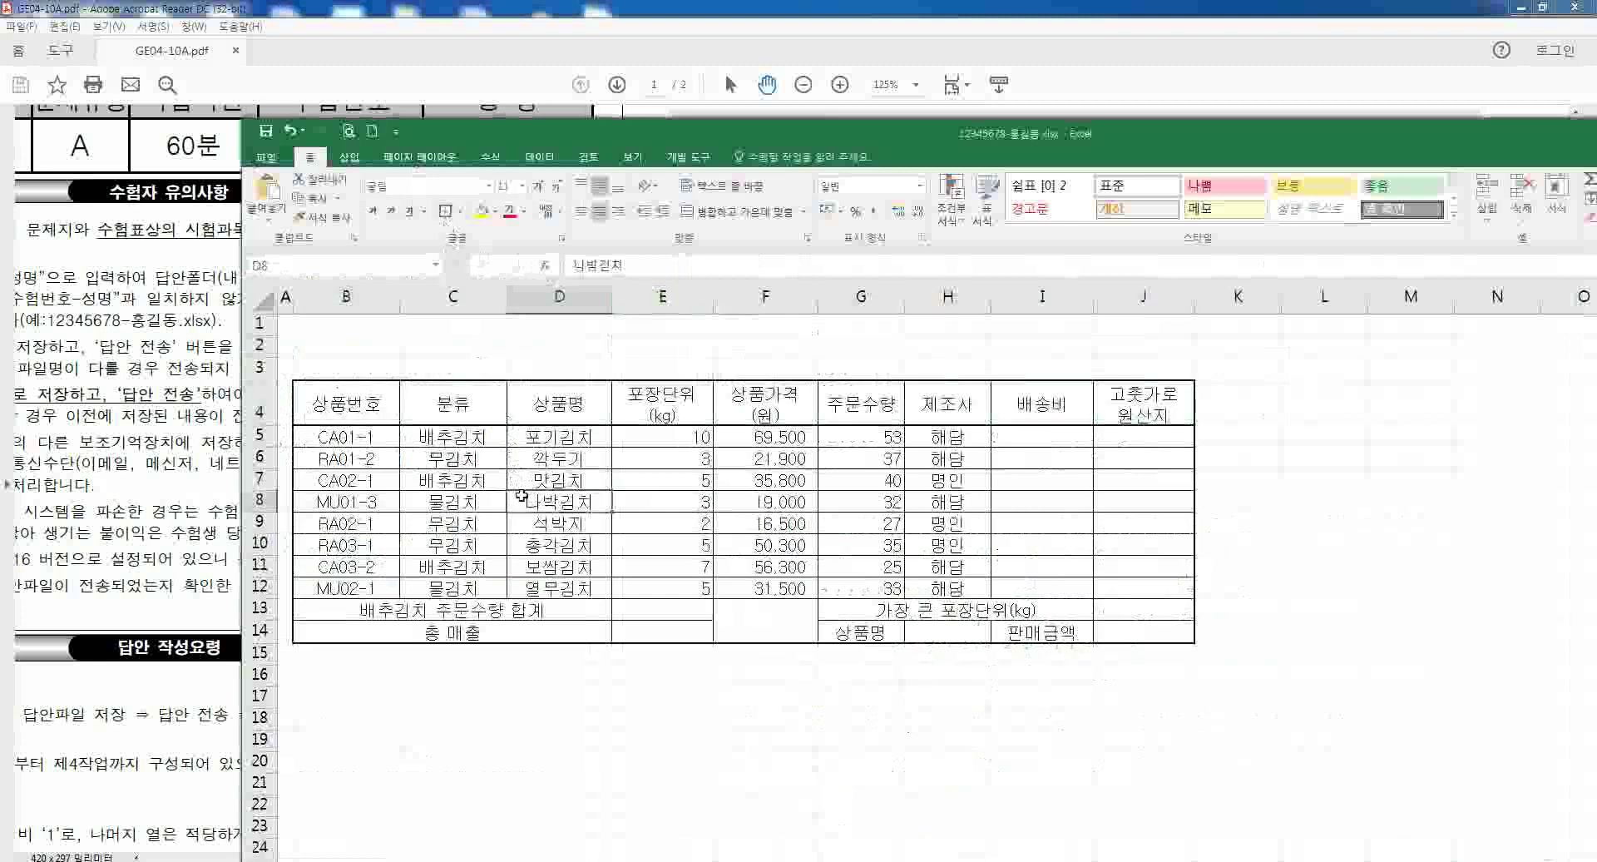
left_click_drag(349, 610, 1109, 619)
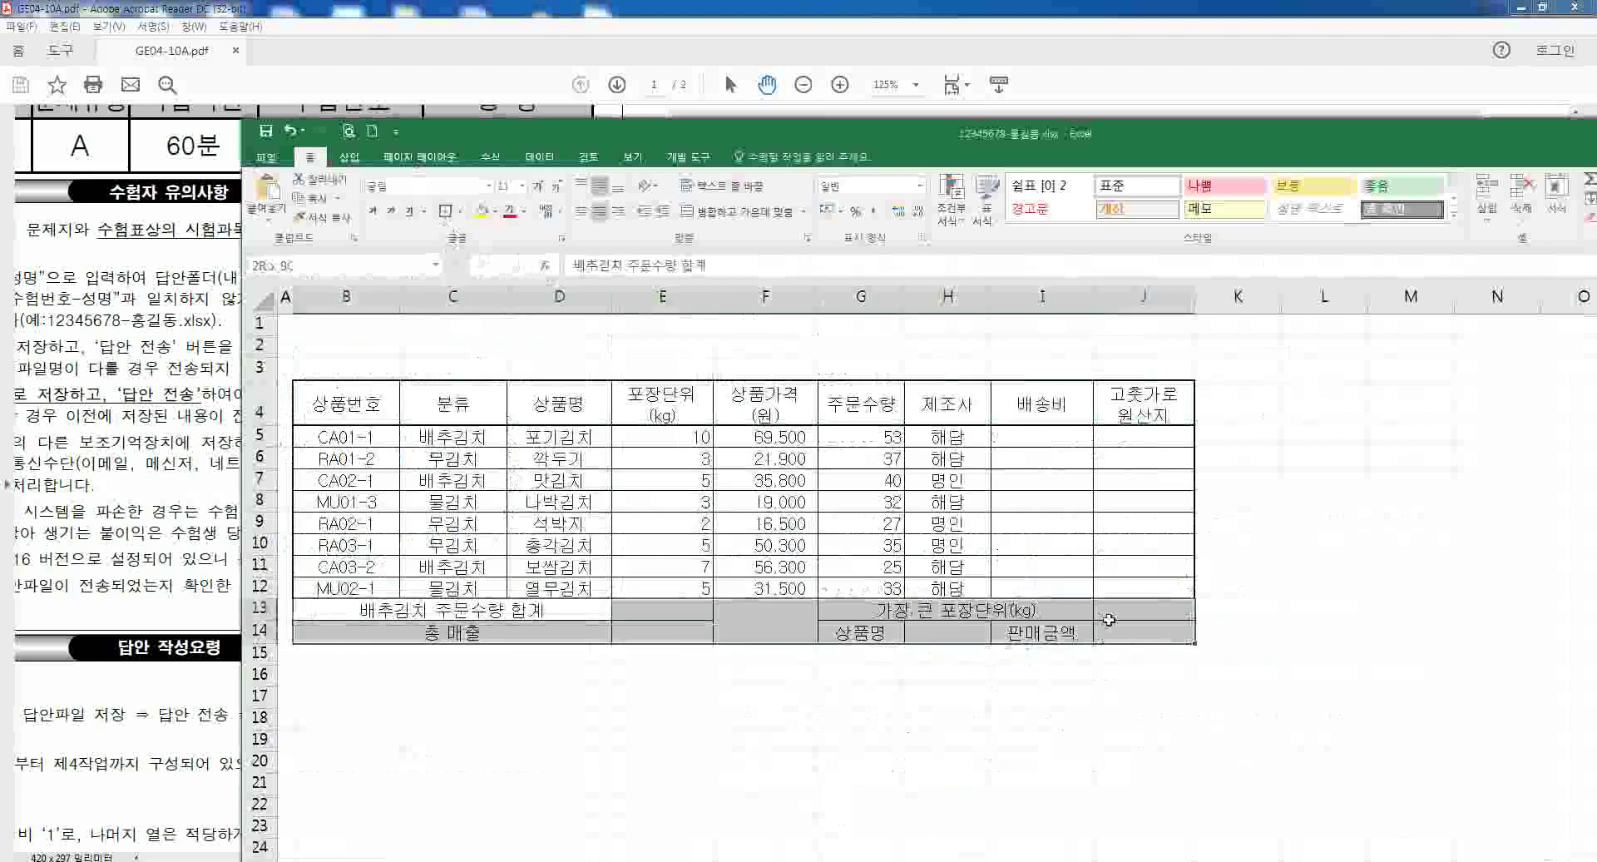
left_click(445, 210)
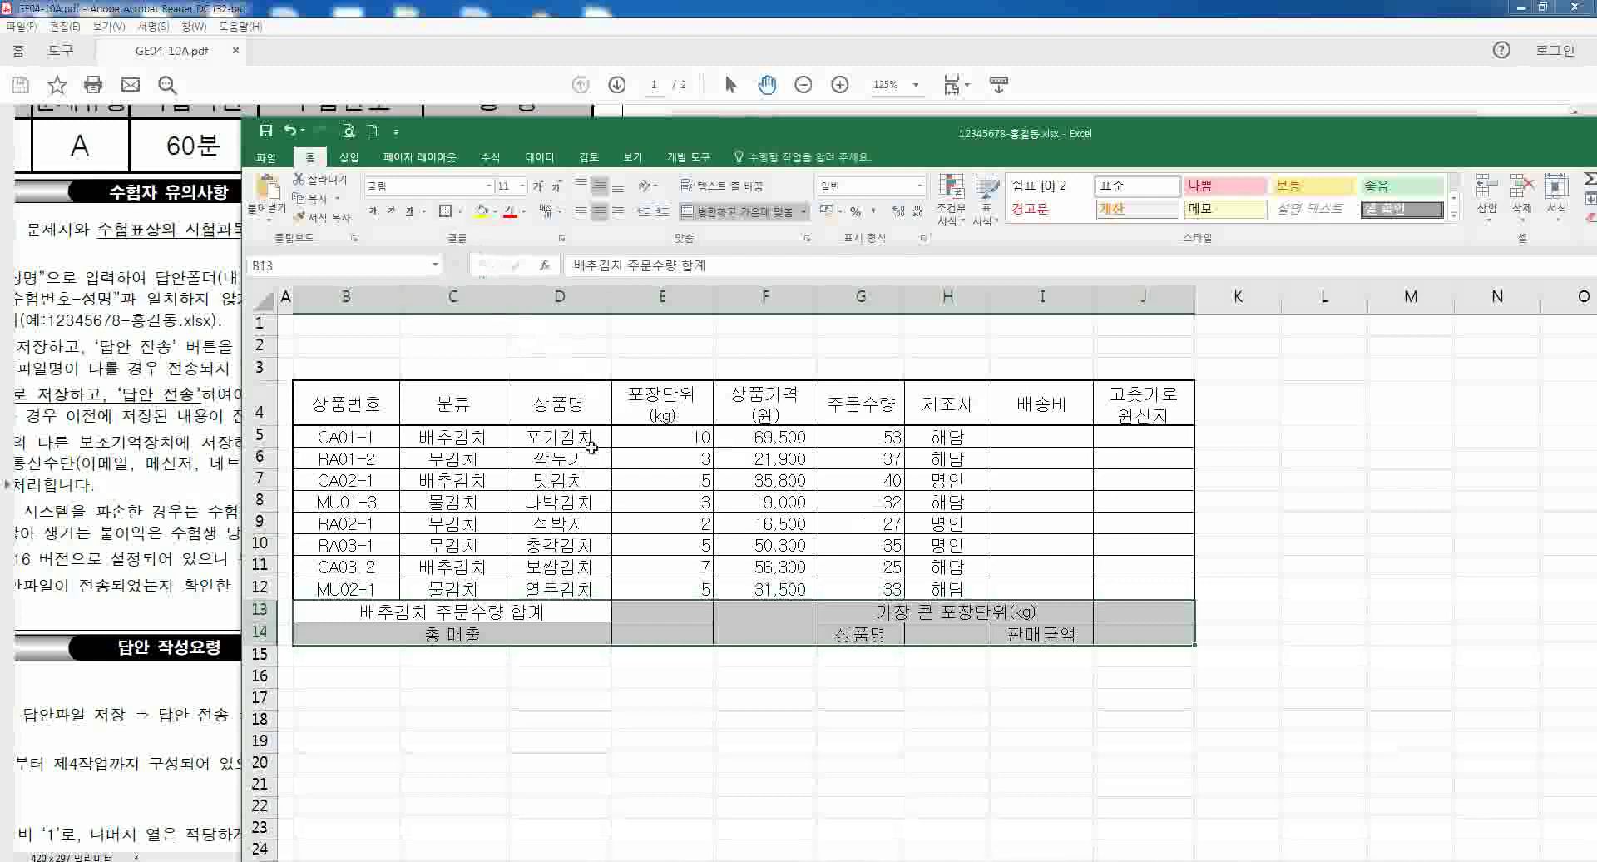
left_click(764, 684)
- Add diagonal borders in both directions to the merged cell F13:F14 so it is crossed out with an X
left_click(779, 632)
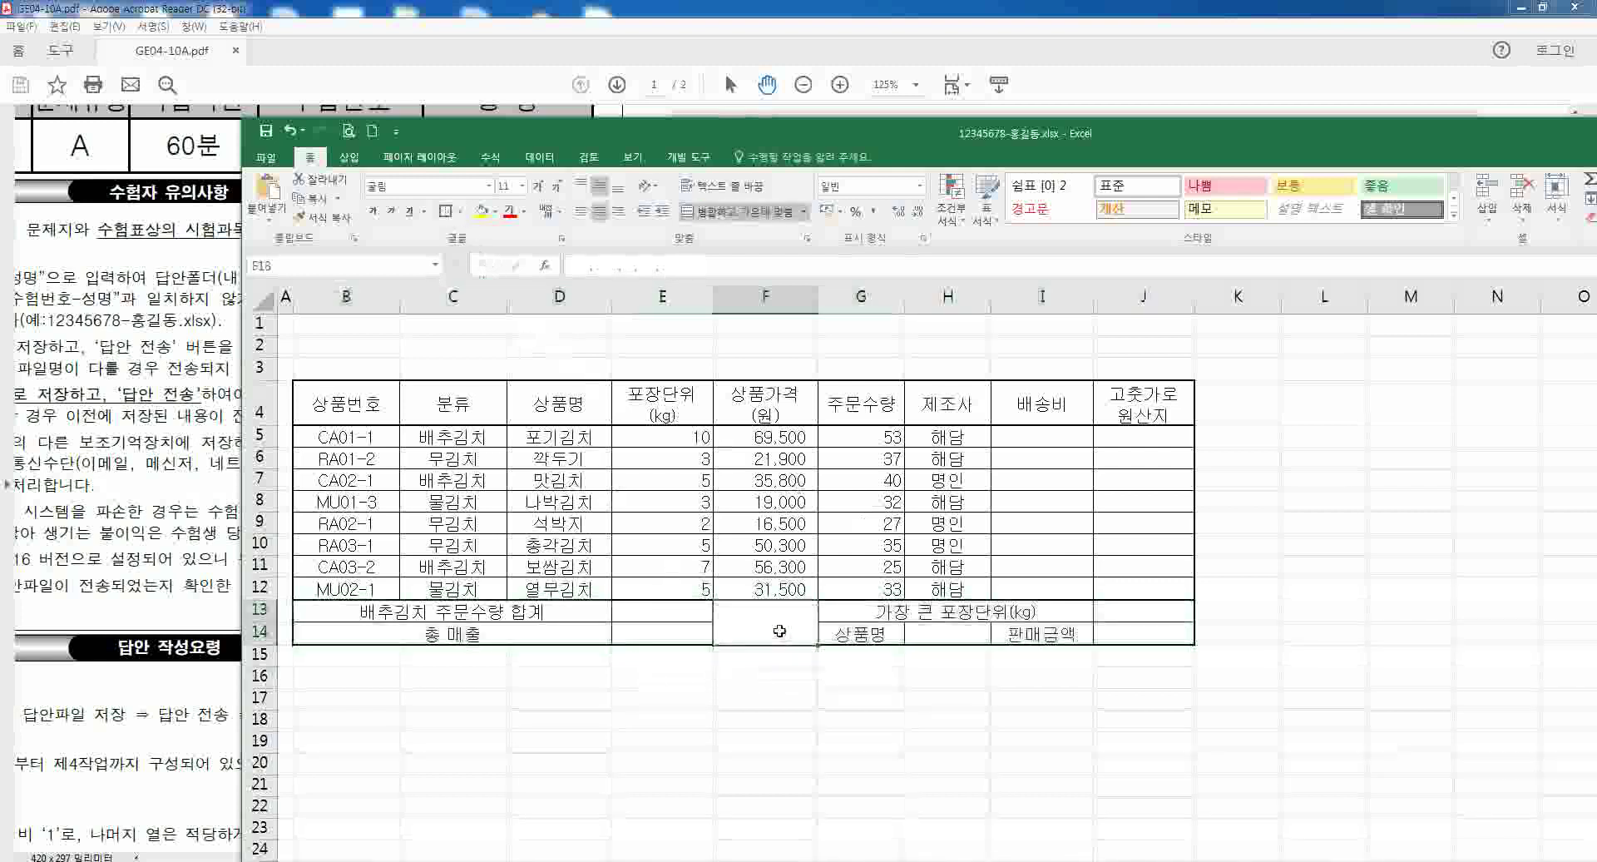
left_click(460, 213)
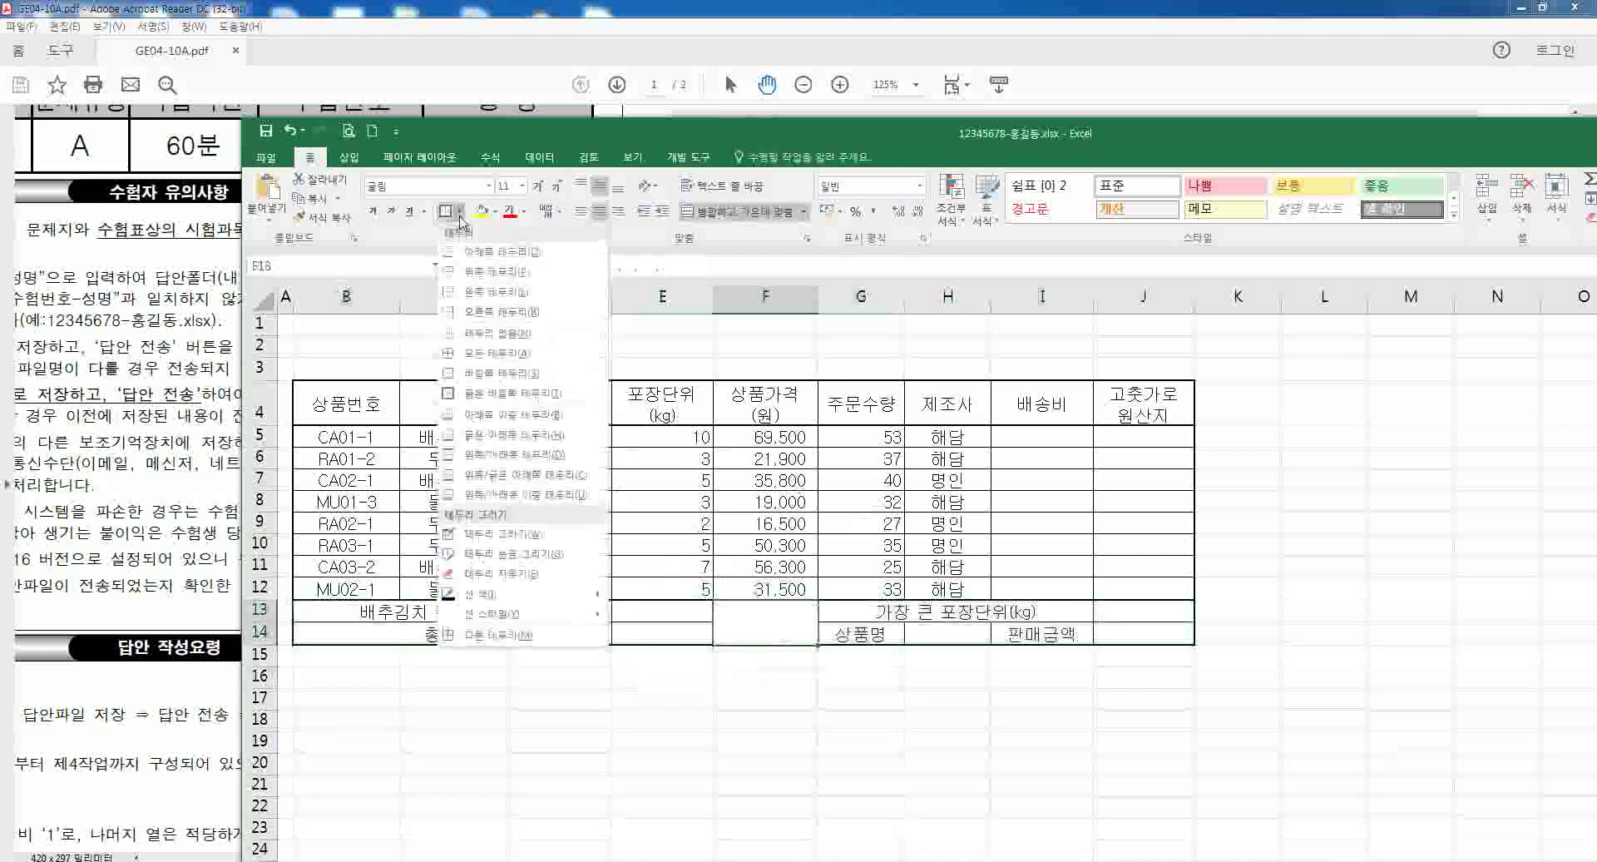
left_click(513, 636)
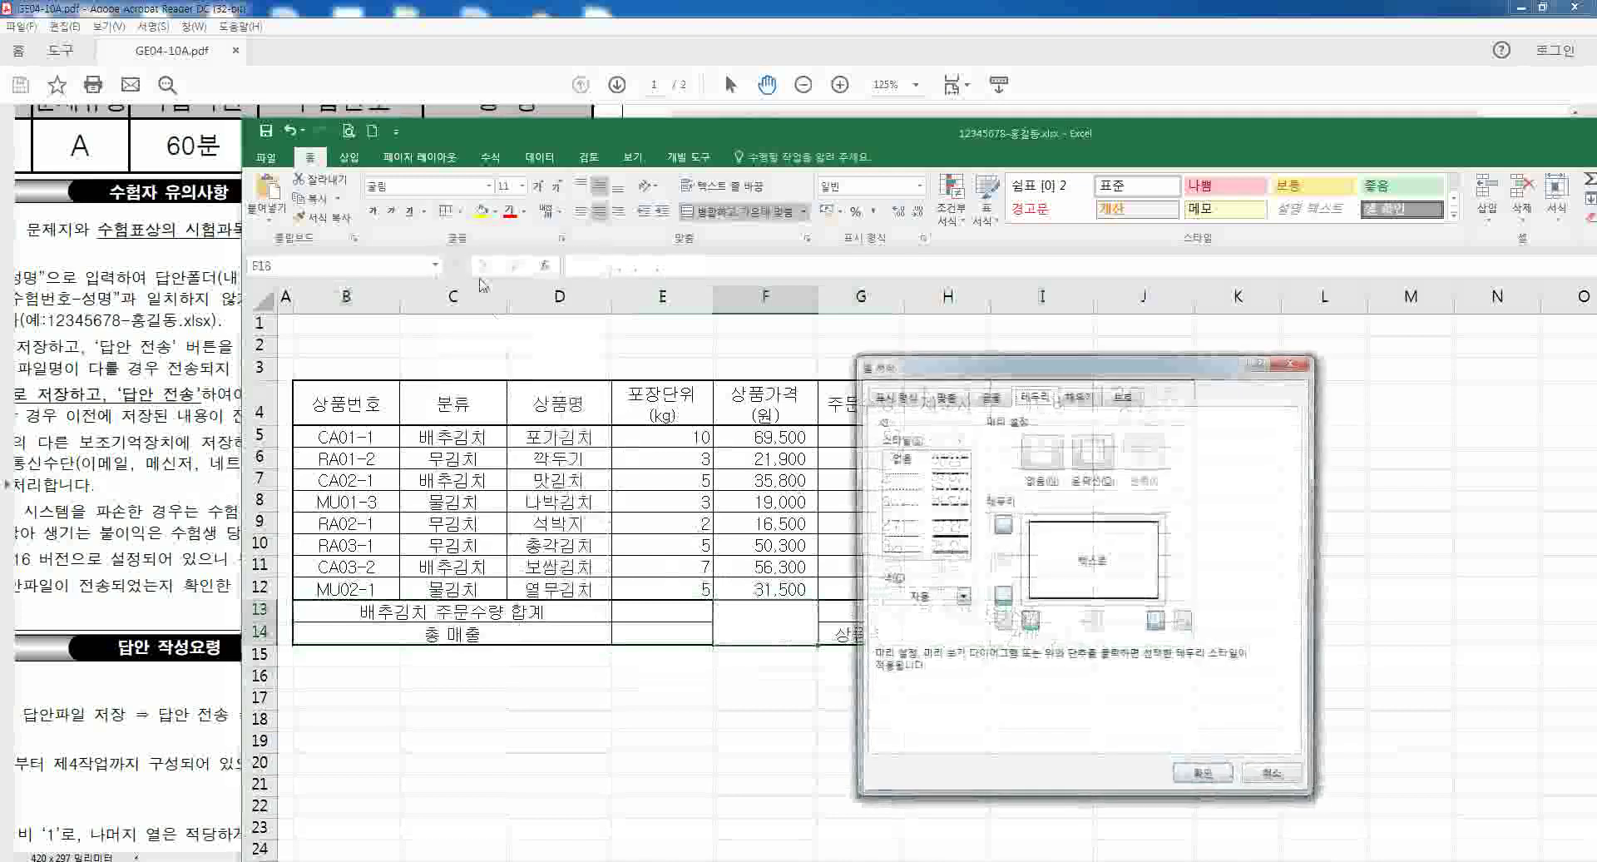
left_click(1002, 620)
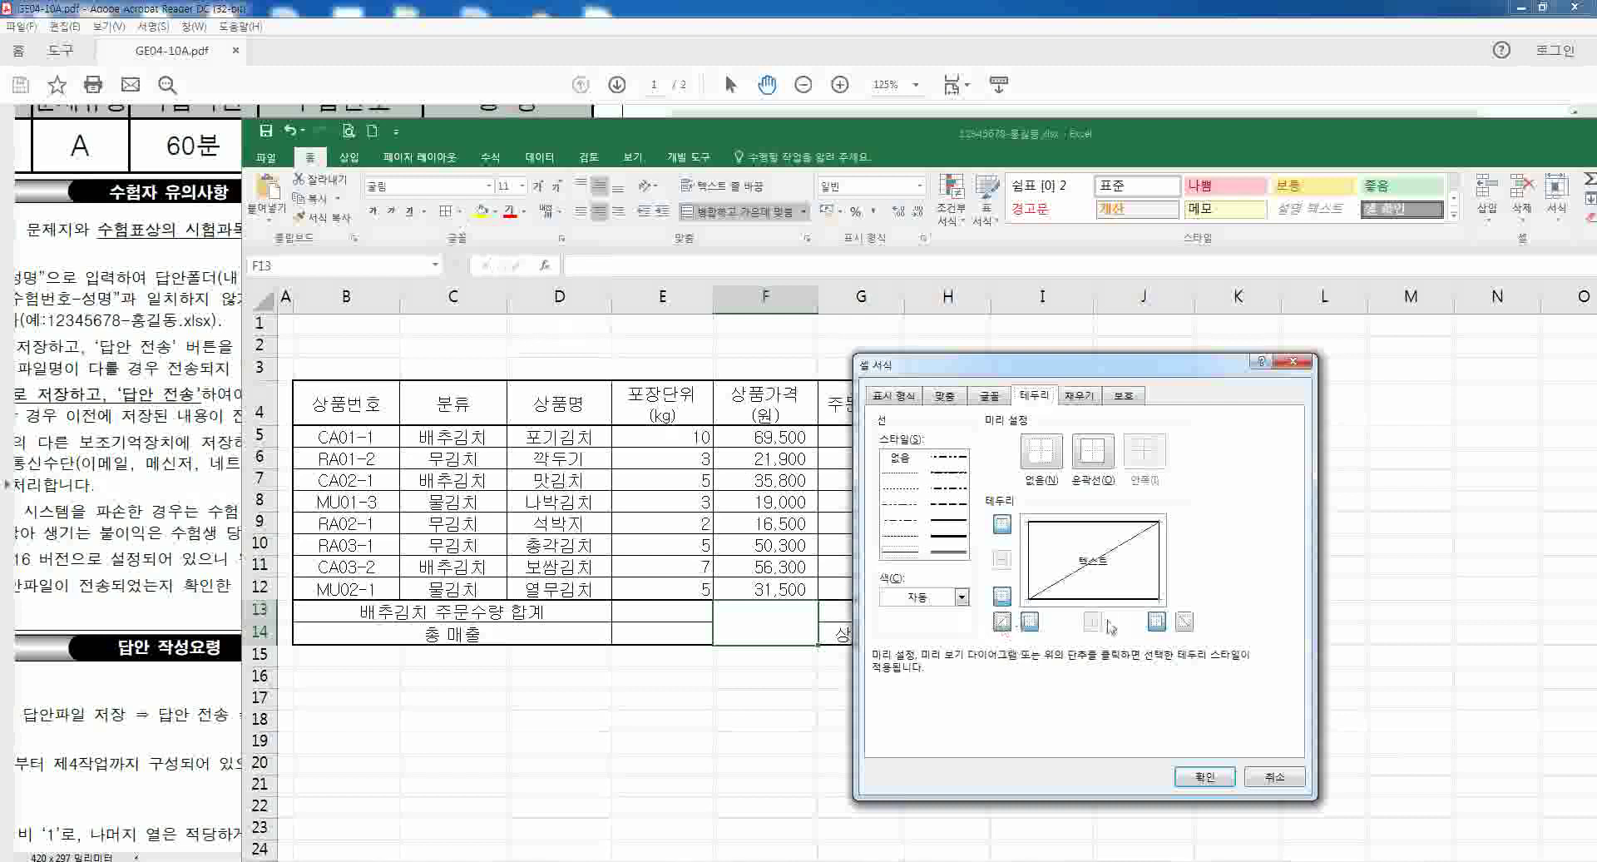
left_click(1184, 621)
left_click_drag(986, 607, 1021, 639)
left_click_drag(1164, 607, 1205, 643)
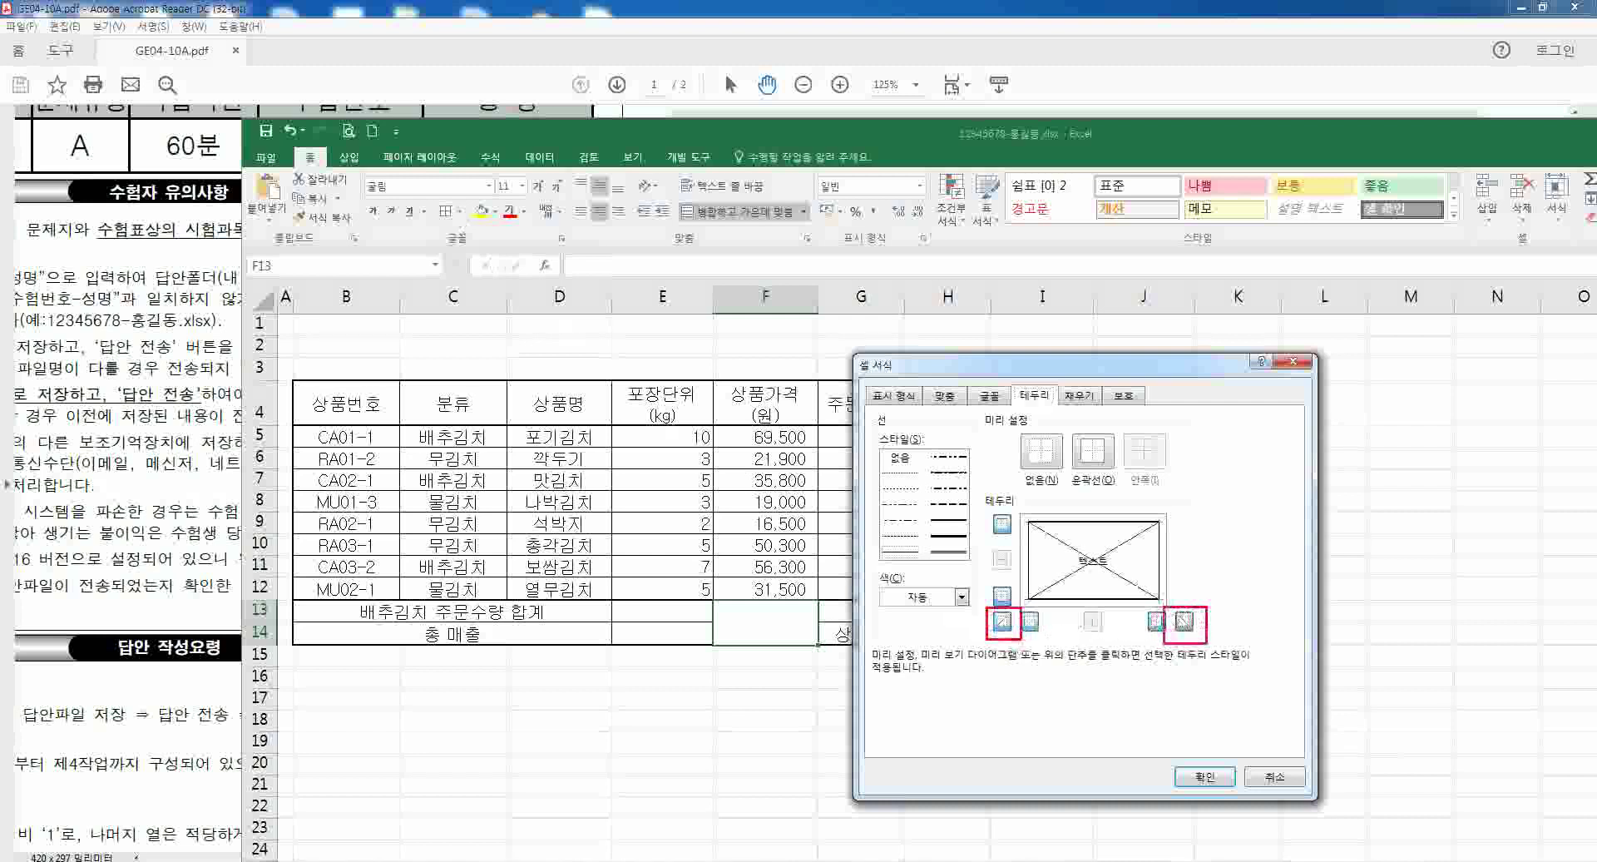
left_click(1204, 776)
left_click(861, 702)
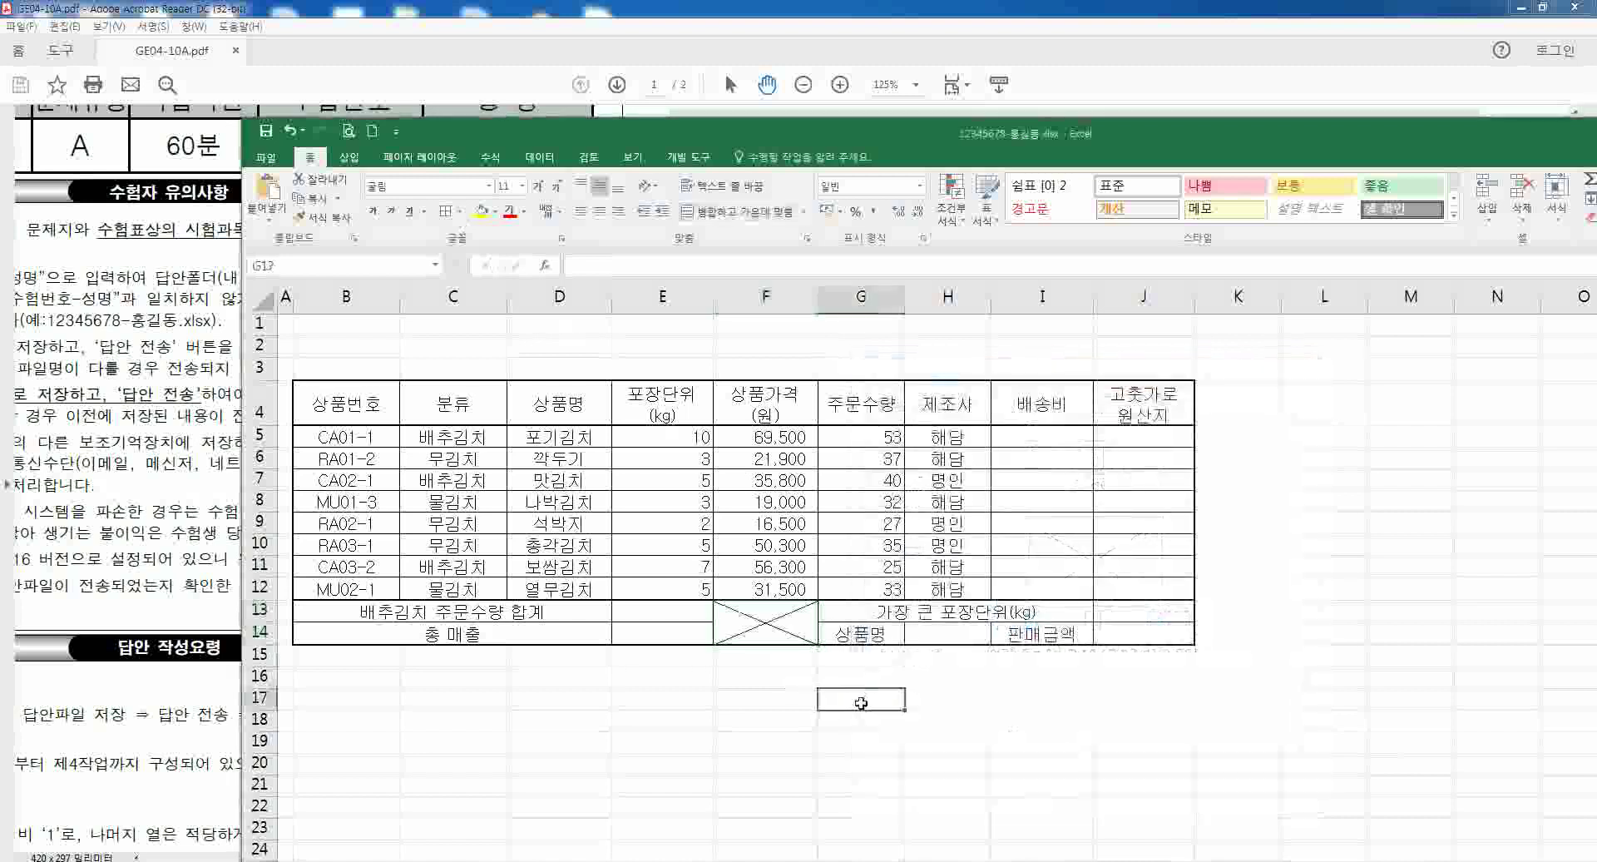
- Widen columns G and H slightly and narrow column E a little
left_click(511, 457)
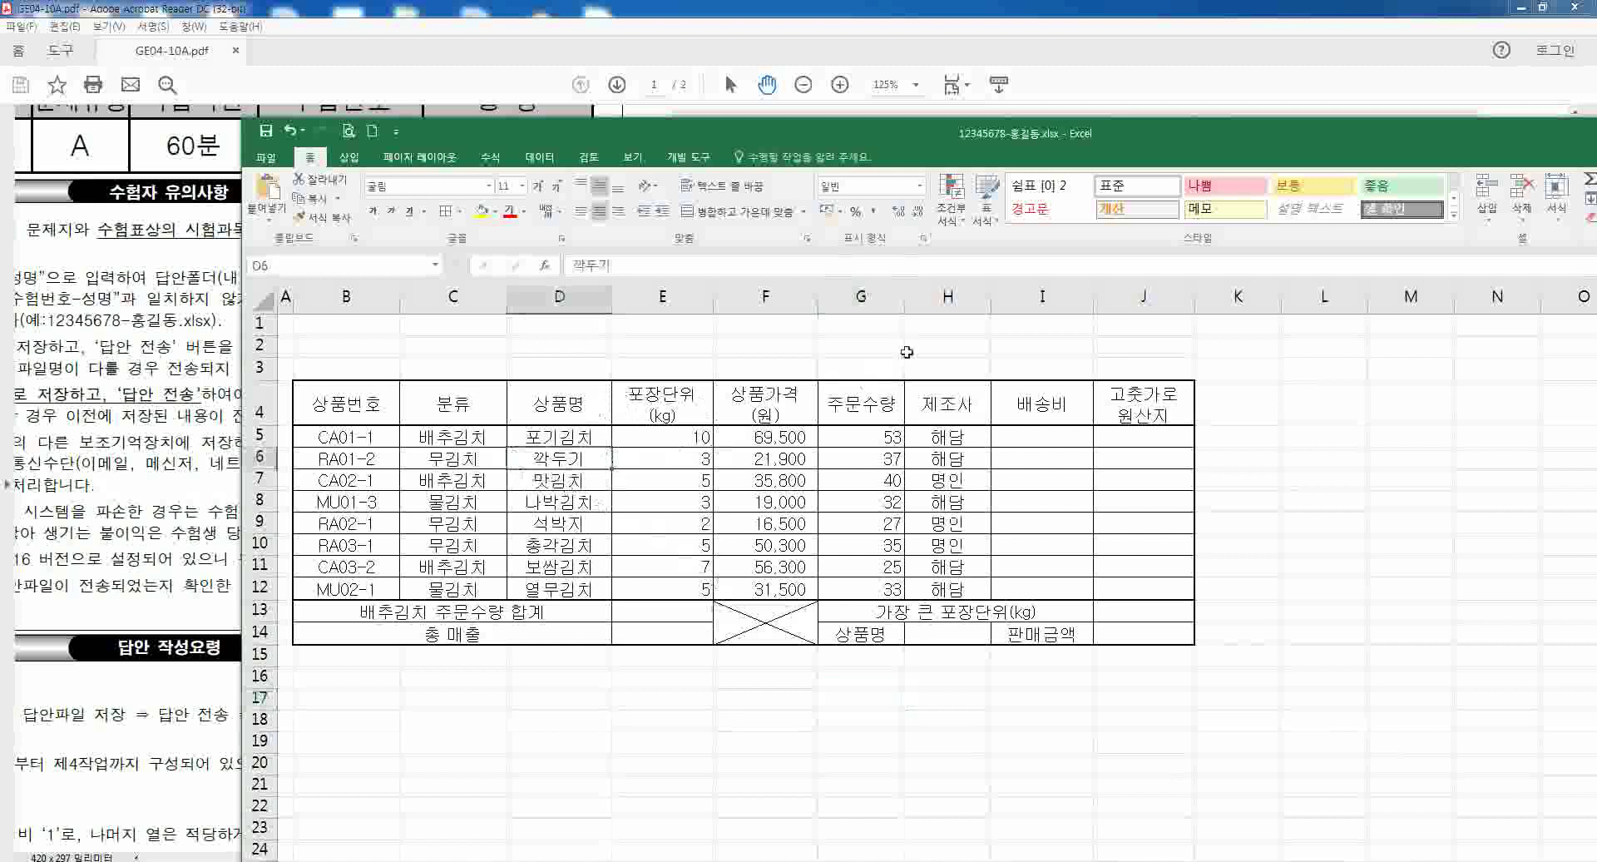
left_click_drag(904, 298, 1013, 304)
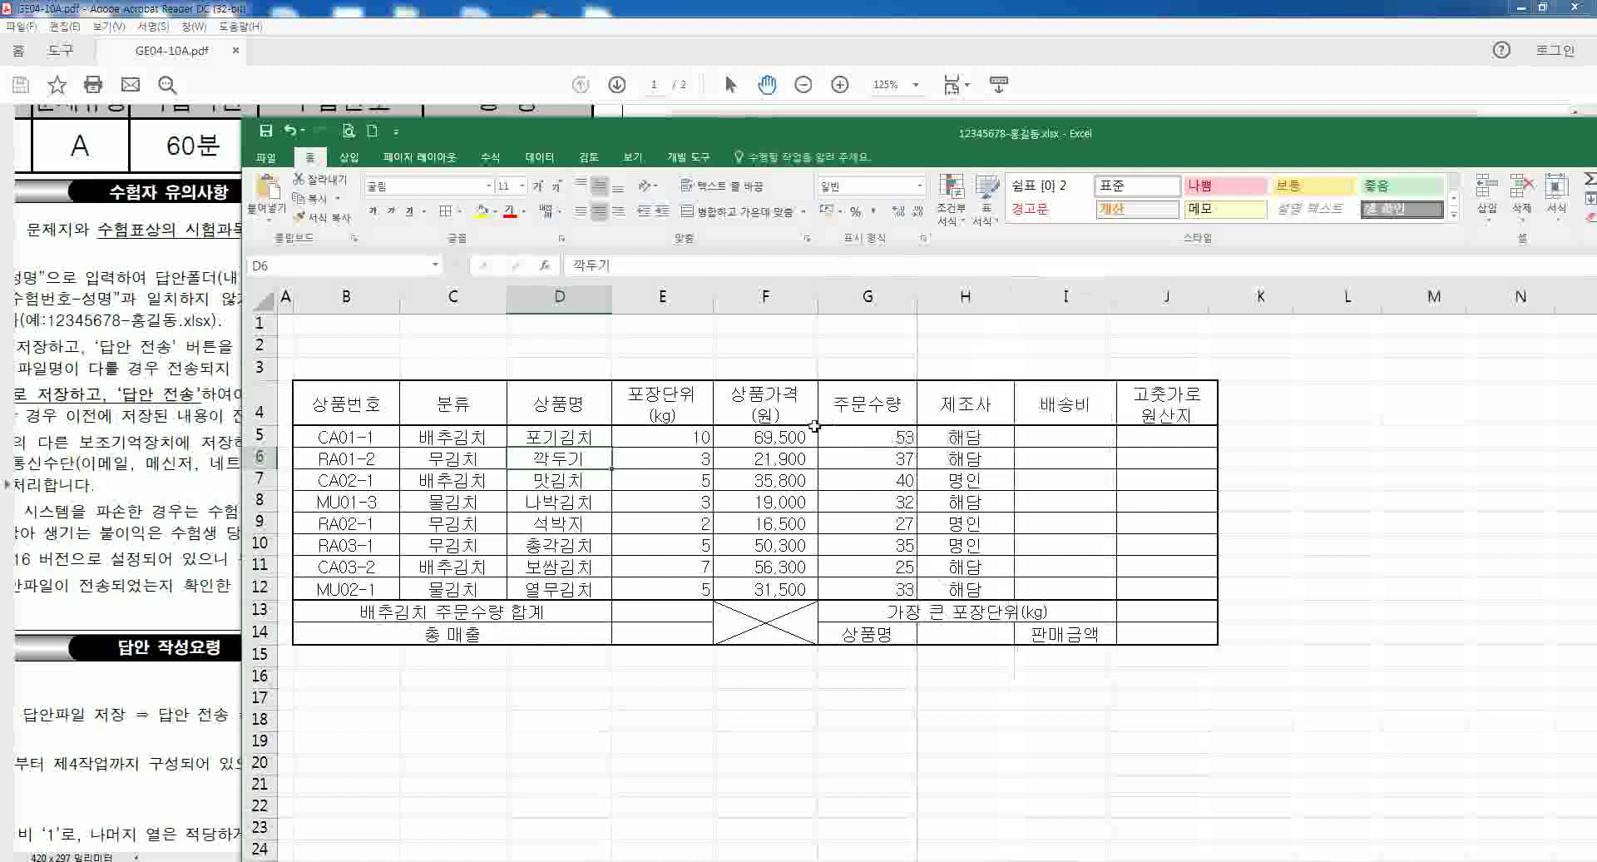
left_click_drag(713, 301, 711, 301)
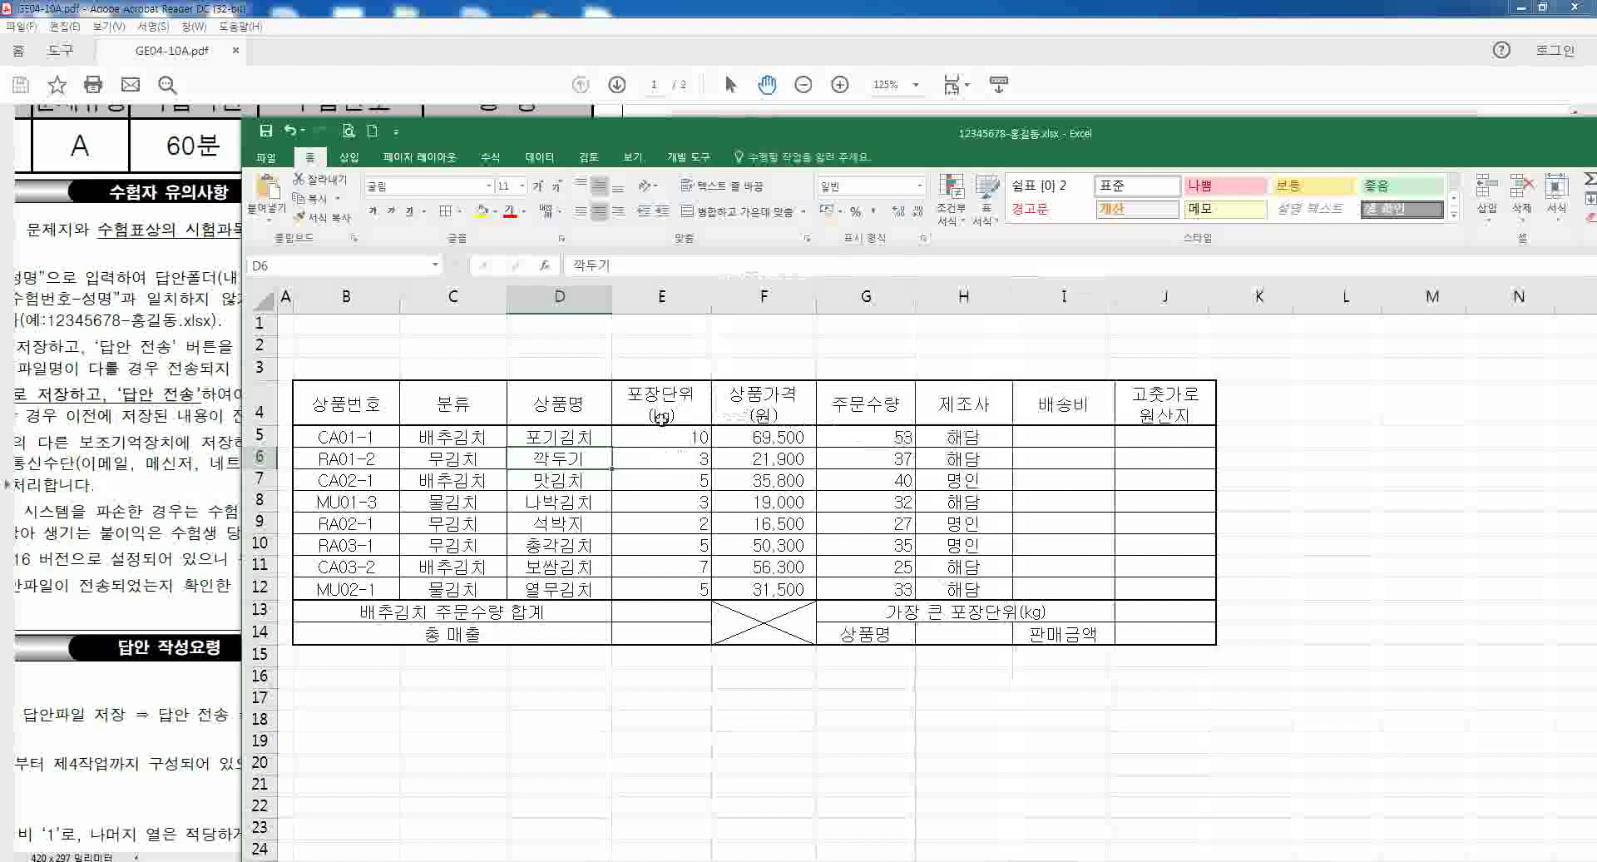
- Switch to the exam PDF and read its formatting conditions, checking the sample's number columns and the G5:G12 cell format with '개'
left_click_drag(786, 134, 789, 405)
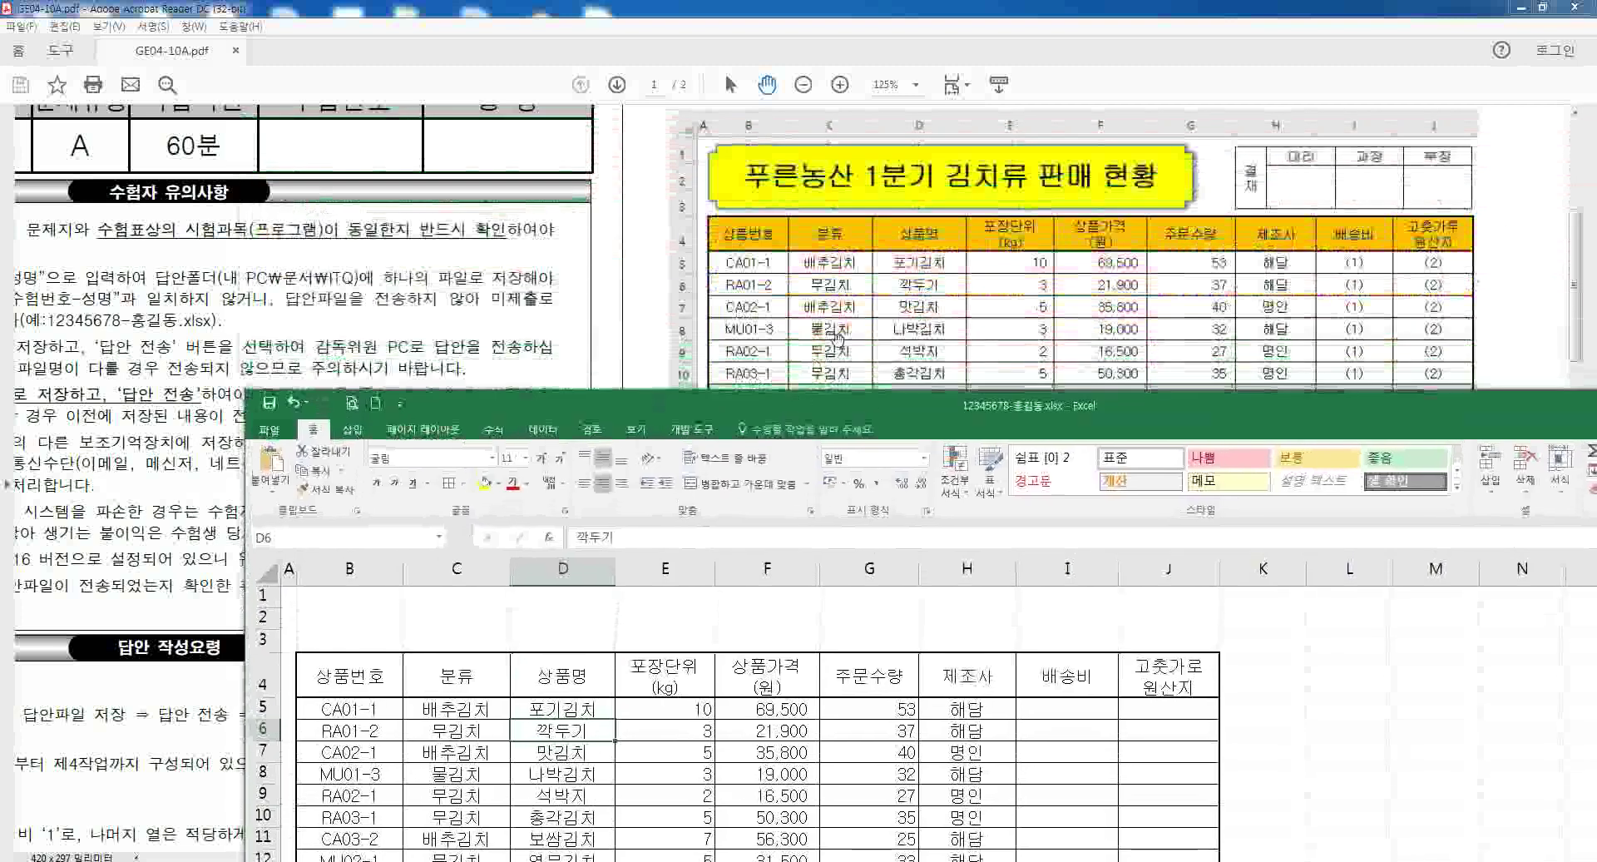
left_click(866, 296)
scroll(886, 416, "down", 1)
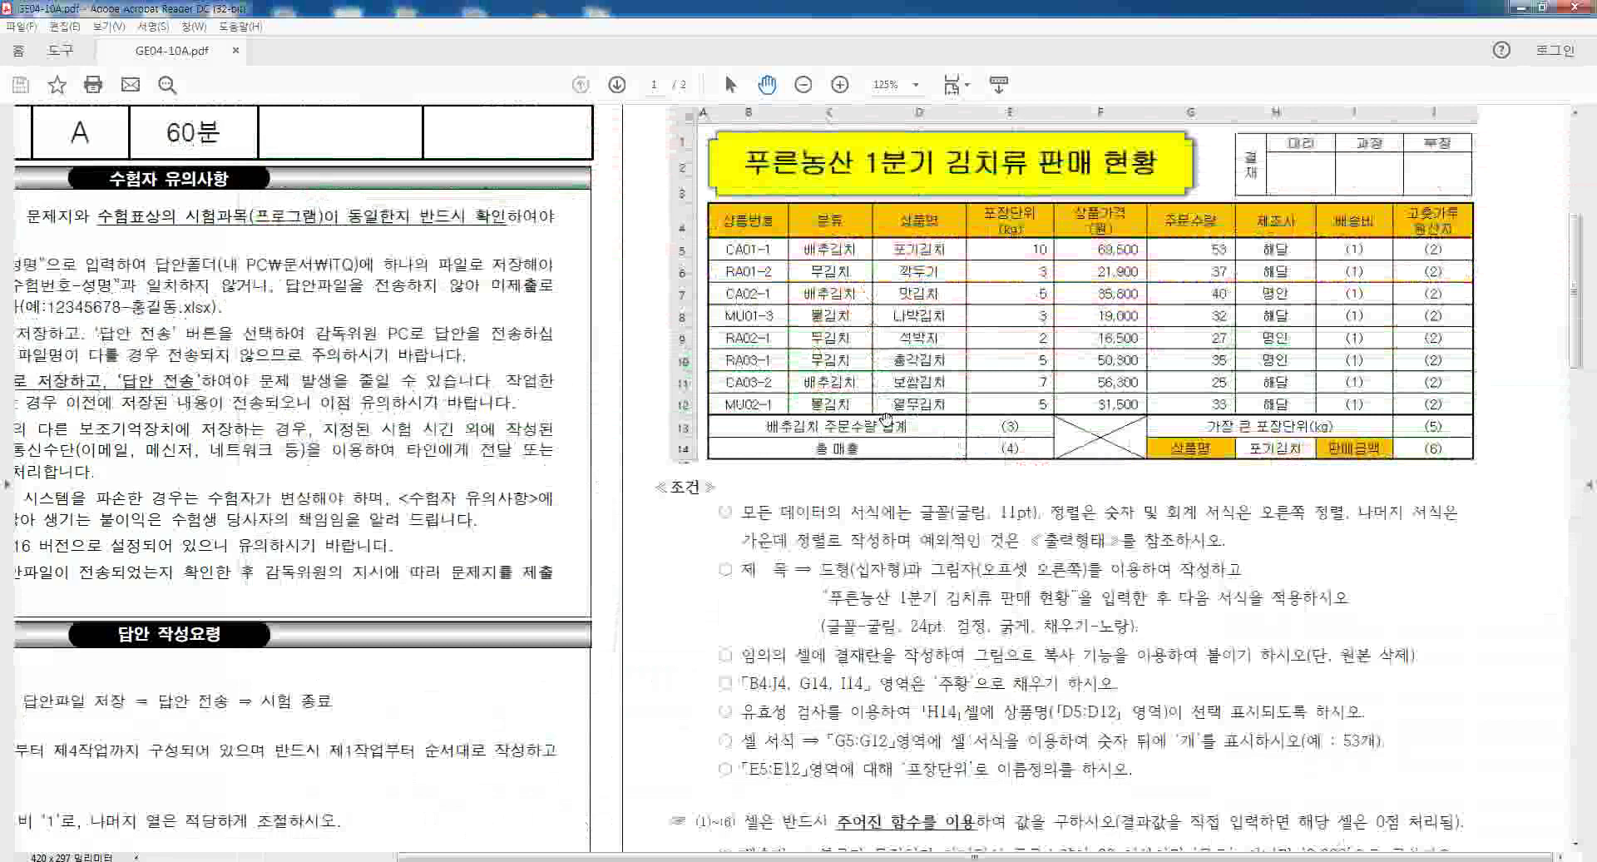
scroll(886, 418, "down", 3)
scroll(994, 279, "down", 5)
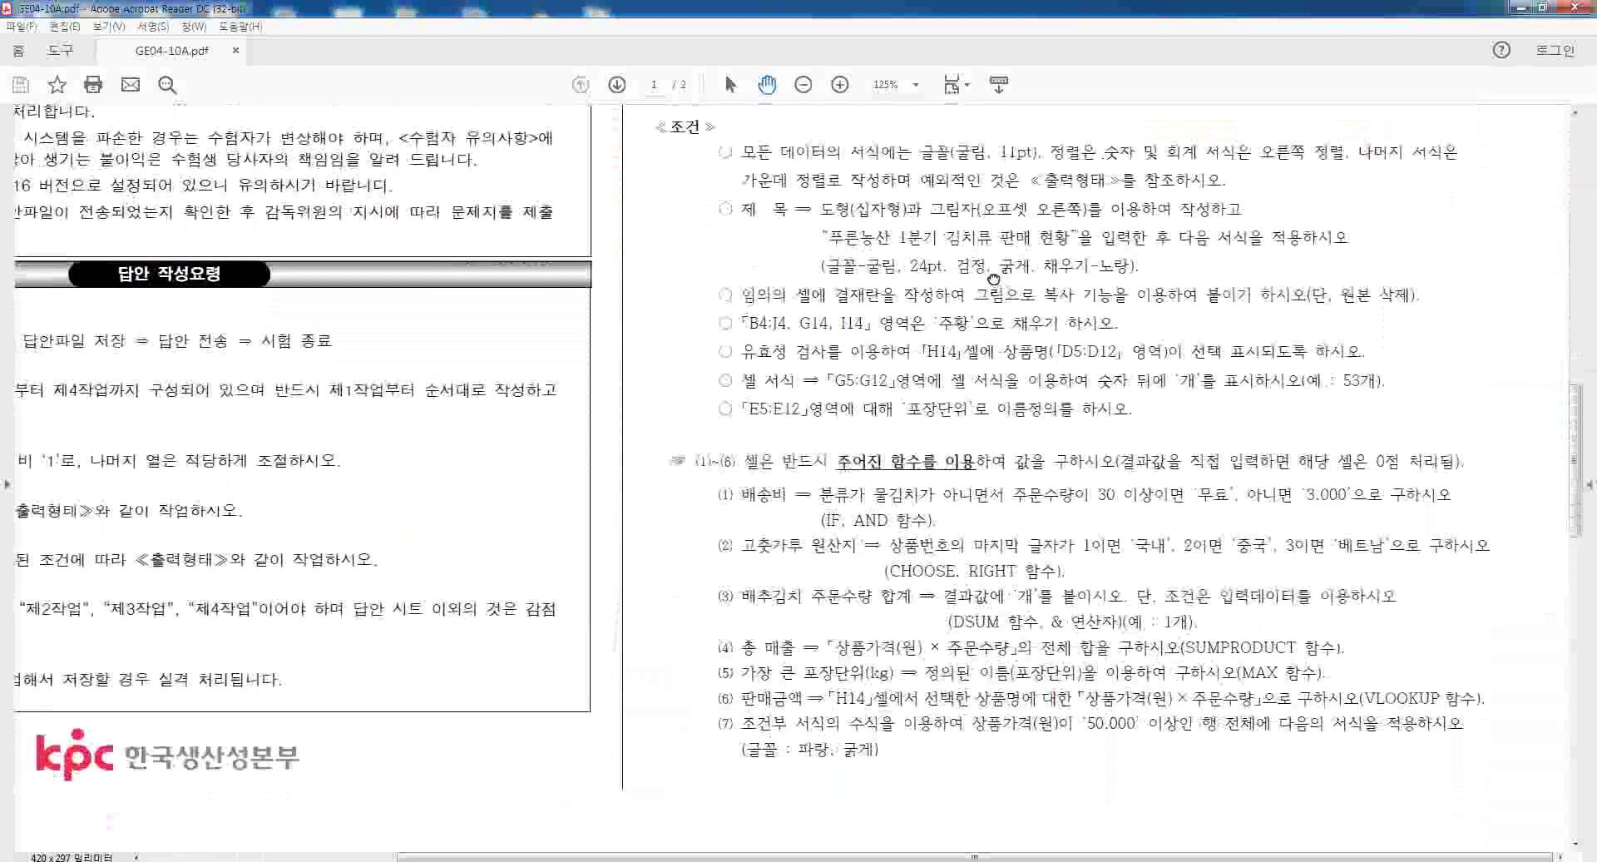
scroll(993, 279, "down", 1)
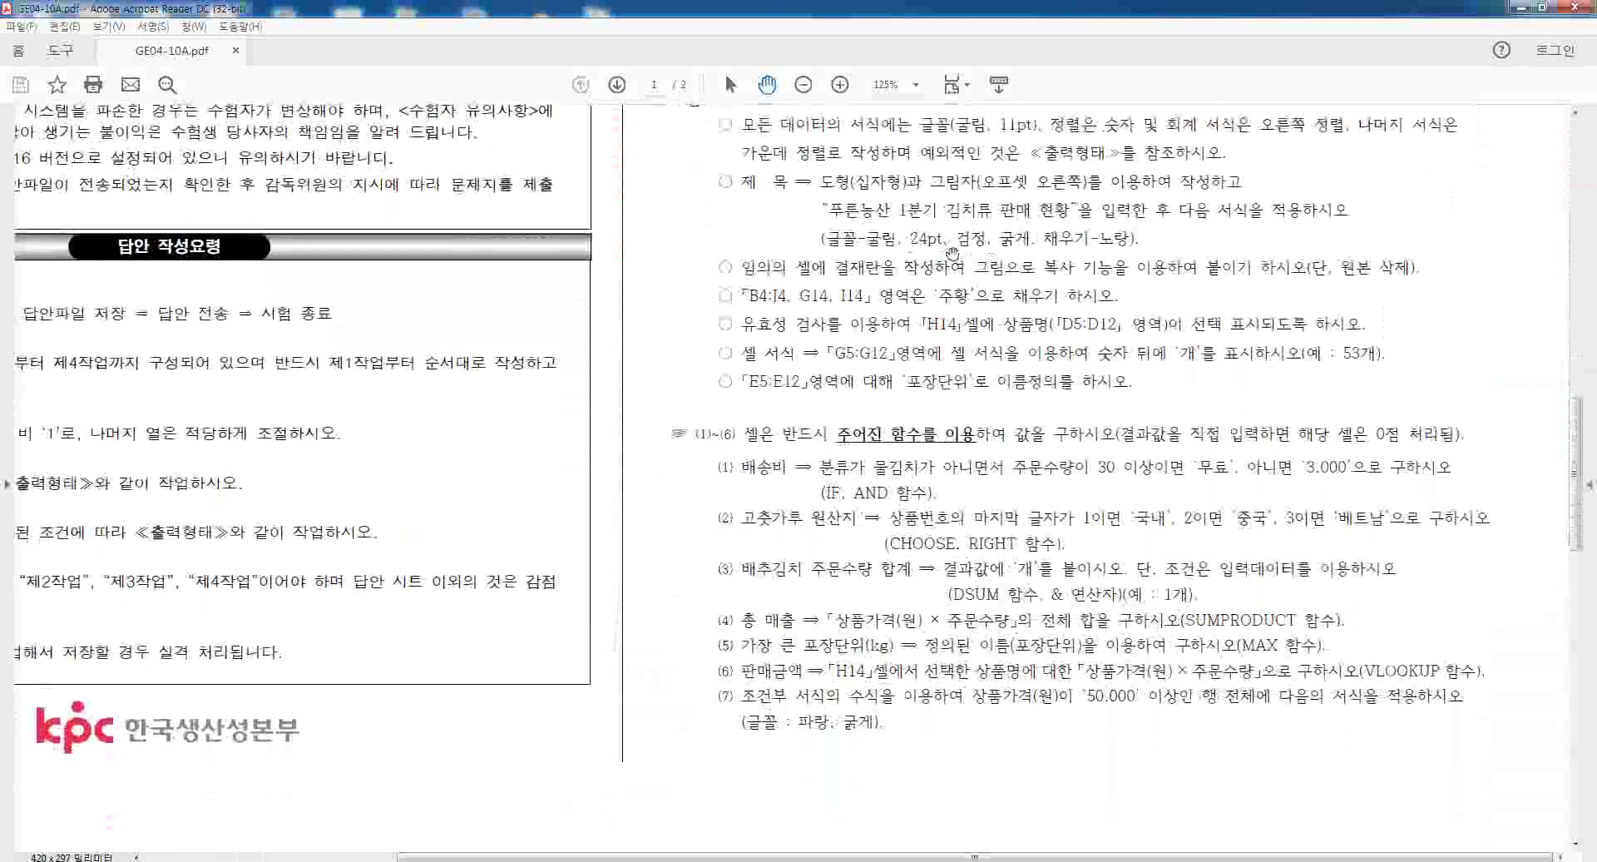
left_click_drag(984, 183, 967, 595)
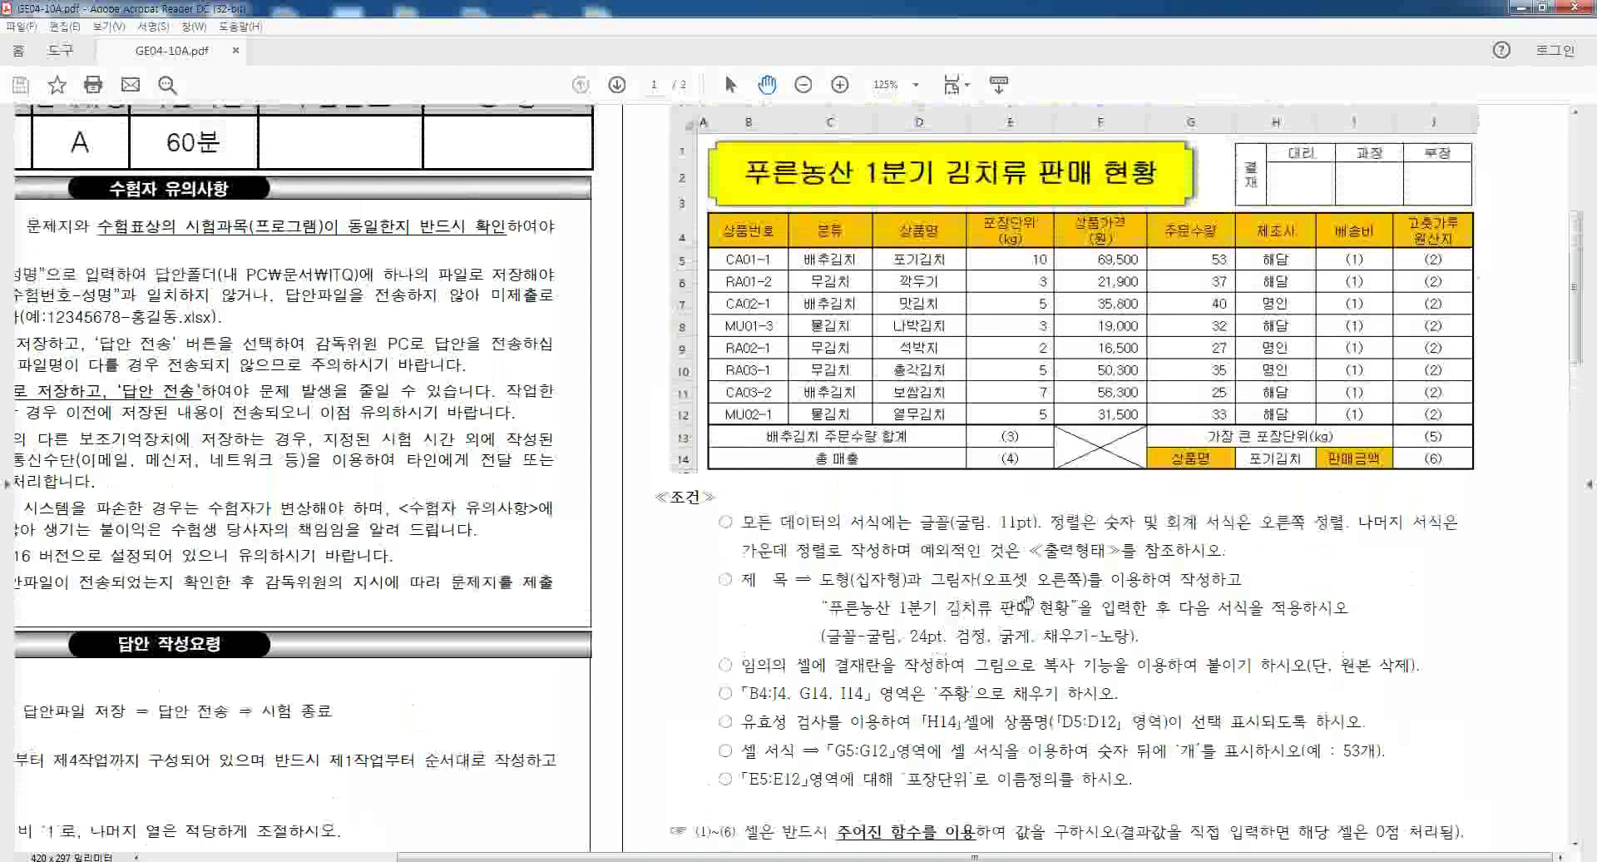
left_click_drag(1062, 252, 1149, 423)
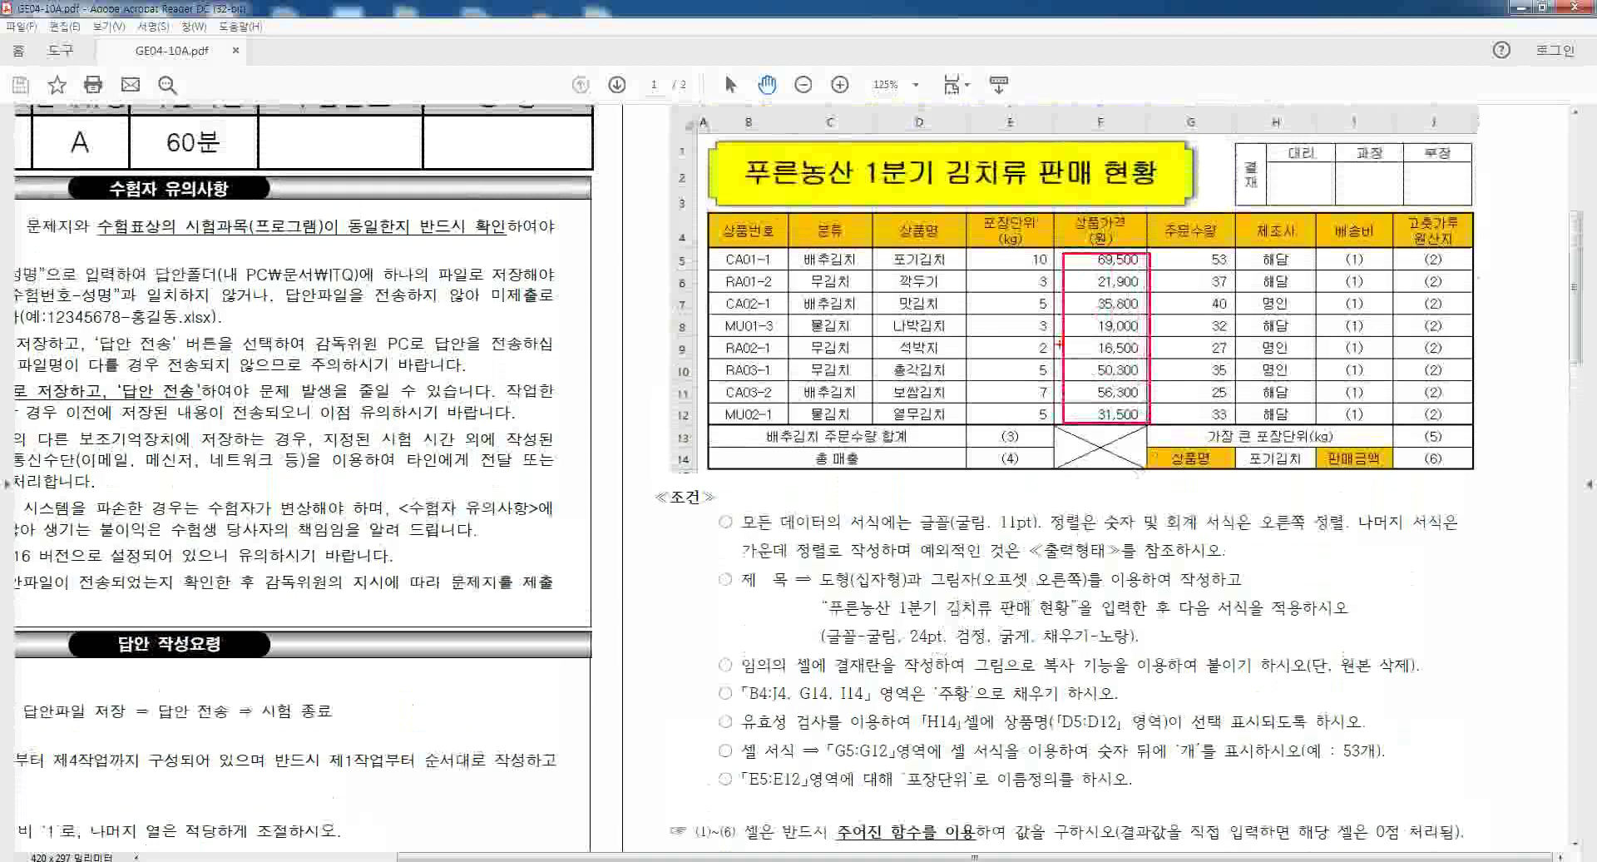
left_click_drag(975, 248, 1229, 425)
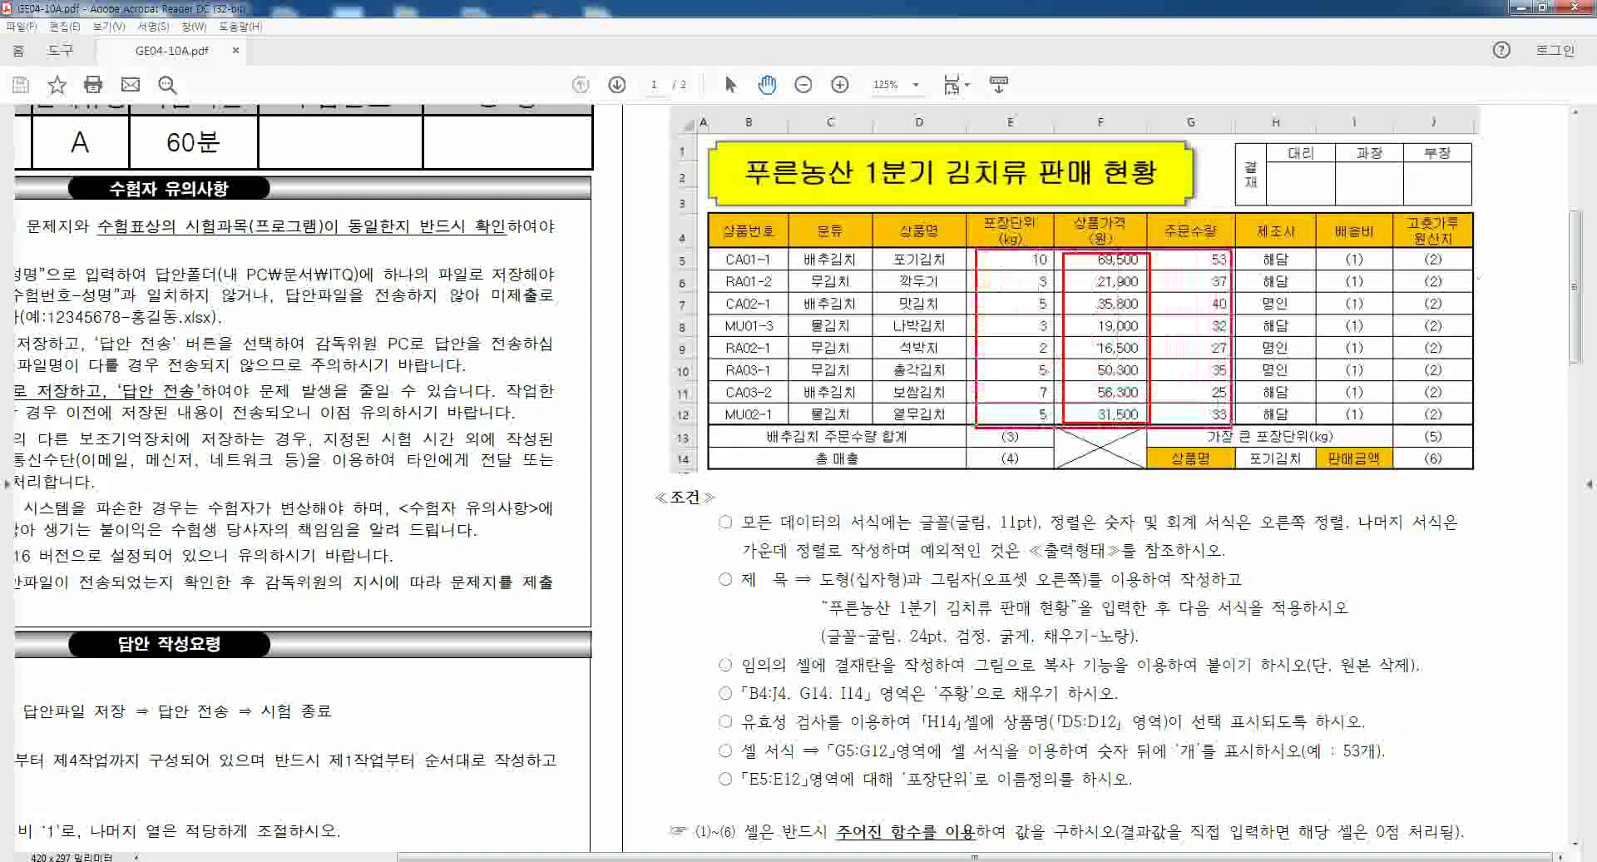
key("Escape")
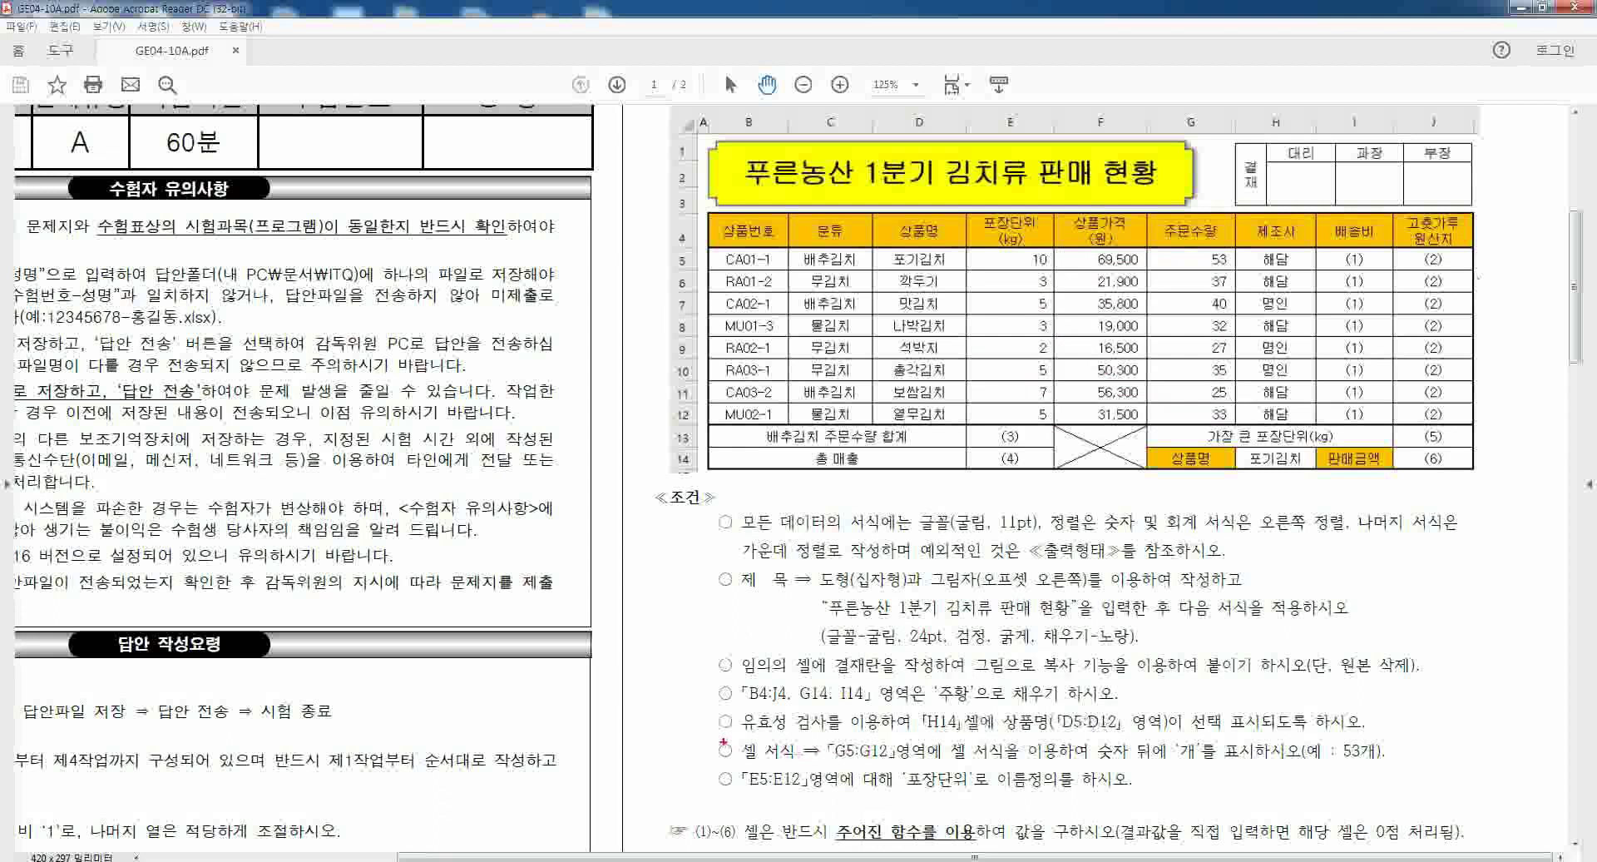
mouse_move(718, 737)
left_mouse_down()
mouse_move(836, 762)
mouse_move(1387, 761)
left_mouse_up()
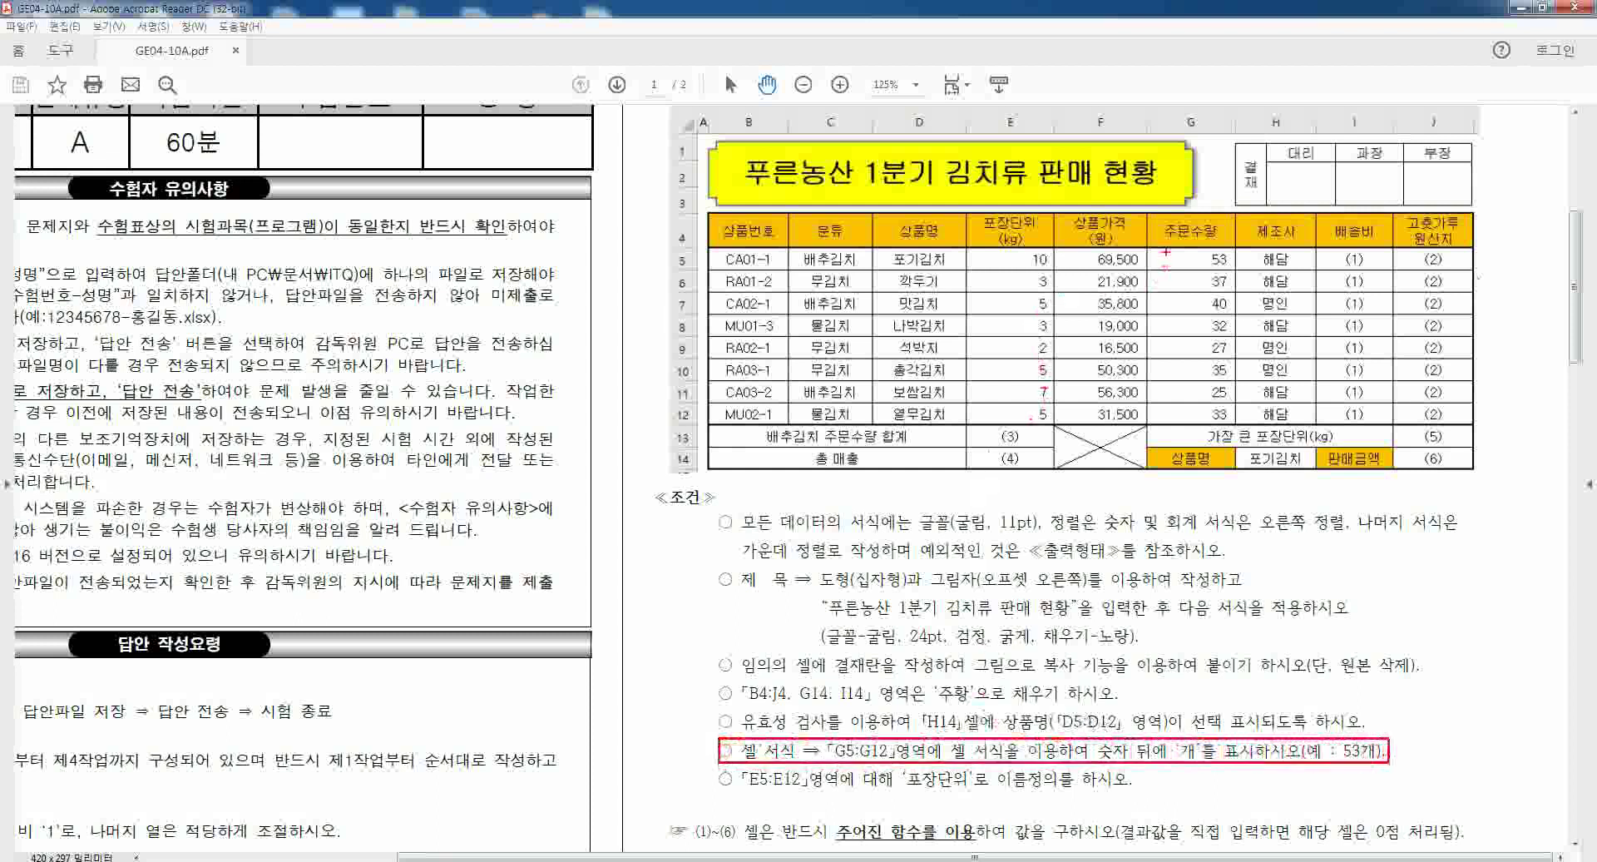
- Check the order quantity column in the PDF sample, return to the Excel workbook, and apply the comma style to the packaging units in E5:E12
left_click_drag(1165, 251, 1237, 422)
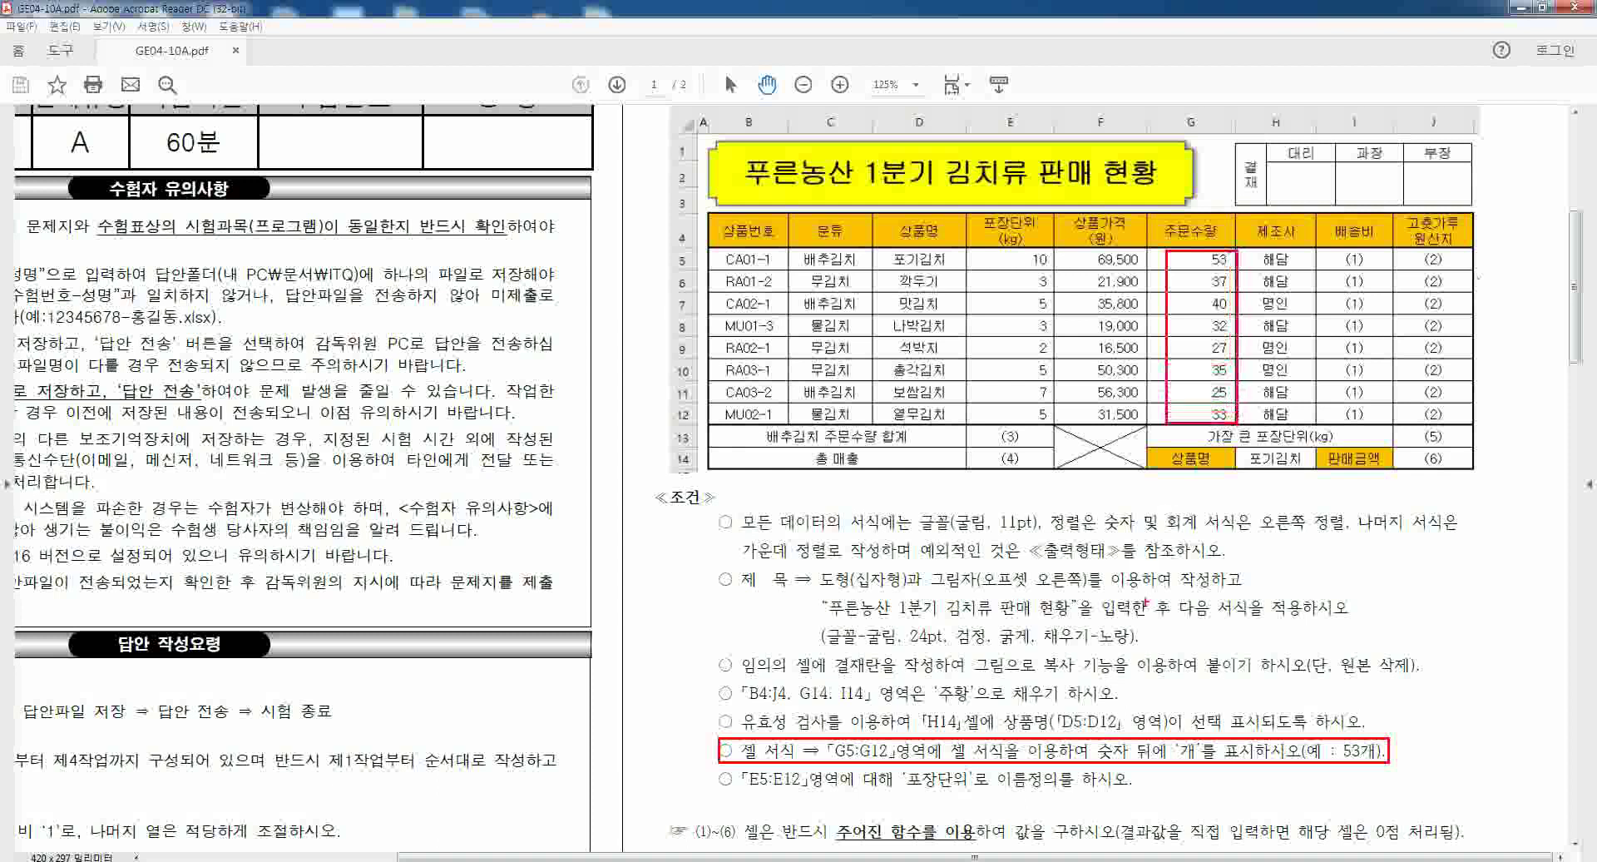
key("Escape")
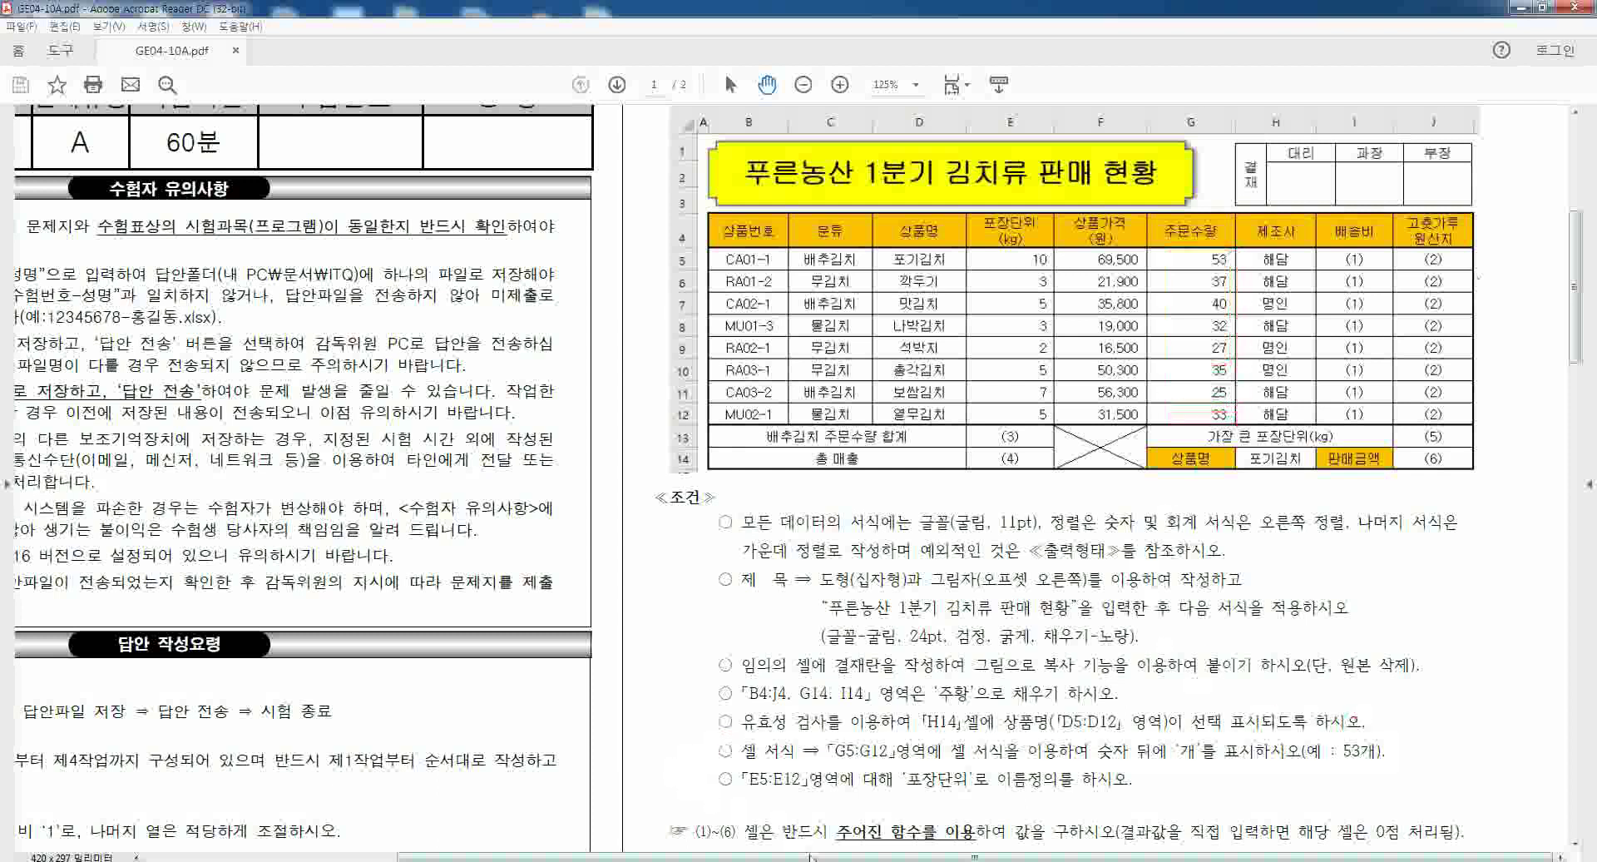
mouse_move(848, 860)
left_click(841, 803)
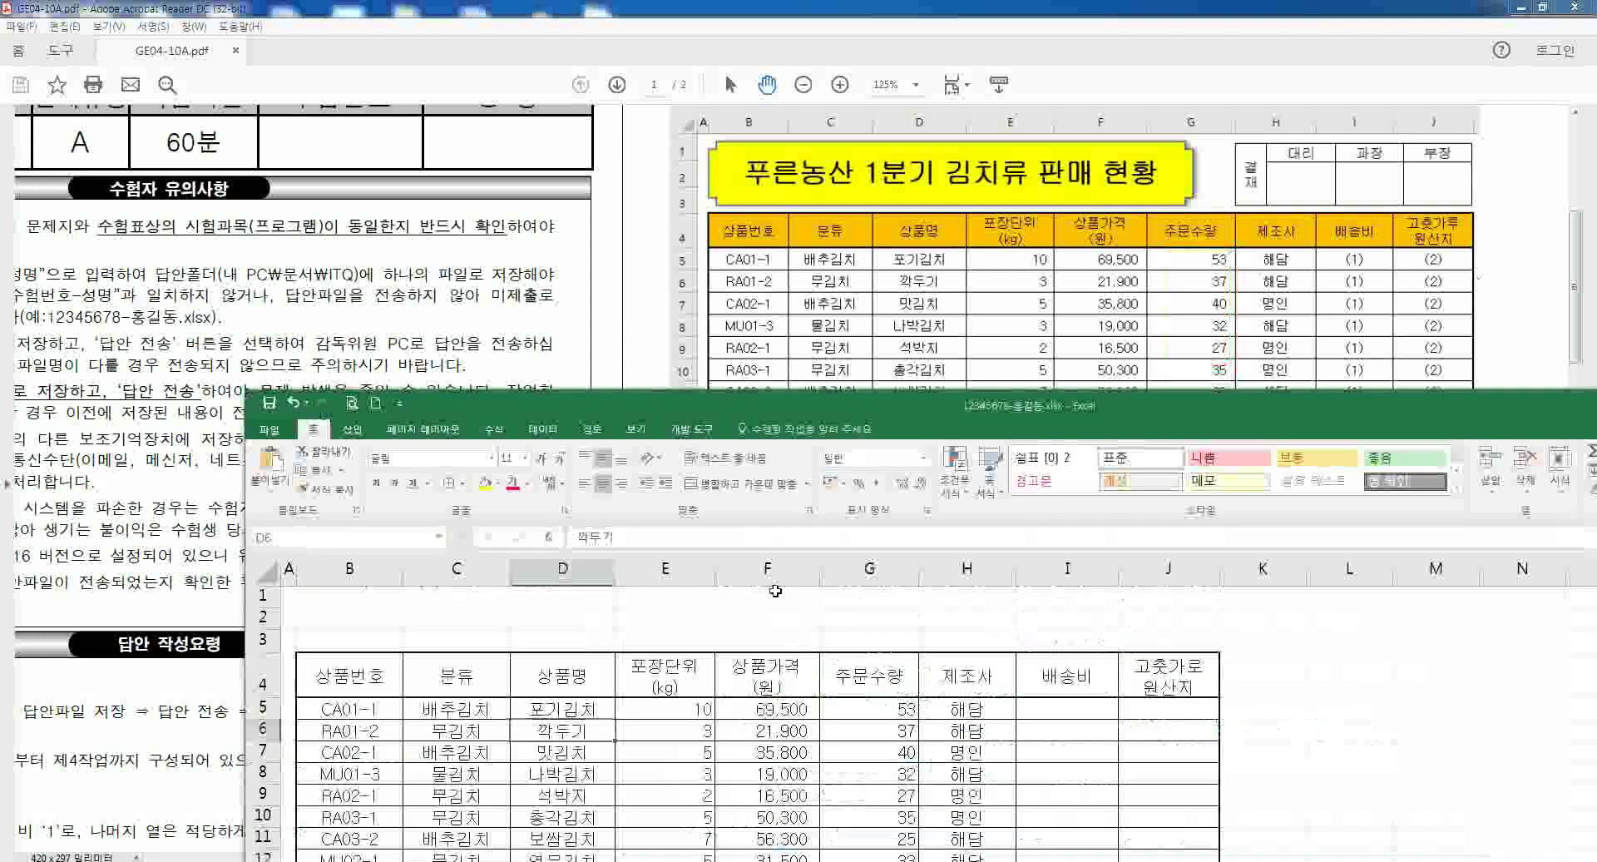
left_click_drag(757, 402, 751, 195)
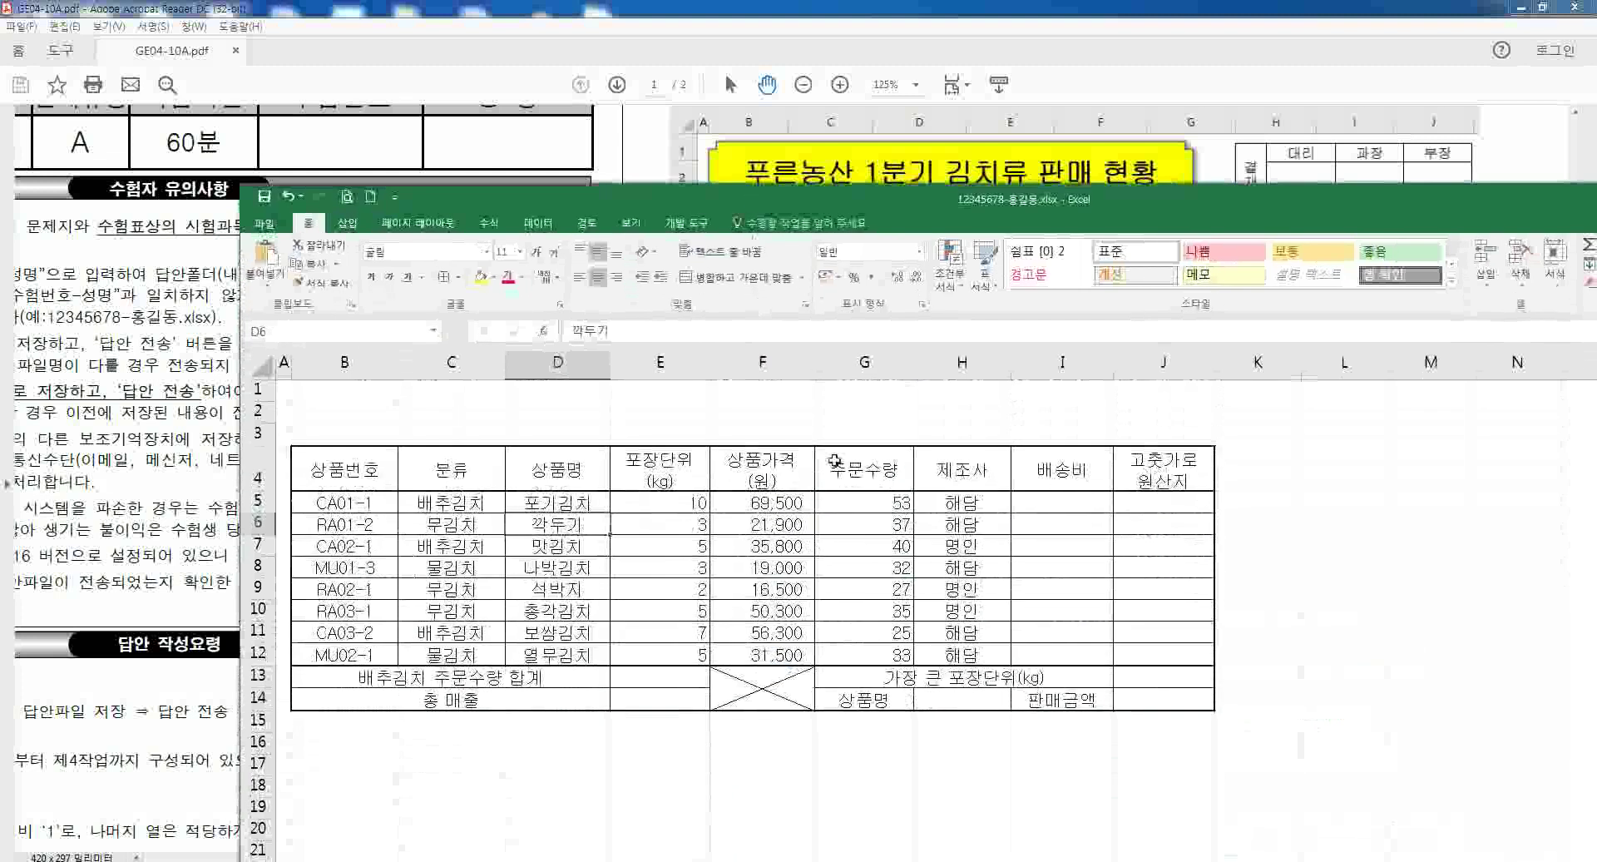
left_click_drag(848, 501, 857, 636)
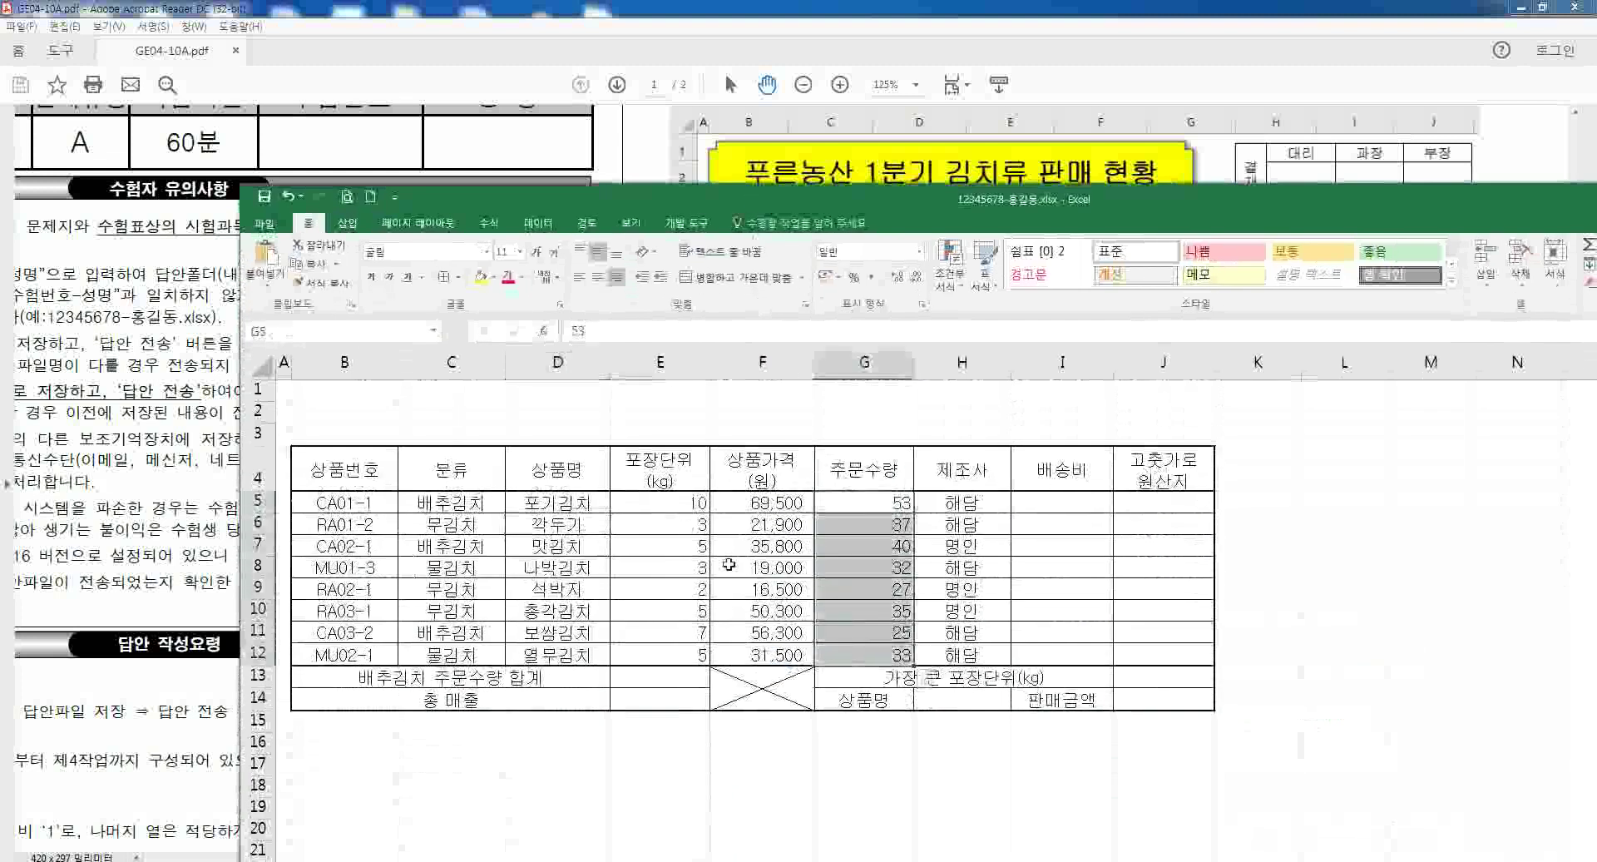
left_click_drag(684, 503, 686, 656)
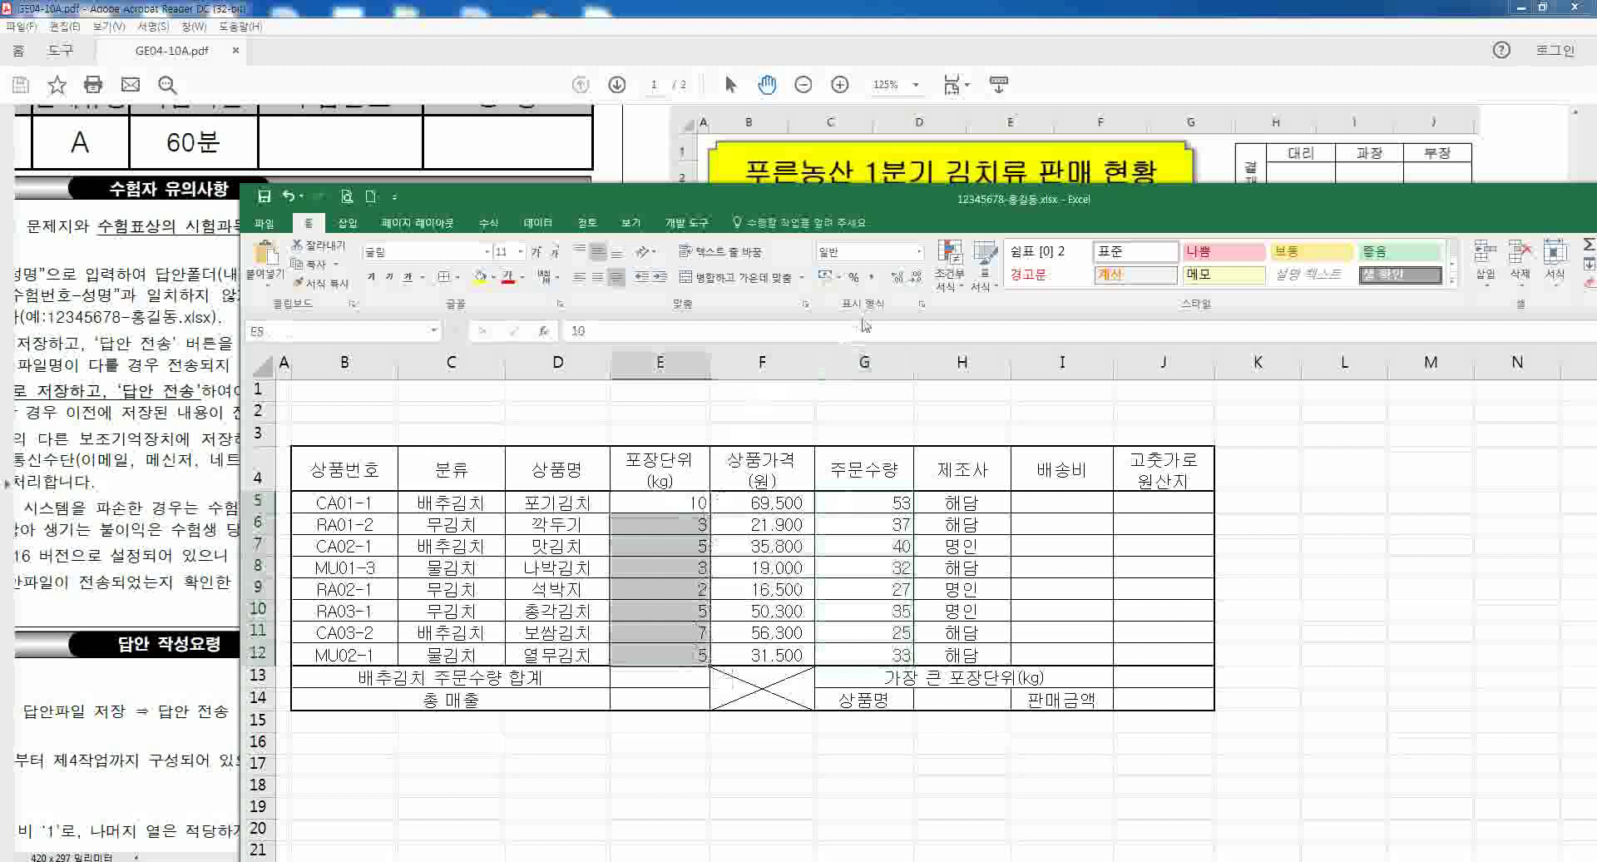
left_click(868, 281)
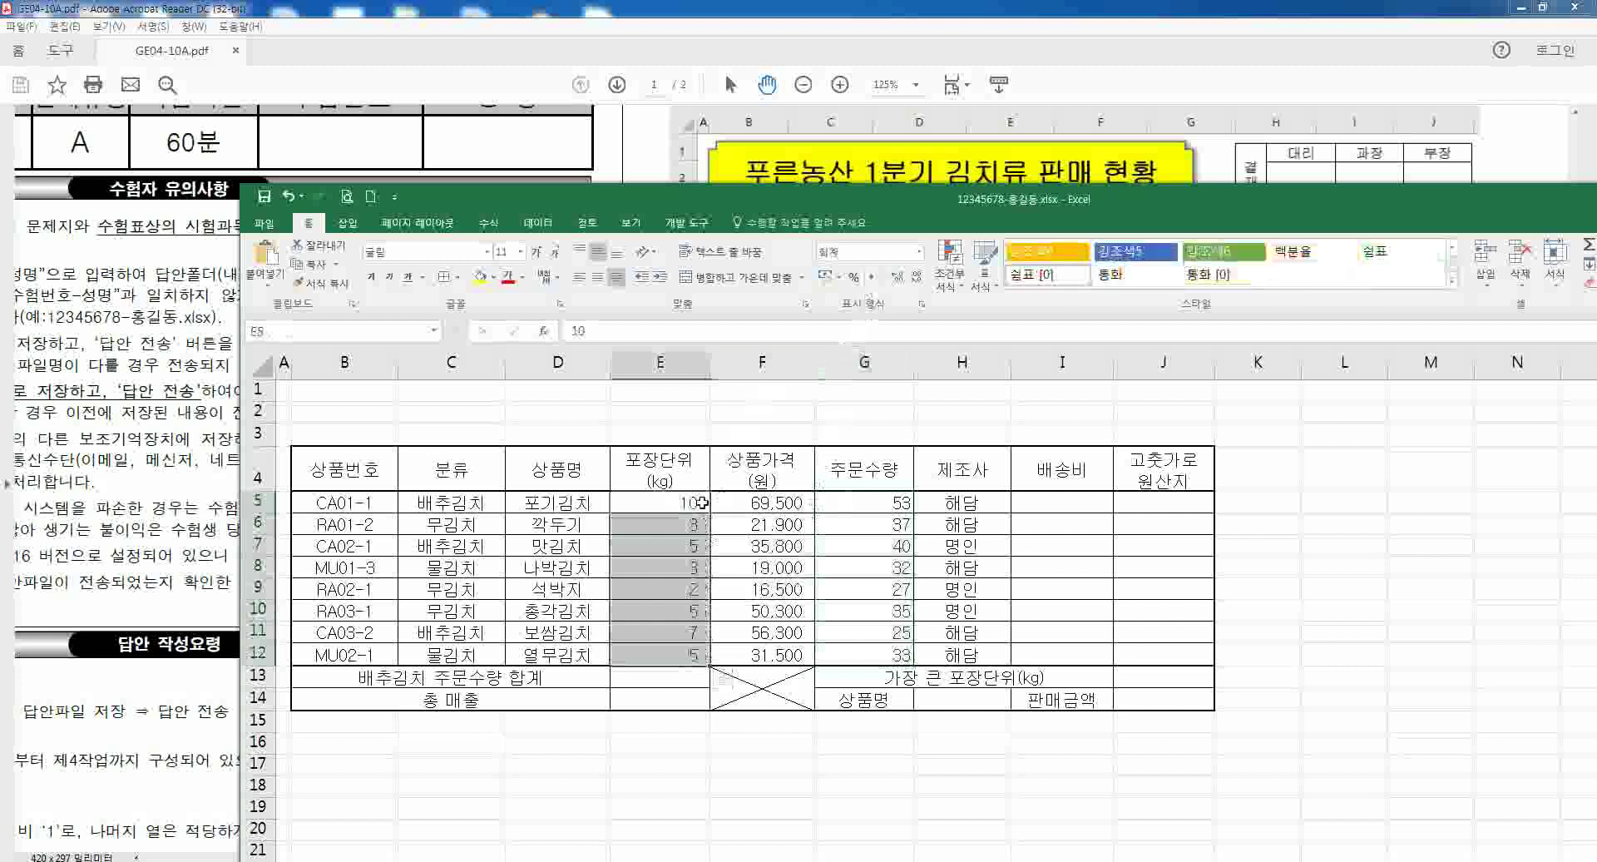
- Compare the number alignment in the packaging unit and price columns E5:F12, and review the table B4:J14
left_click_drag(703, 502, 759, 654)
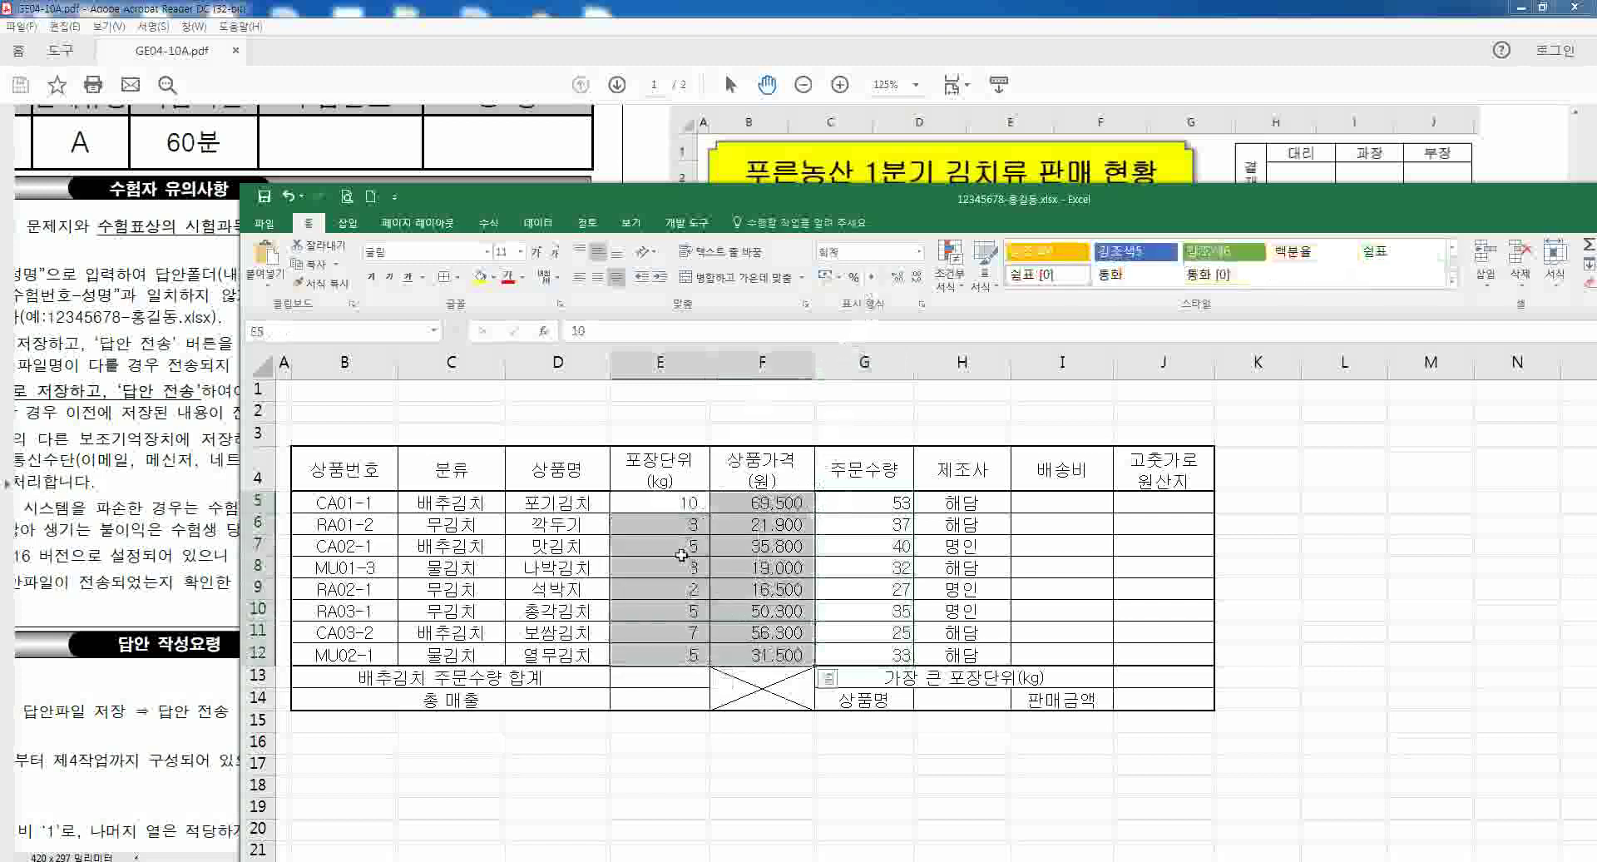
left_click(681, 555)
left_click_drag(679, 505, 680, 657)
left_click_drag(773, 503, 776, 655)
left_click_drag(947, 204, 986, 239)
left_click(800, 450)
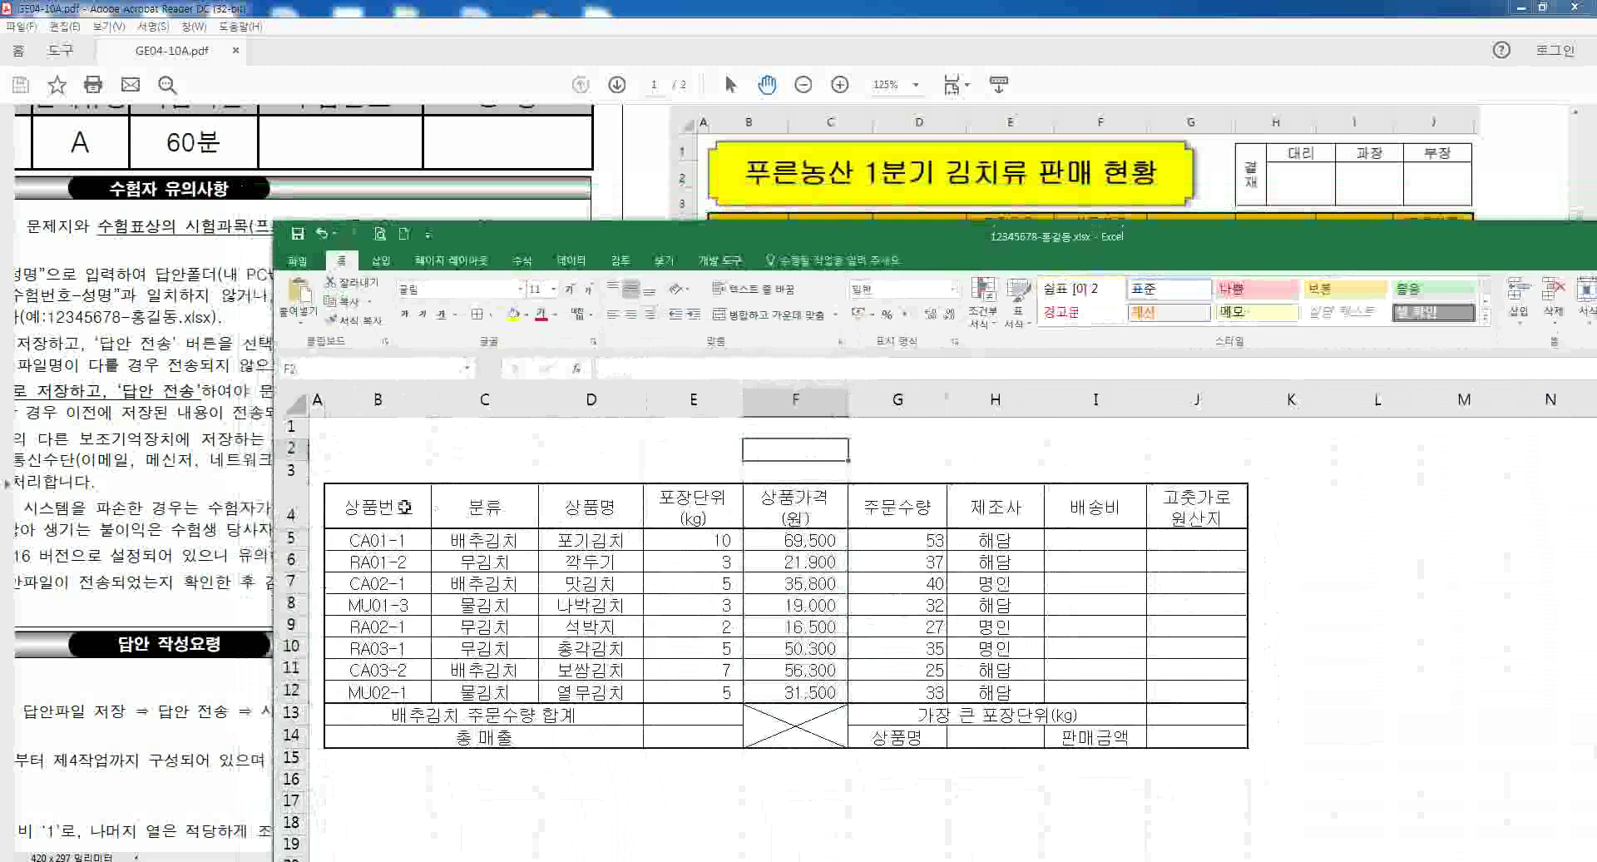
mouse_move(405, 507)
left_mouse_down()
mouse_move(881, 603)
mouse_move(1159, 736)
left_mouse_up()
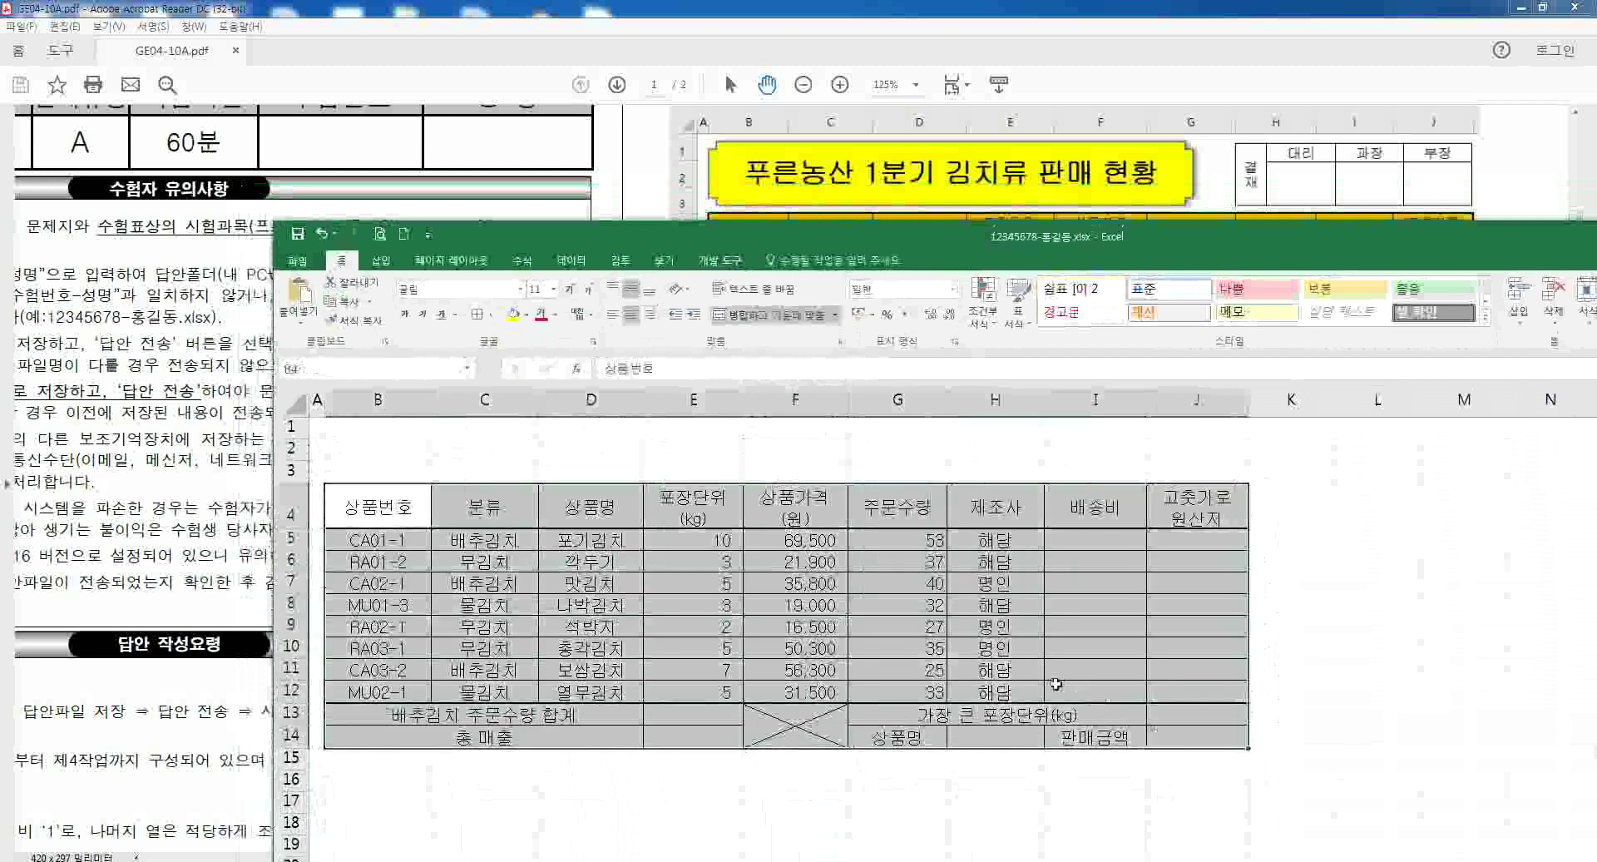
left_click(679, 554)
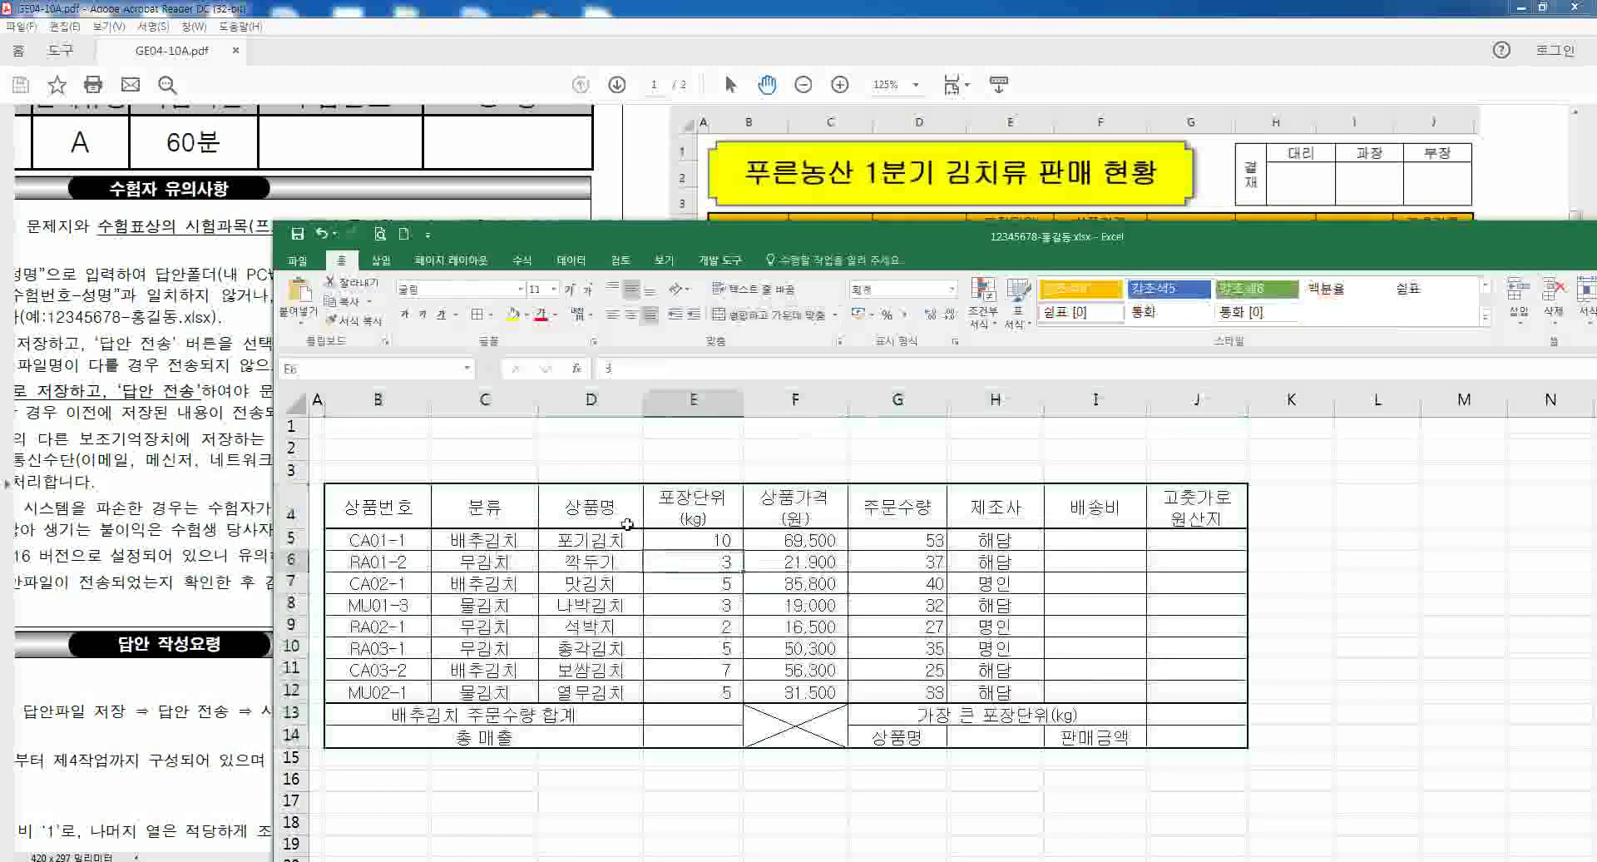
- Check the title shape in the exam PDF's sample and make rows 1 to 3 above the table taller
left_click_drag(765, 235, 953, 583)
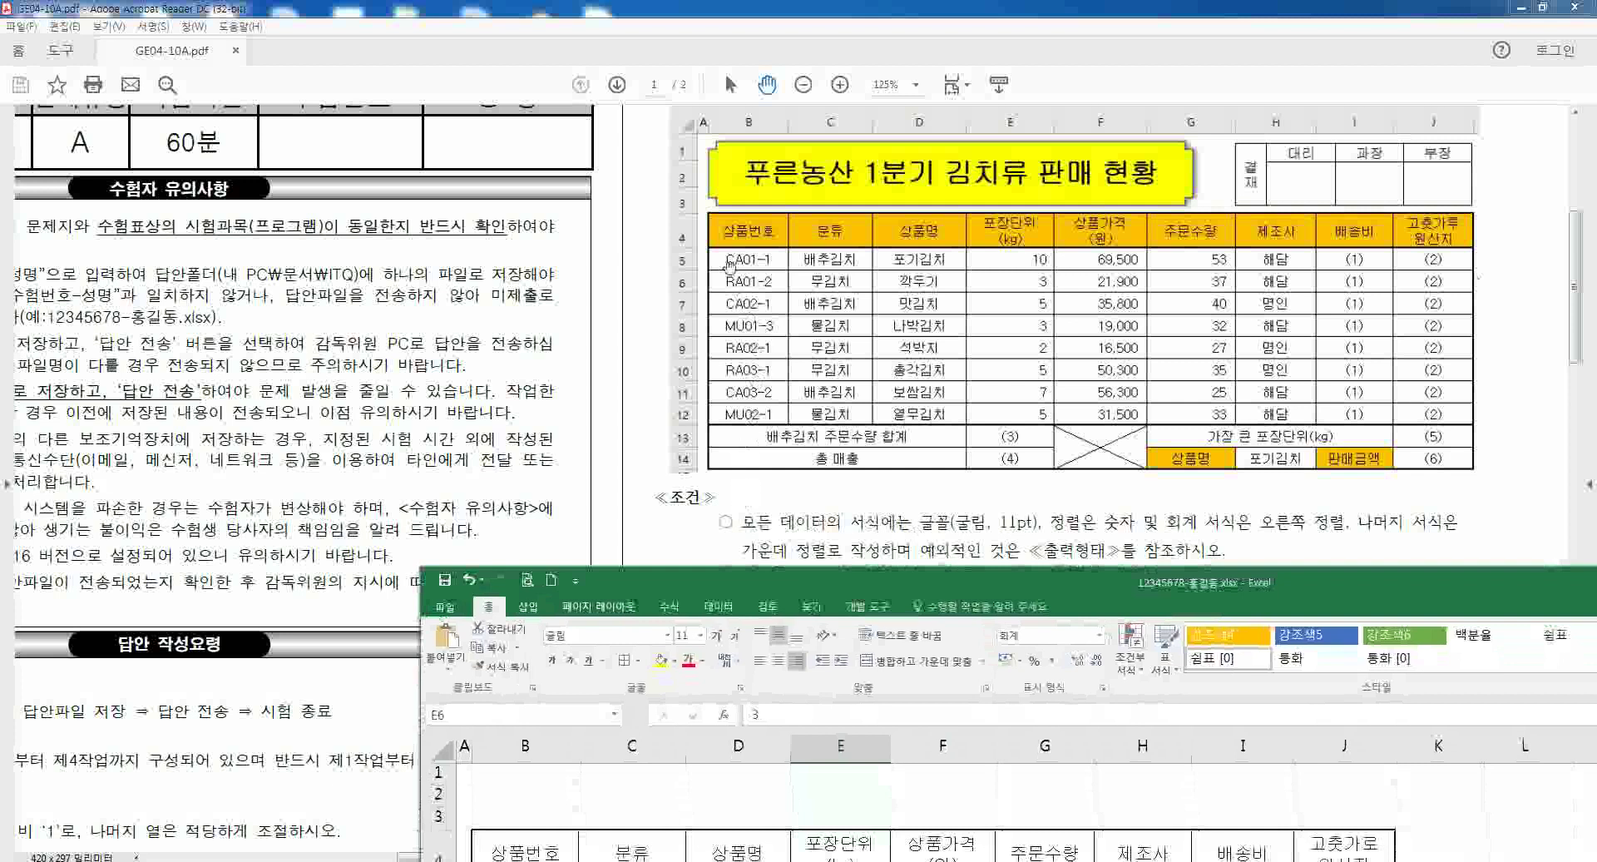
left_click_drag(705, 134, 1210, 206)
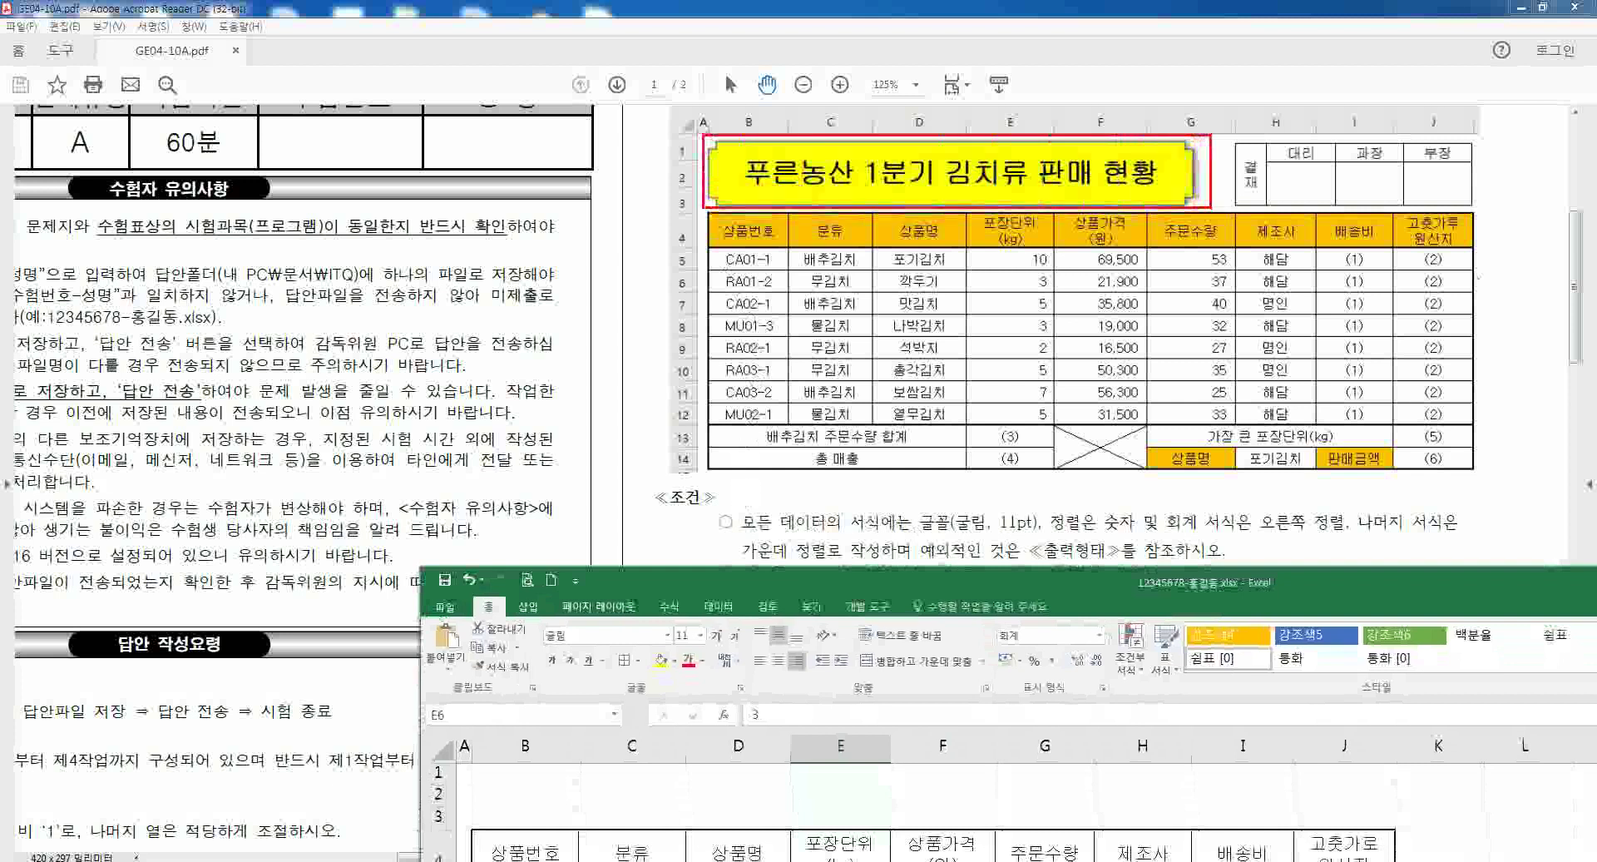
left_click_drag(727, 584, 695, 254)
left_click(537, 464)
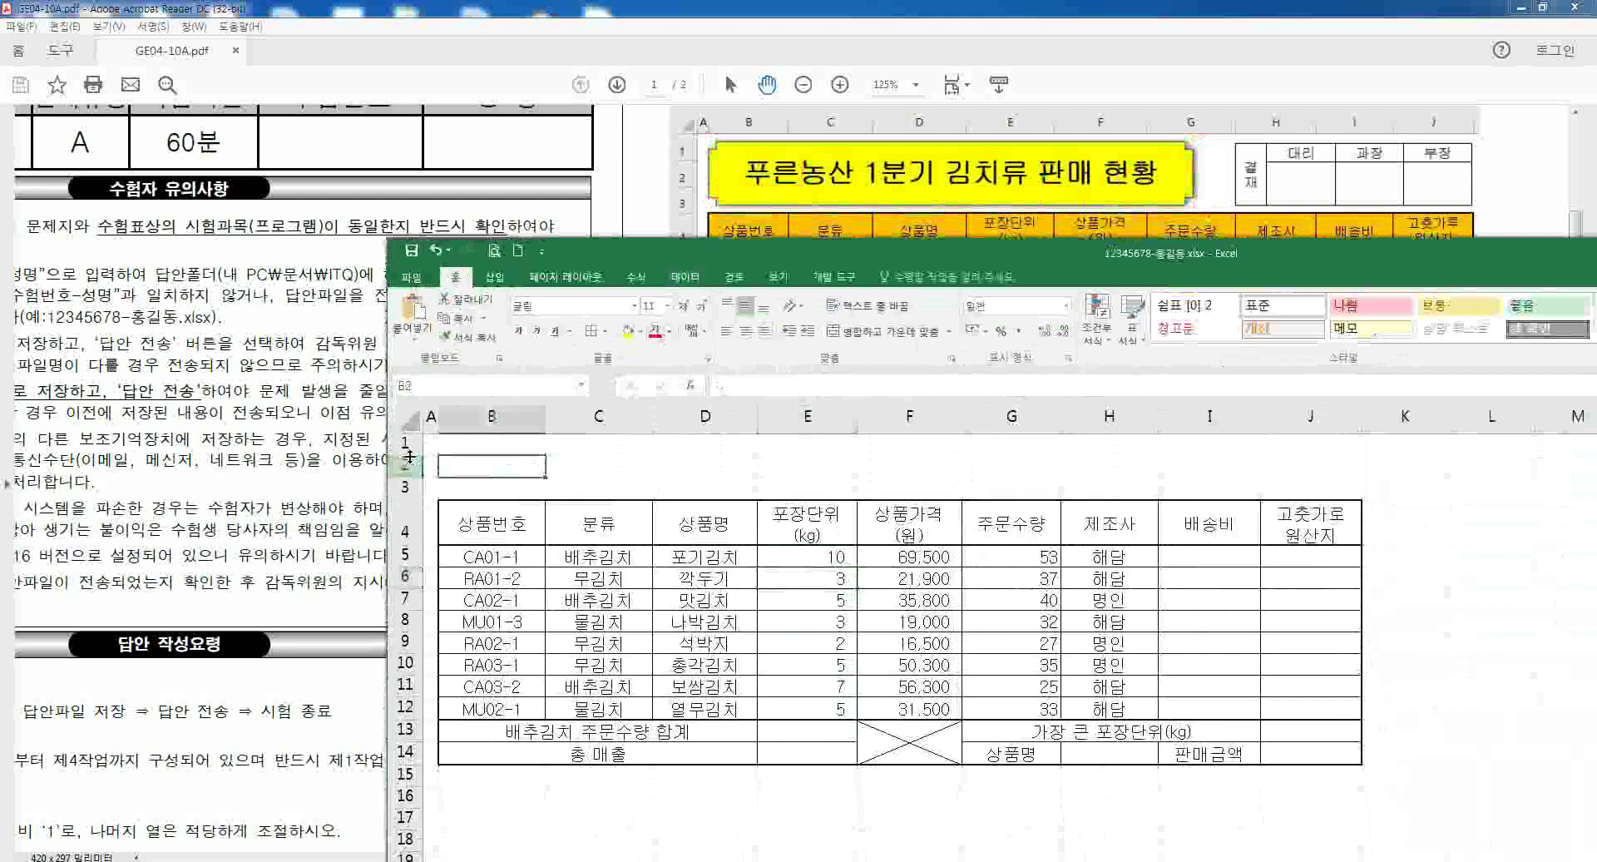
left_click_drag(409, 453, 409, 538)
left_click(620, 483)
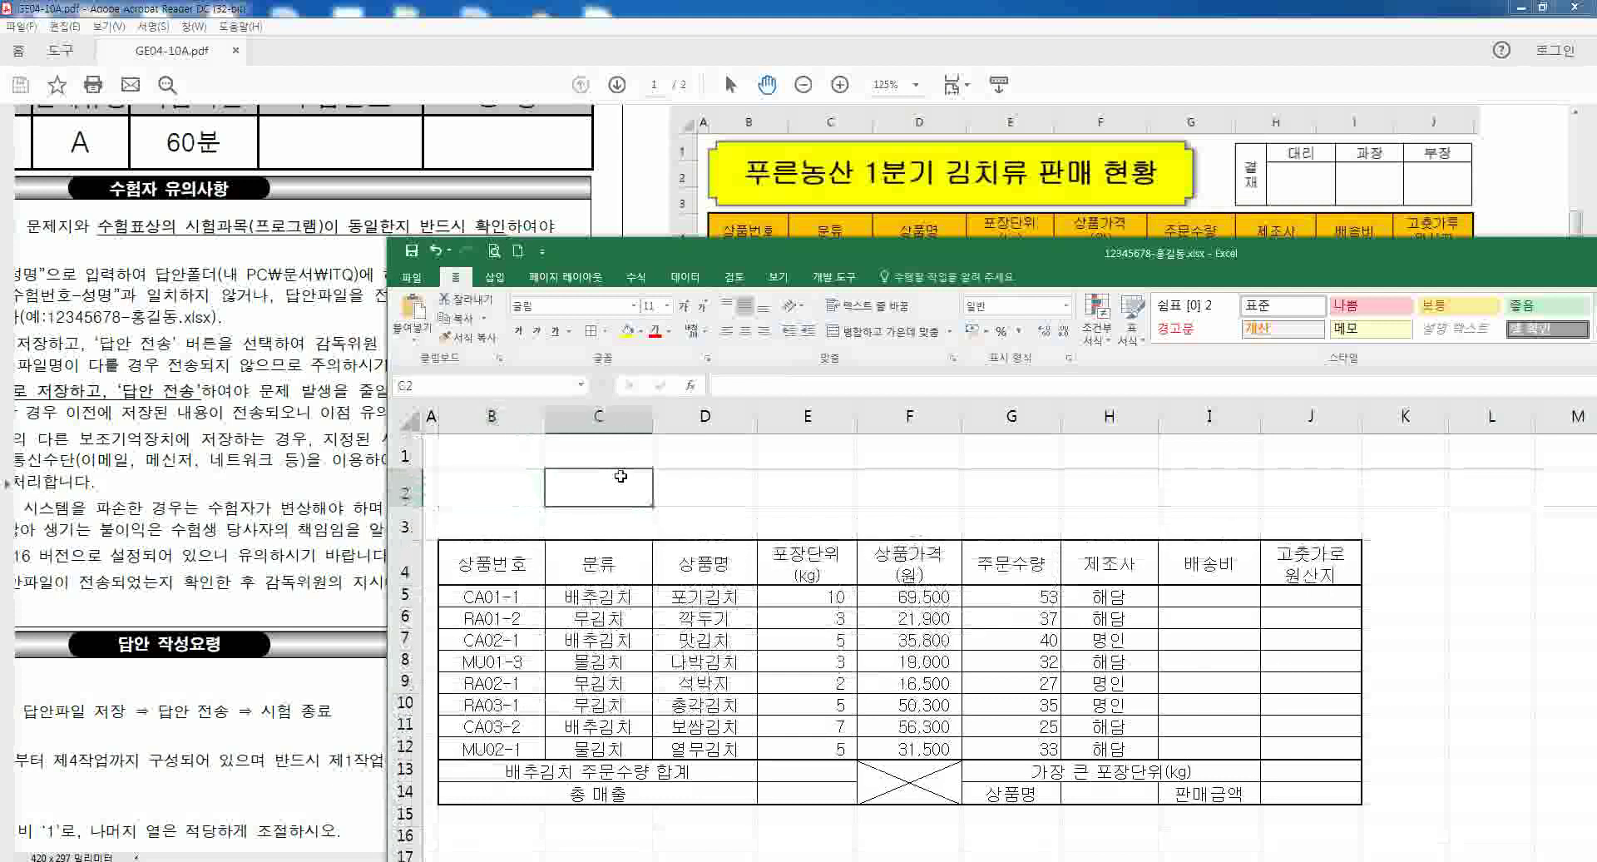
- Try a rounded rectangle spanning columns B to F above the table, and delete it
left_click(506, 455)
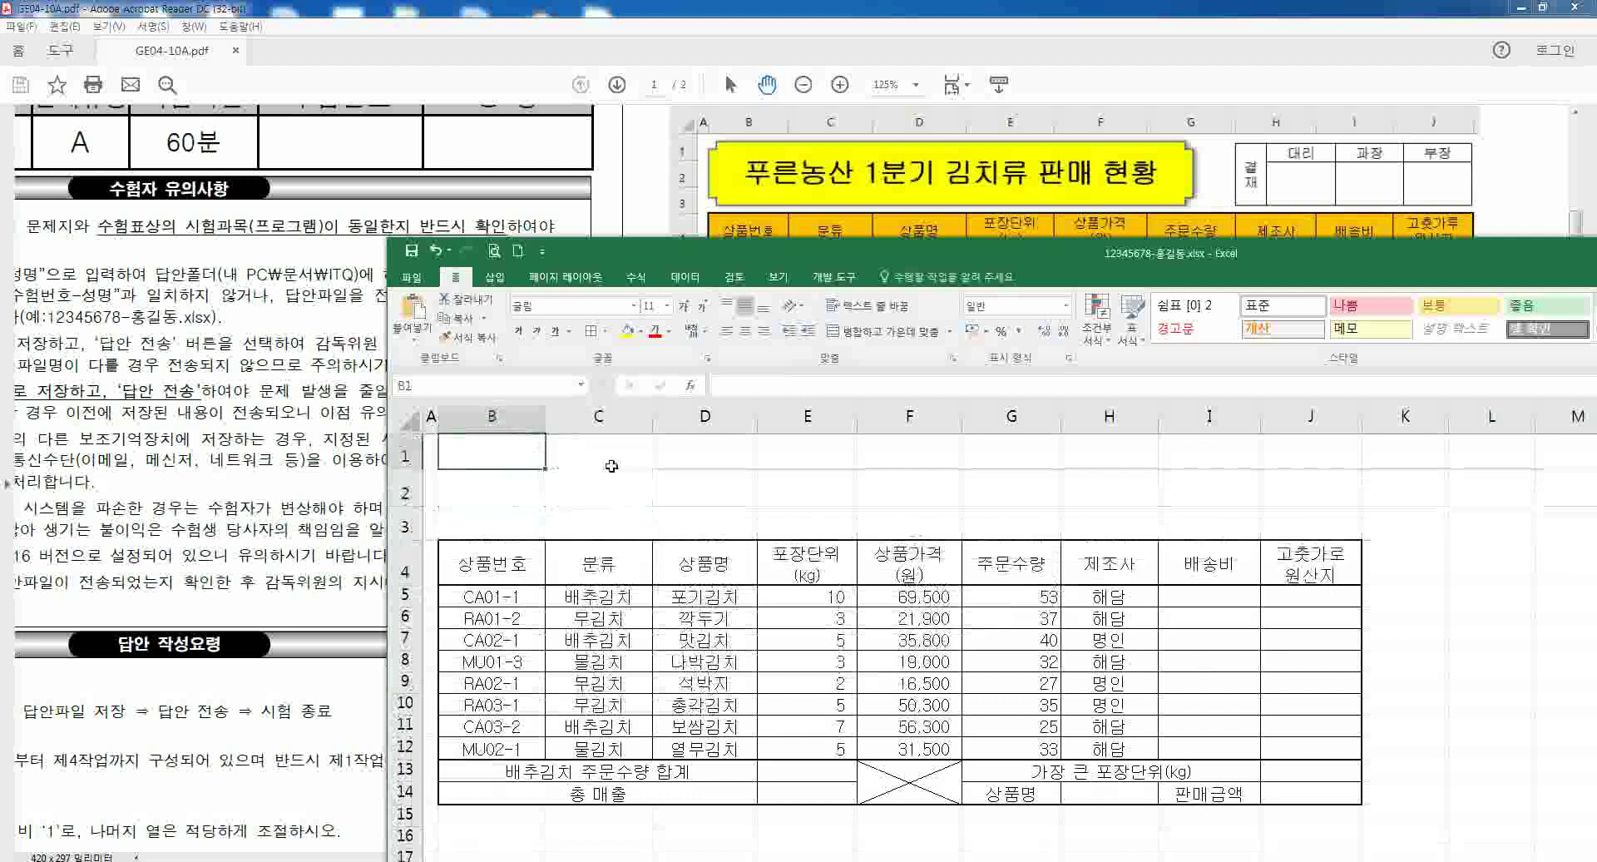
left_click(498, 278)
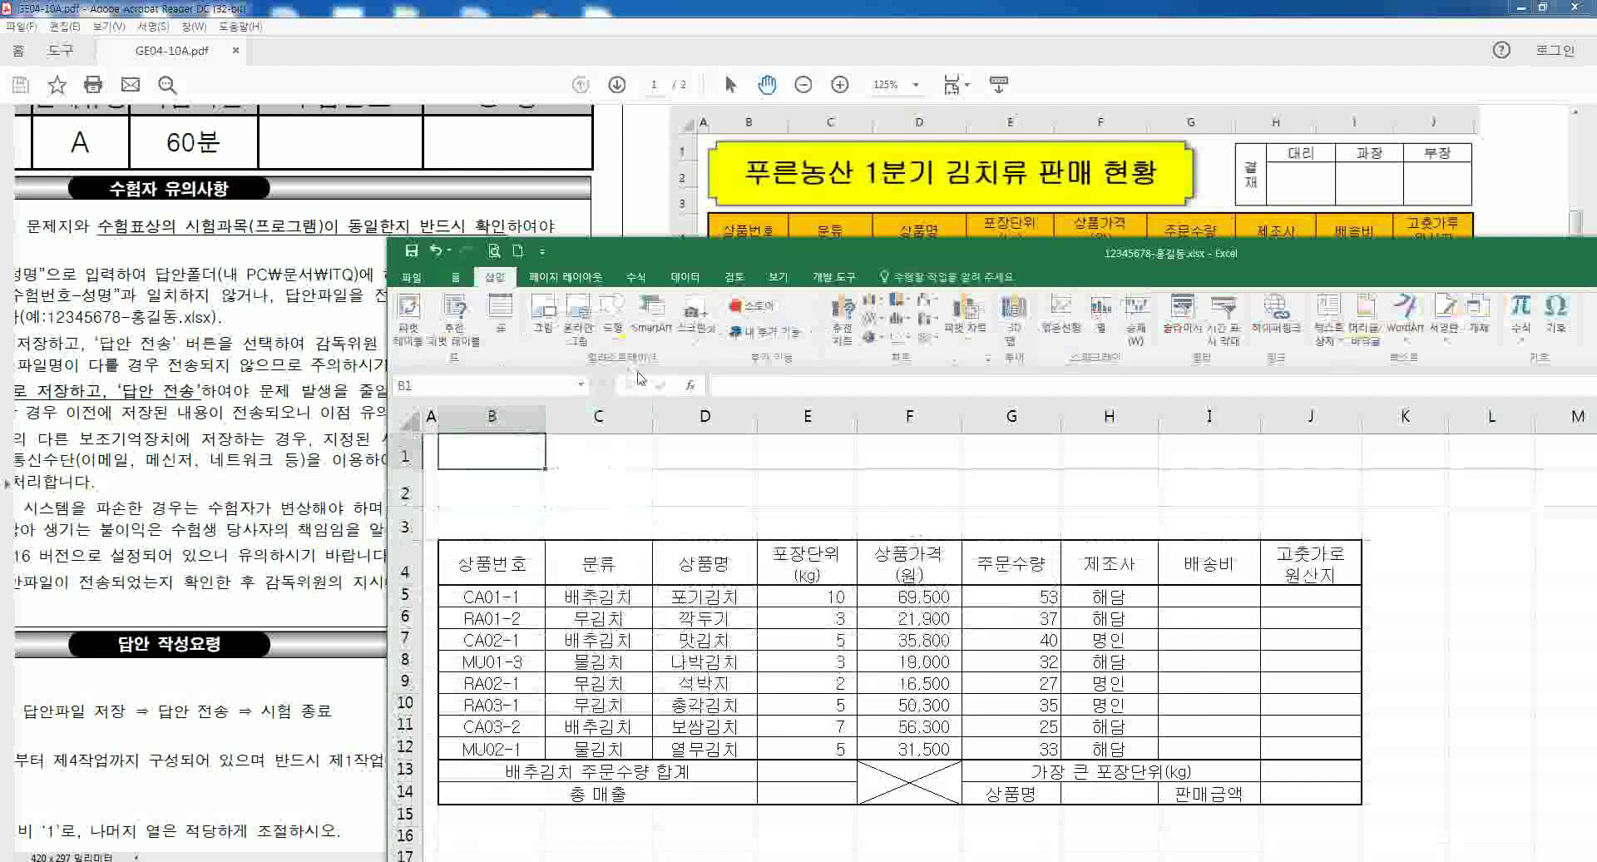
left_click(620, 333)
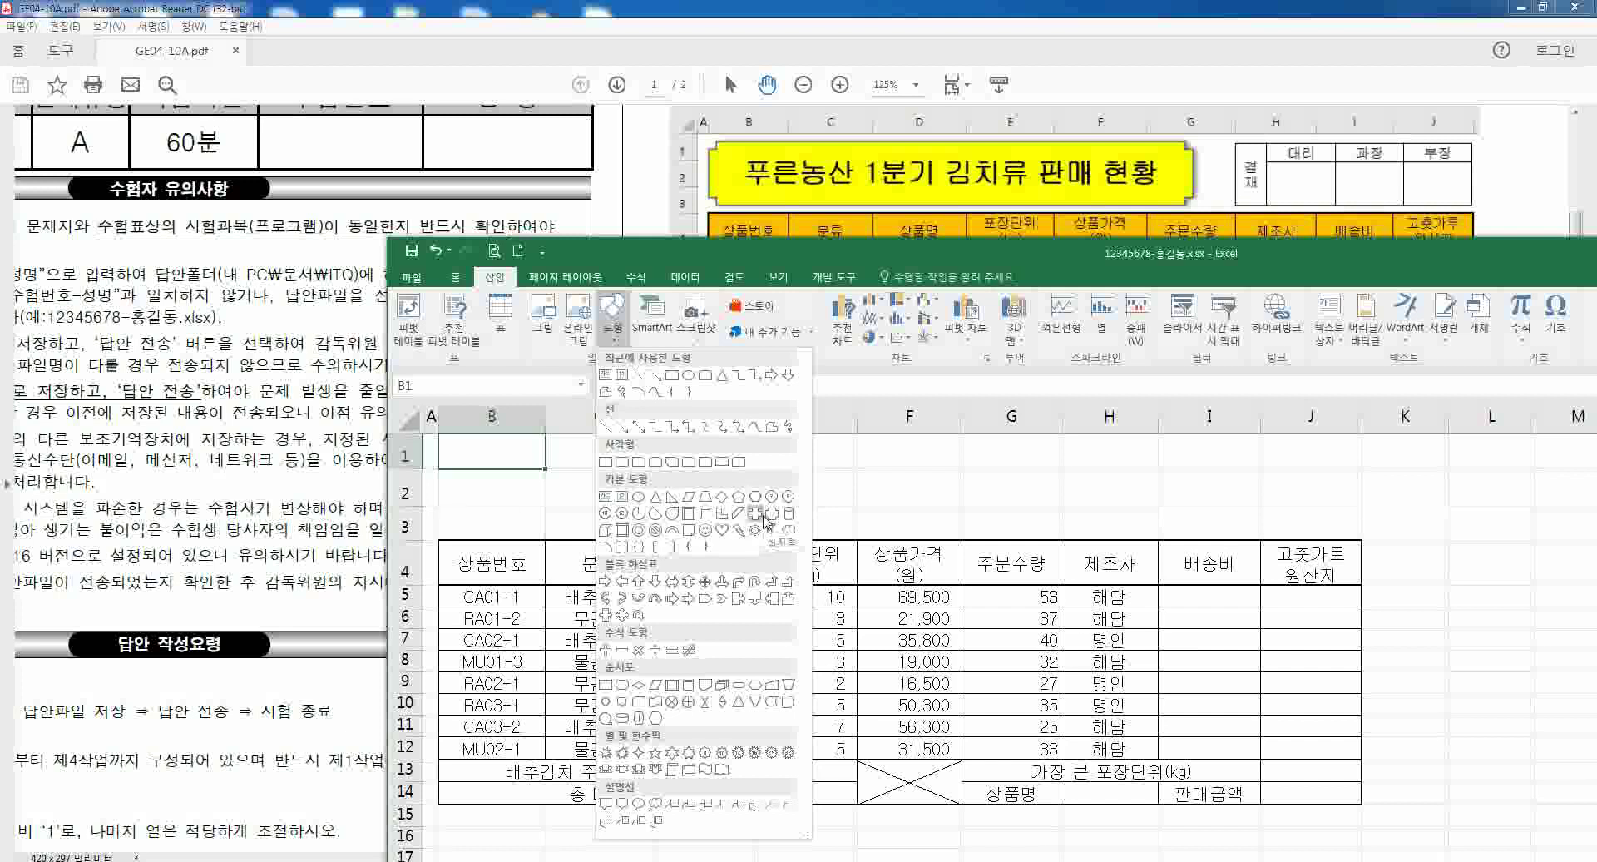
left_click(625, 464)
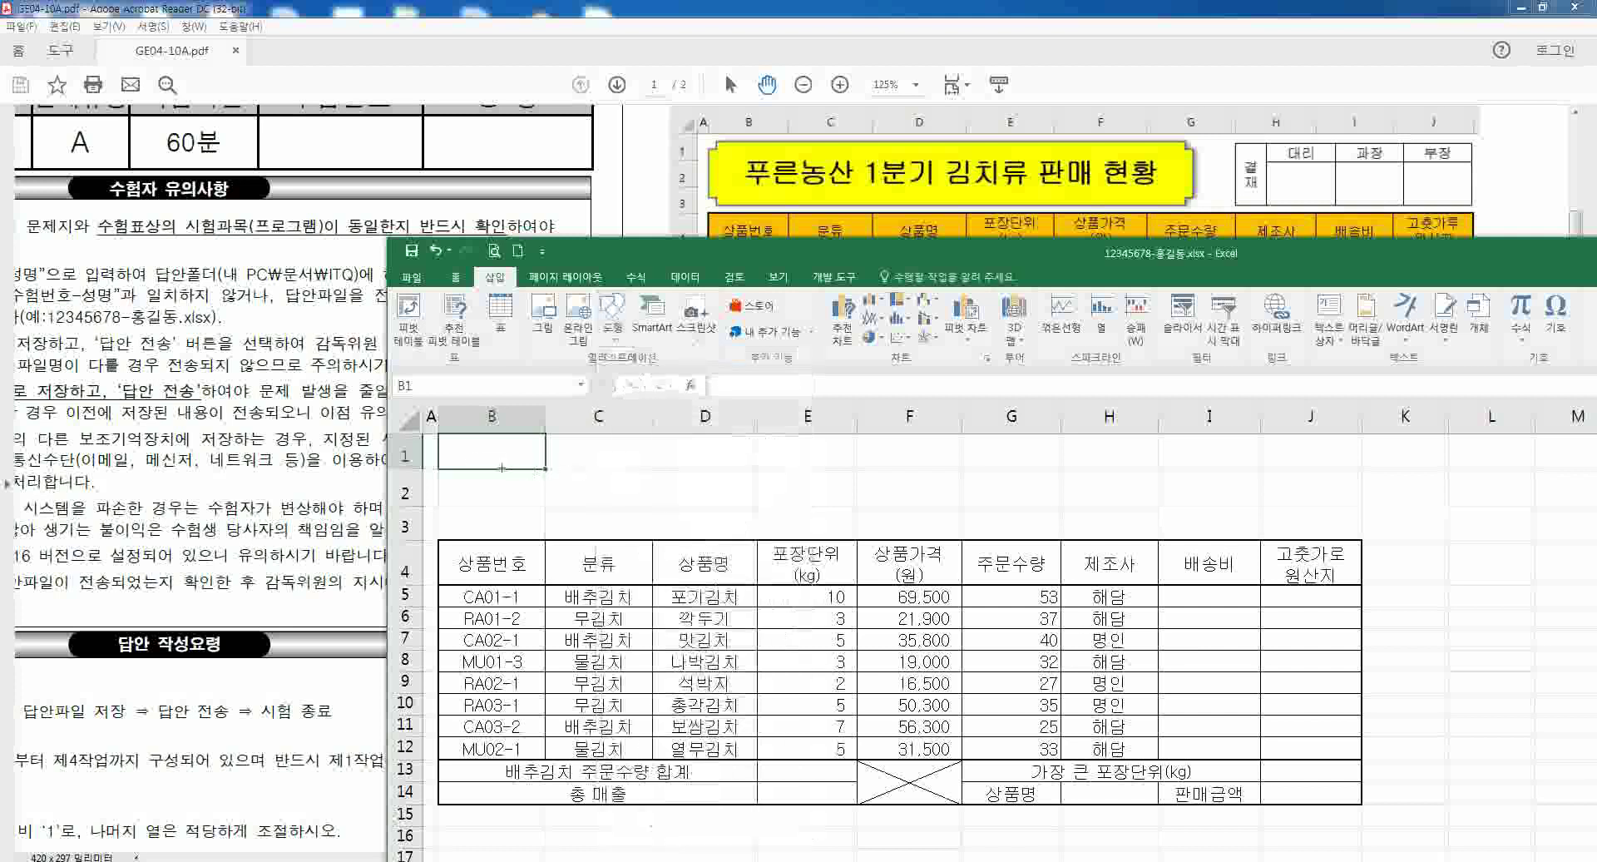
mouse_move(462, 451)
left_mouse_down()
mouse_move(915, 491)
mouse_move(939, 521)
left_mouse_up()
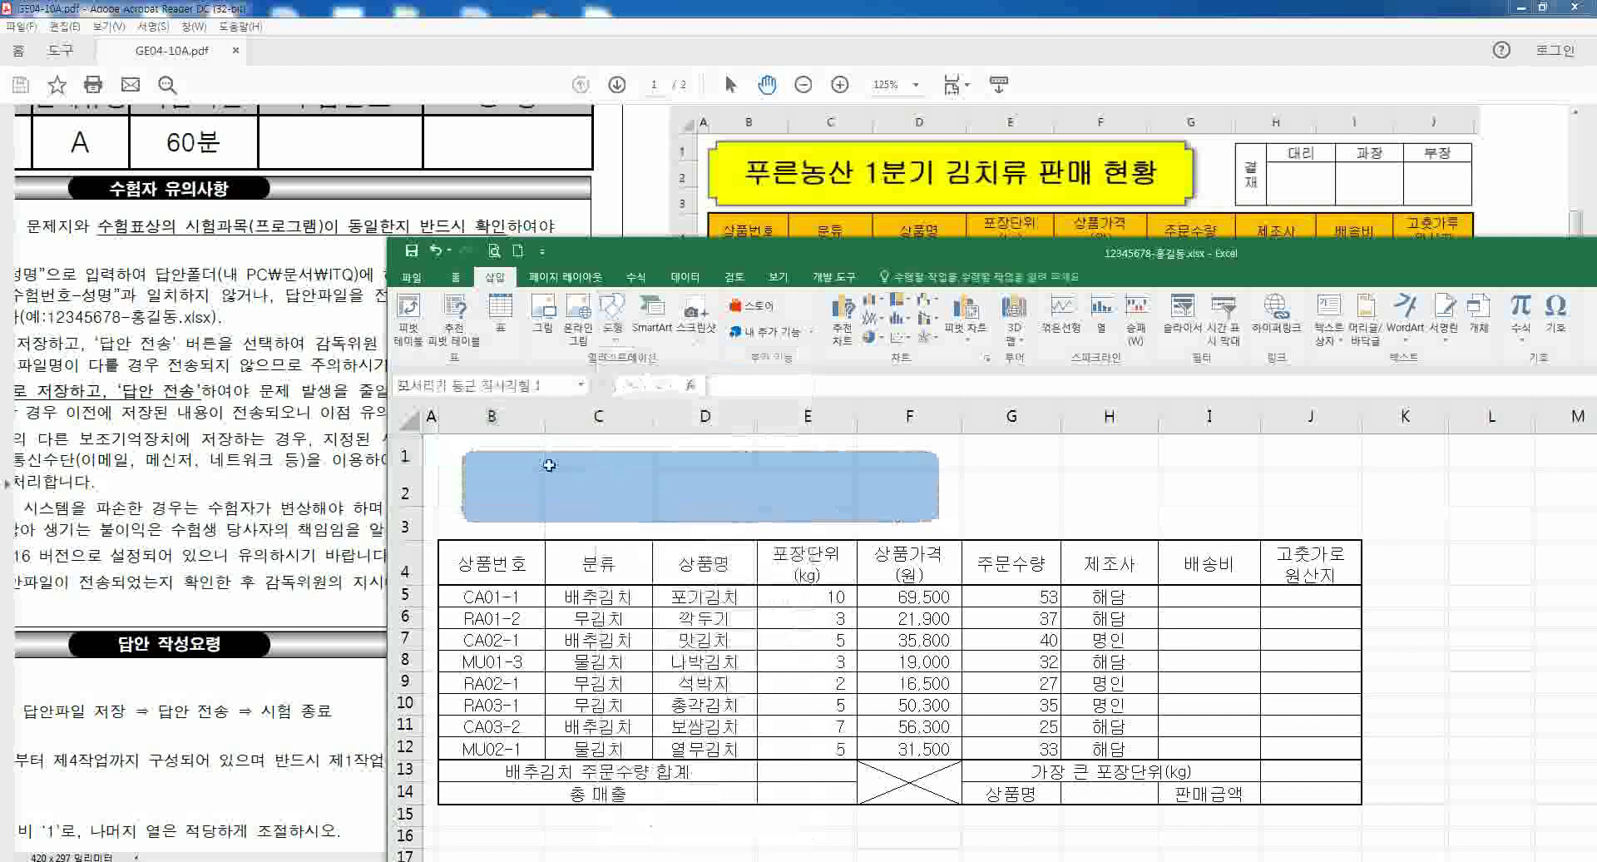
mouse_move(475, 454)
left_mouse_down()
mouse_move(527, 459)
mouse_move(479, 459)
left_mouse_up()
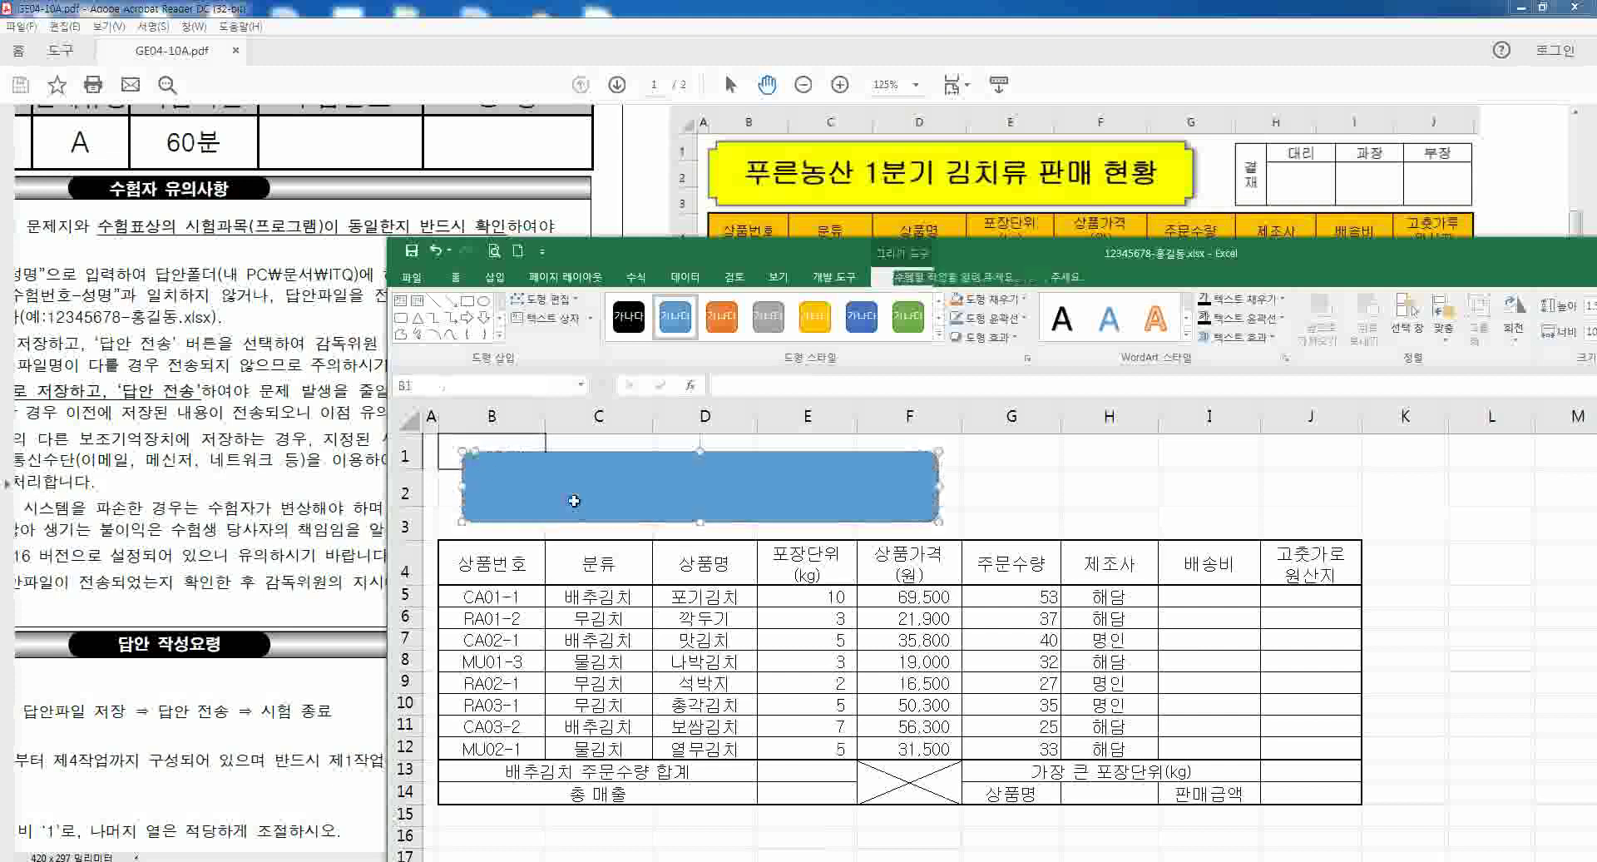
key("Delete")
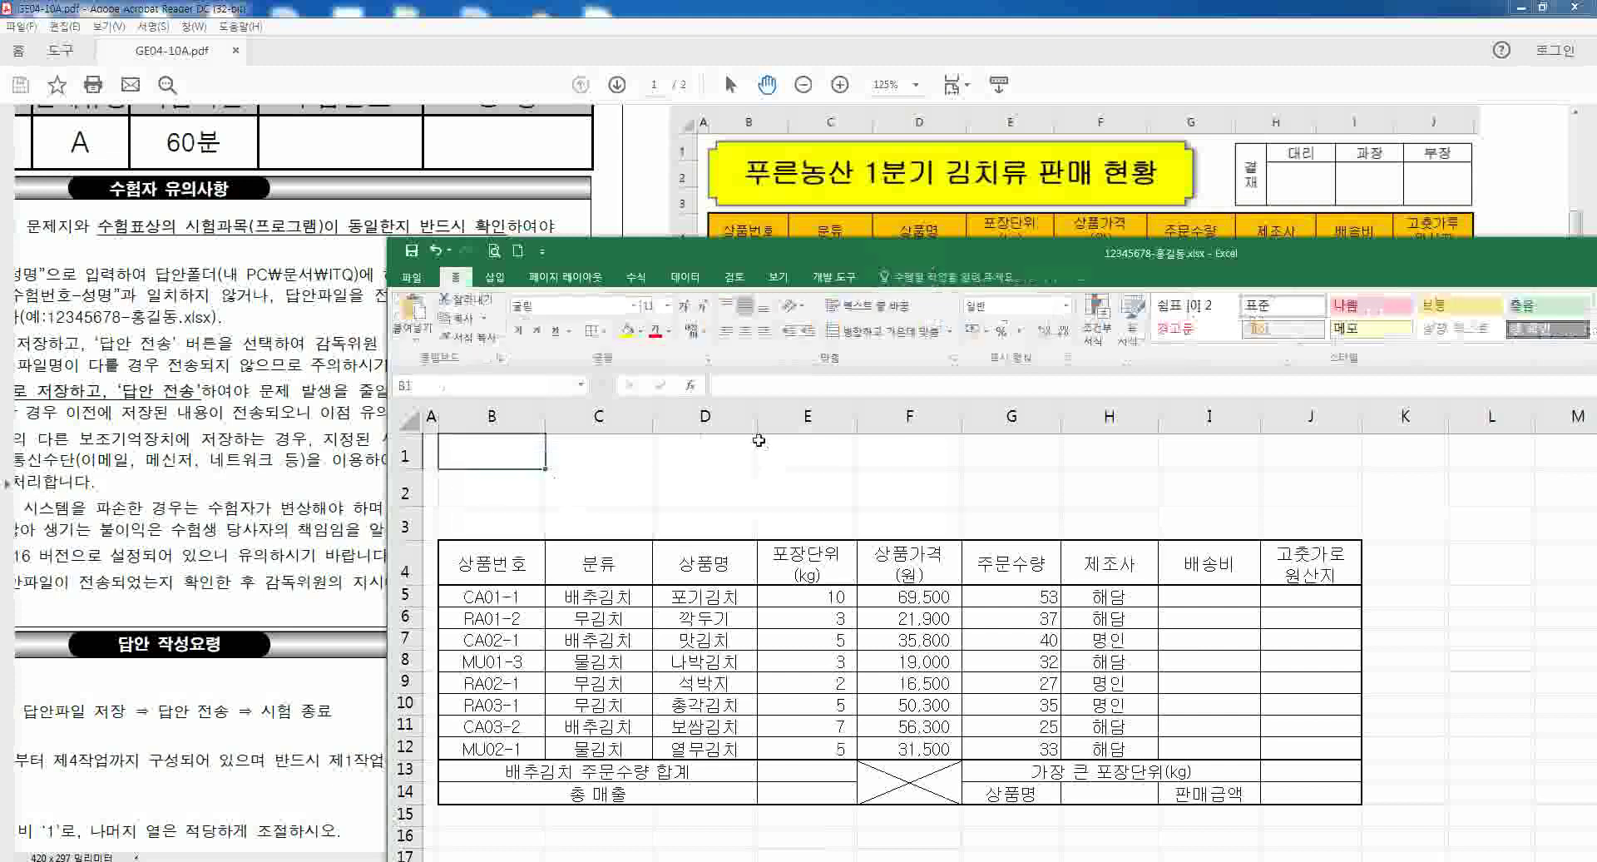
- Draw a cross shape (십자형) across columns B to G in rows 1 to 3 and make its corner notches smaller
left_click(494, 276)
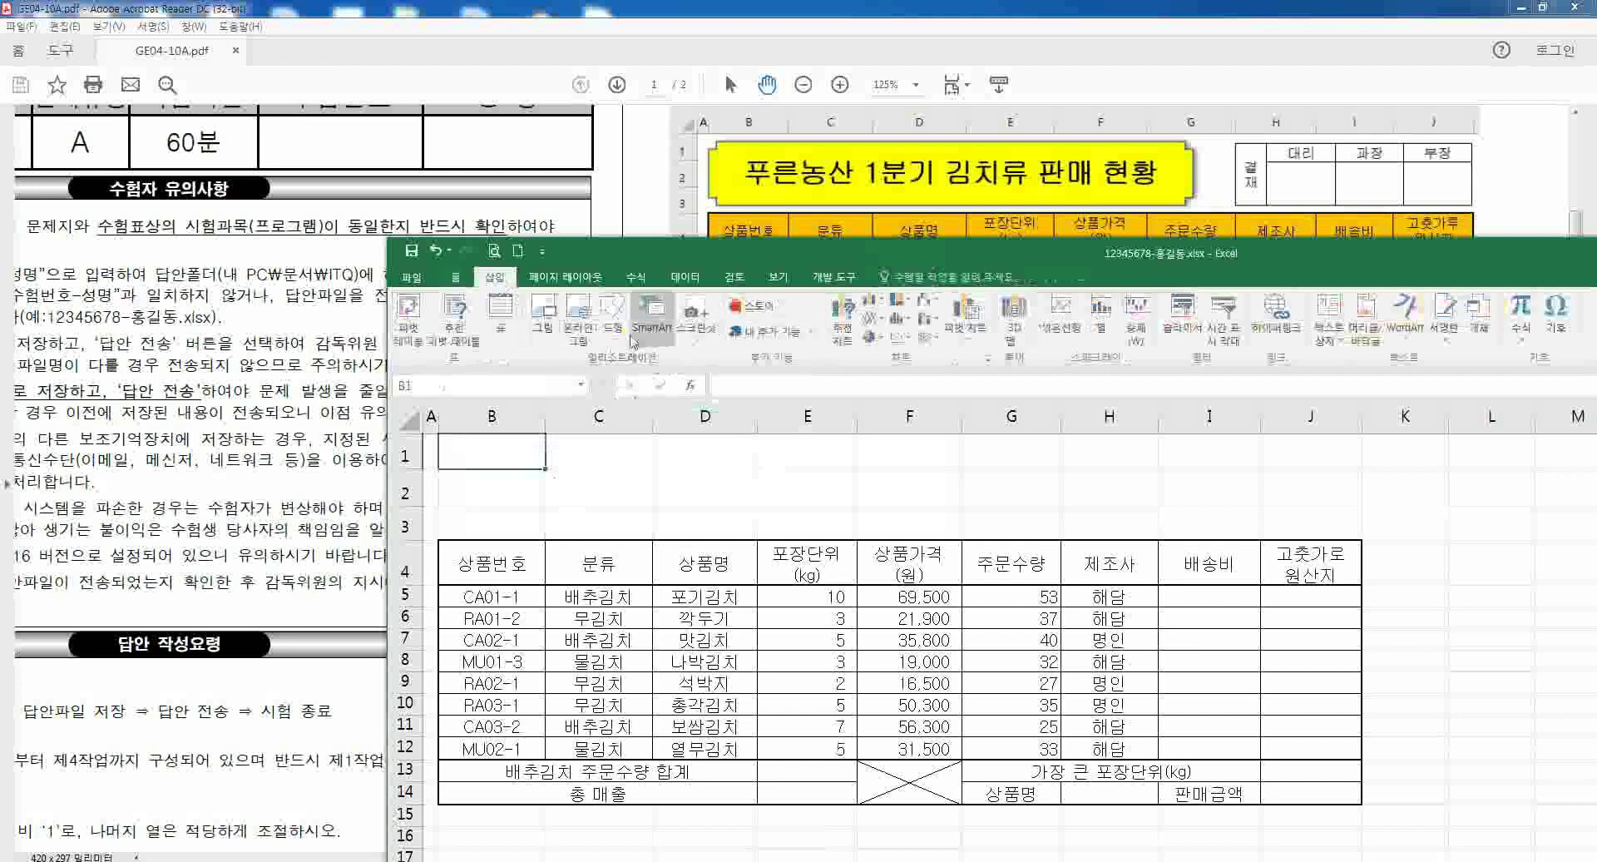
left_click(612, 318)
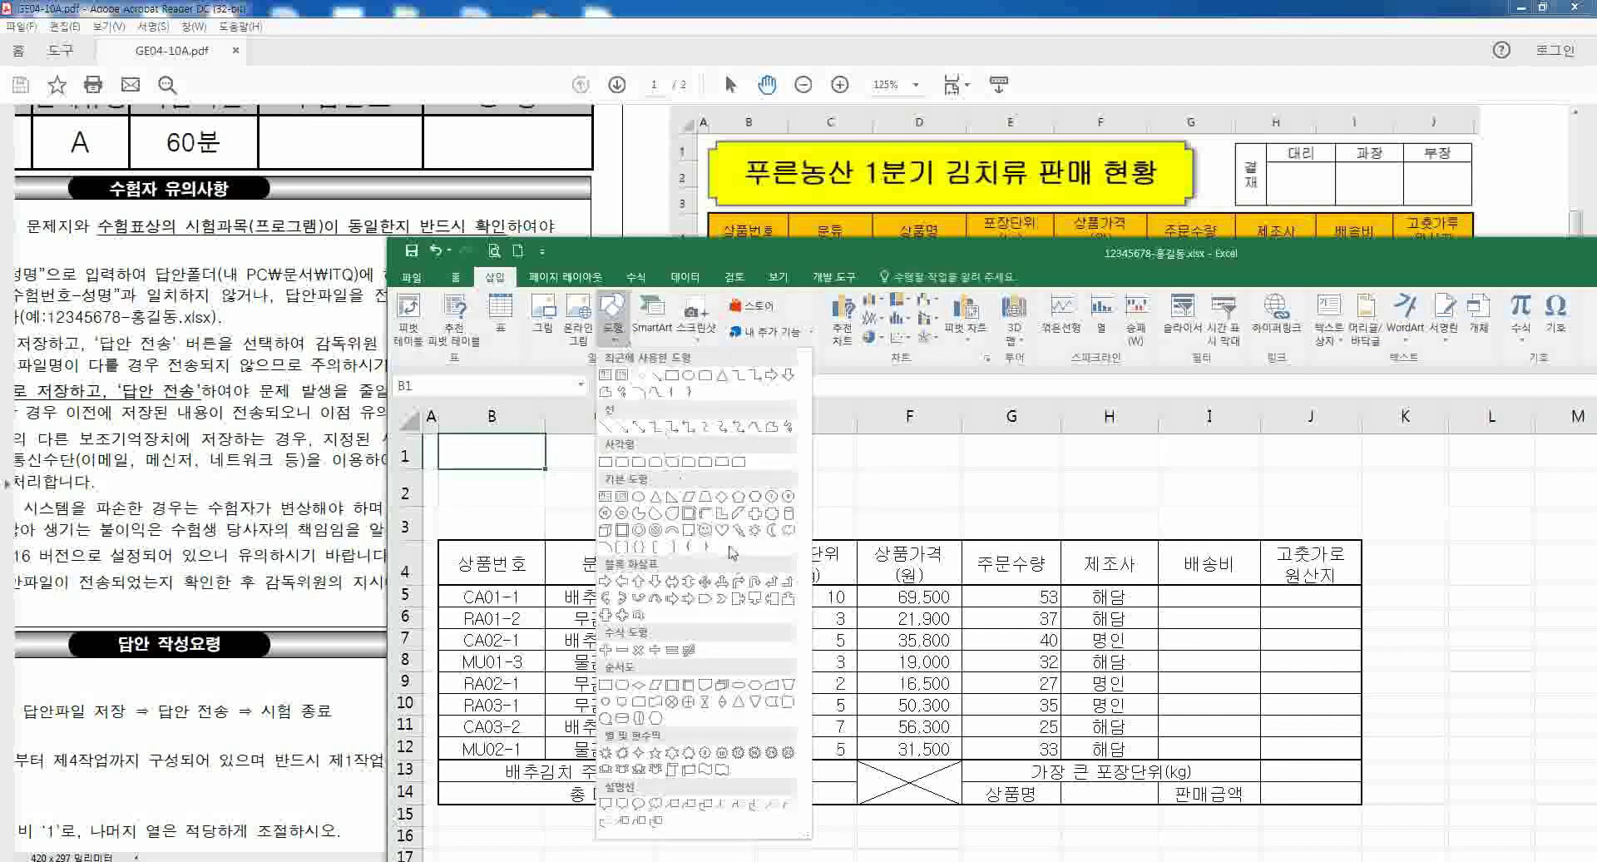
left_click(747, 515)
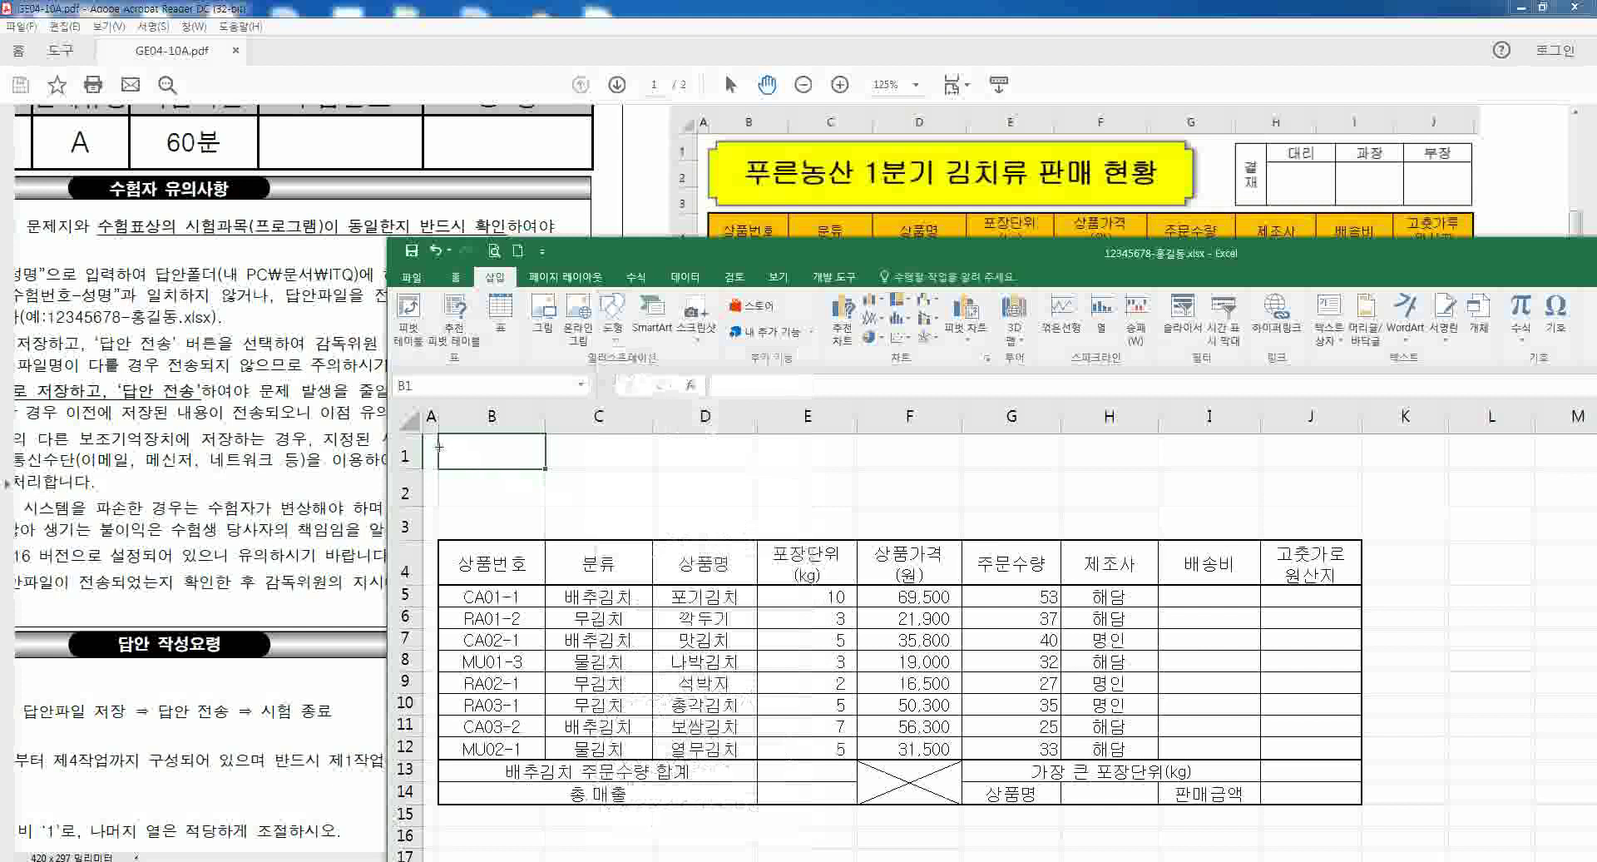
mouse_move(448, 441)
left_mouse_down()
mouse_move(834, 509)
mouse_move(1021, 517)
left_mouse_up()
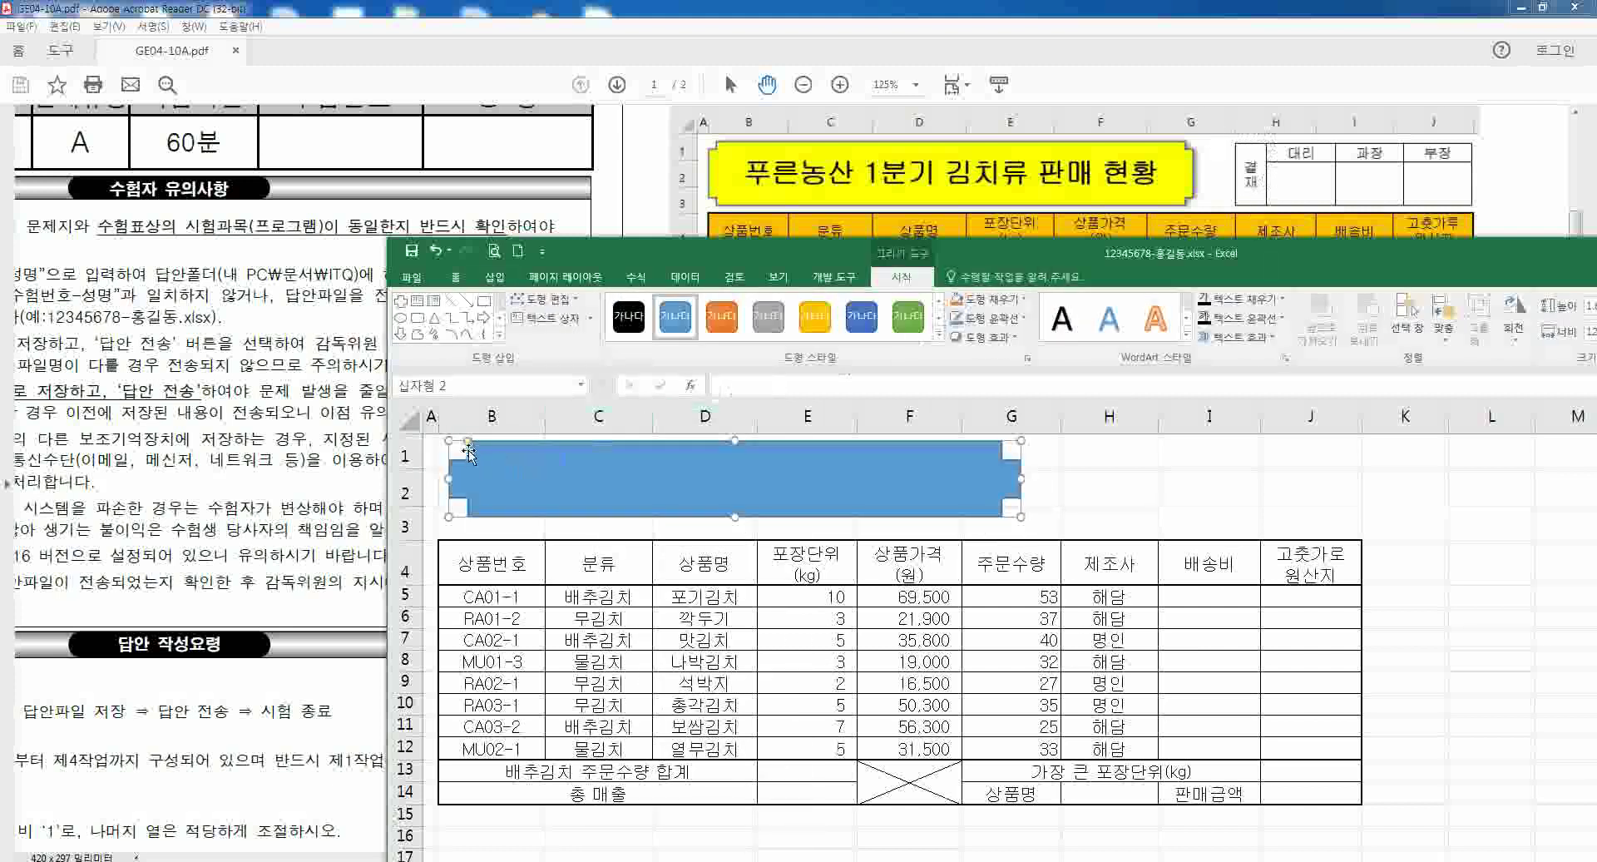
left_click_drag(468, 447, 462, 445)
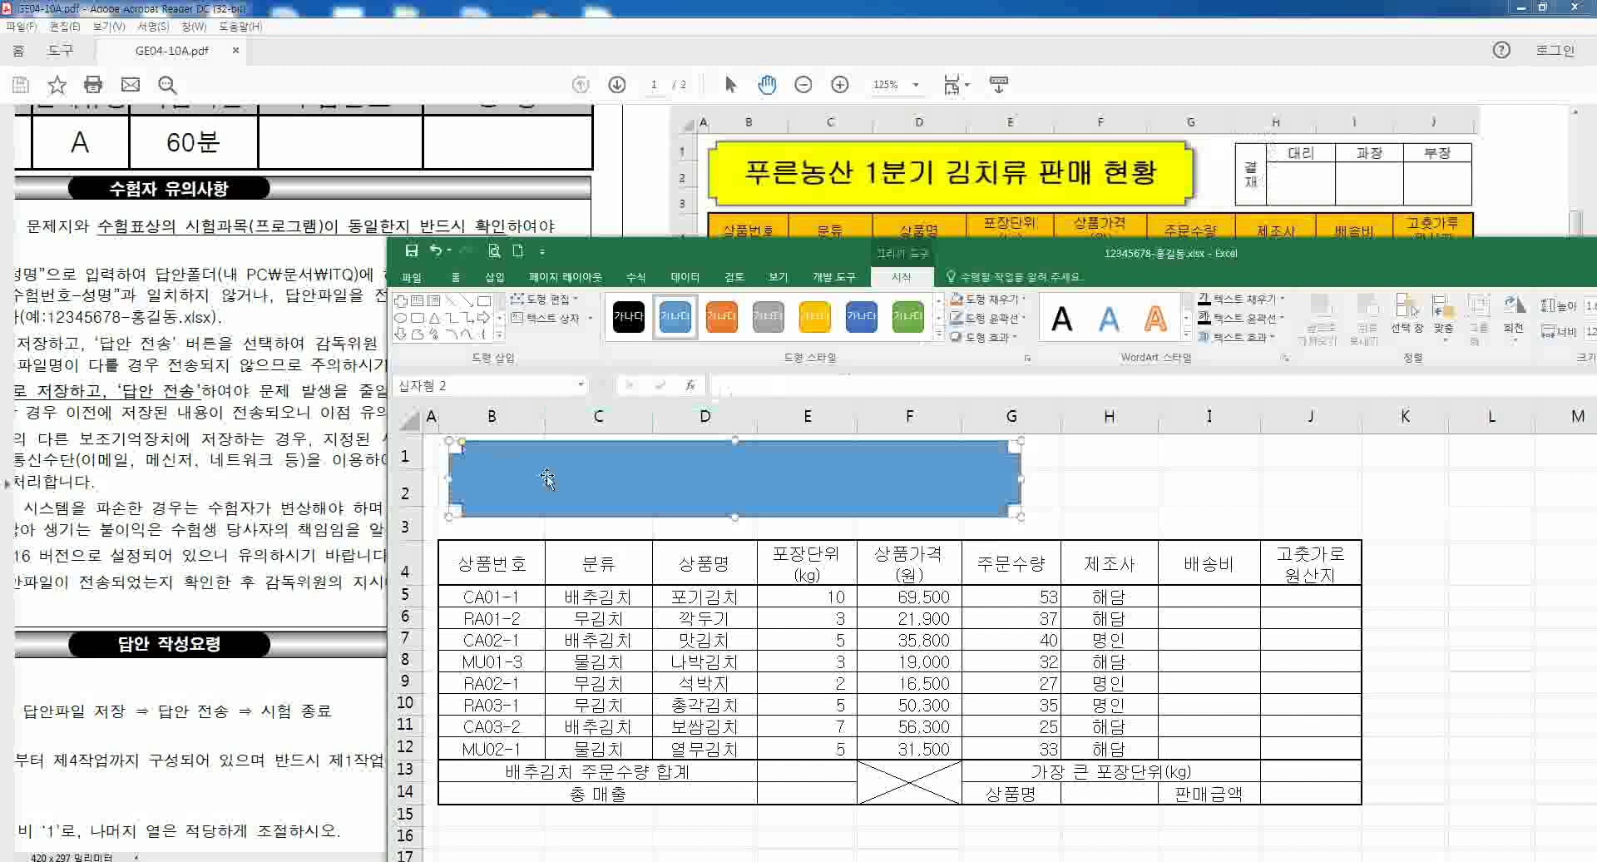
- Enter the title "푸른농산 1분기 김치류 판매 현황" in the cross shape and select the shape
type("ㅍ")
type("ㅜ")
type("른농산 1ㅂ")
type("ㅜㄴ기 김")
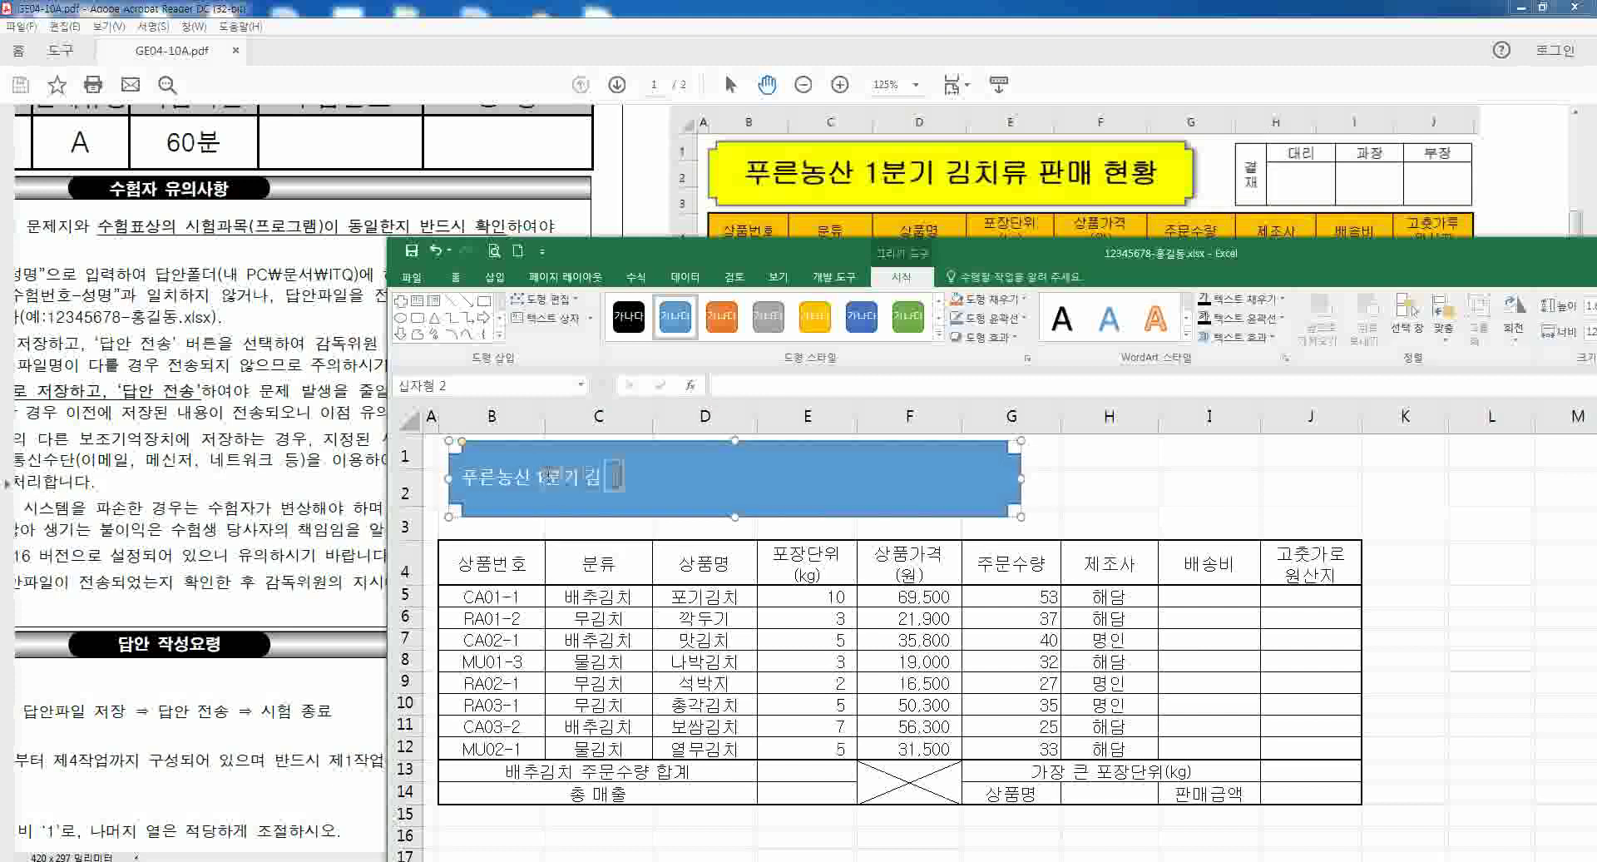
type("치류 판매 현")
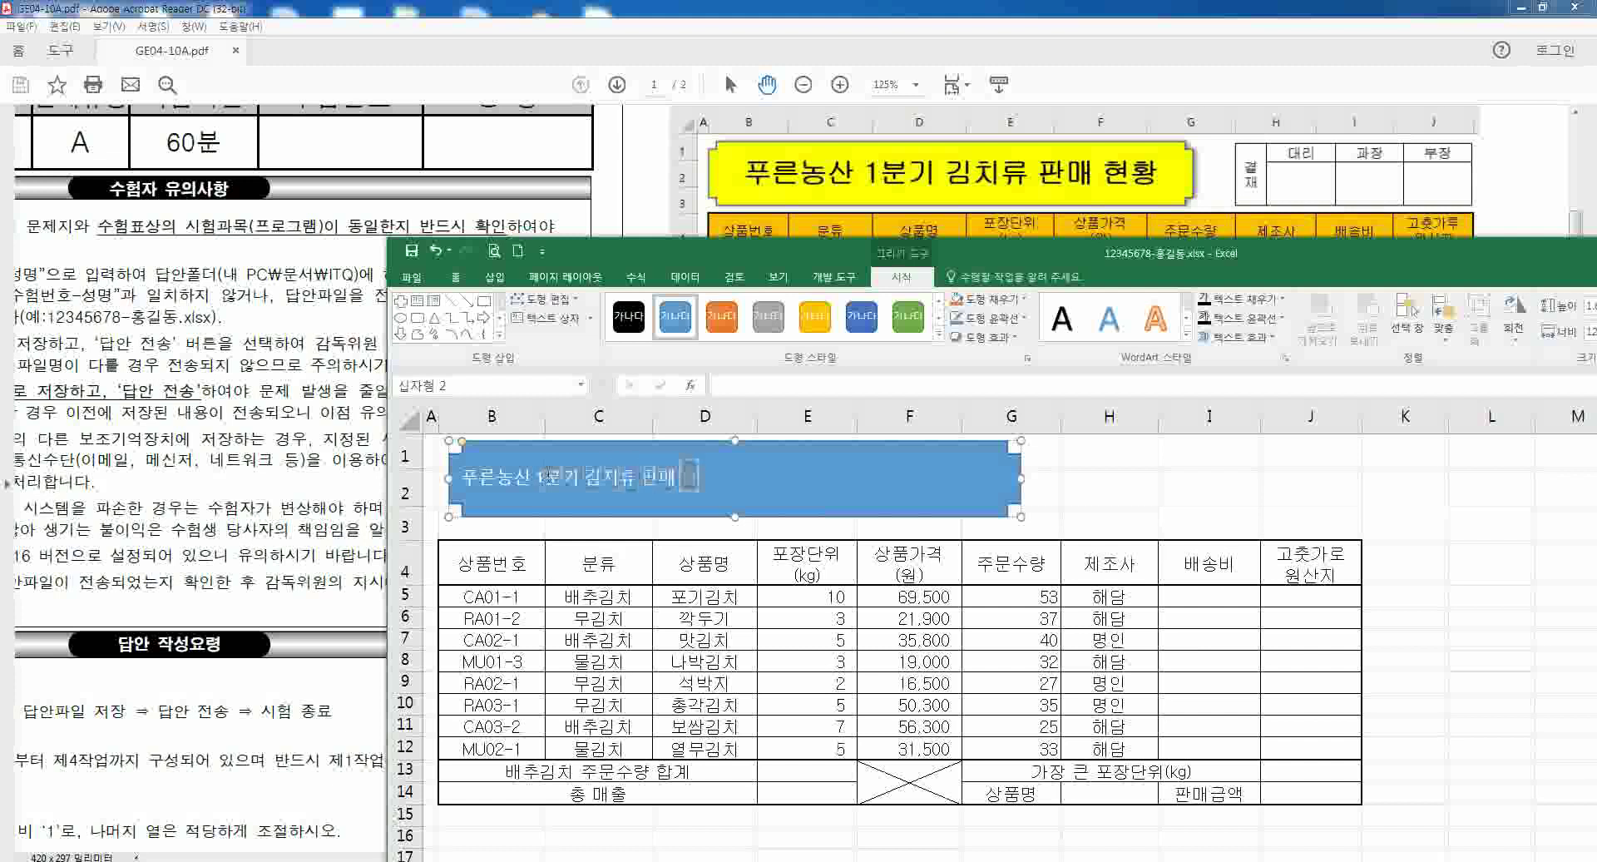
type("황")
left_click(1073, 489)
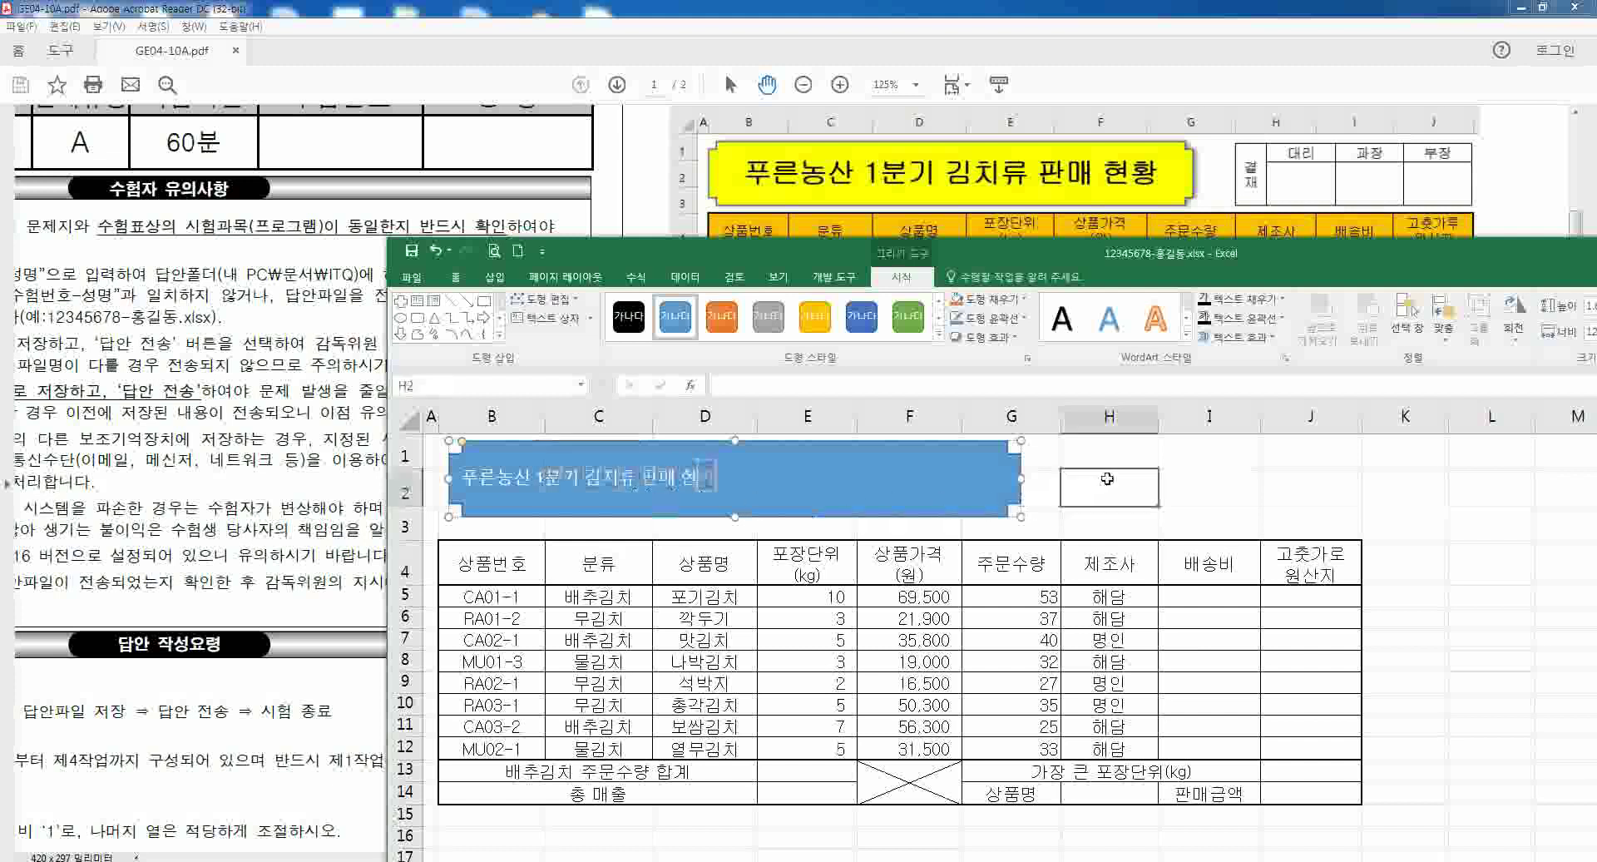
left_click(992, 485)
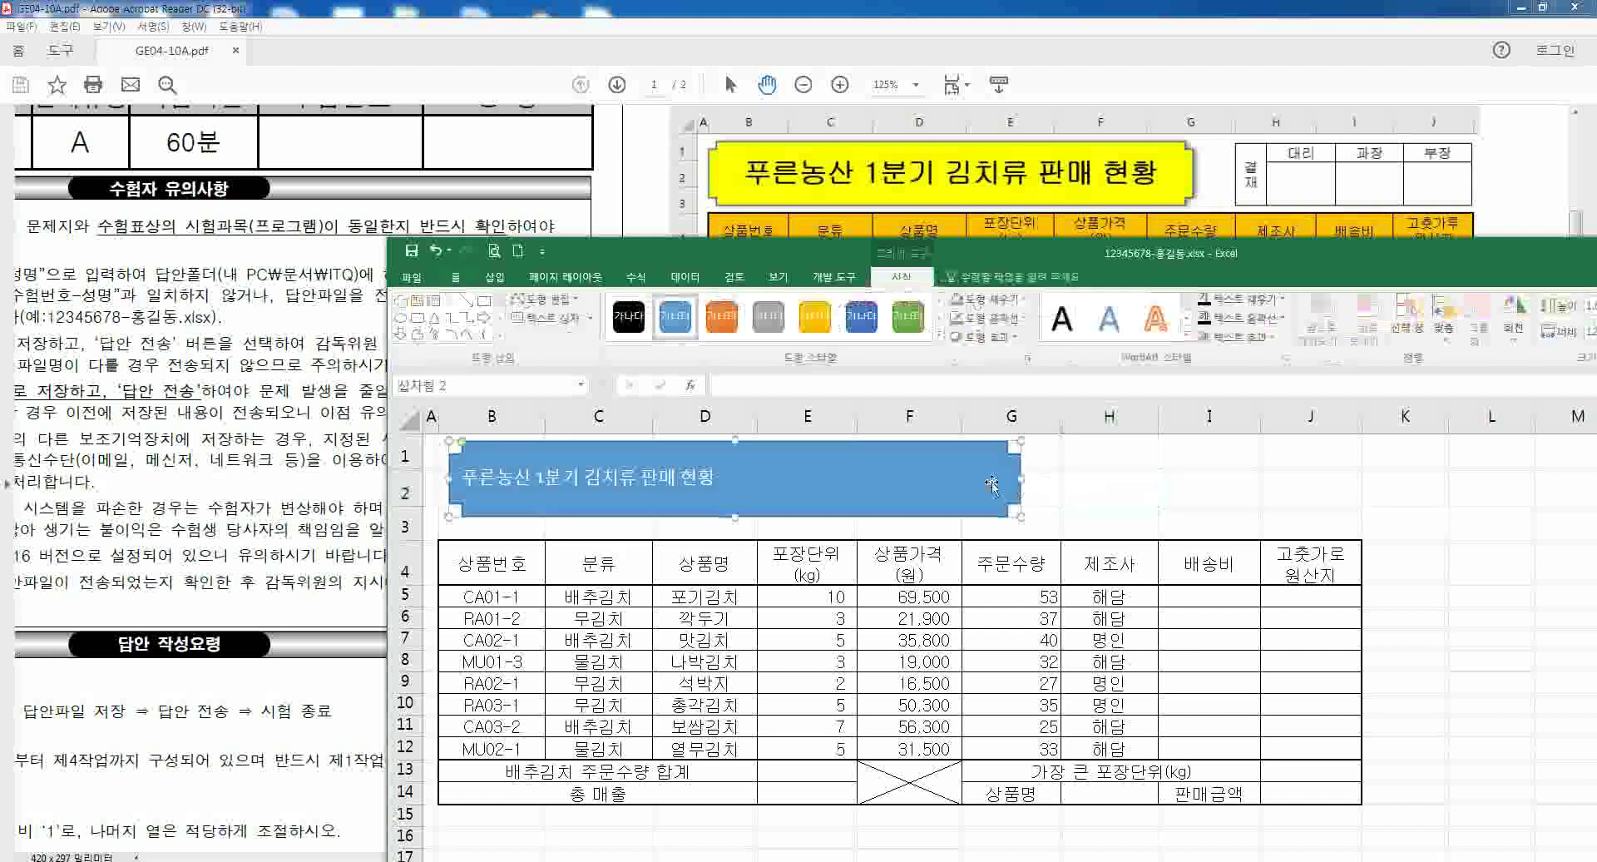
- Read the title formatting conditions in the exam PDF's 조건 section and place the workbook window just beneath them
left_click_drag(981, 238, 982, 701)
left_click(948, 530)
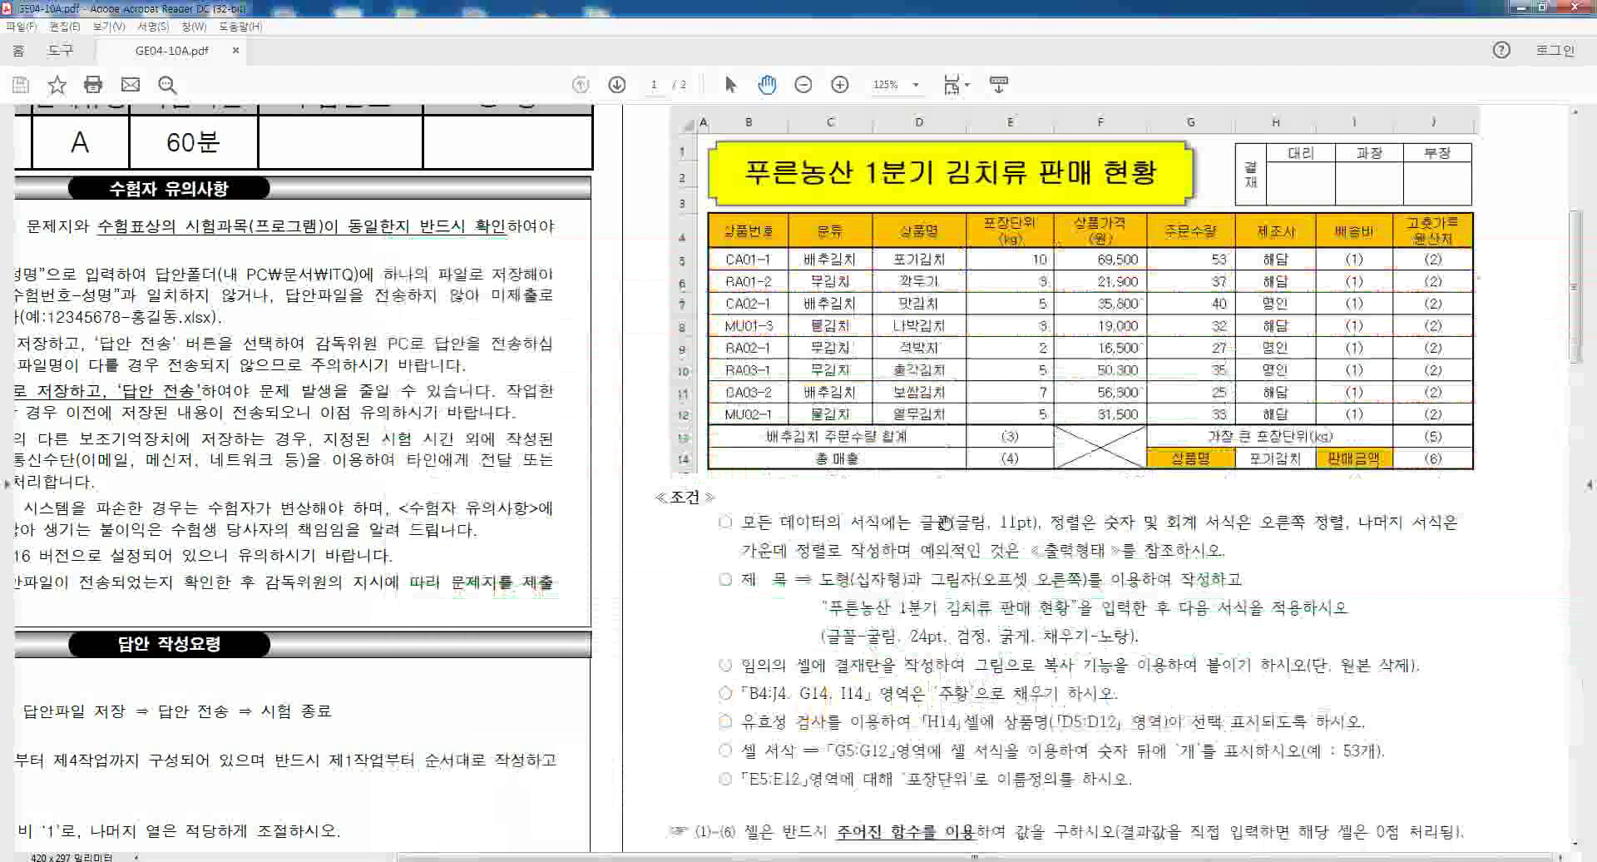
scroll(946, 528, "down", 3)
scroll(946, 529, "down", 7)
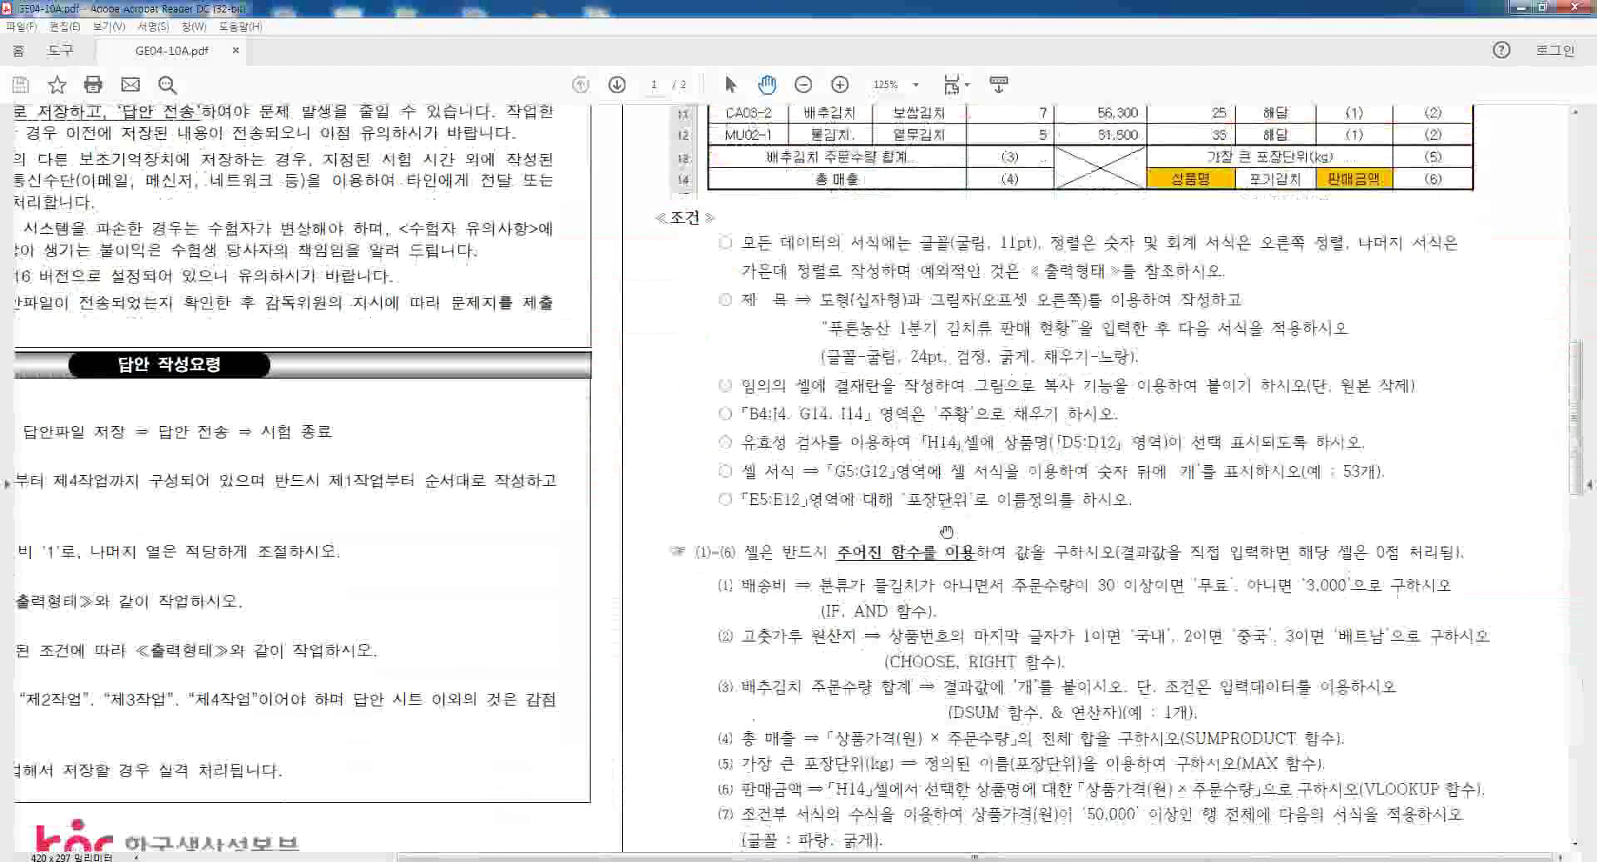
scroll(946, 535, "down", 20)
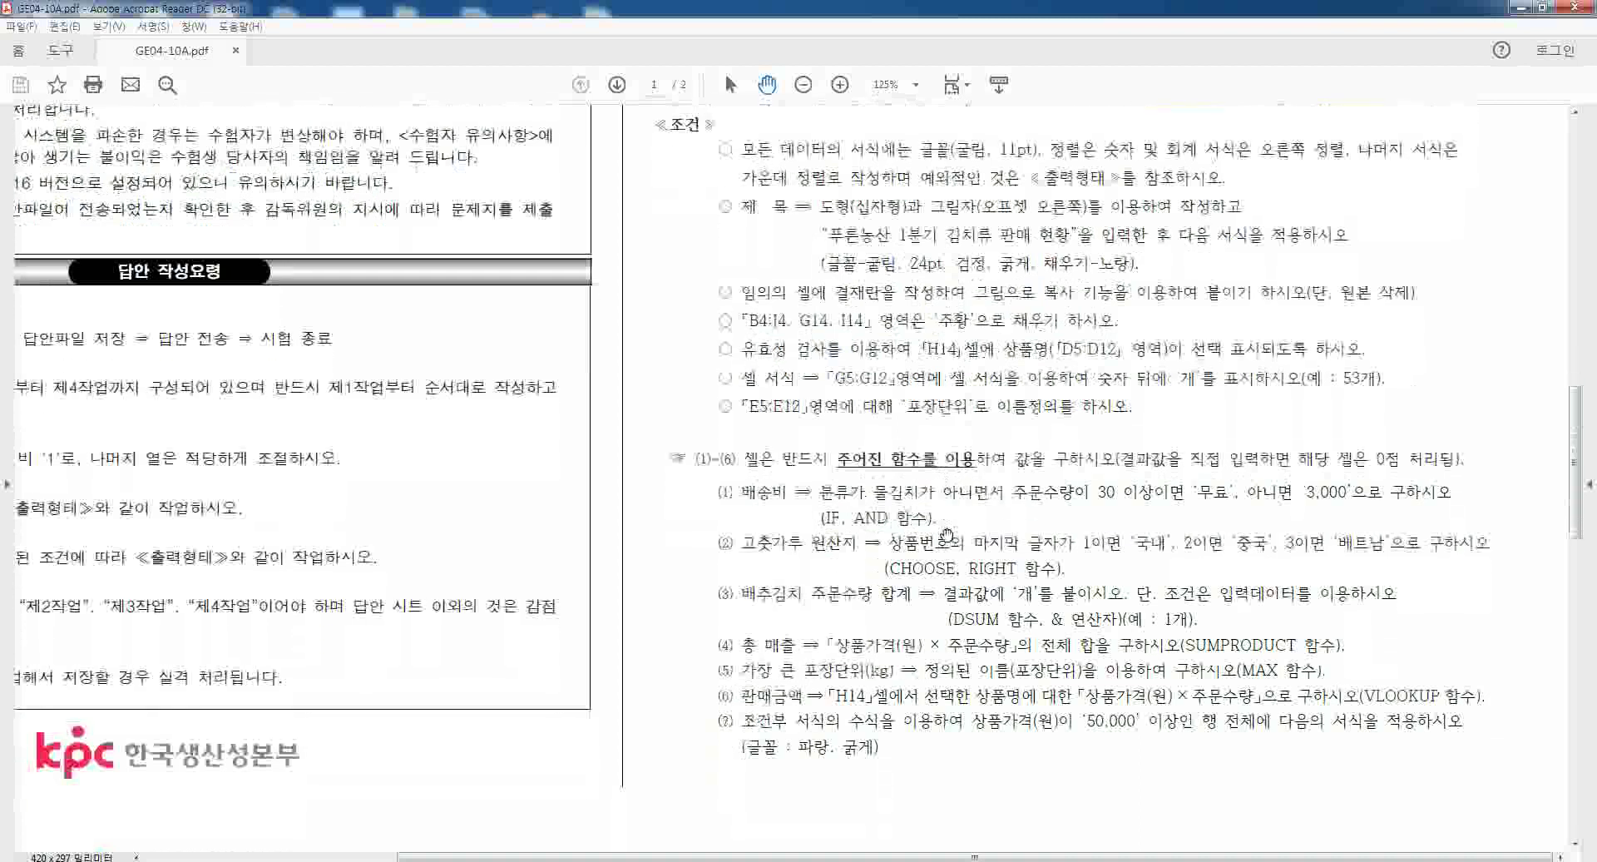
scroll(946, 535, "up", 20)
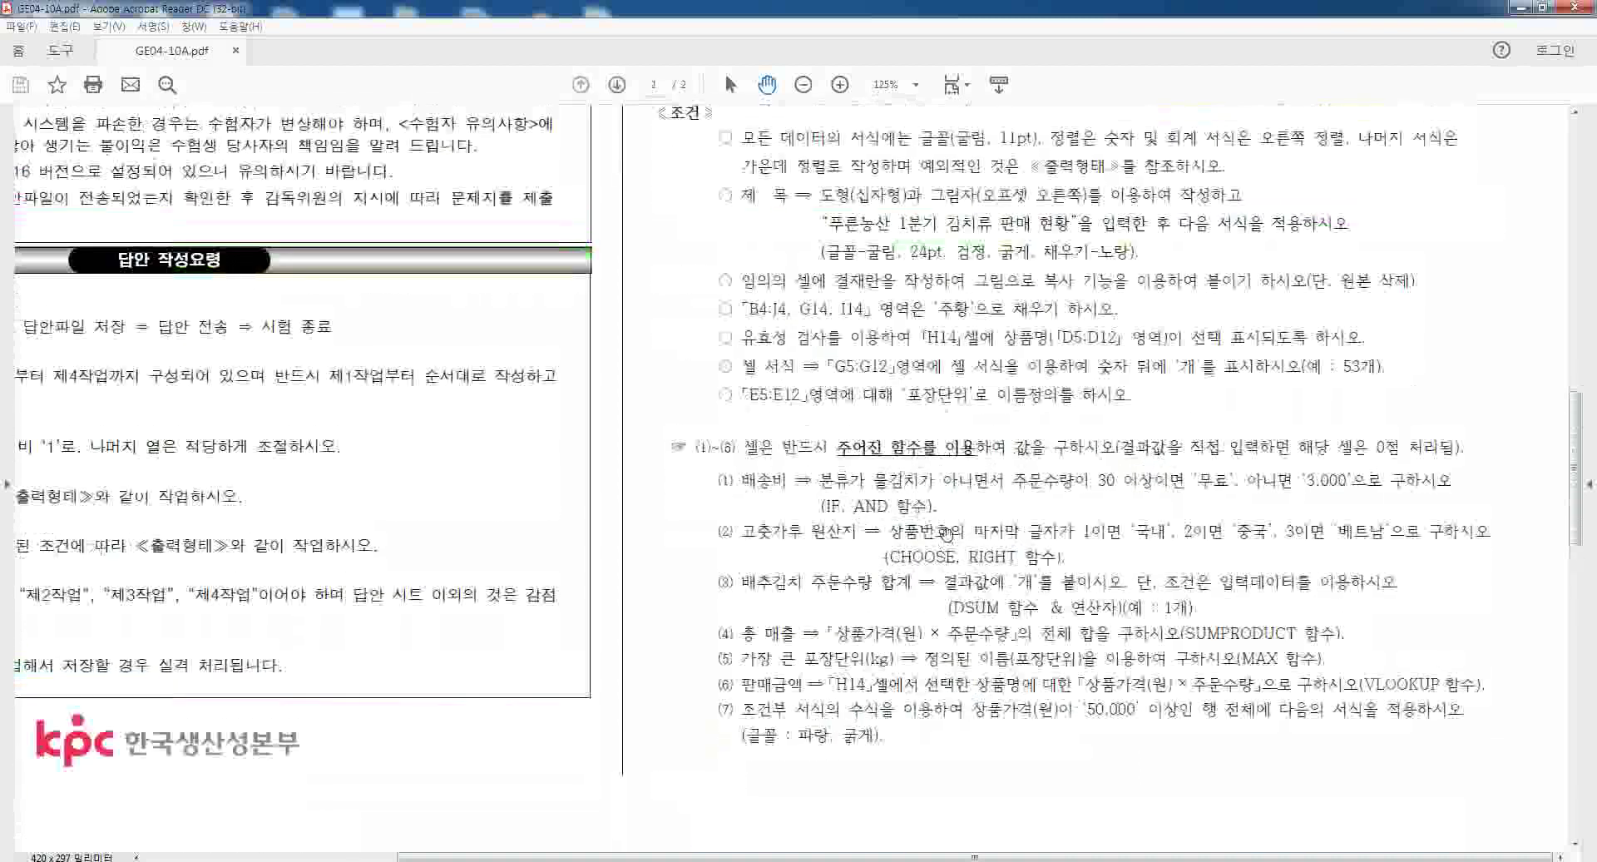
left_click(845, 859)
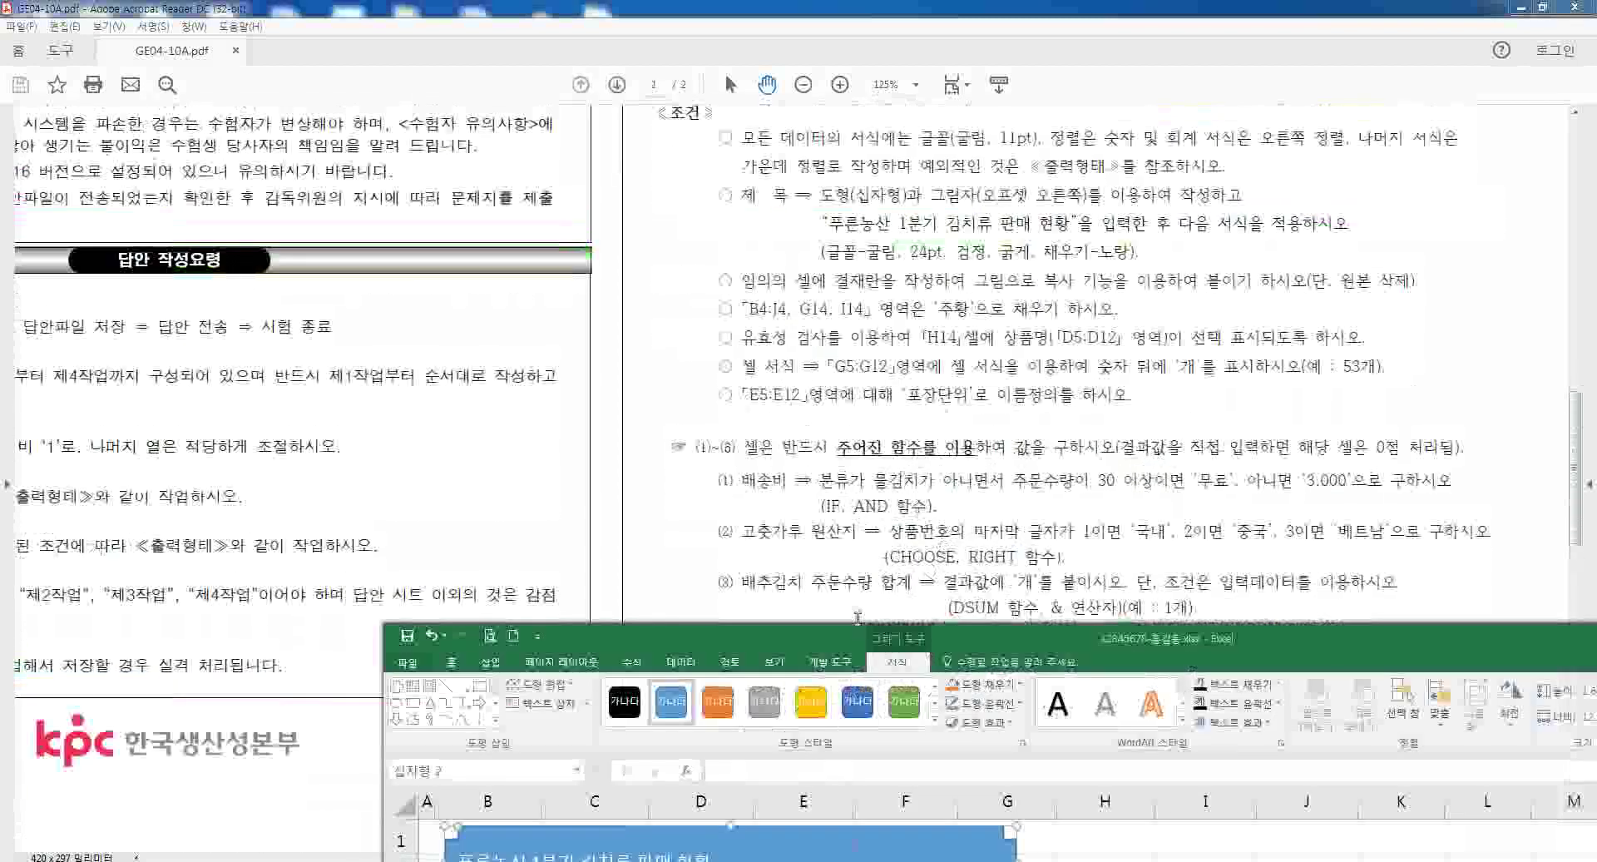
left_click_drag(986, 642, 927, 301)
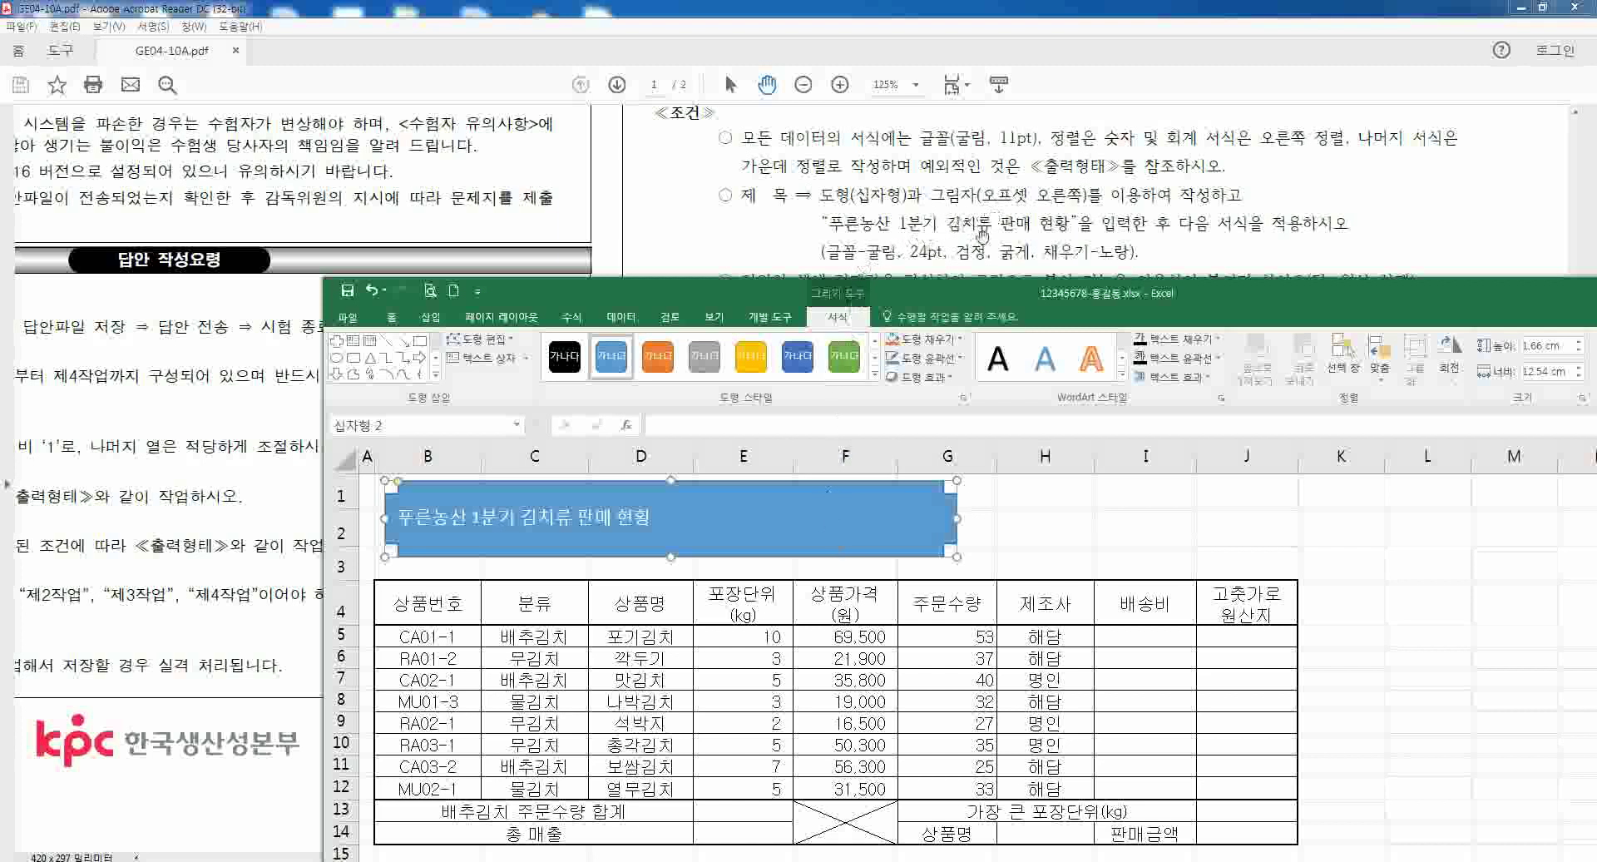
- Try to set the title shape's text to the 굴림 font at 24 pt
left_click(391, 317)
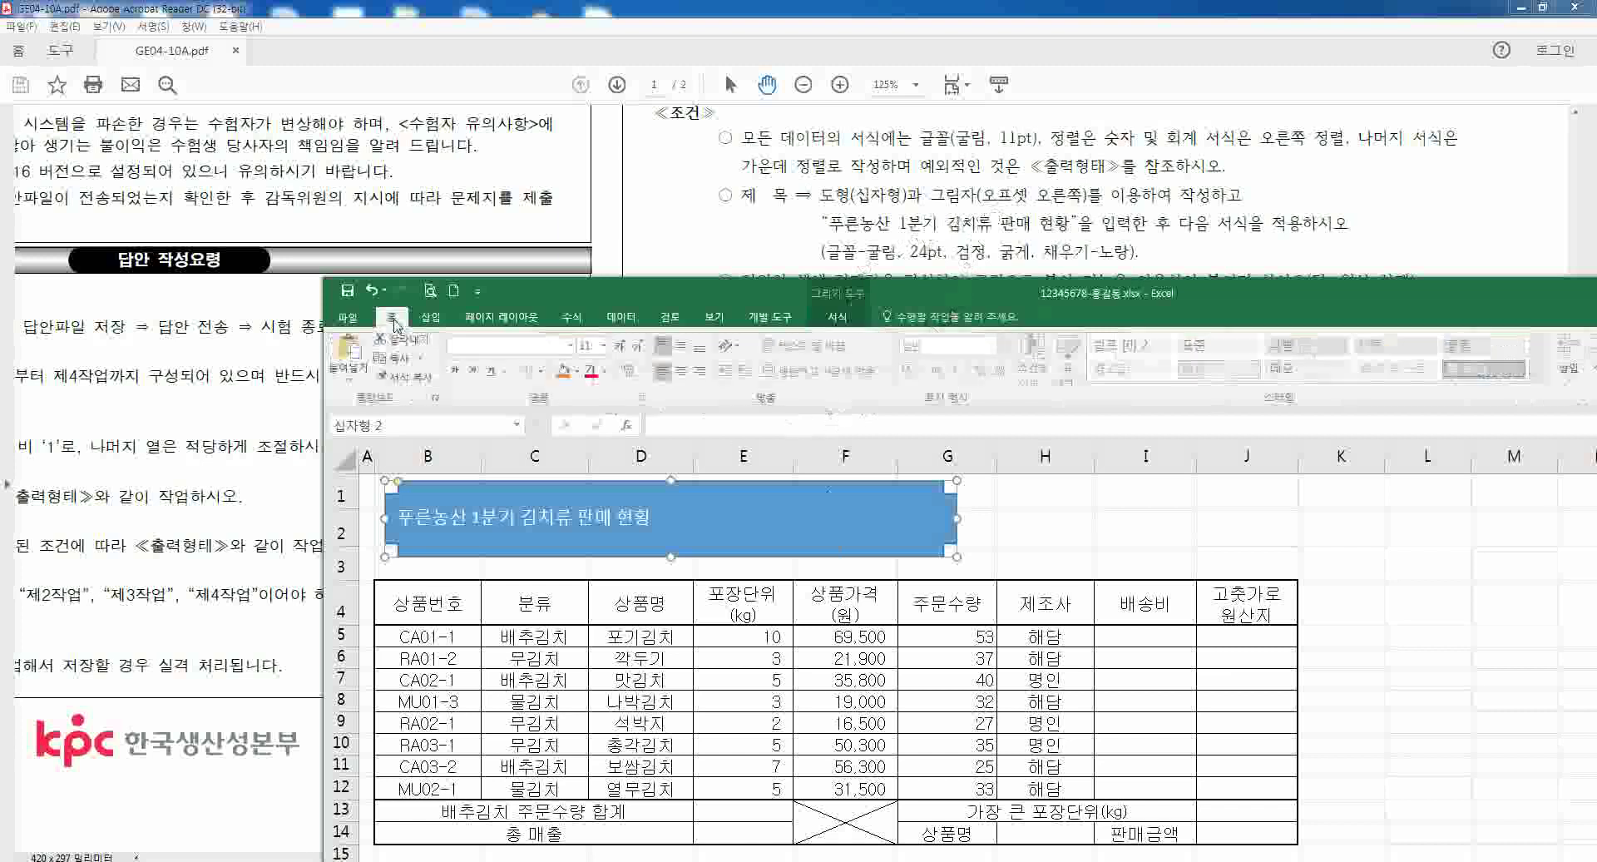
left_click(513, 351)
type("굴림")
key("Return")
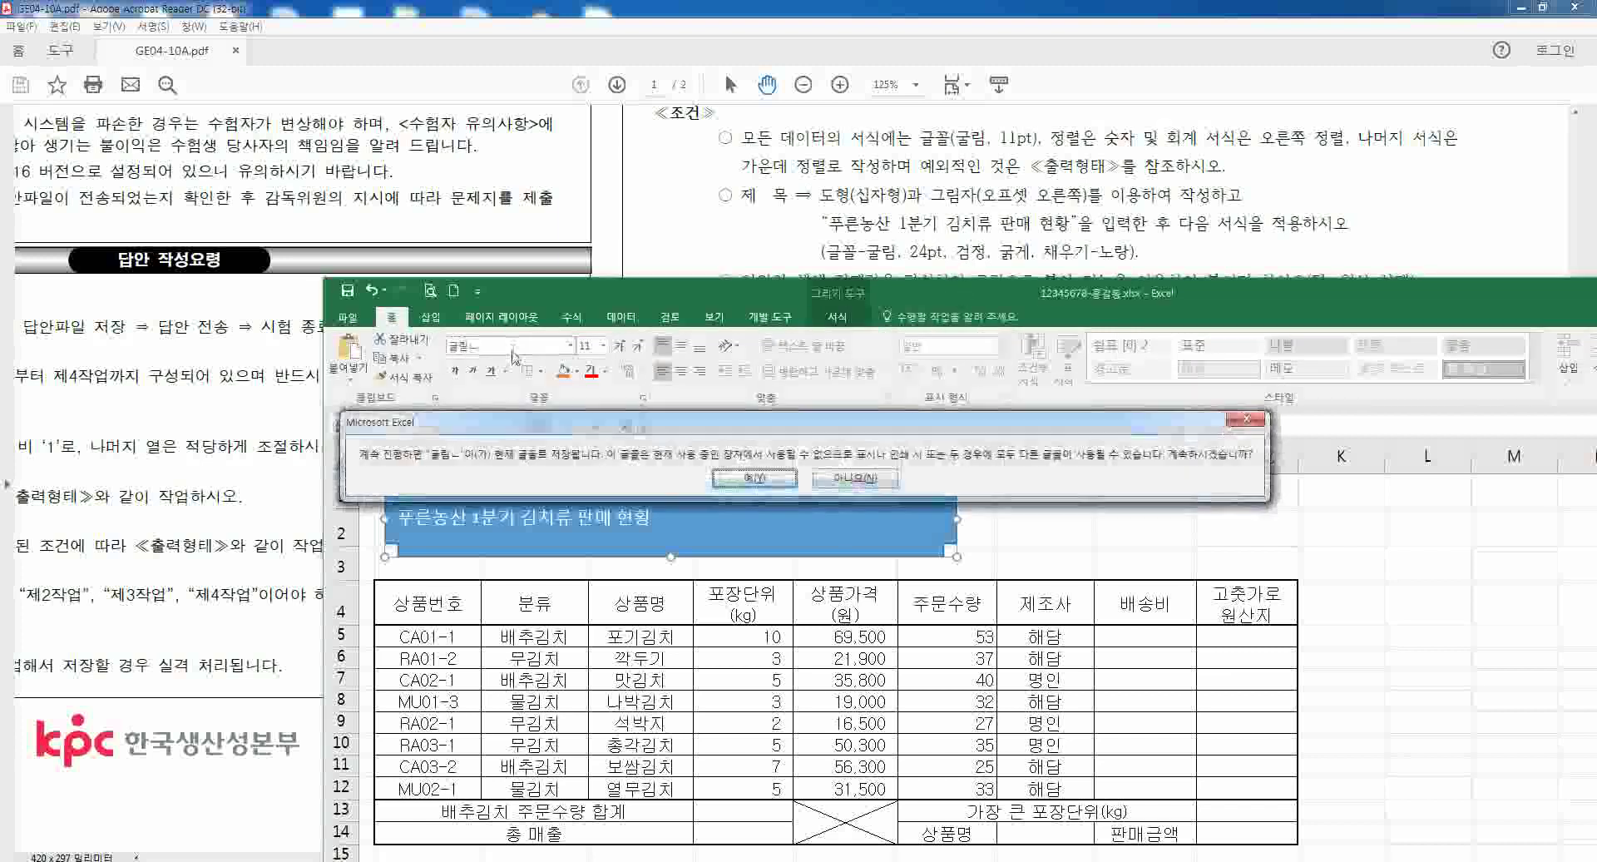
key("Escape")
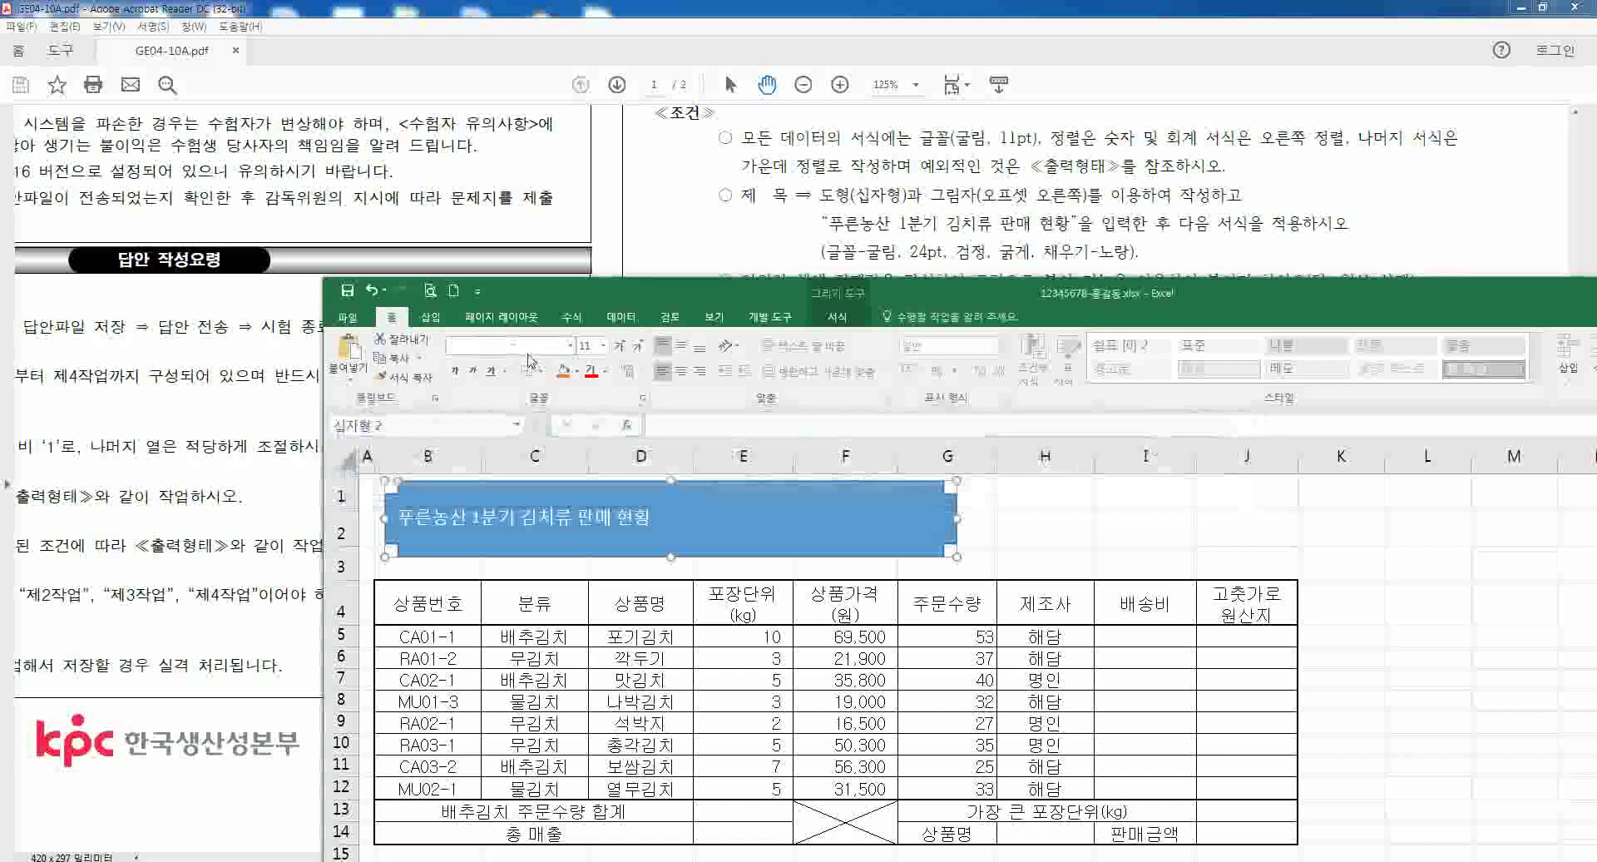
type("ㄱ")
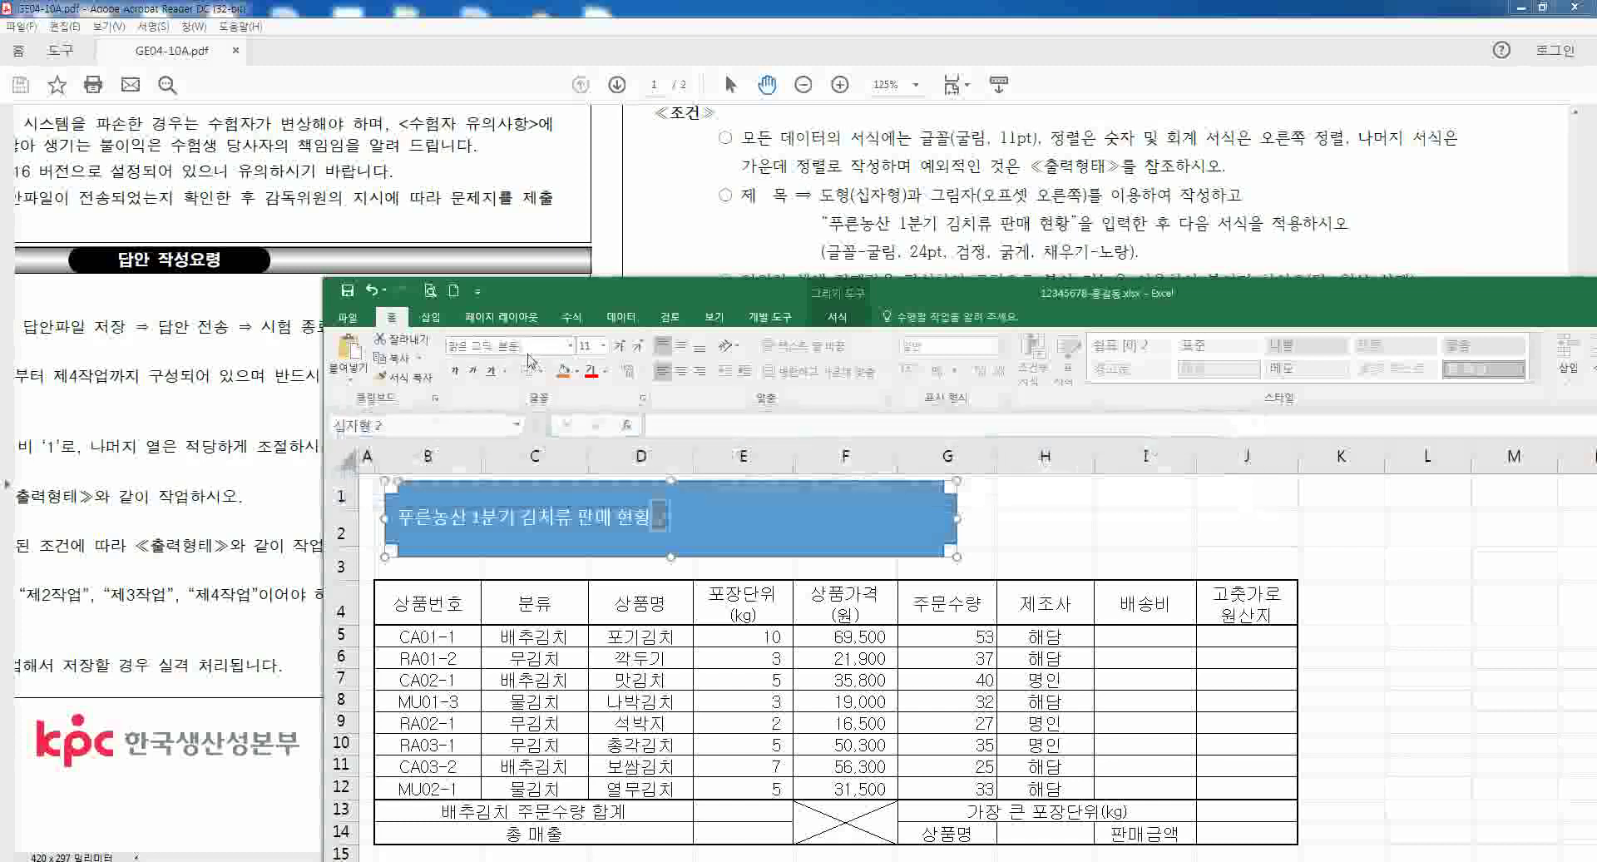
key("BackSpace")
left_click(523, 341)
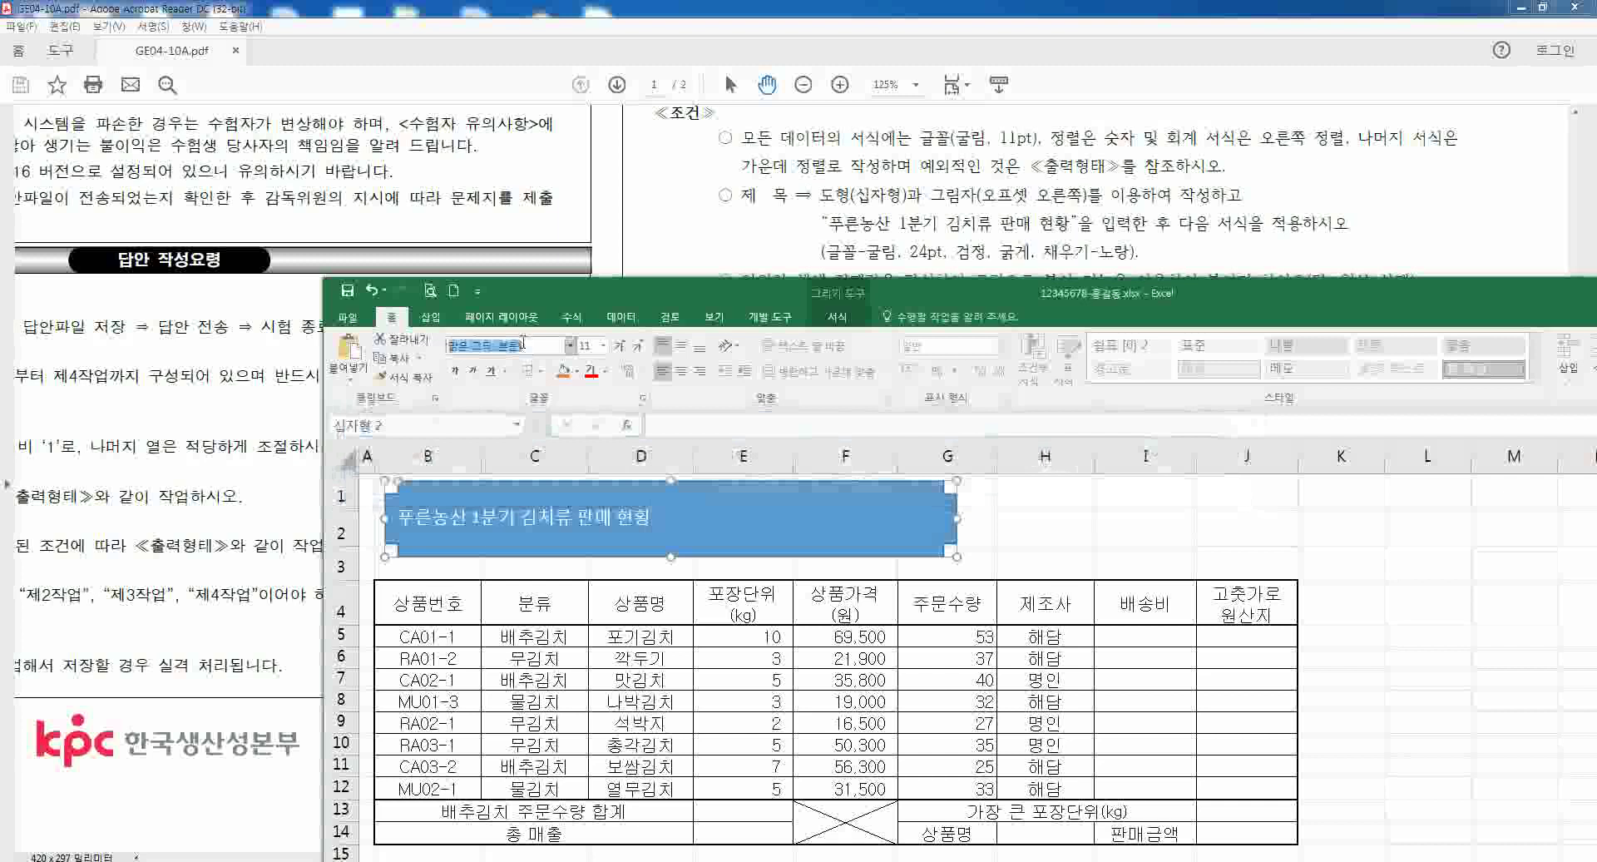
type("굴림")
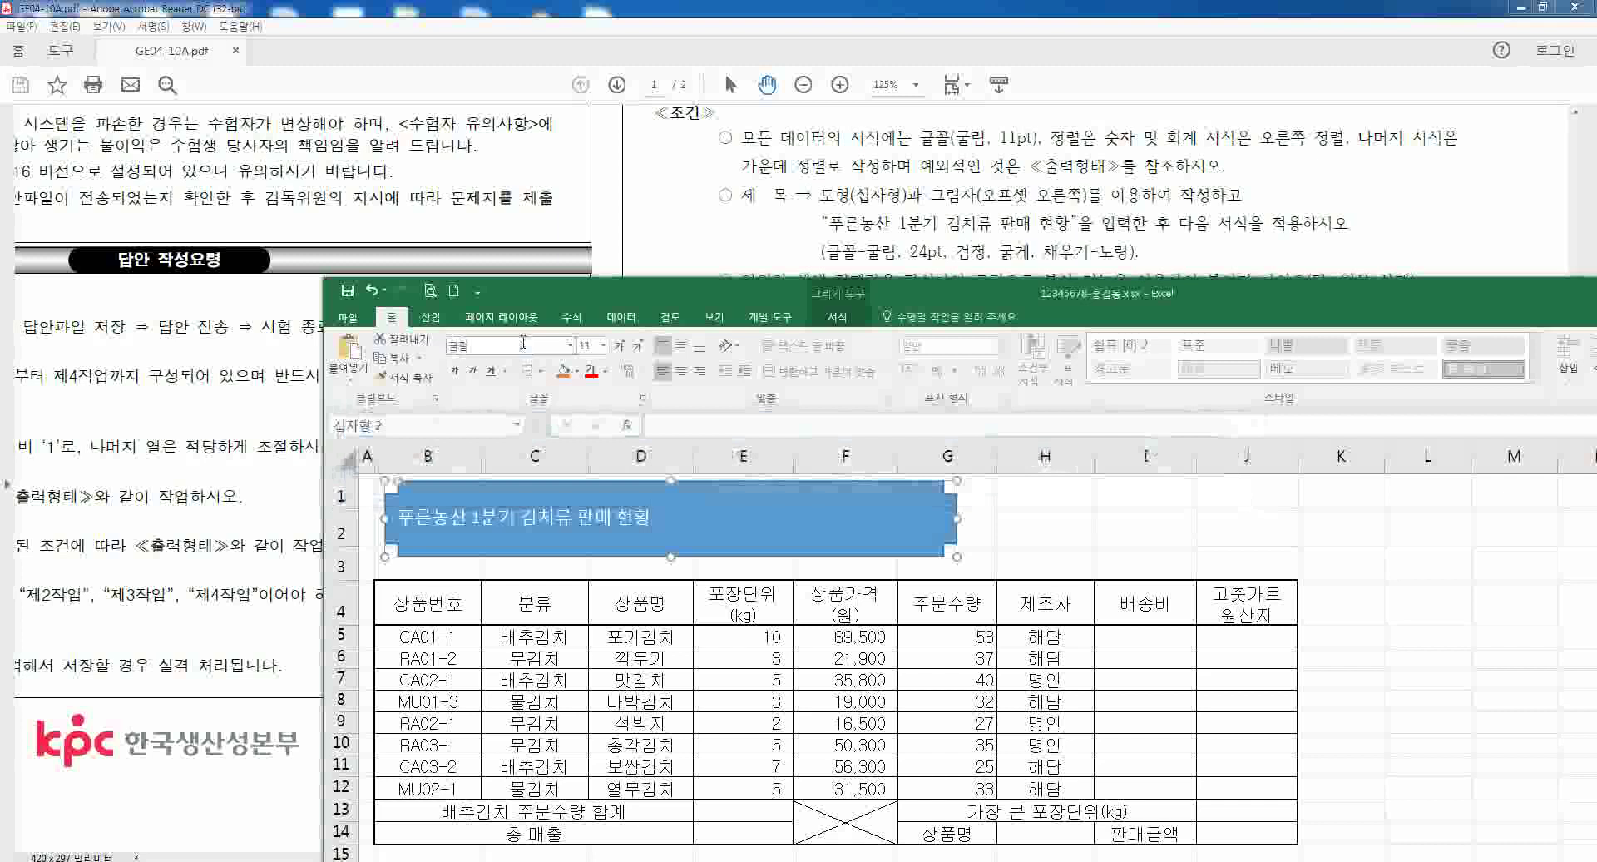
left_click(593, 346)
type("24")
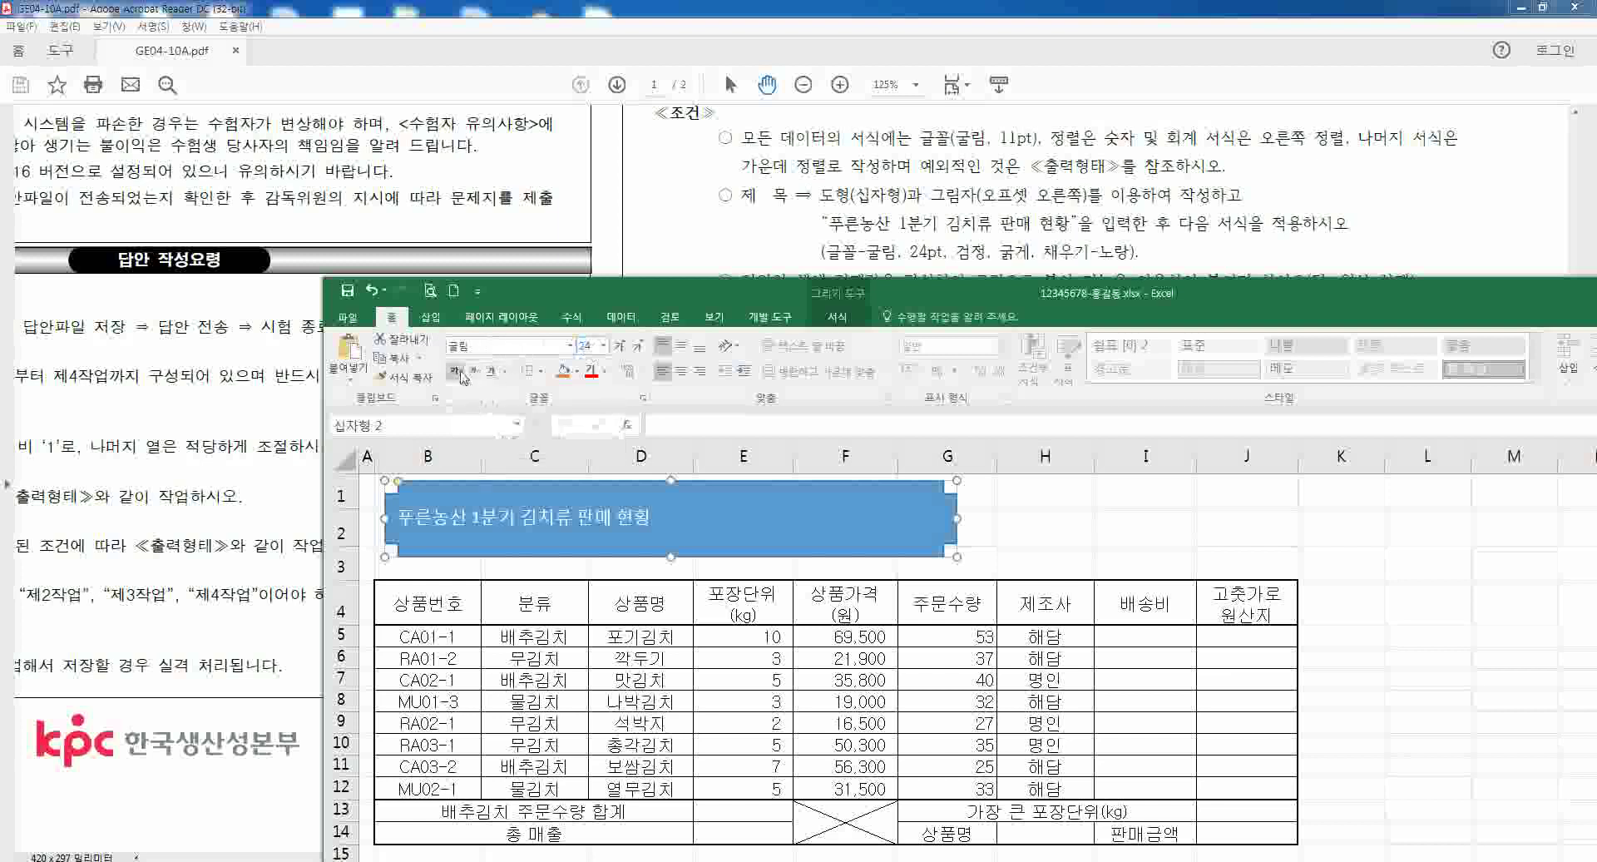
- Try black text and a yellow fill on the title shape, and undo the formatting
left_click(604, 371)
left_click(613, 391)
left_click(577, 372)
left_click(606, 521)
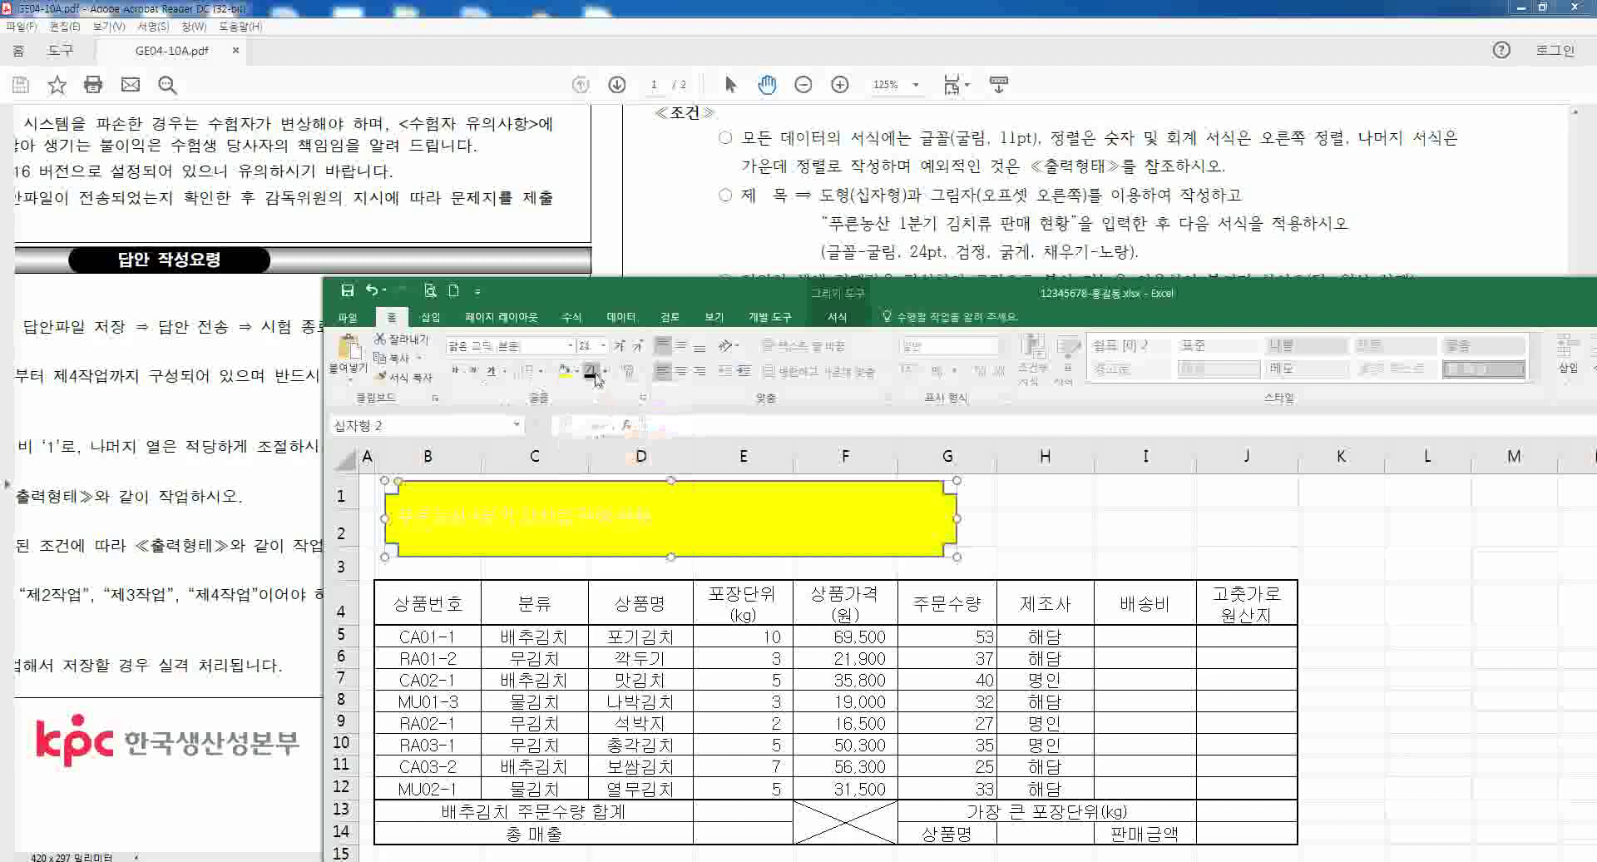
left_click(682, 511)
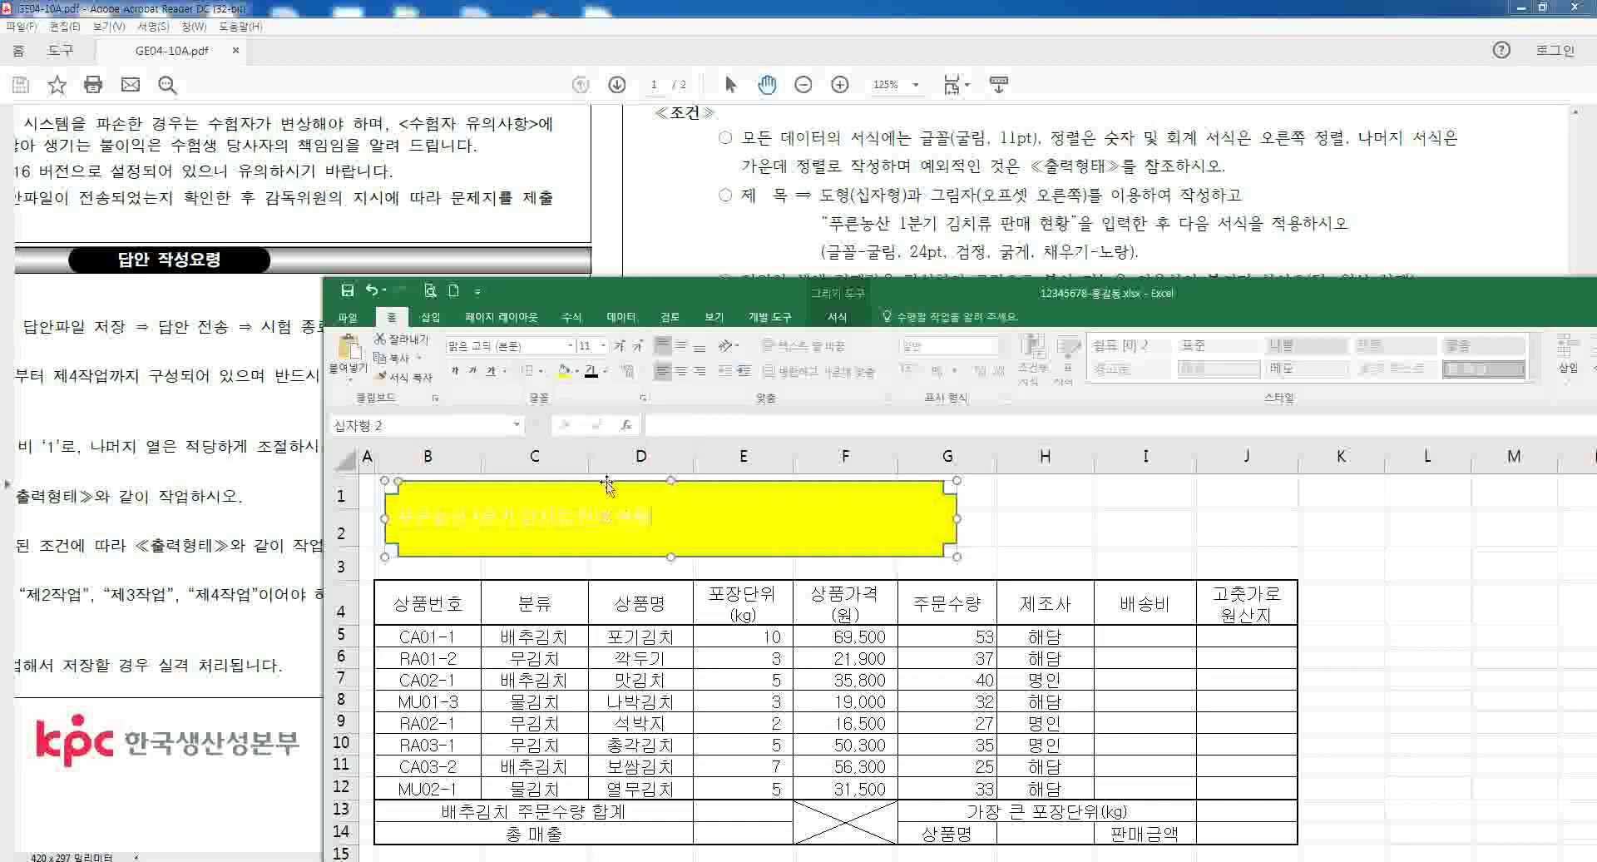
left_click(1006, 522)
left_click(932, 521)
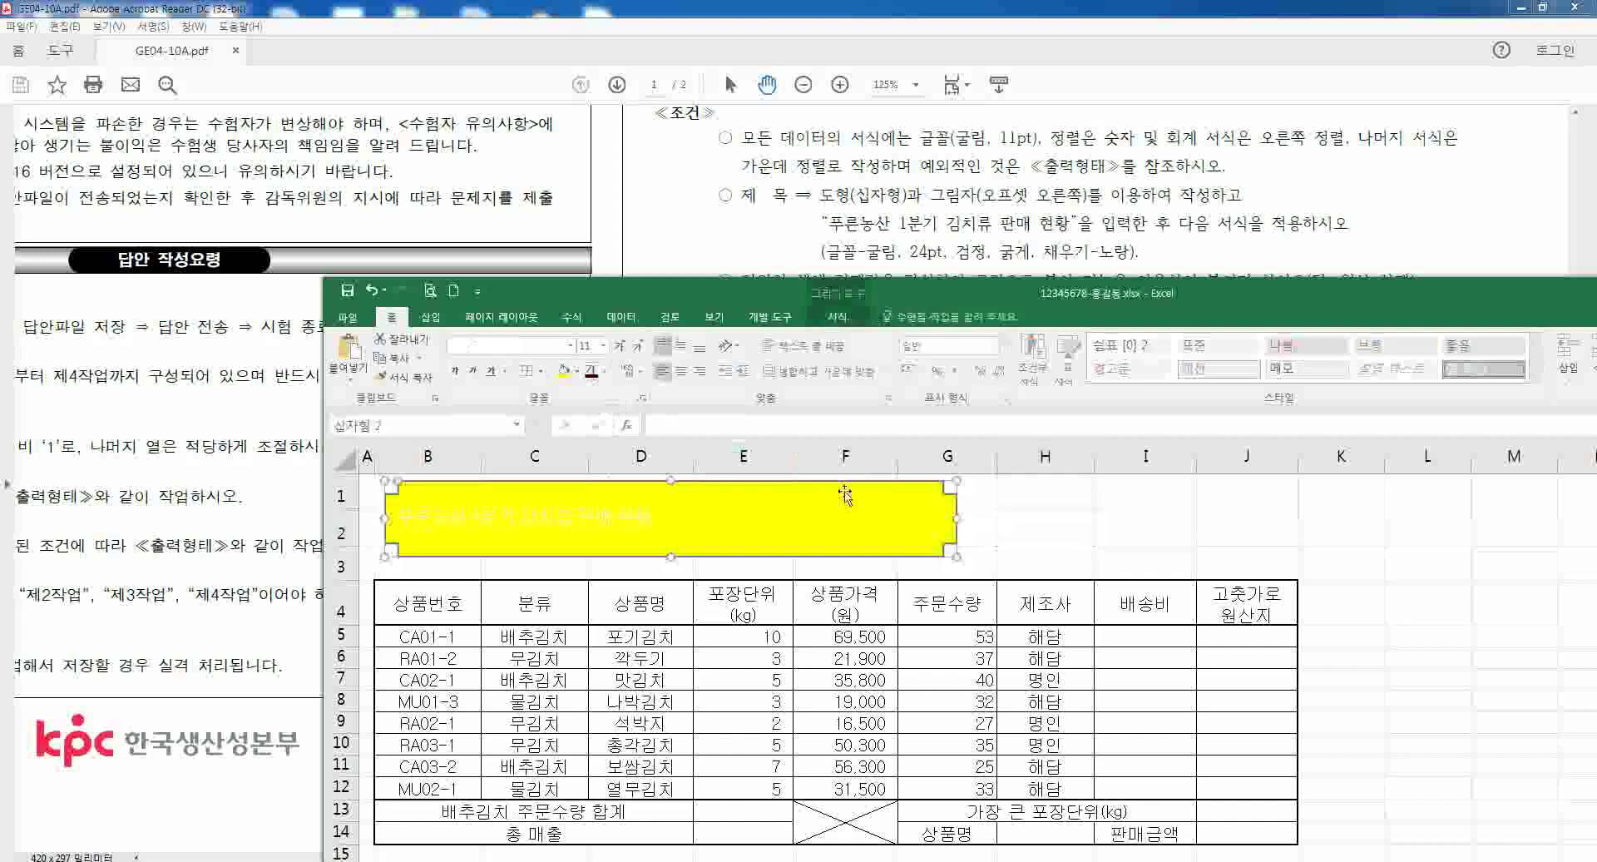
left_click(592, 371)
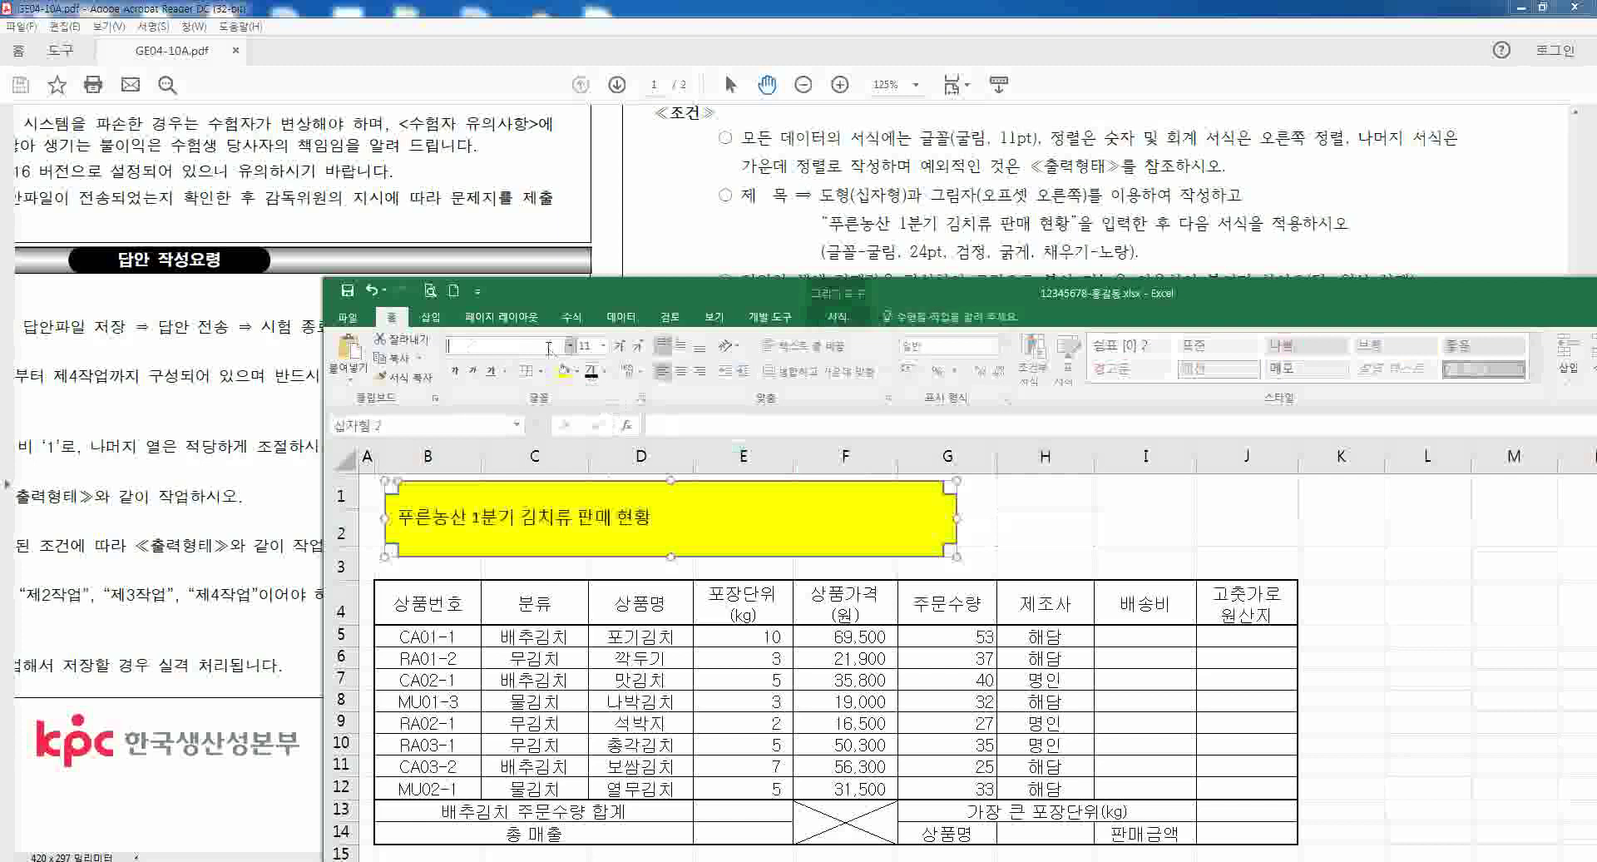
left_click(651, 517)
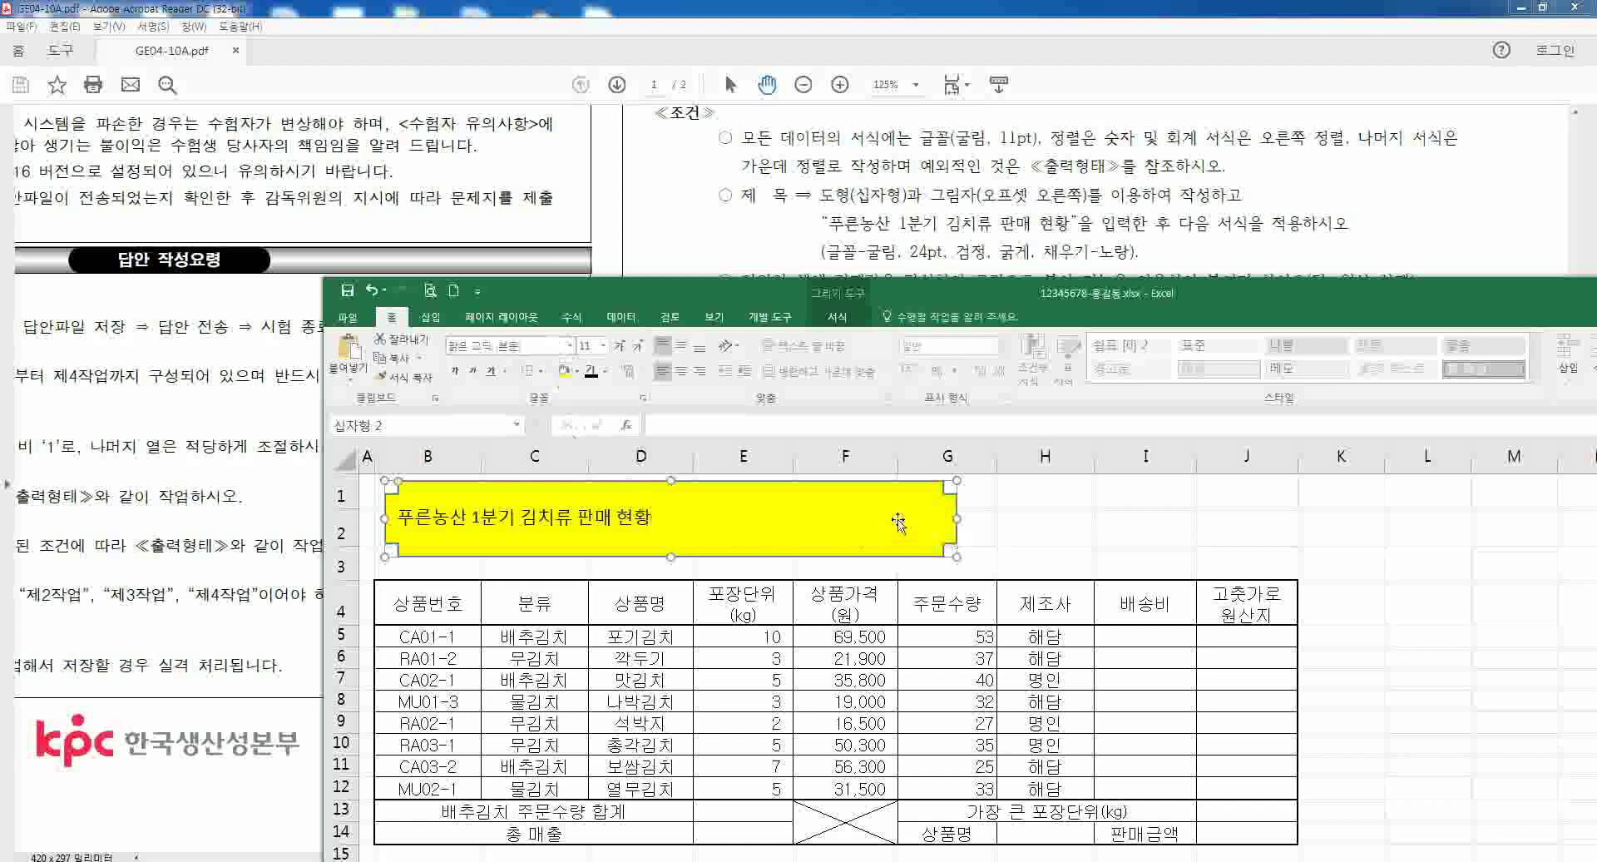
left_click(1025, 524)
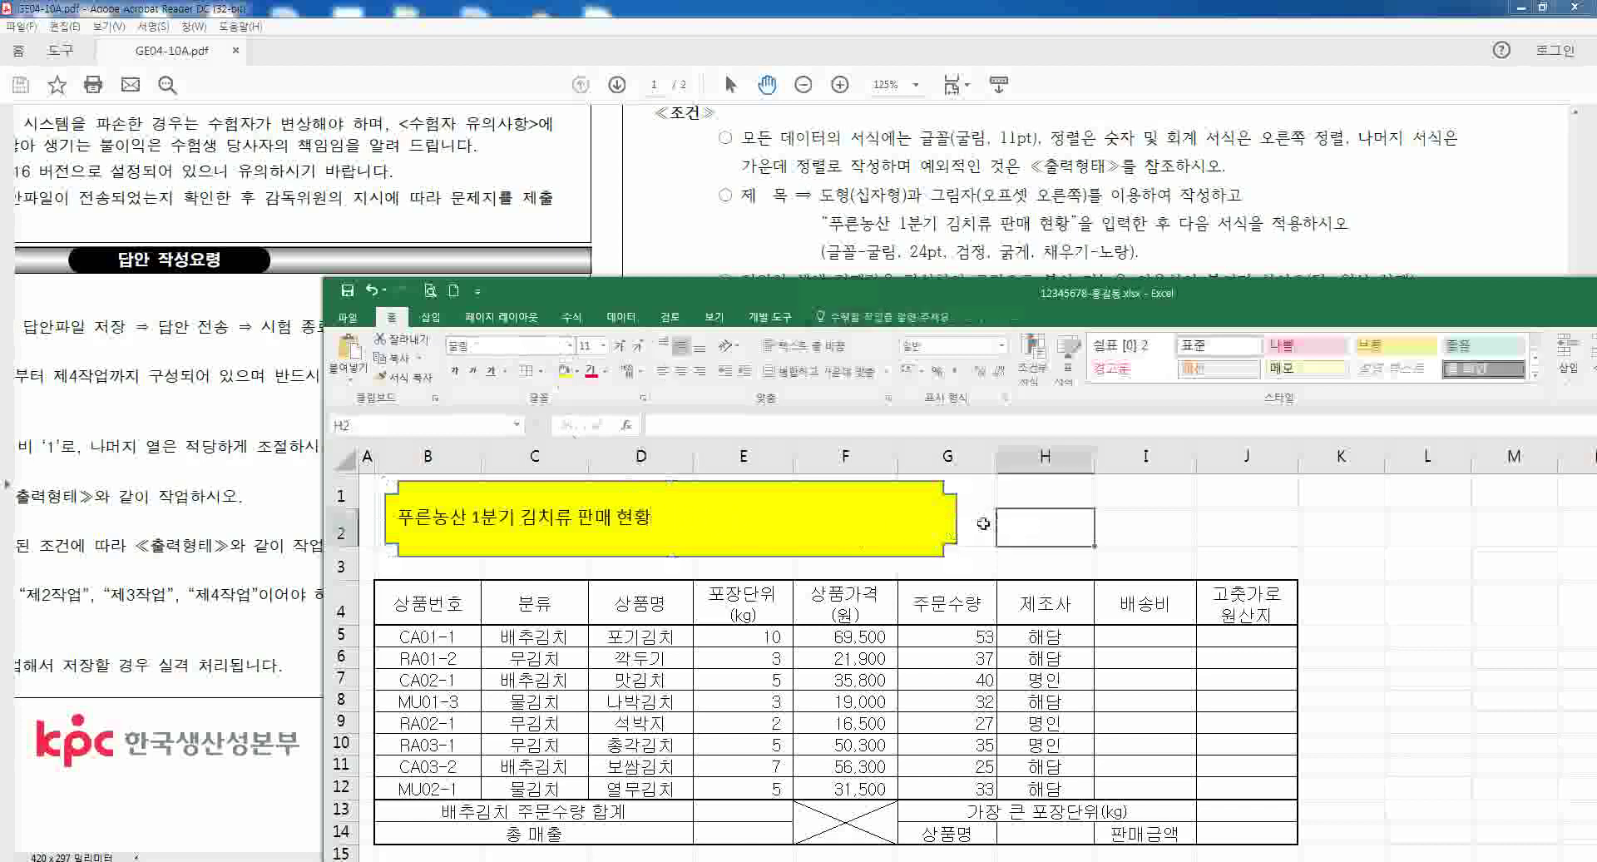
key("ctrl+z")
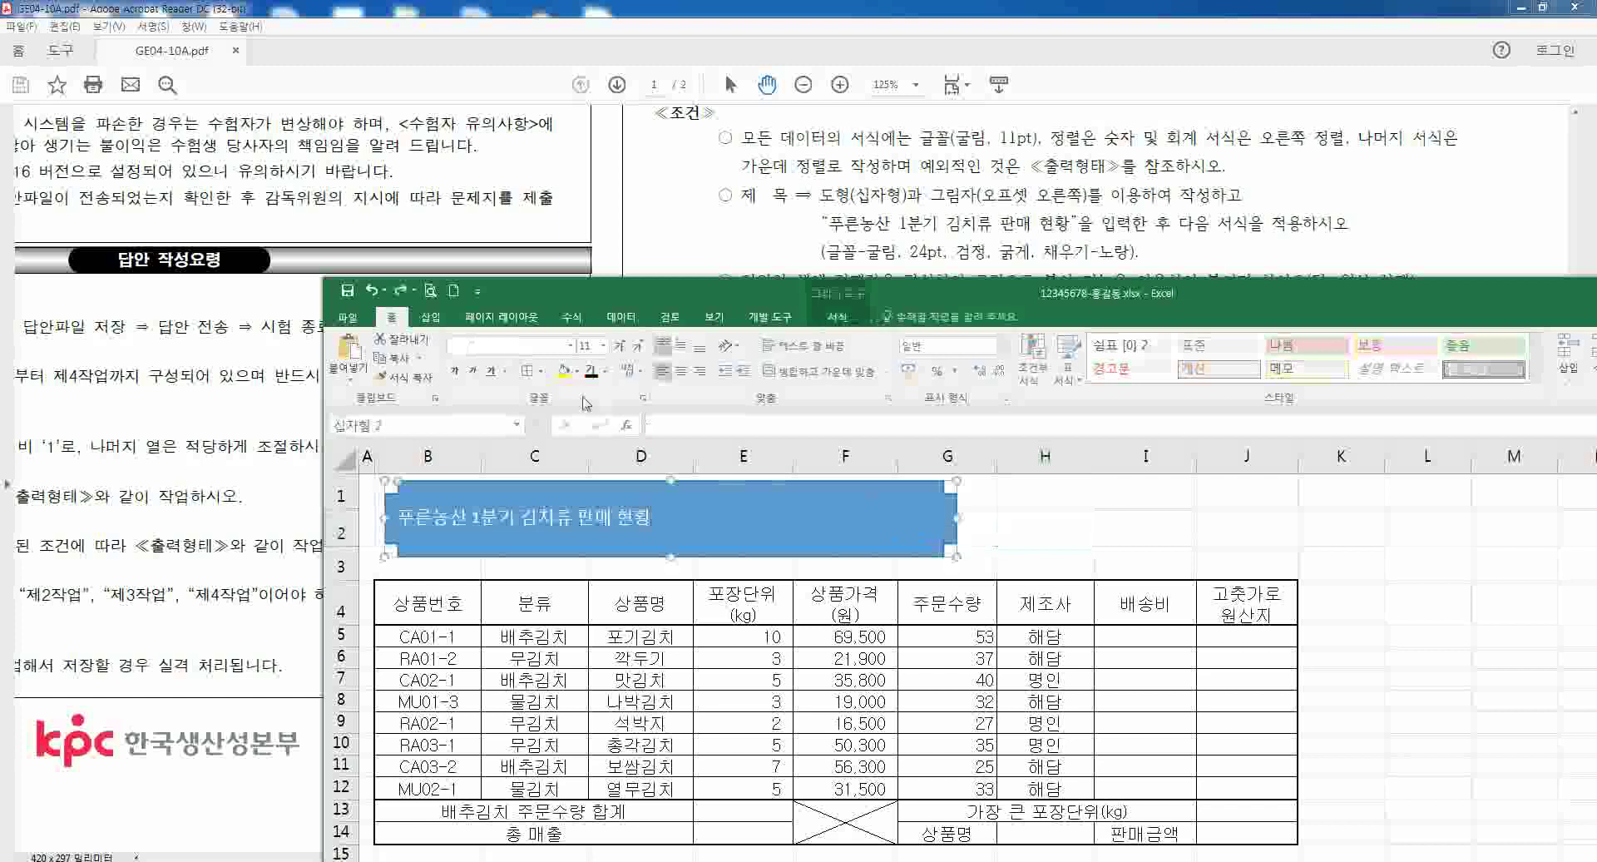
- Format the title shape's text as 굴림, 24 pt, bold and black
left_click(502, 345)
type("굴림")
key("Return")
left_click(587, 344)
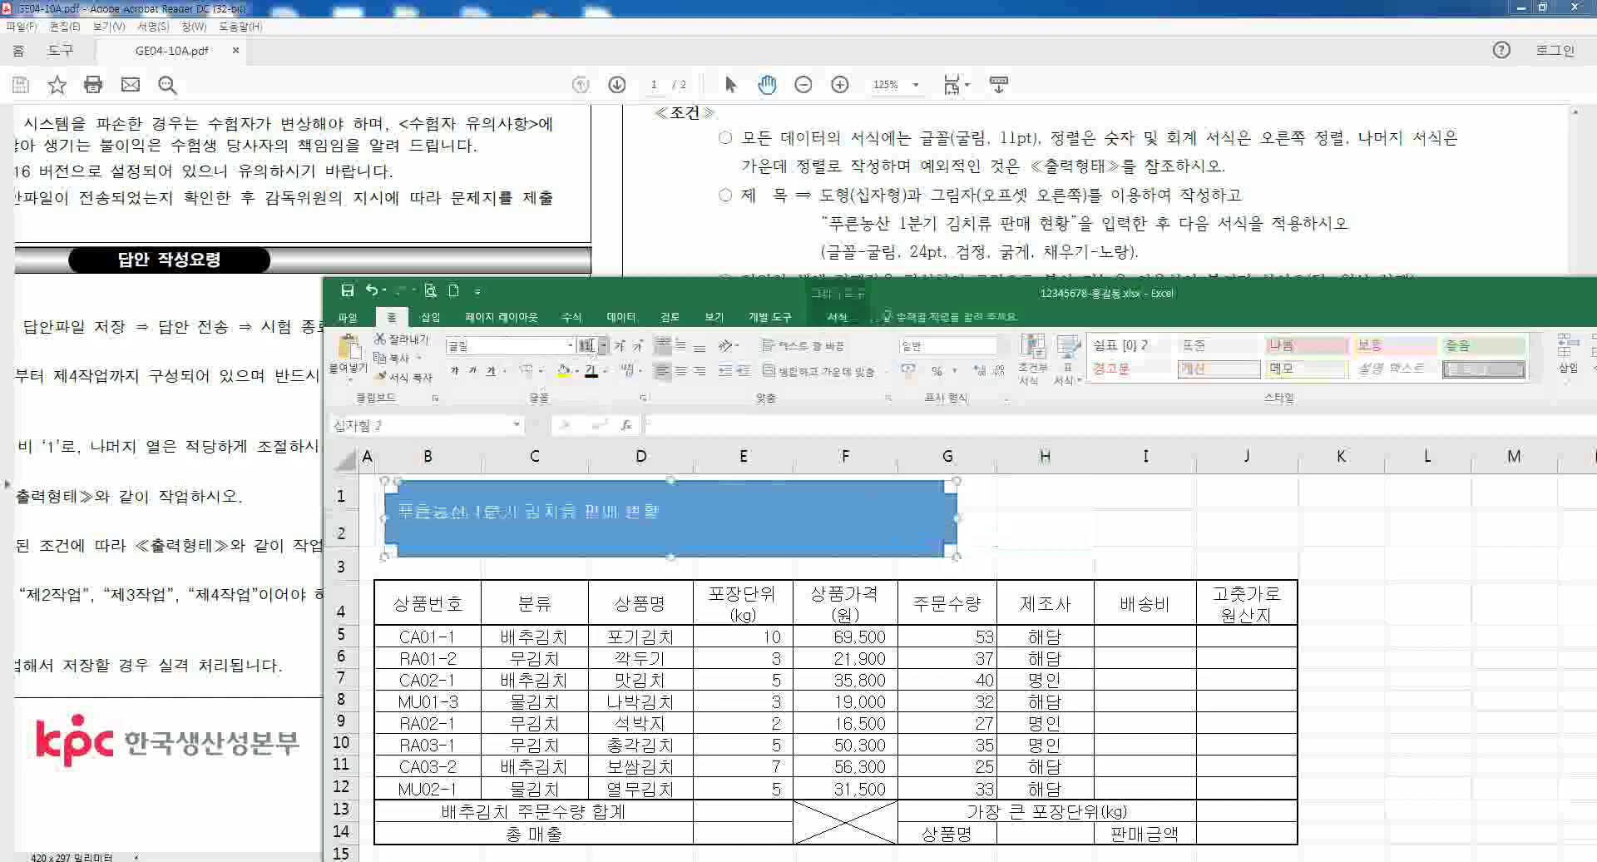
type("24")
key("Return")
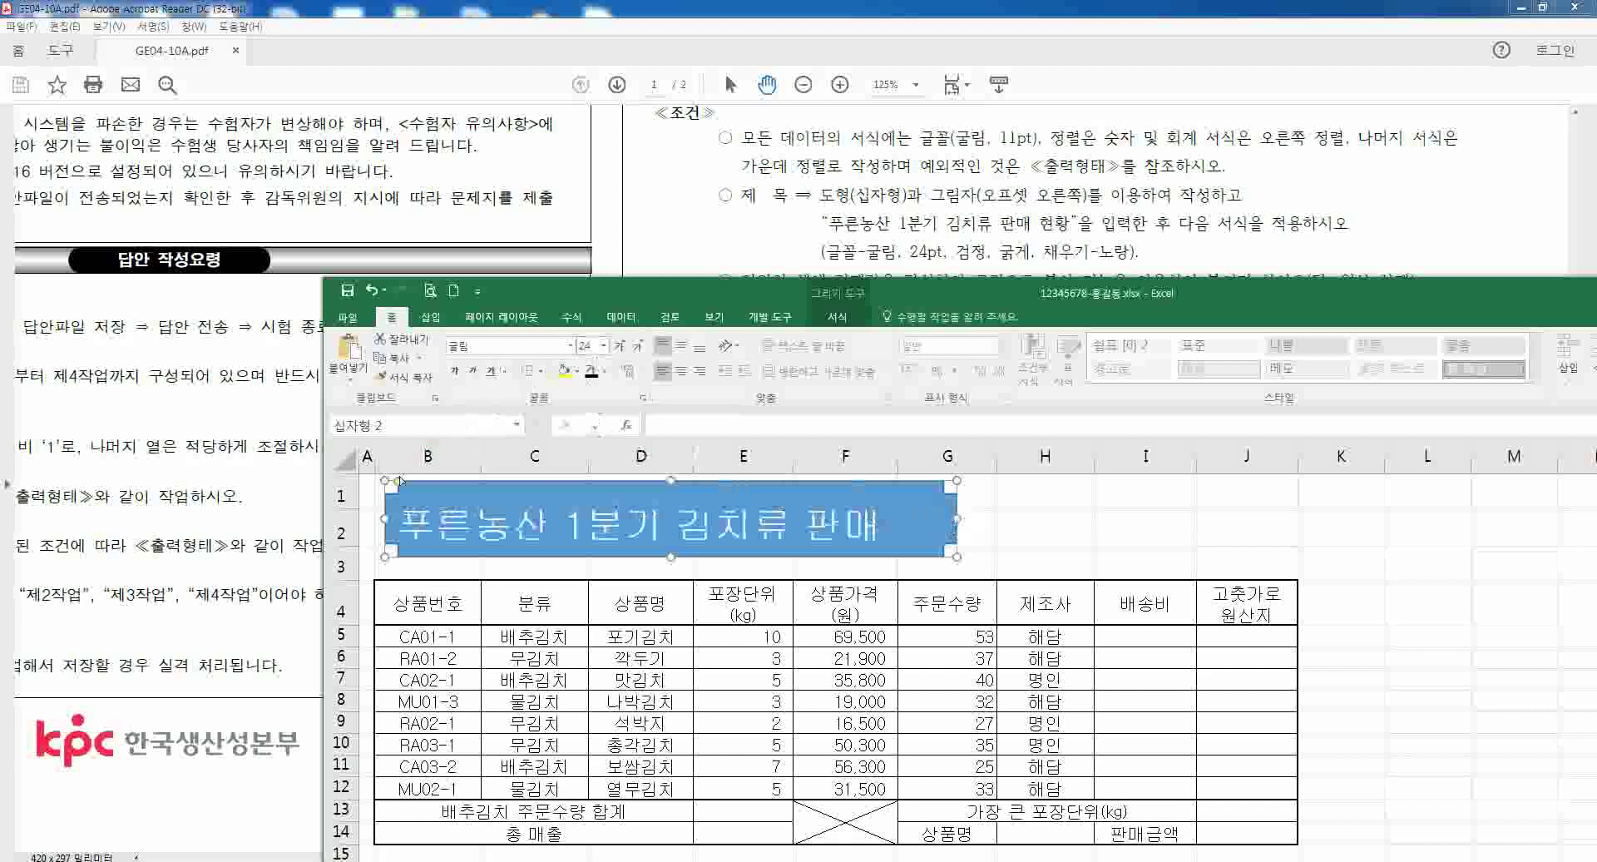
left_click(455, 371)
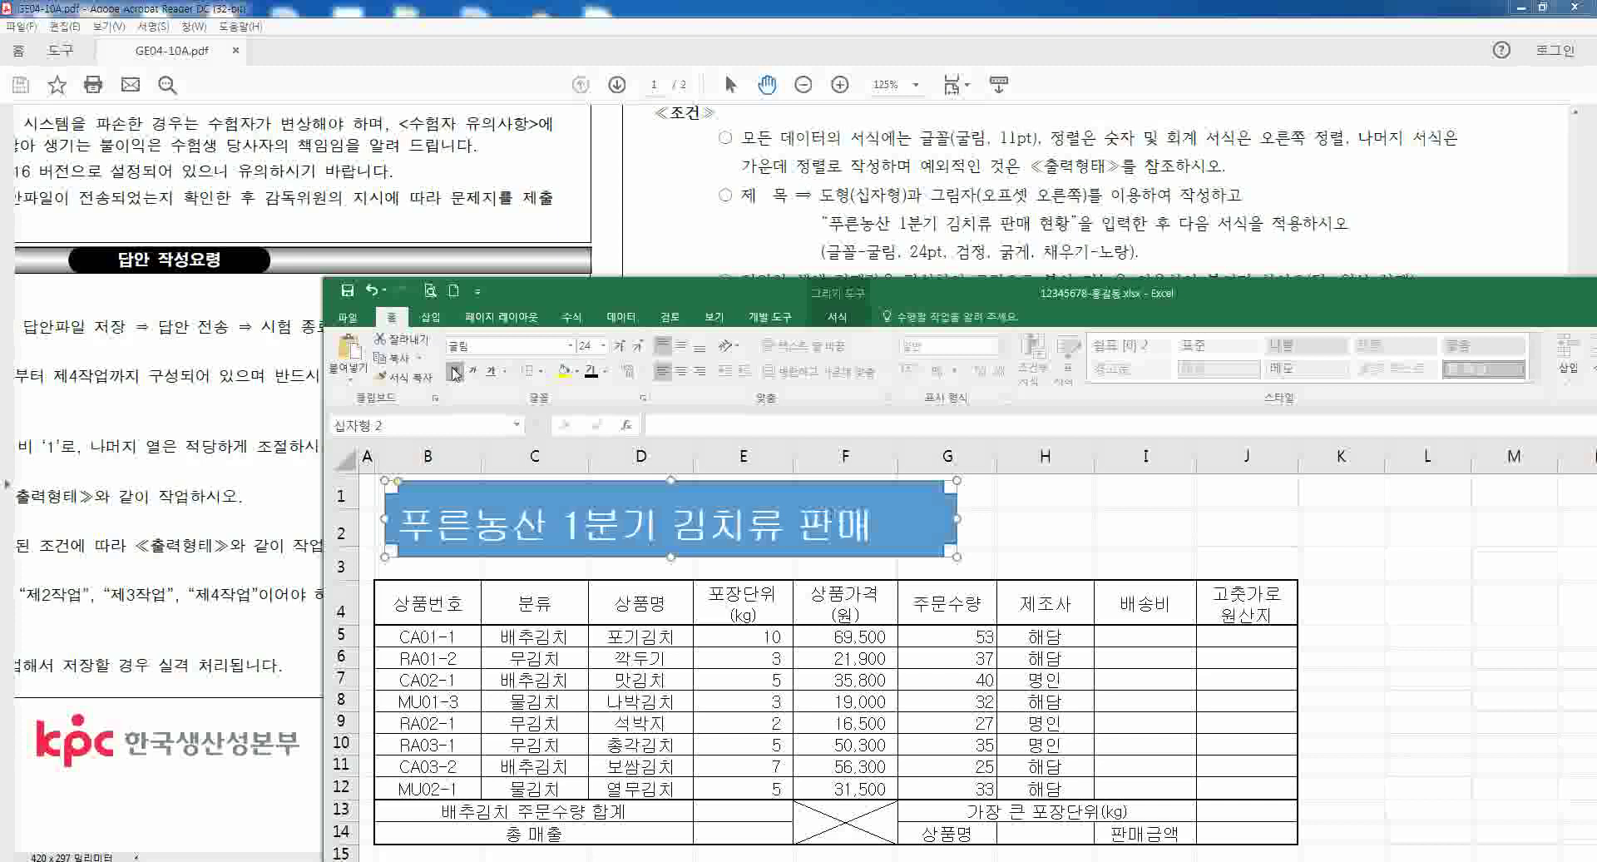
left_click(605, 371)
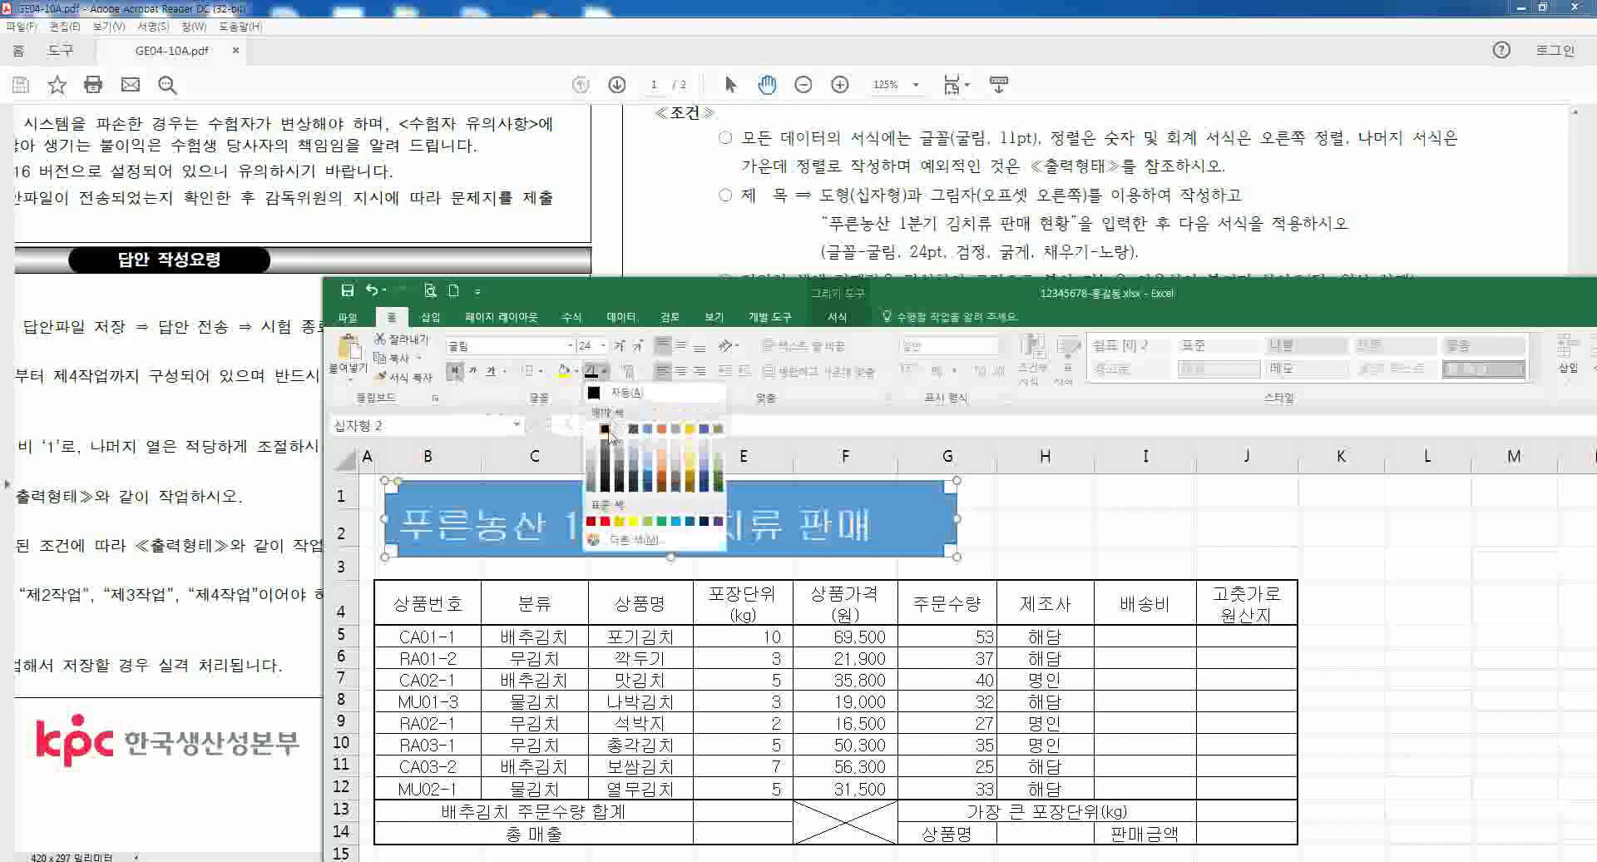
left_click(611, 400)
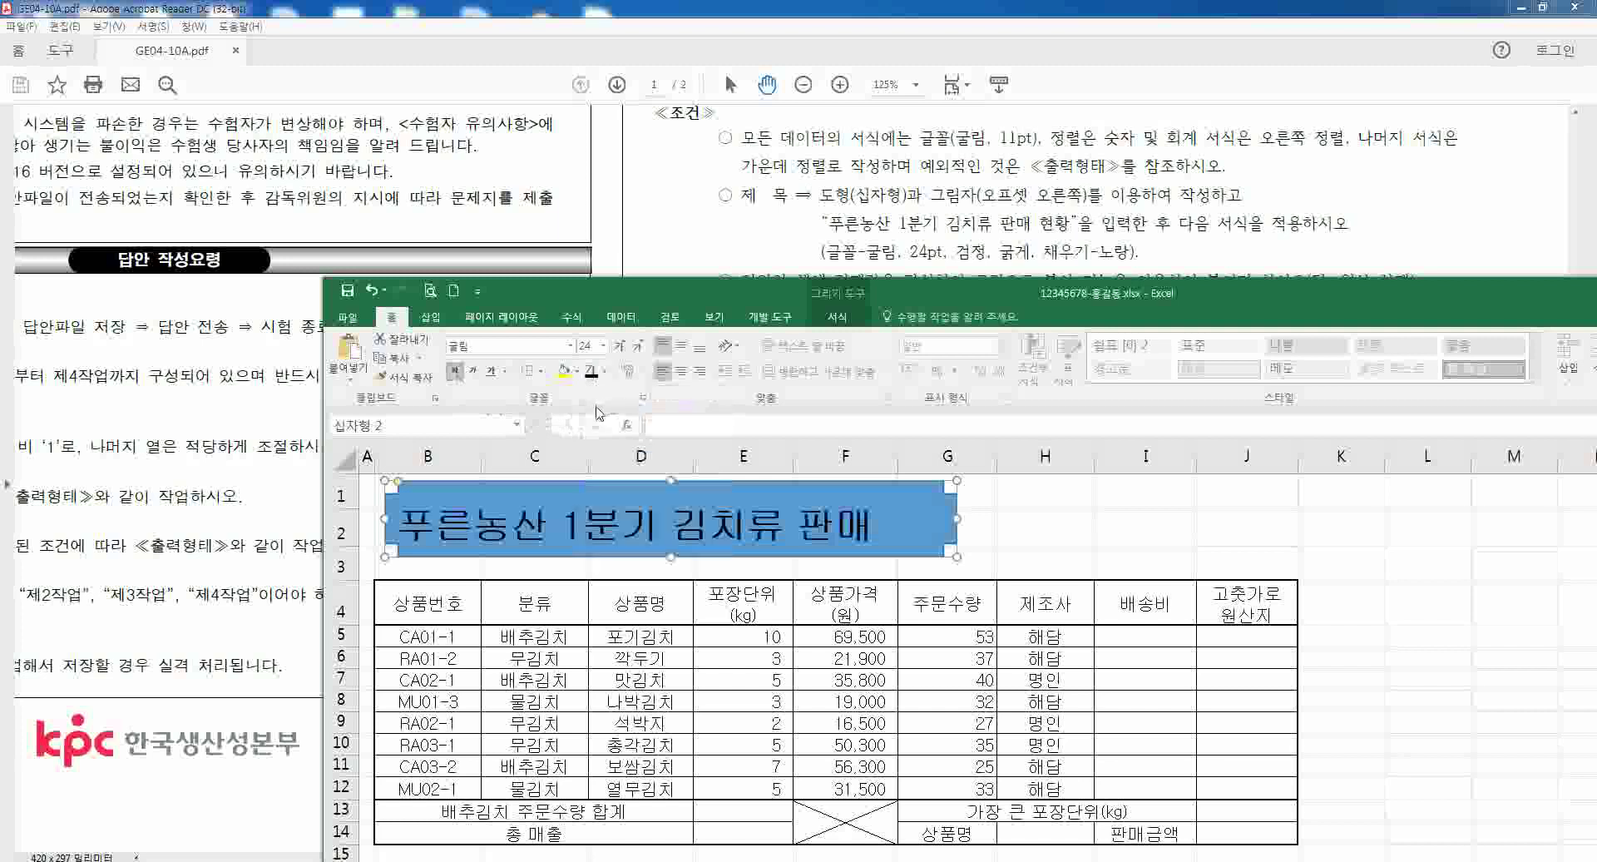
- Fill the title shape with yellow and centre its text both vertically and horizontally
left_click(575, 371)
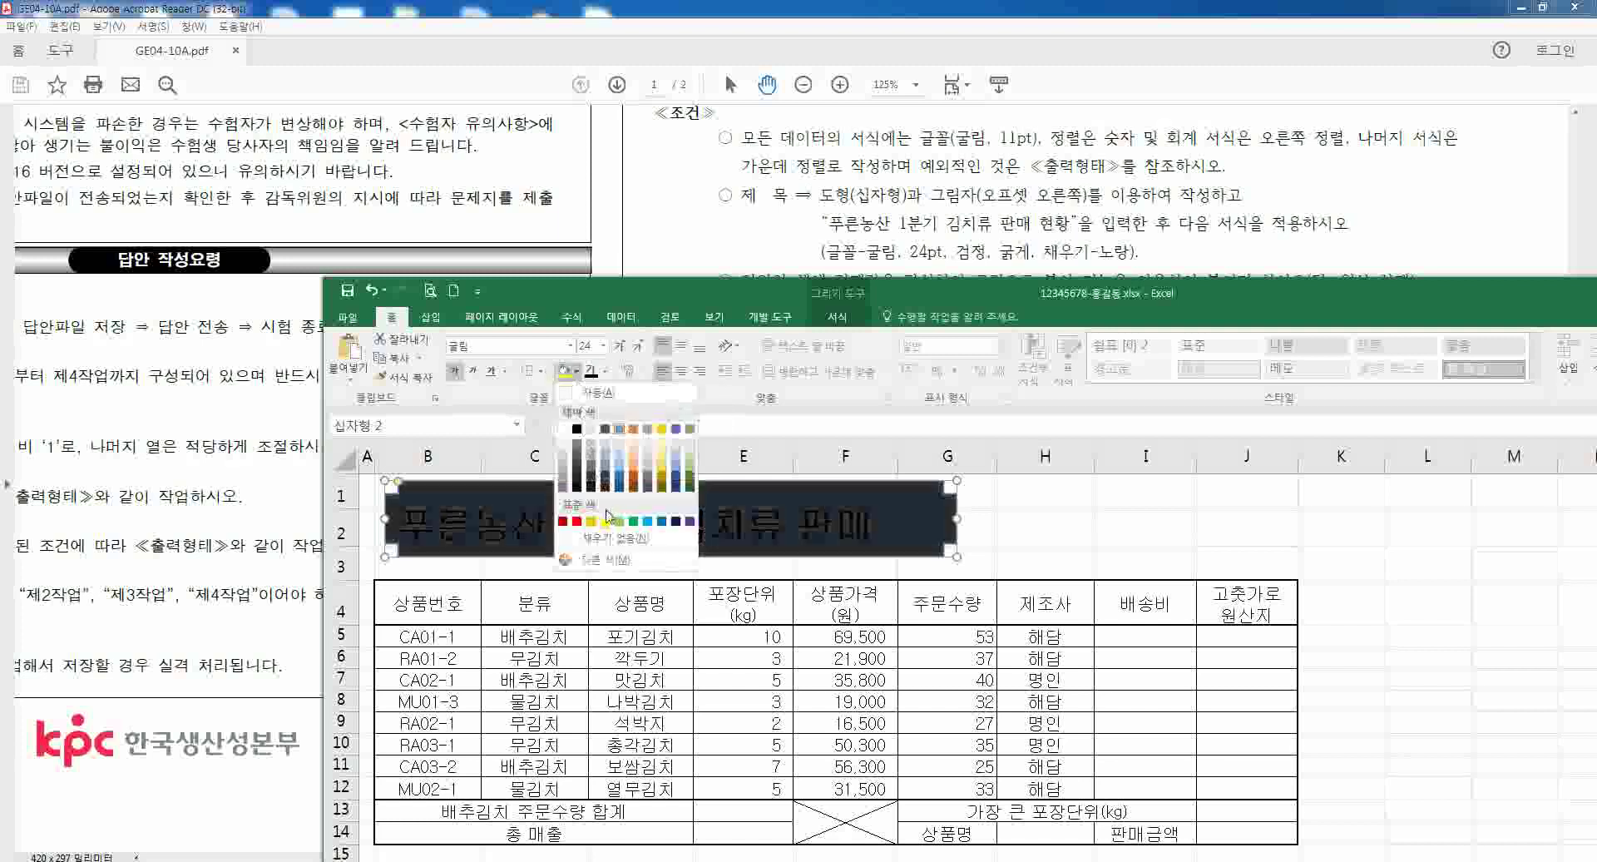
left_click(605, 521)
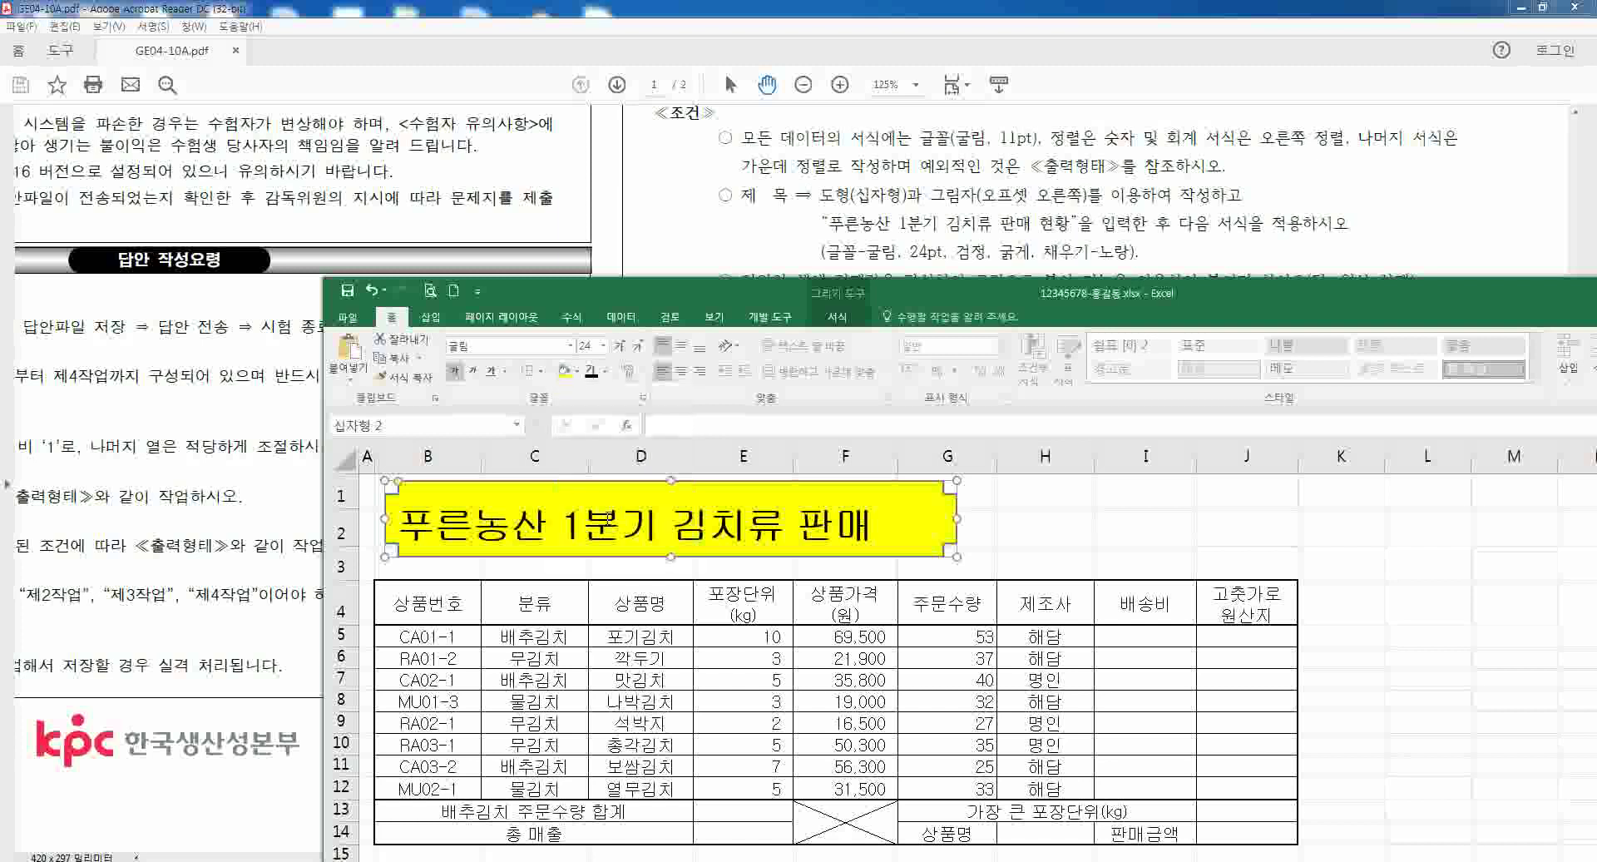
left_click(681, 347)
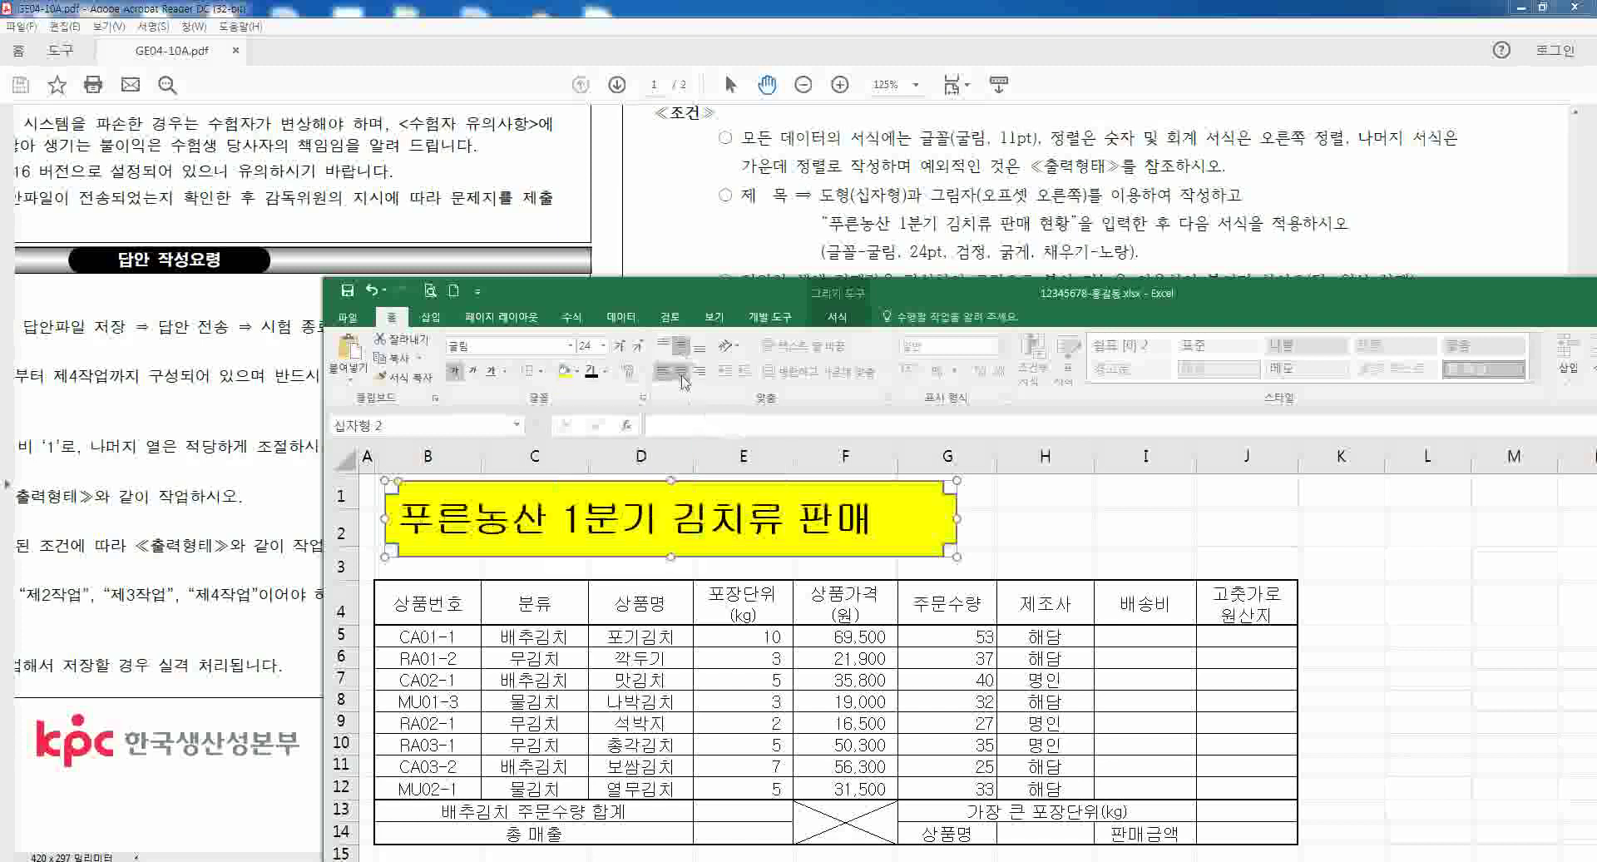
left_click(684, 370)
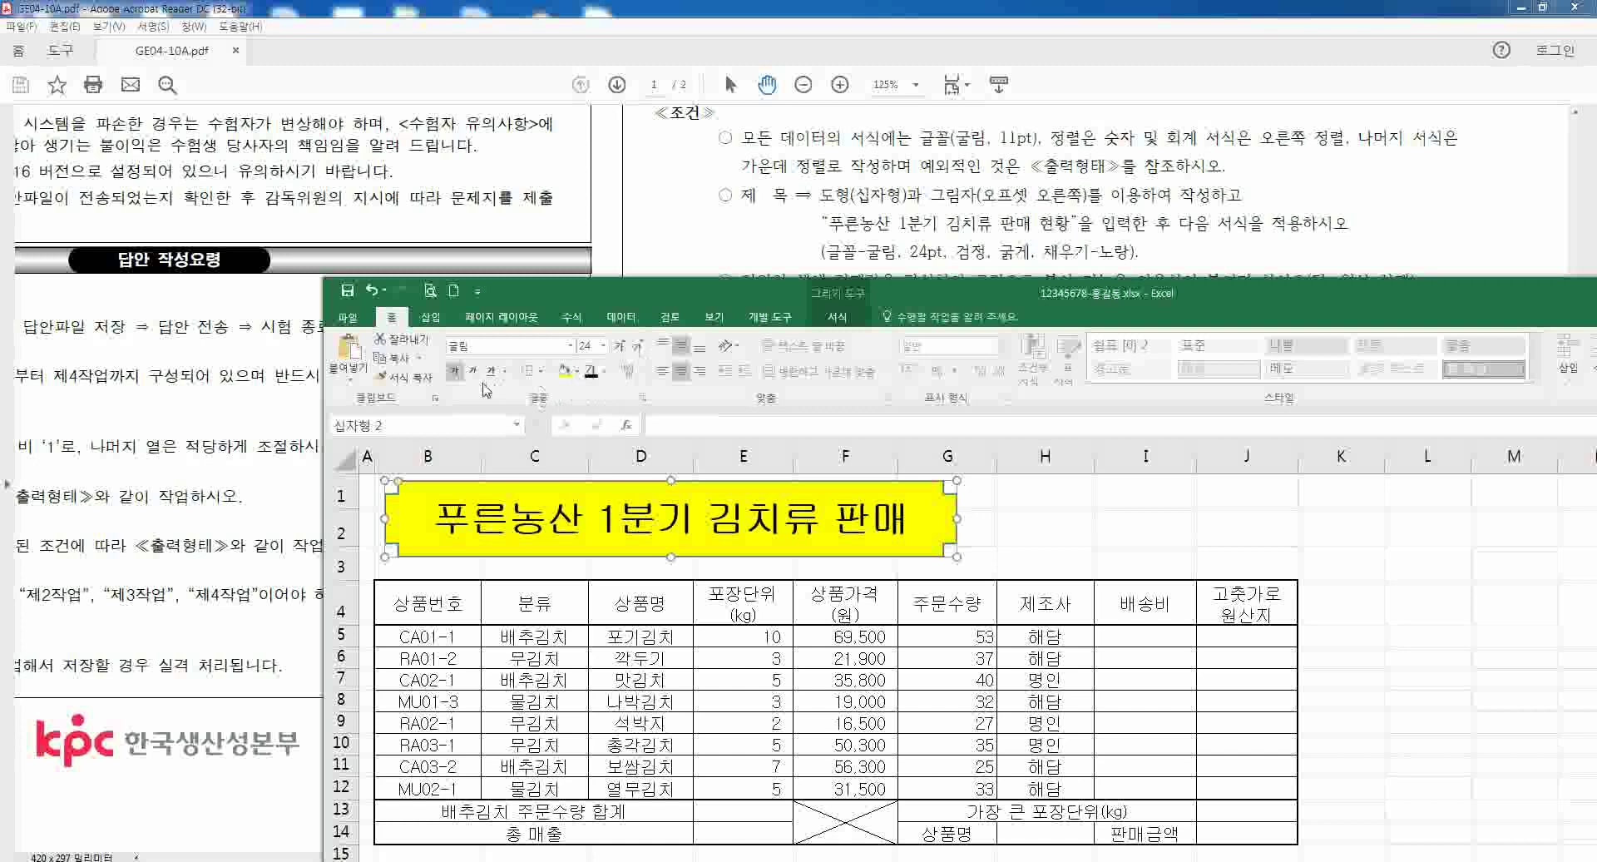
left_click_drag(442, 334, 474, 359)
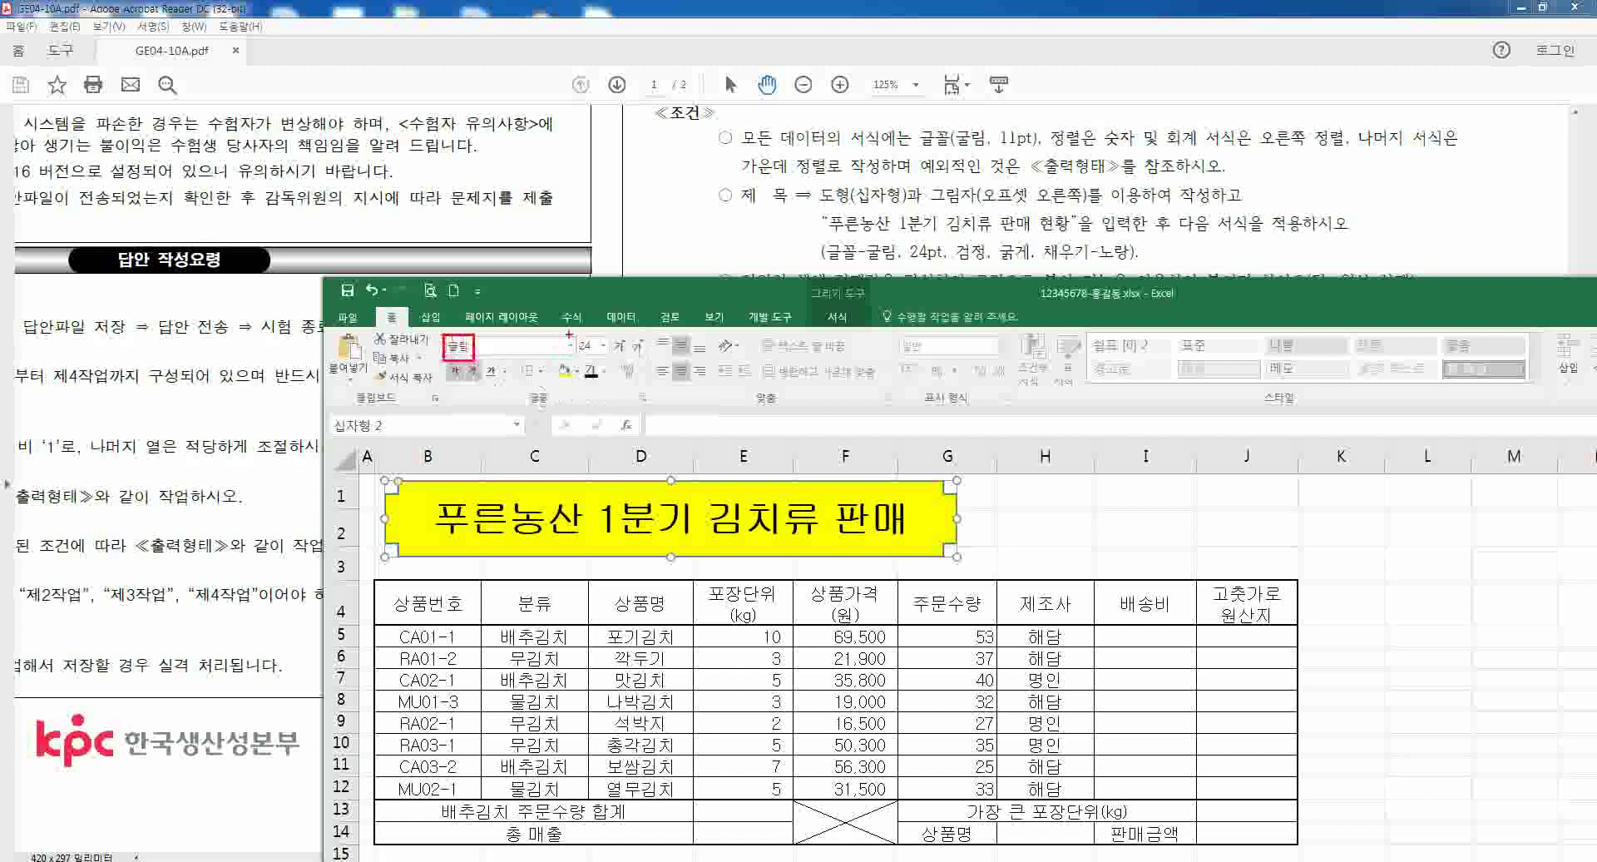
left_click_drag(569, 333, 601, 357)
left_click_drag(441, 356, 462, 384)
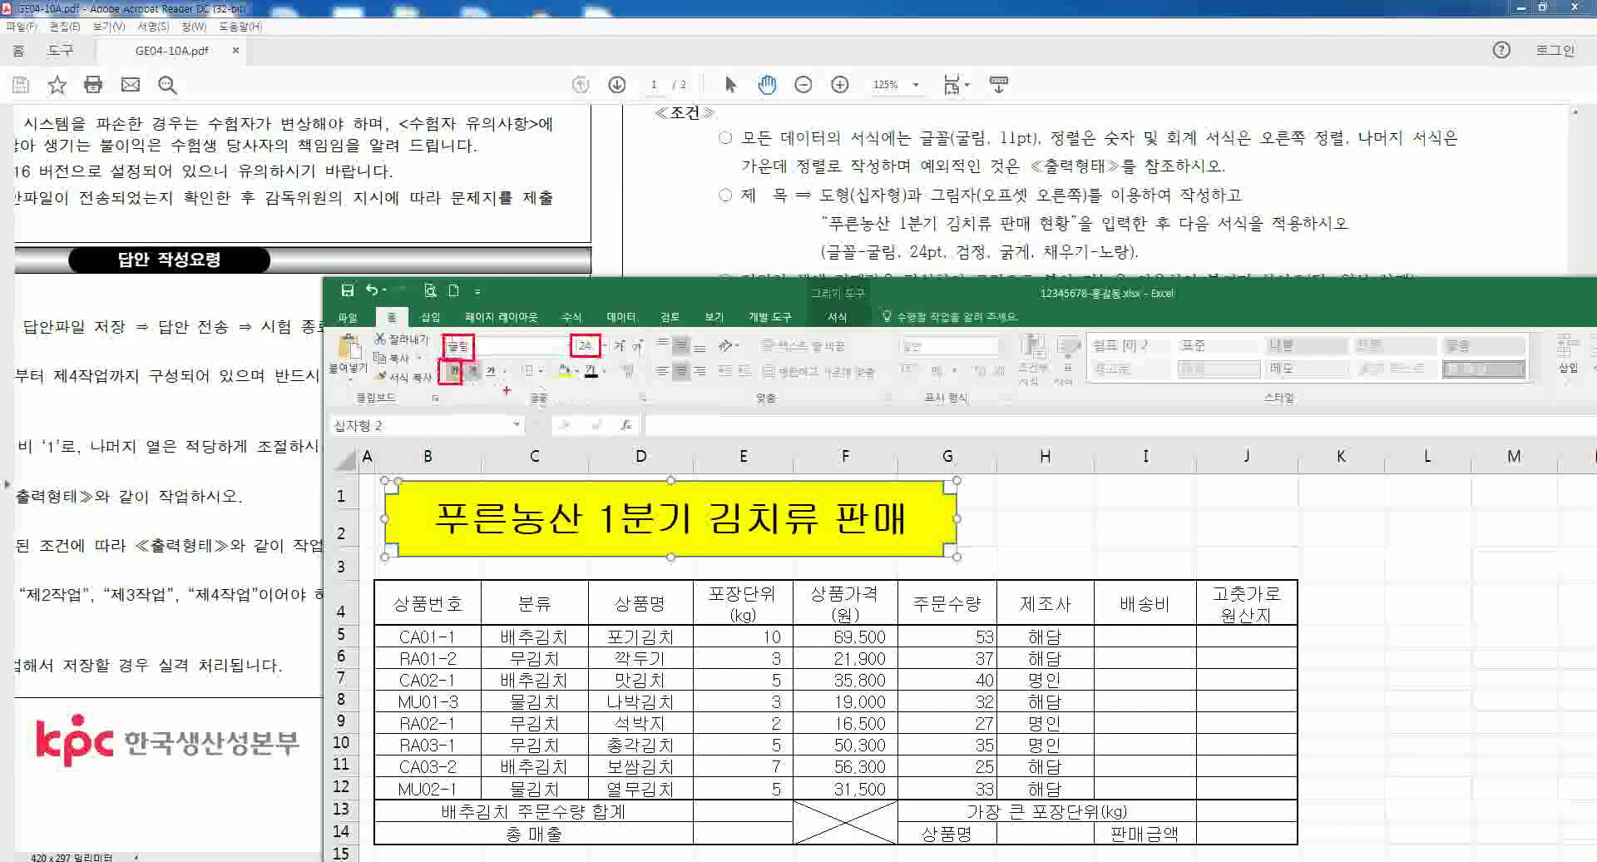
key("Escape")
left_click(474, 371)
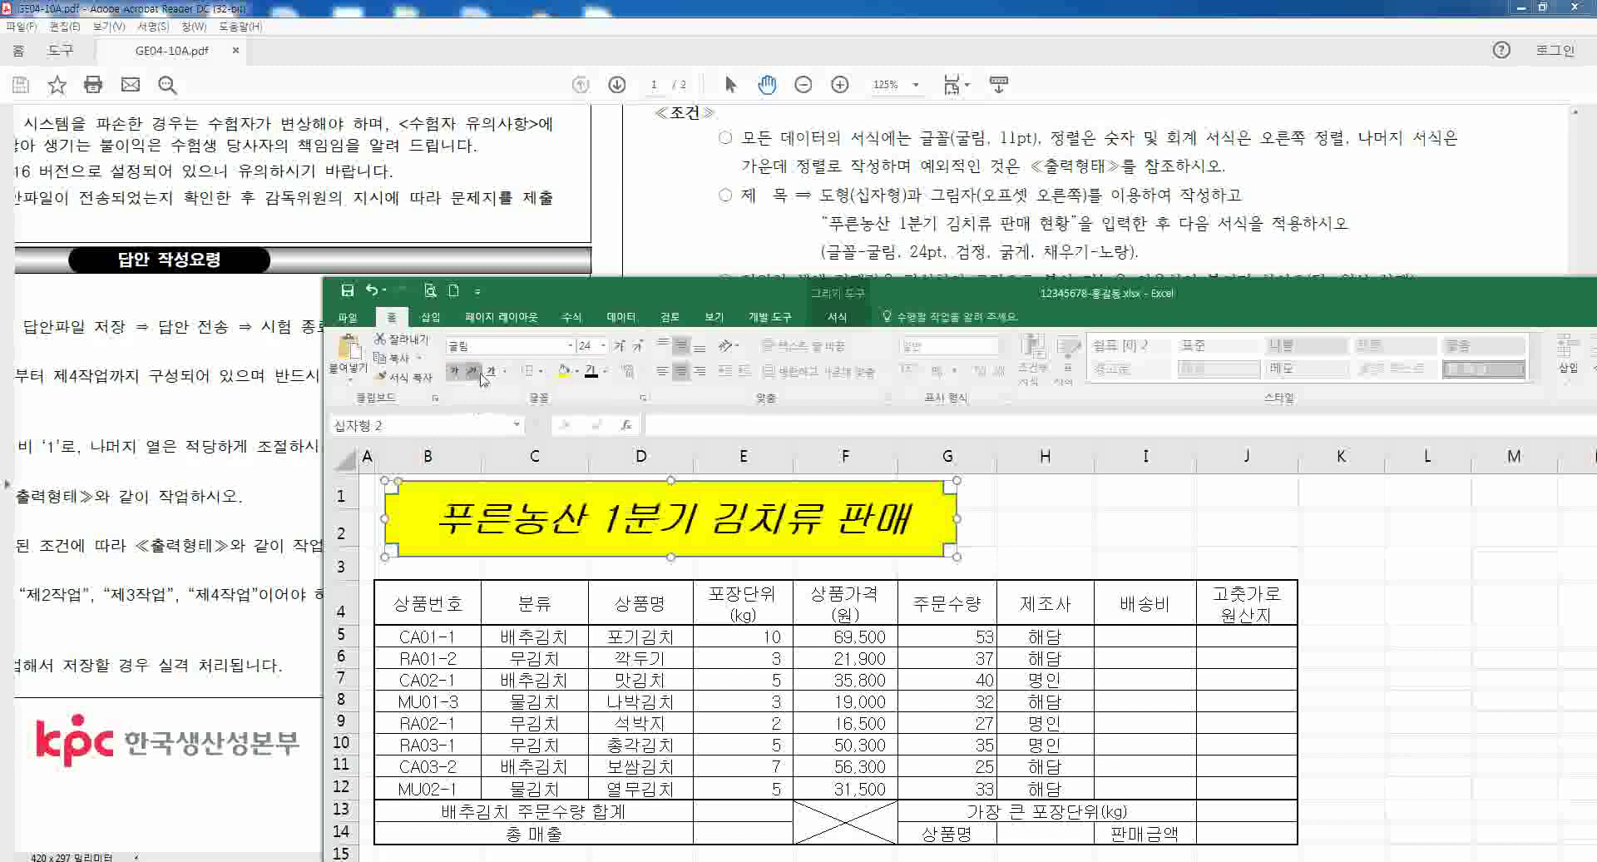
left_click(477, 373)
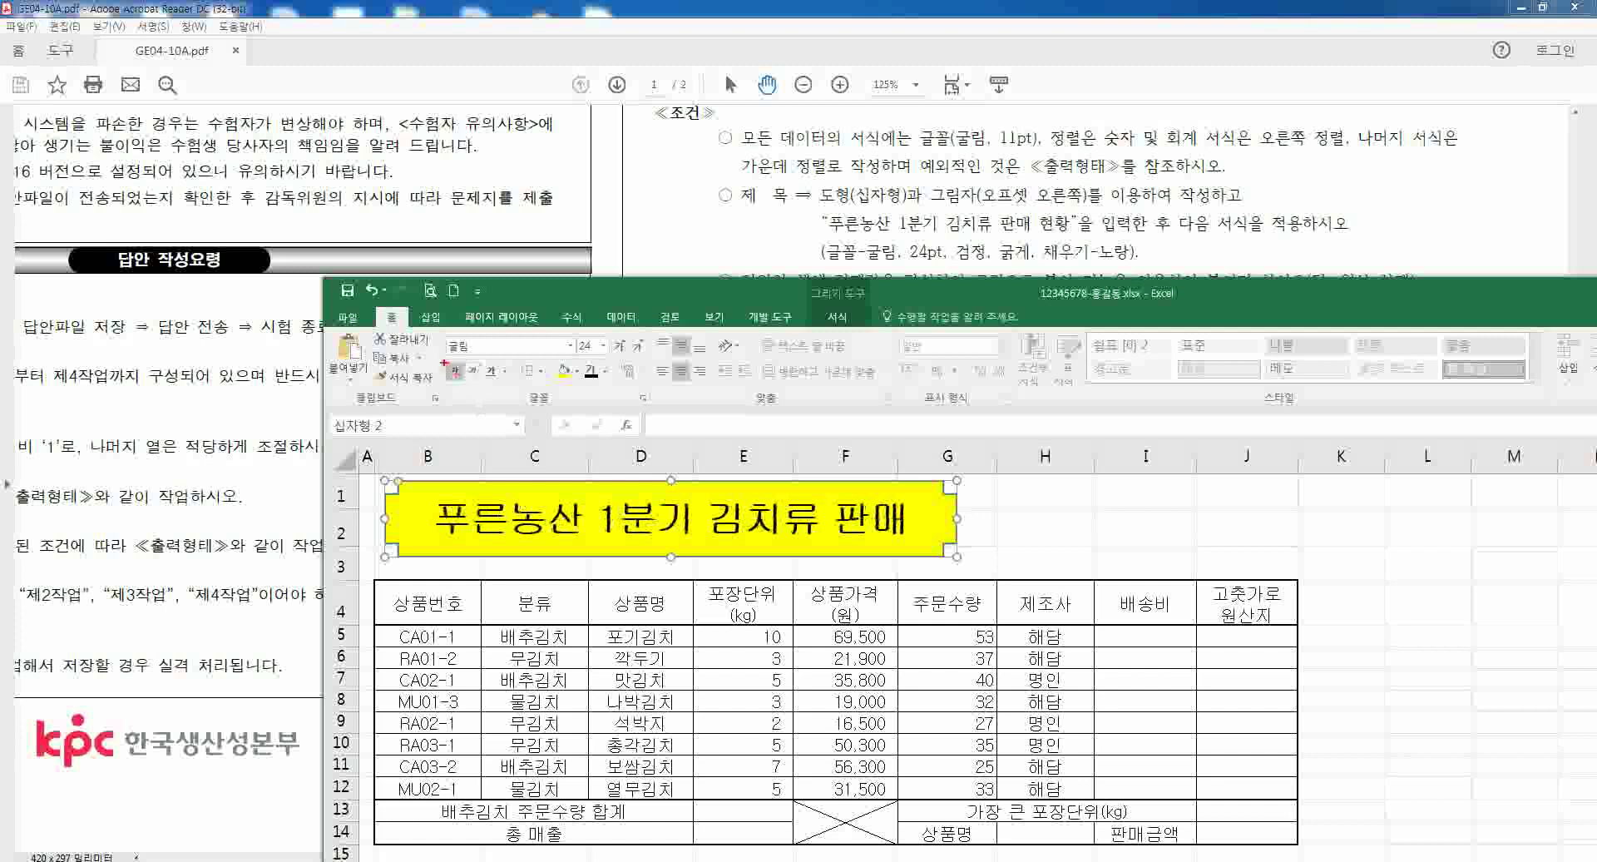
mouse_move(443, 360)
left_mouse_down()
mouse_move(462, 381)
mouse_move(472, 355)
left_mouse_up()
mouse_move(579, 336)
left_mouse_down()
mouse_move(597, 356)
mouse_move(573, 383)
mouse_move(608, 384)
left_mouse_up()
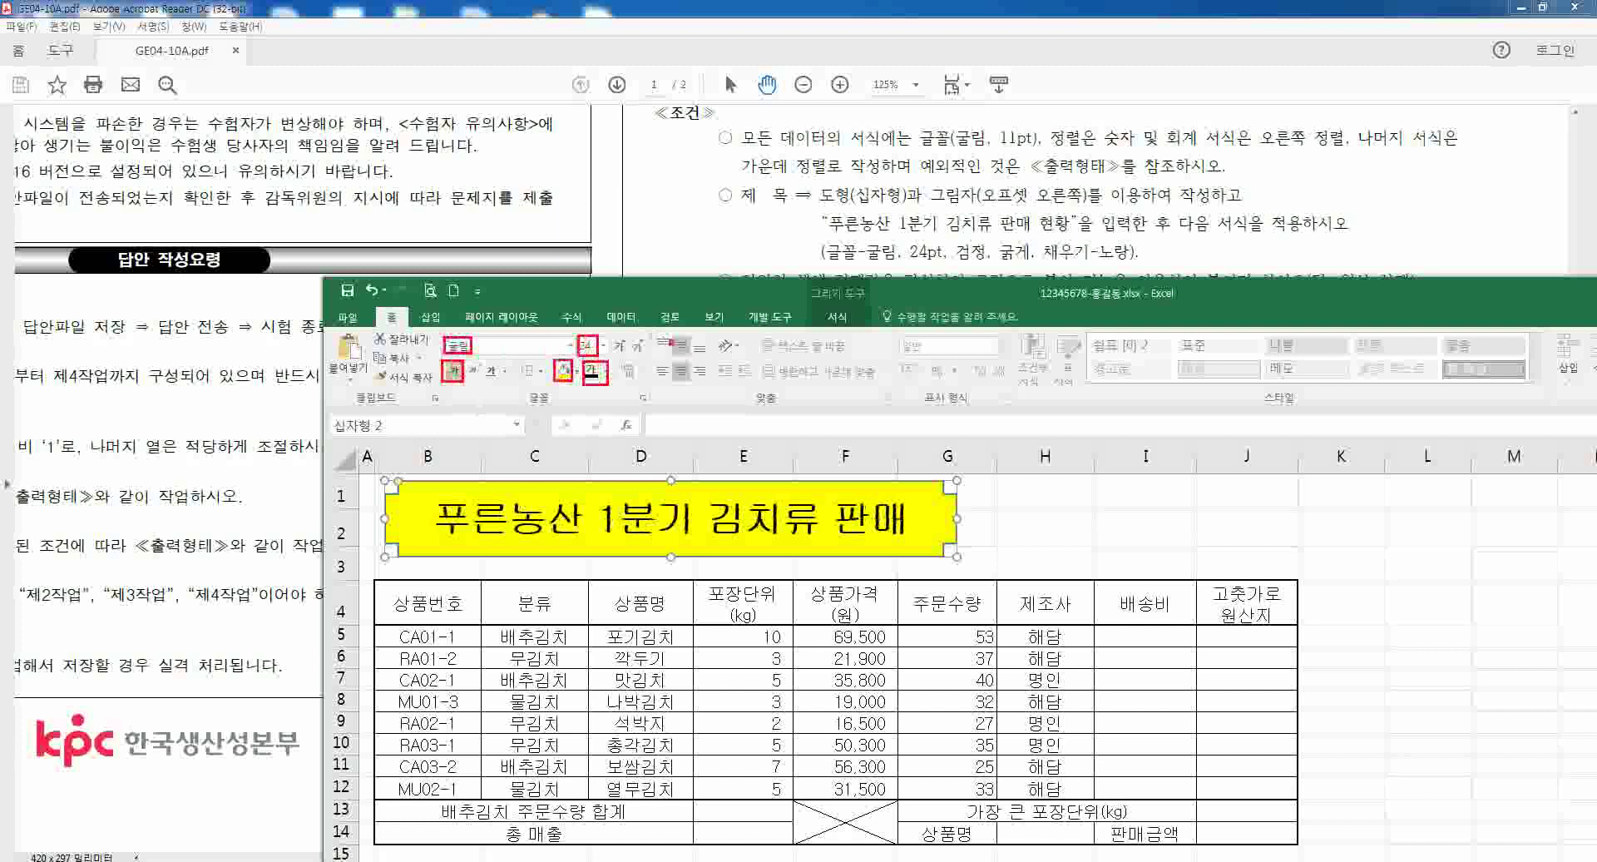
left_click_drag(669, 337, 691, 388)
key("Escape")
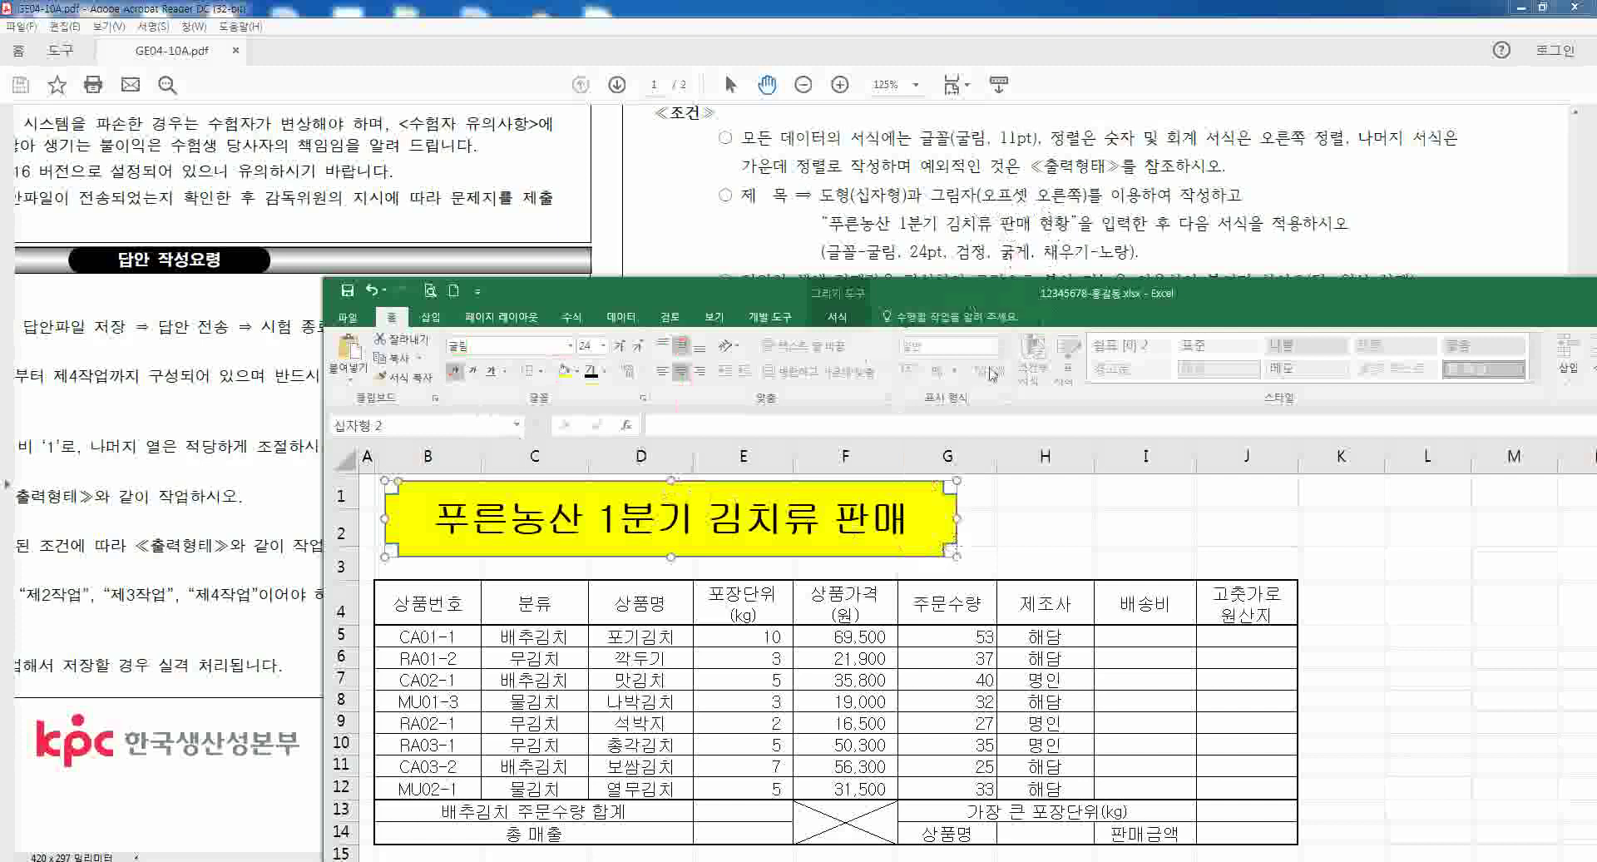
- Apply the outer offset-right shadow (오프셋 오른쪽) to the yellow title shape
left_click(854, 321)
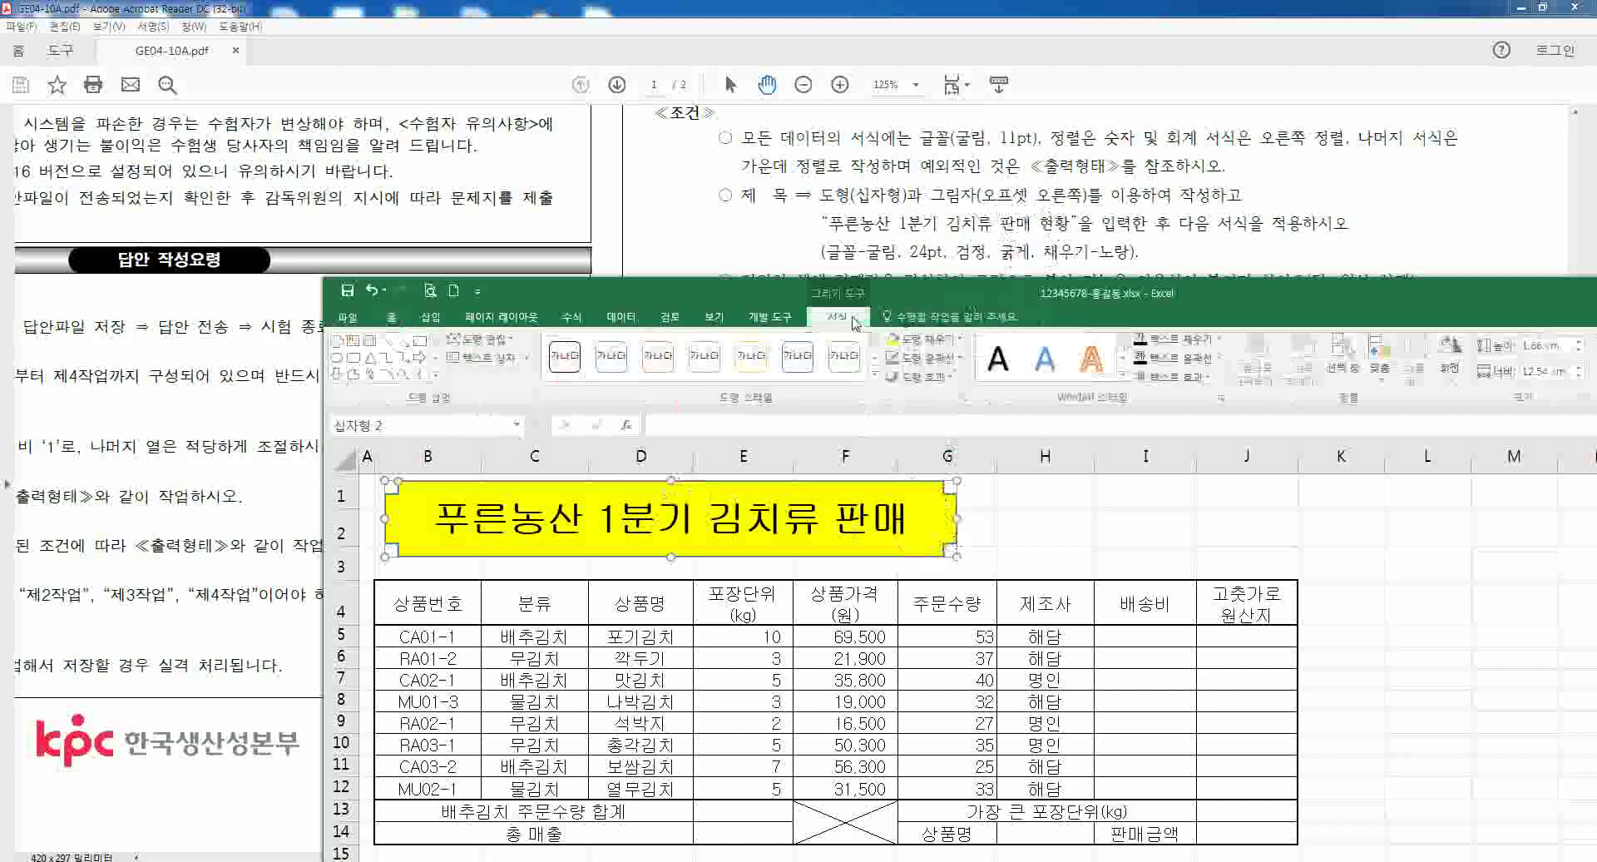
left_click(921, 377)
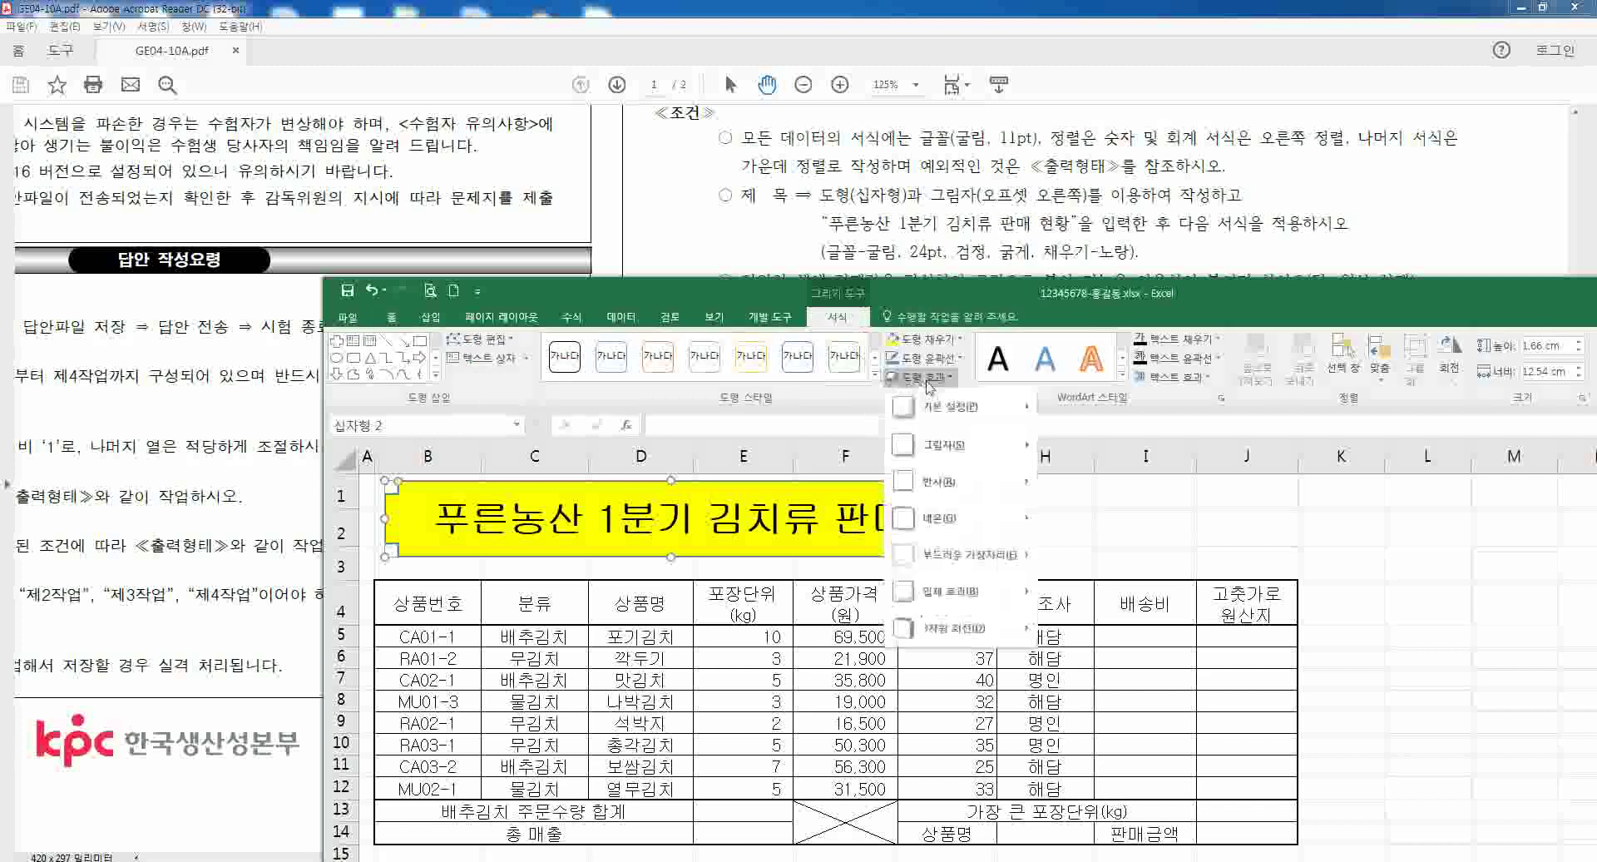
mouse_move(944, 445)
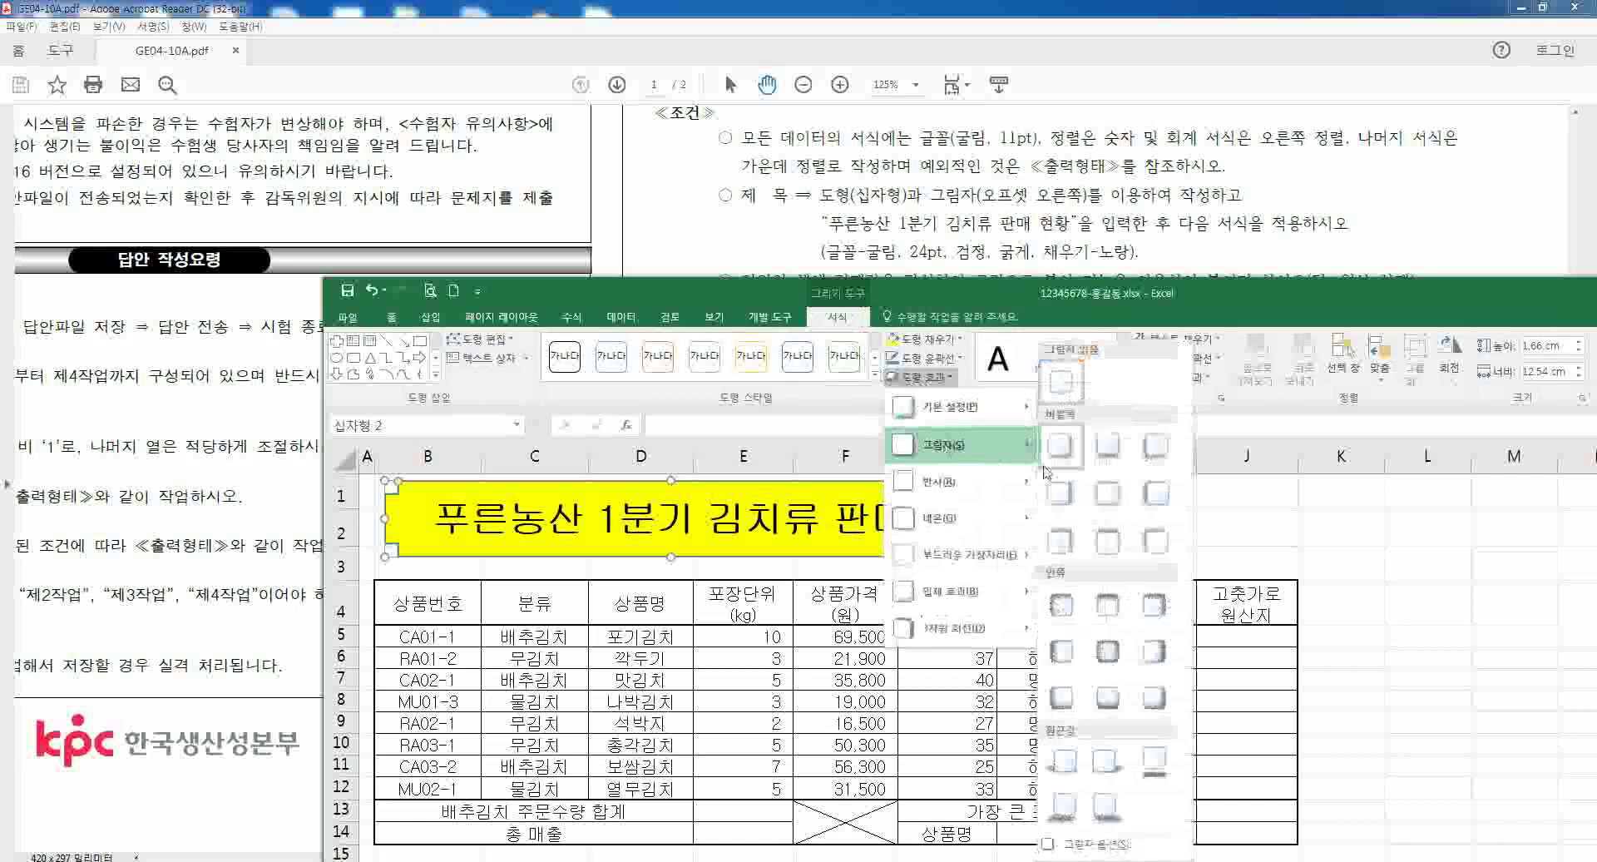
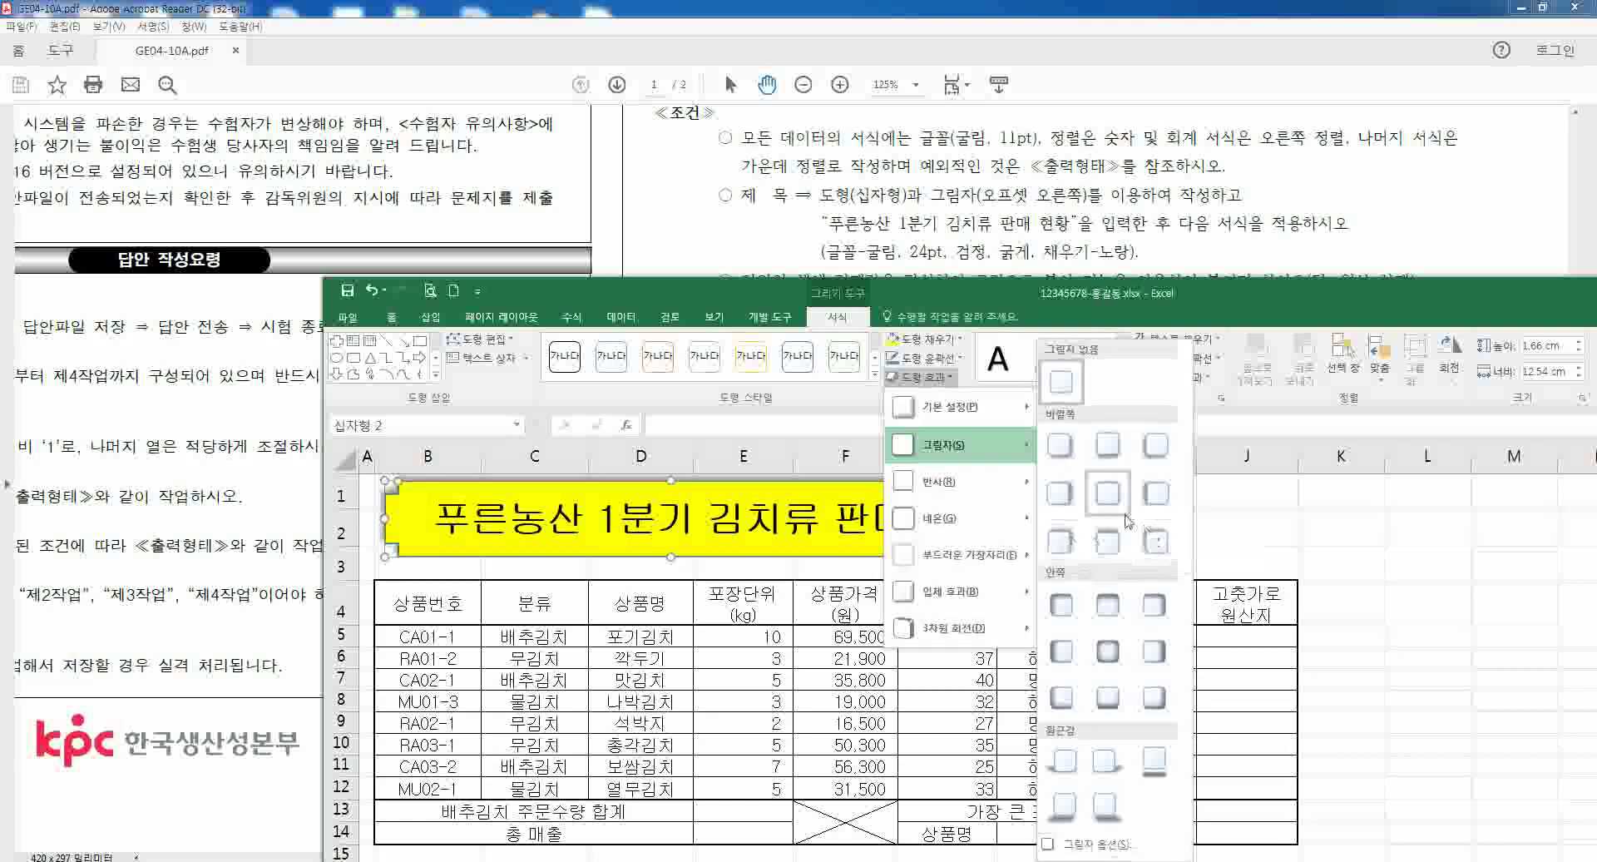
left_click(1058, 491)
left_click(1044, 532)
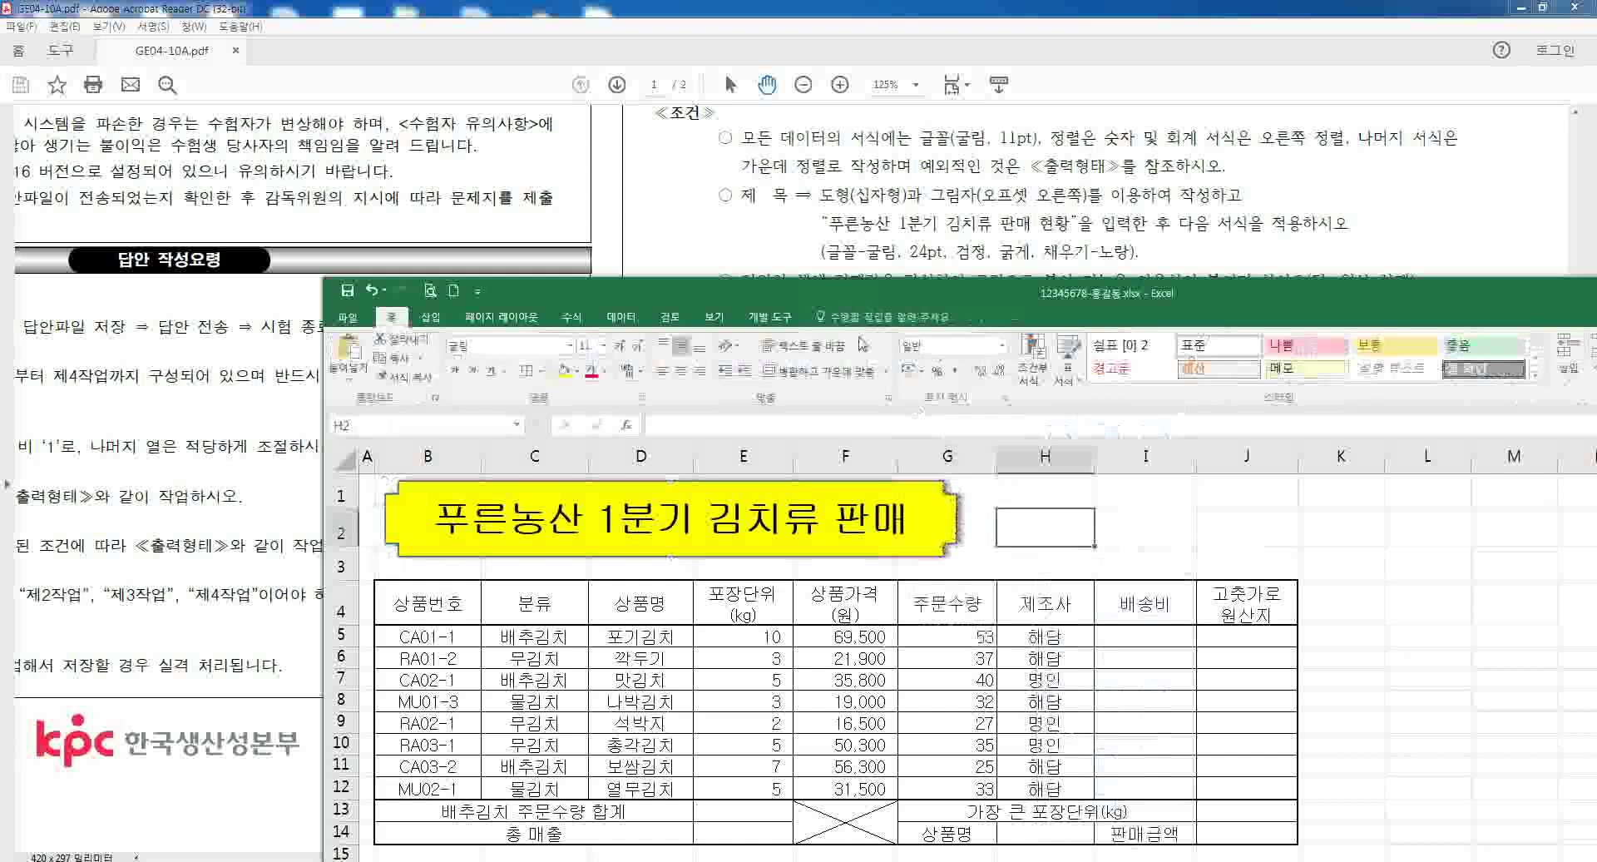
- Check which shadow preset is applied to the title shape
left_click(918, 502)
left_click(956, 521)
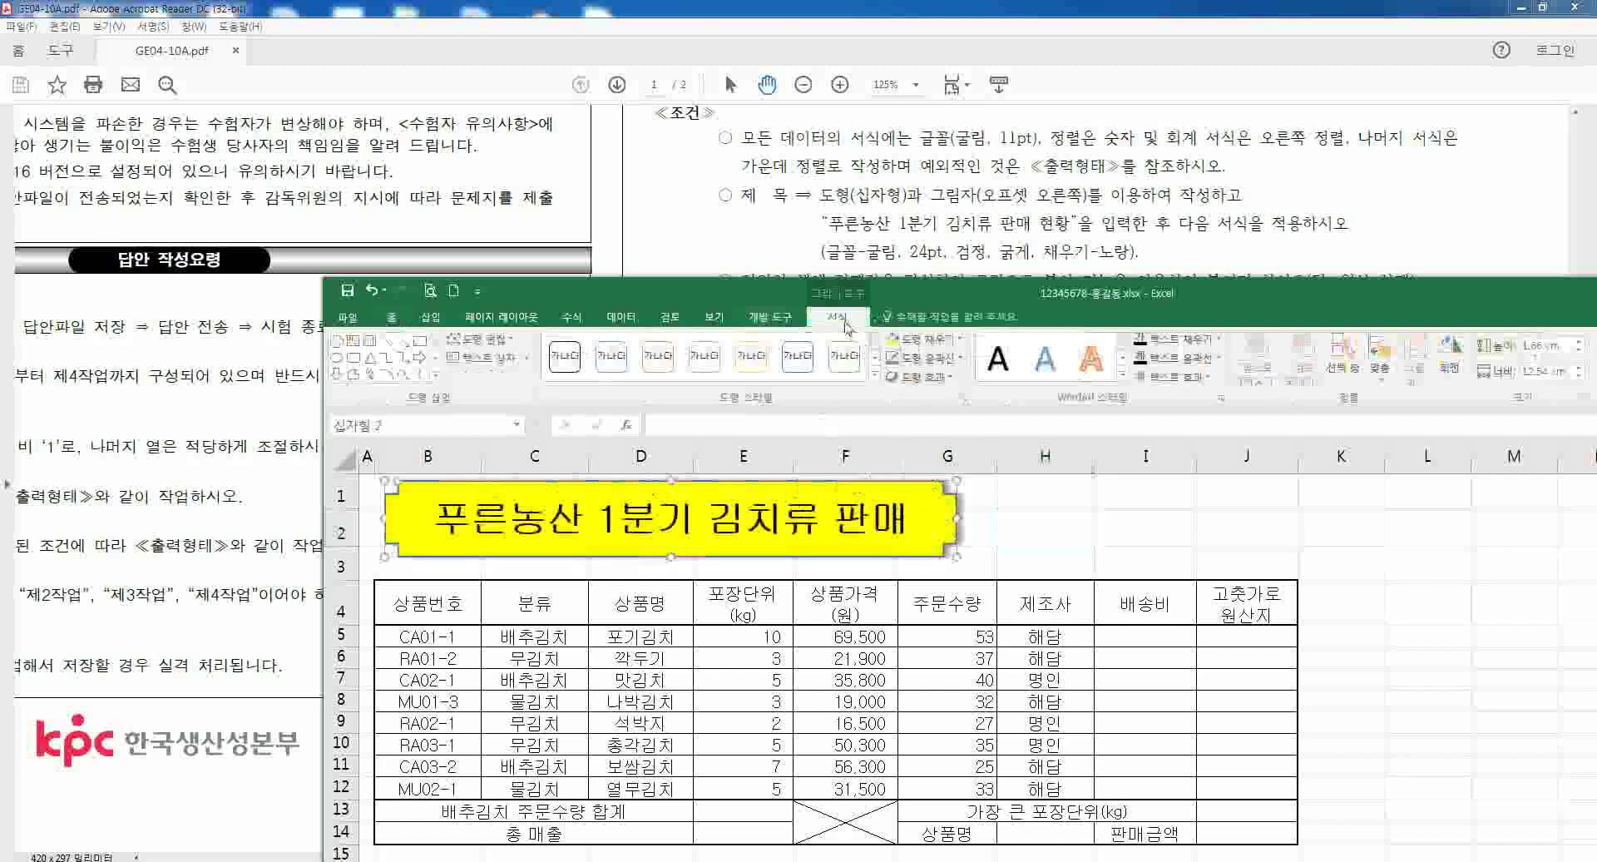
left_click(922, 377)
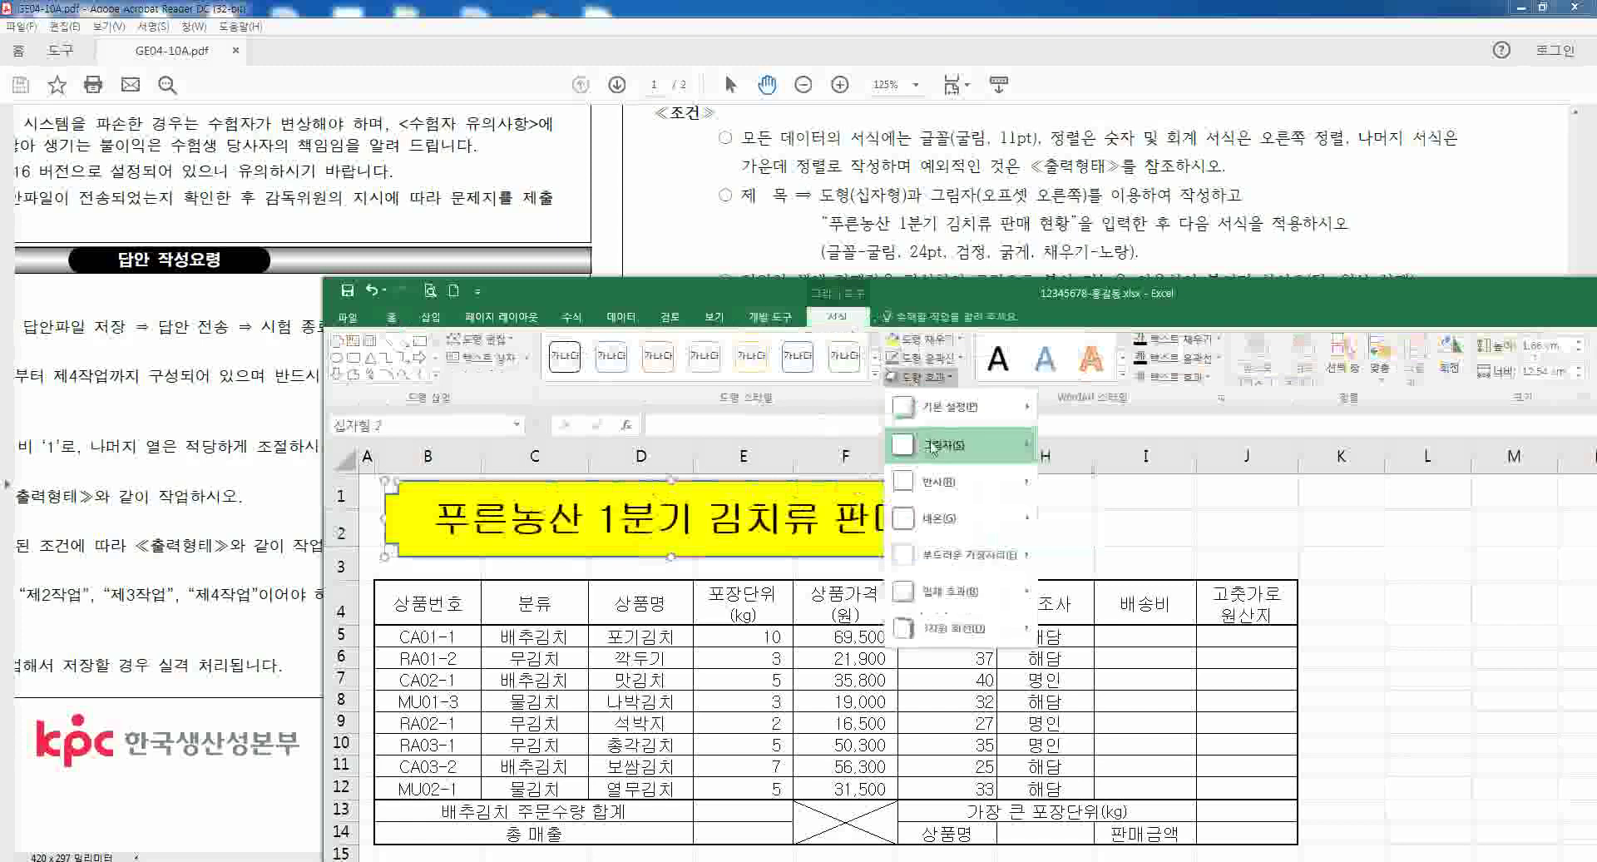
mouse_move(932, 447)
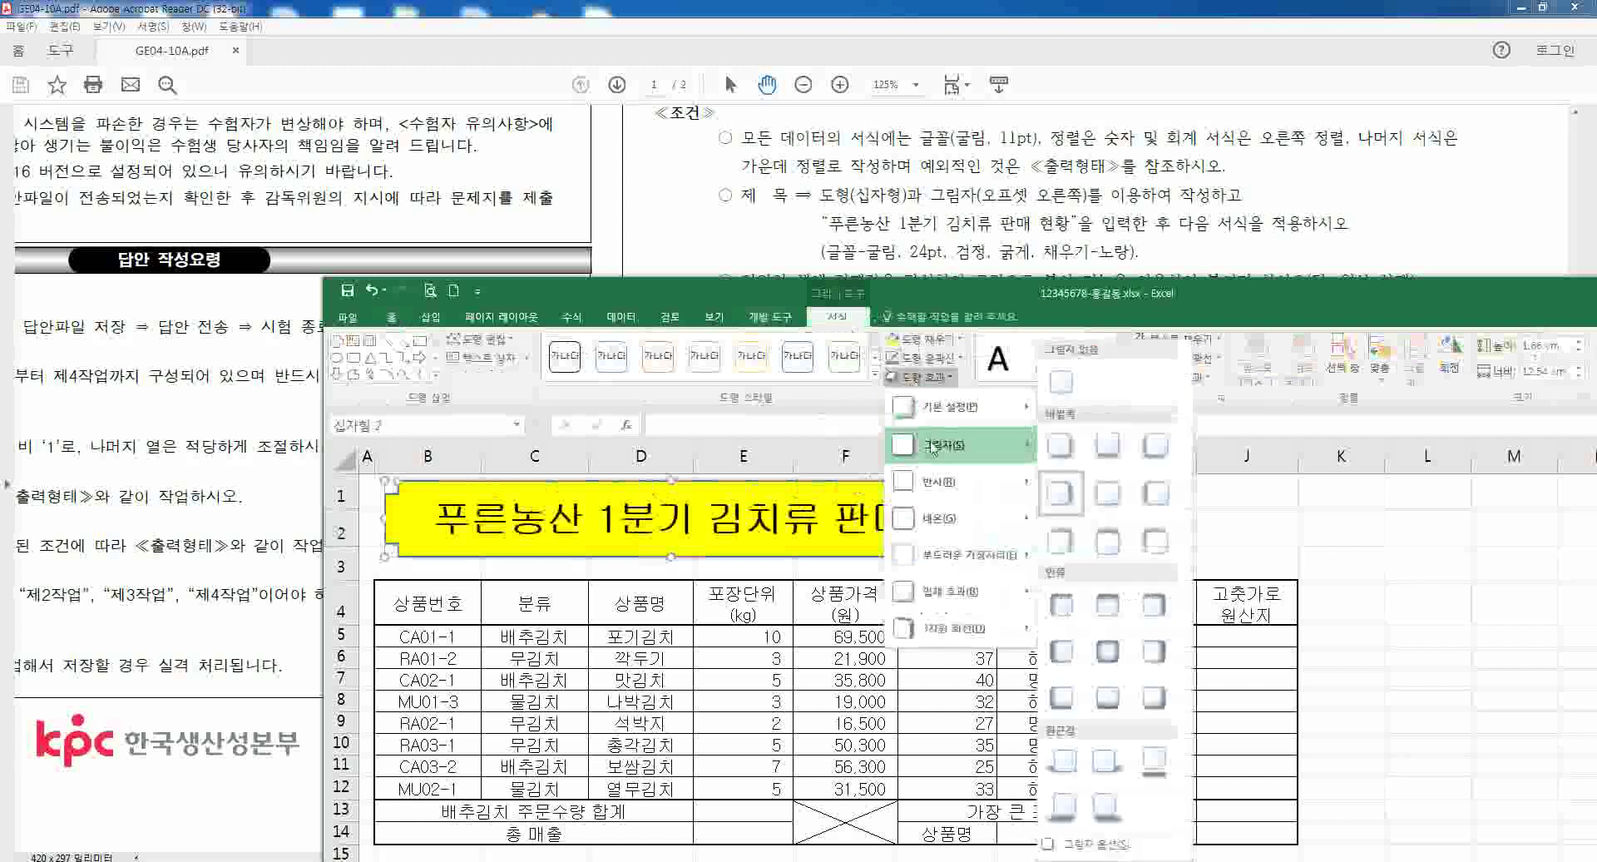
left_click(389, 319)
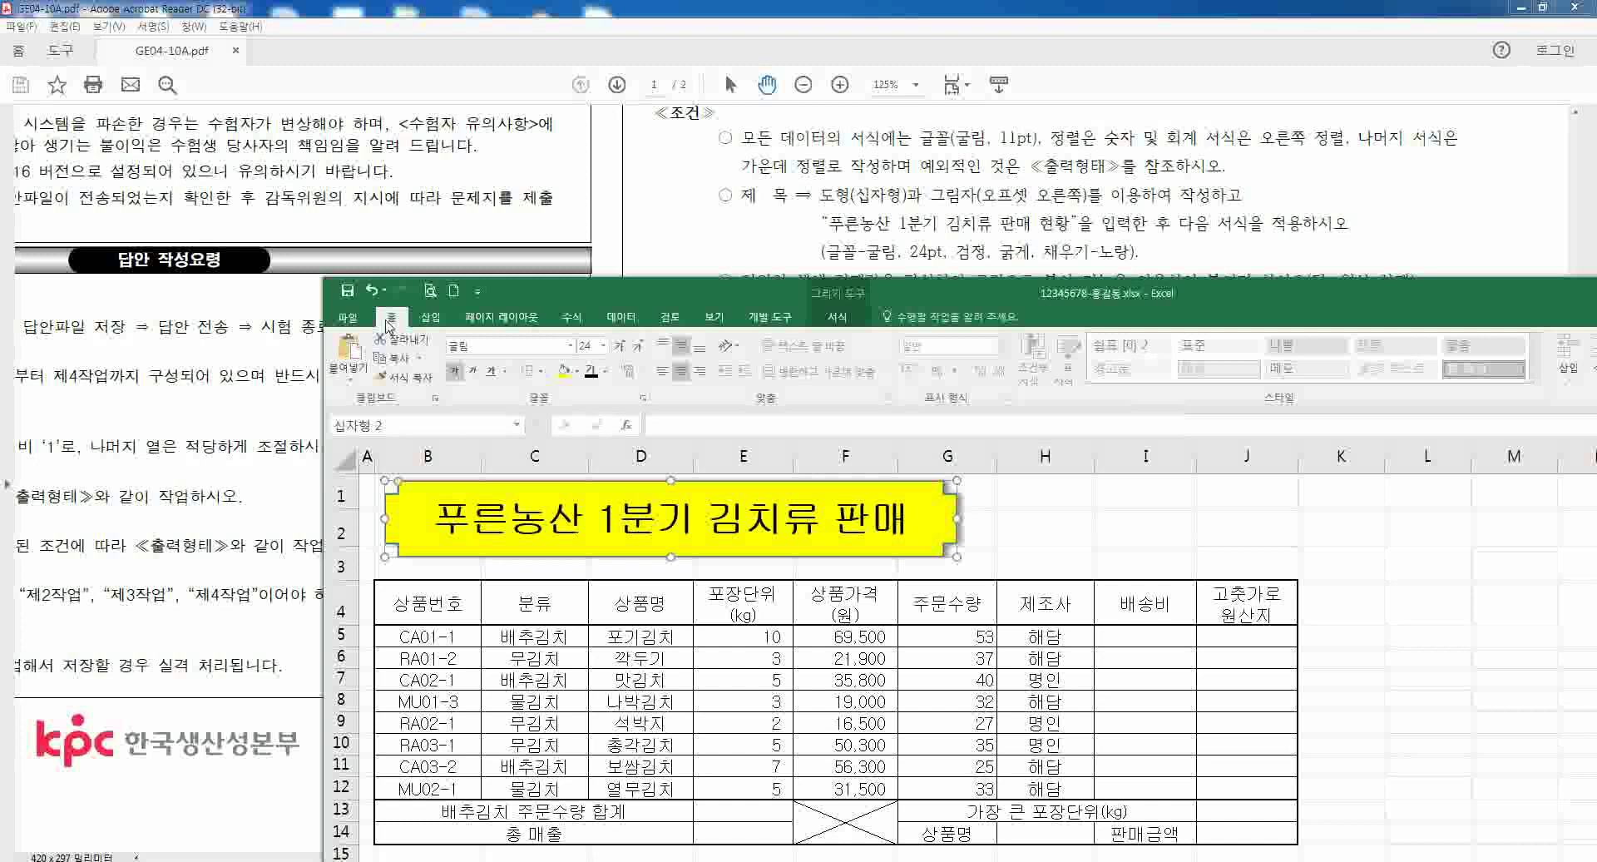
left_click(1007, 531)
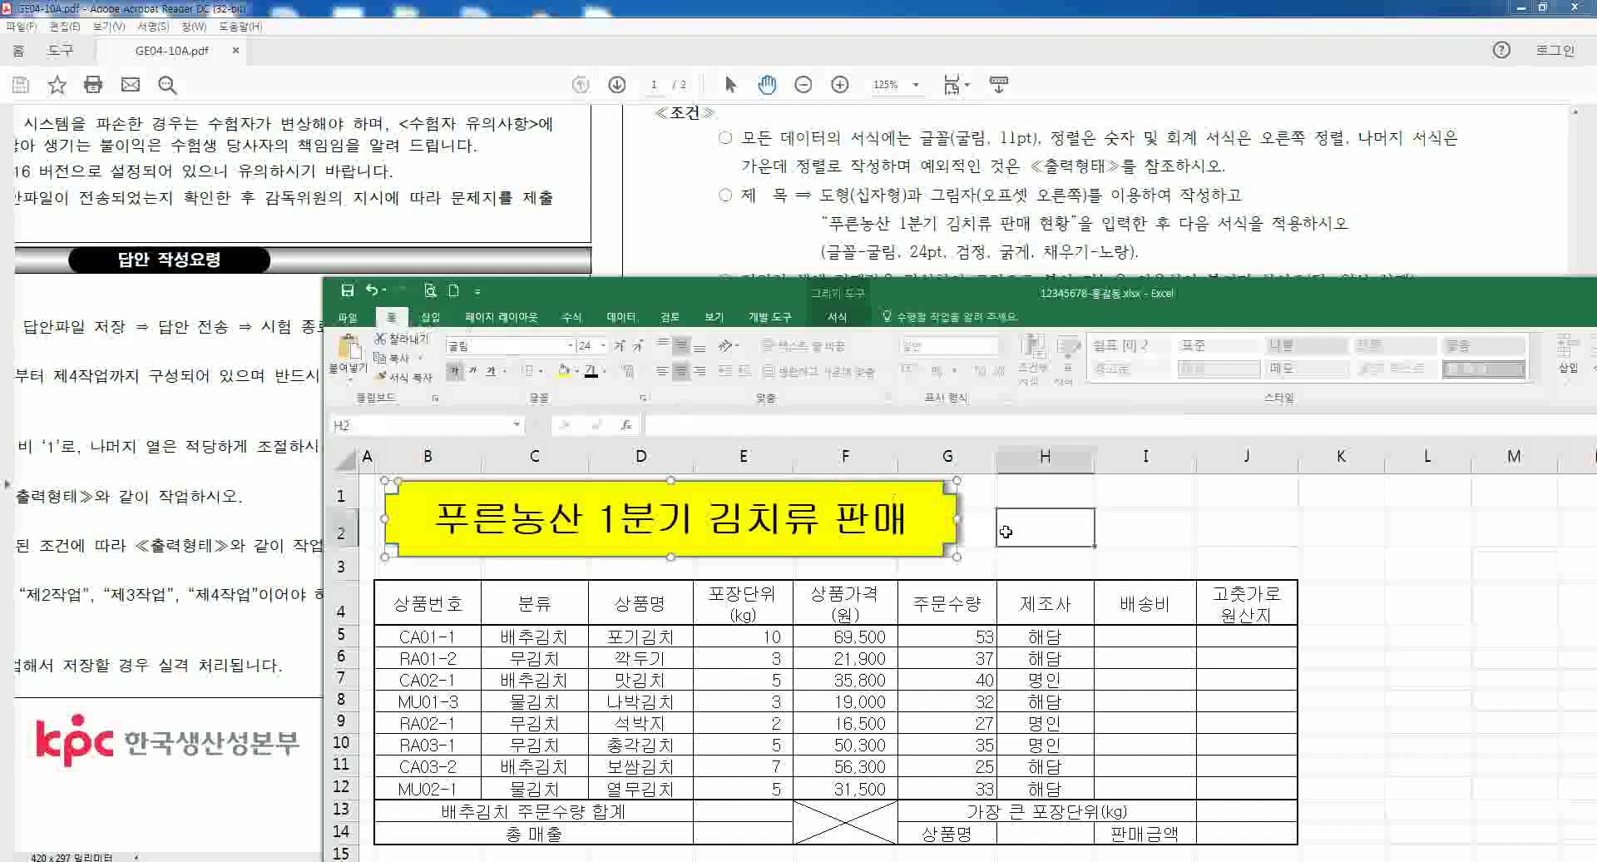
- Widen the title shape so the whole title fits on one line, and make its corner notches slightly shallower
left_click(954, 522)
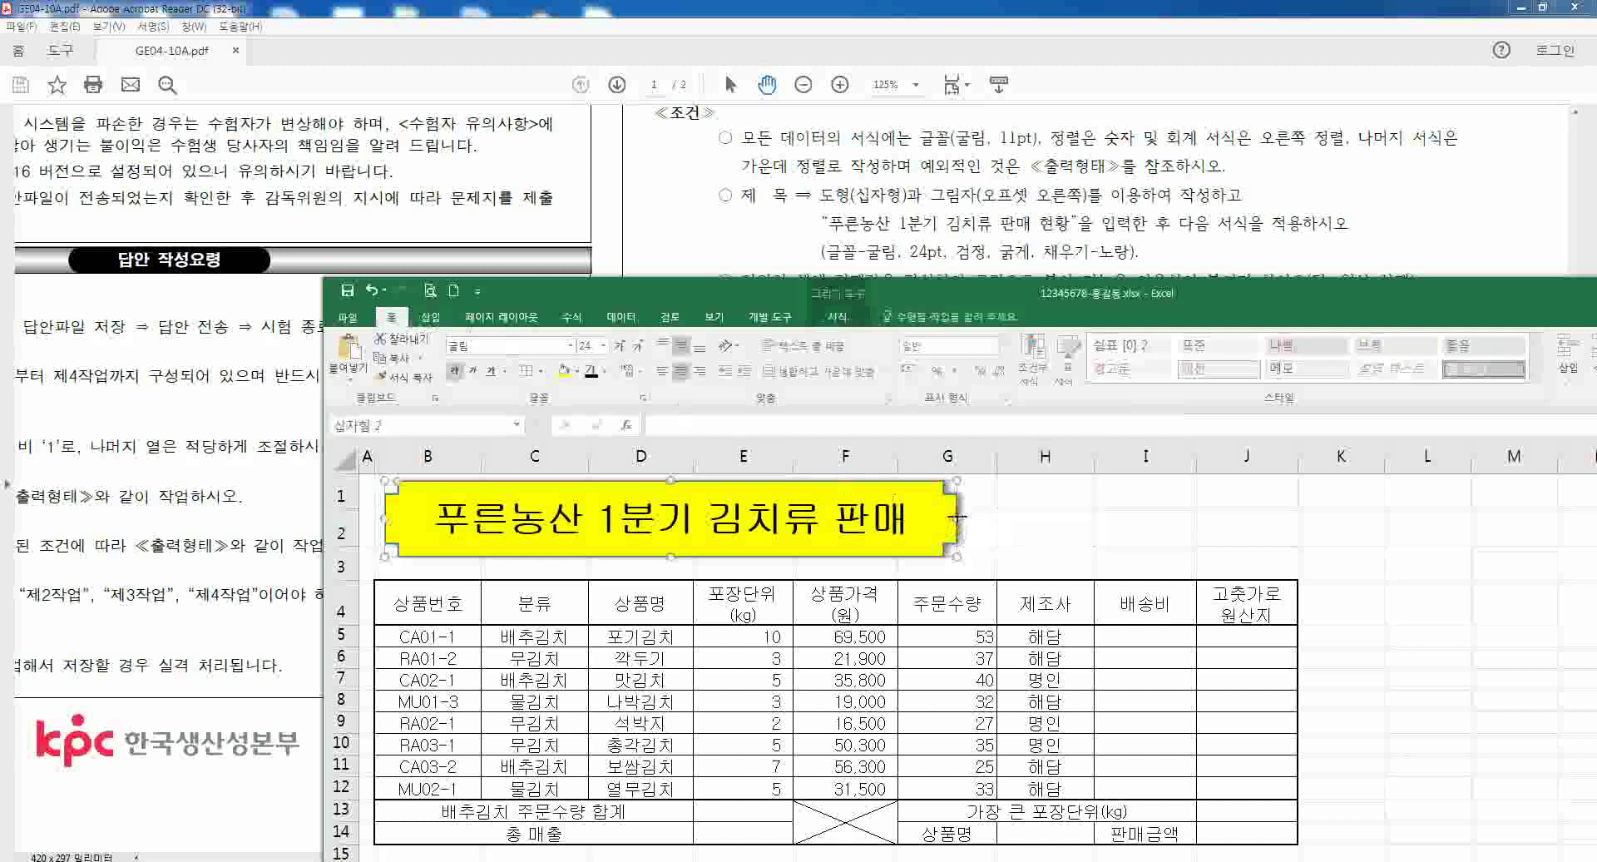
left_click_drag(956, 517, 981, 517)
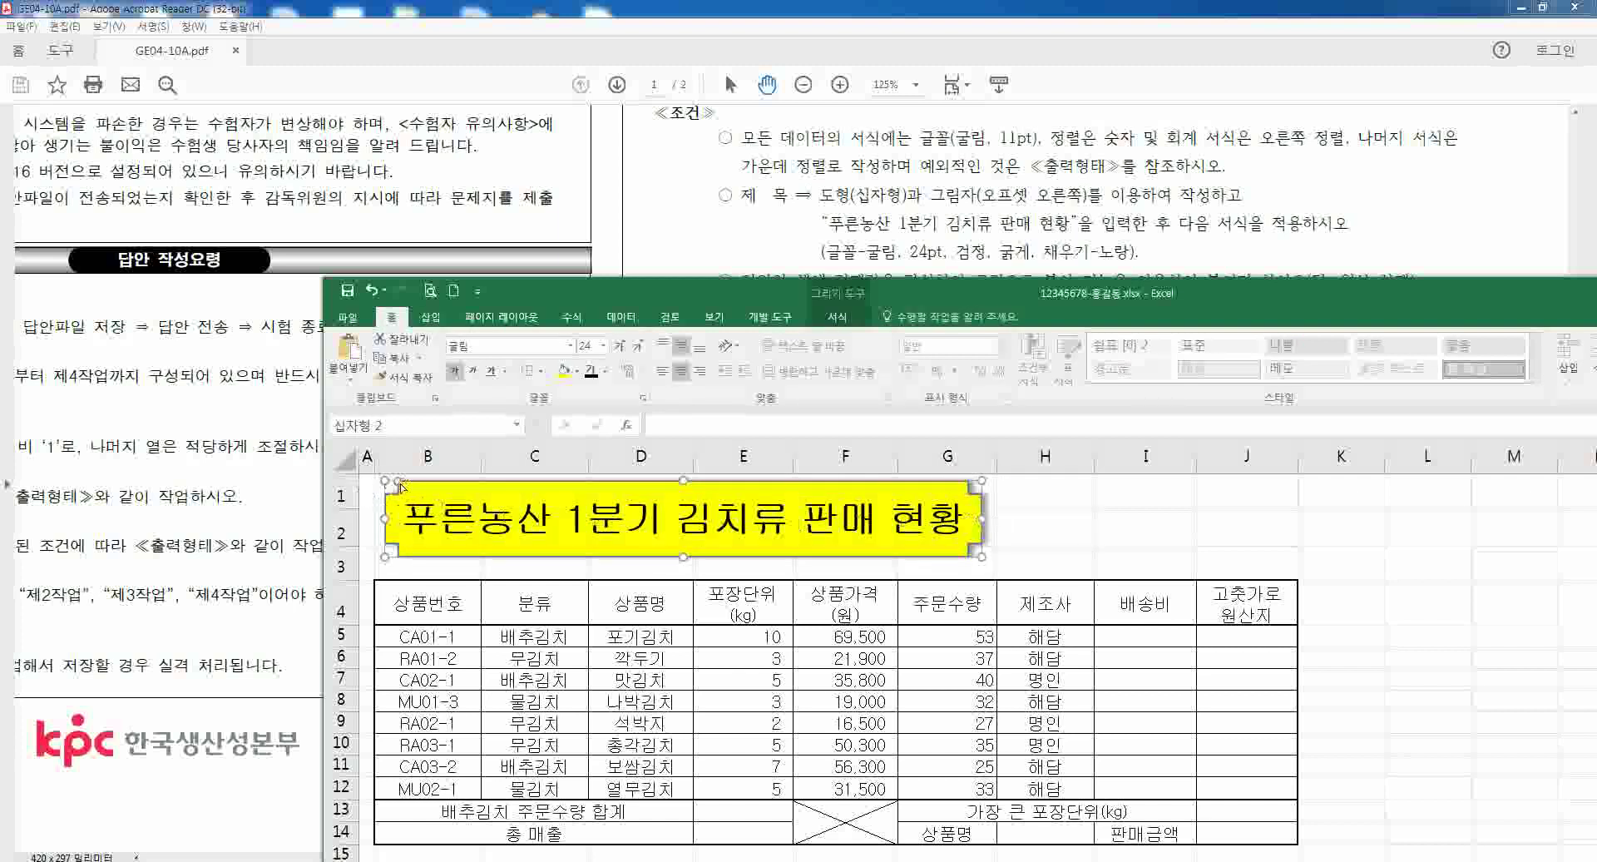
left_click_drag(399, 485, 396, 484)
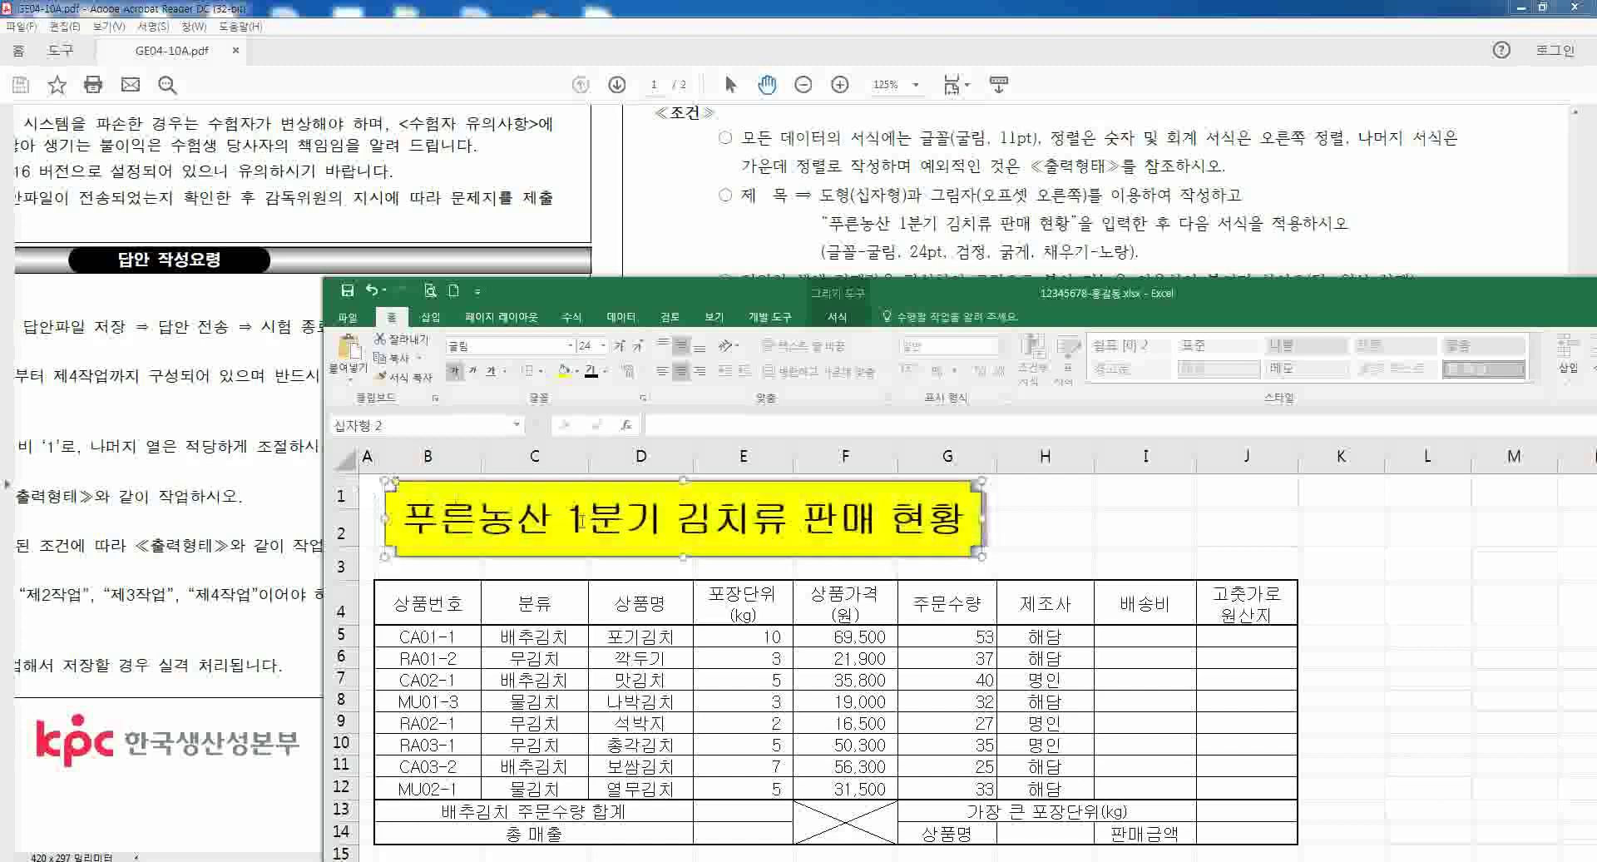
- Shift the title shape slightly toward the table's left edge and extend its right side a little
left_click_drag(736, 558, 732, 559)
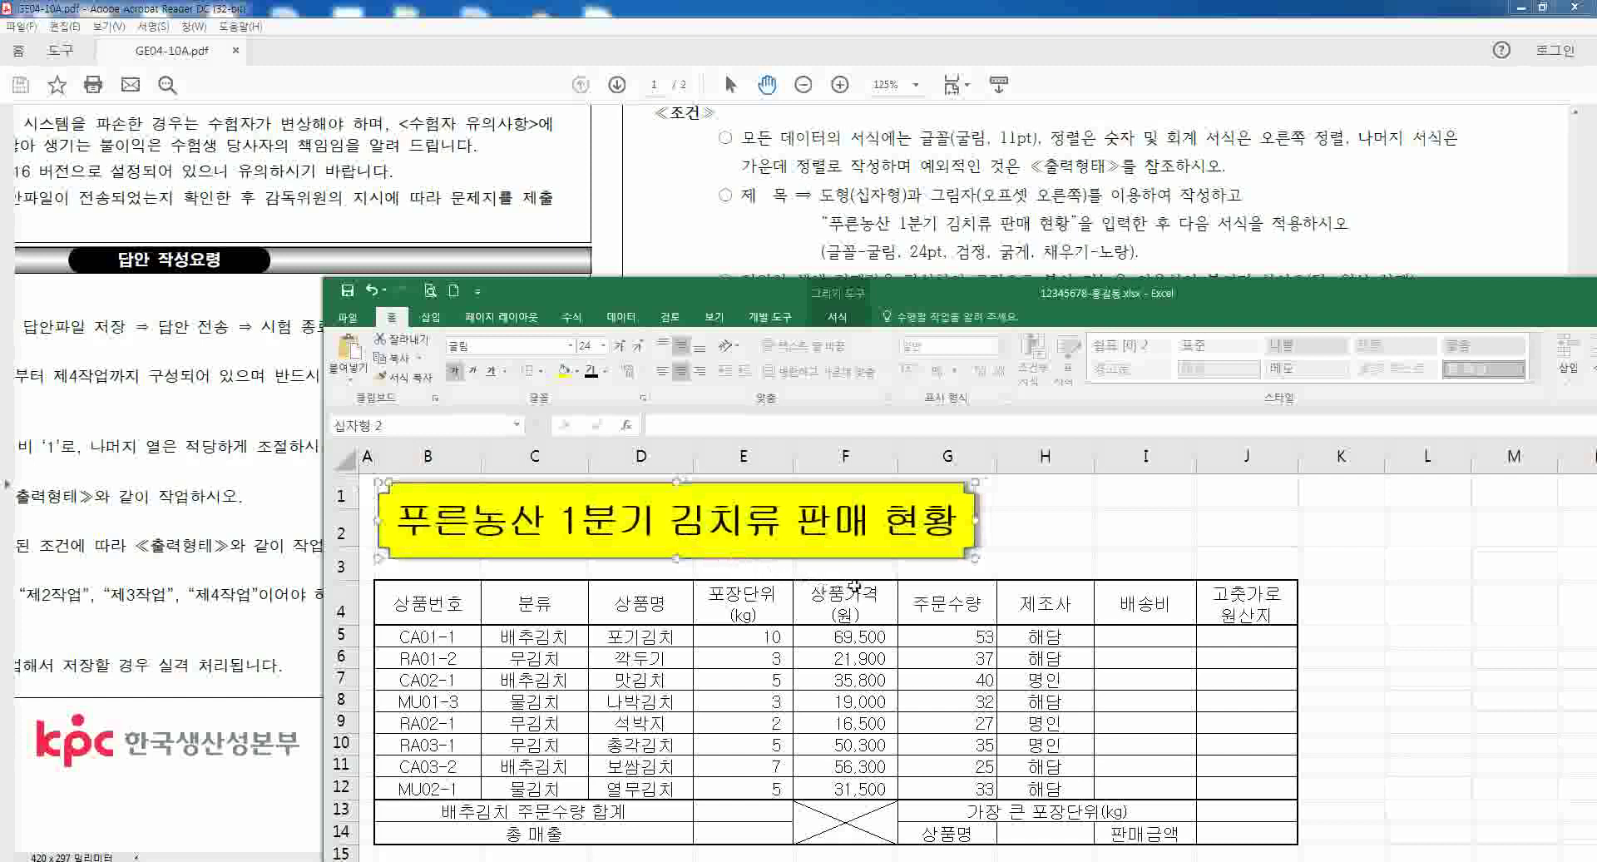
left_click_drag(978, 518, 984, 518)
left_click(1041, 530)
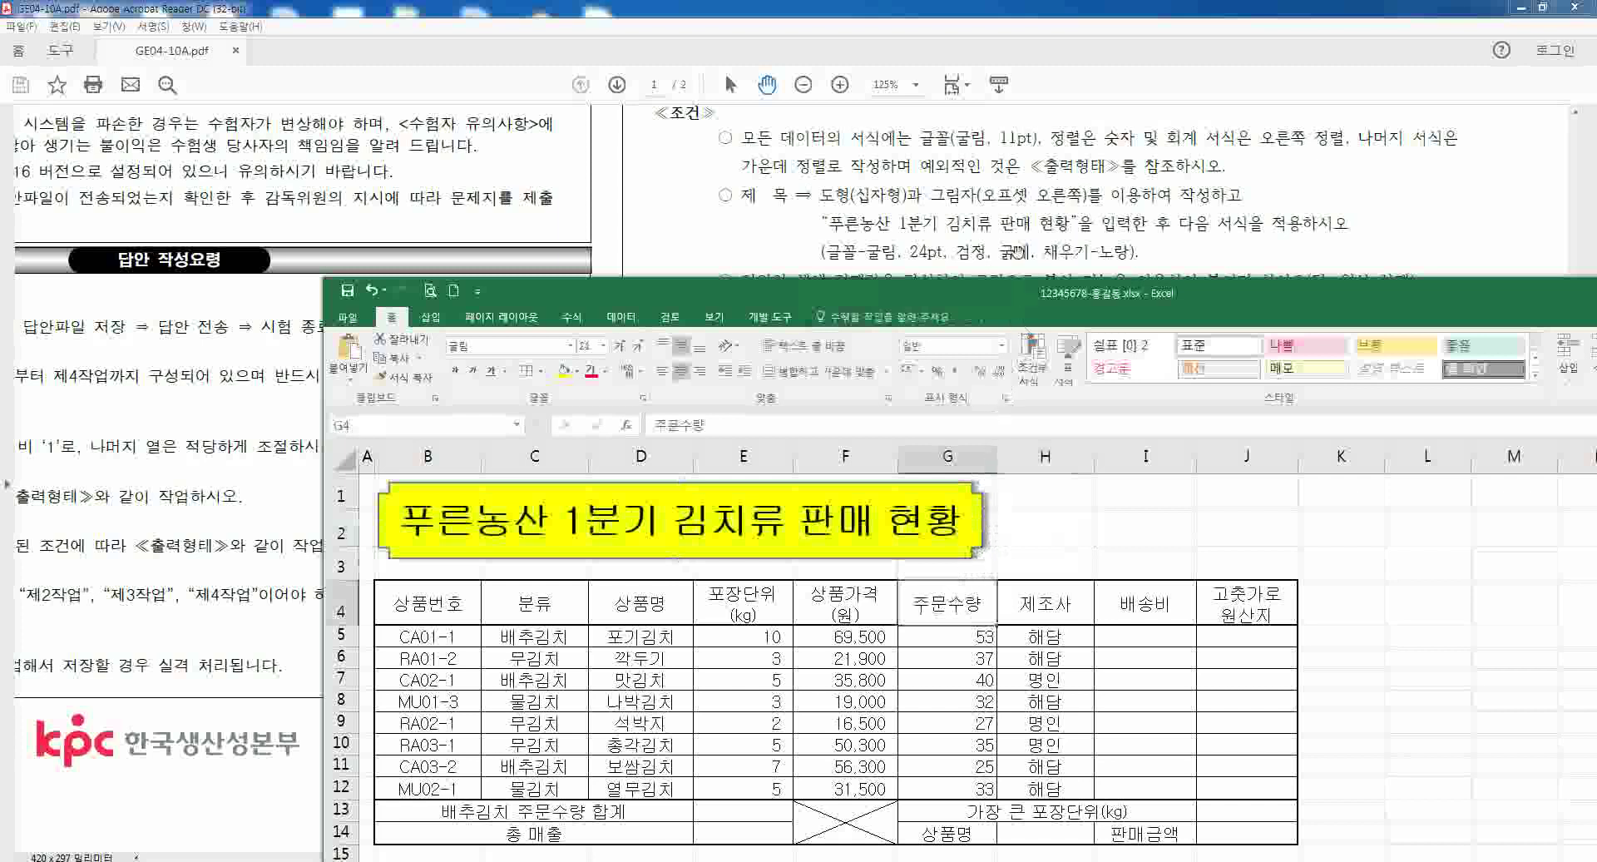
- Switch to the exam PDF in Acrobat Reader and review the remaining Task 1 conditions (조건)
left_click(999, 202)
scroll(999, 202, "up", 1)
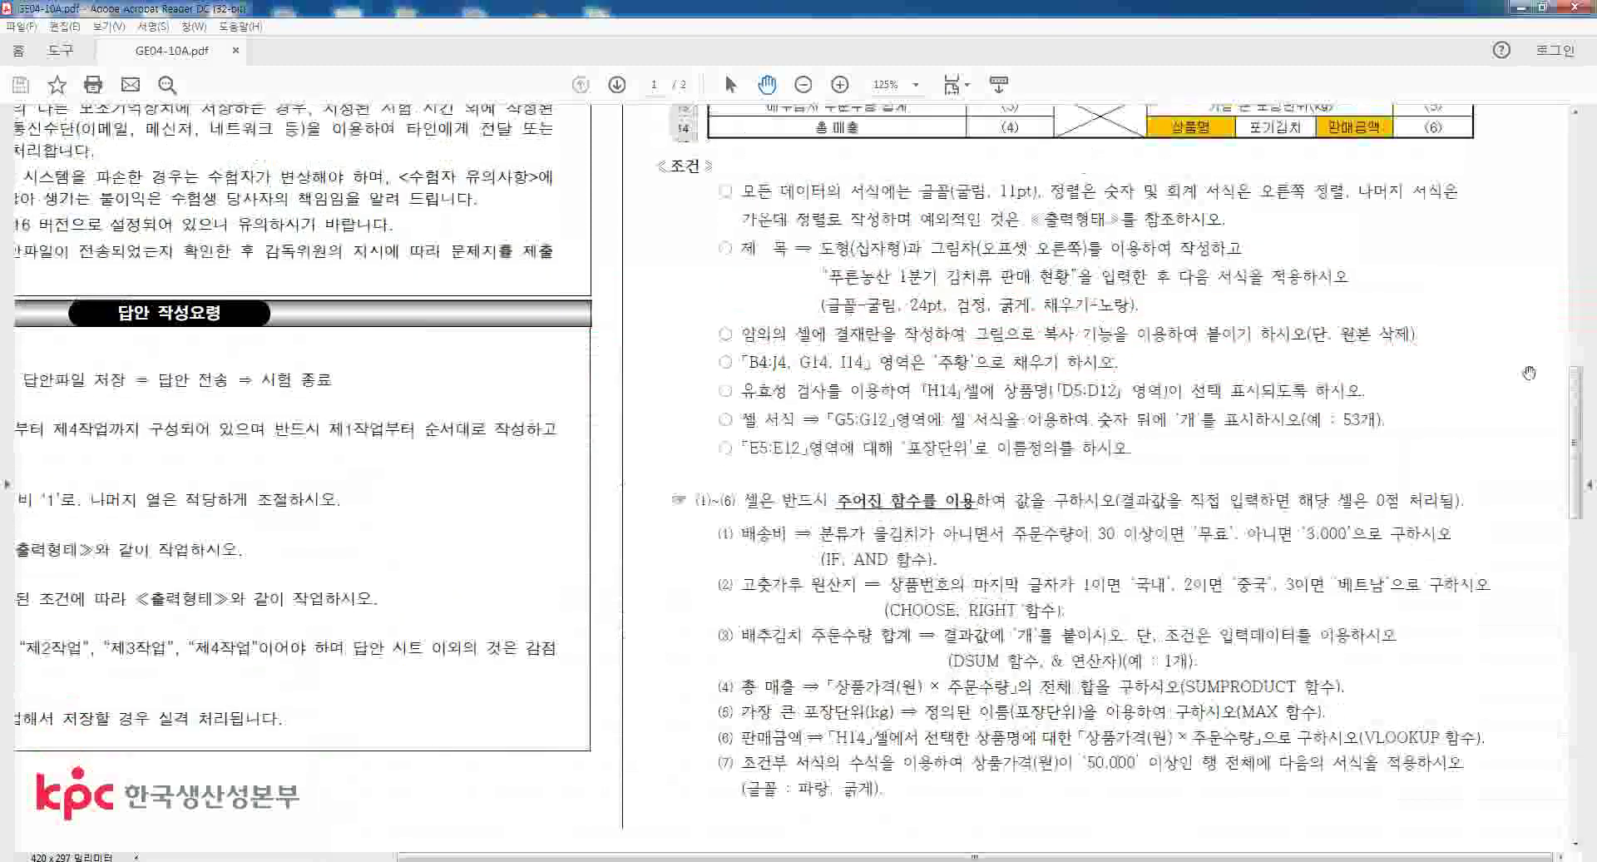
- Check the sample output and conditions in the exam PDF, and in the Excel workbook widen the yellow title shape slightly
left_click_drag(1577, 389, 1580, 230)
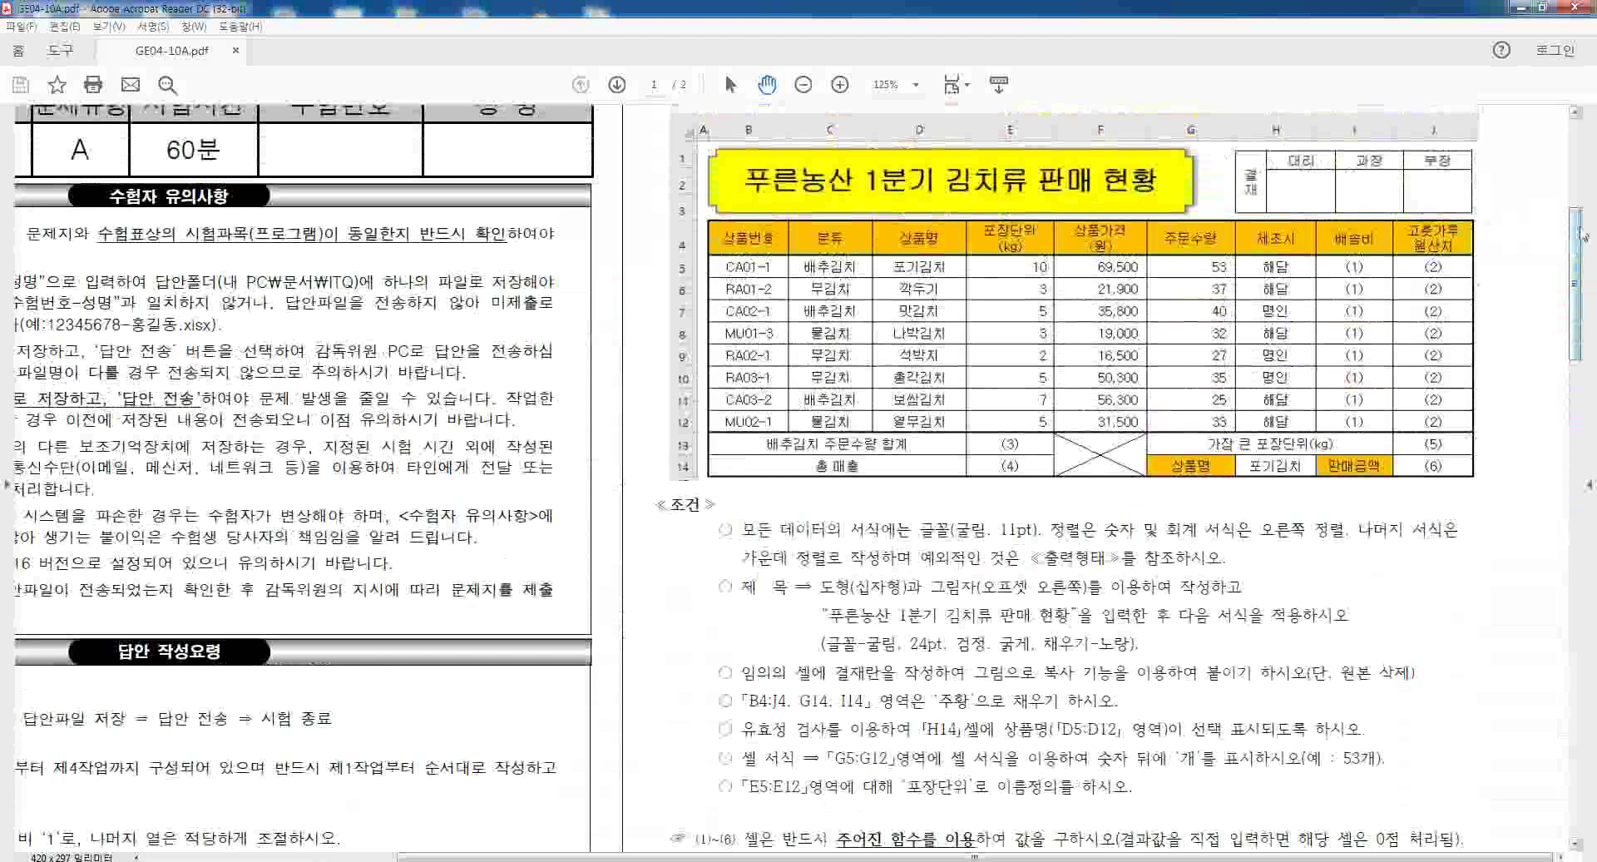
left_click_drag(1583, 236, 1586, 408)
left_click(849, 861)
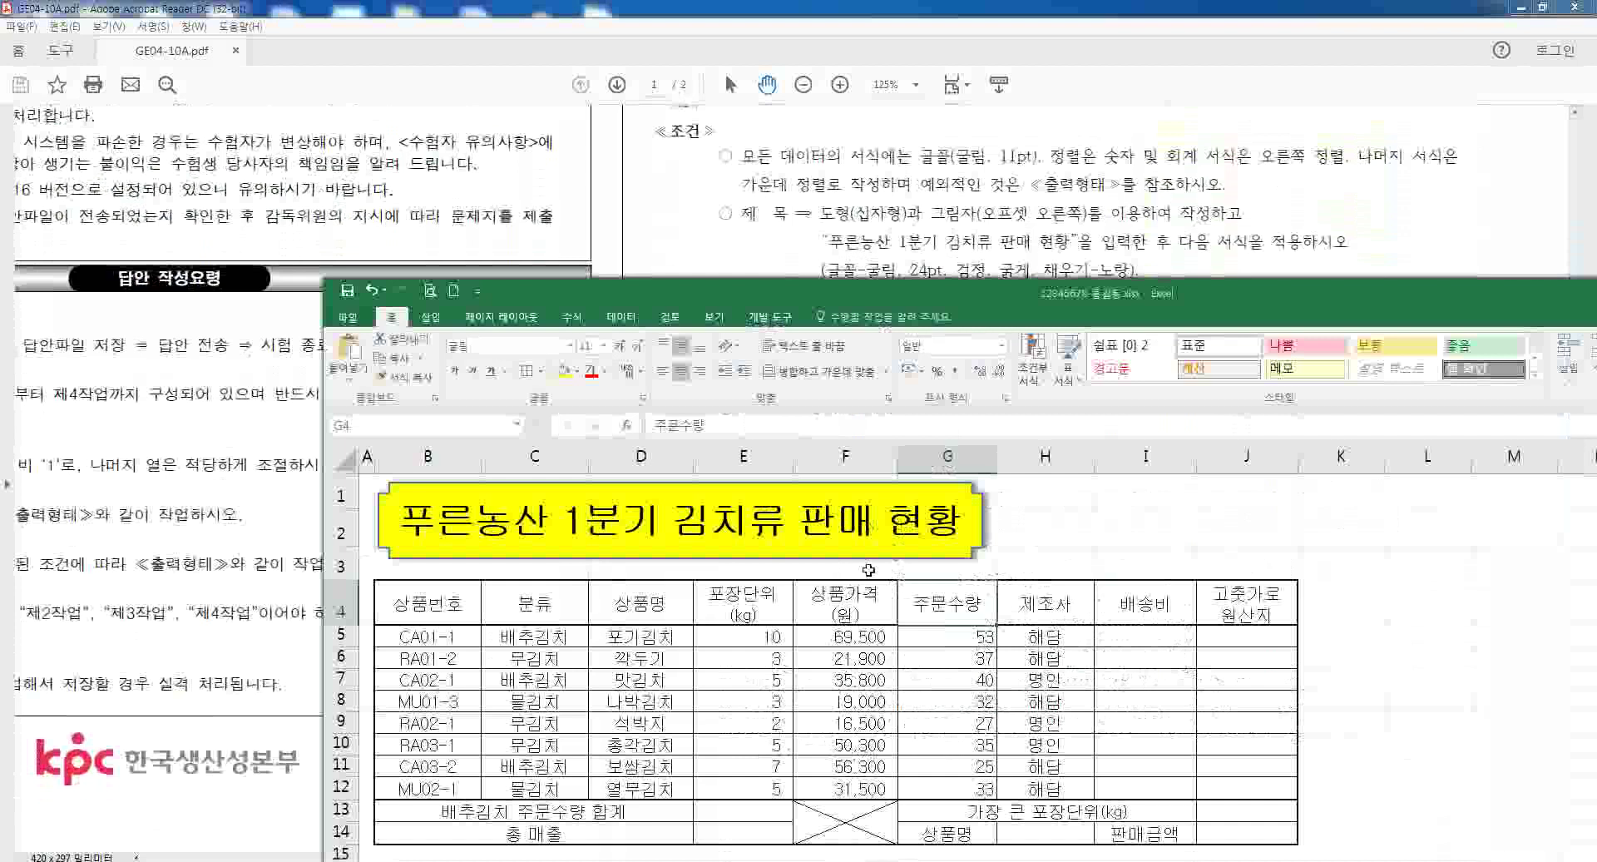
left_click(980, 532)
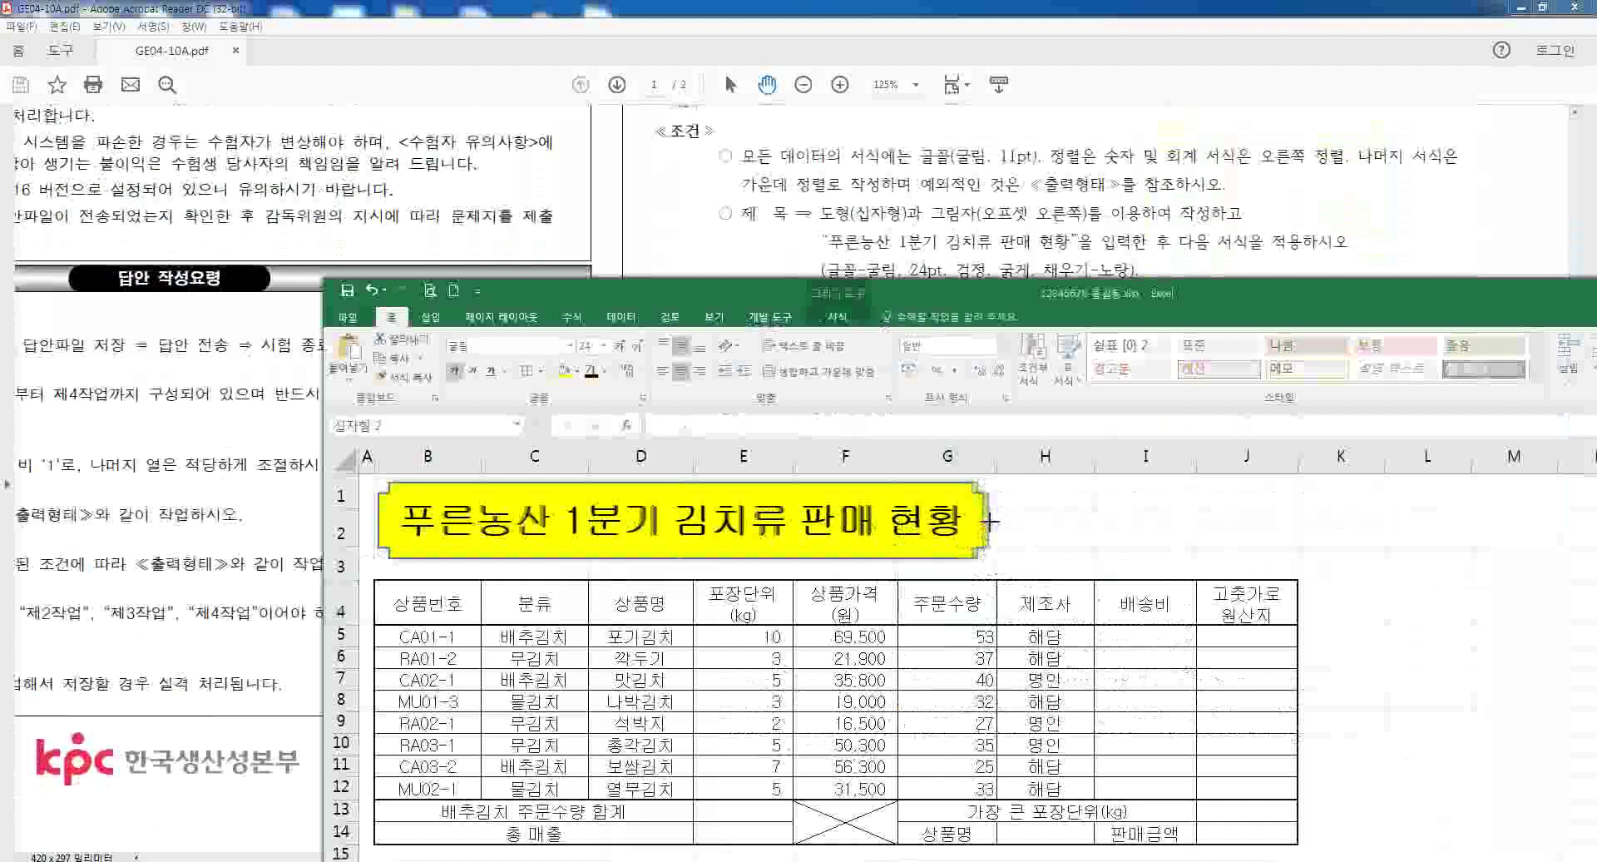
left_click_drag(989, 522, 990, 522)
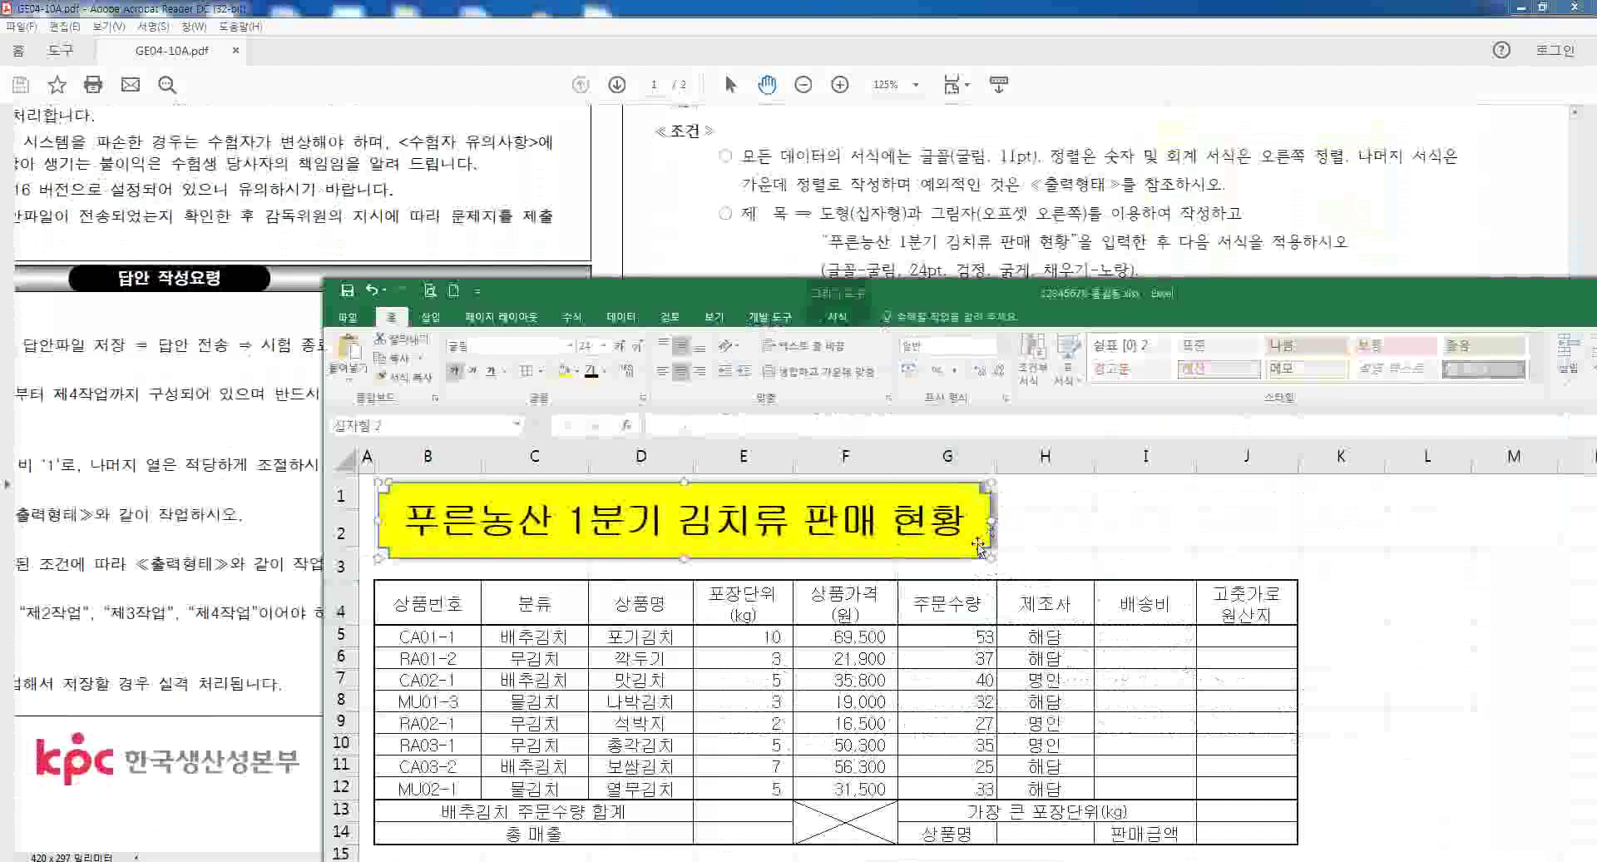
- Fine-tune the widths of columns B through F, making each one slightly wider
left_click_drag(788, 462, 802, 461)
left_click_drag(691, 462, 707, 462)
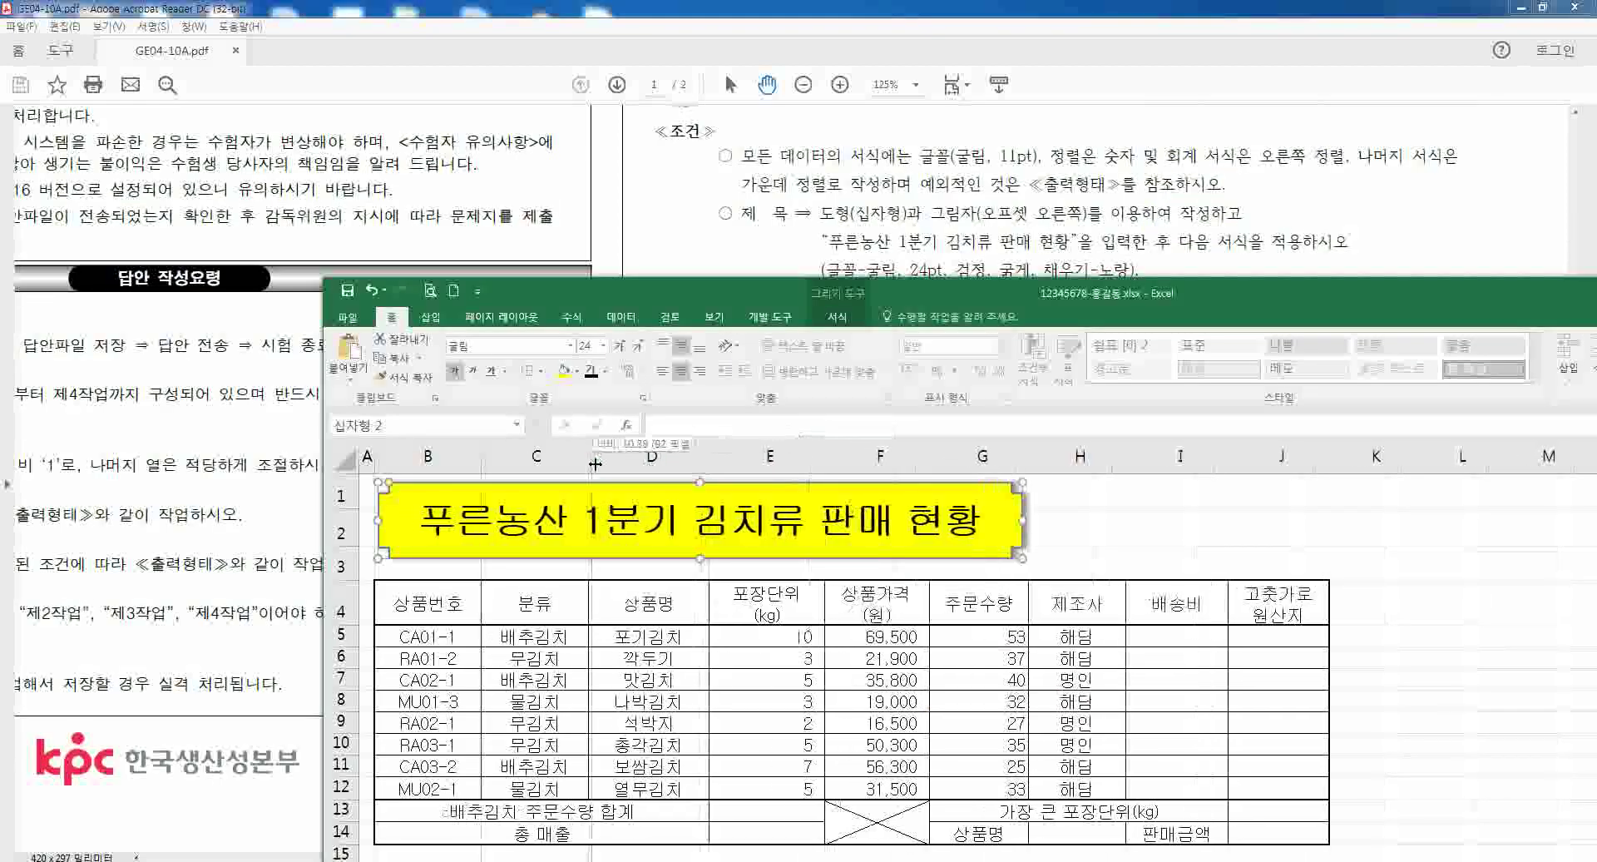
left_click_drag(591, 464, 597, 463)
left_click_drag(484, 463, 489, 462)
left_click_drag(944, 464, 954, 464)
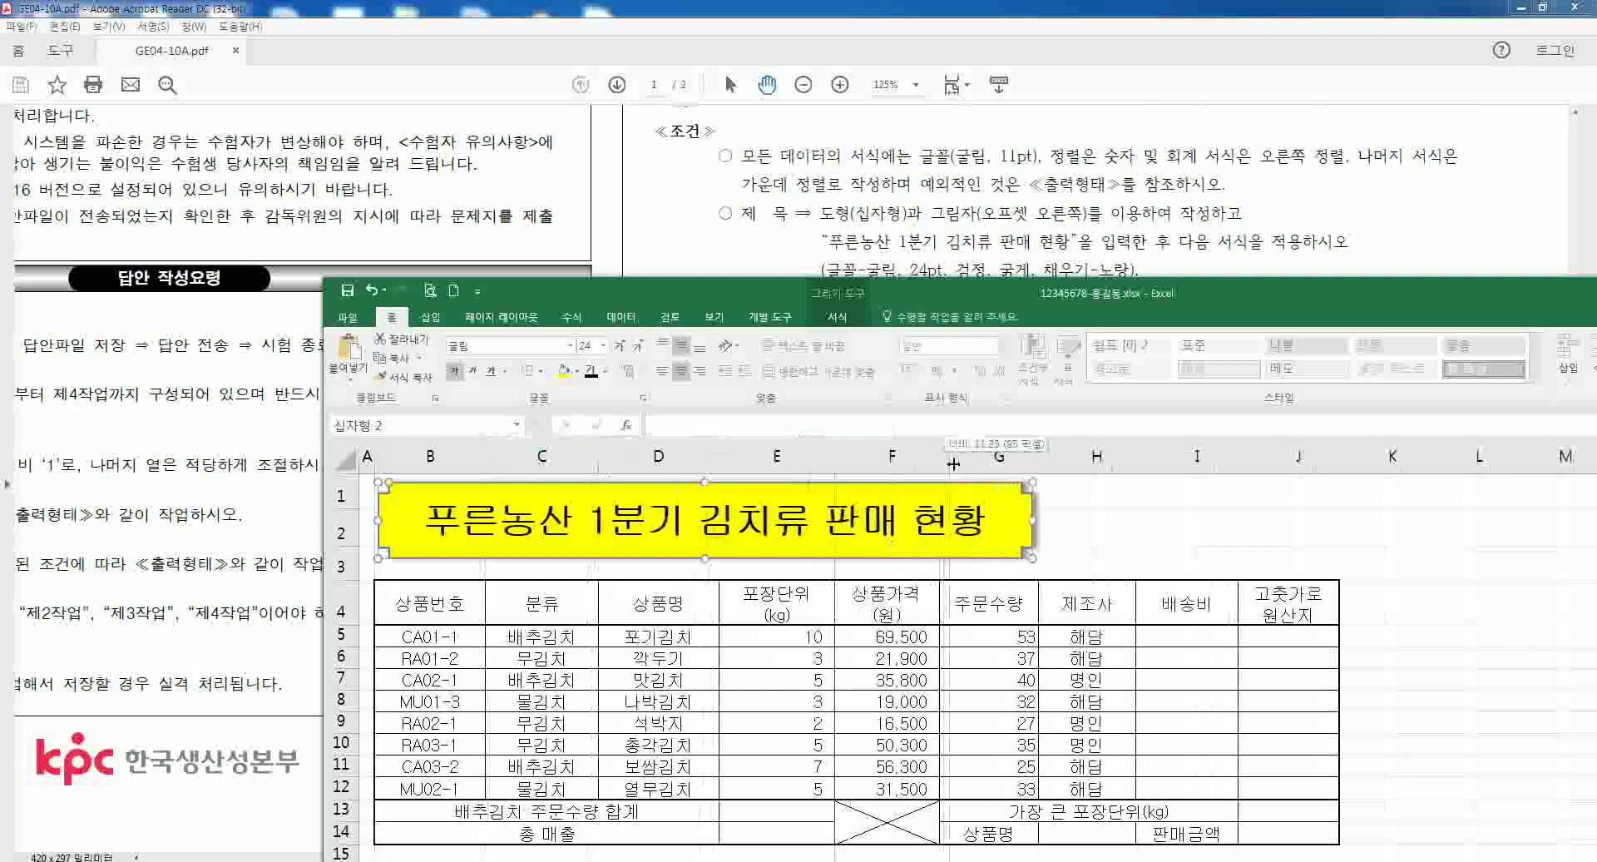
left_click_drag(830, 454, 821, 453)
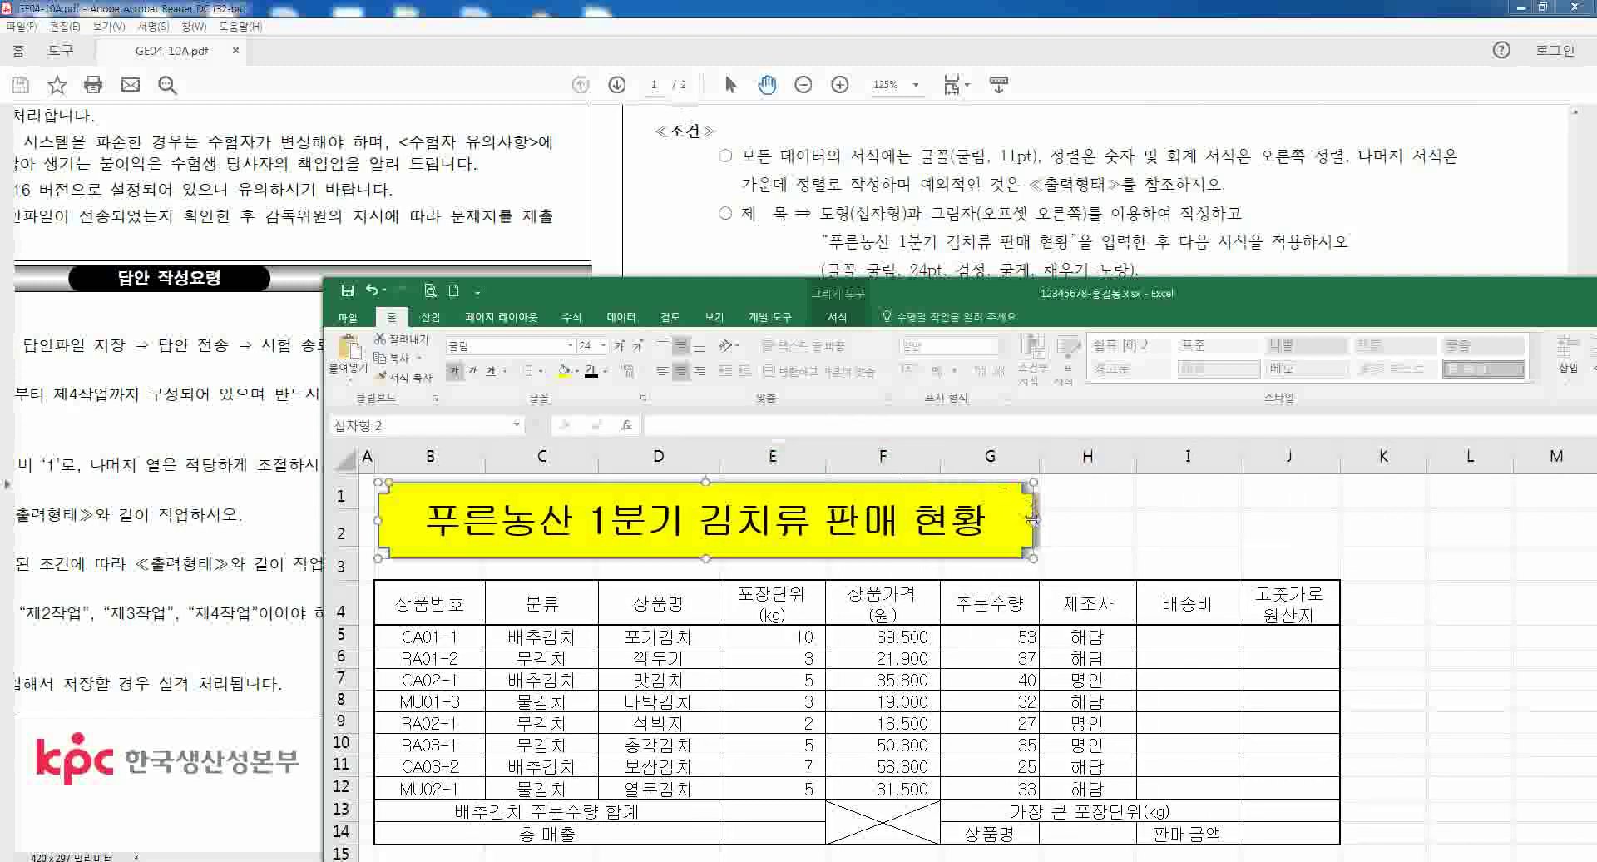
- Narrow the title shape to end midway across column G and nudge it so its left edge aligns with the table
left_click_drag(1031, 520, 995, 526)
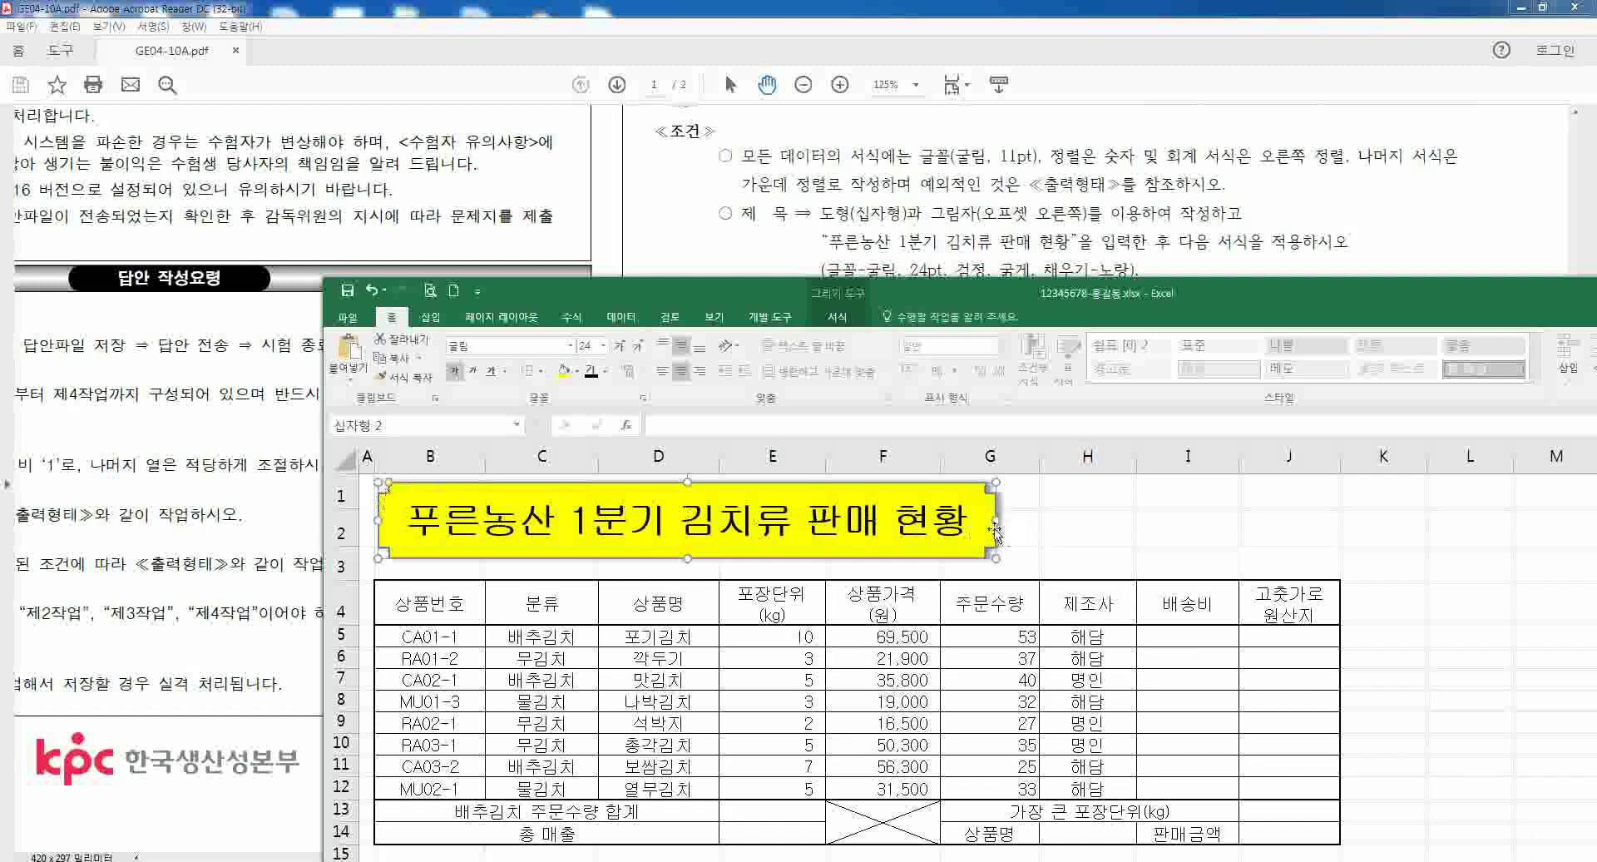
mouse_move(989, 526)
left_mouse_down()
mouse_move(983, 546)
mouse_move(1076, 542)
mouse_move(967, 542)
mouse_move(989, 521)
left_mouse_up()
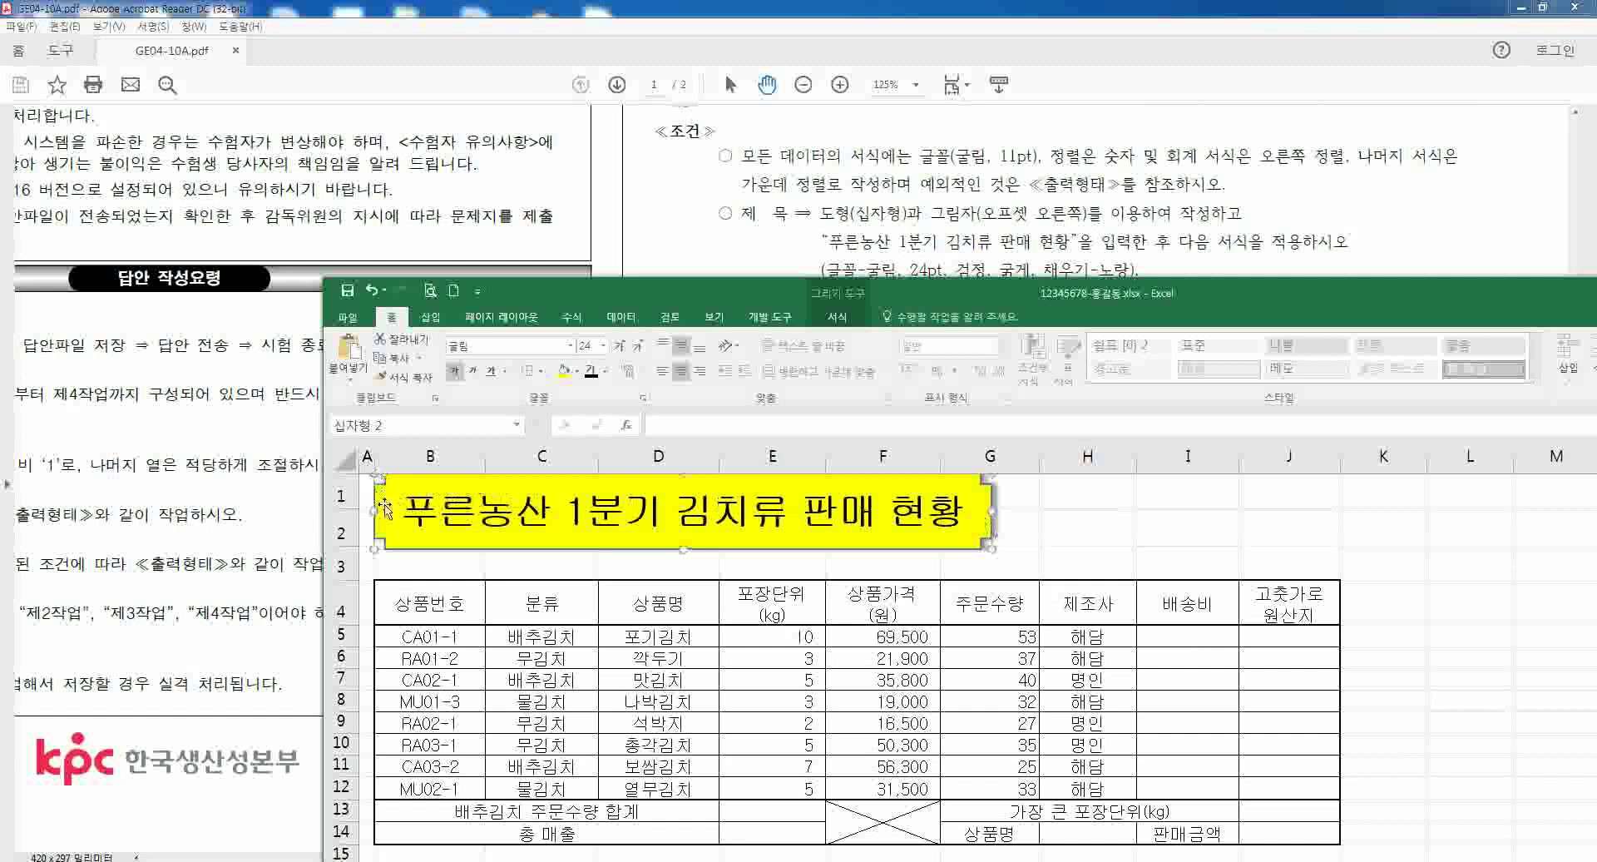
key("Down")
key("Down")
key("Down")
key("Down")
key("Down")
key("Down")
key("Down")
key("Down")
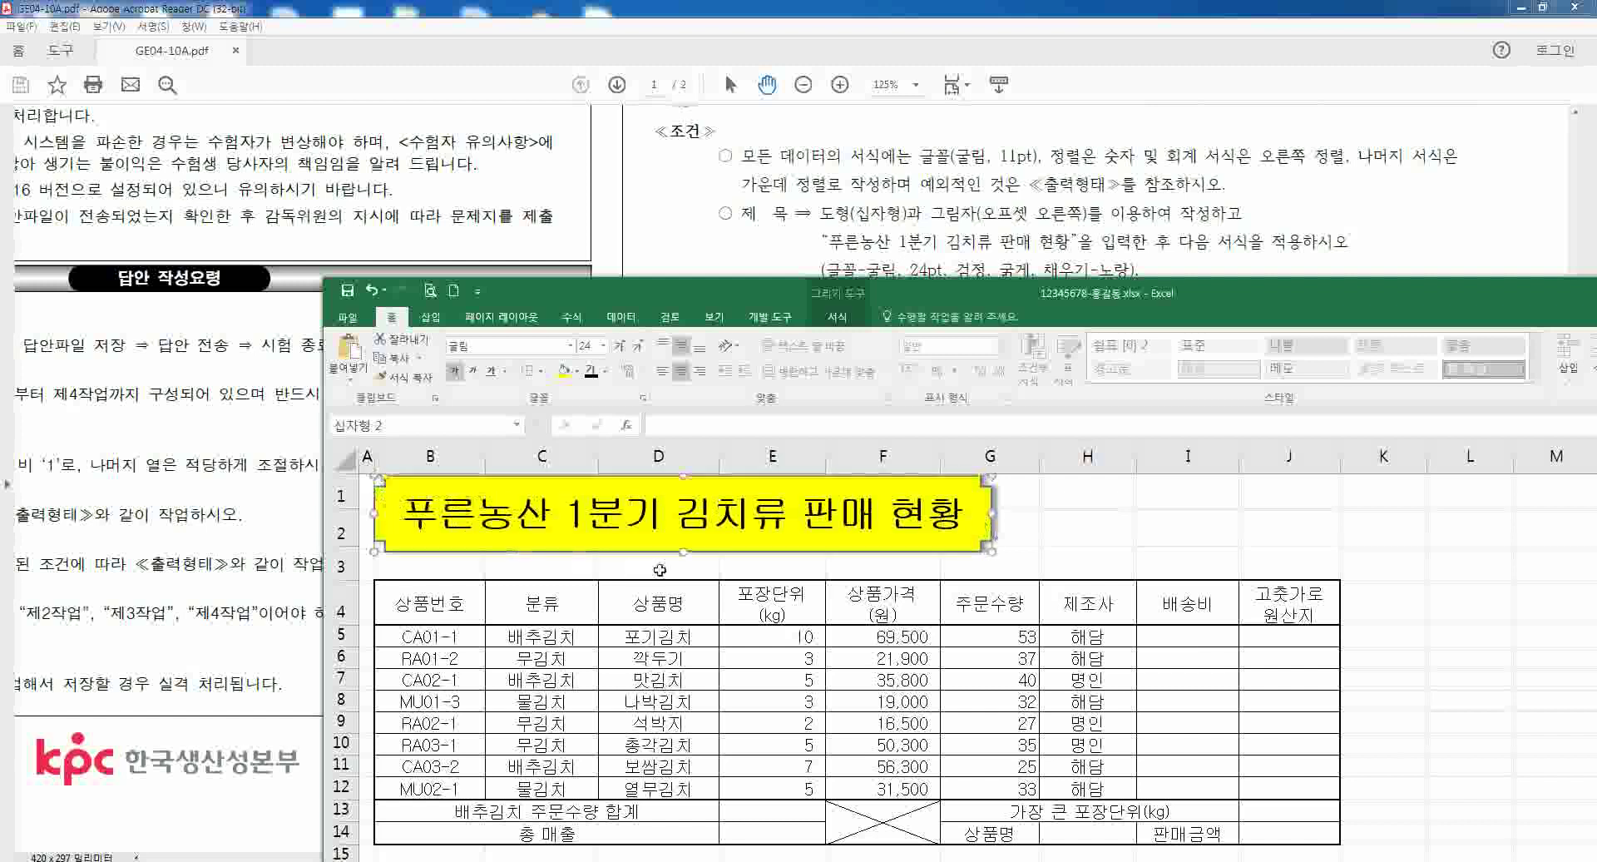
key("Up")
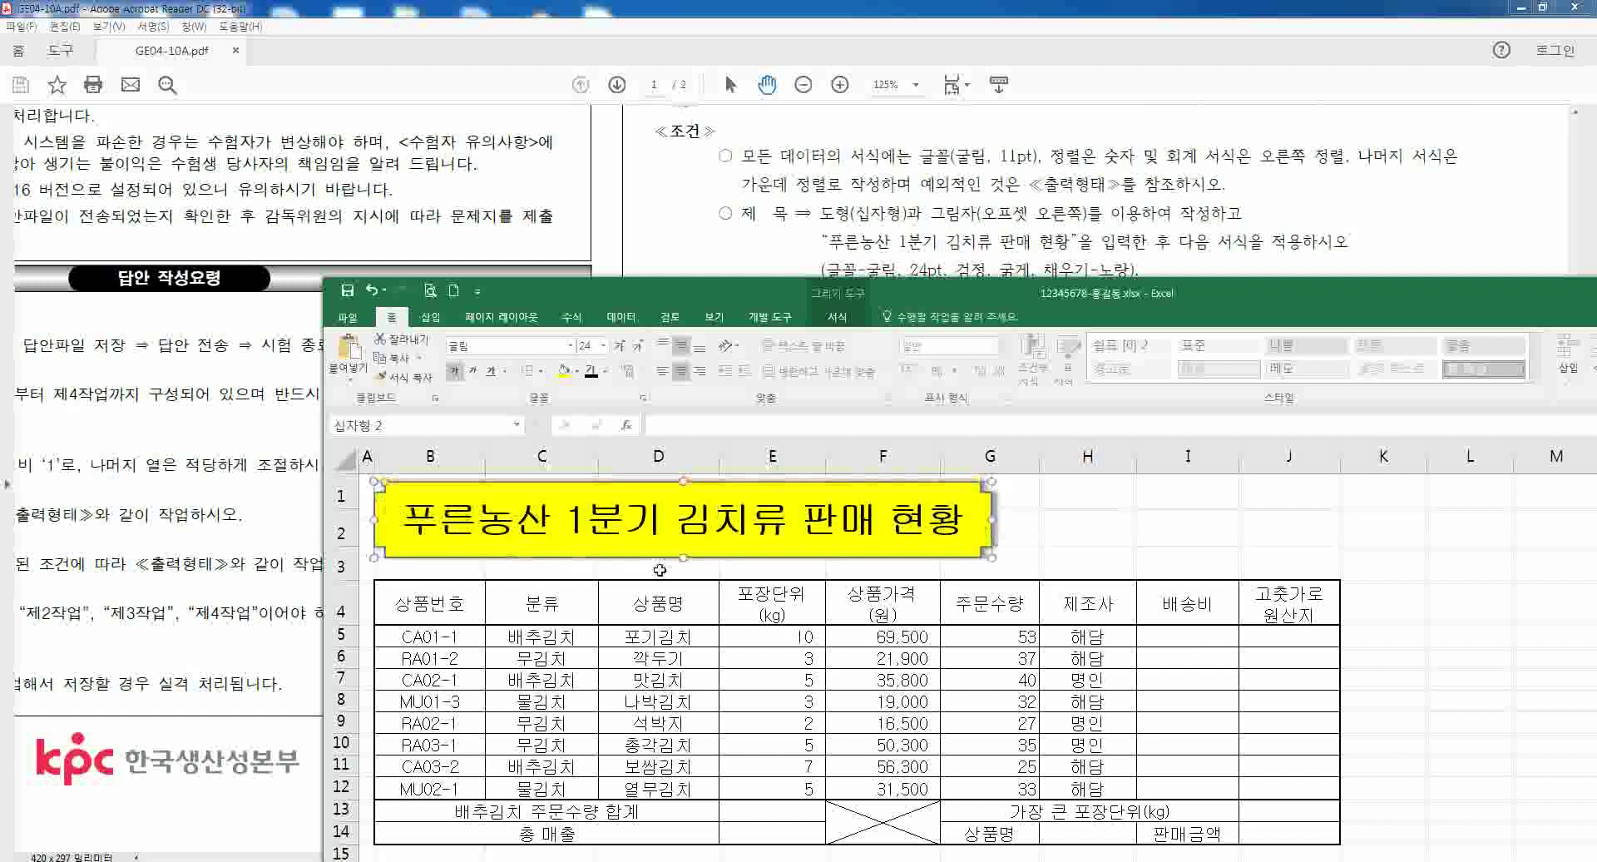
- Reduce the height of row 3 to tighten the gap between the title shape and the table header
left_click(539, 574)
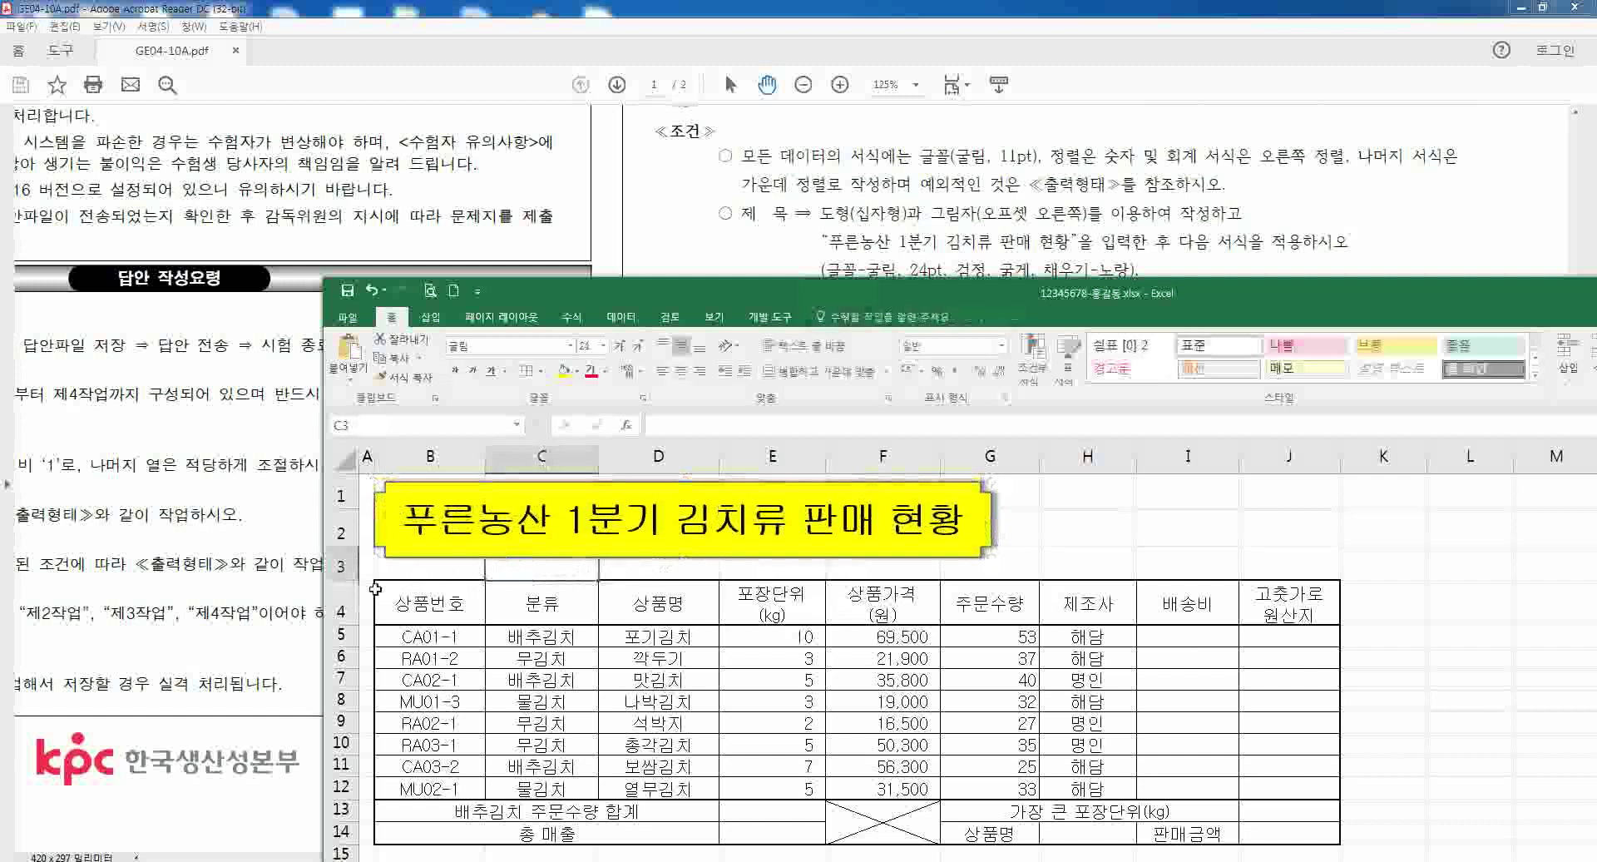
left_click_drag(348, 581, 348, 565)
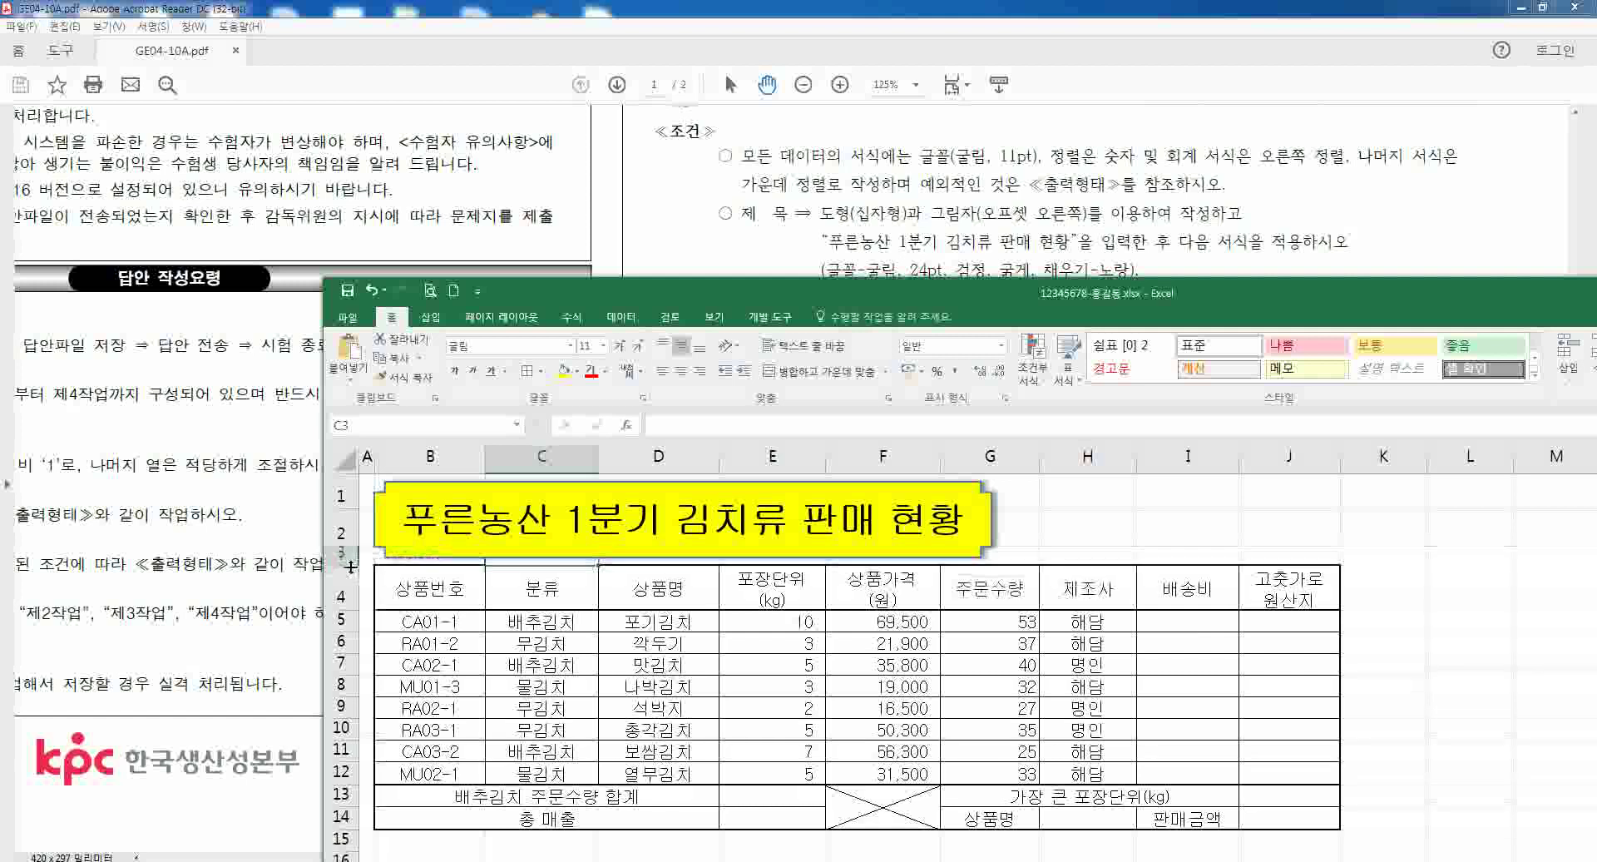
left_click(550, 606)
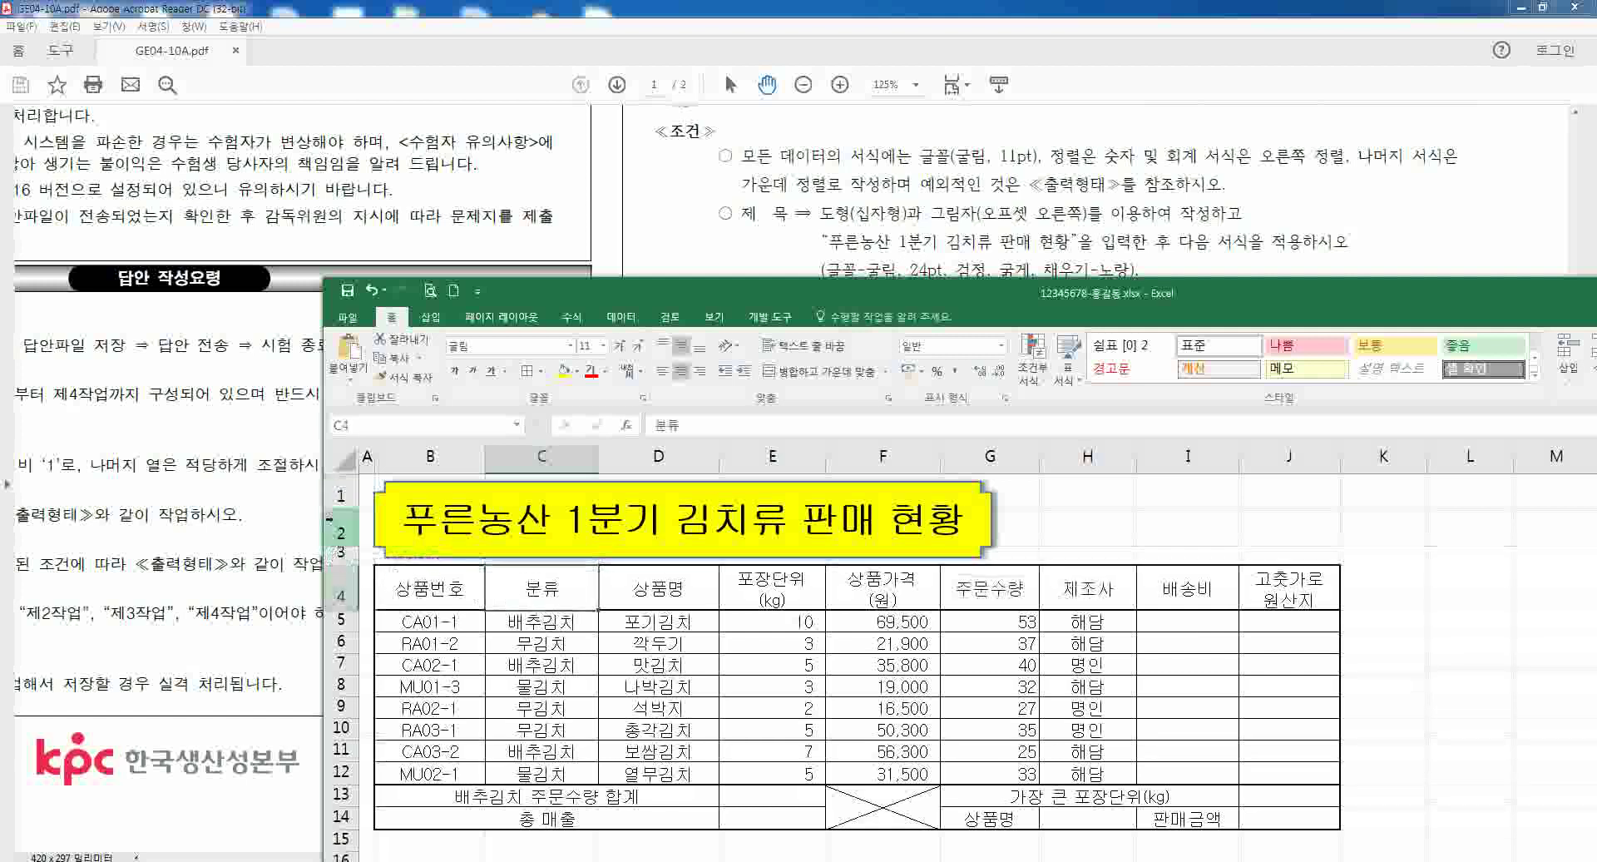
left_click(758, 647)
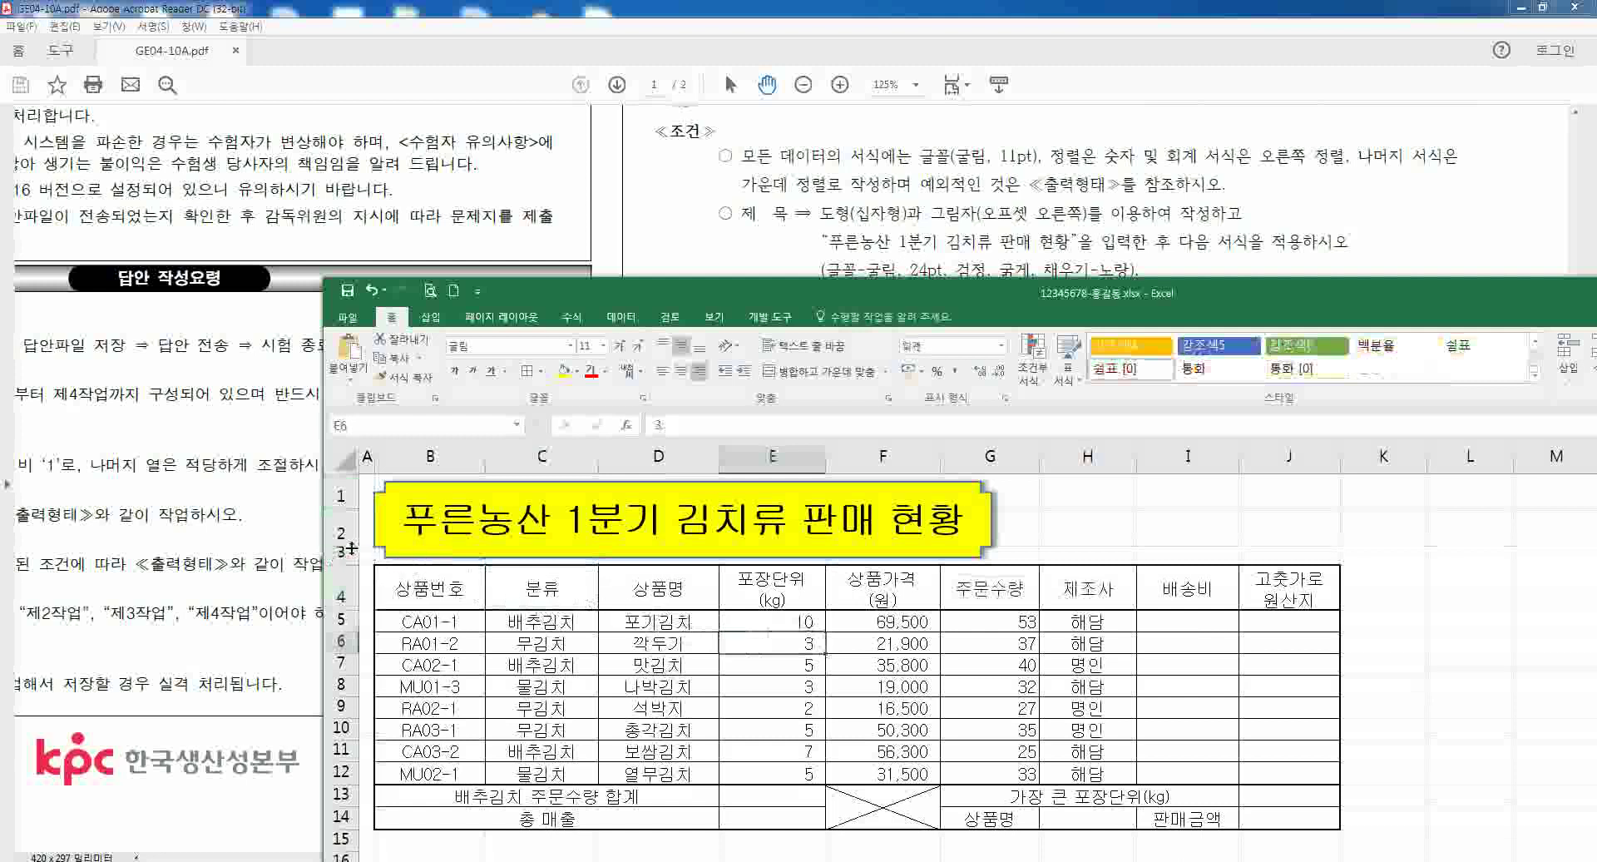
left_click_drag(348, 564, 348, 570)
left_click(527, 605)
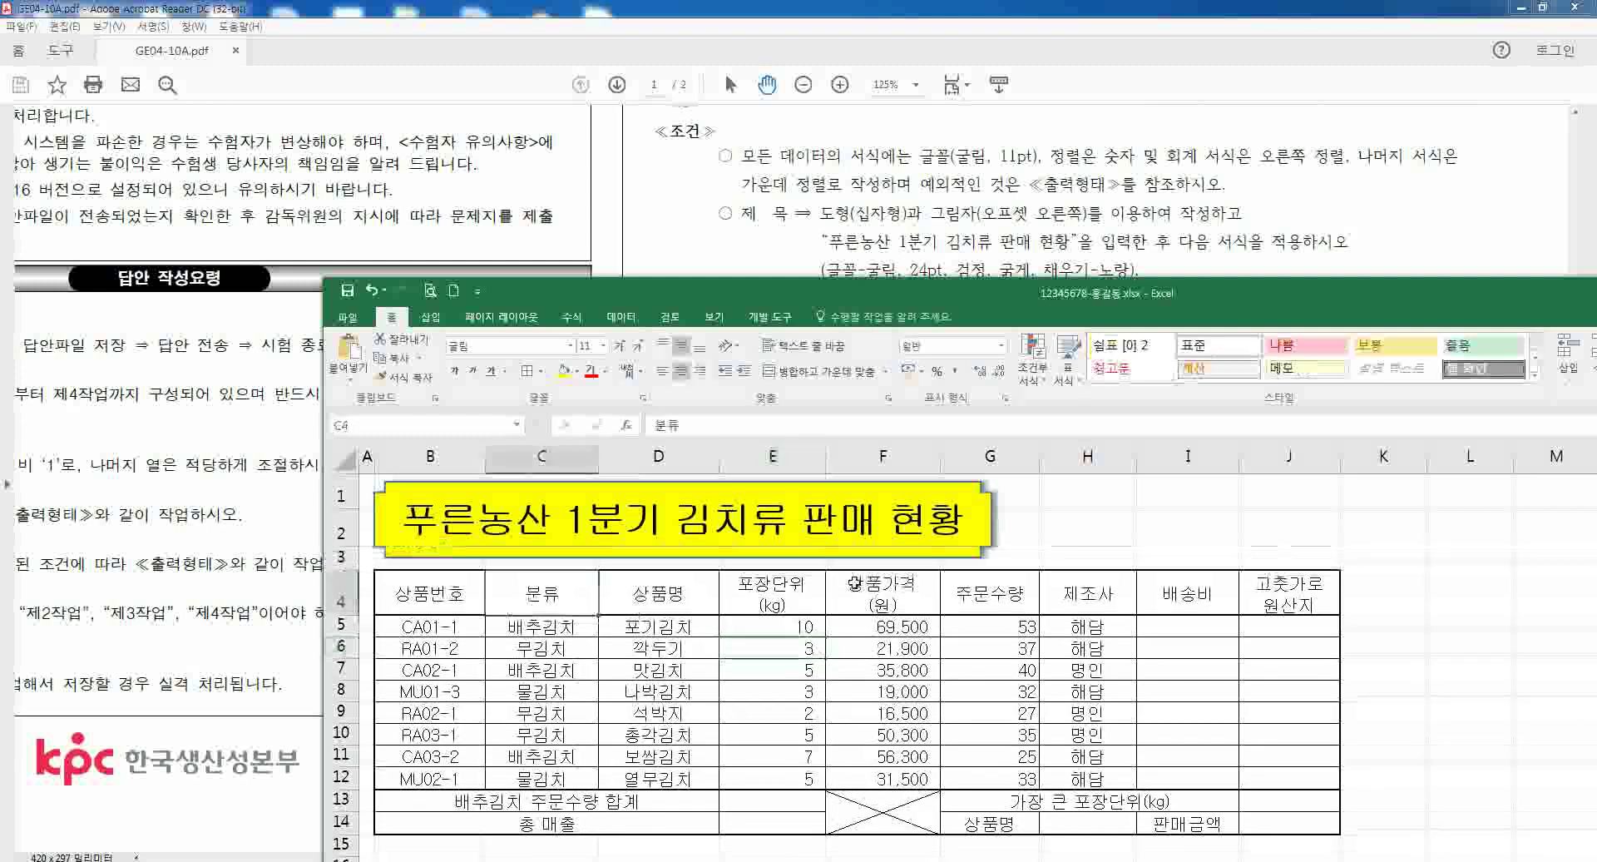
left_click(1091, 528)
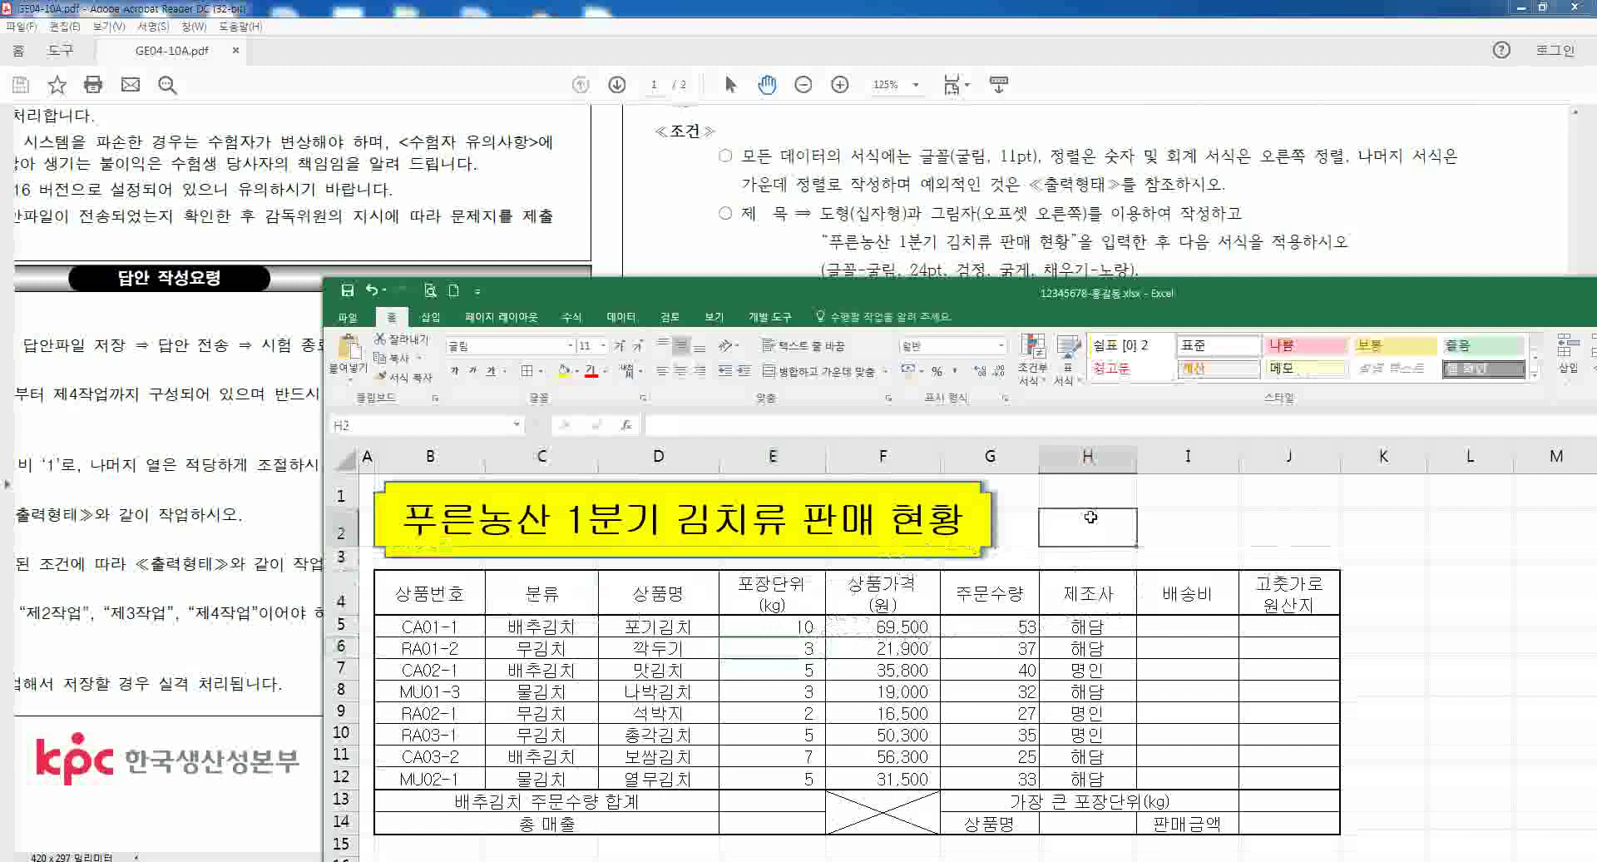
- Switch to the exam PDF and examine the approval box in the sample output and its condition
left_click_drag(932, 293, 923, 335)
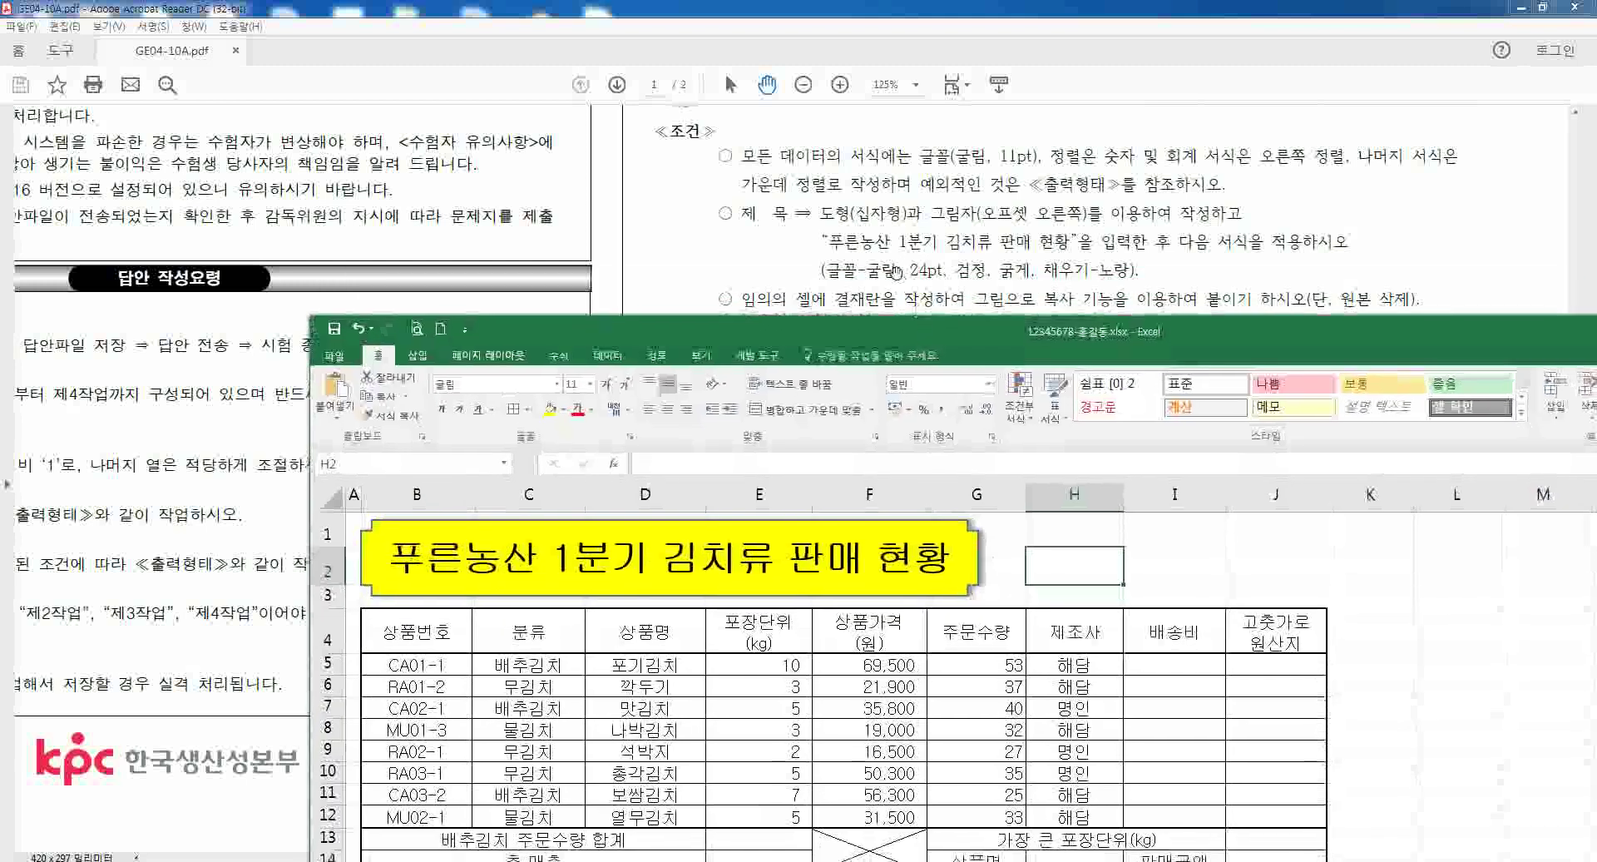
left_click(1188, 308)
left_click_drag(1574, 410, 1575, 133)
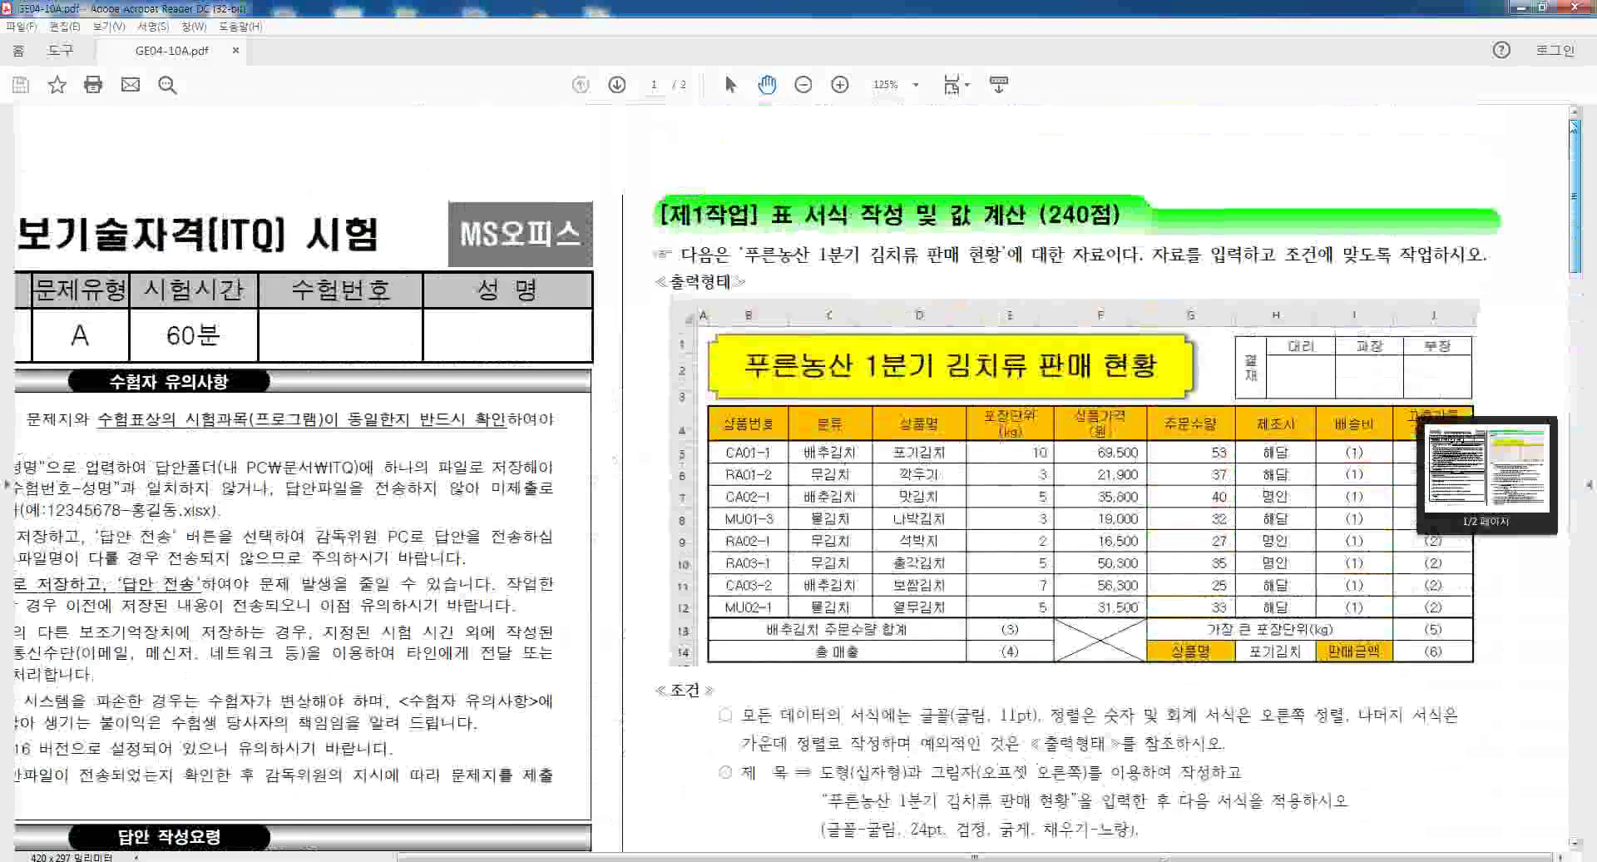
scroll(1175, 590, "down", 1)
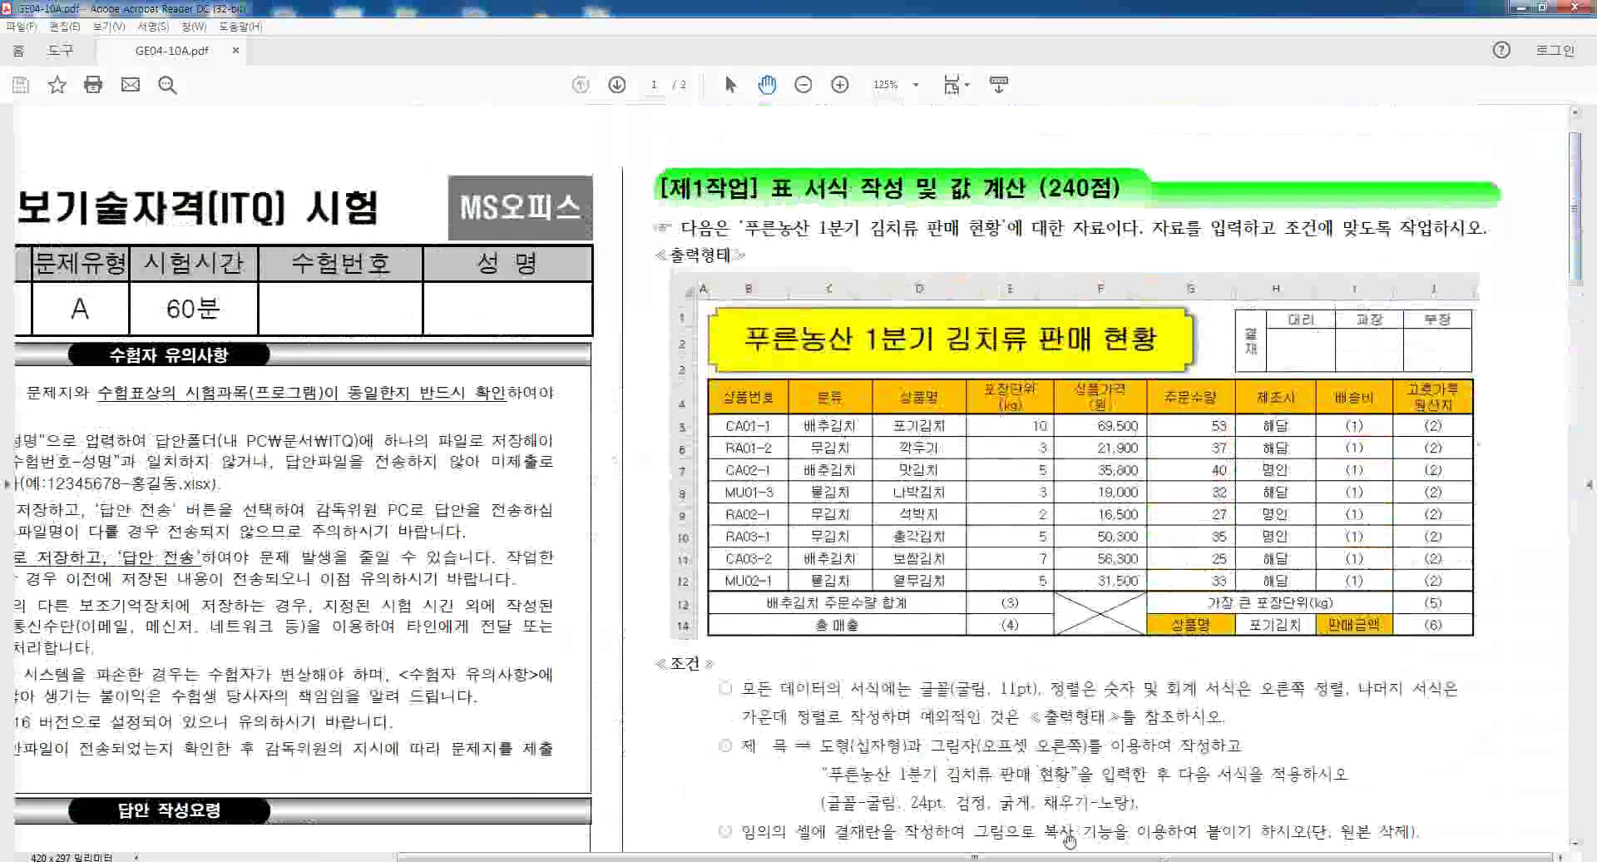
scroll(1260, 450, "up", 1)
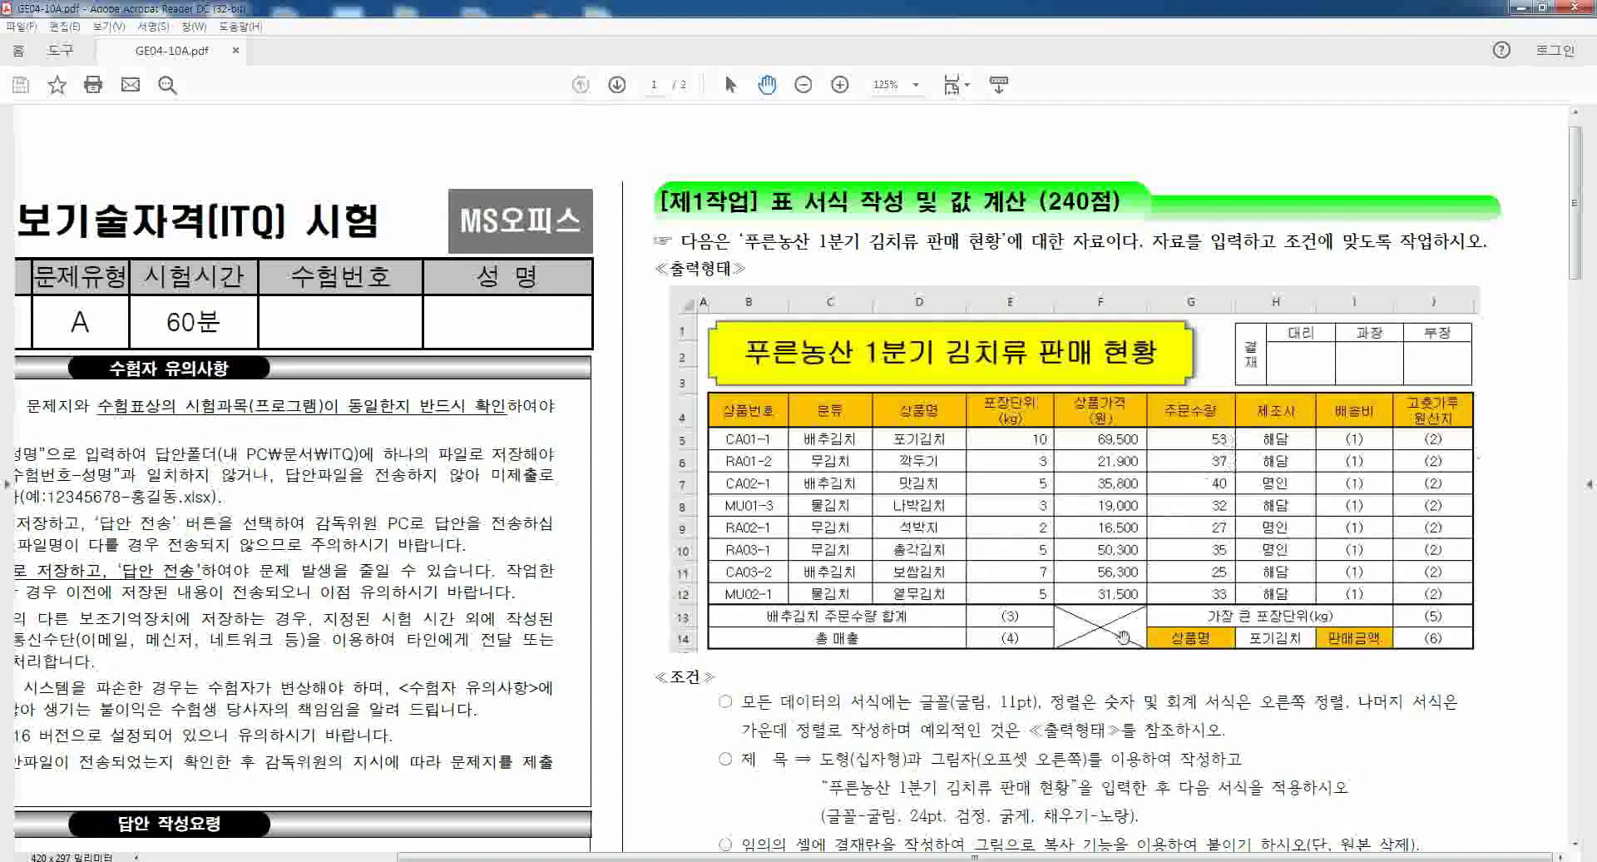
- Switch back to the Excel workbook and maximize its window
left_click(994, 861)
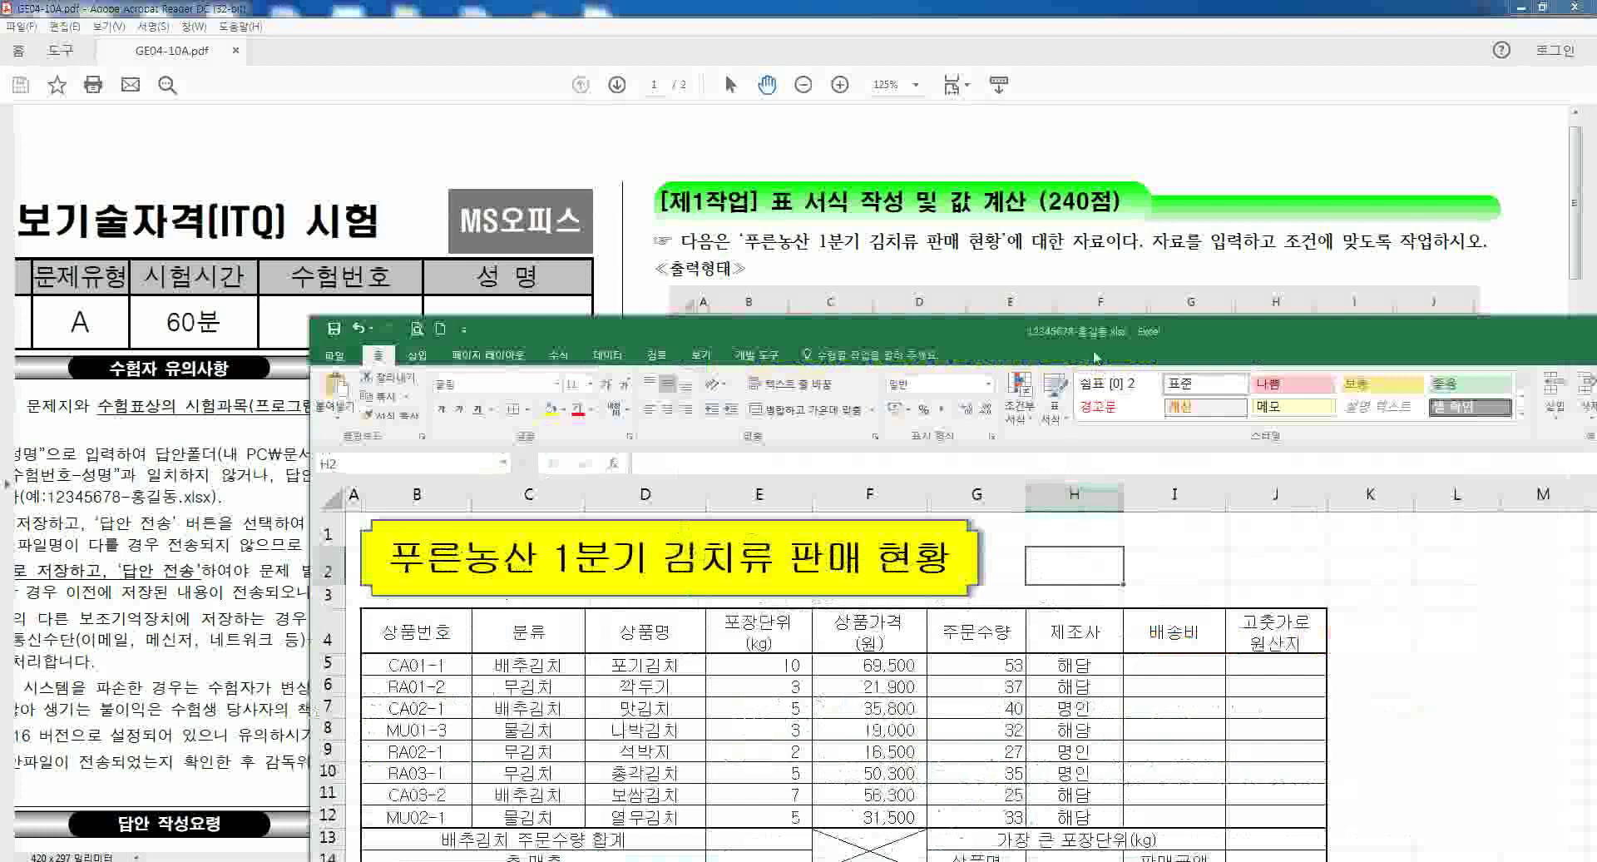
left_click_drag(1092, 340, 1083, 416)
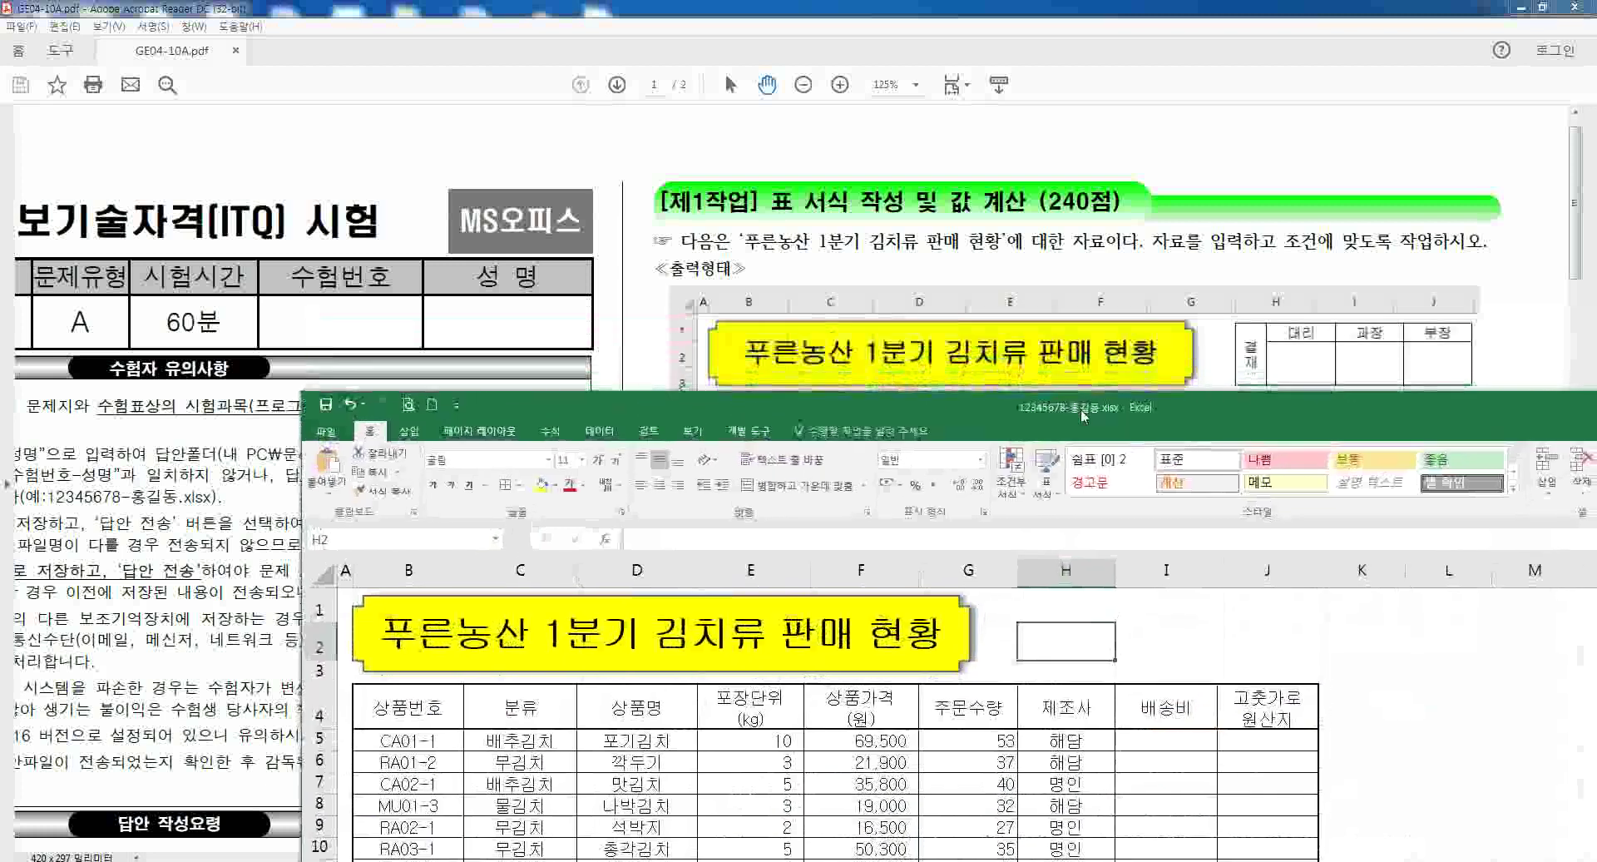
double_click(1084, 416)
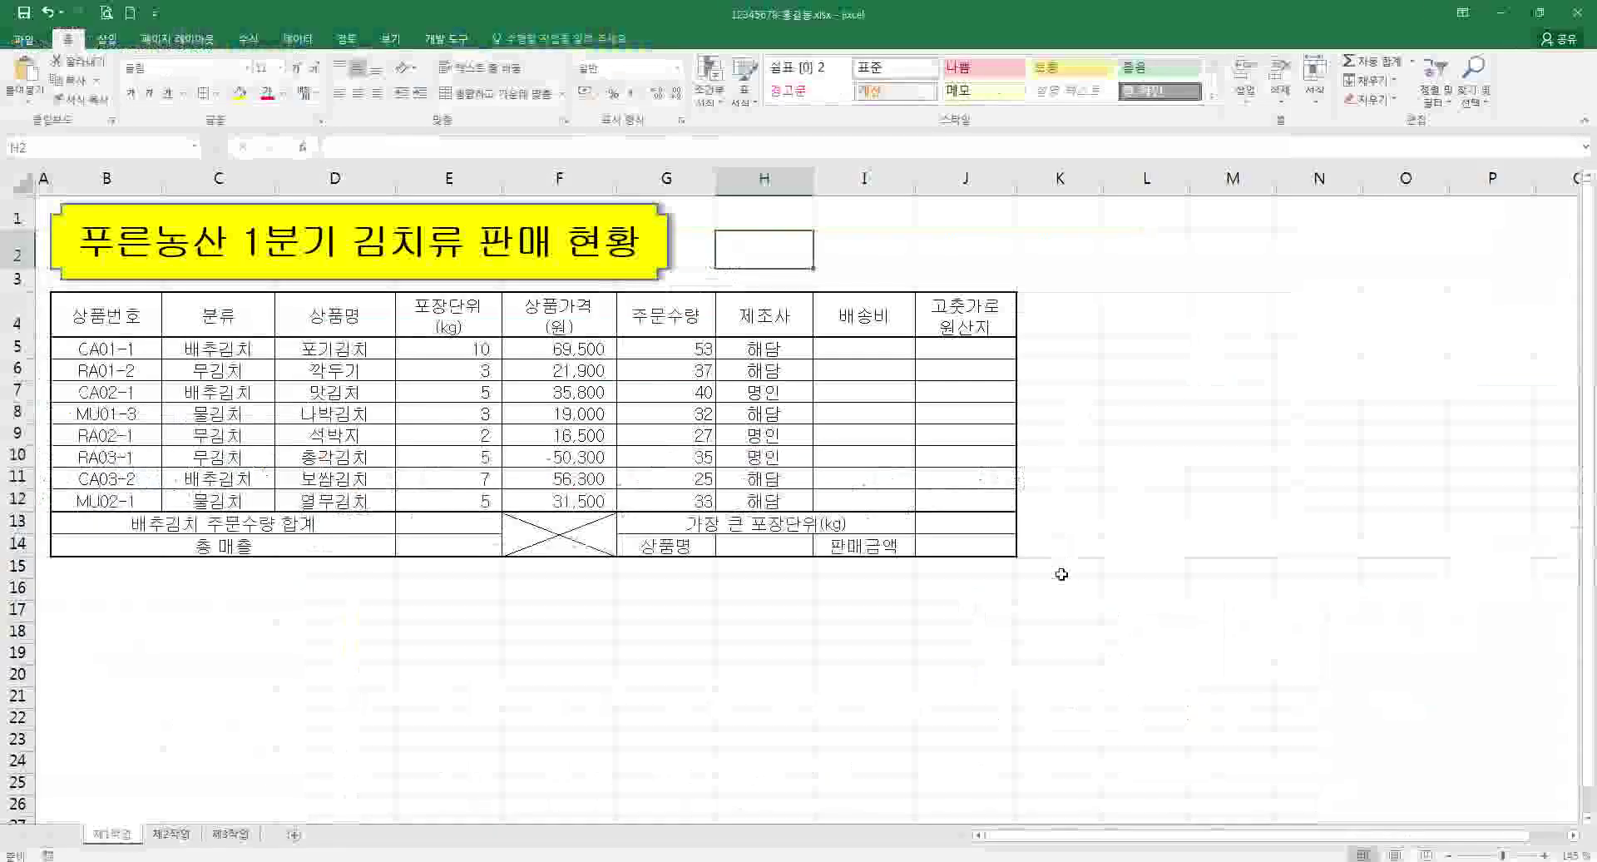
left_click(1141, 623)
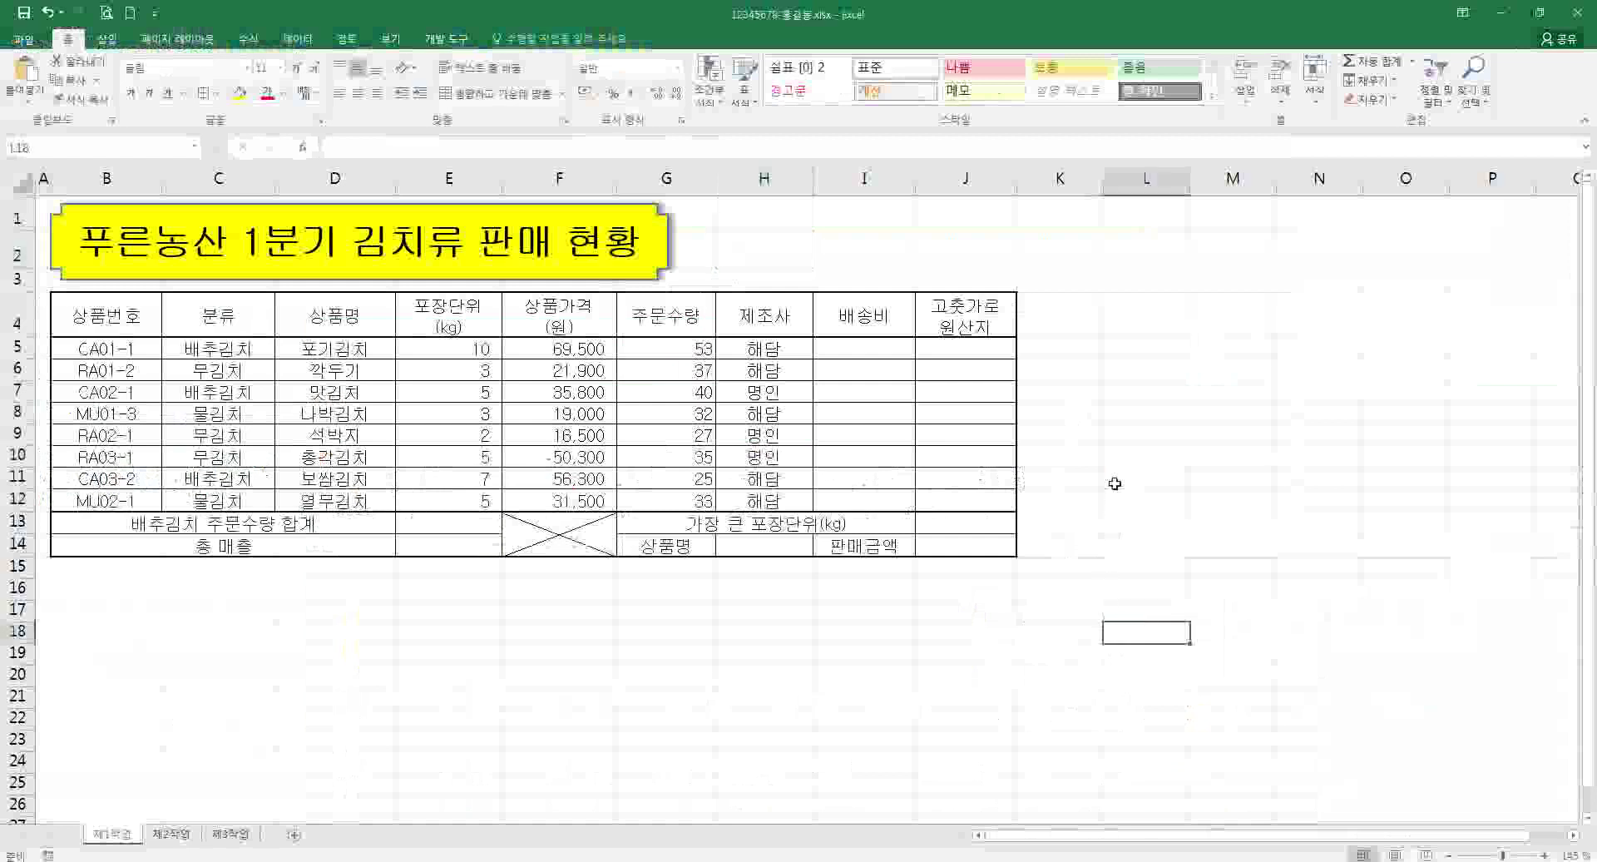
left_click_drag(1115, 353, 1344, 451)
left_click_drag(562, 611, 930, 684)
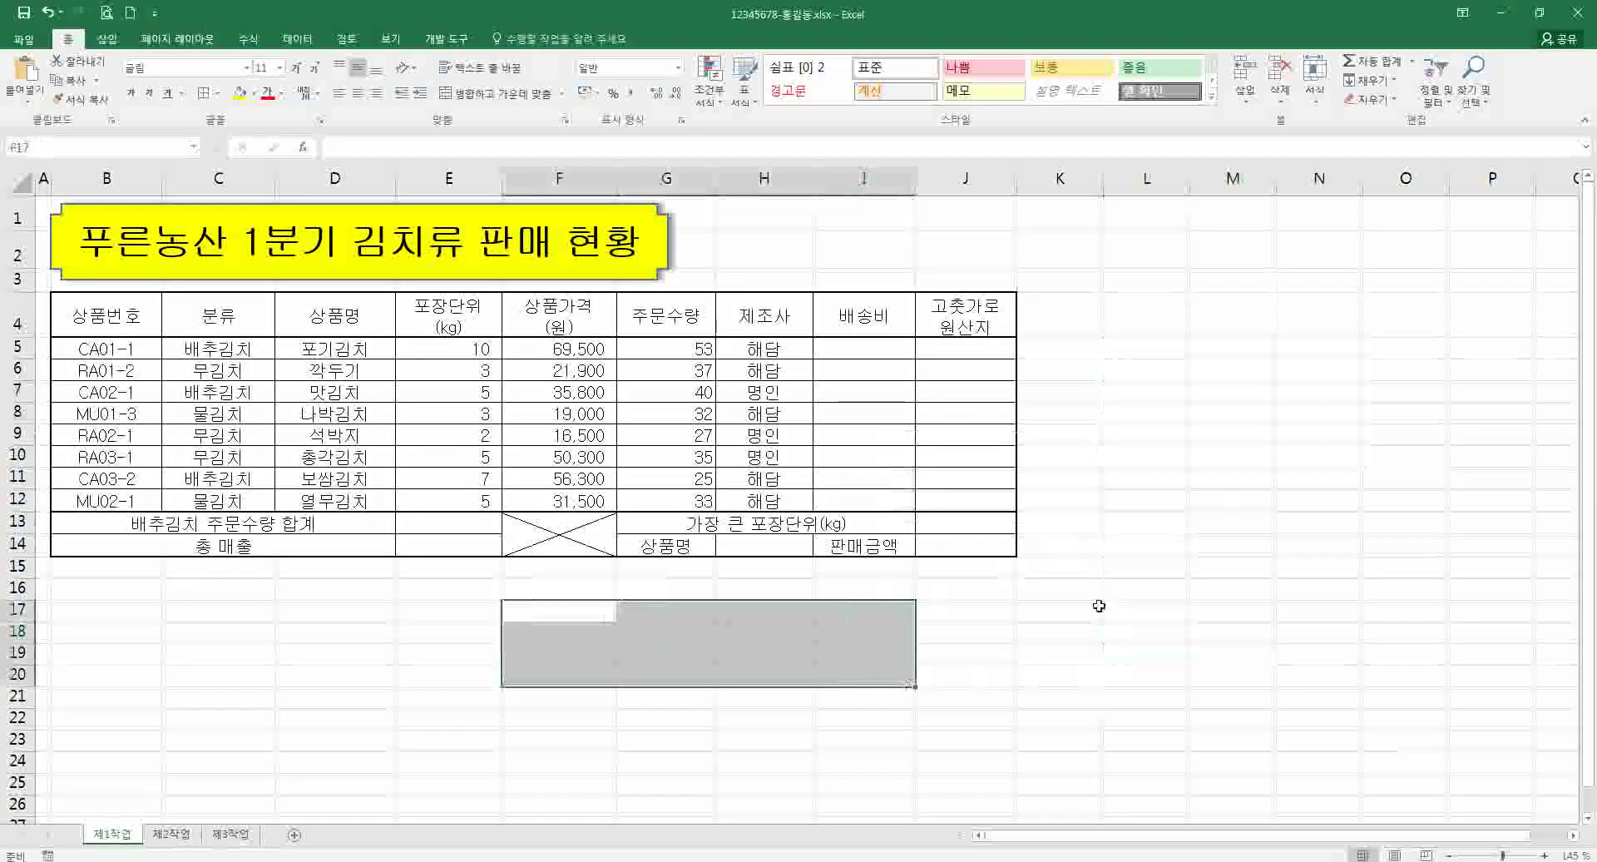
left_click_drag(1112, 609, 1314, 696)
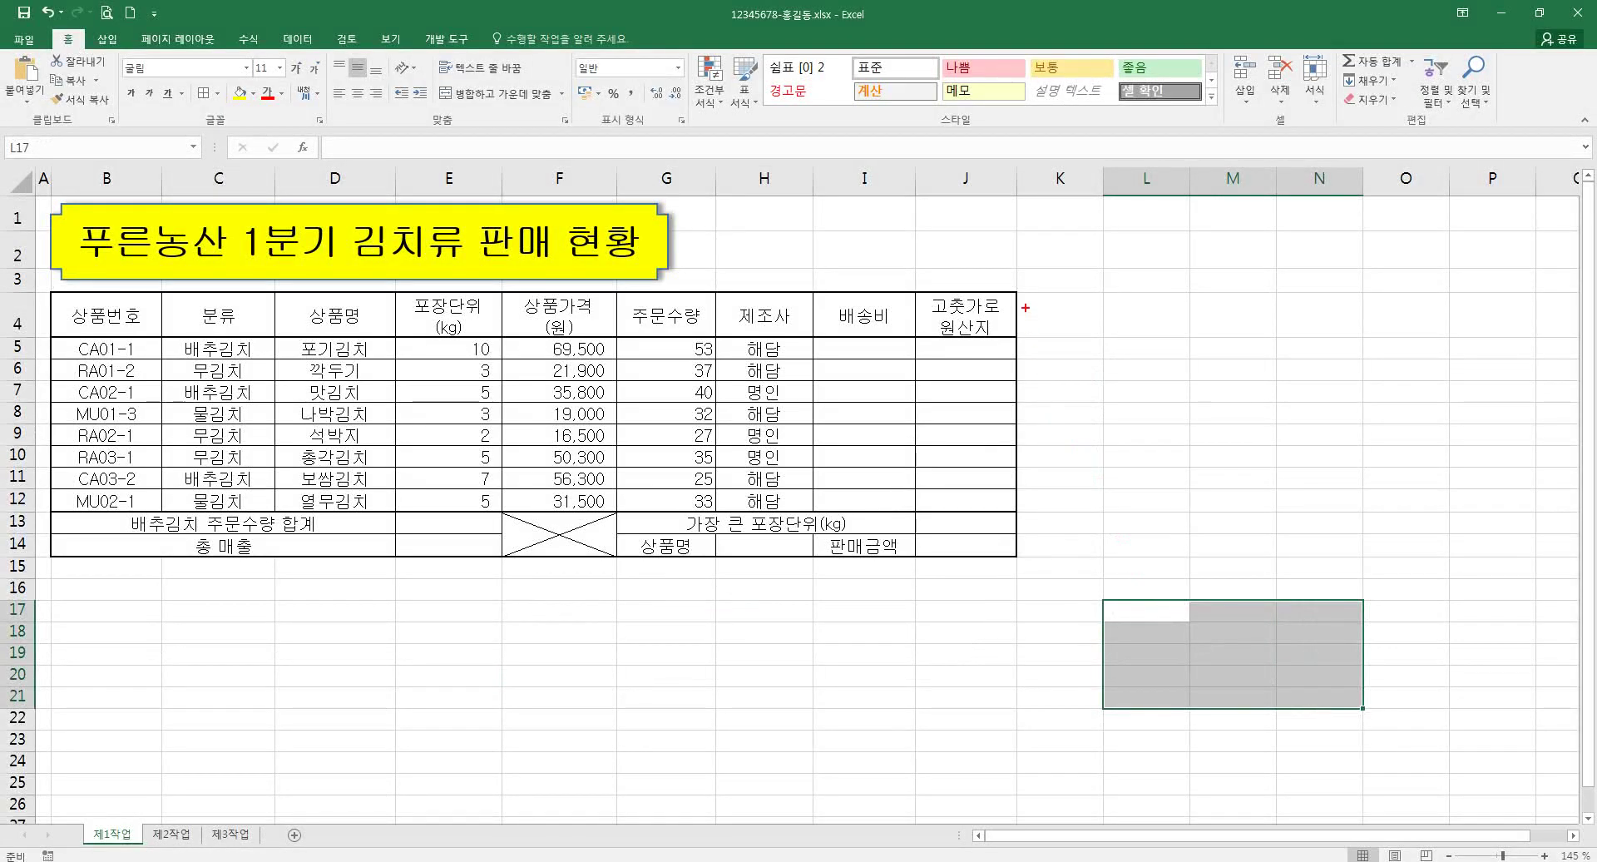
left_click_drag(1025, 308, 1022, 688)
left_click_drag(917, 563, 1245, 555)
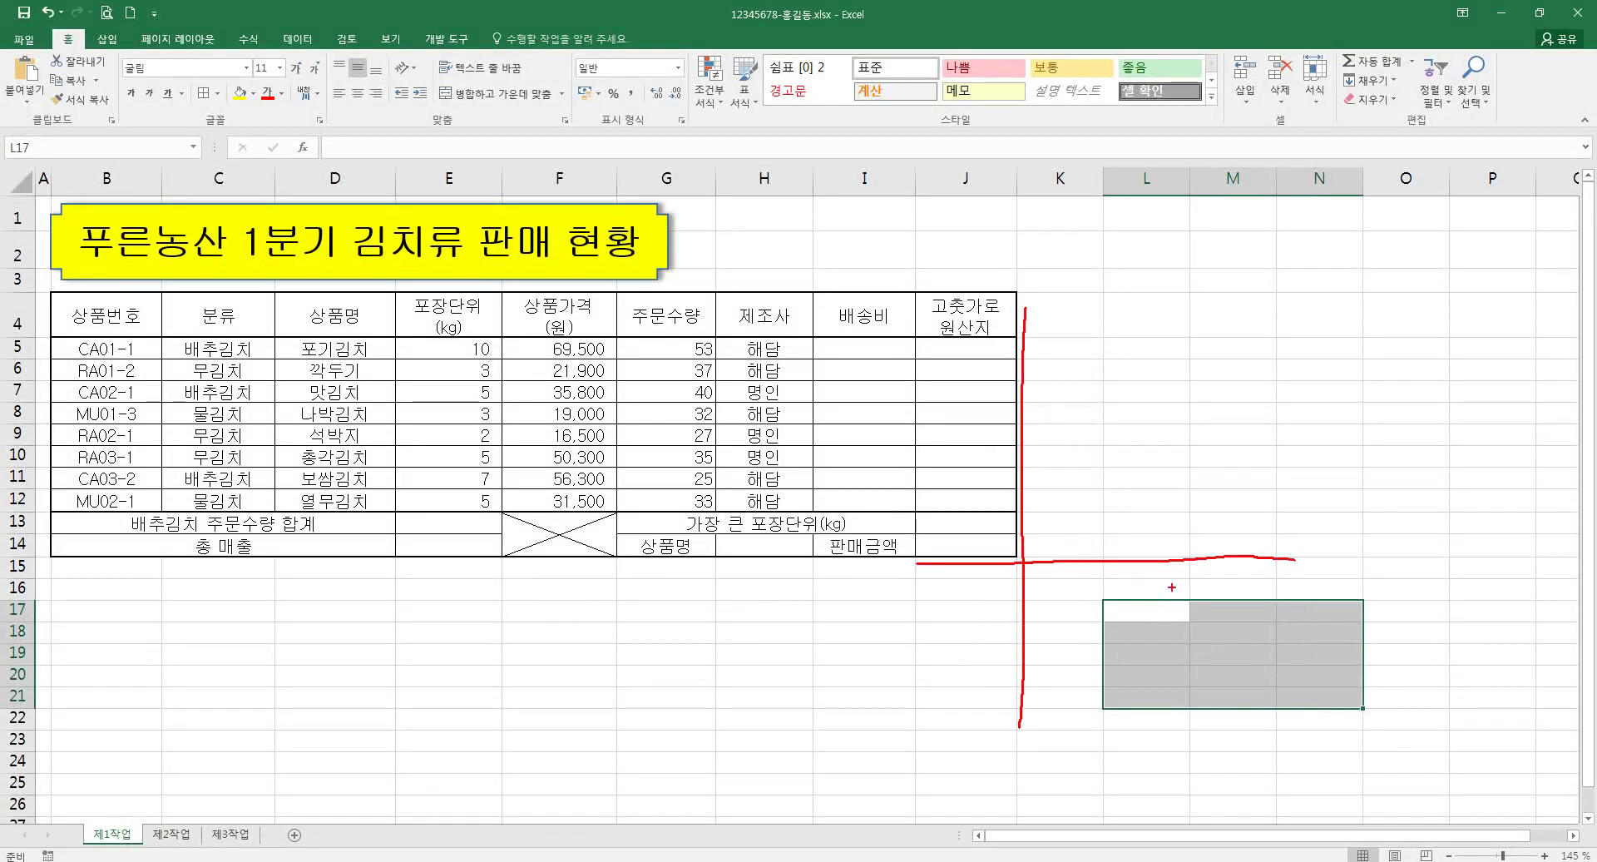
key("Escape")
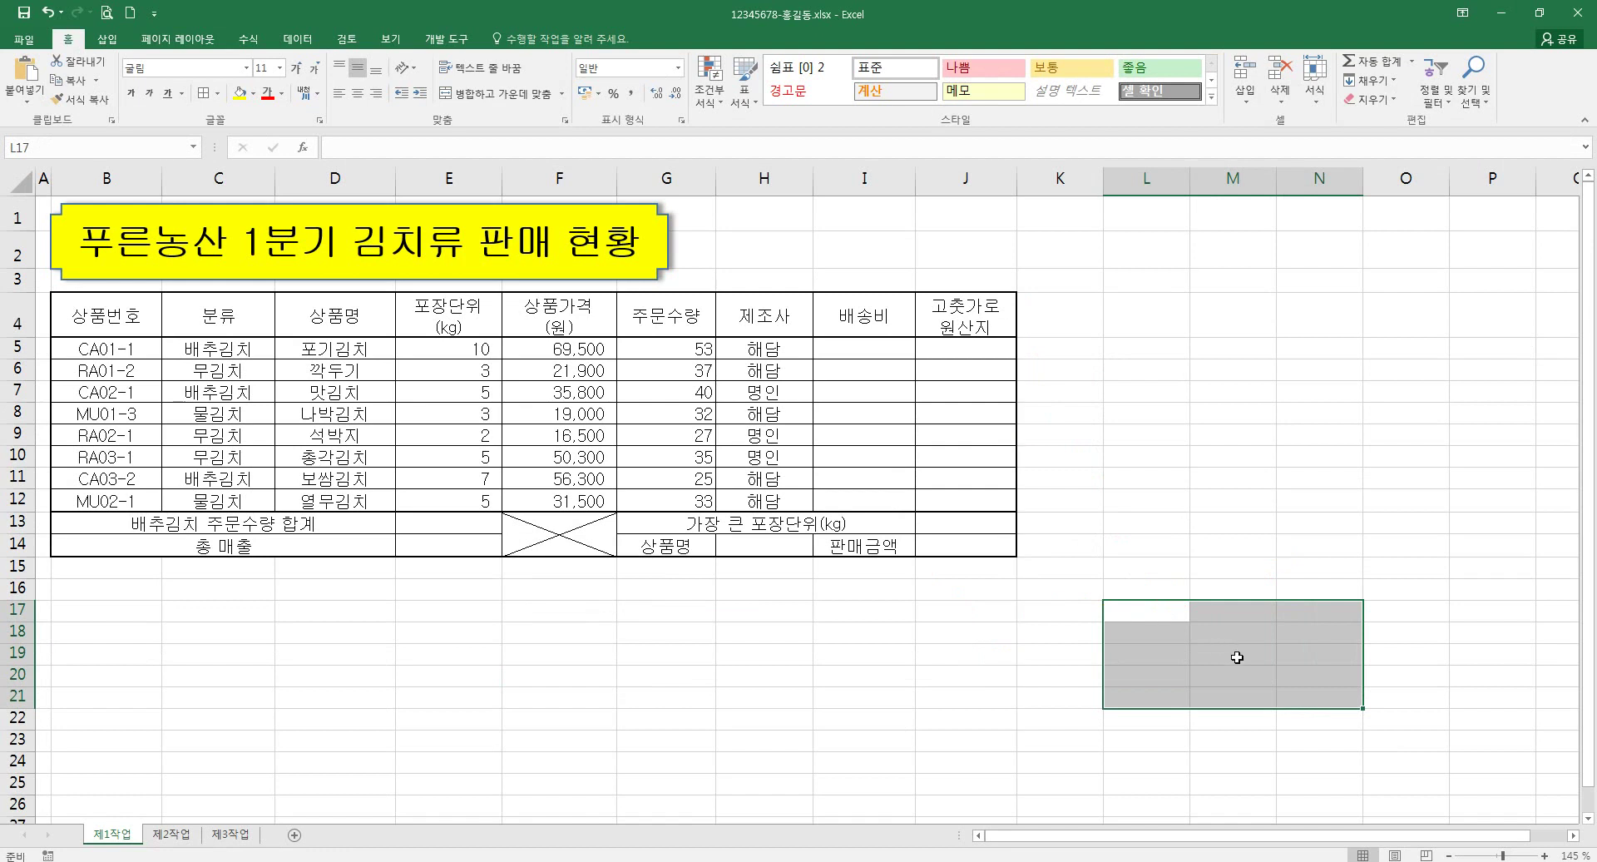
left_click(1219, 656)
left_click(1131, 634)
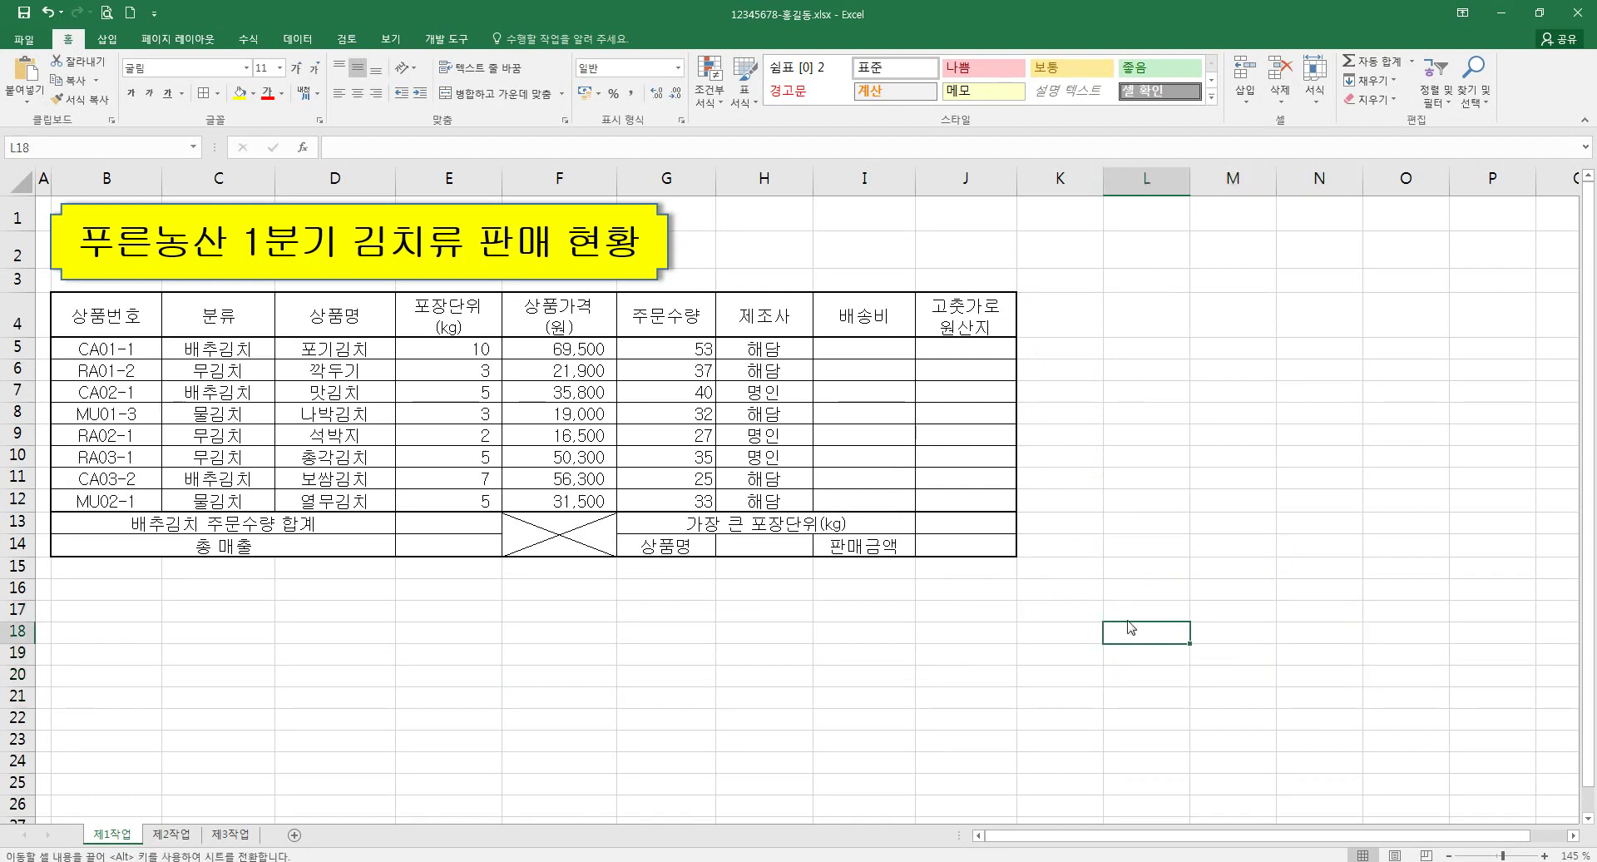
- Merge and center cells L17:L20 and enter the approval label 결재 with one character per line
left_click(1124, 611)
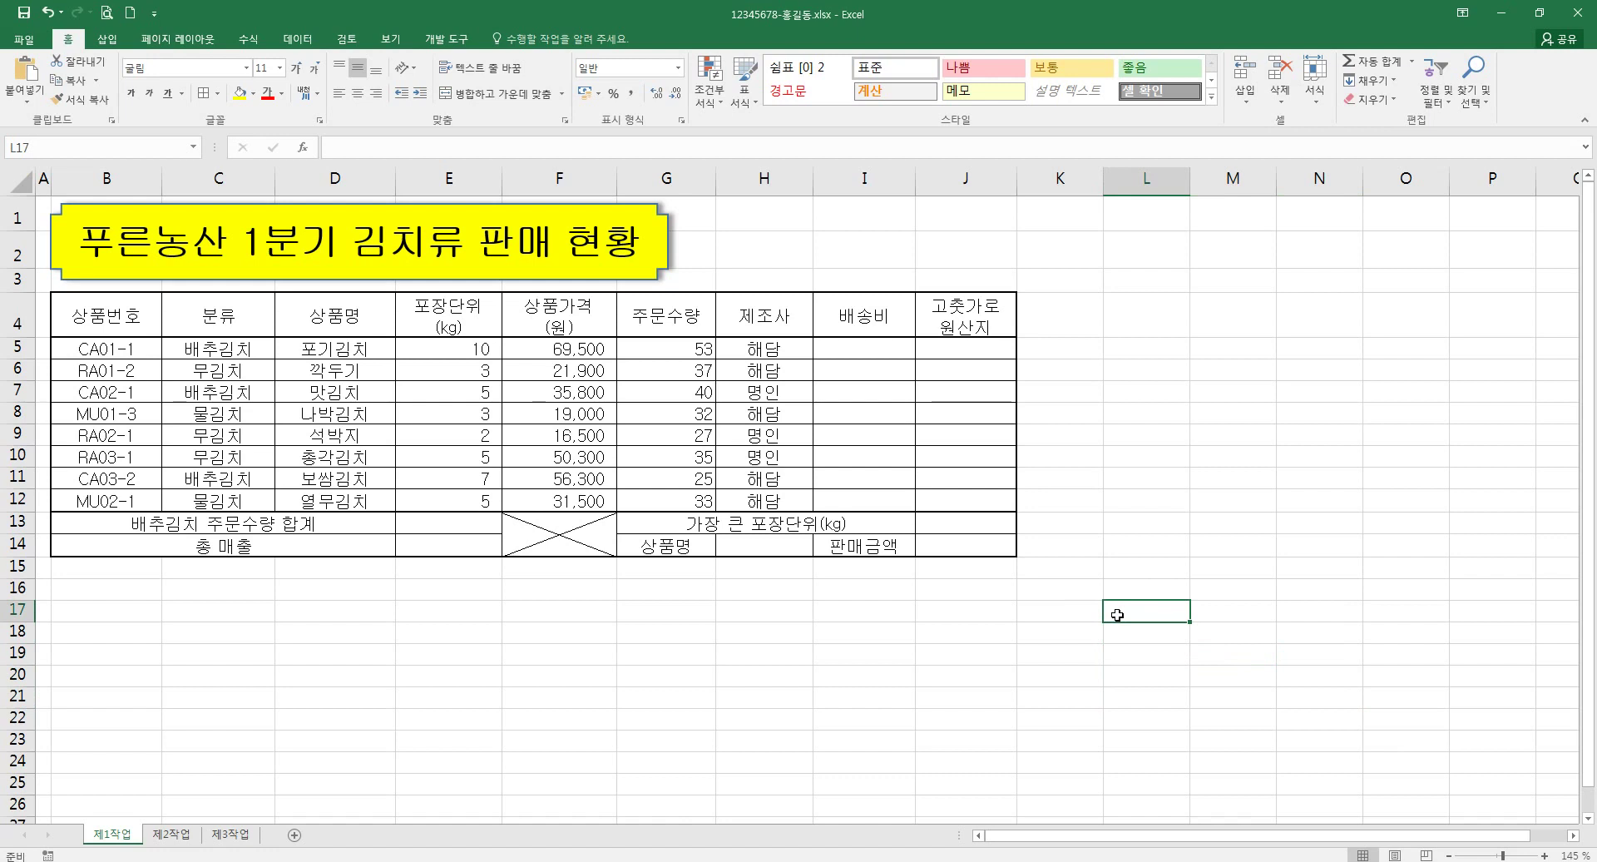
left_click_drag(1117, 615, 1121, 684)
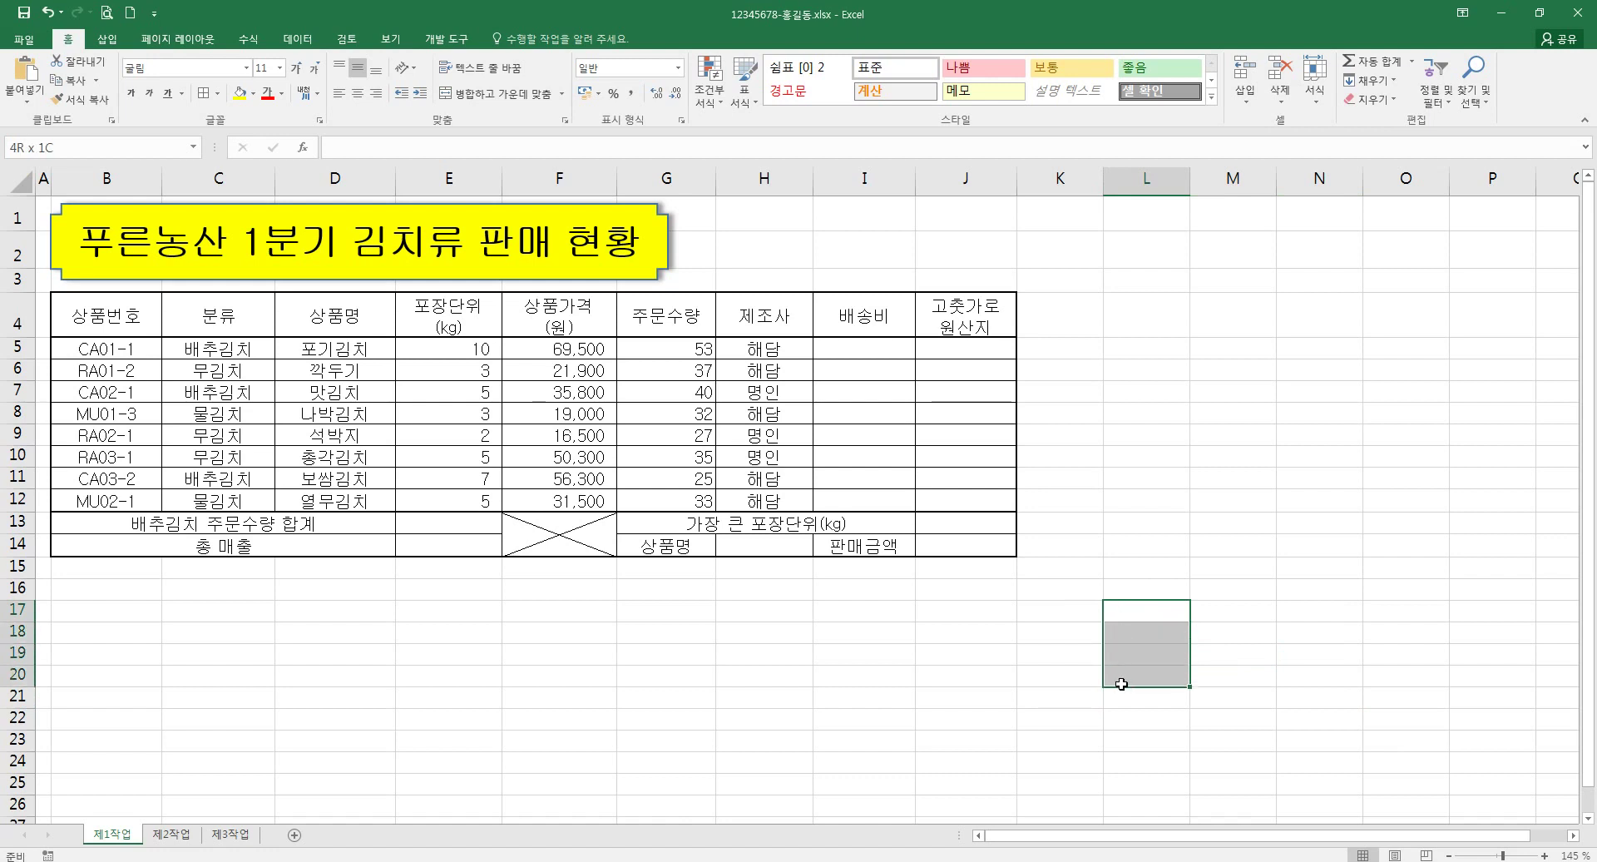
left_click_drag(1130, 611, 1130, 675)
left_click(497, 93)
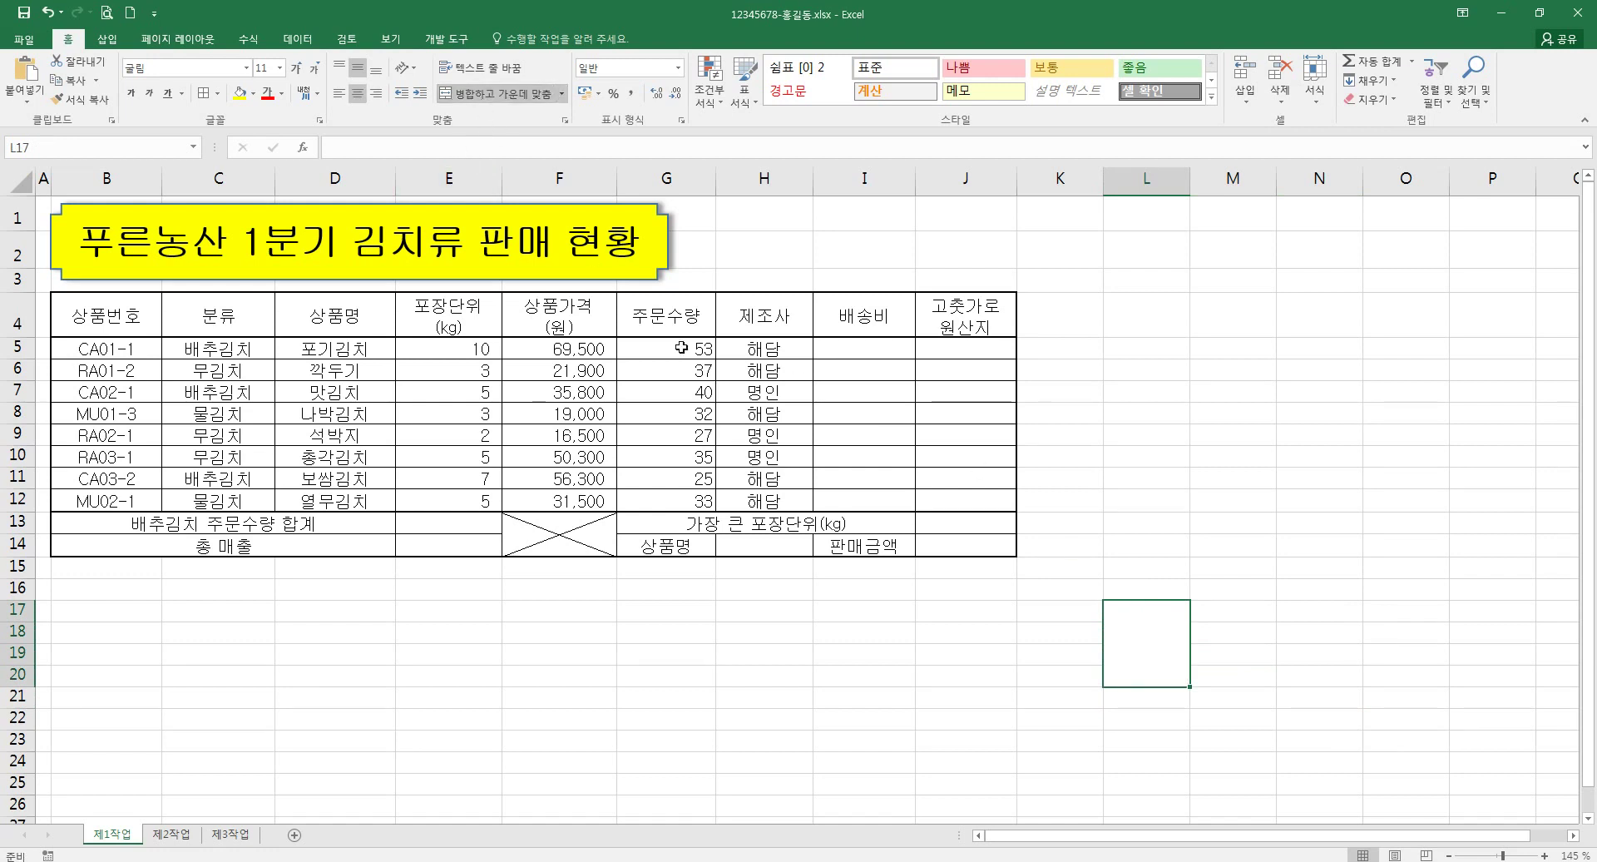
type("결")
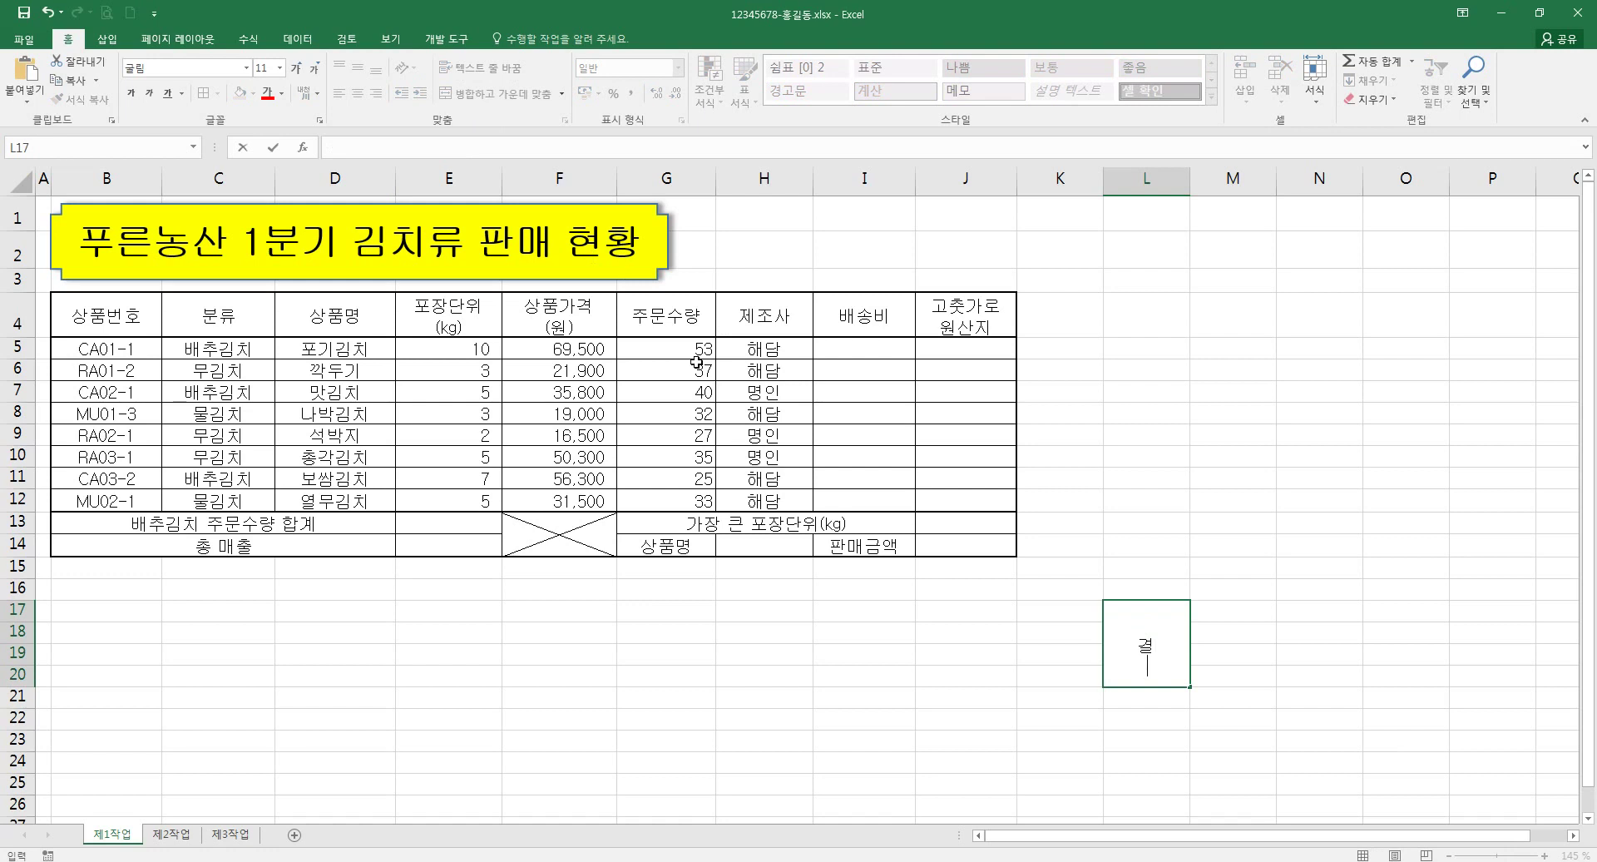
key("alt+Return")
type("재")
key("Return")
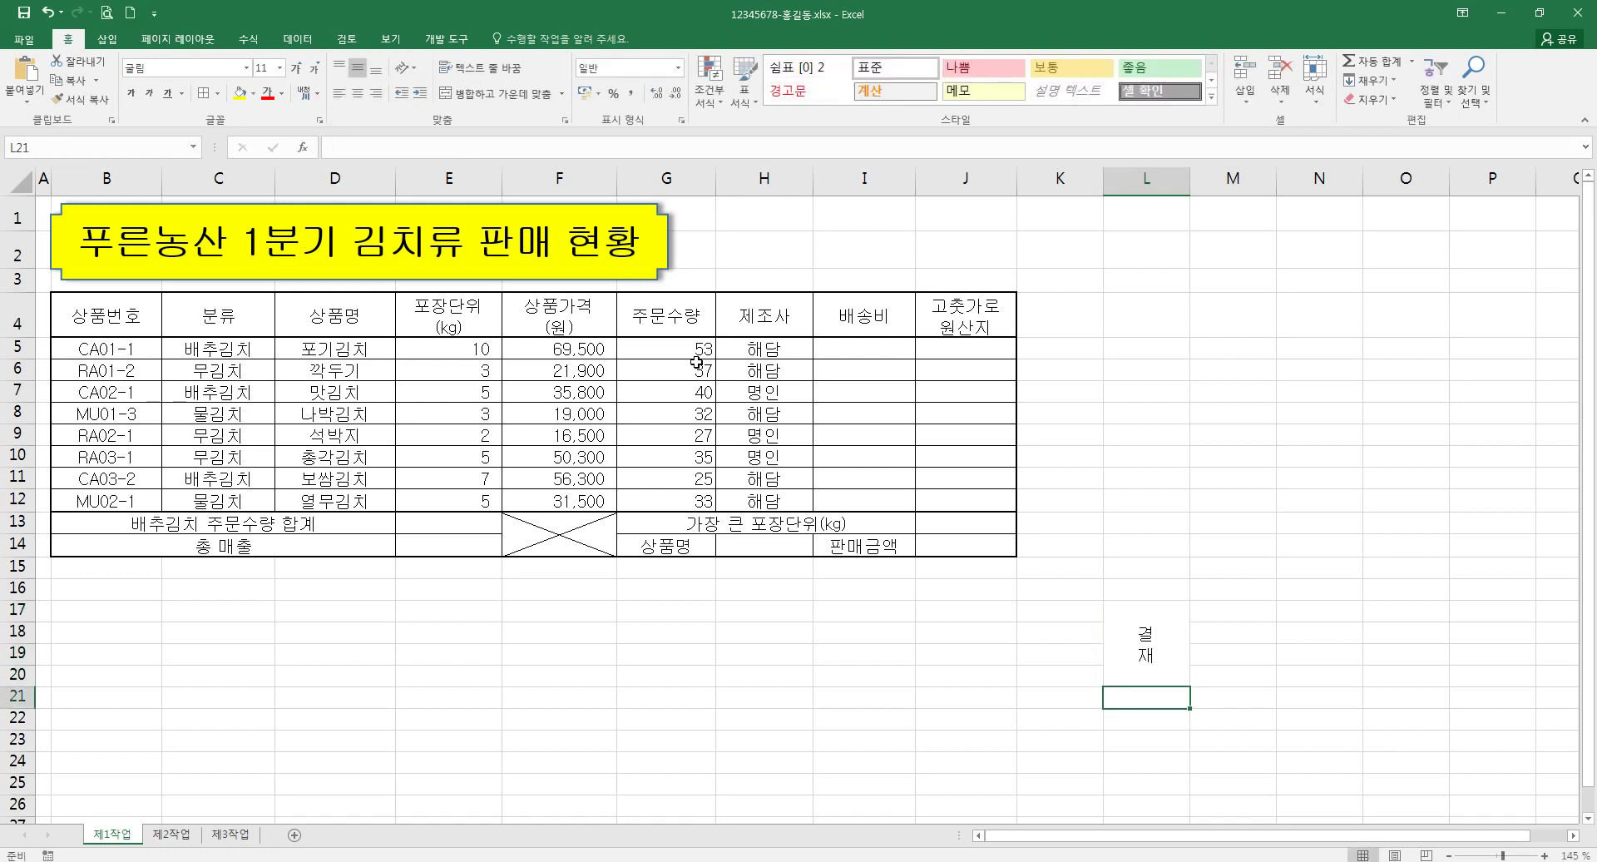
- Check the approval box layout in the exam PDF, return to the workbook, and merge and center cells M18:M20
left_click(1119, 626)
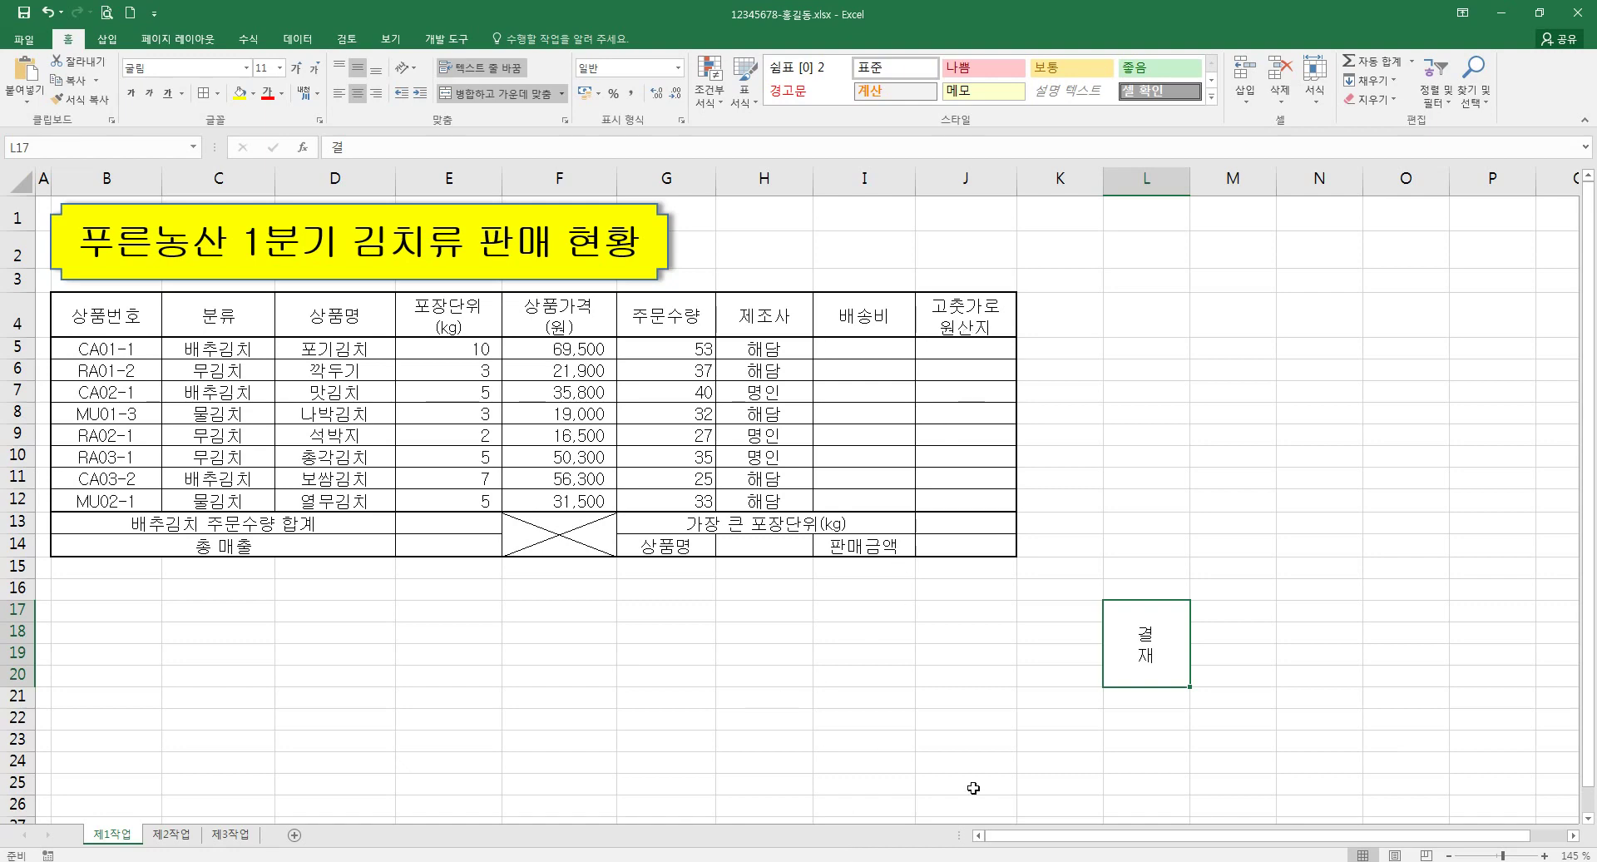
key("alt+Tab")
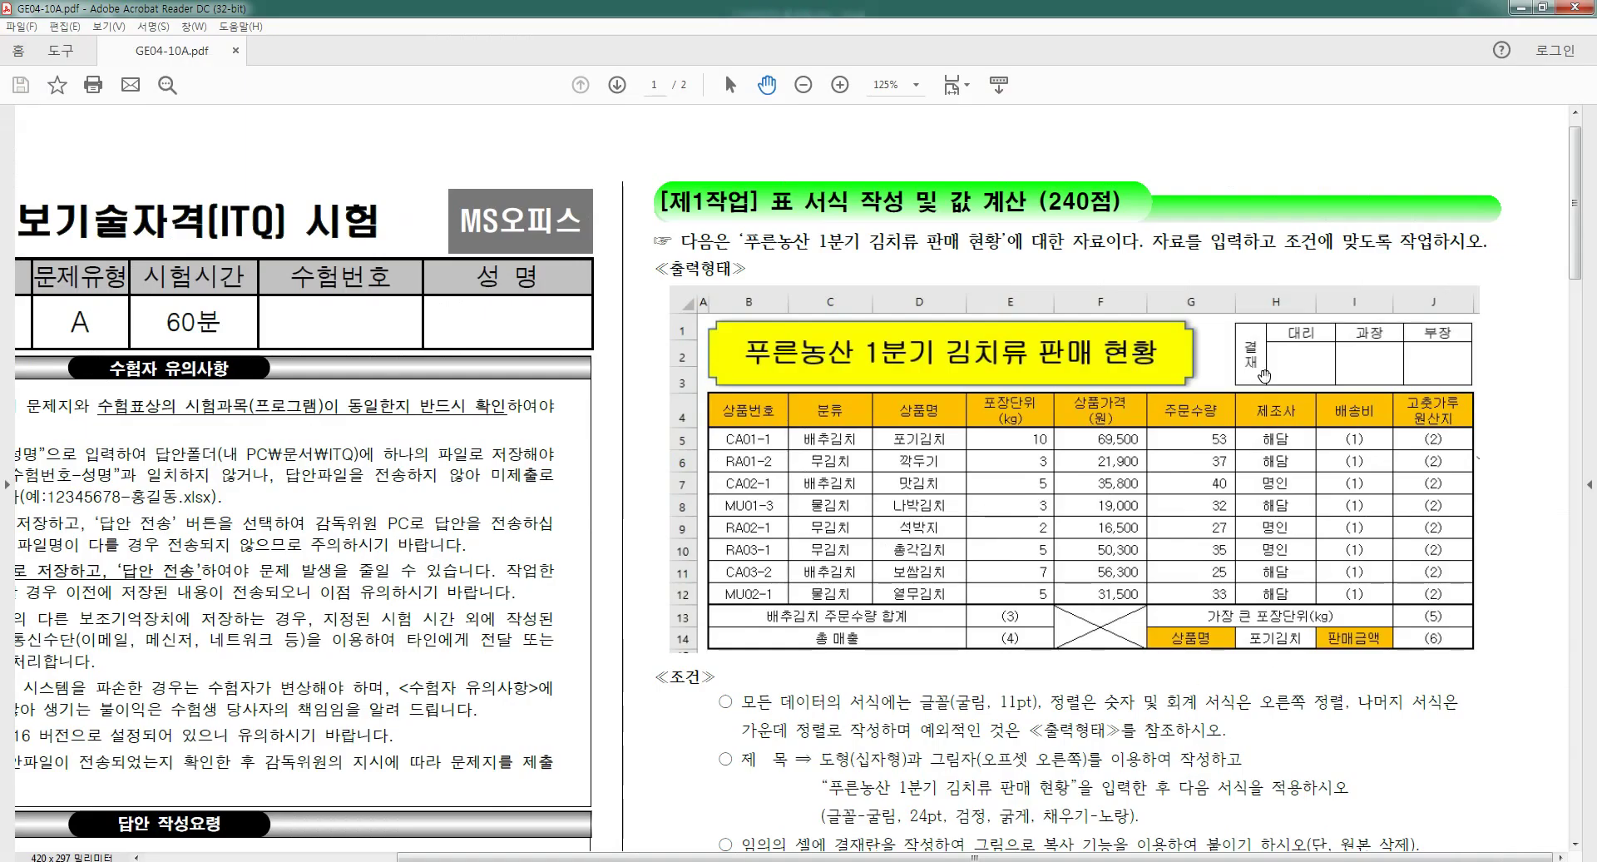
key("alt+Tab")
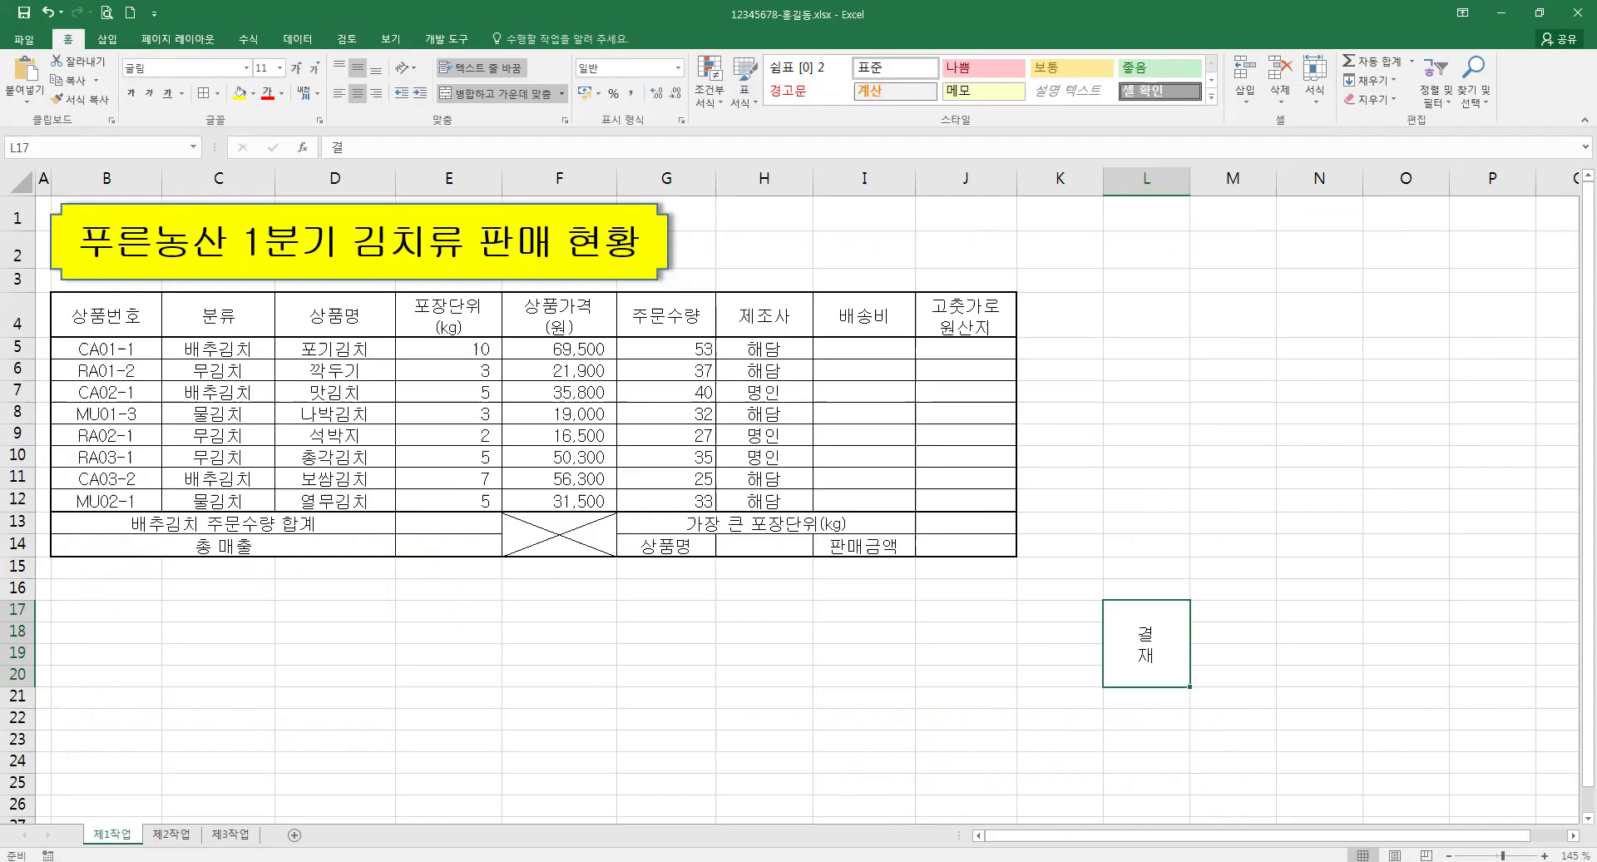
left_click_drag(1210, 639, 1219, 678)
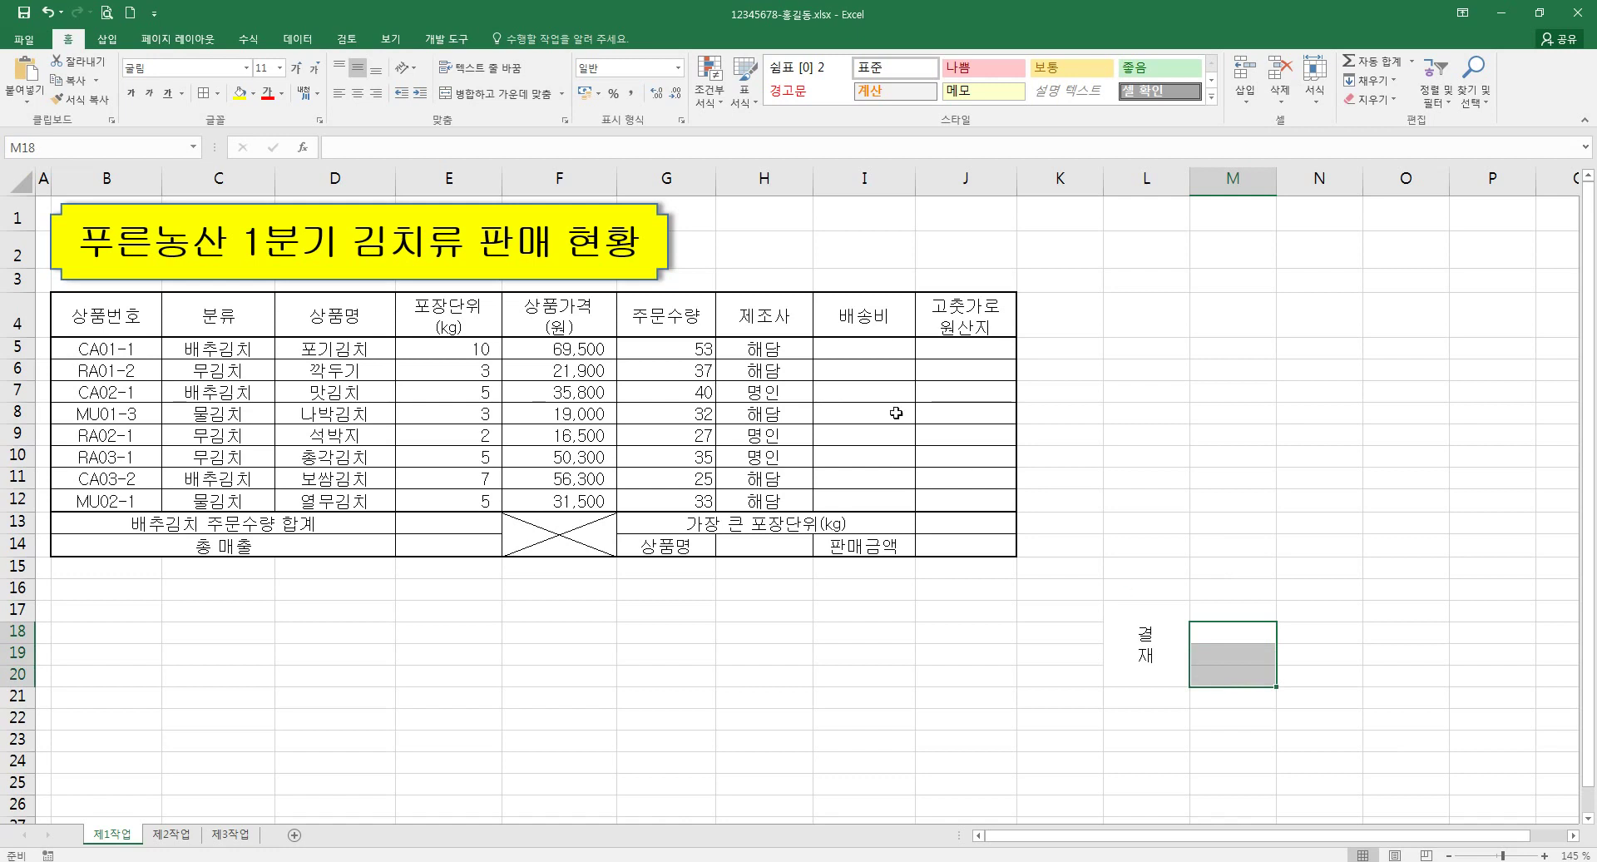
left_click(469, 93)
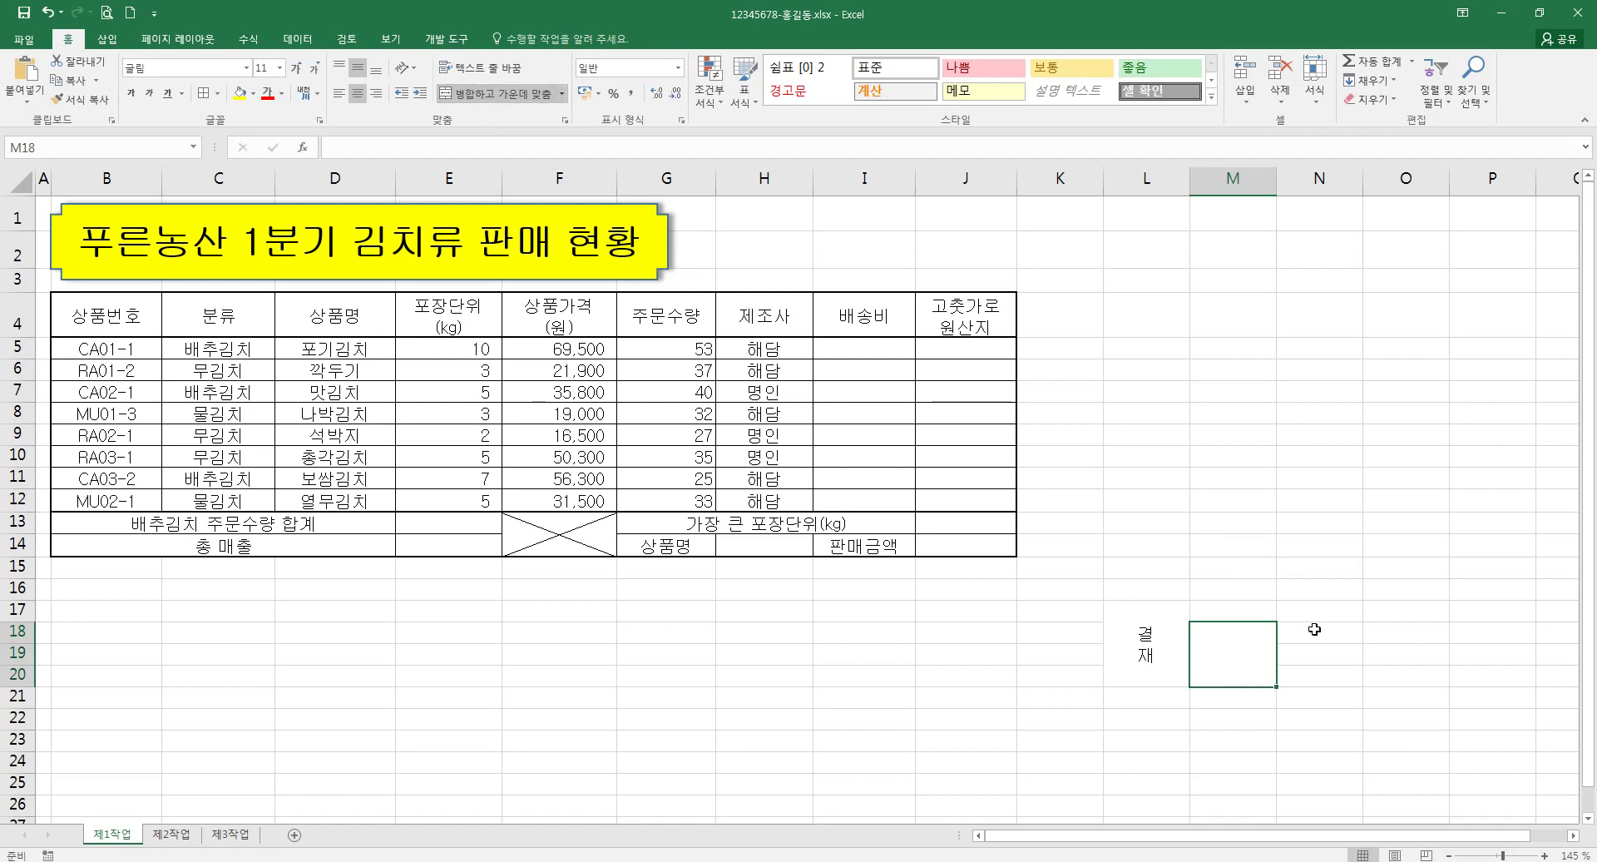
- Merge and center cells N18:N20, and undo that merge
left_click_drag(1314, 629, 1314, 673)
left_click(520, 93)
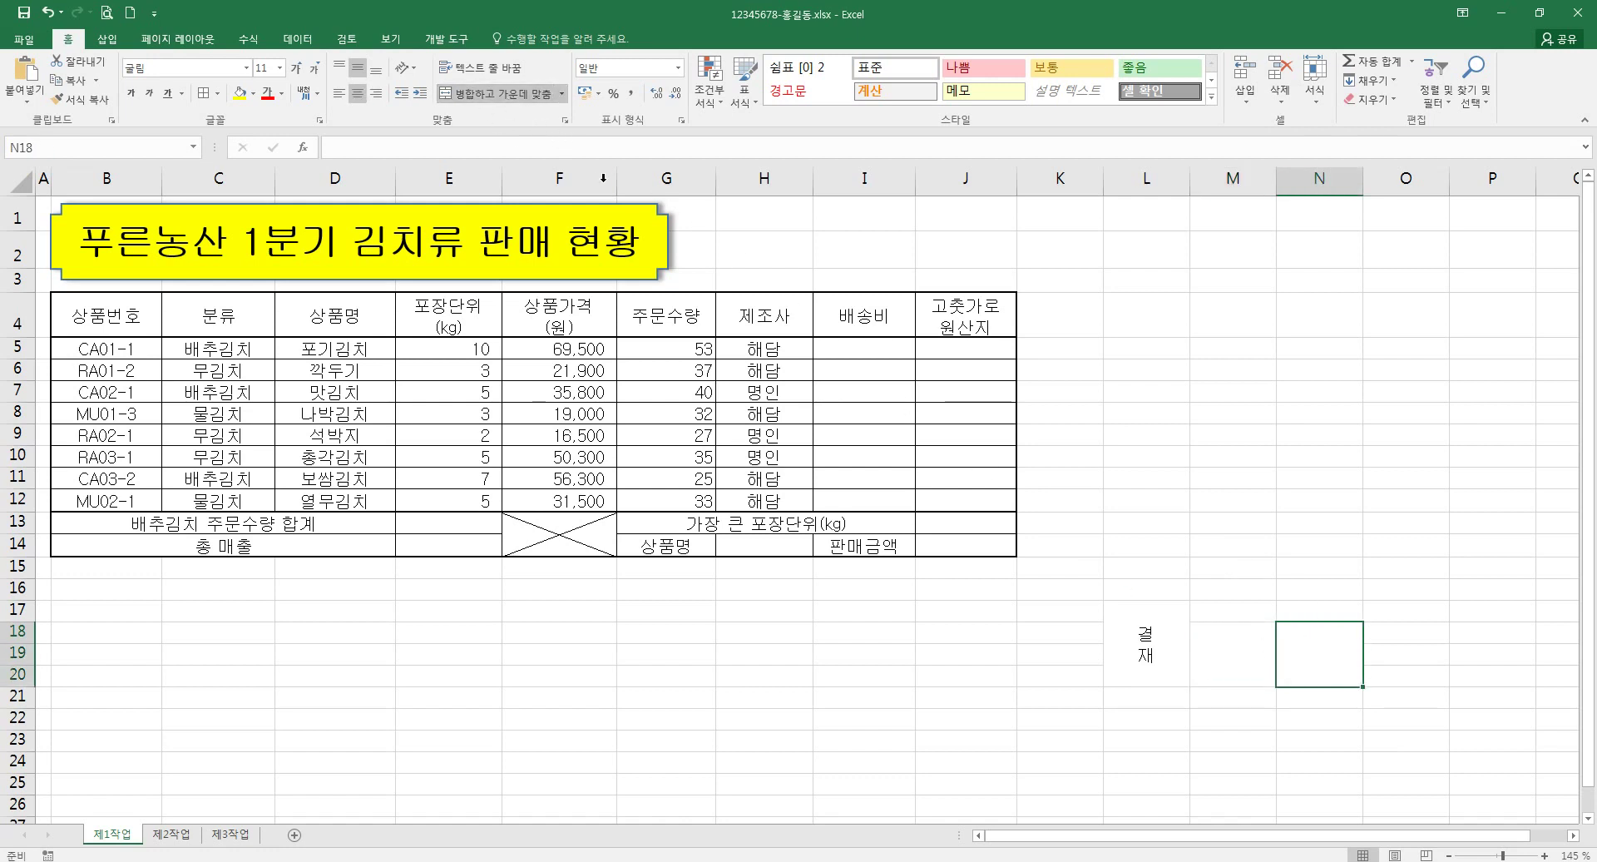
left_click(1247, 646)
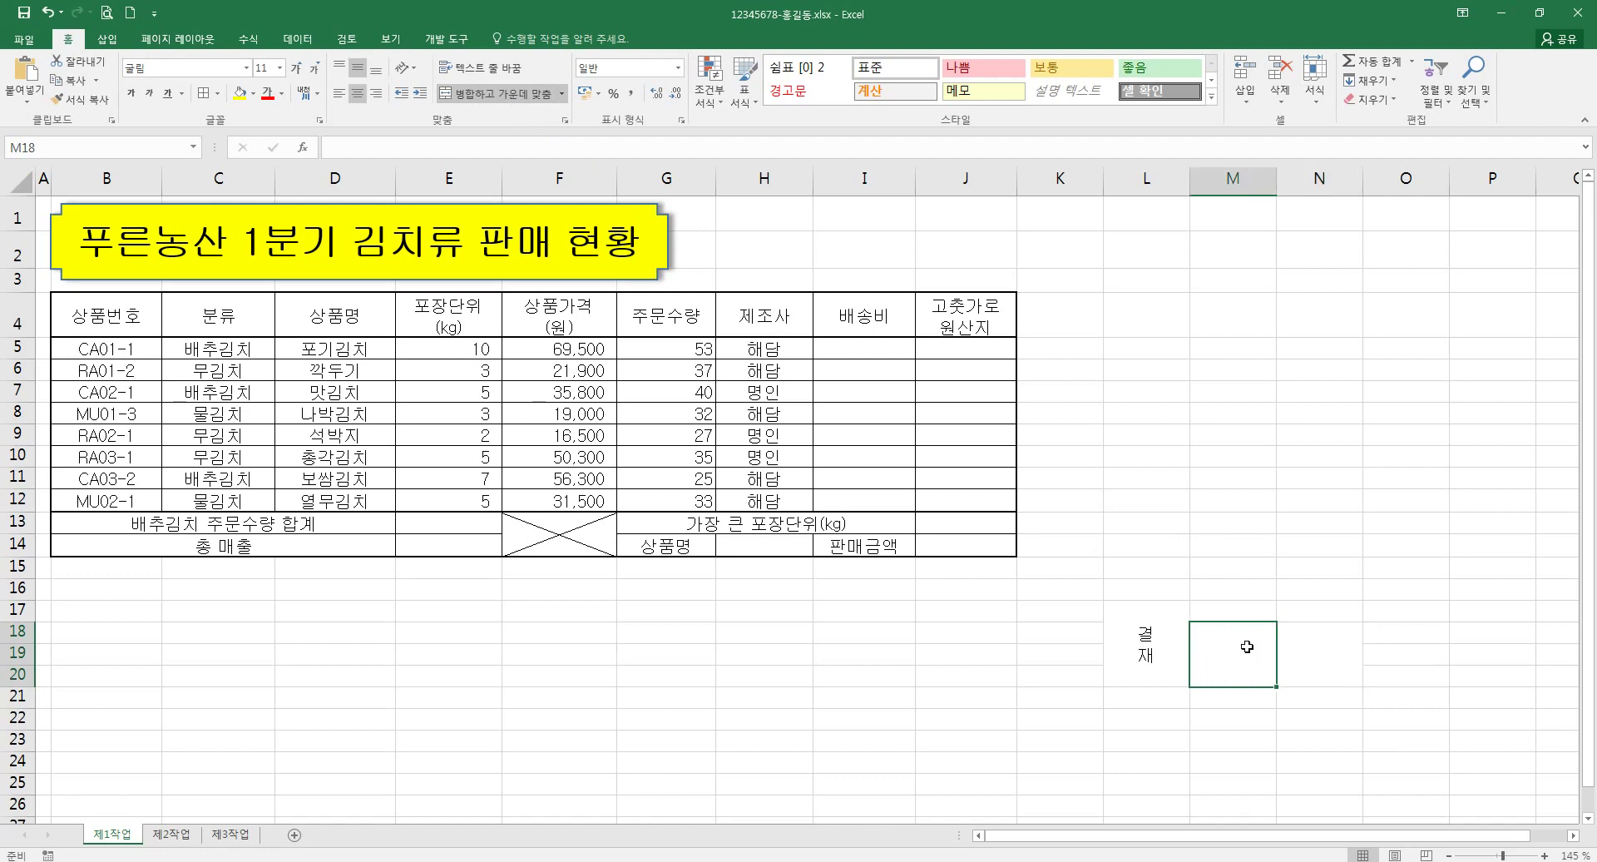
key("ctrl+z")
- Copy the merged signature cell M18 and paste it into N18:O18 to form the other two signature cells
left_click(1246, 646)
key("ctrl+c")
left_click(1361, 645)
left_click(1408, 628, "ctrl")
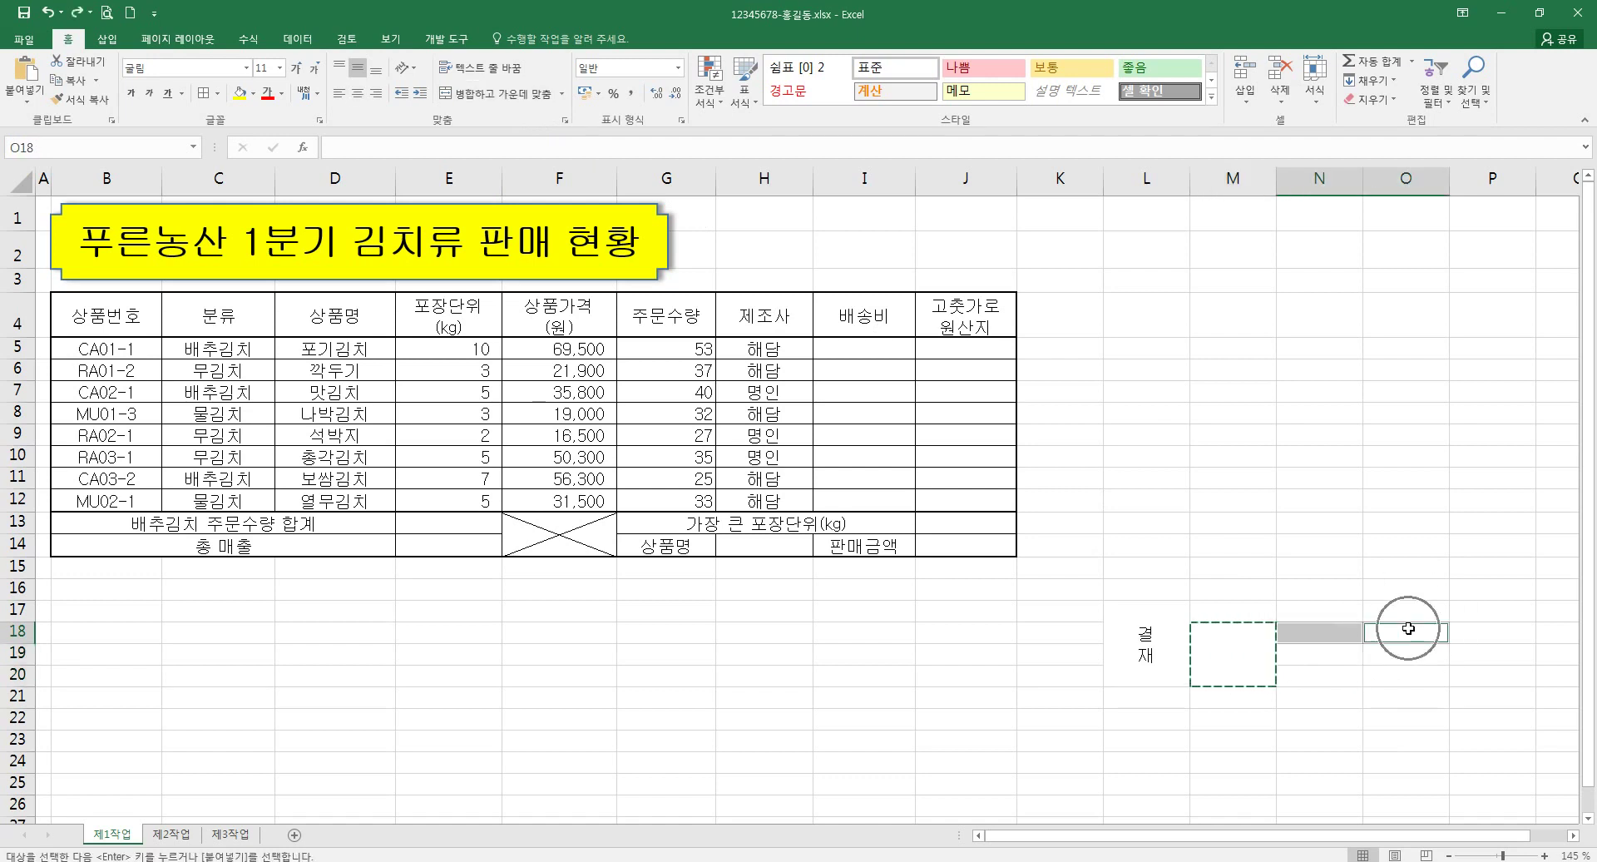
key("Return")
left_click(1389, 724)
left_click(1328, 678)
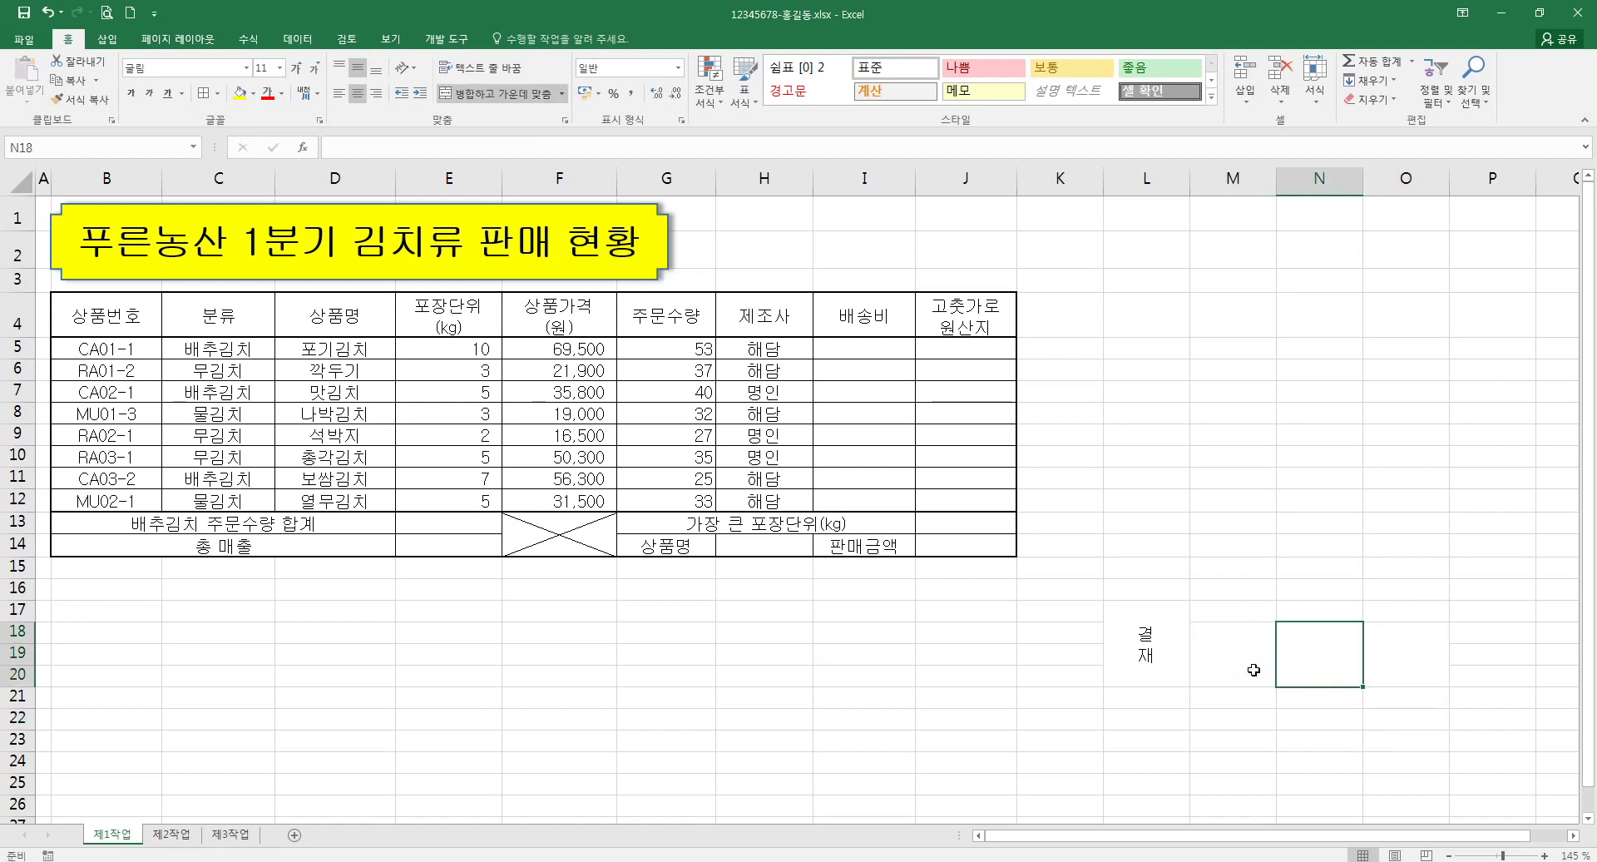
left_click(1241, 662)
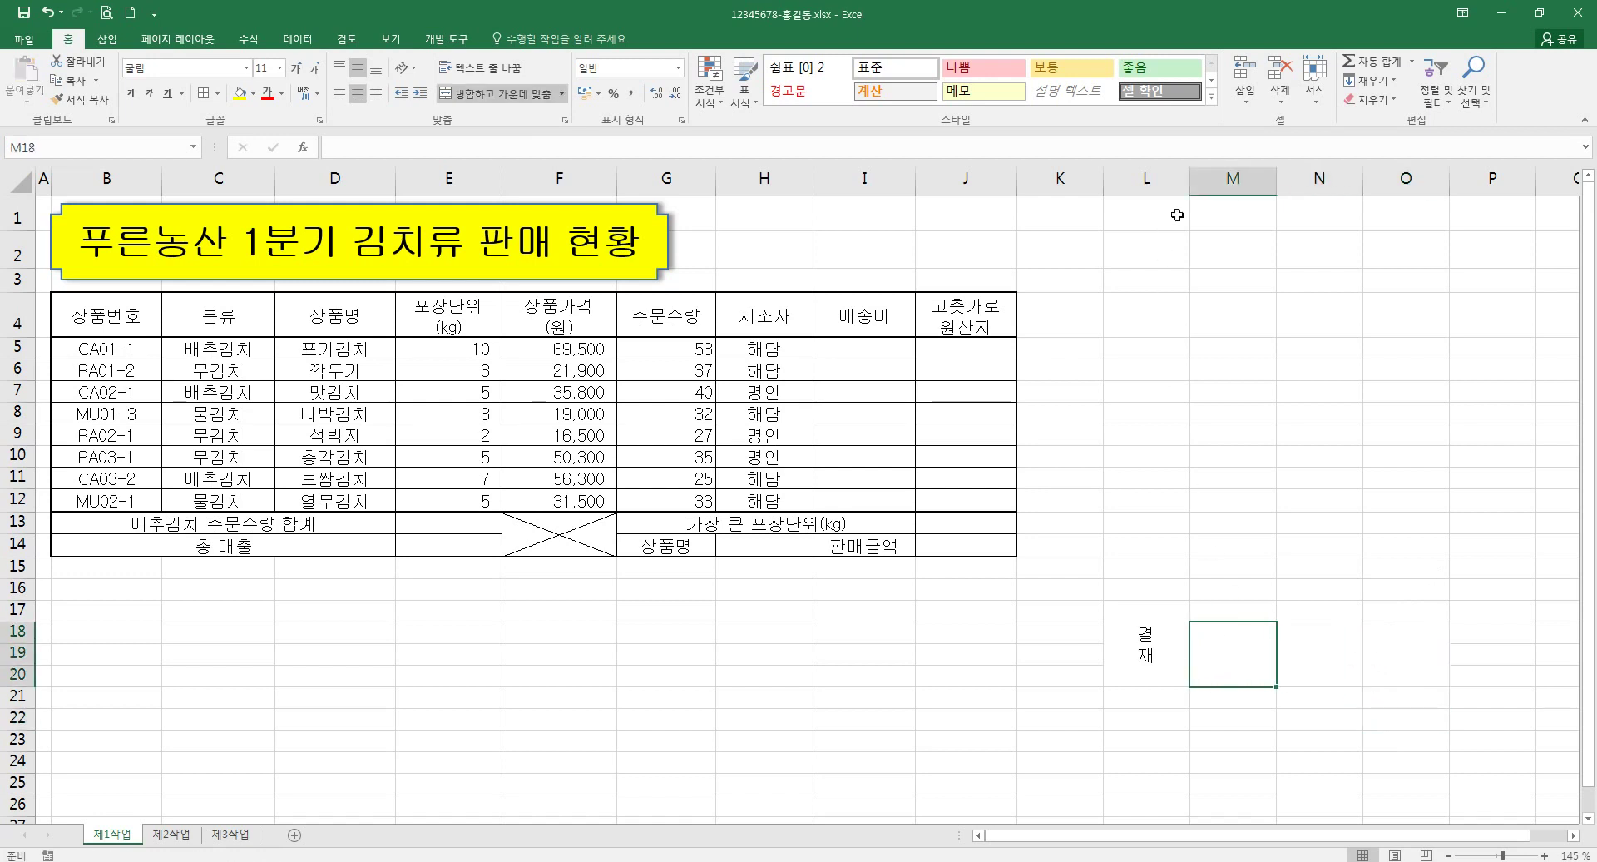
- Enter the position titles 대리, 과장 and 부장 in cells M17, N17 and O17, following the exam PDF sample
left_click(1238, 608)
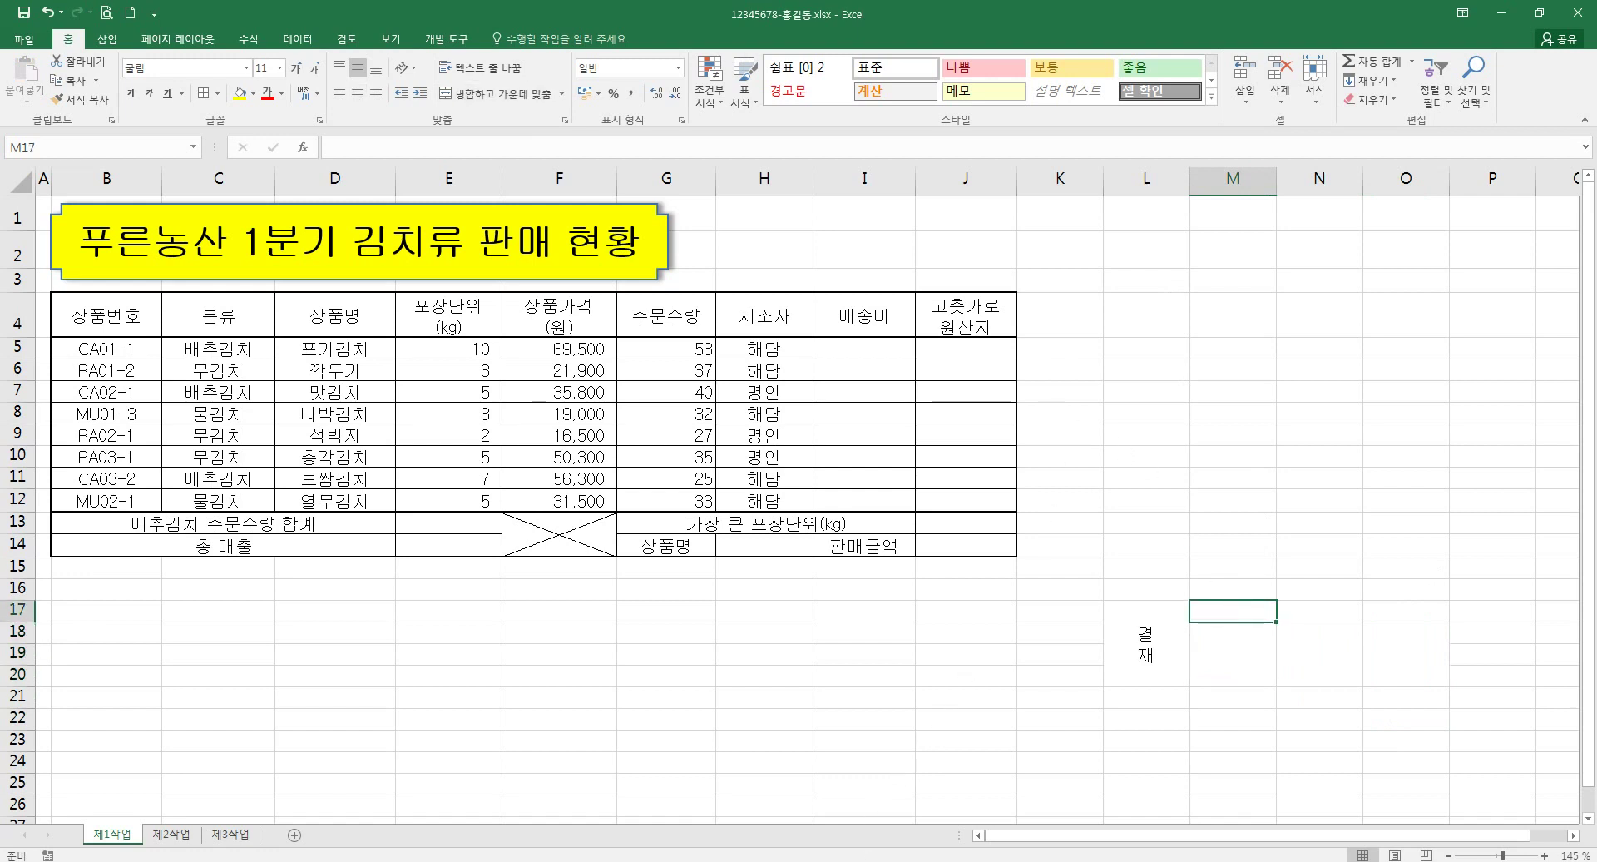
key("alt+Tab")
key("alt+Tab")
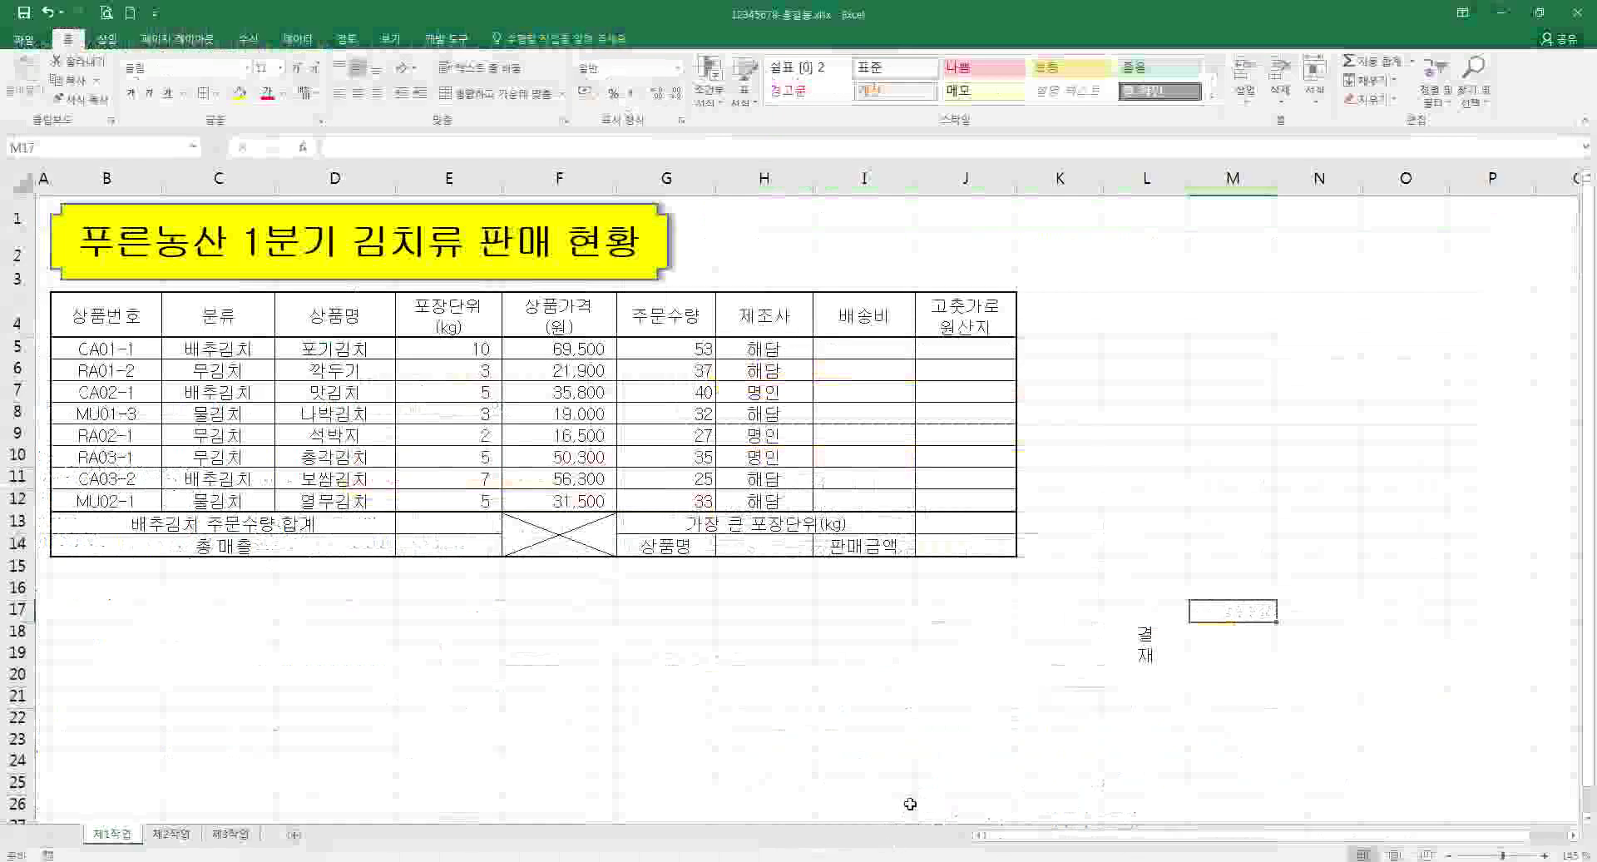
type("대리")
key("Tab")
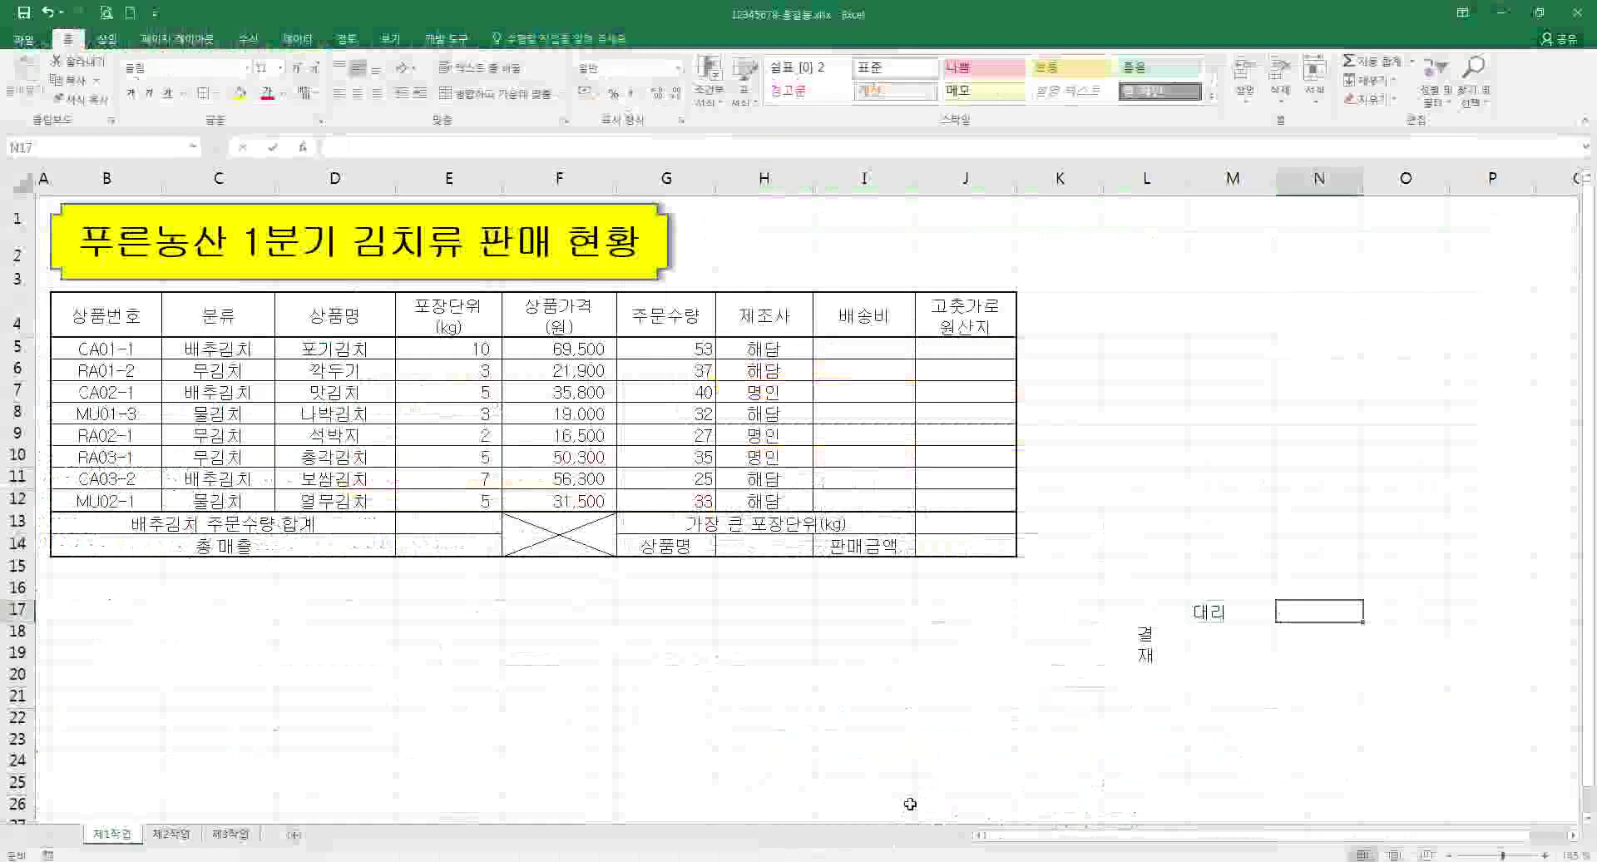
type("과장")
key("Tab")
type("부장")
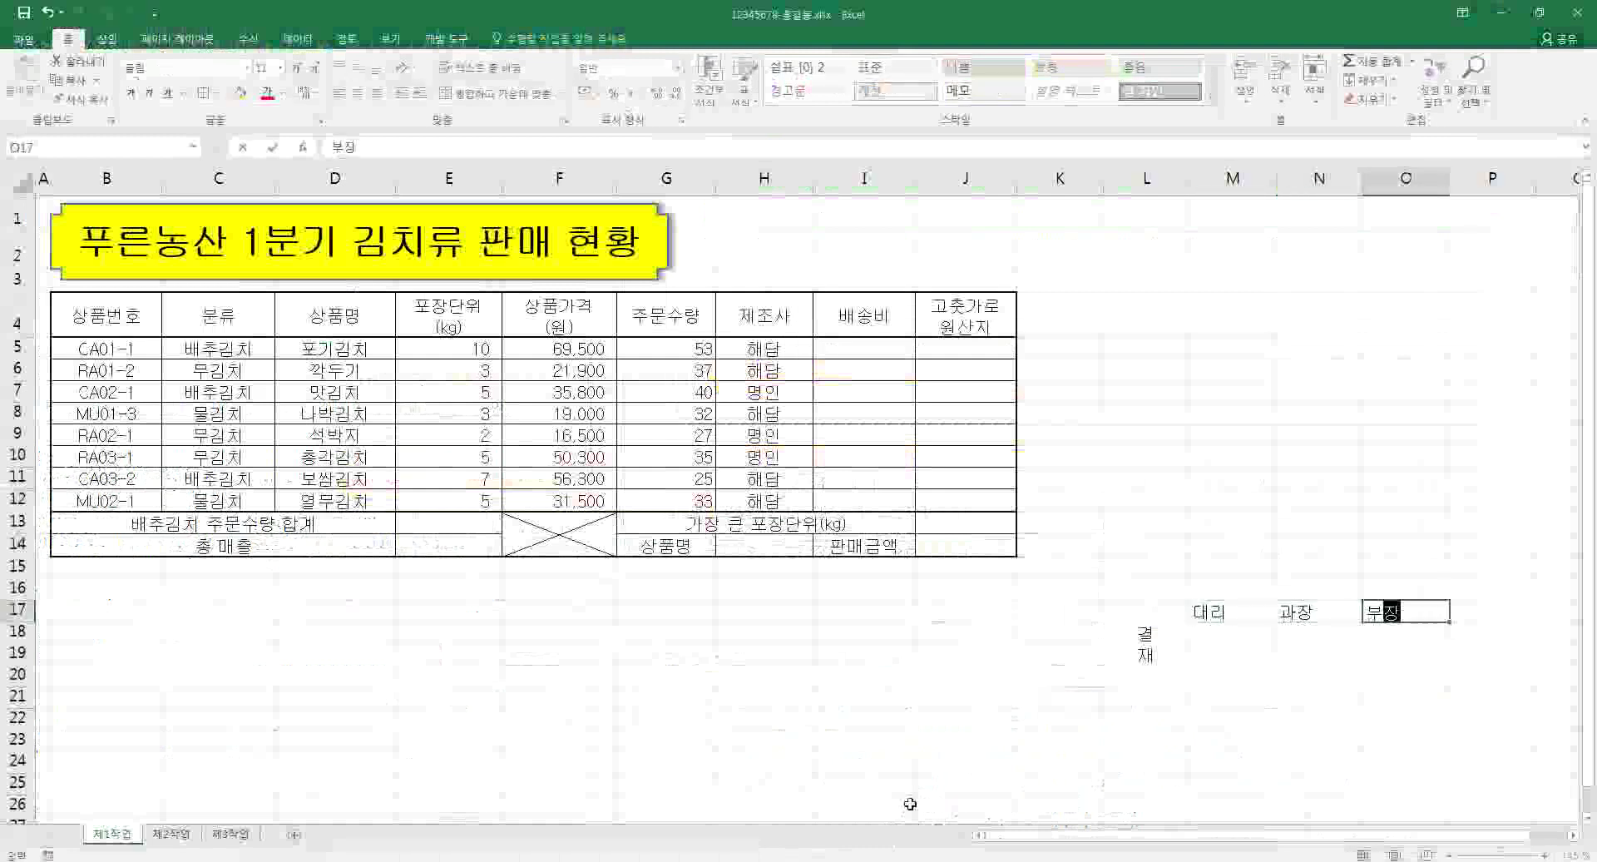
left_click(1146, 545)
- Center the titles in M17:O17 and apply all borders to the approval box L17:O20
left_click_drag(1223, 611, 1405, 611)
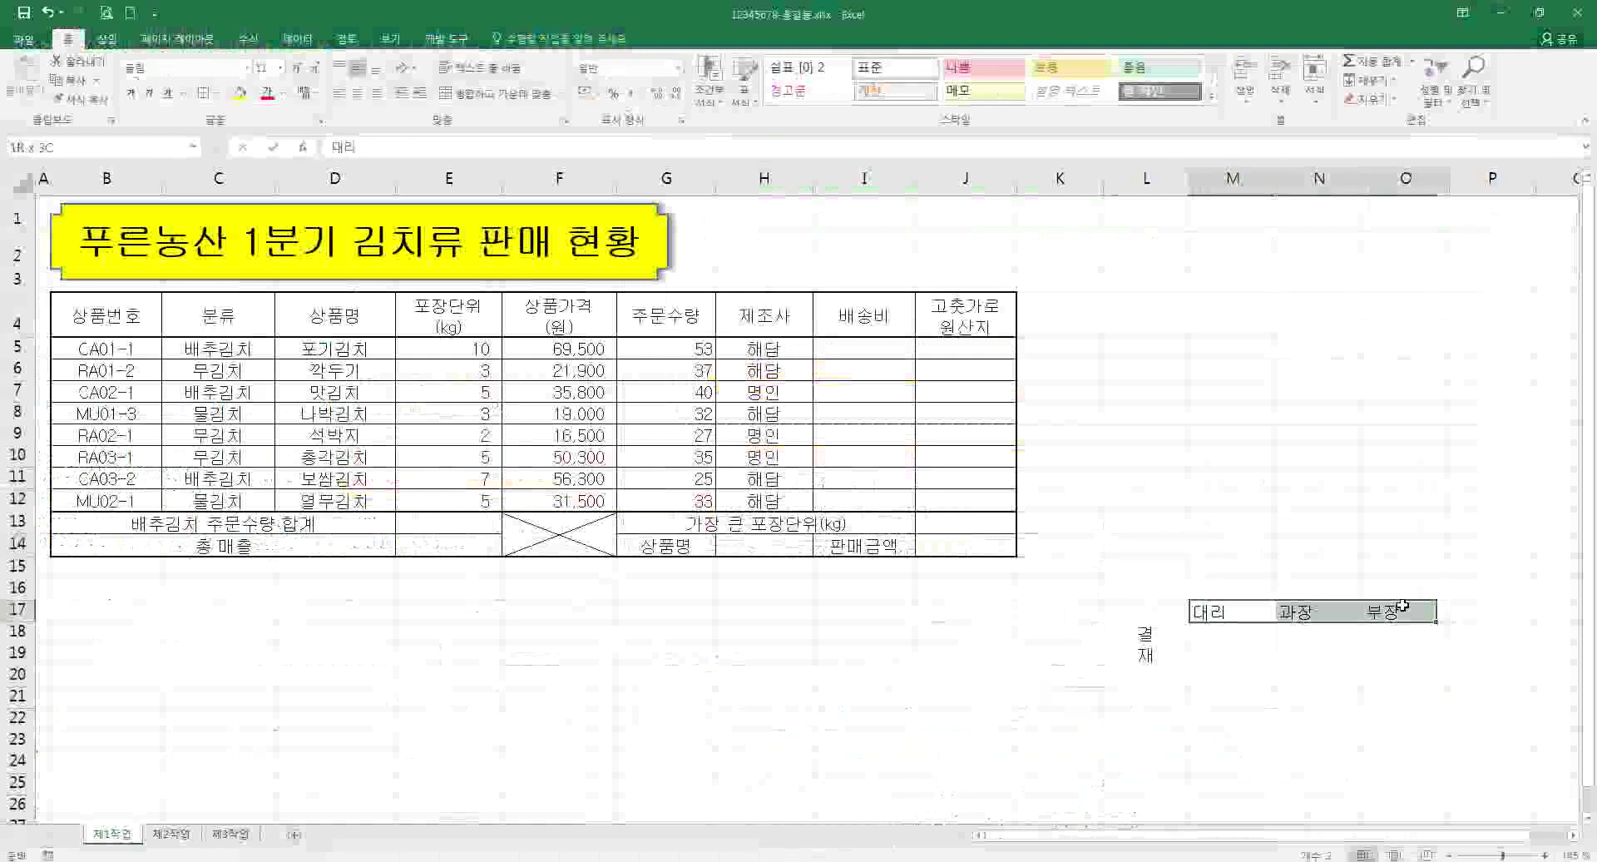
left_click(358, 94)
left_click_drag(1146, 636, 1405, 657)
left_click(215, 92)
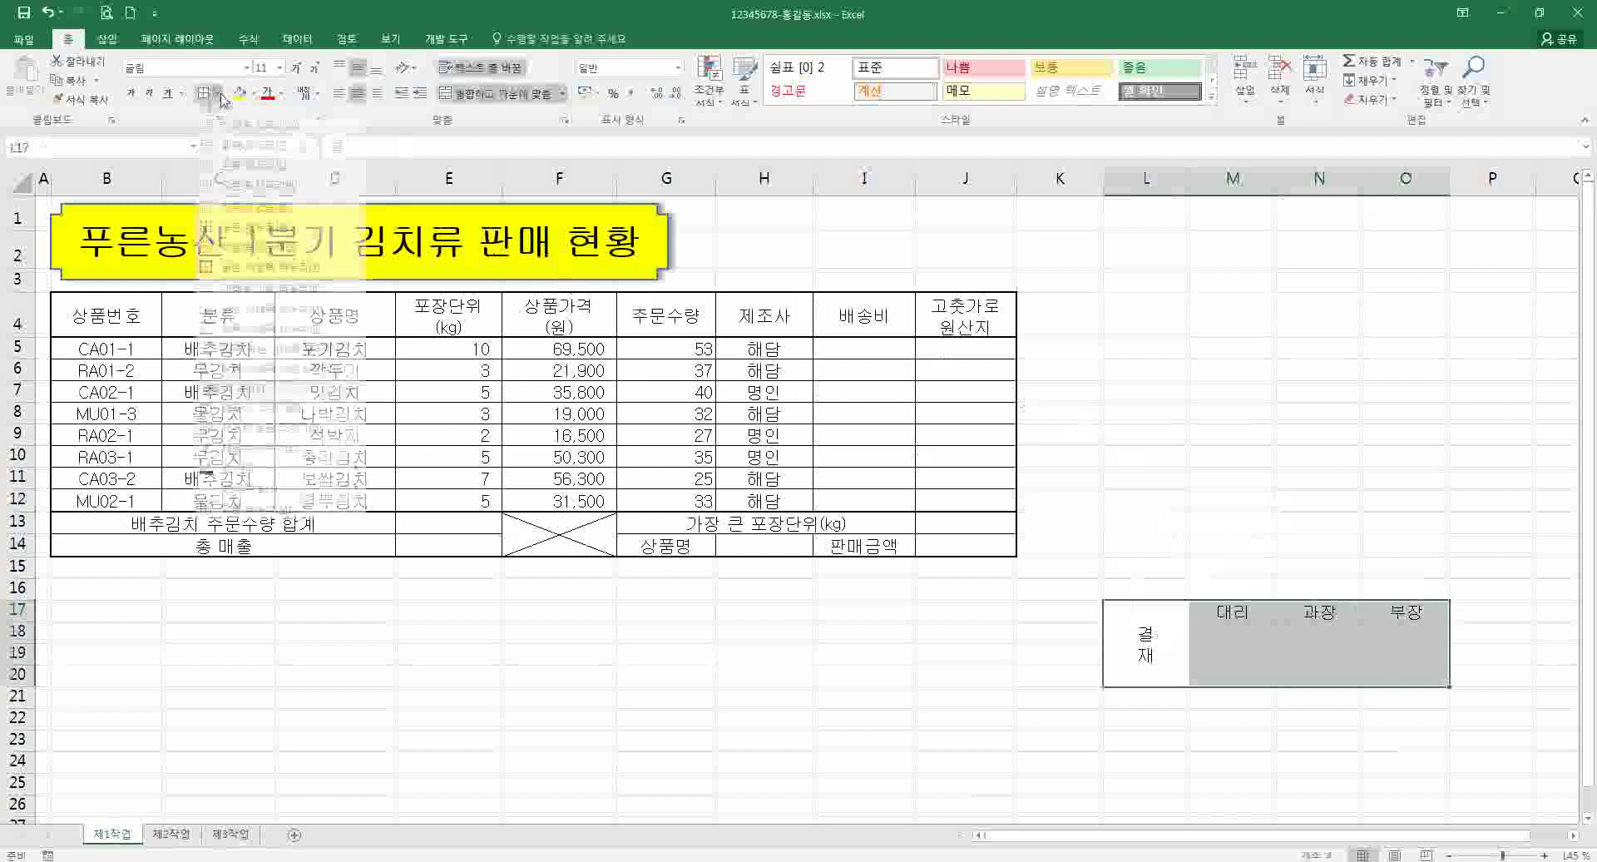
left_click(252, 241)
left_click(1217, 428)
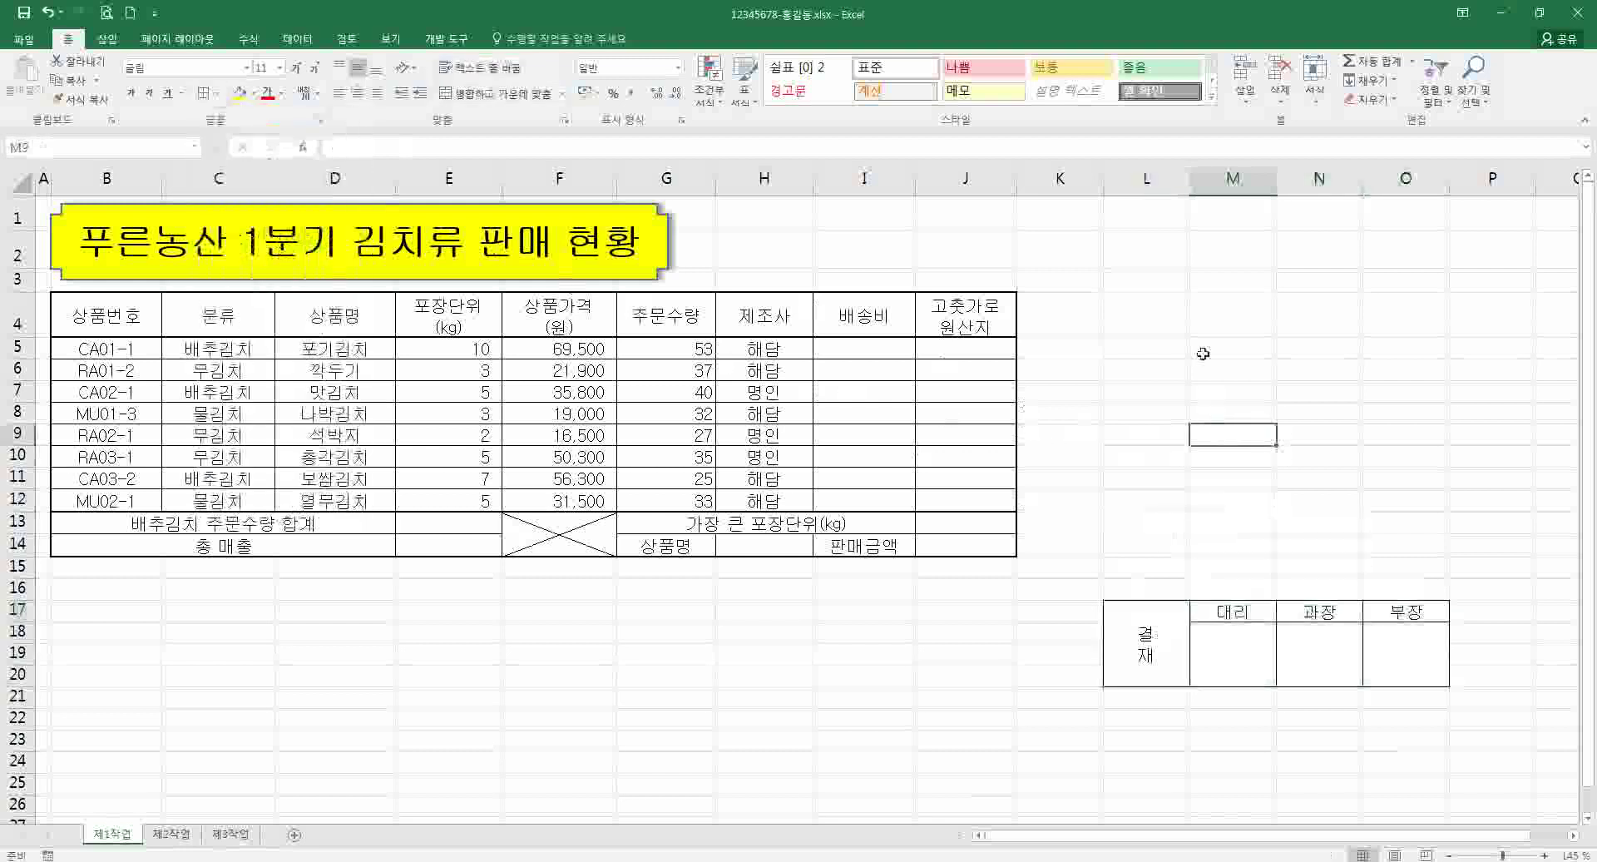
- Narrow column L so the 결재 cell is just wide enough for its vertical label
left_click_drag(1190, 182, 1144, 183)
left_click(1185, 349)
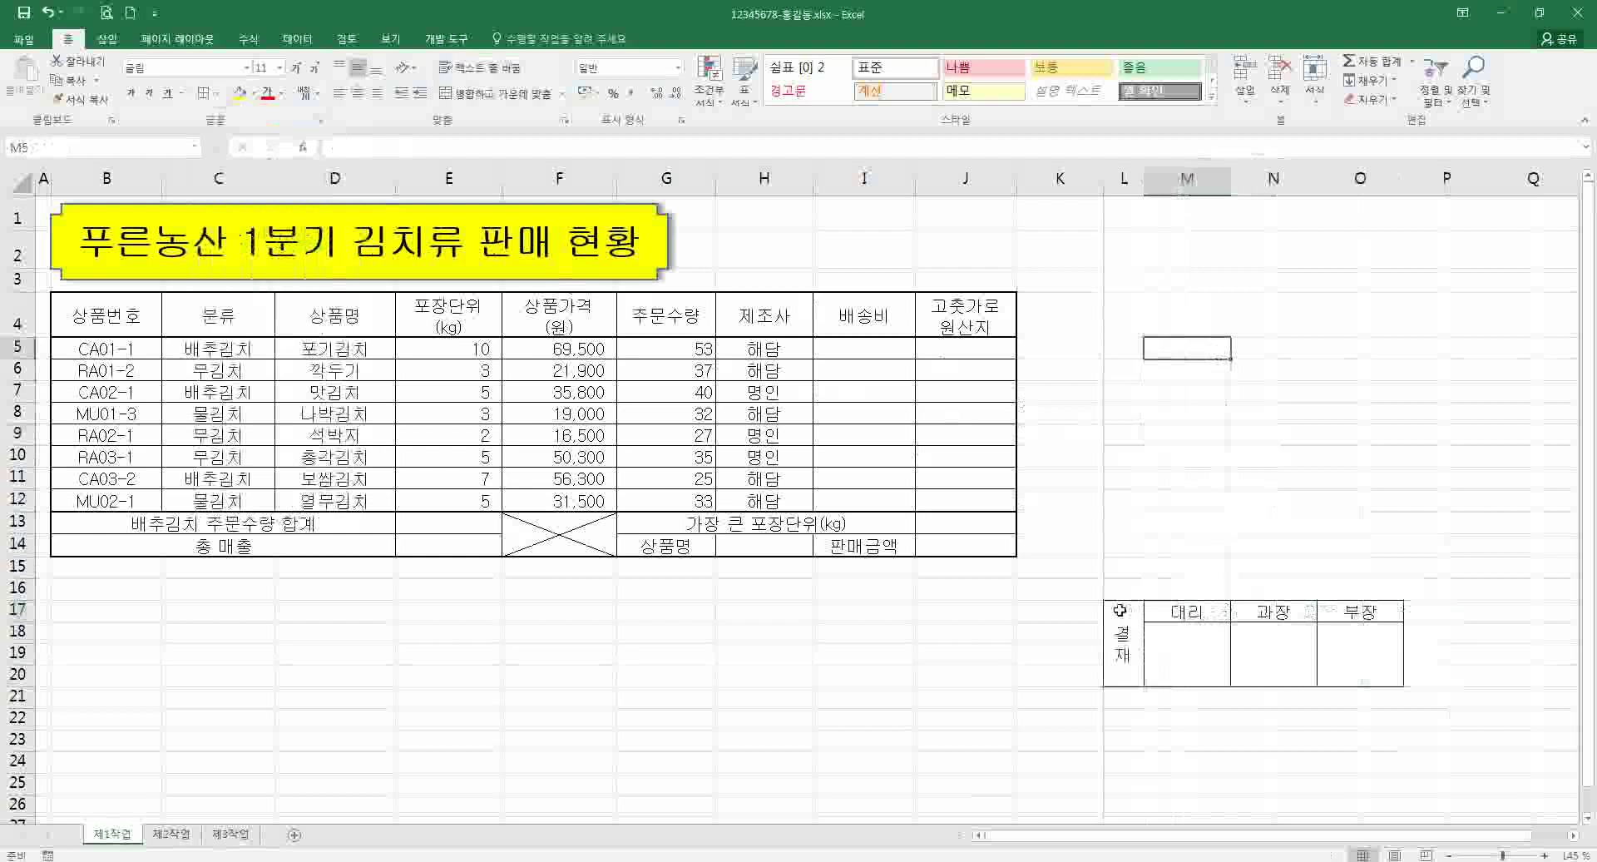
left_click_drag(1123, 647, 1380, 644)
left_click(1257, 499)
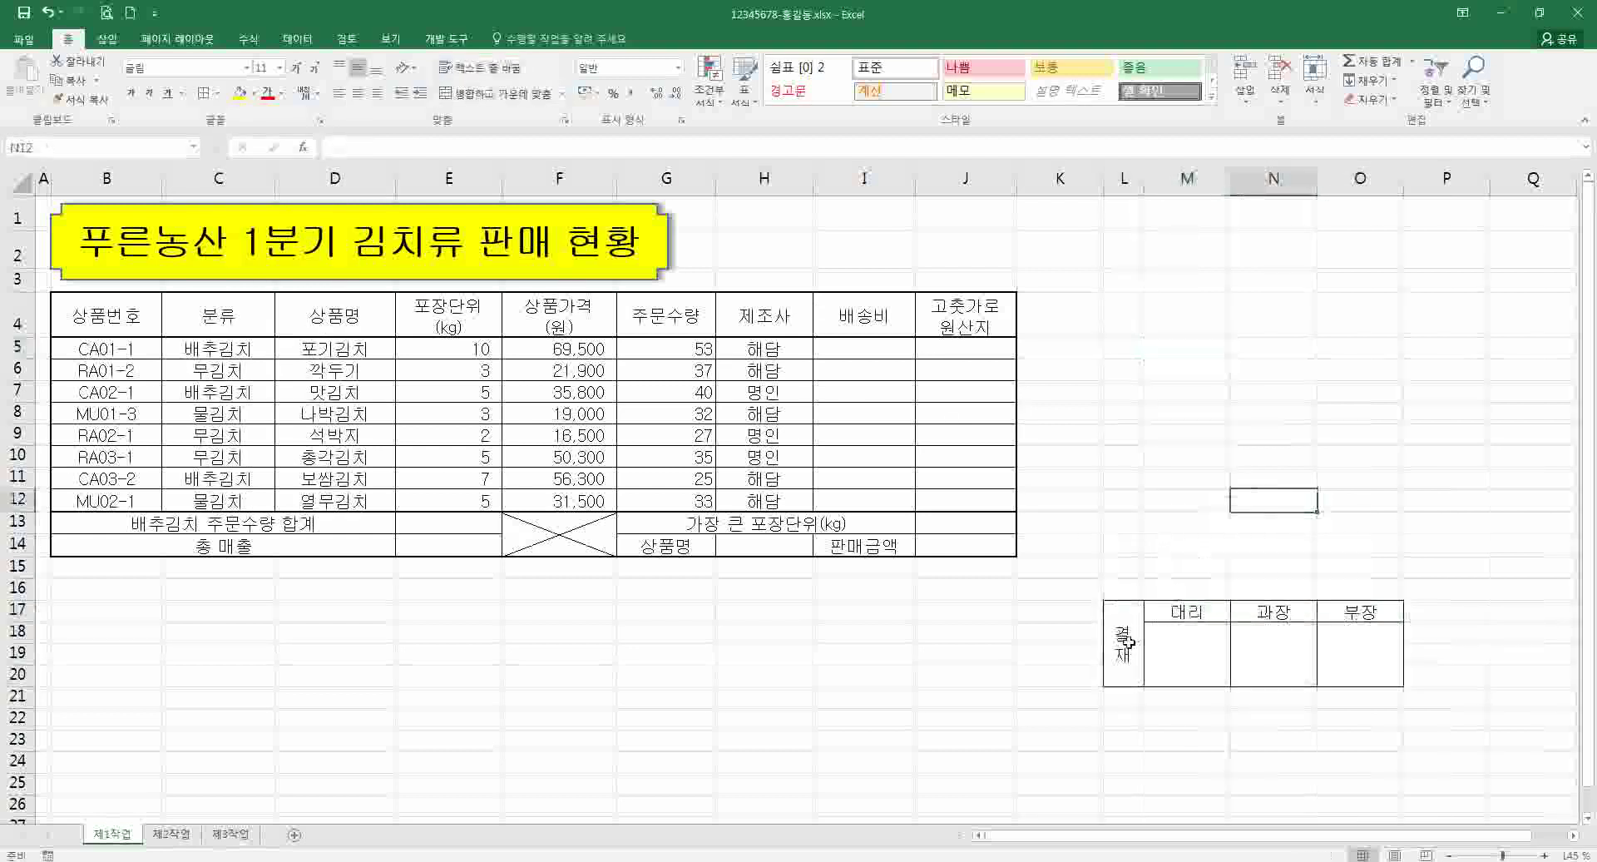
- Copy the approval box L17:O20 and preview pasting it as a picture at cell H1
left_click_drag(1123, 647, 1382, 647)
key("ctrl+c")
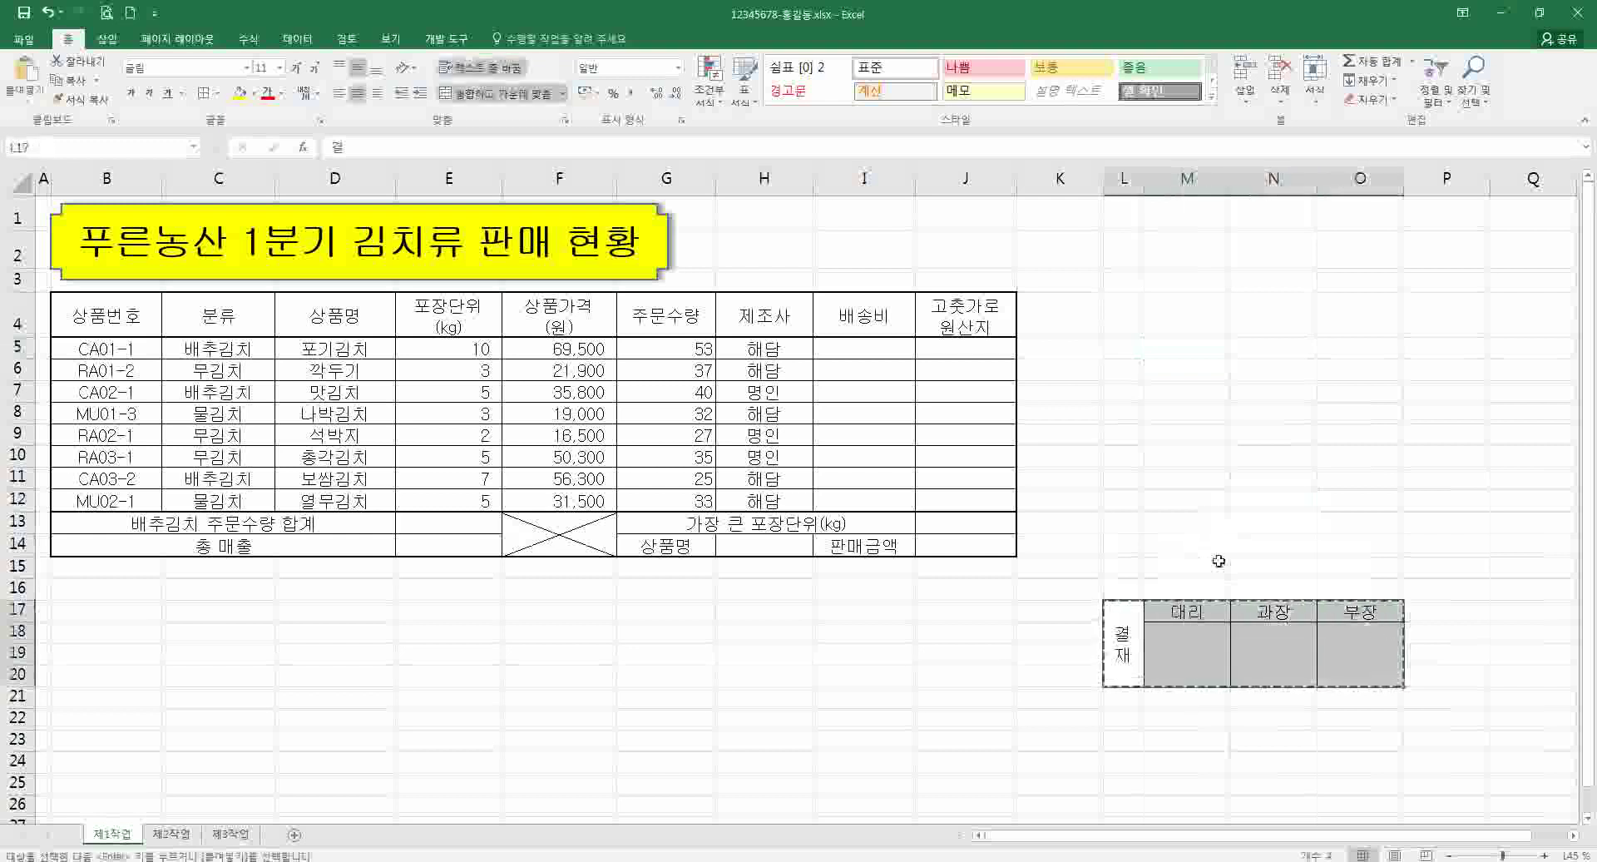
left_click(751, 212)
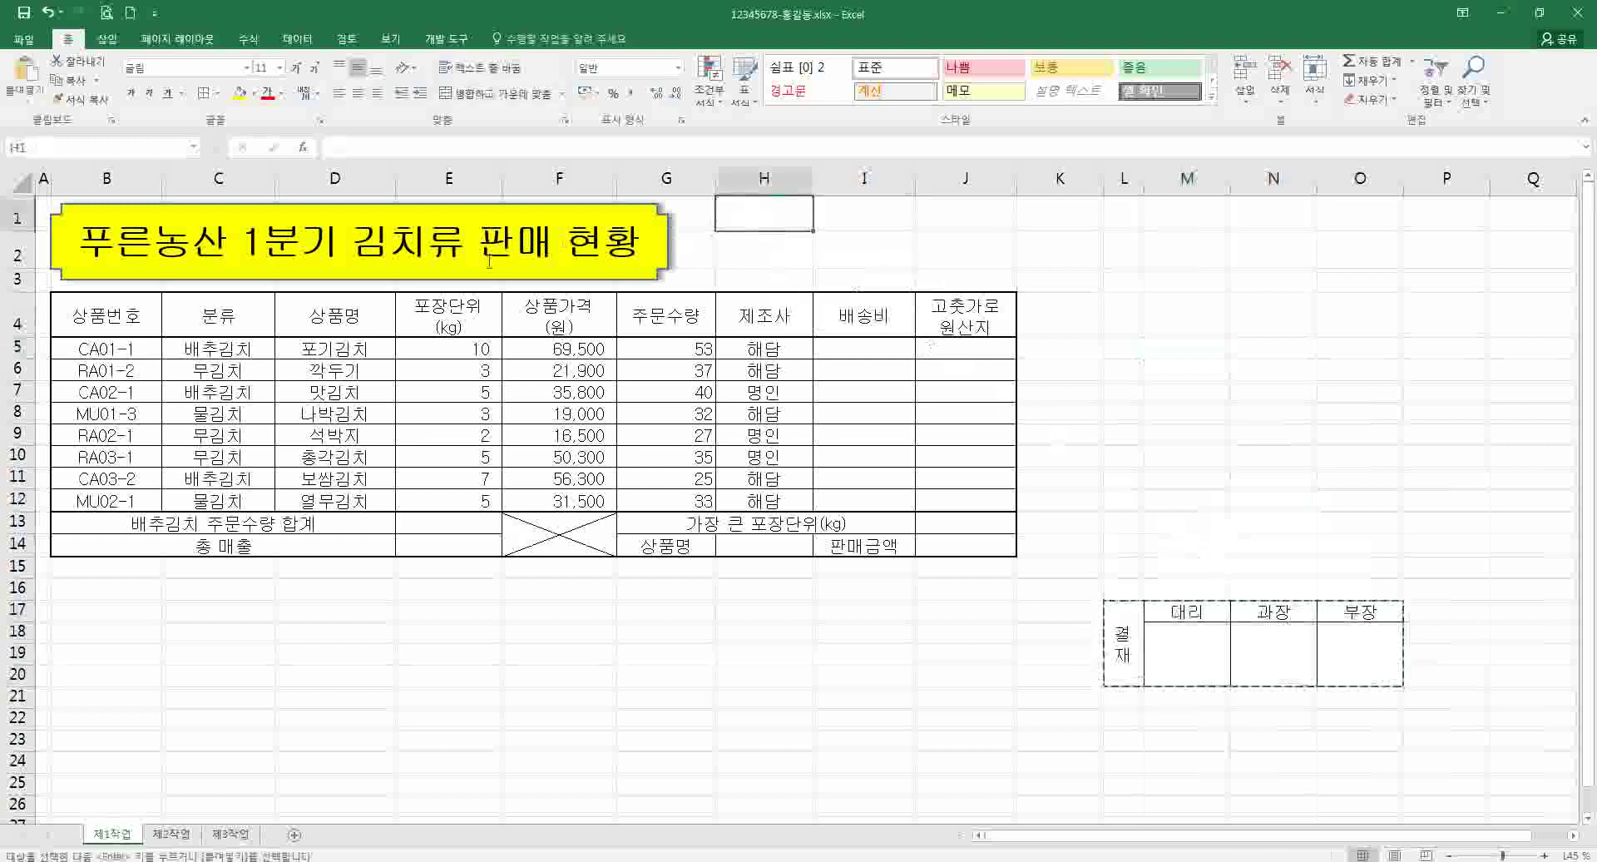
left_click(29, 103)
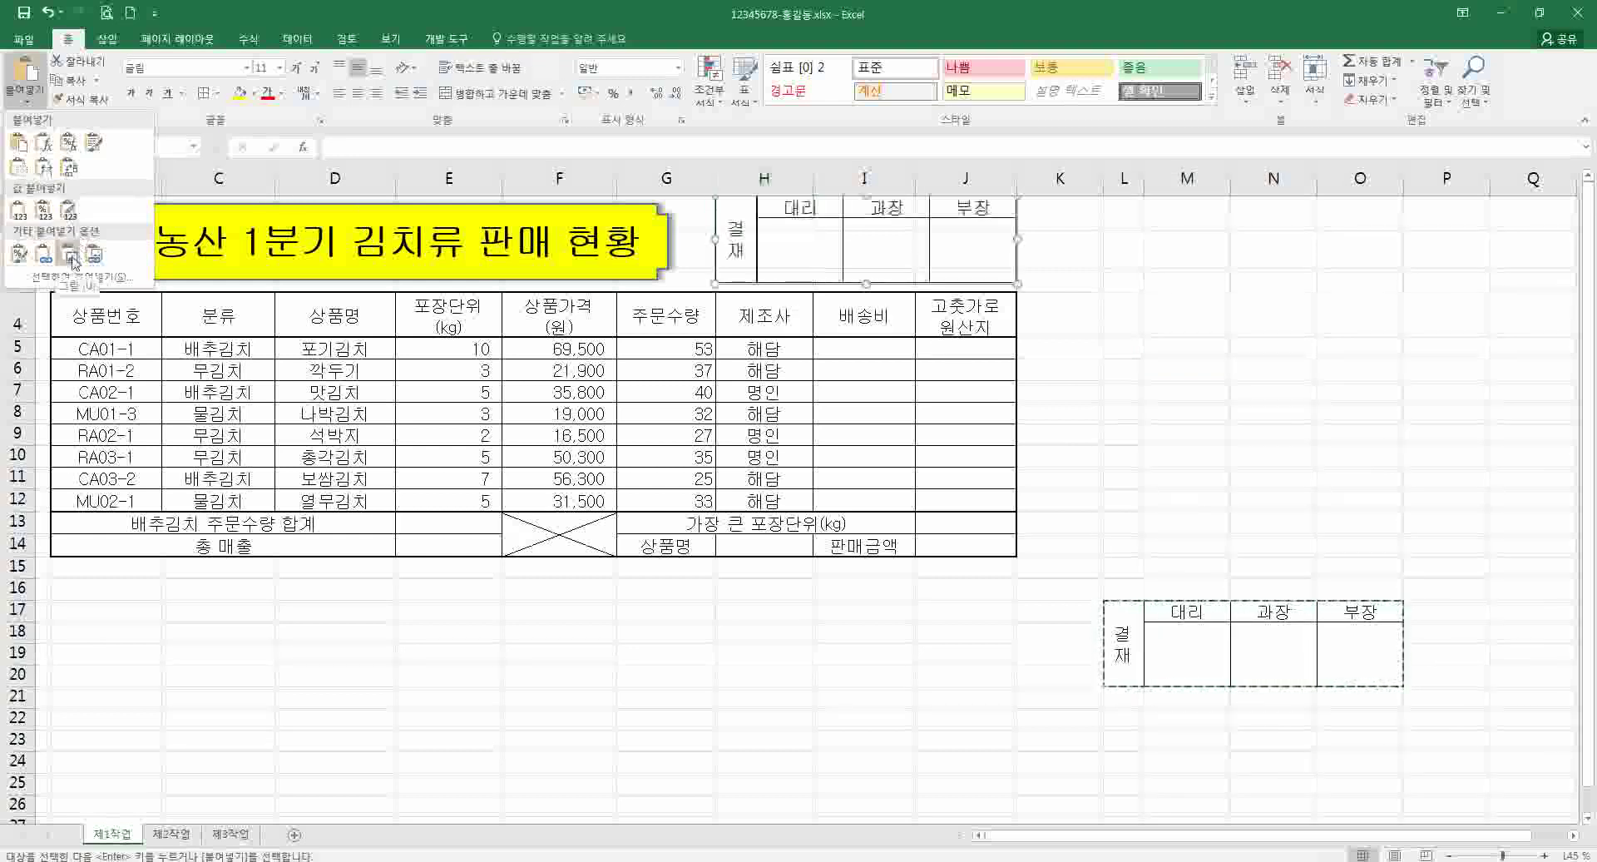
left_click(31, 105)
left_click(31, 104)
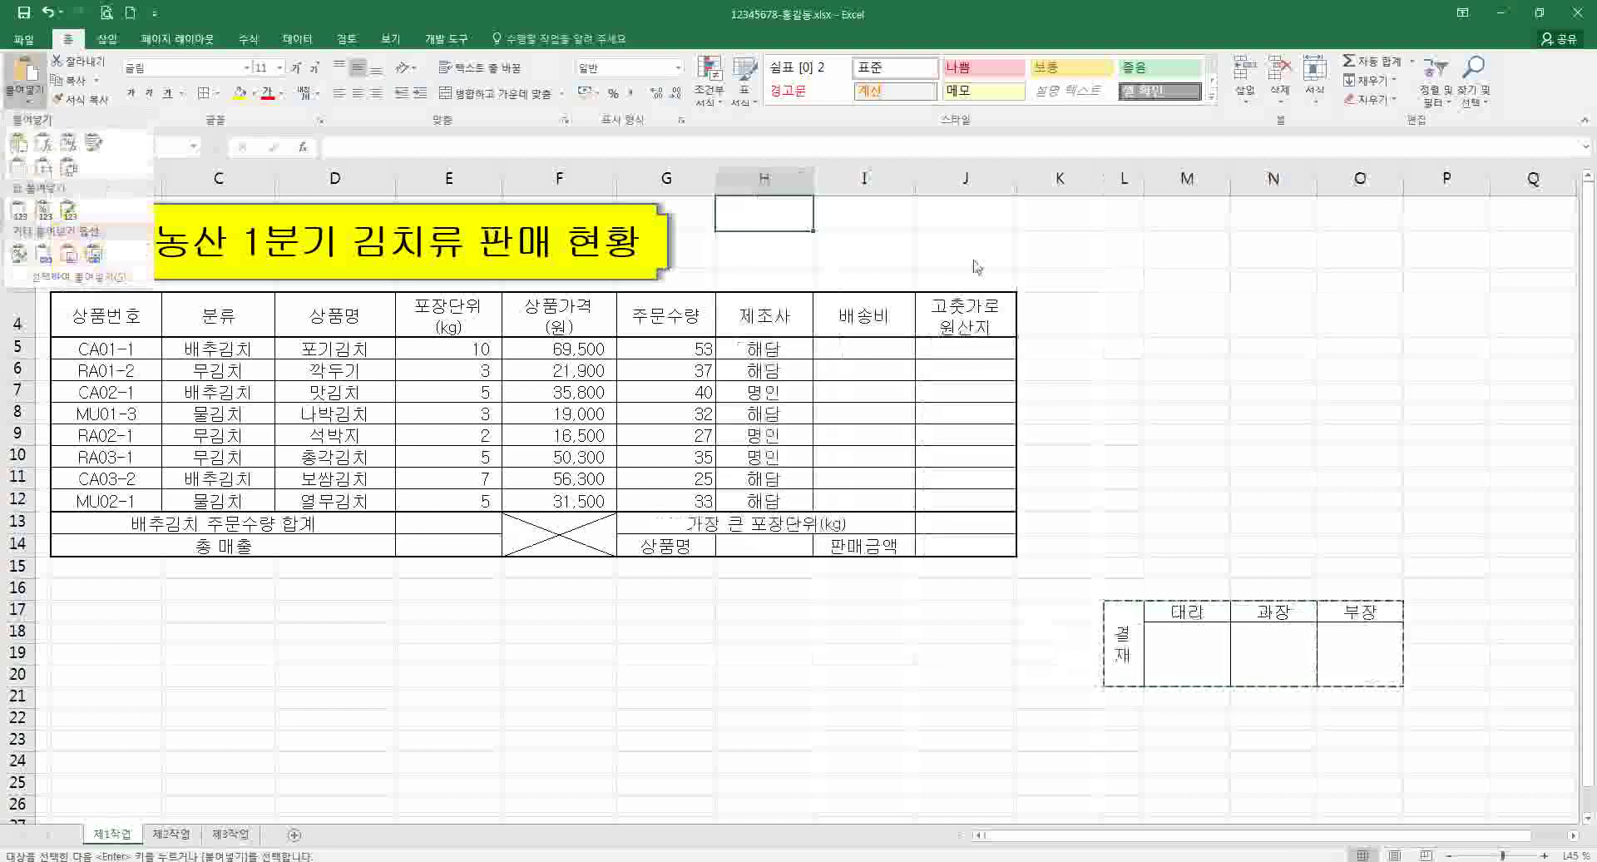
- Paste the copied approval box as ordinary cells at H1, and undo that paste
left_click(763, 212)
key("ctrl+v")
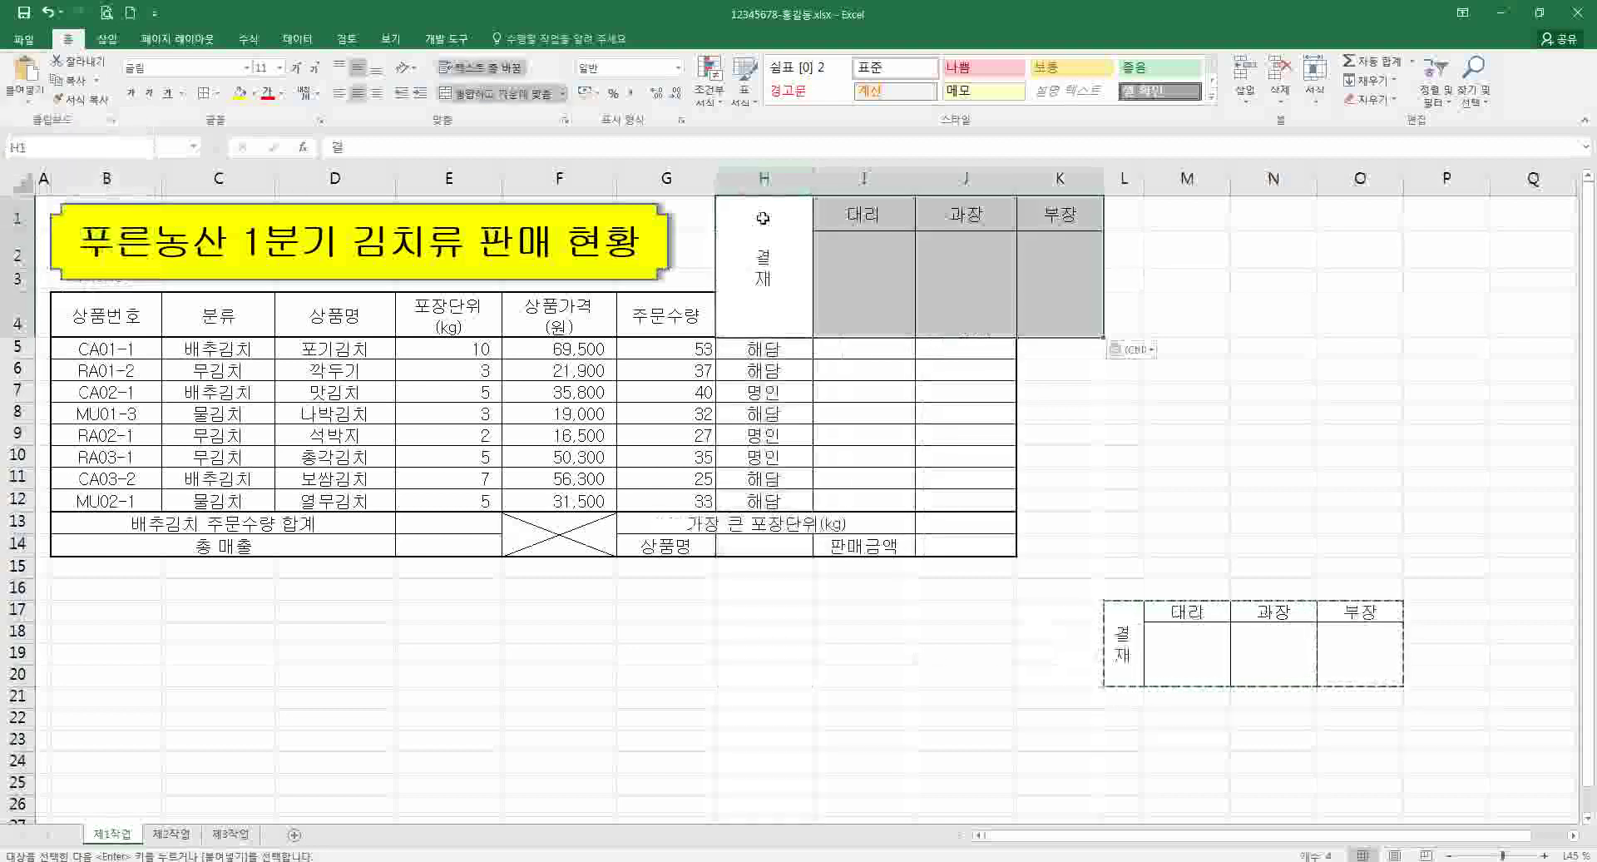
left_click(903, 434)
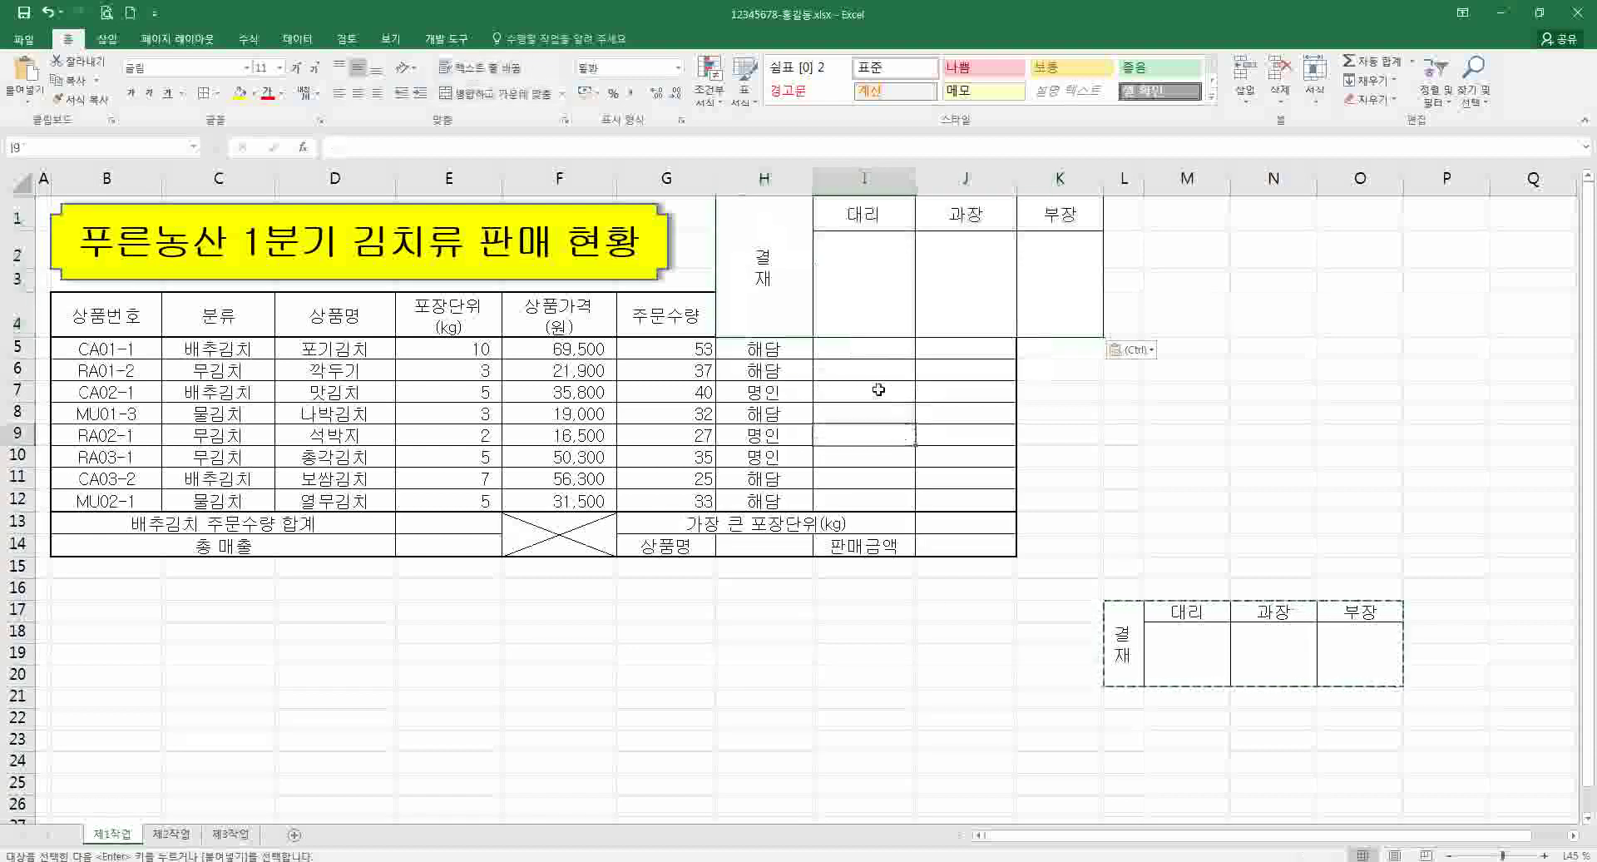
key("ctrl+z")
- Paste the copied approval box as a picture at cell H1
left_click(773, 206)
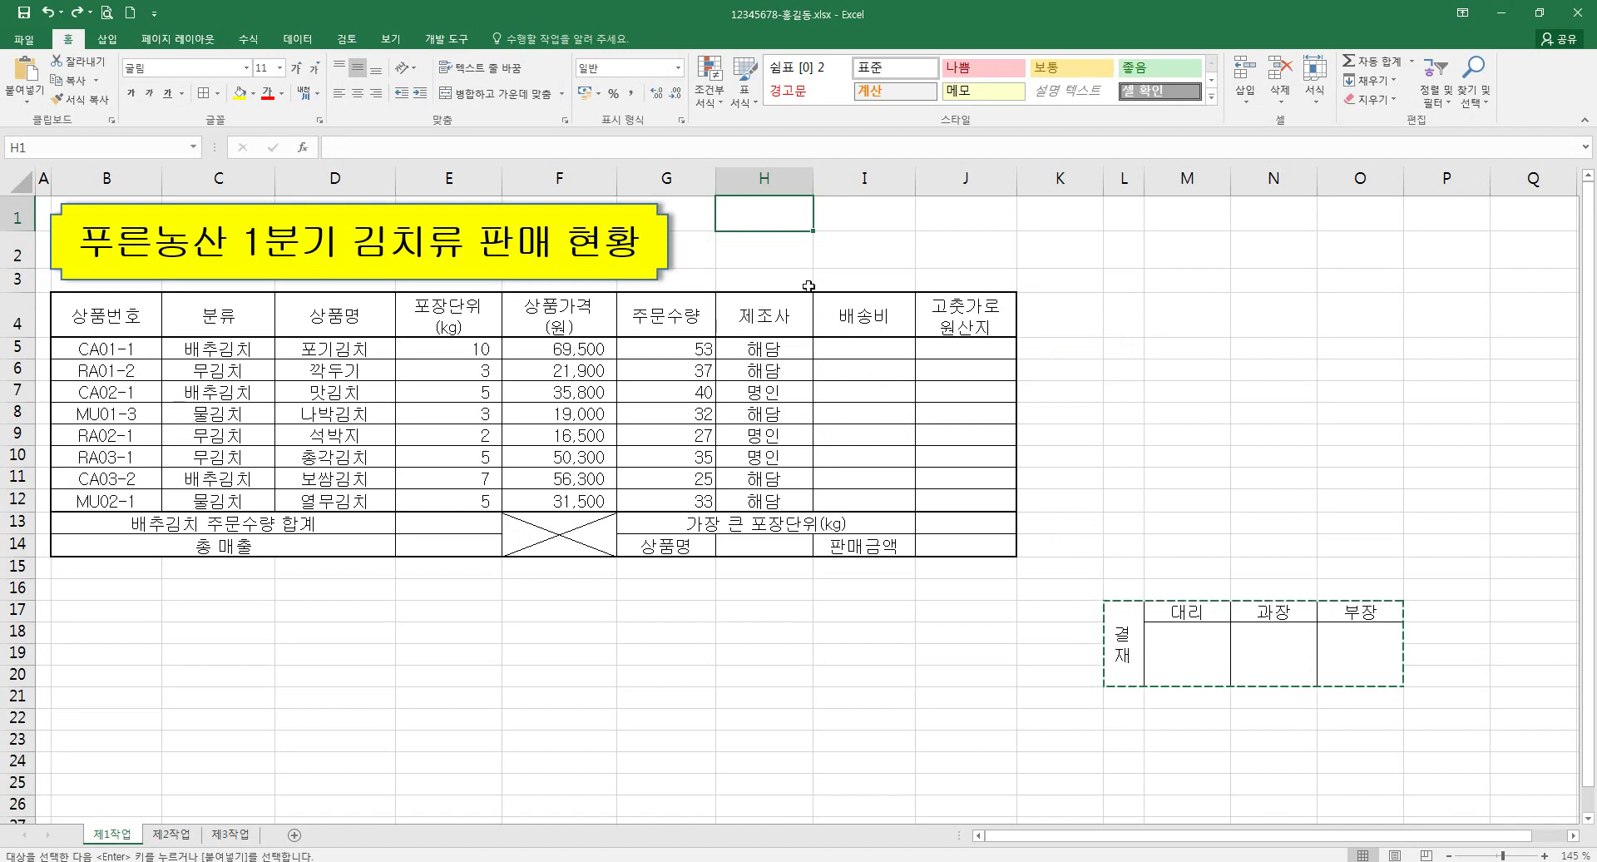
left_click(24, 93)
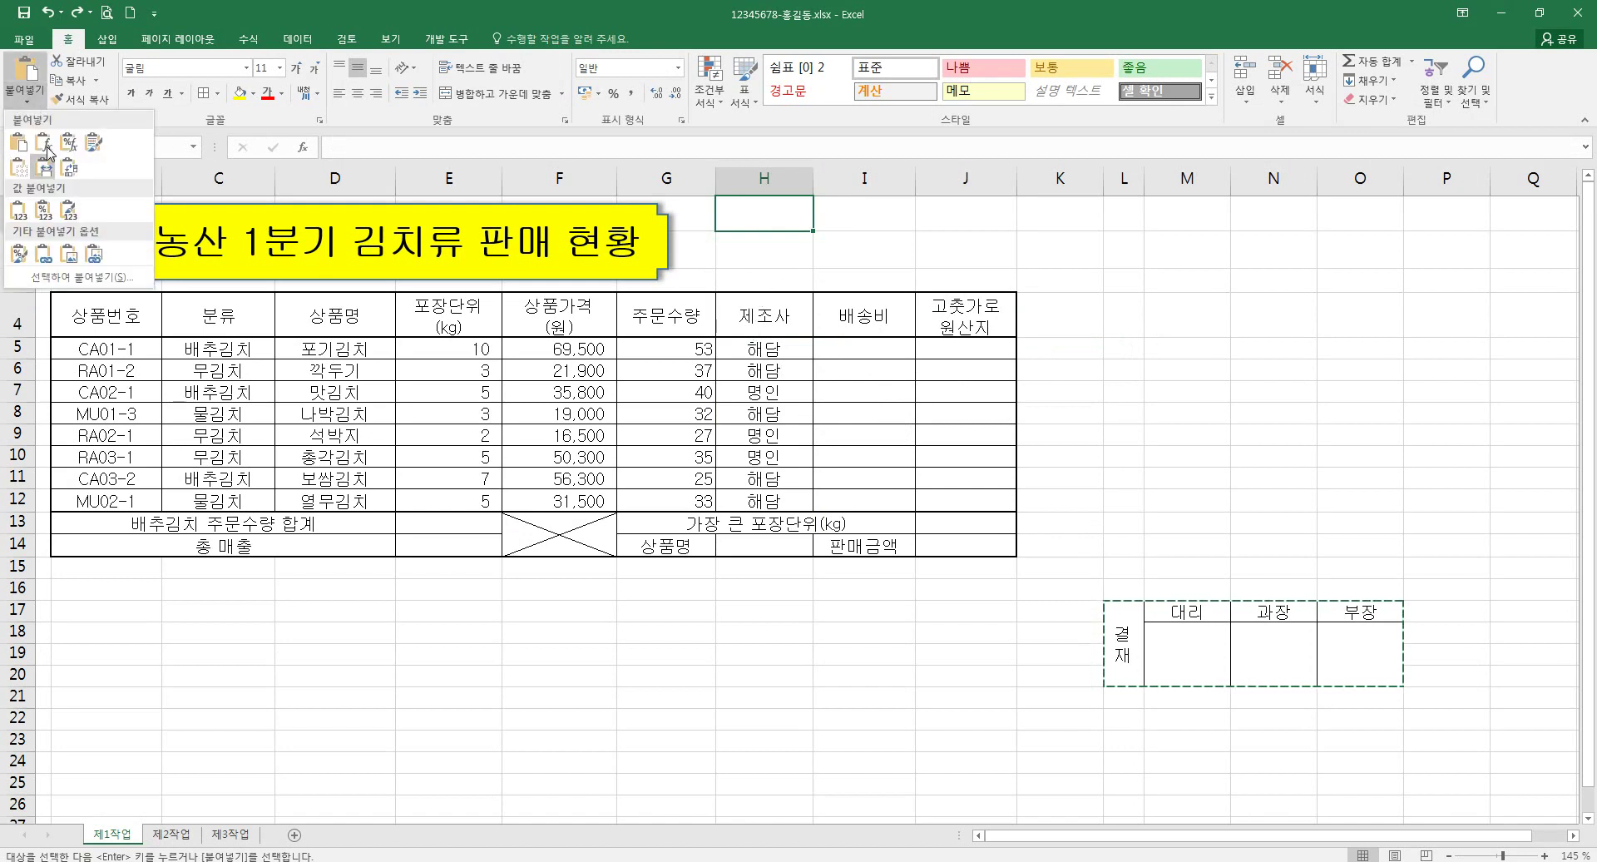
left_click(71, 254)
left_click(1123, 413)
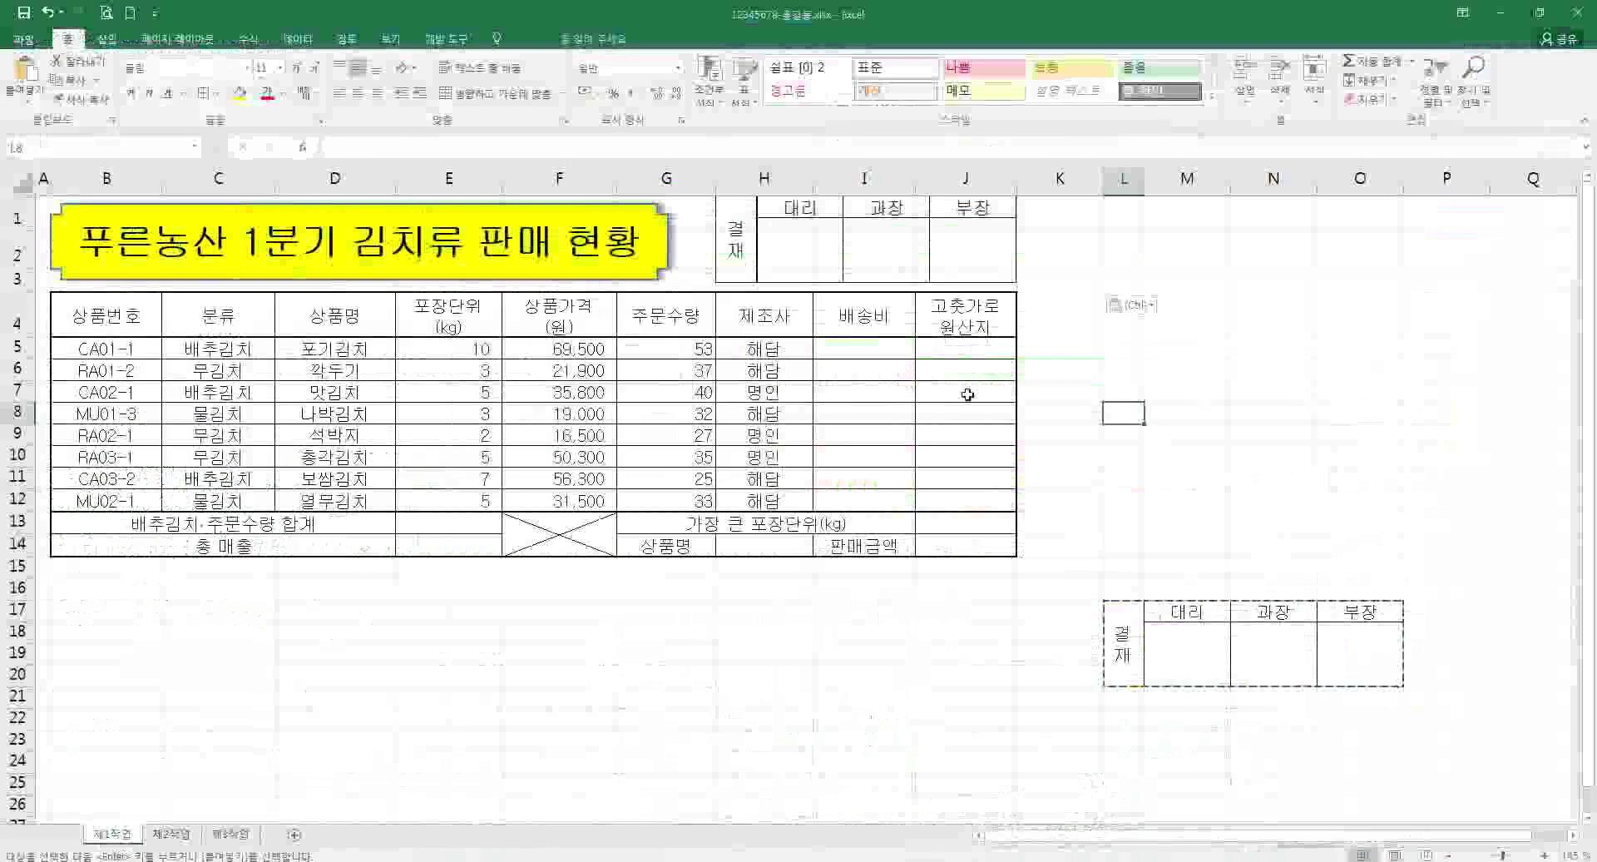
- Move the approval box picture slightly down so its upper border clears the edge of row 1
left_click(926, 254)
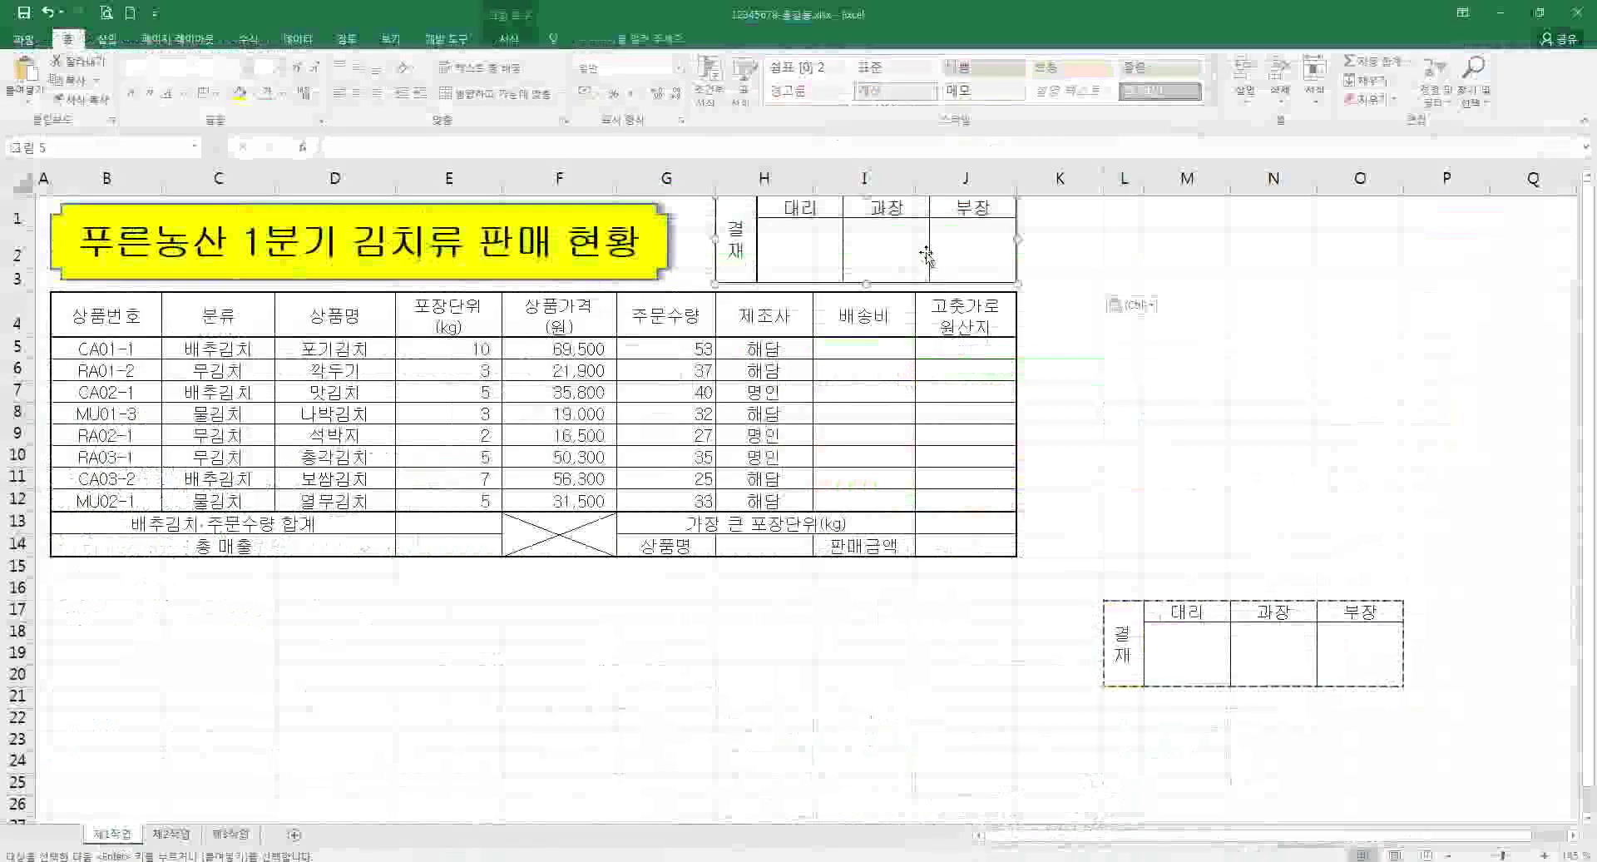
left_click_drag(926, 254, 926, 258)
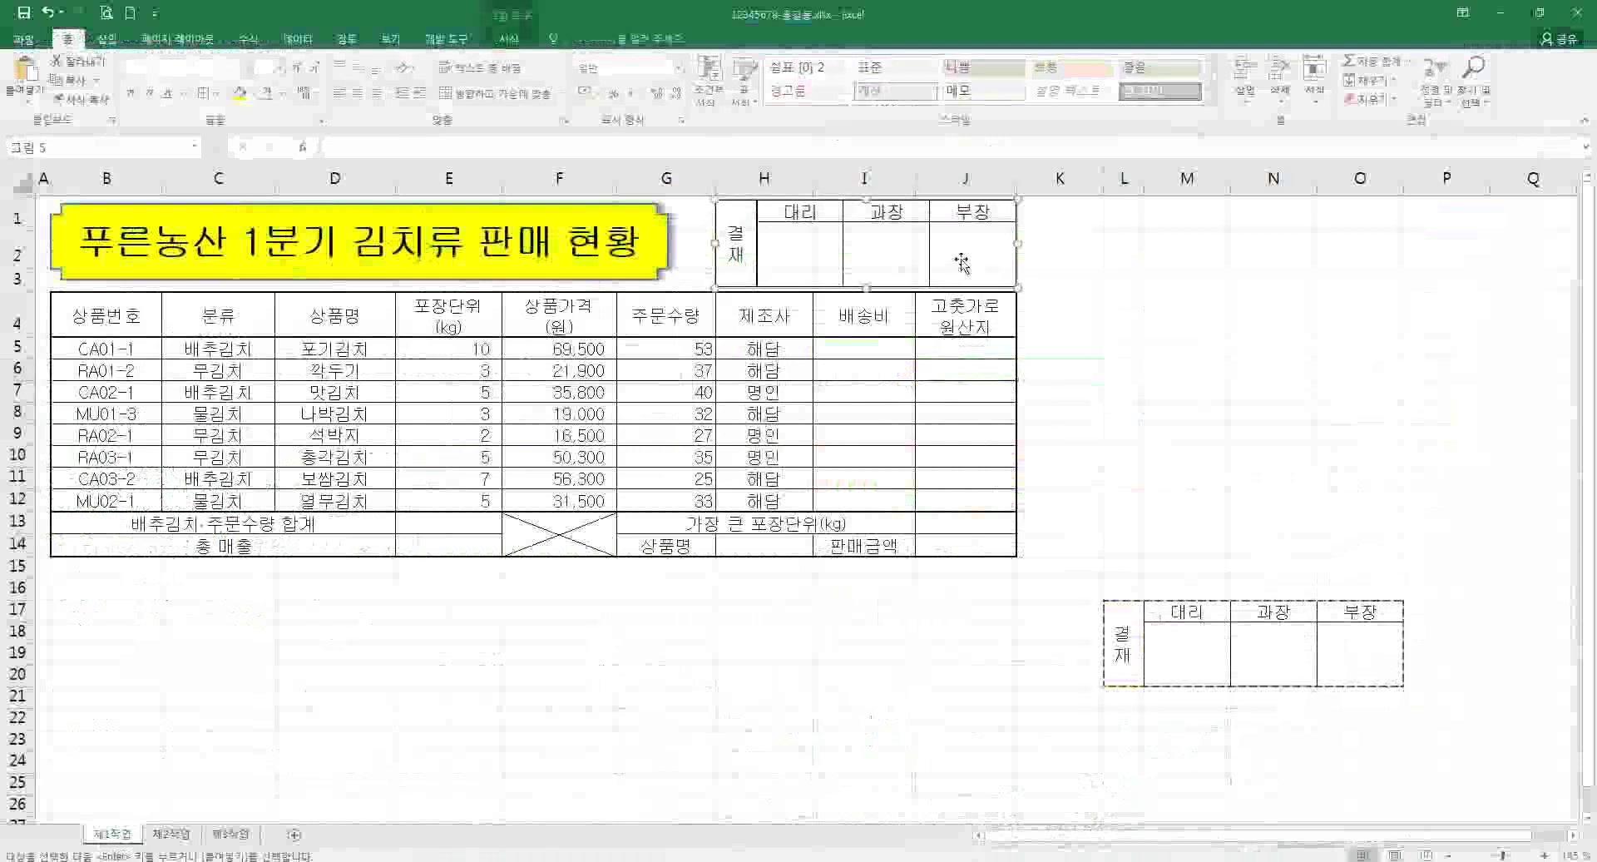
left_click_drag(962, 263, 963, 188)
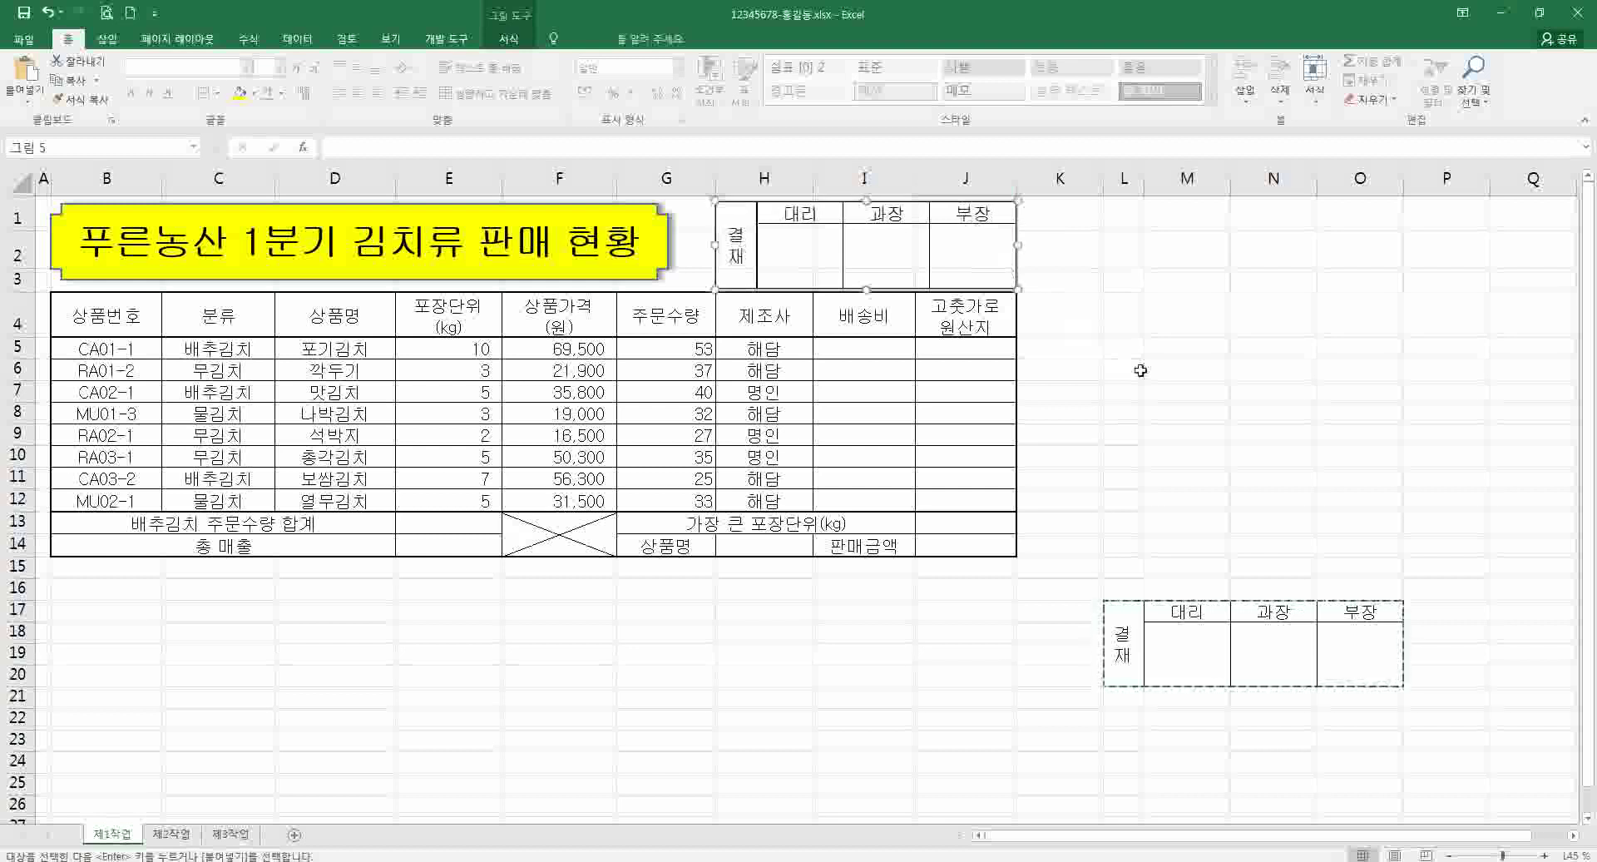
left_click(1144, 371)
- Increase the height of row 3 slightly and move the title shape down a little to rebalance the spacing
left_click_drag(30, 288, 31, 298)
left_click(235, 273)
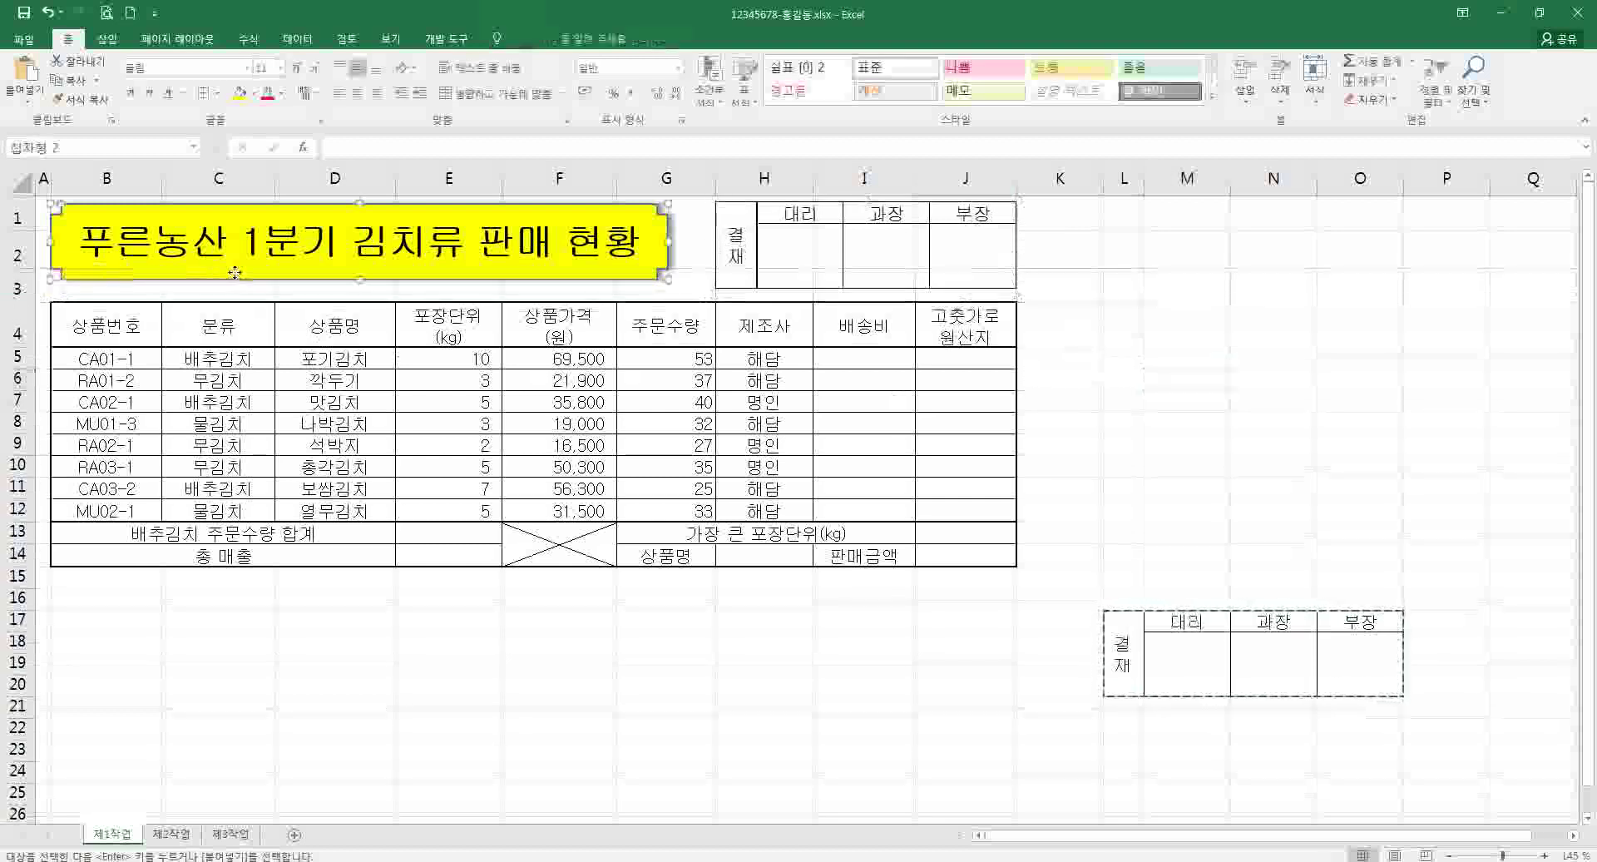
left_click_drag(235, 273, 236, 277)
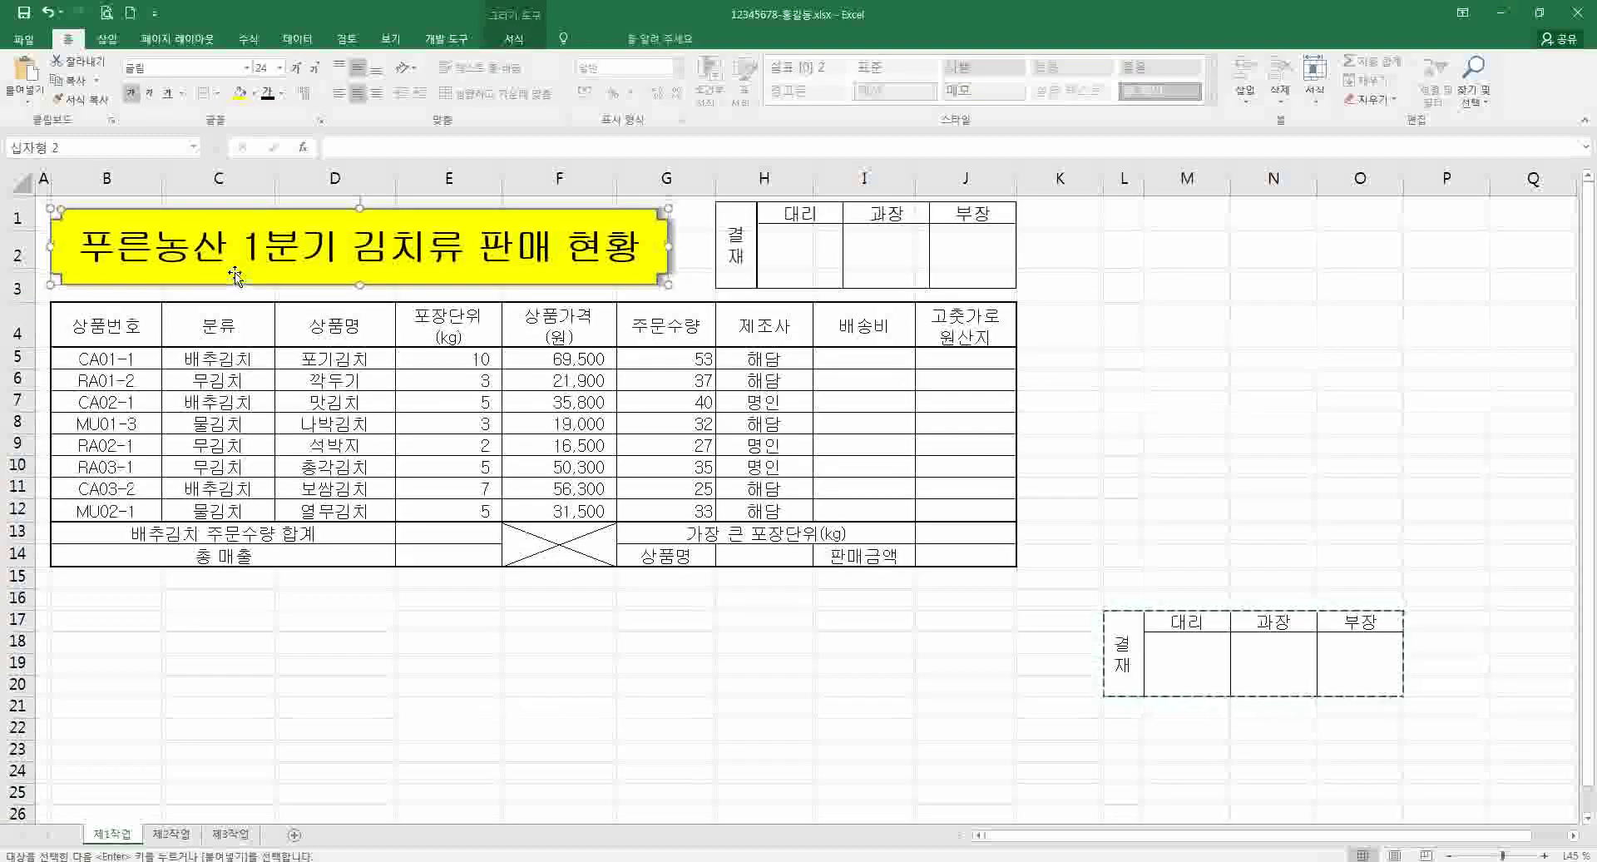
key("Down")
key("Down")
- Nudge the approval box picture down slightly to line it up with the title shape
left_click(951, 247)
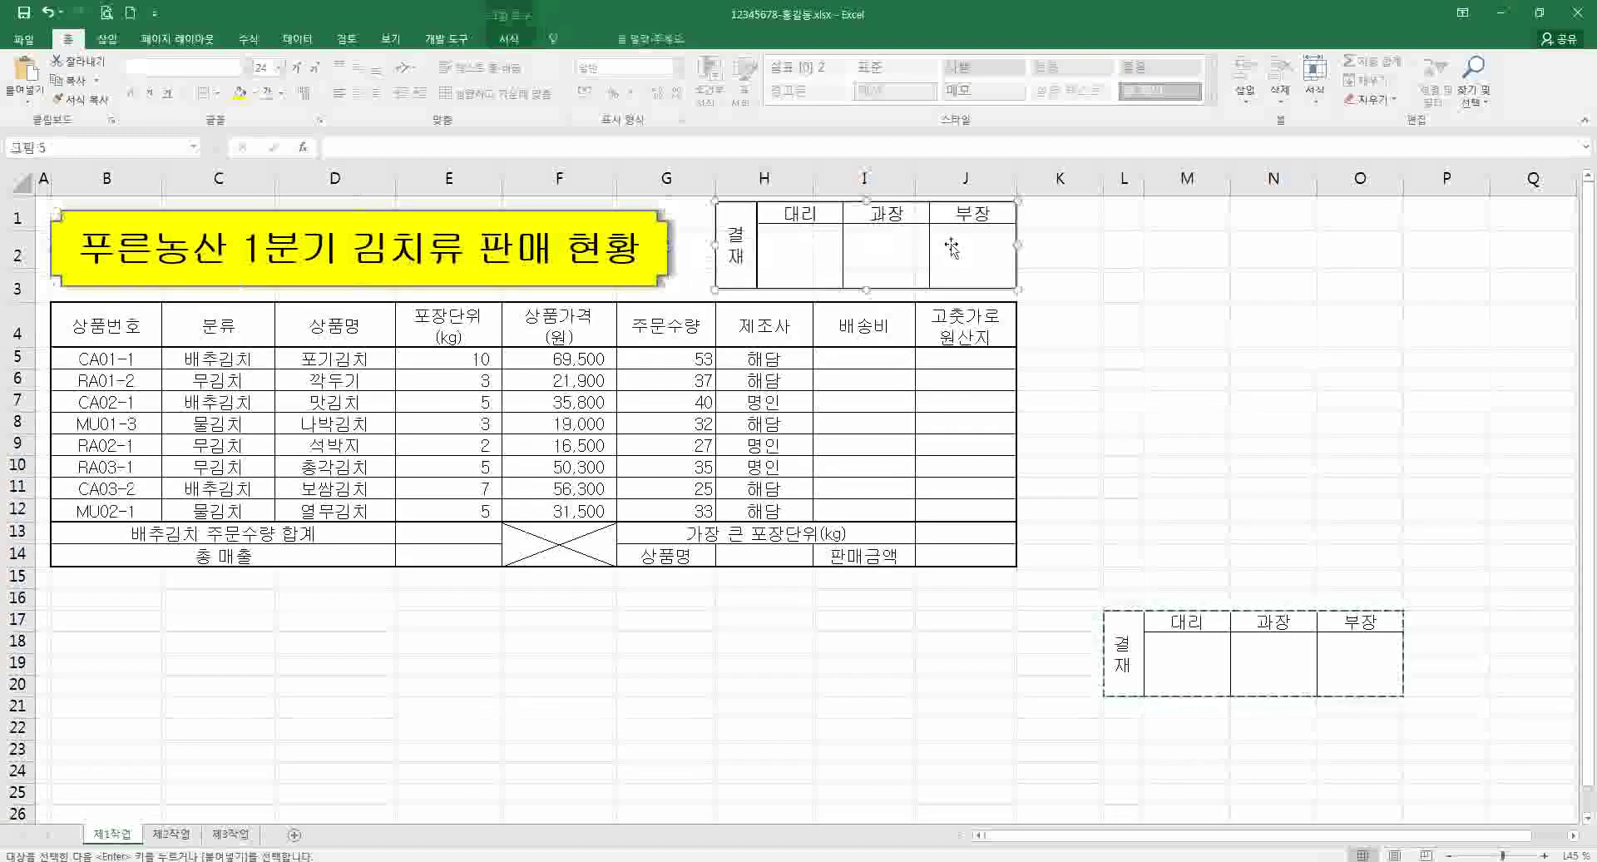
key("Down")
key("Down")
key("Down")
left_click(1256, 285)
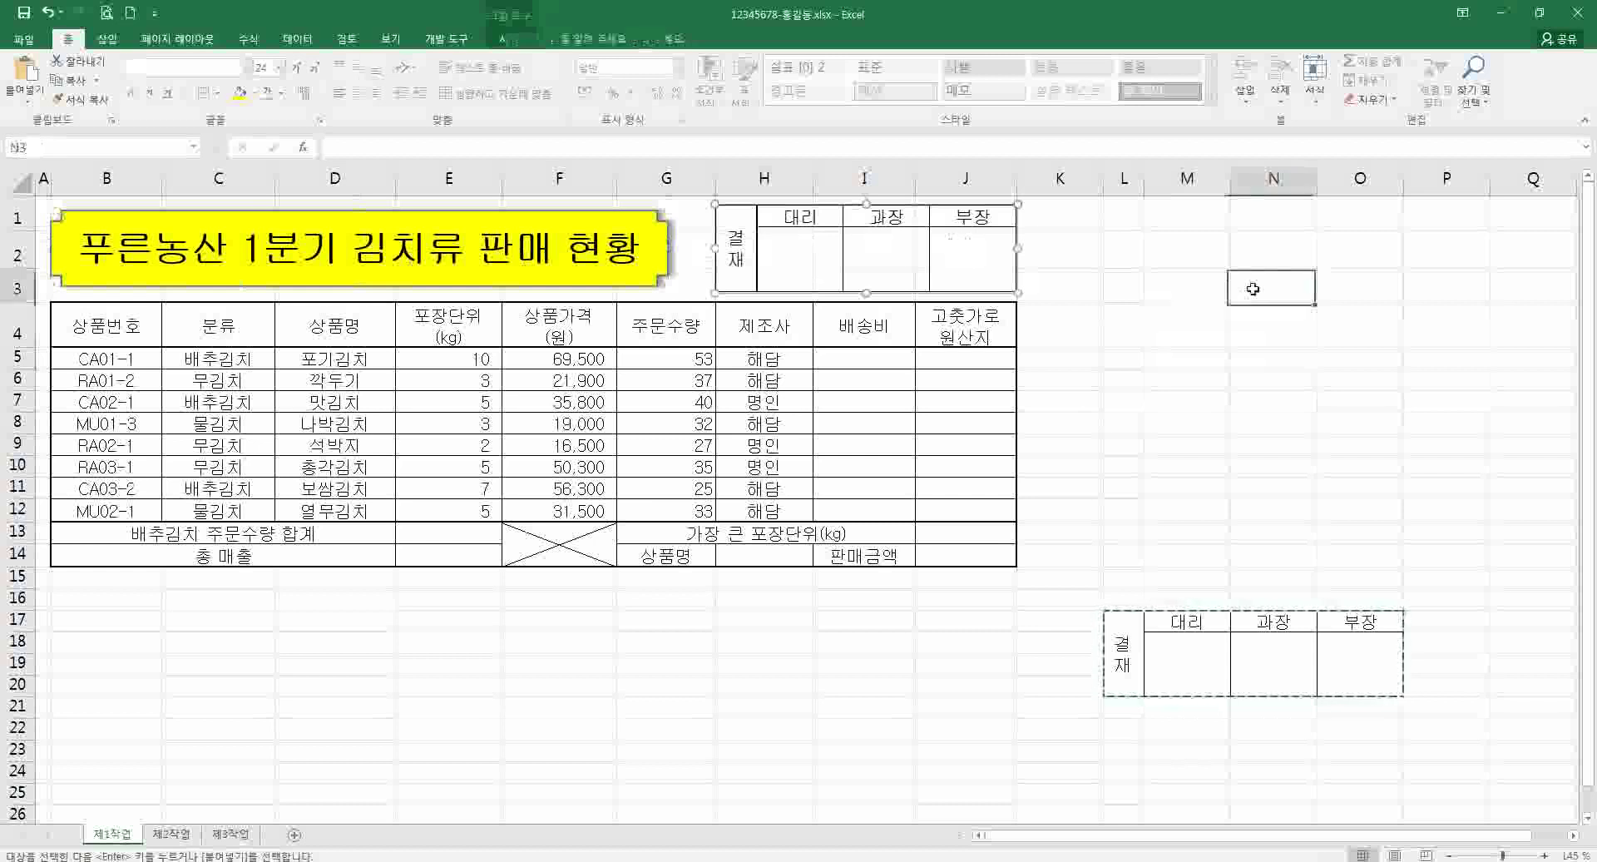
- Delete columns L to P, which hold the original approval box cells
left_click(830, 264)
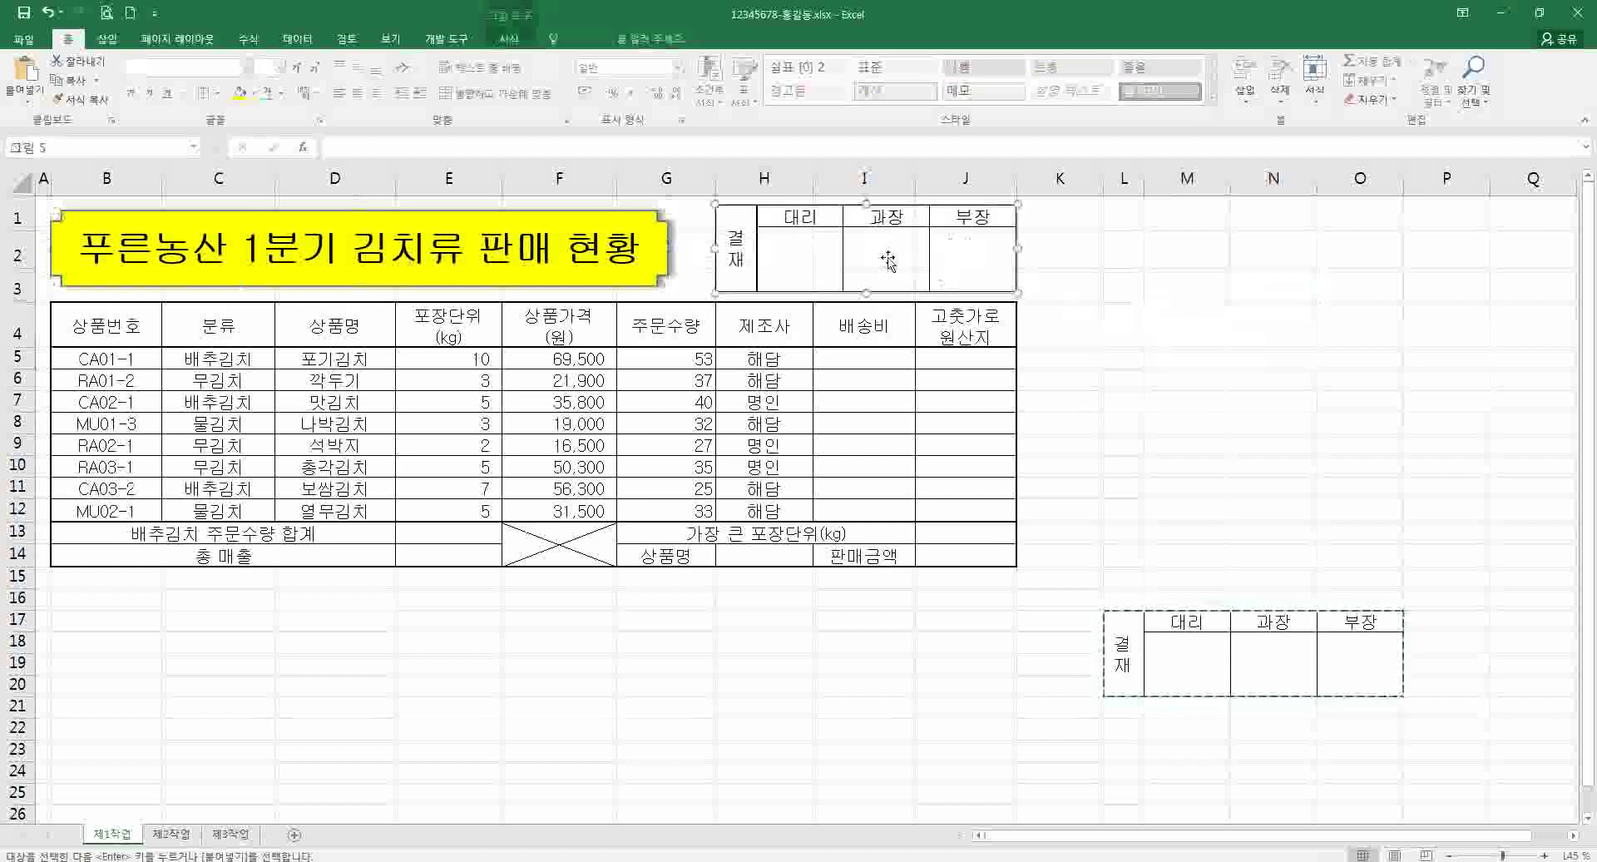
left_click(1090, 298)
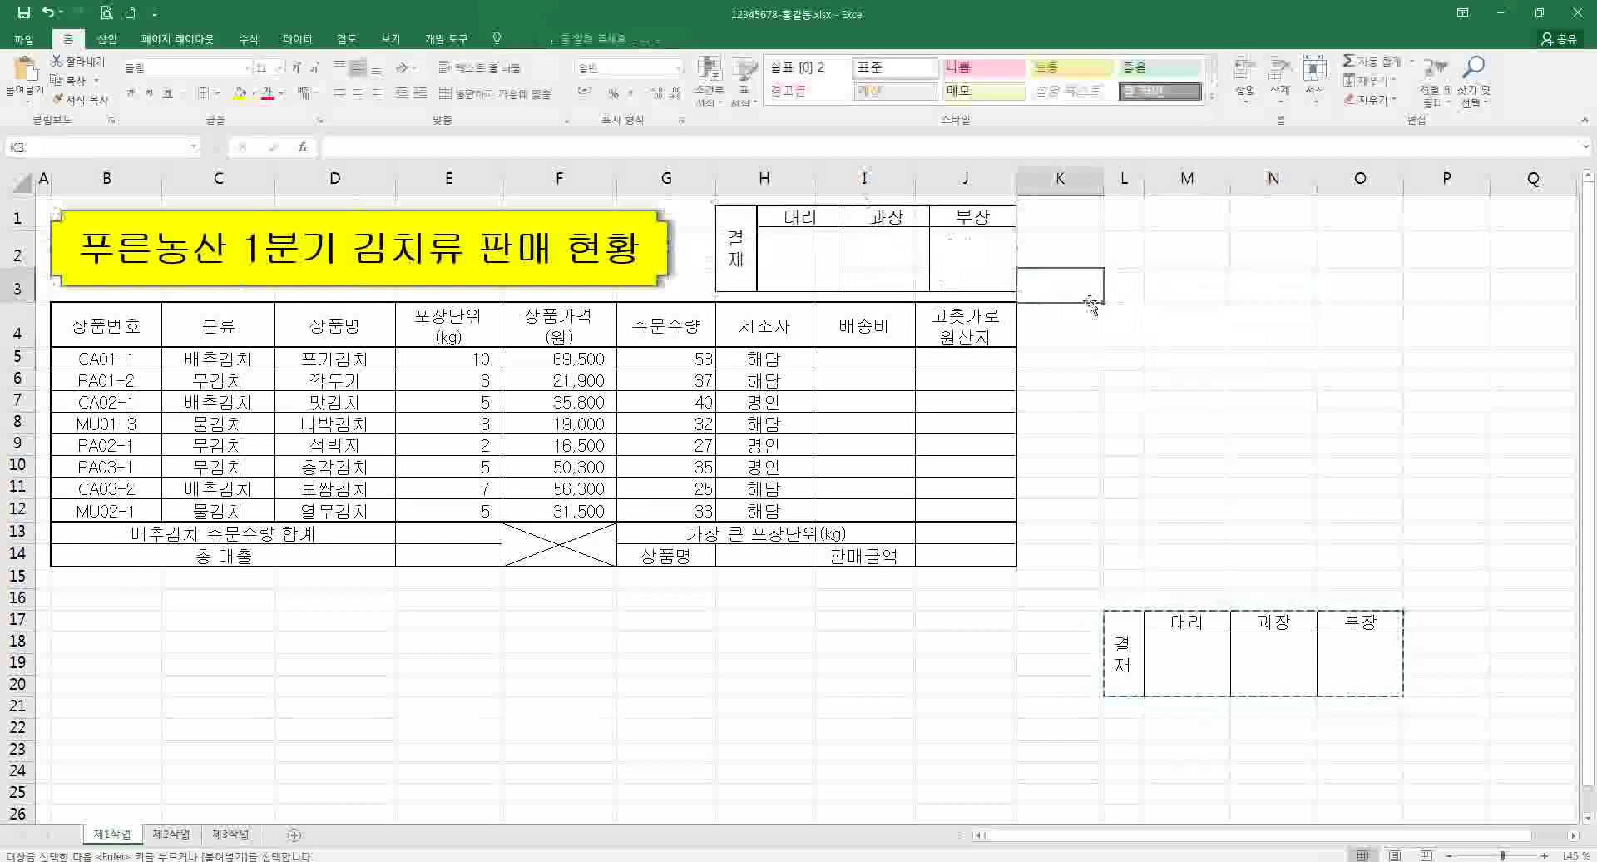
left_click(1179, 423)
left_click_drag(1119, 183, 1460, 204)
right_click(1375, 258)
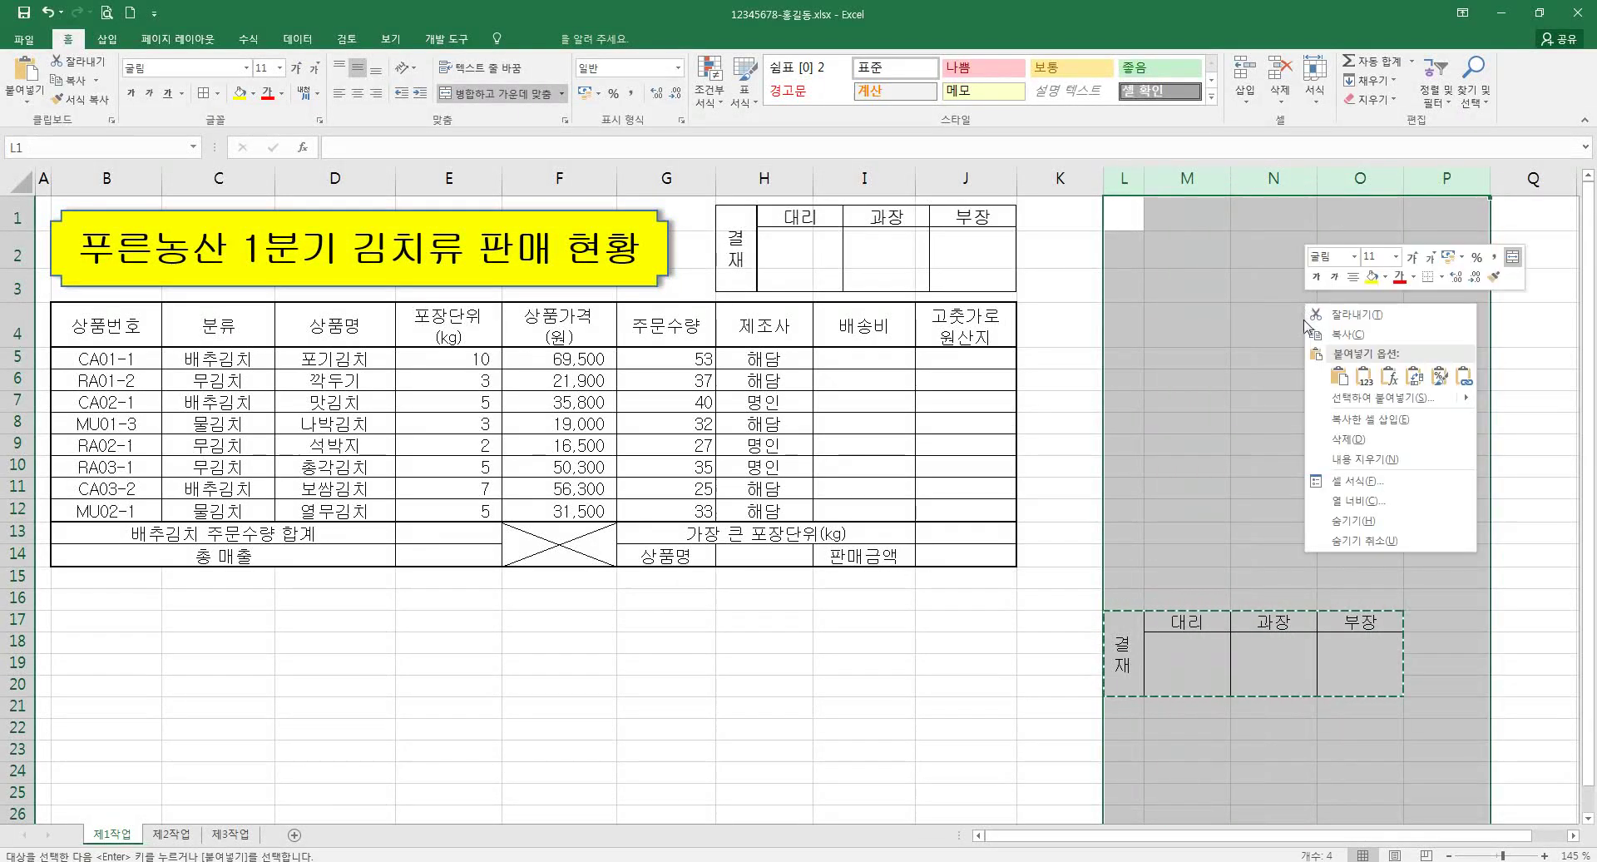
left_click(1342, 441)
left_click(1130, 680)
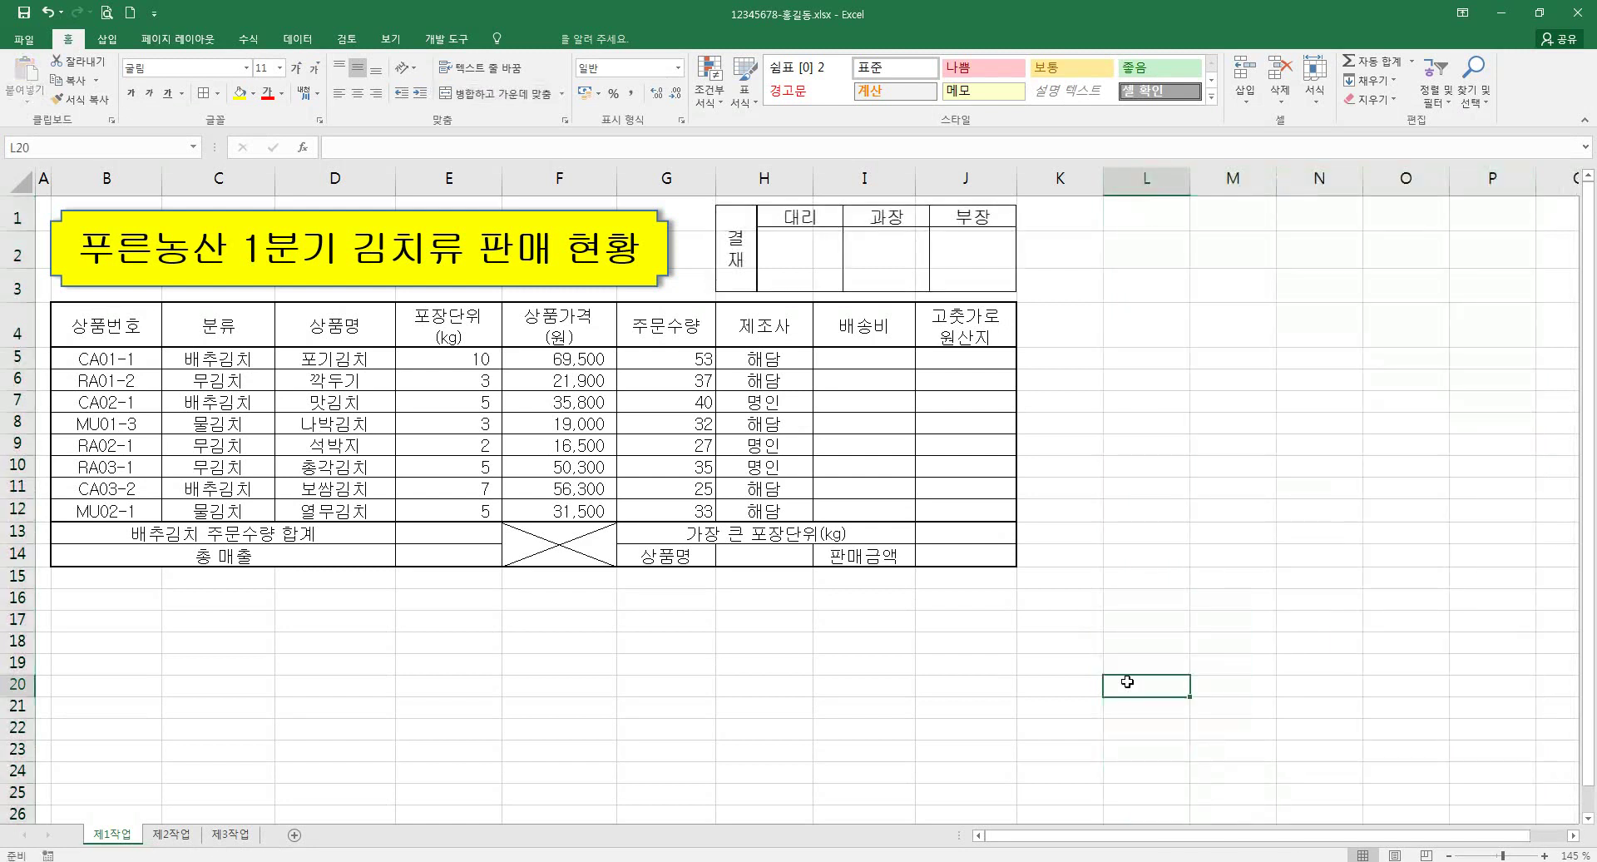
left_click(1118, 664)
left_click(1117, 638)
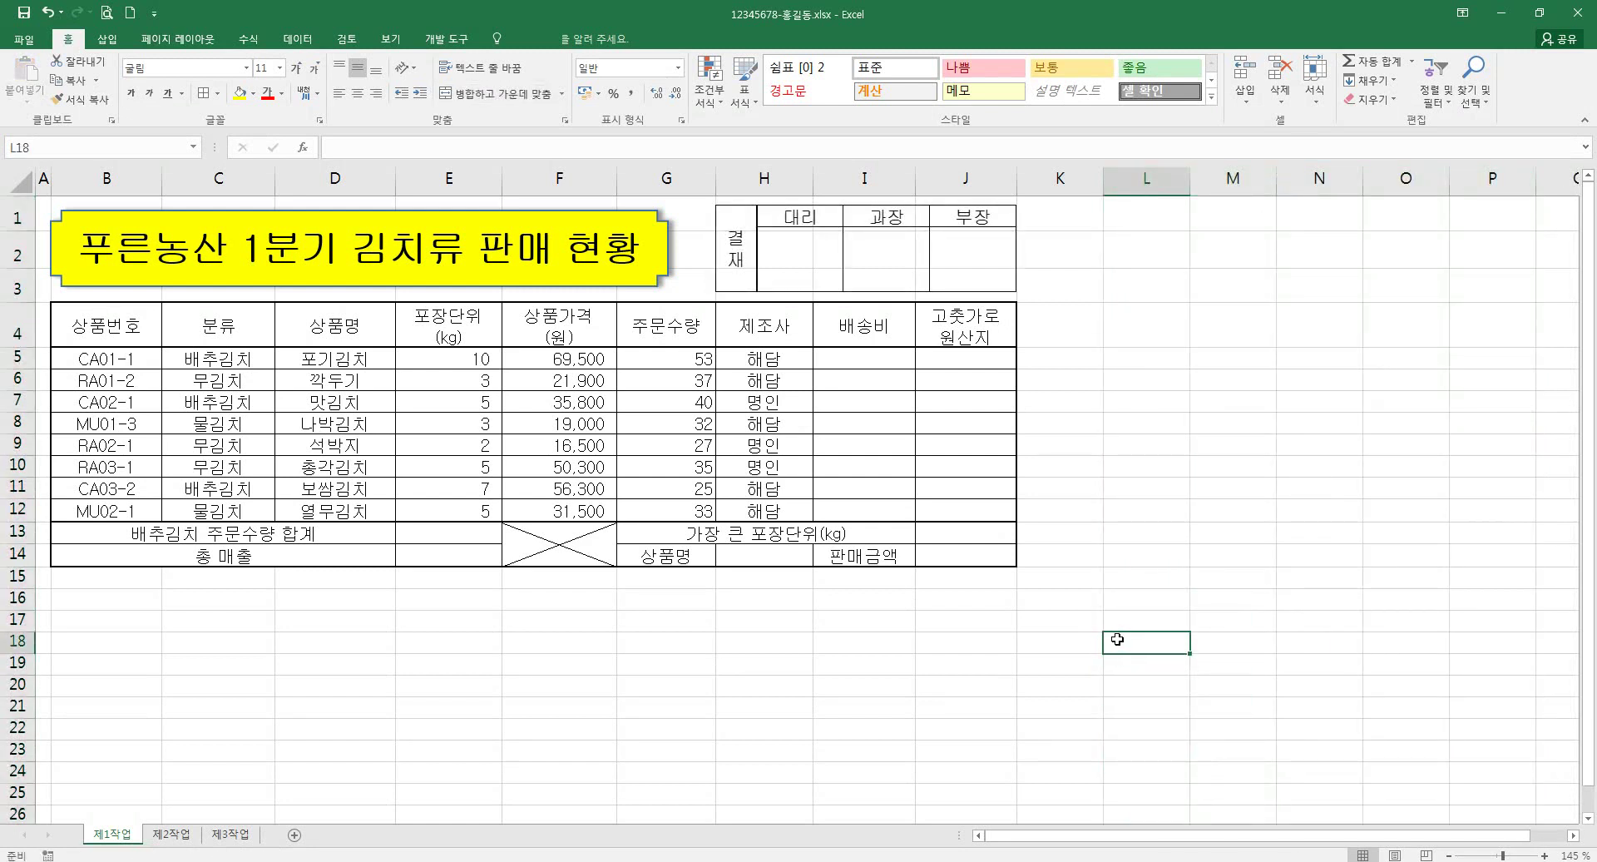
- Undo the column deletion and try clearing only the contents of the original approval box in L17:O20
key("ctrl+z")
left_click_drag(1122, 597, 1422, 689)
key("Delete")
left_click(1323, 729)
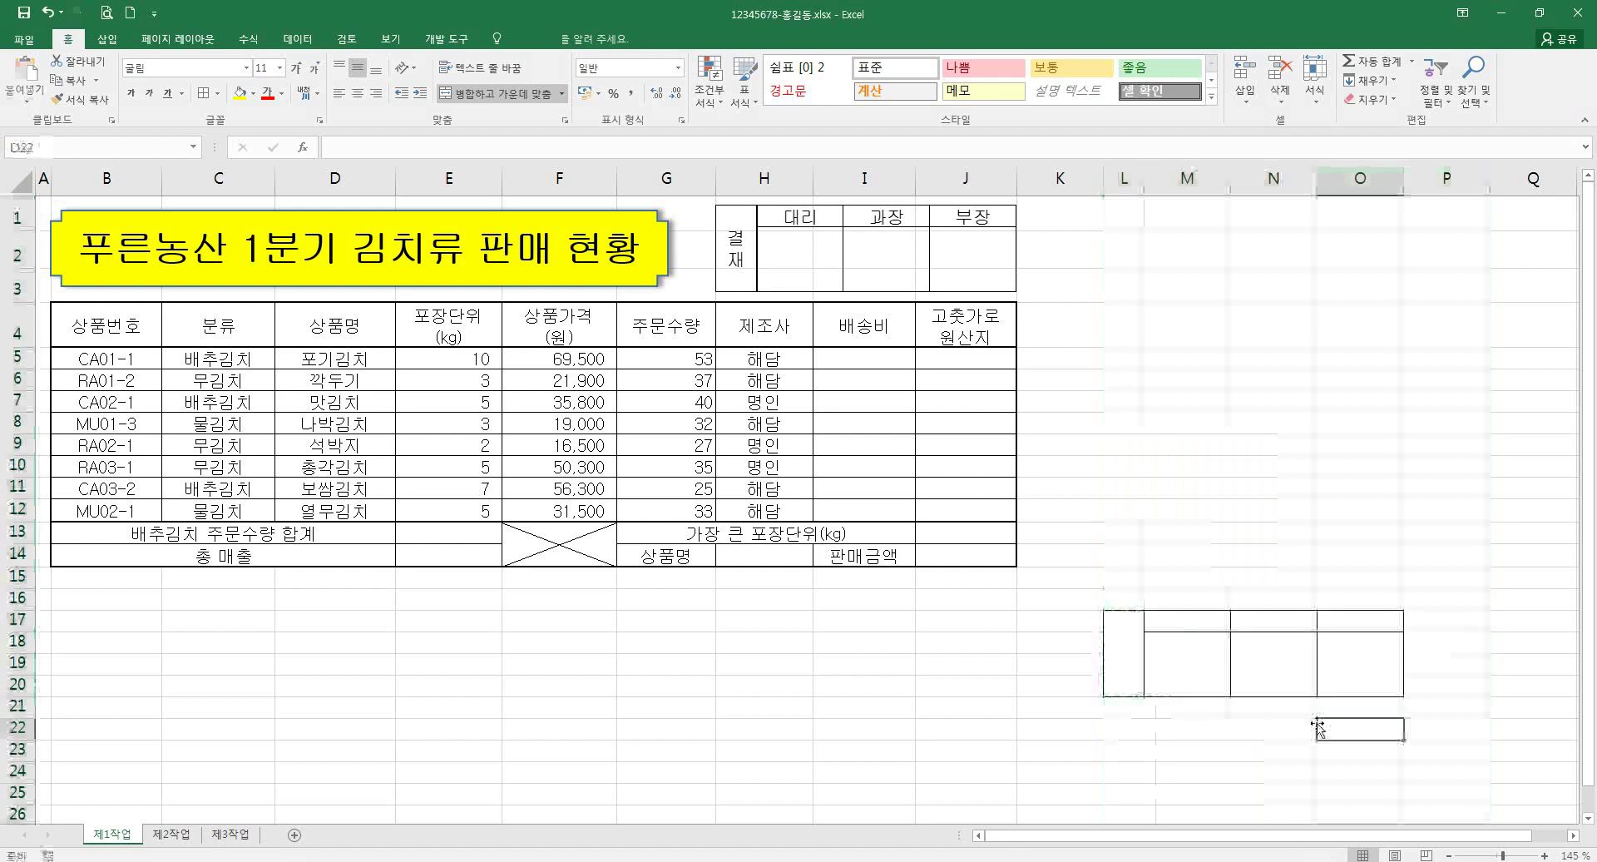
left_click_drag(1129, 669, 1373, 668)
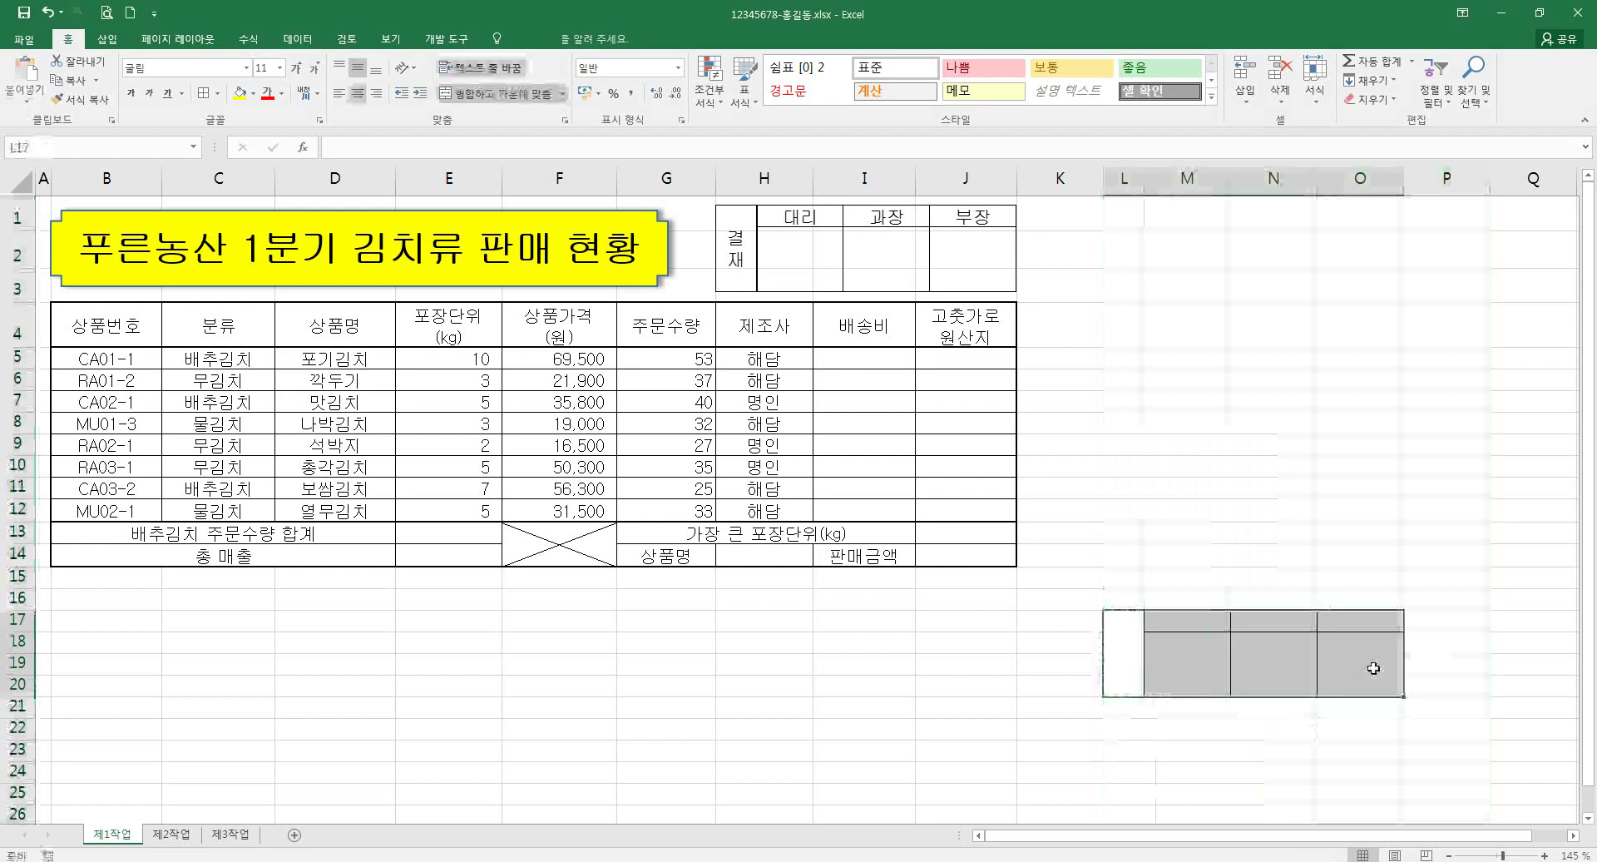
key("ctrl+z")
- Remove the original approval box again by deleting whole columns L through P instead of rows 17 to 21
left_click(1258, 518)
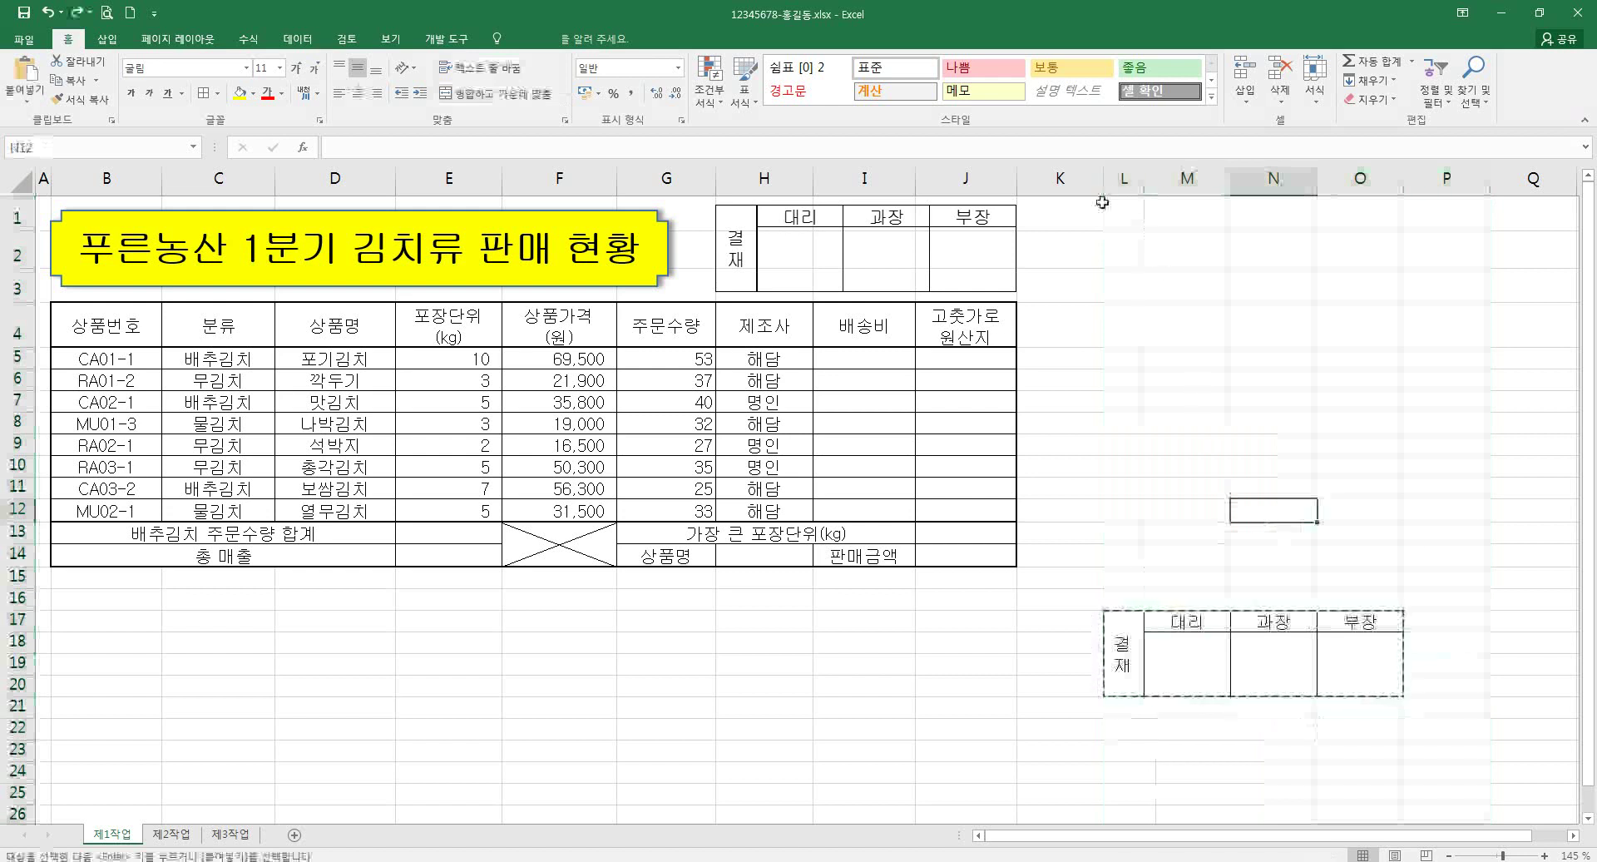
left_click_drag(17, 620, 18, 705)
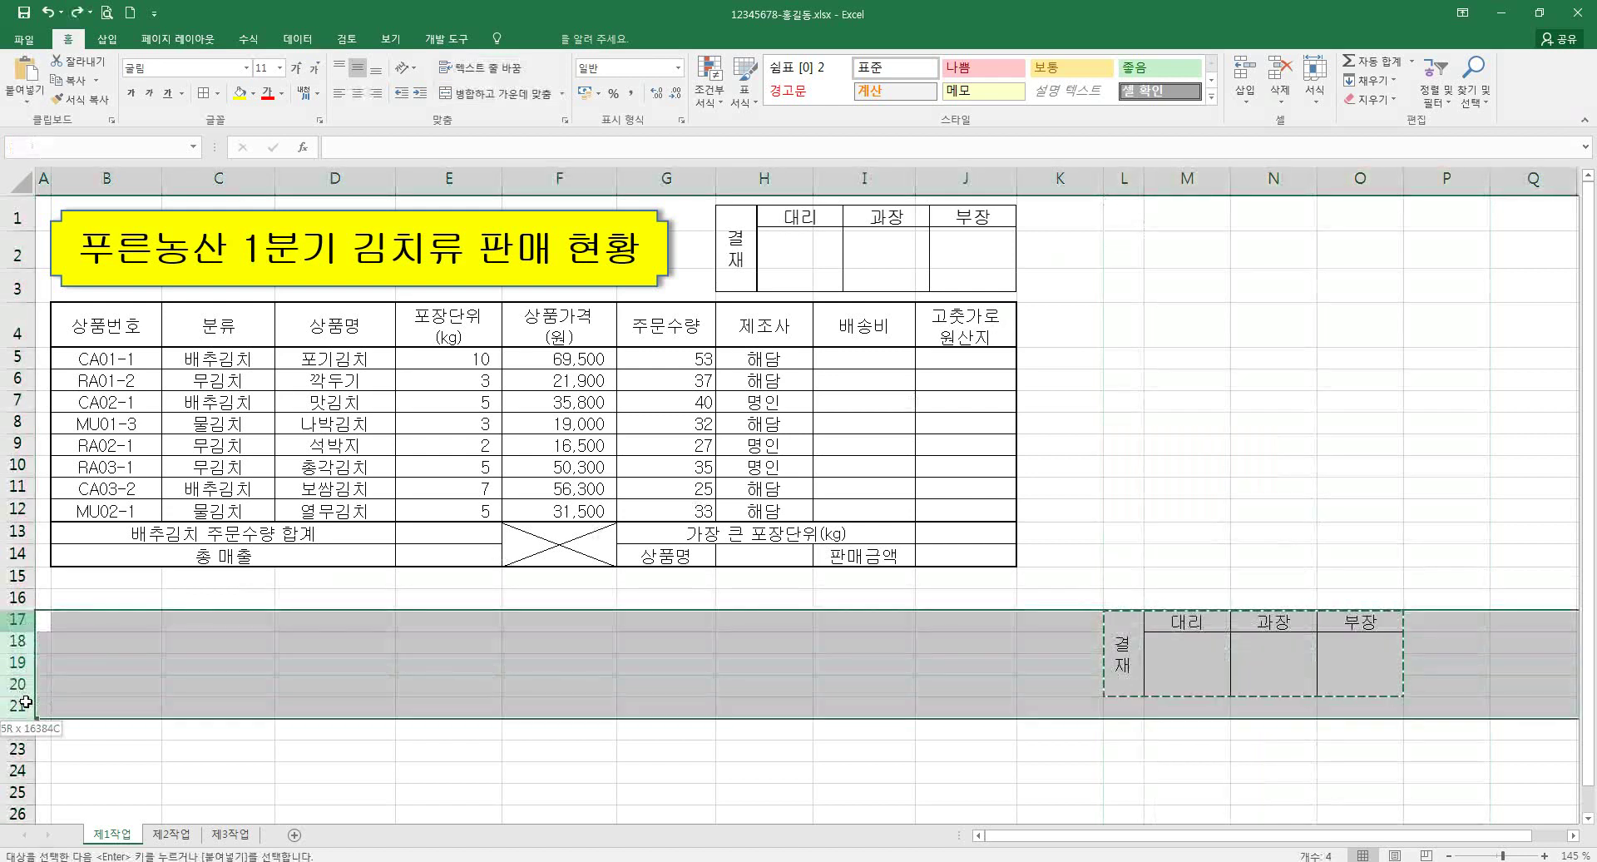
left_click_drag(1116, 185, 1447, 187)
right_click(1230, 319)
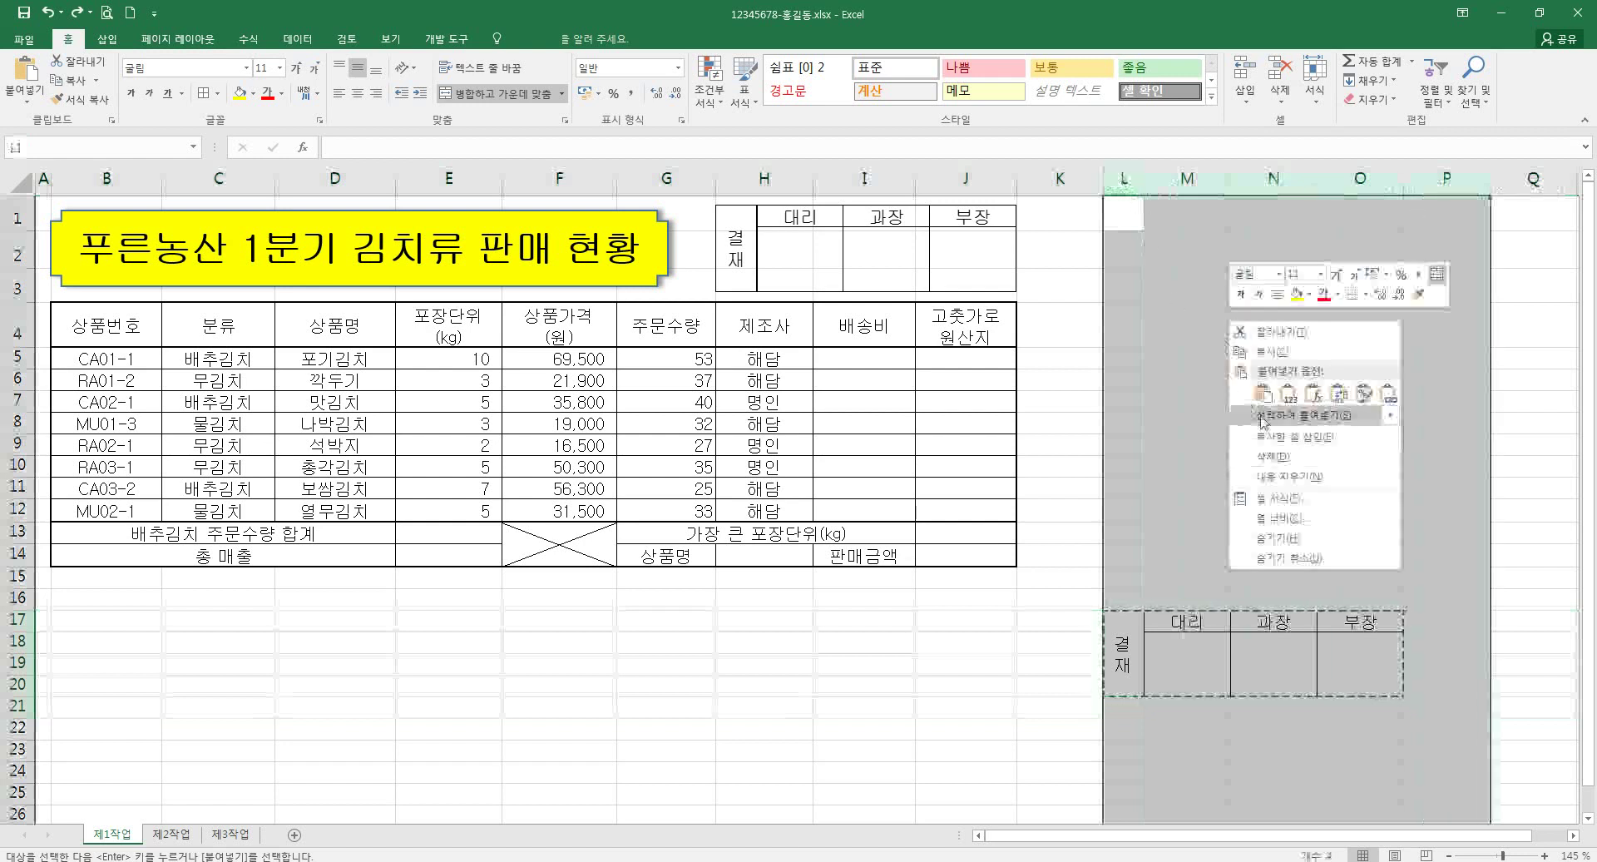
left_click(1271, 456)
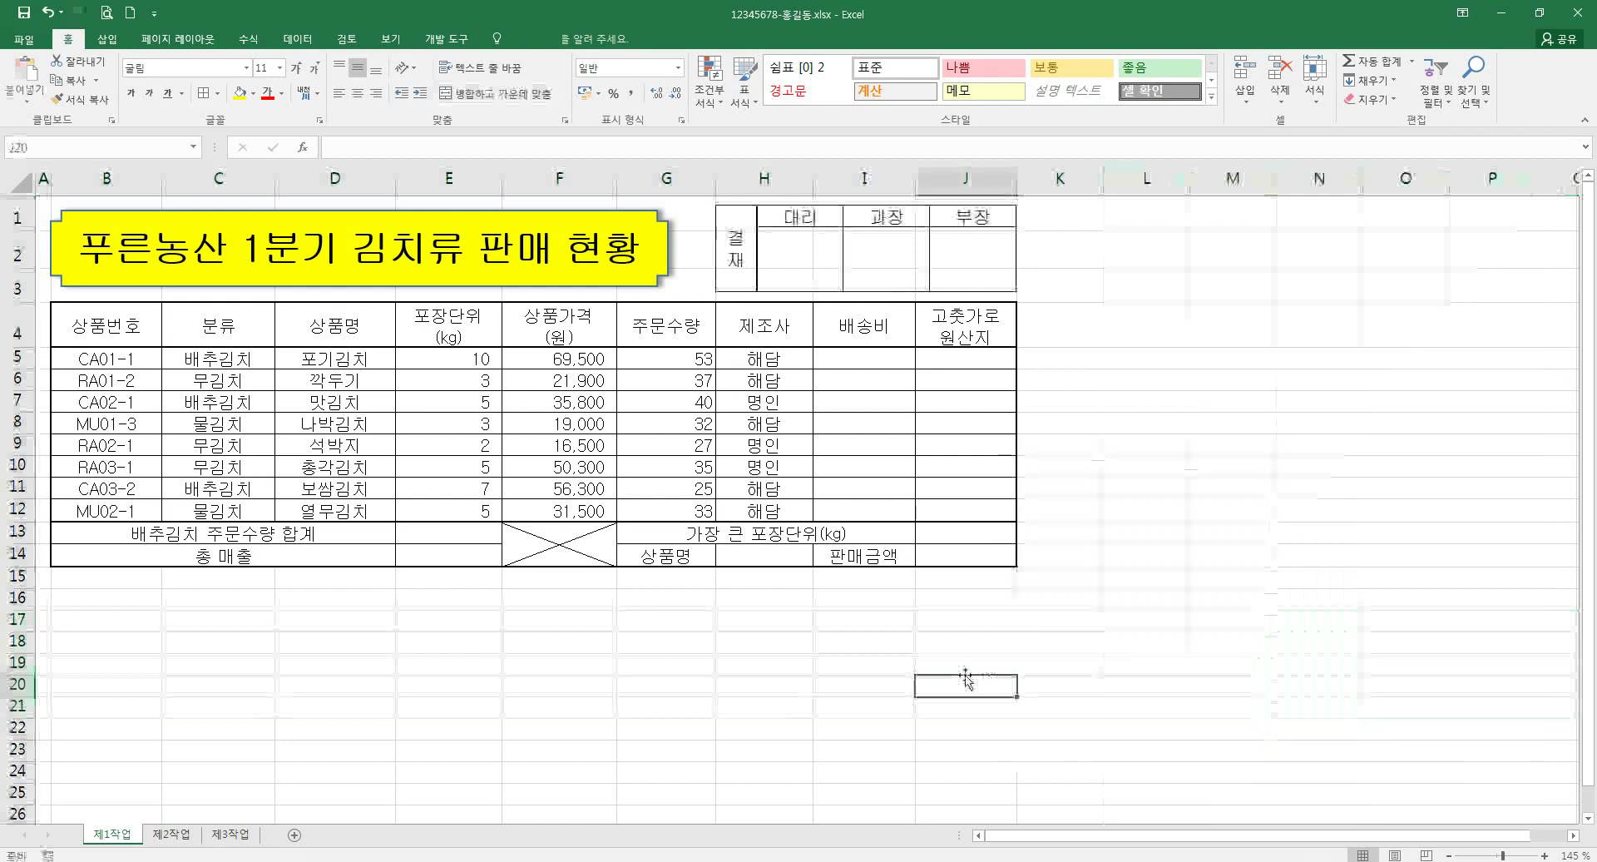
left_click(794, 663)
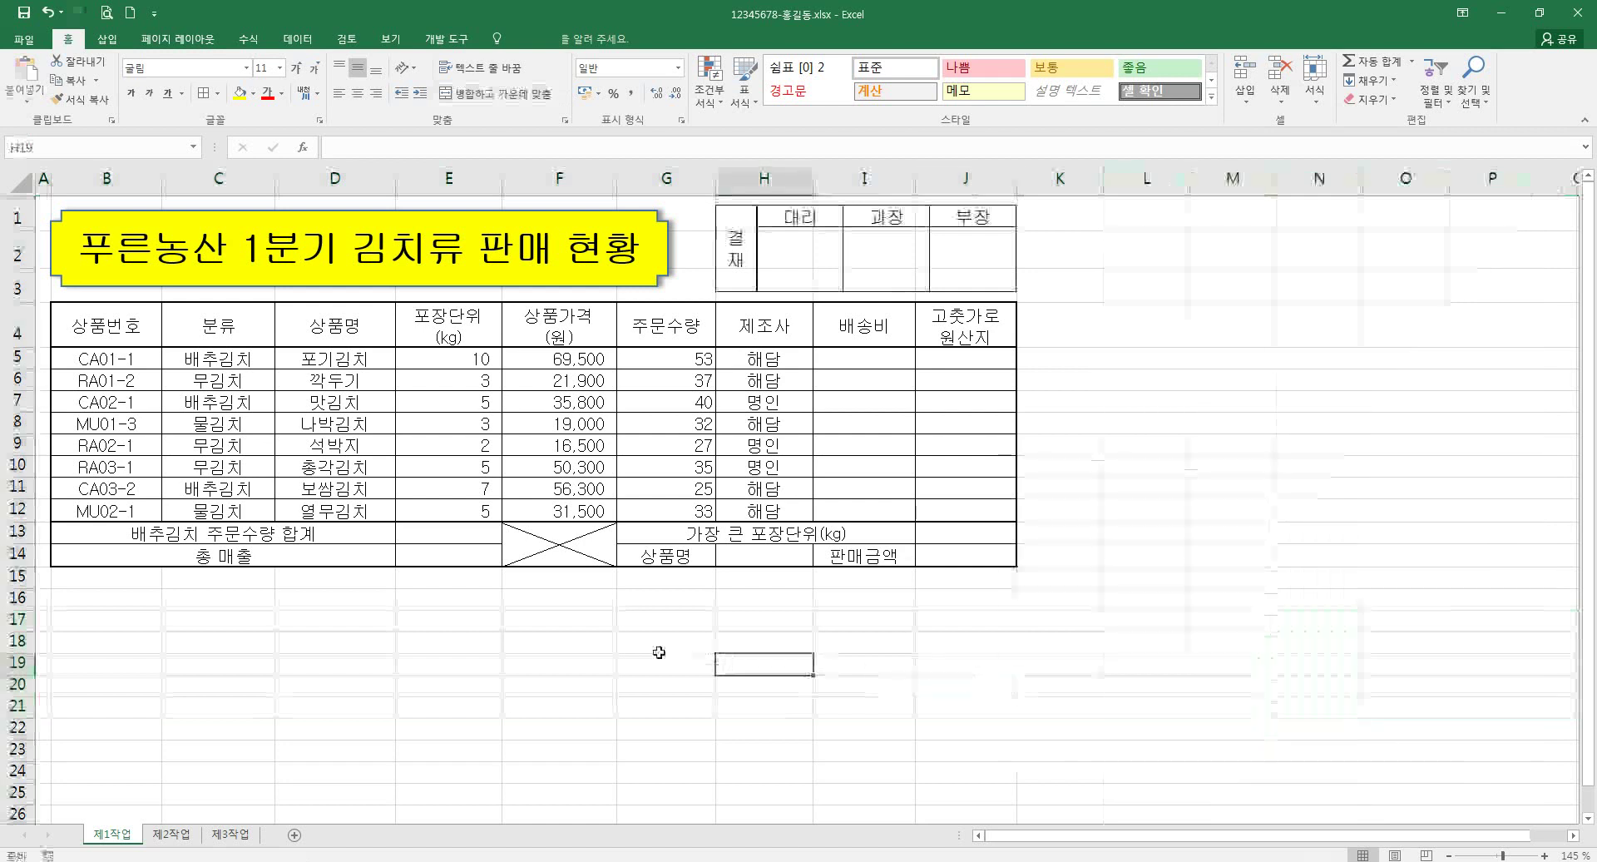
- Switch to the exam PDF in Acrobat Reader and read the conditions on the approval box and the cells to fill with orange
key("alt+Tab")
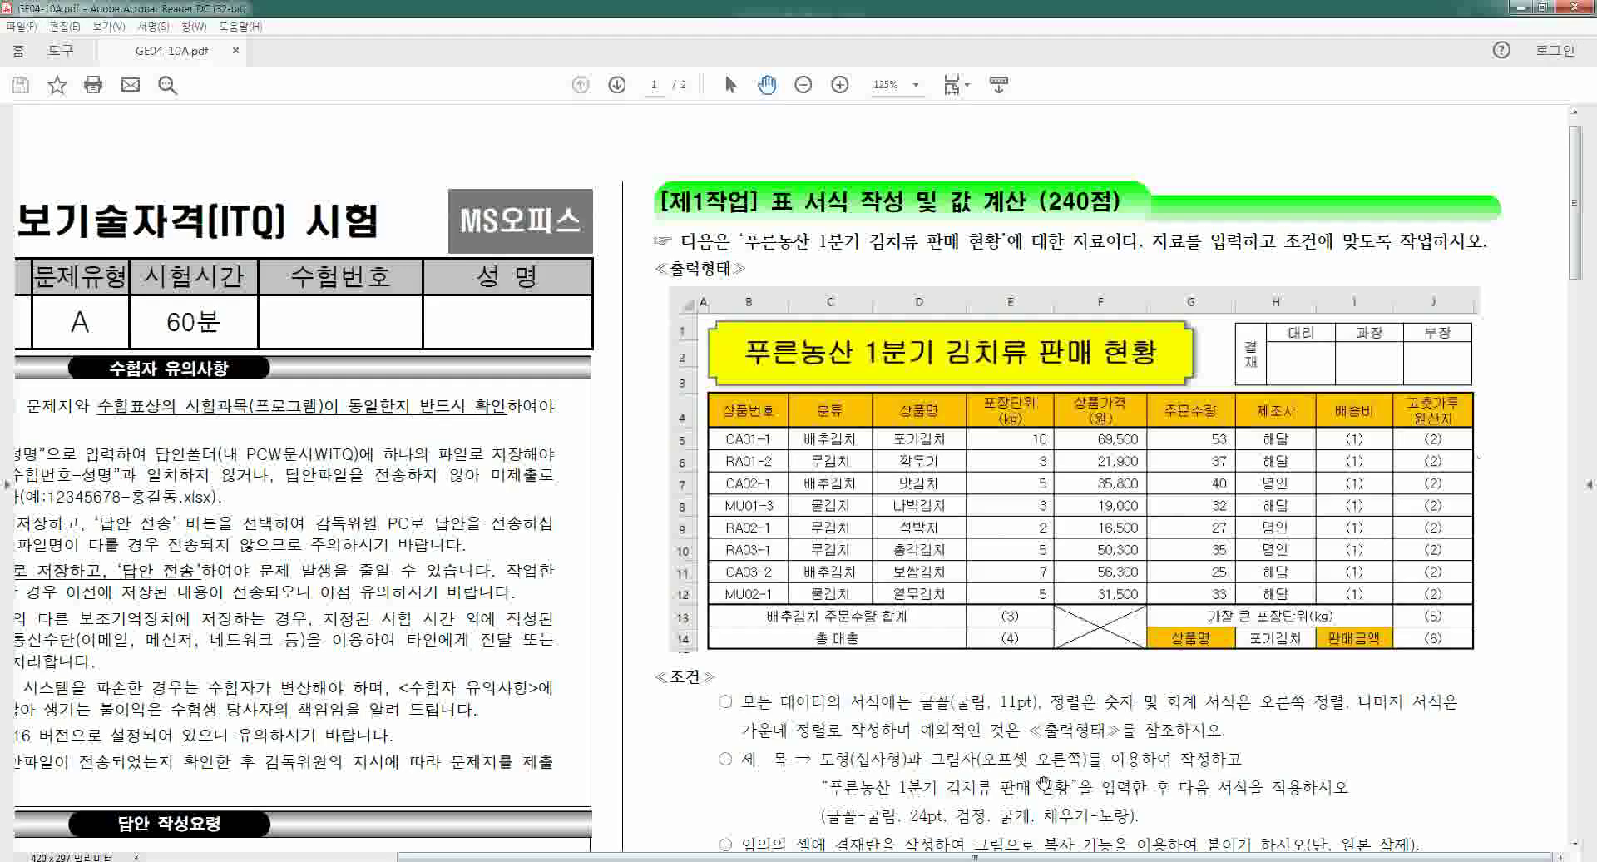
scroll(1046, 684, "down", 2)
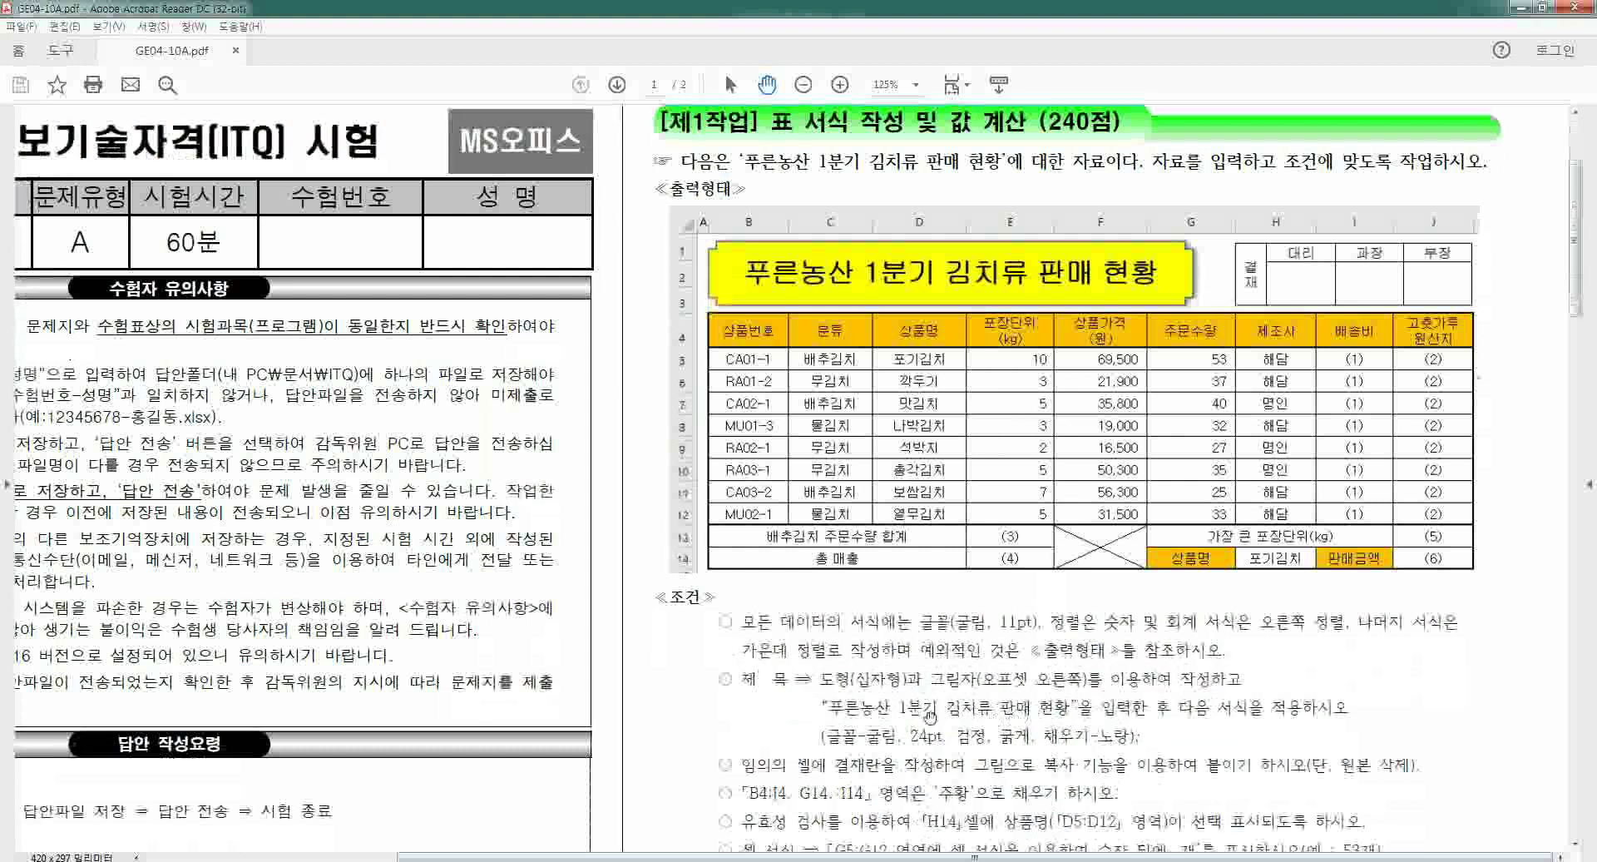
scroll(842, 684, "down", 2)
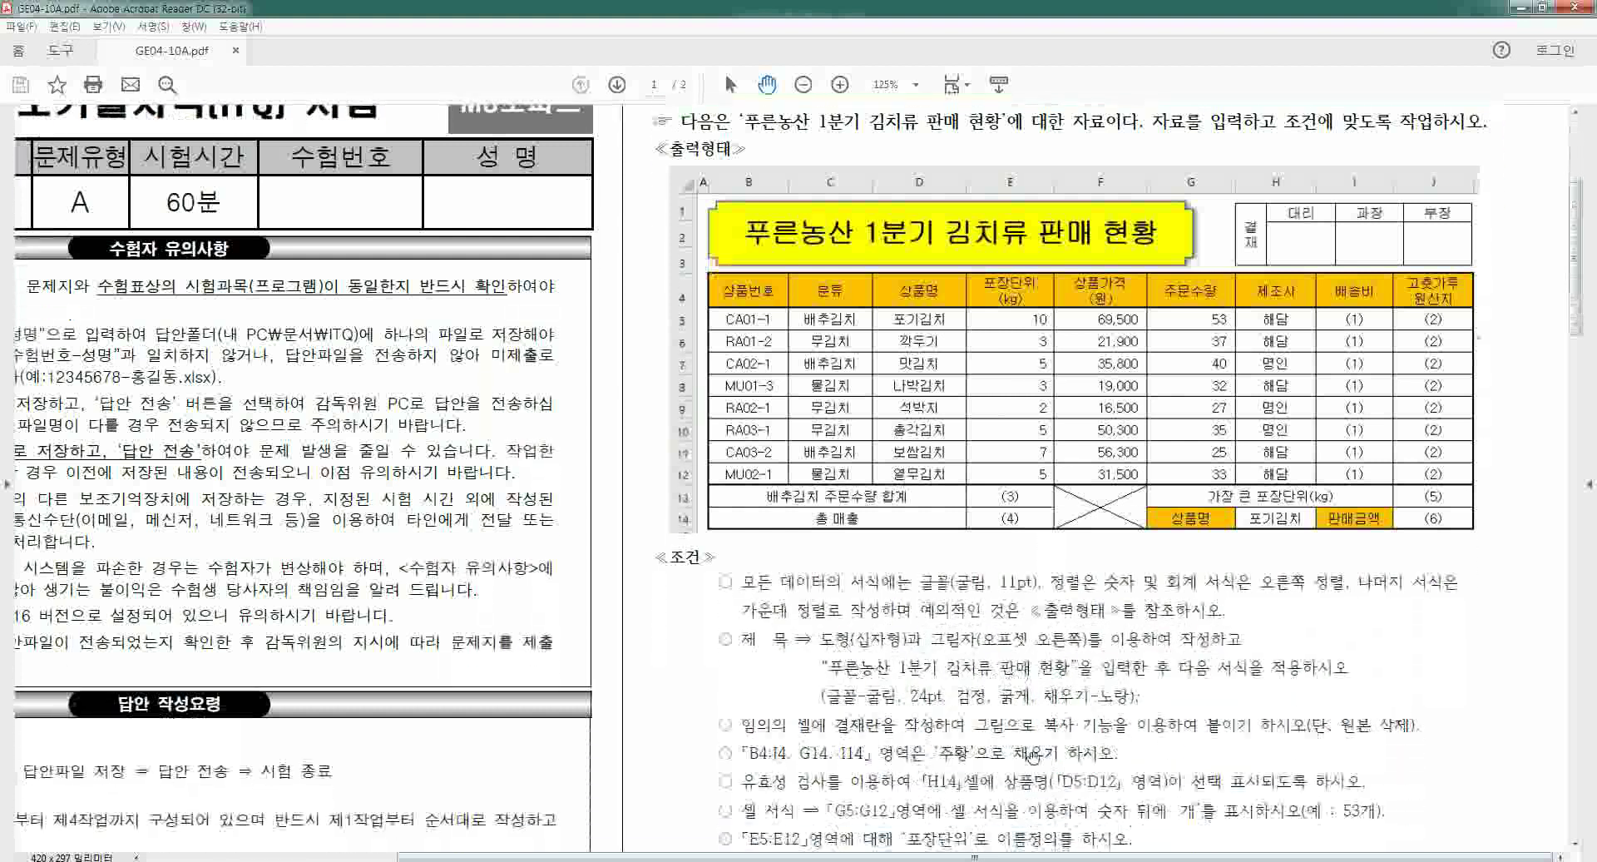
scroll(1009, 755, "down", 1)
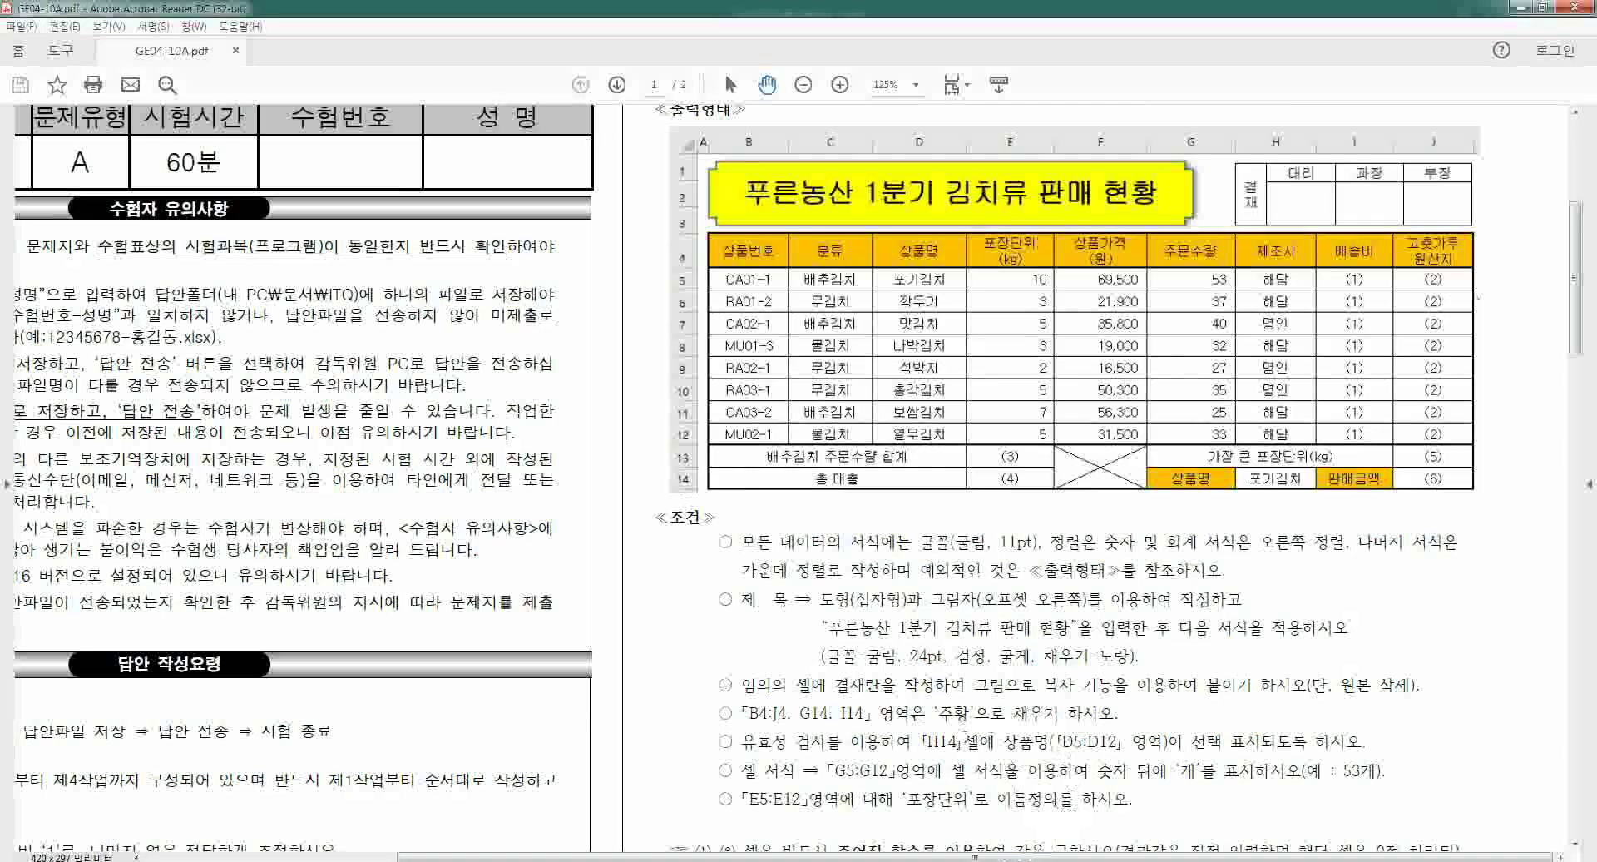
- Return to the Excel workbook and fill the table header cells B4:J4 with orange (주황)
key("alt+Tab")
left_click(577, 450)
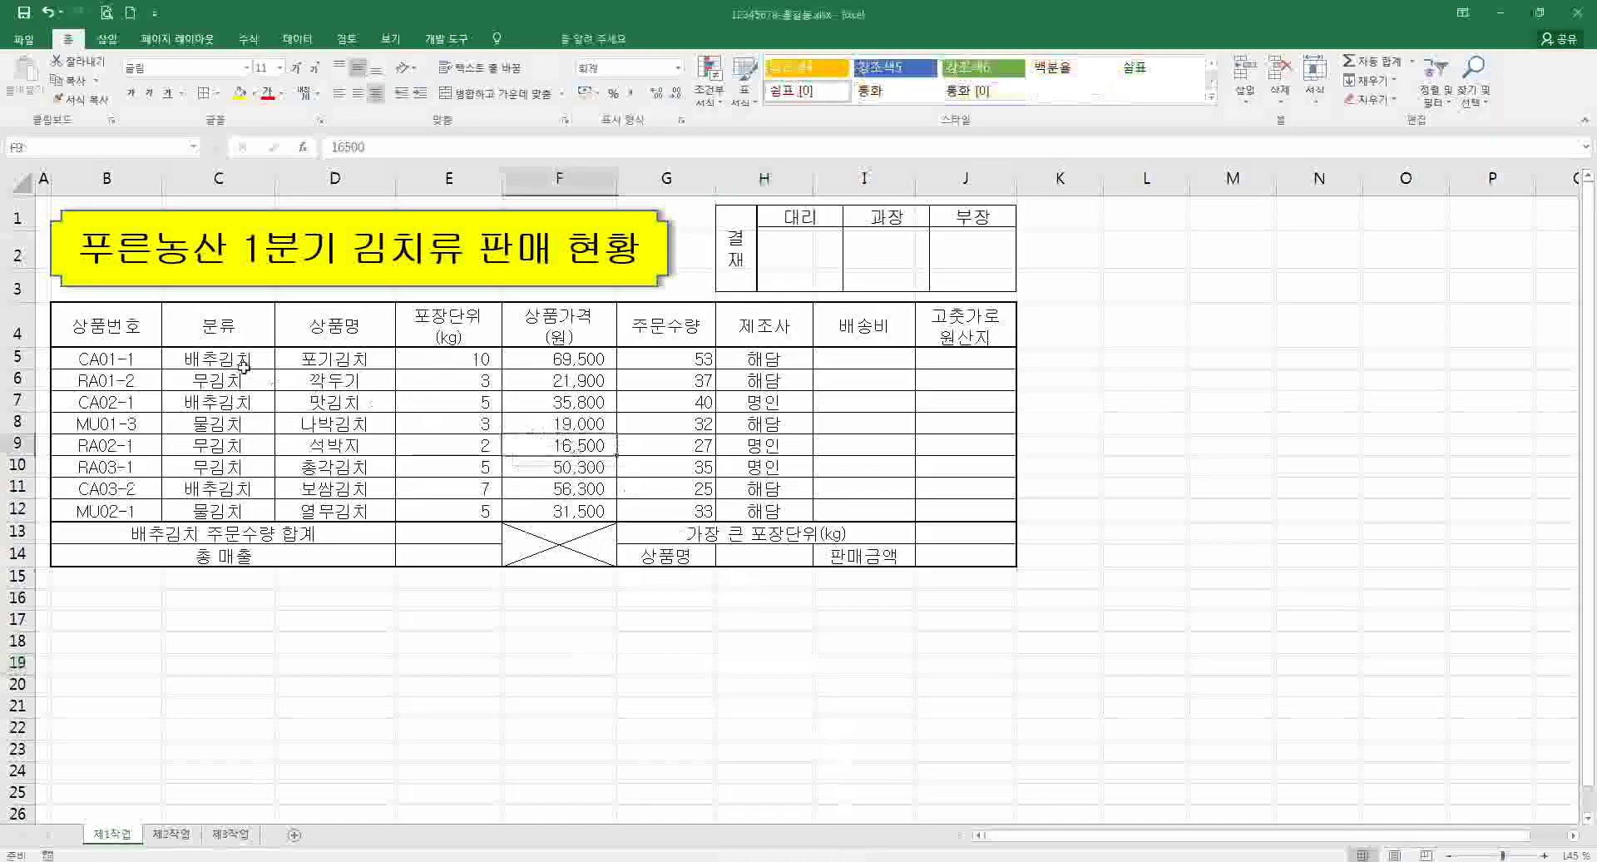
left_click_drag(129, 325, 969, 326)
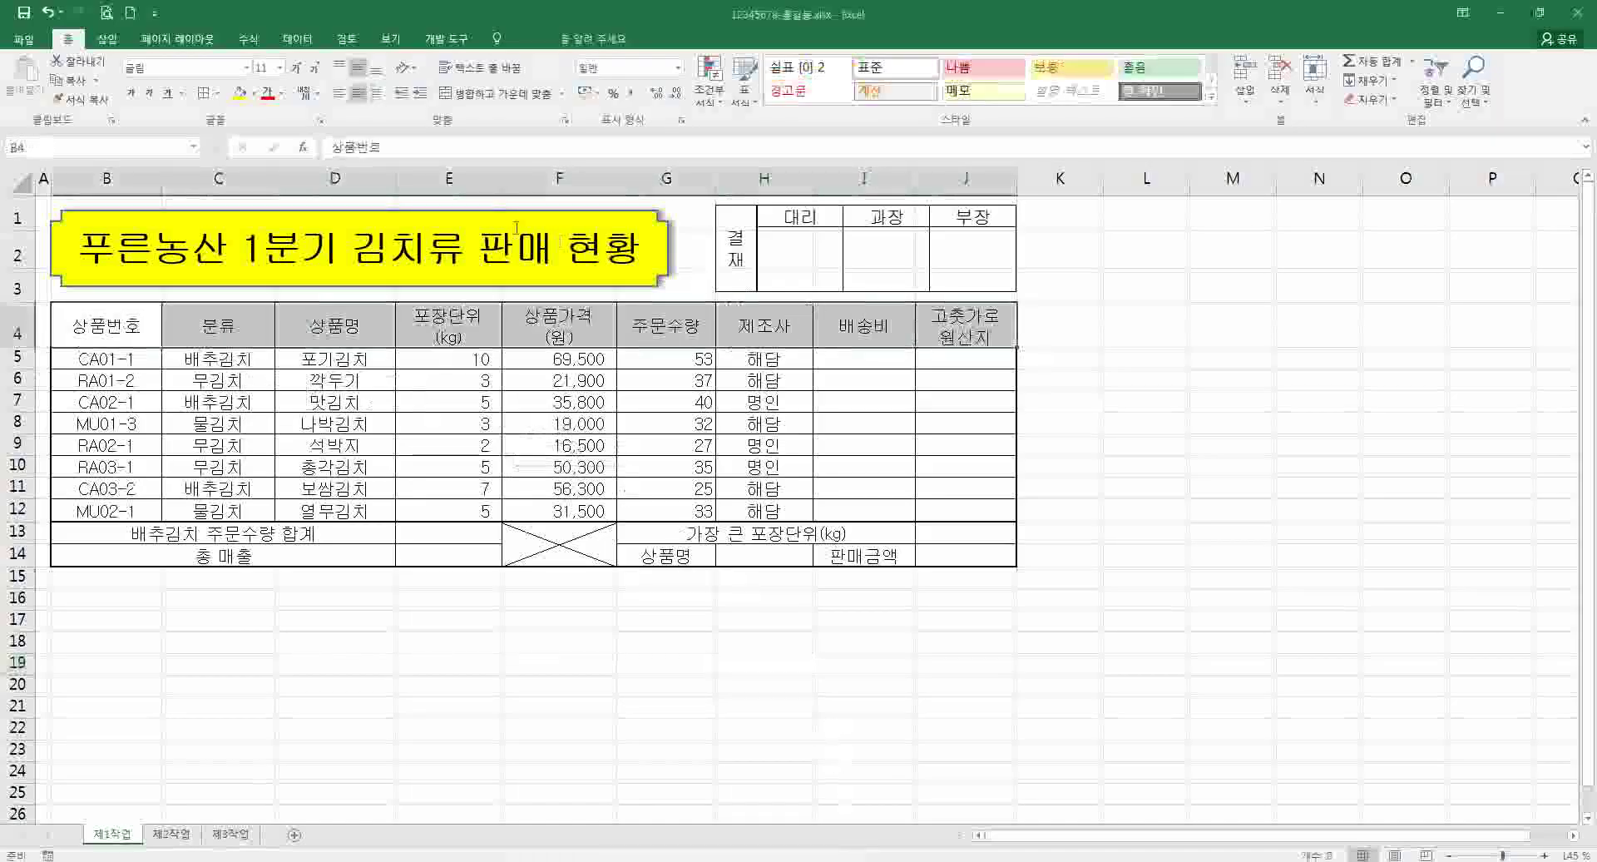
left_click(251, 93)
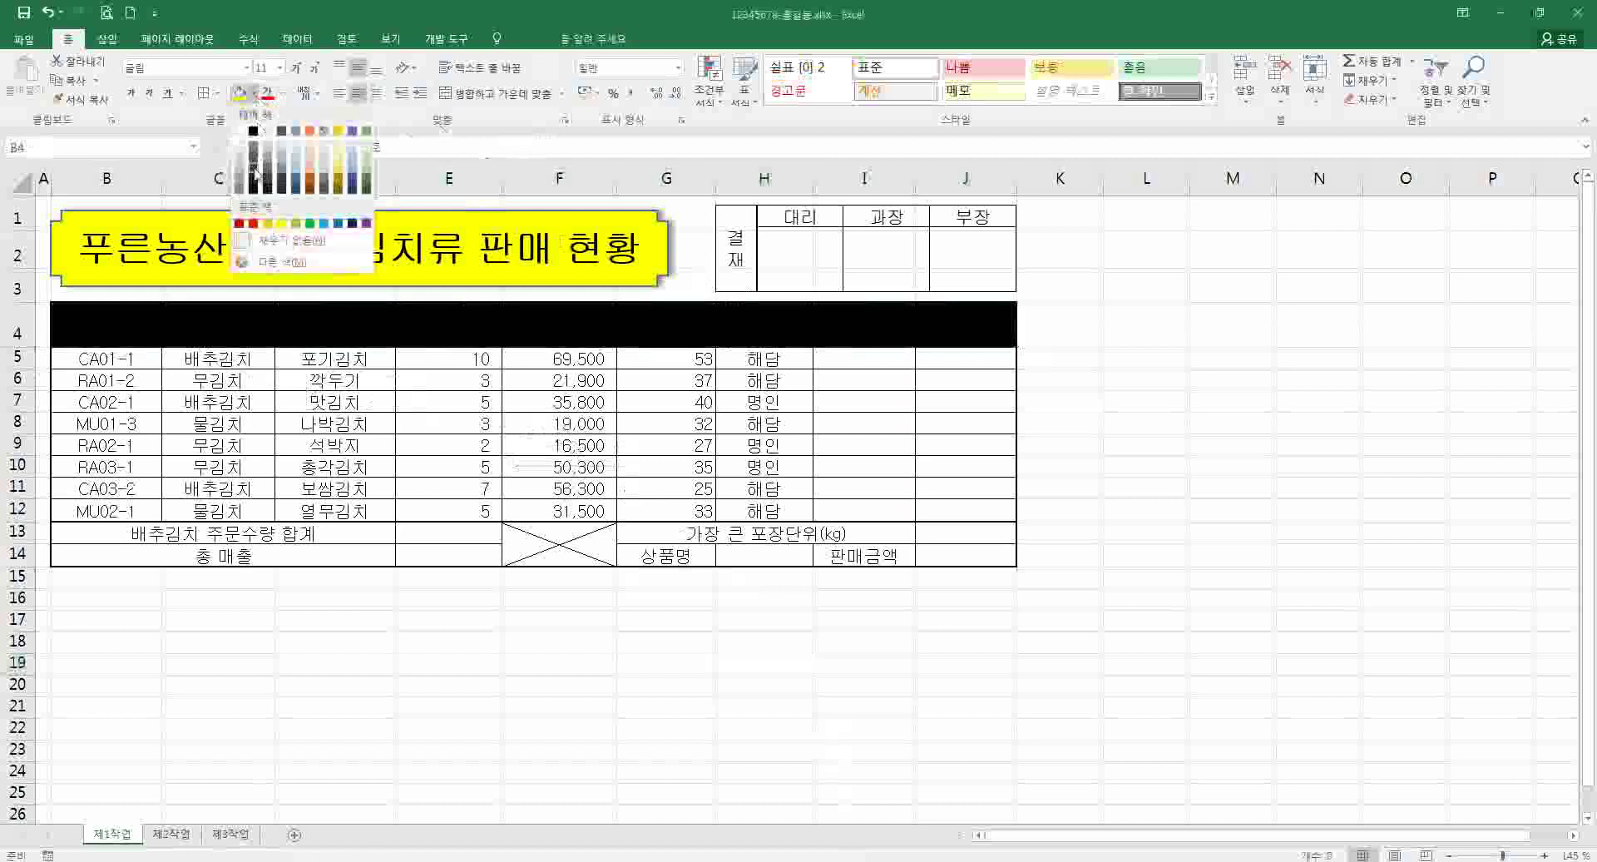
left_click(266, 225)
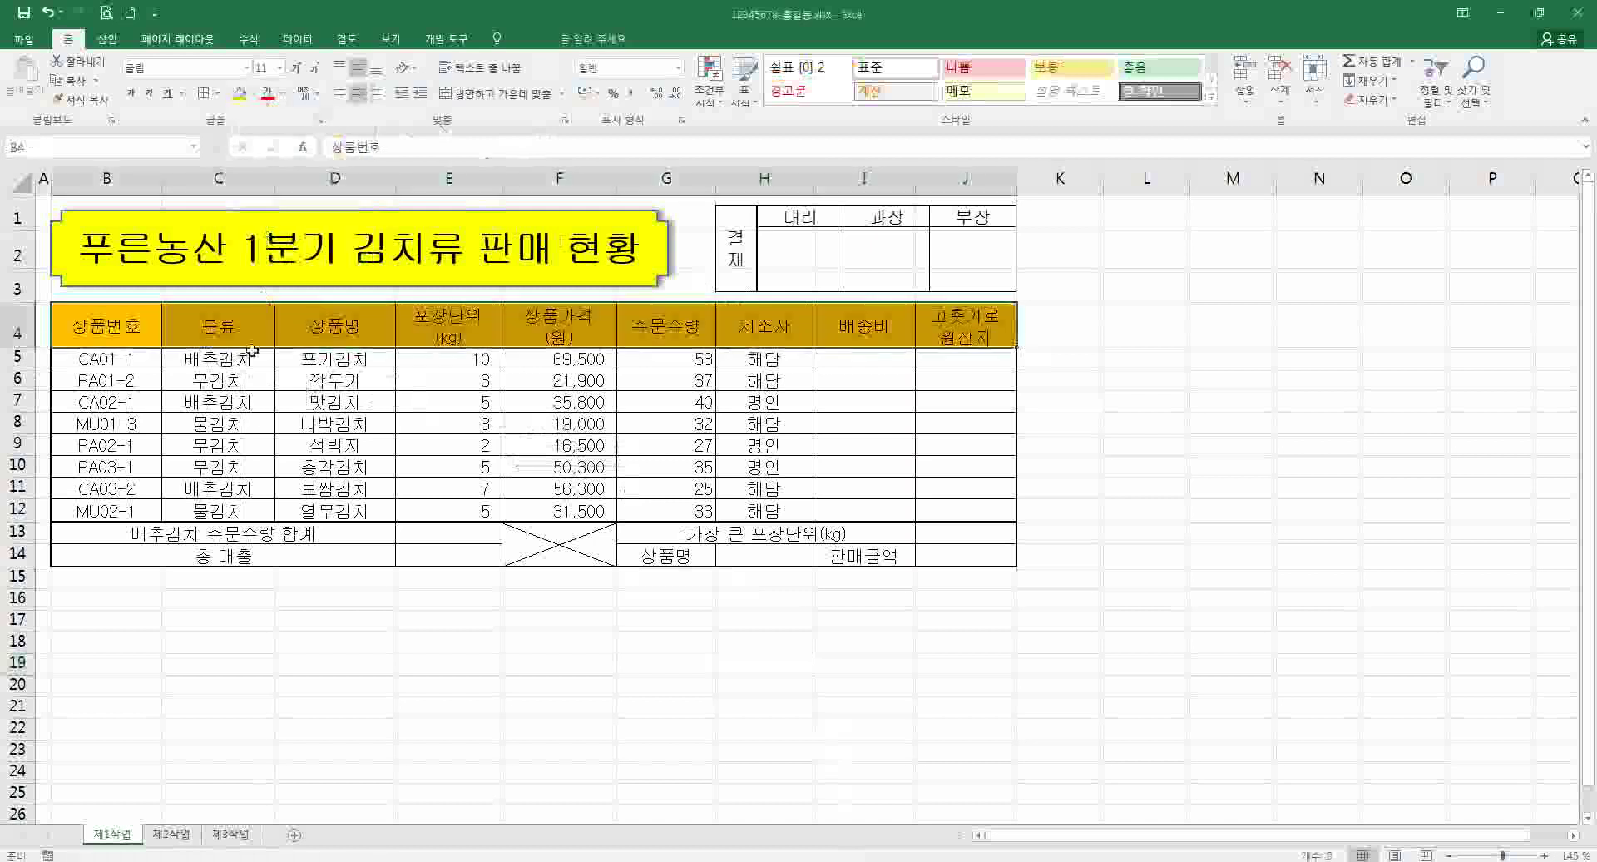
left_click(218, 423)
- Fill the label cells G14 (상품명) and I14 (판매금액) with the same orange
left_click(644, 557)
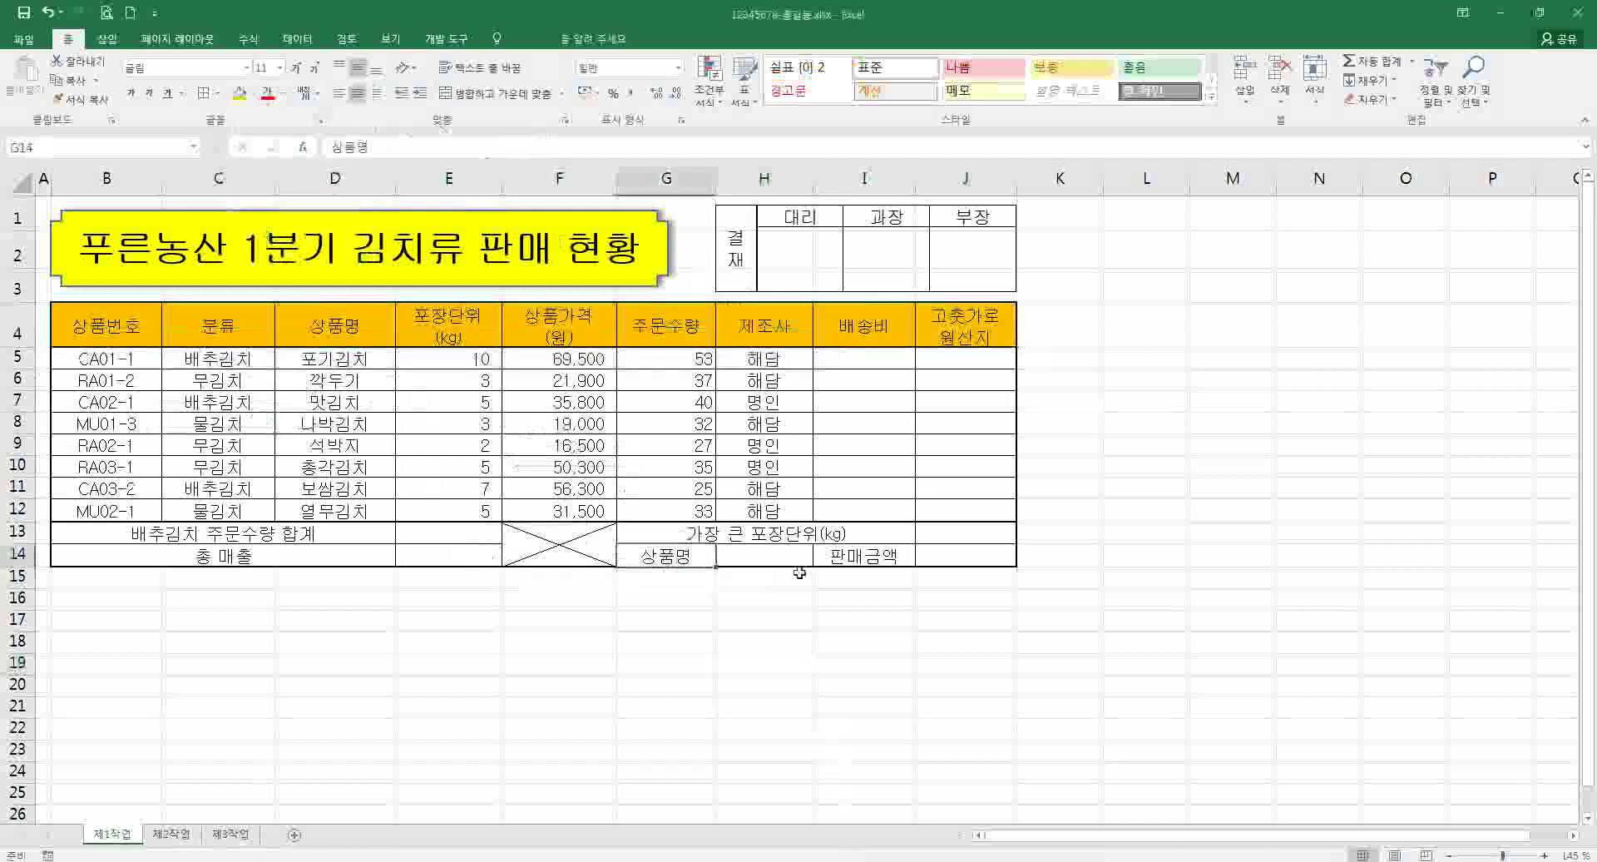
left_click(870, 555, "ctrl")
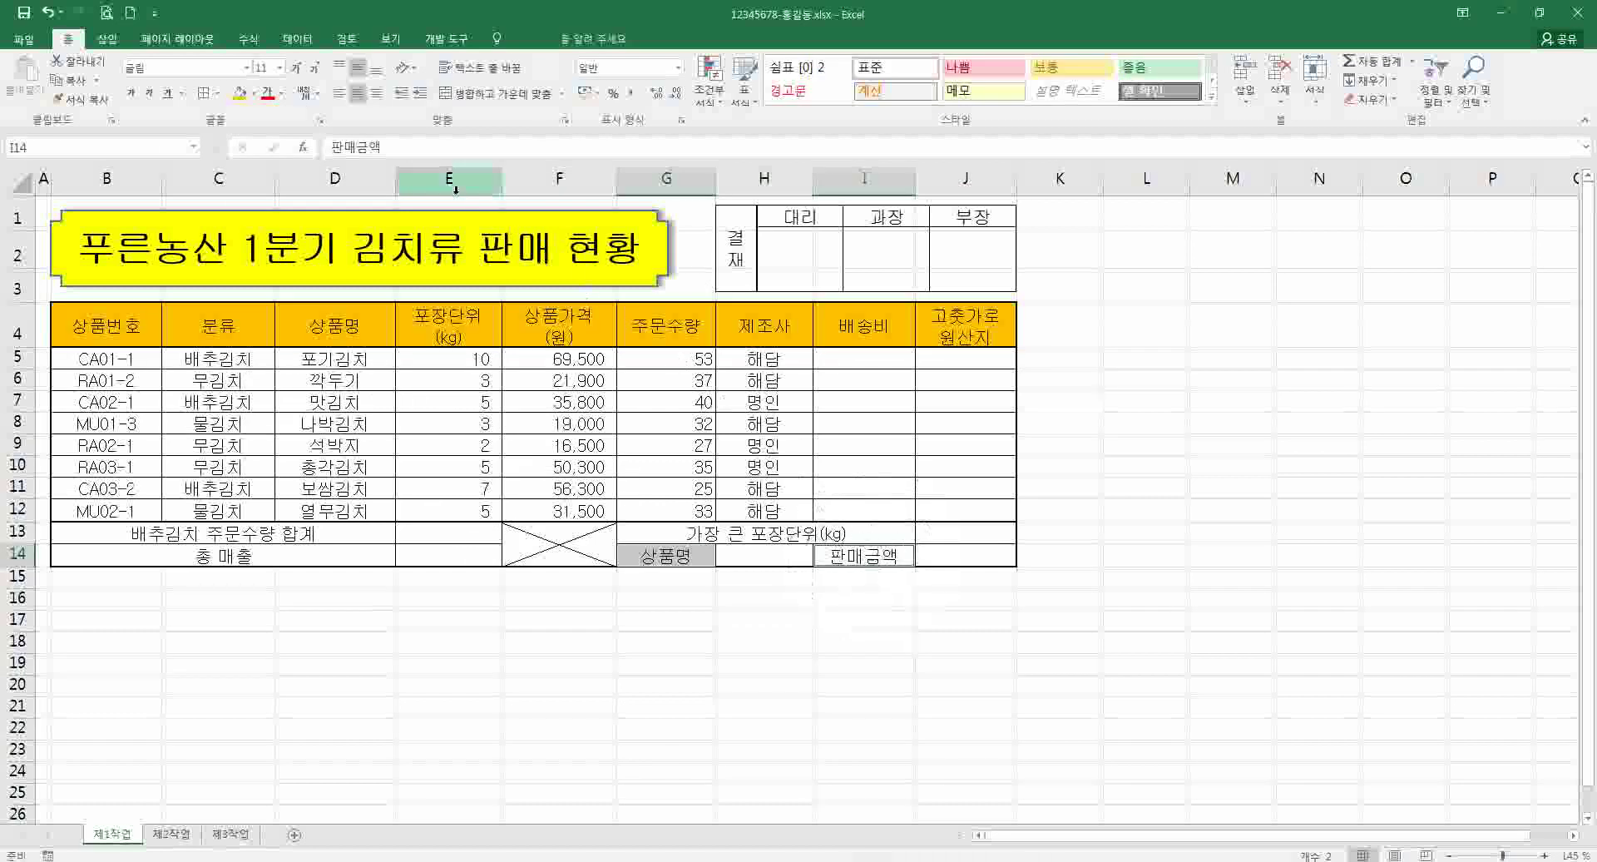
left_click(239, 93)
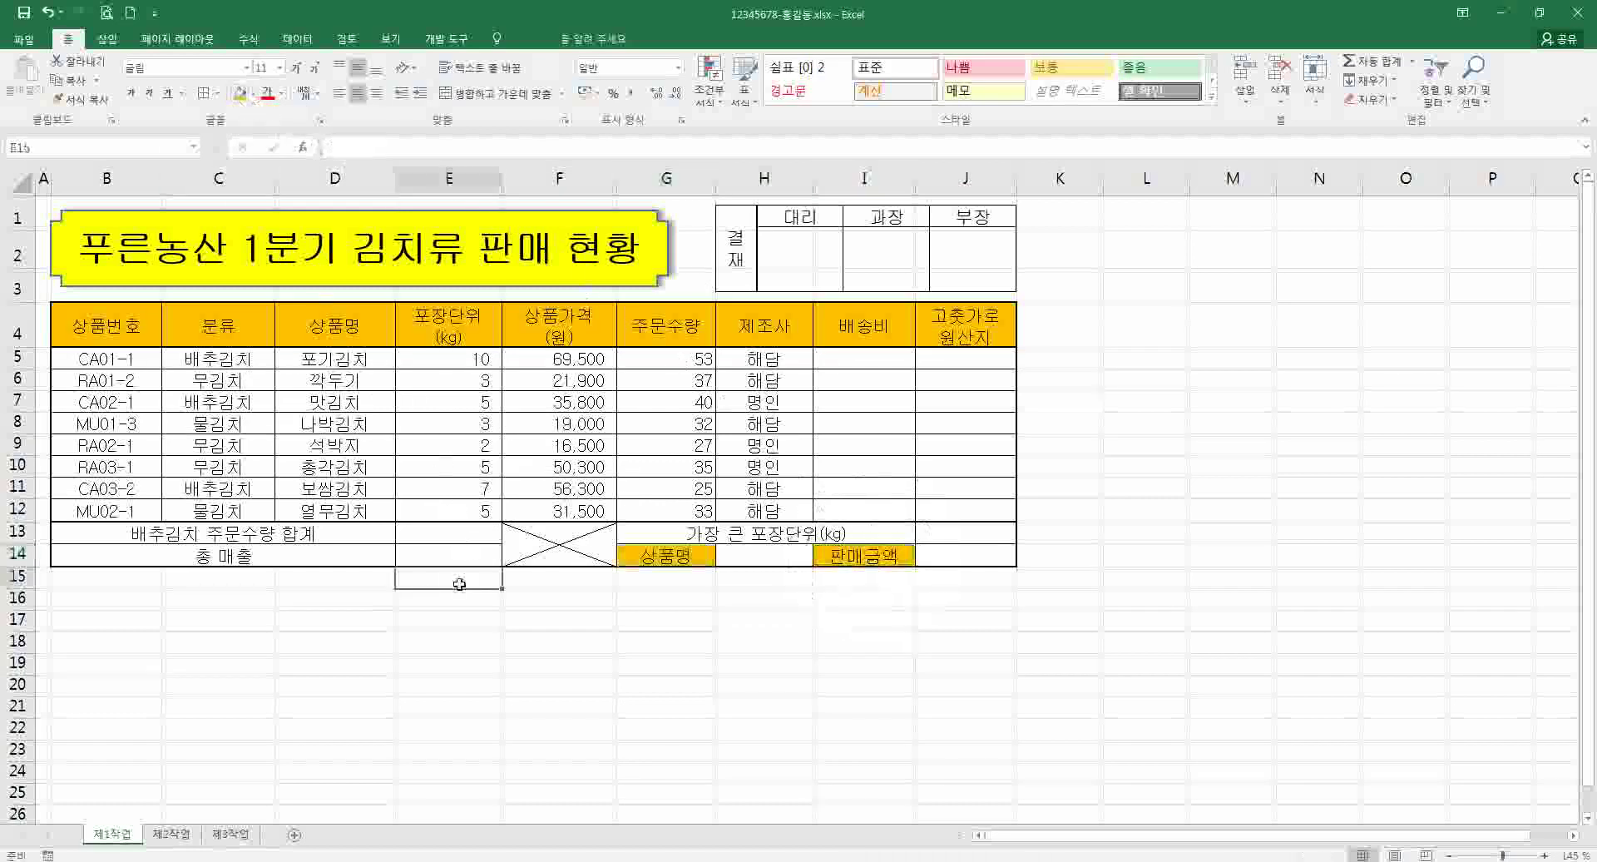
left_click_drag(249, 578, 474, 738)
left_click(639, 699)
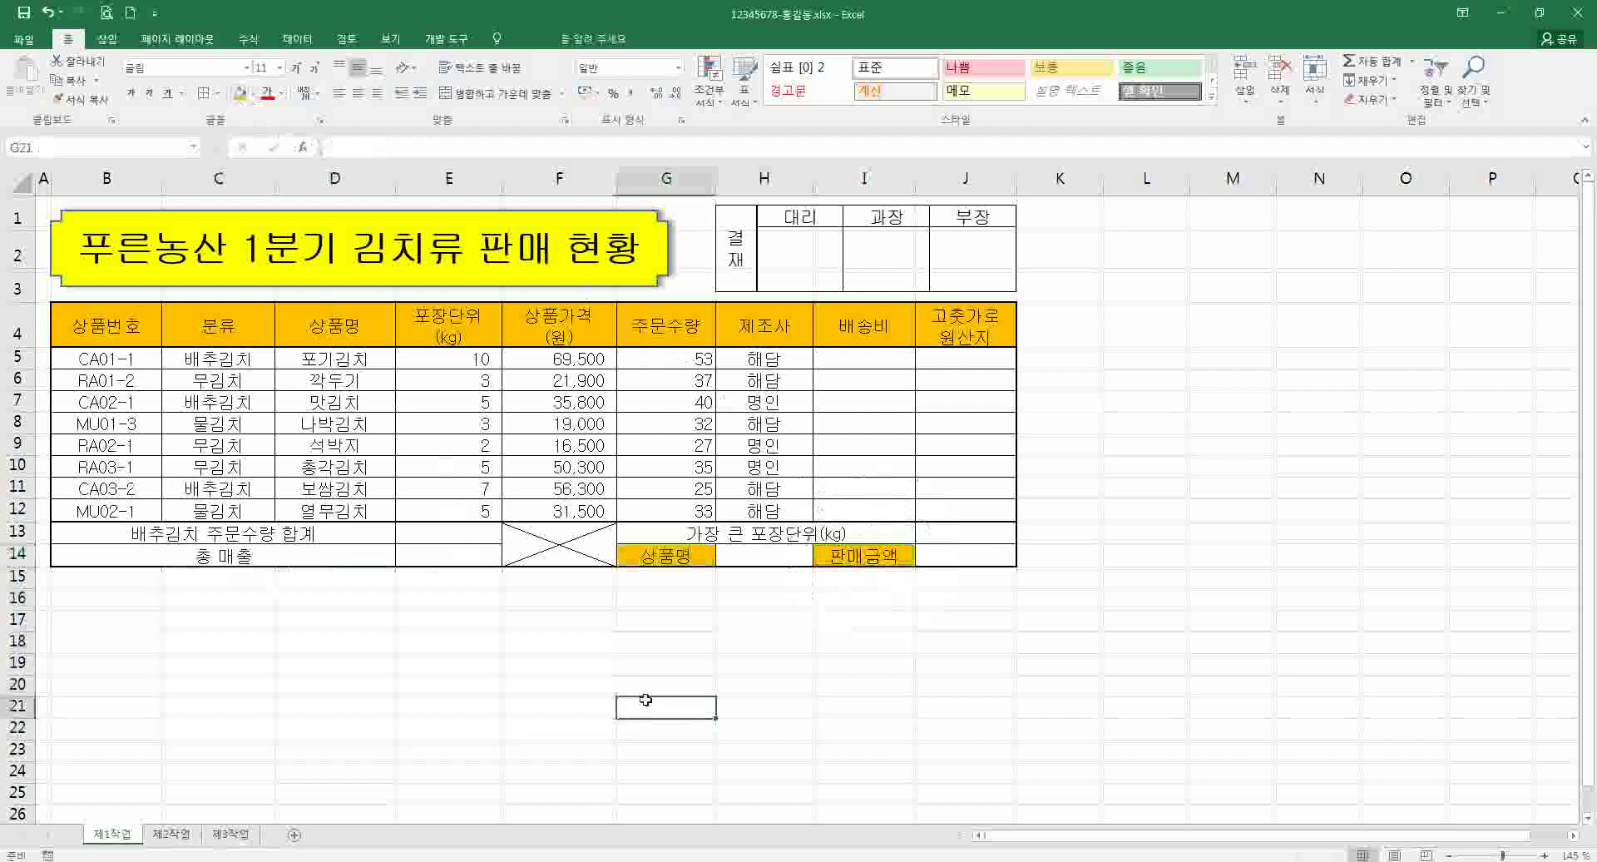
left_click(559, 642)
left_click(801, 646, "ctrl")
left_click(1044, 665, "ctrl")
left_click_drag(1223, 597, 1240, 705)
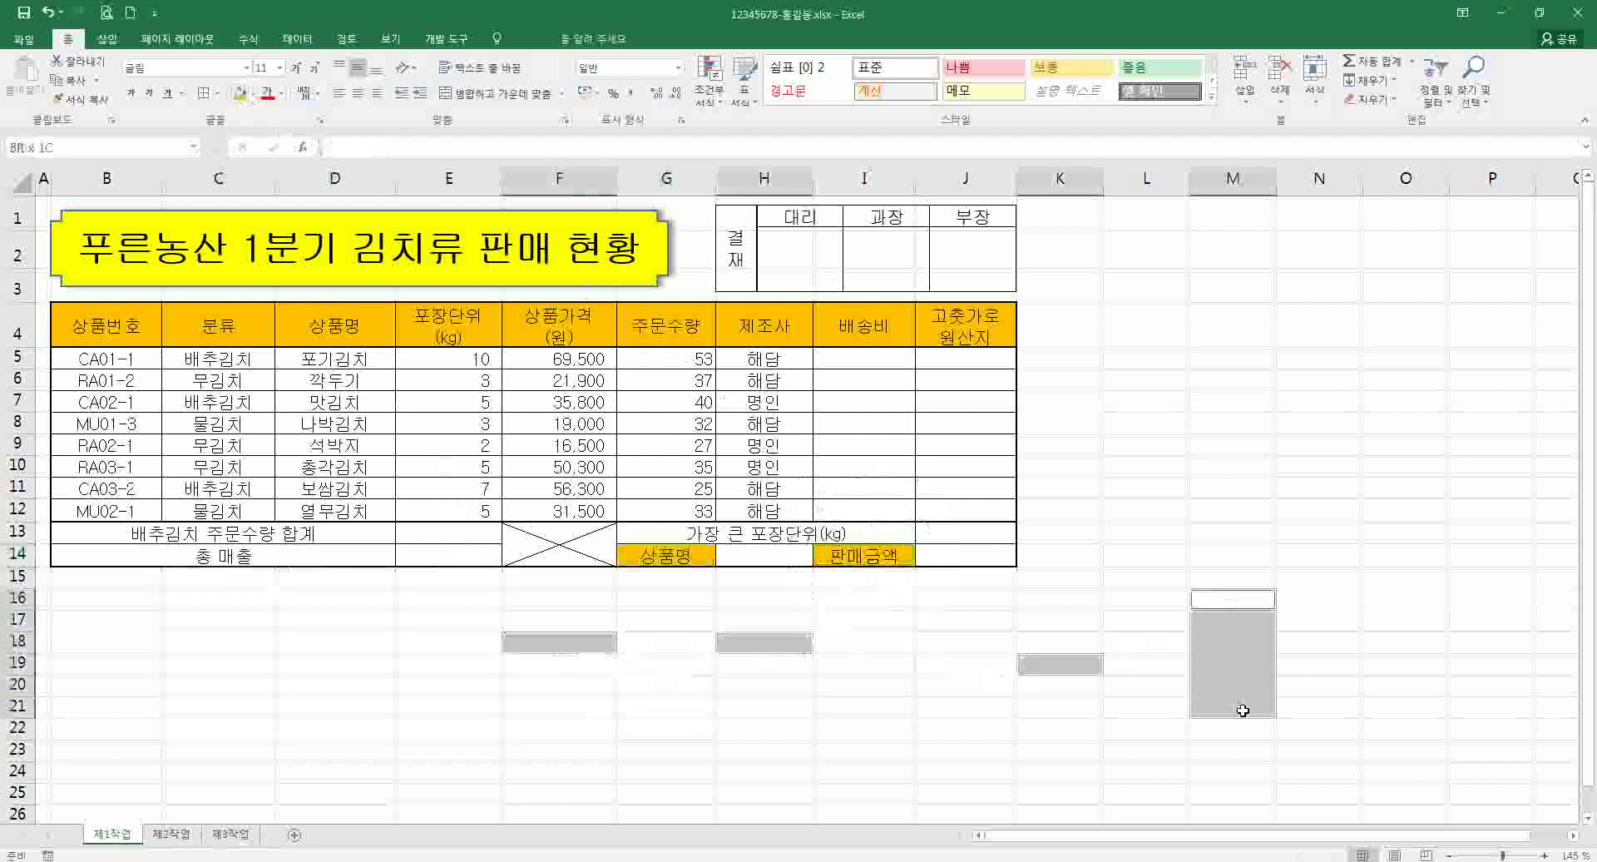
left_click_drag(824, 727, 981, 746)
left_click_drag(545, 726, 745, 765)
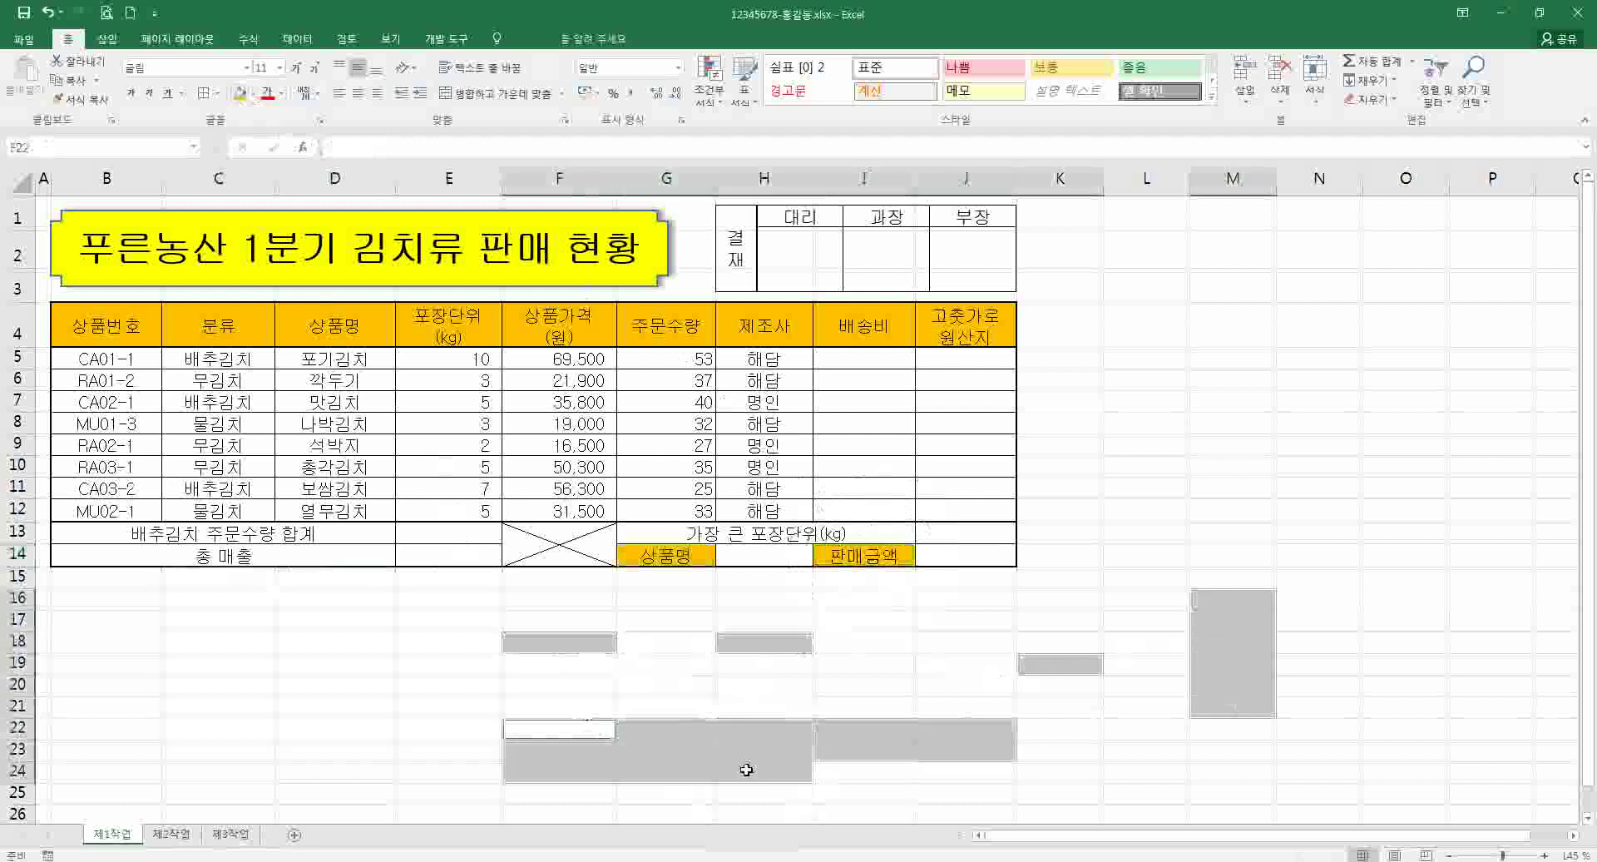
left_click_drag(212, 664, 362, 721)
left_click(441, 686)
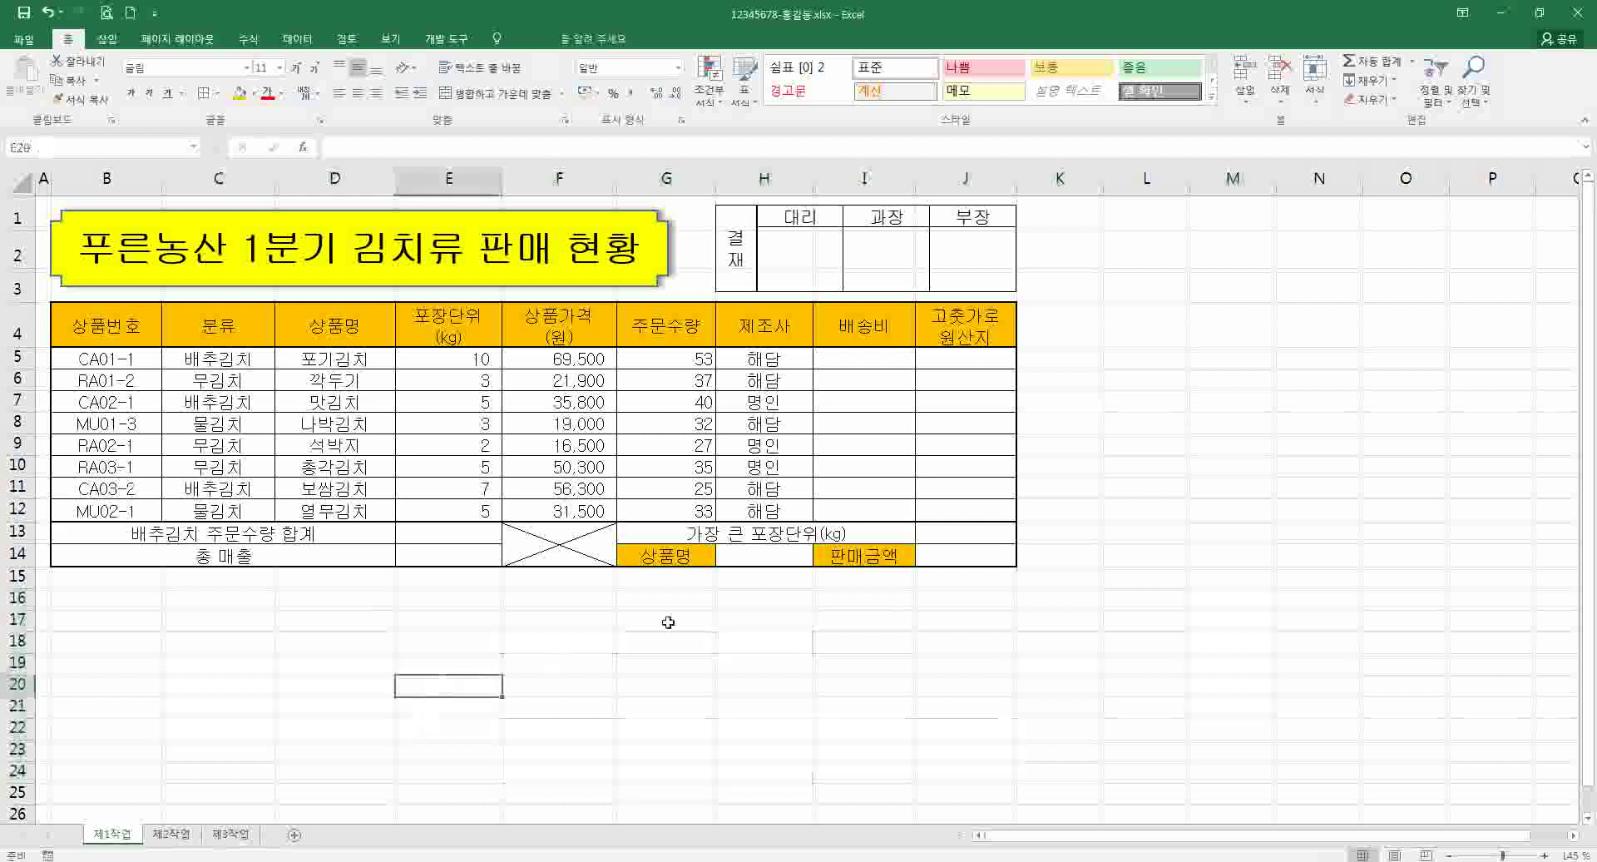
left_click(665, 555)
left_click(864, 555, "ctrl")
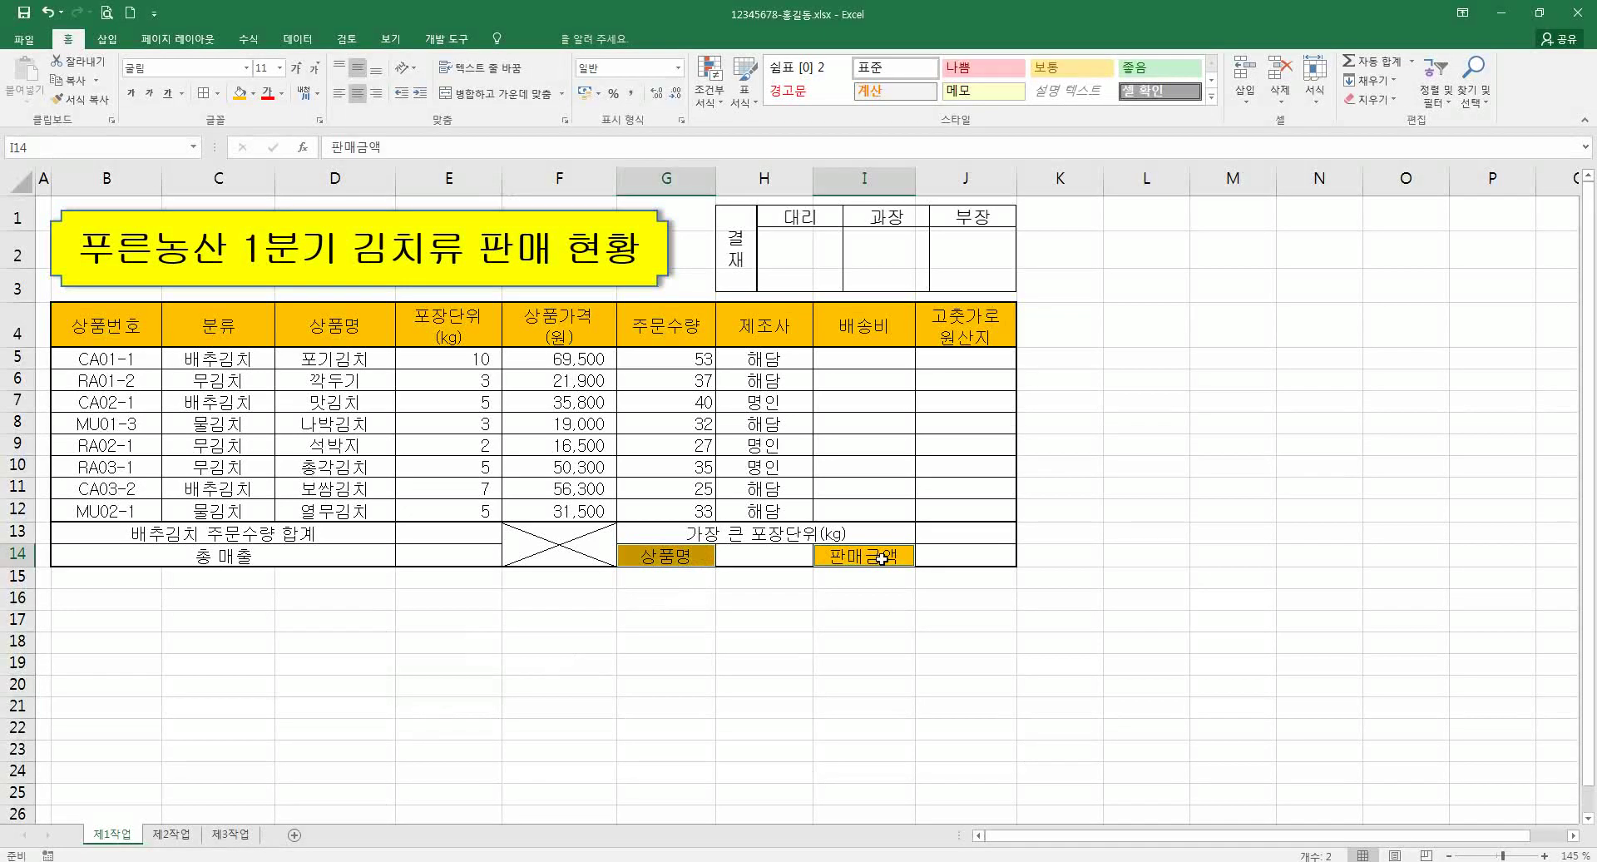
left_click(757, 657)
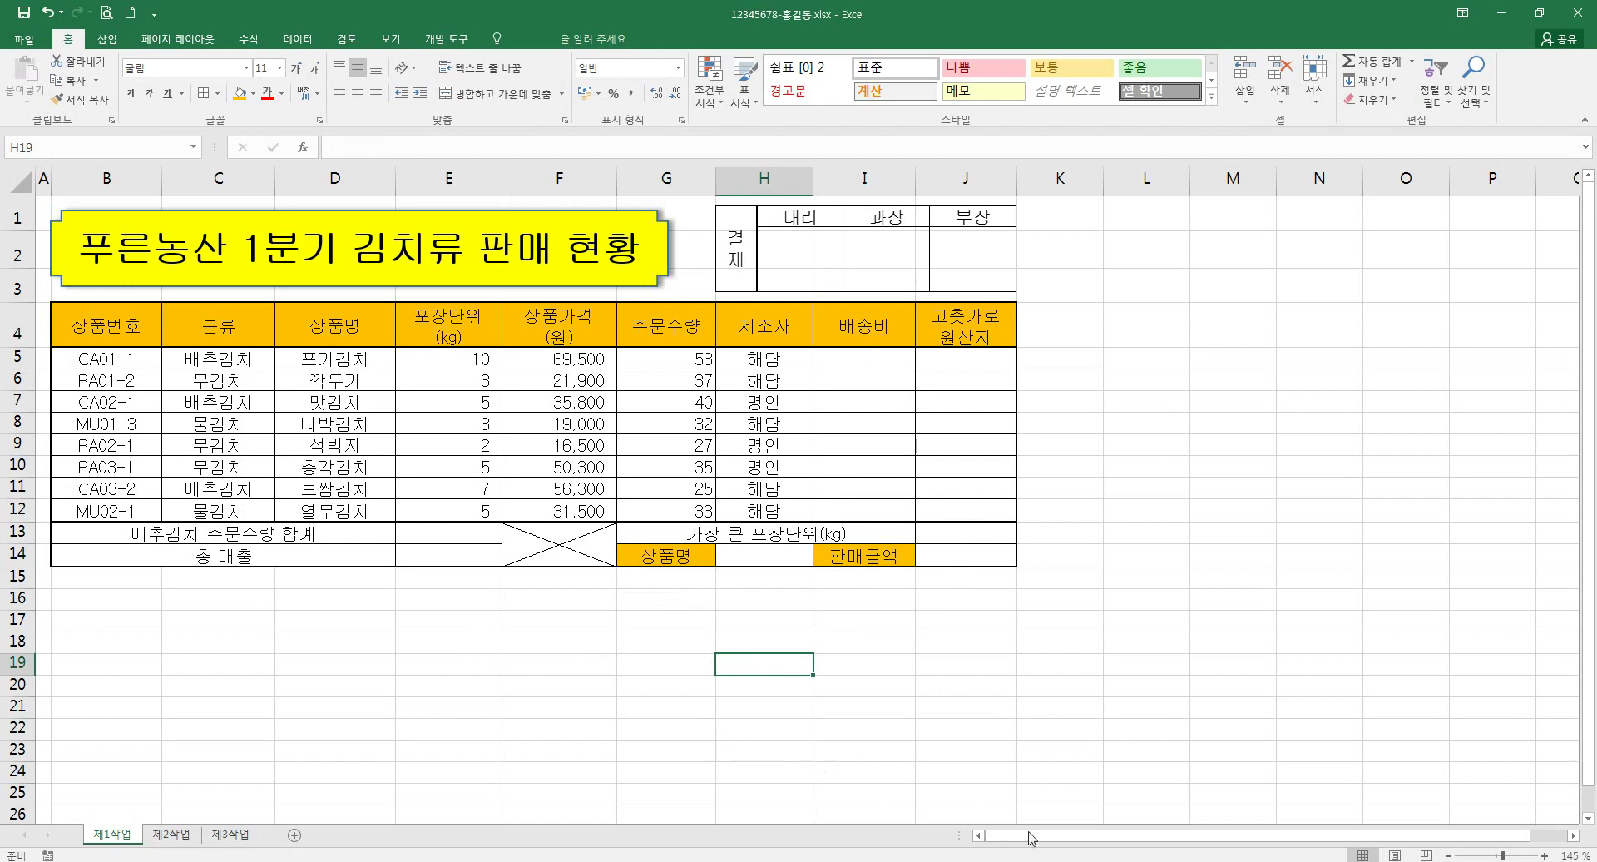
- Check the validation condition in the exam PDF, then return to Excel and set H14's data validation to allow a list (목록)
key("alt+Tab")
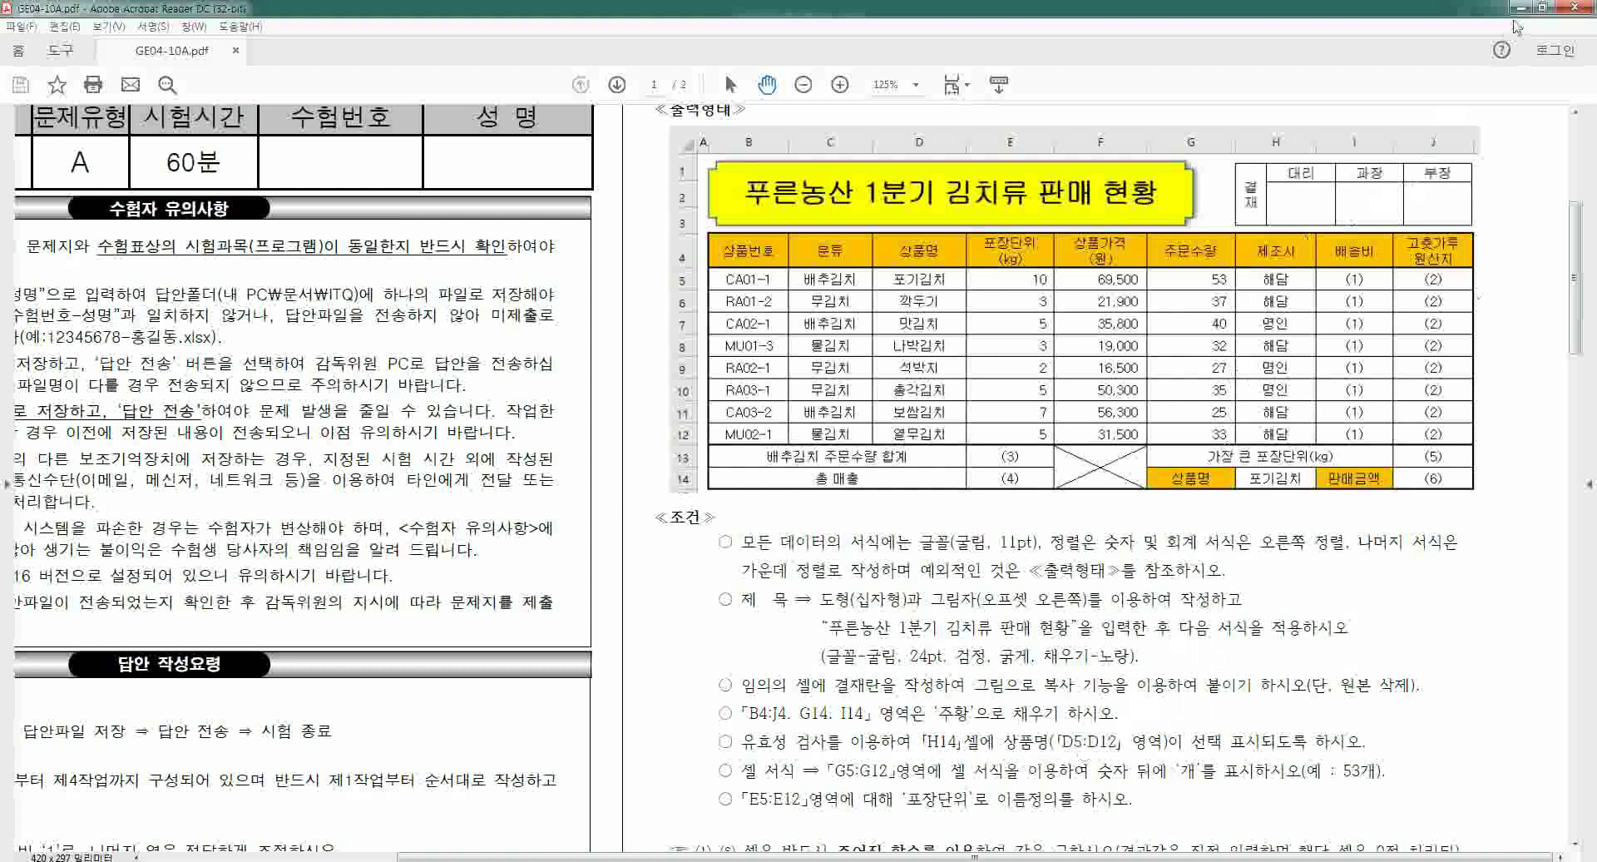
left_click(1521, 8)
left_click(763, 553)
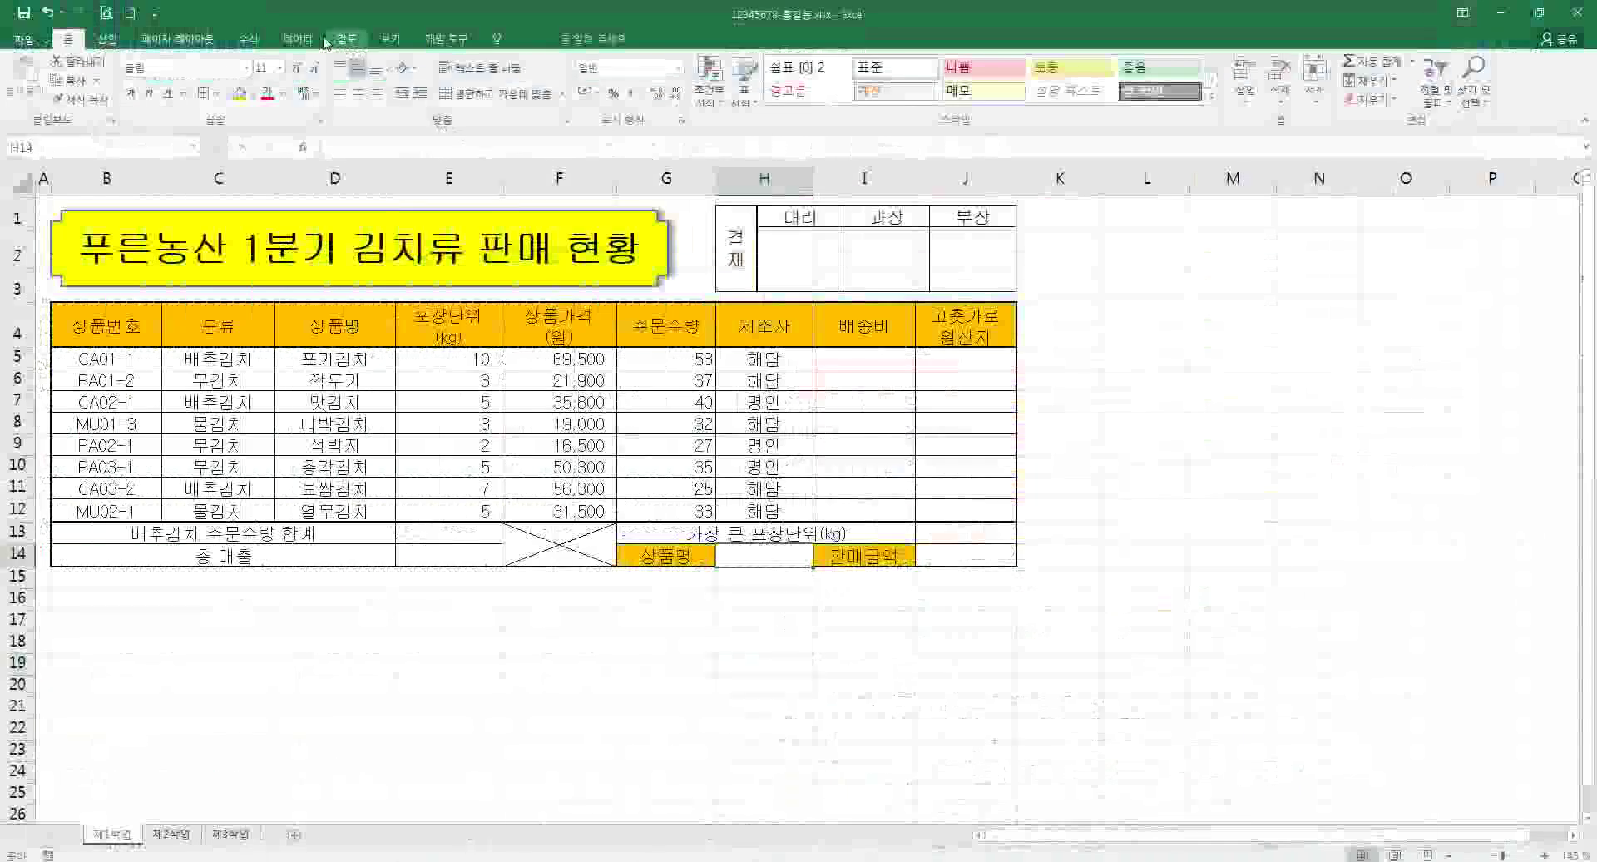
left_click(297, 38)
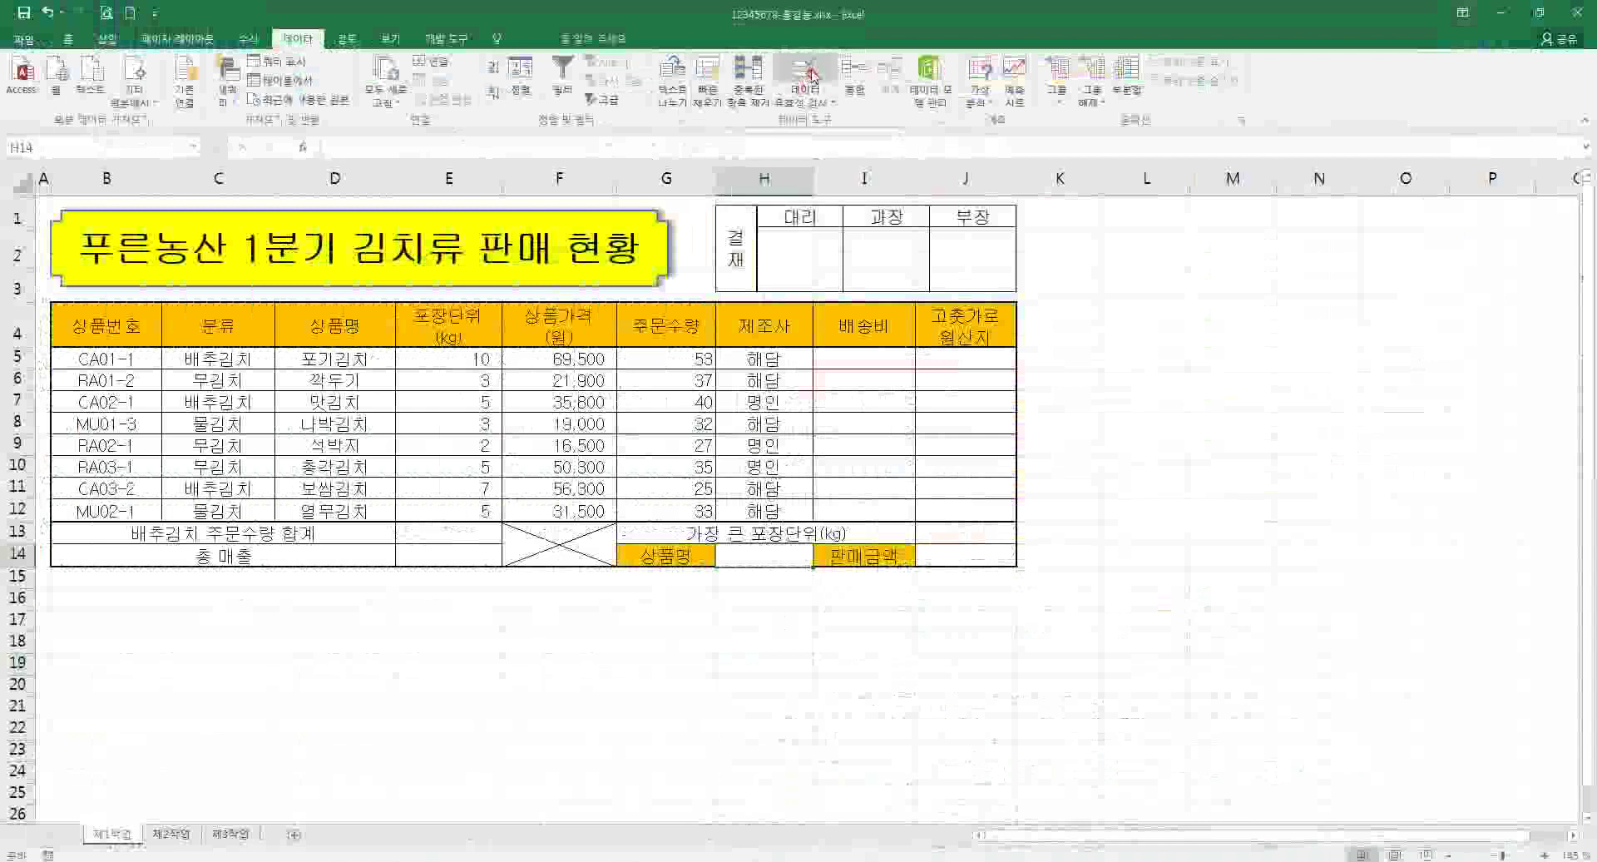
left_click(808, 99)
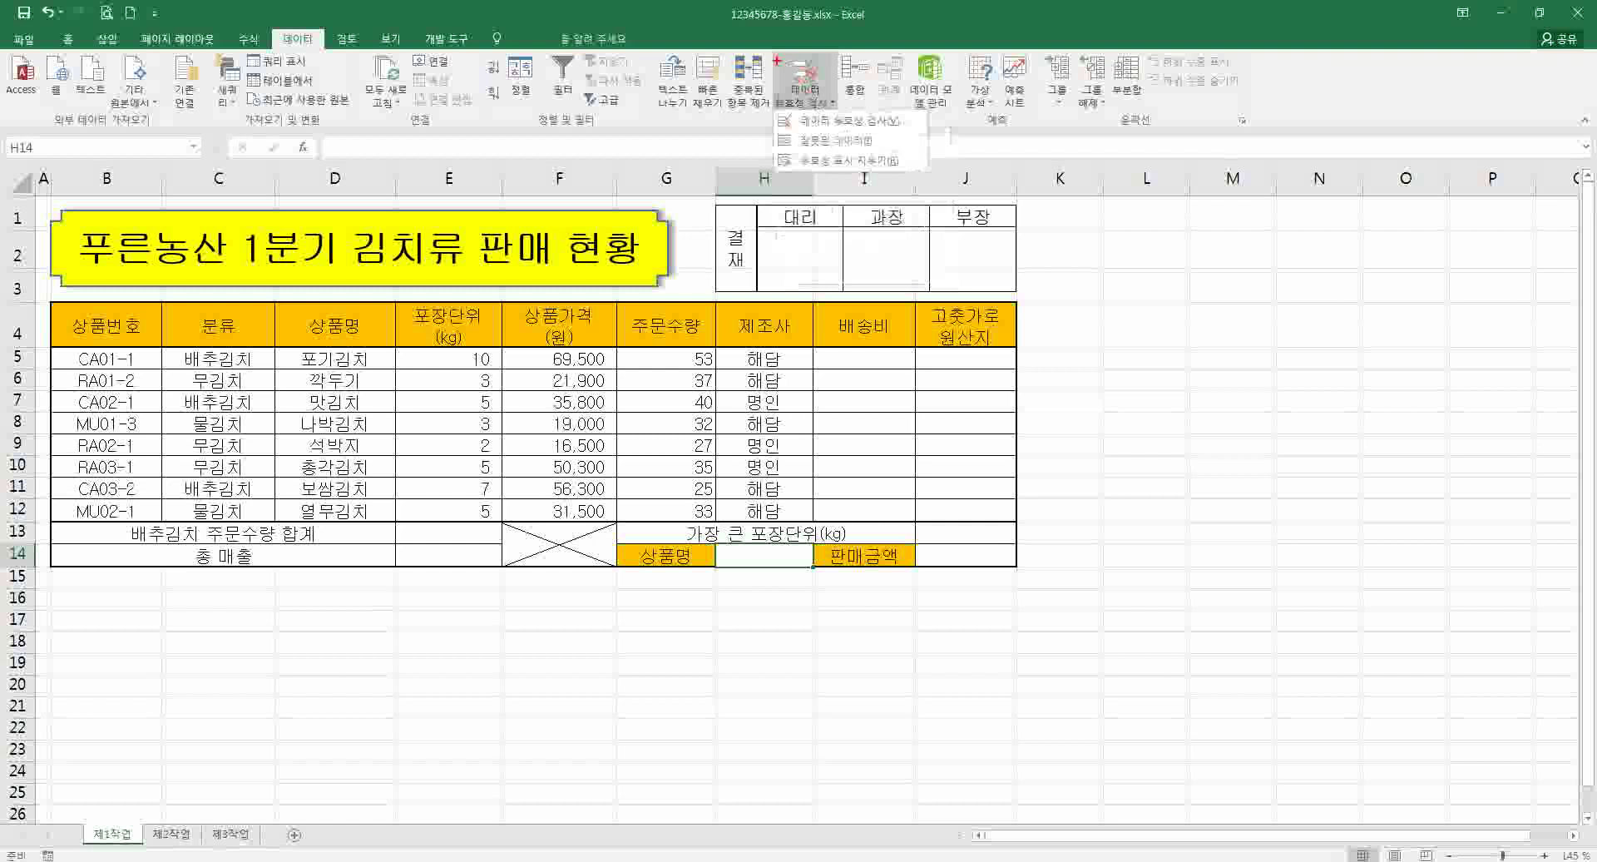
left_click_drag(778, 54, 839, 79)
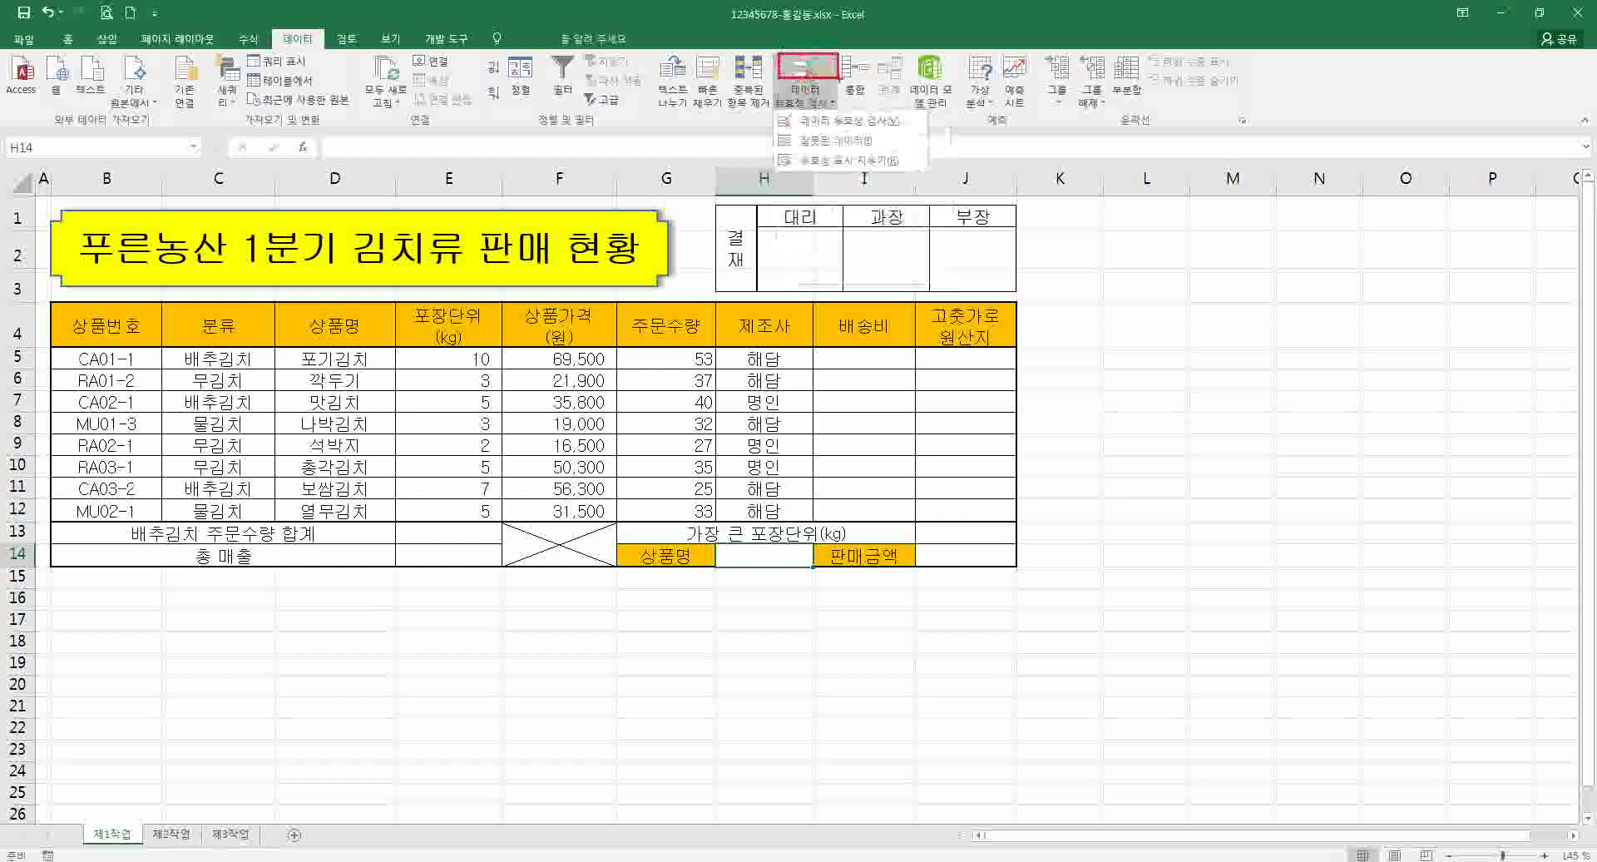
left_click(802, 71)
left_click_drag(812, 331, 1128, 309)
left_click(1097, 387)
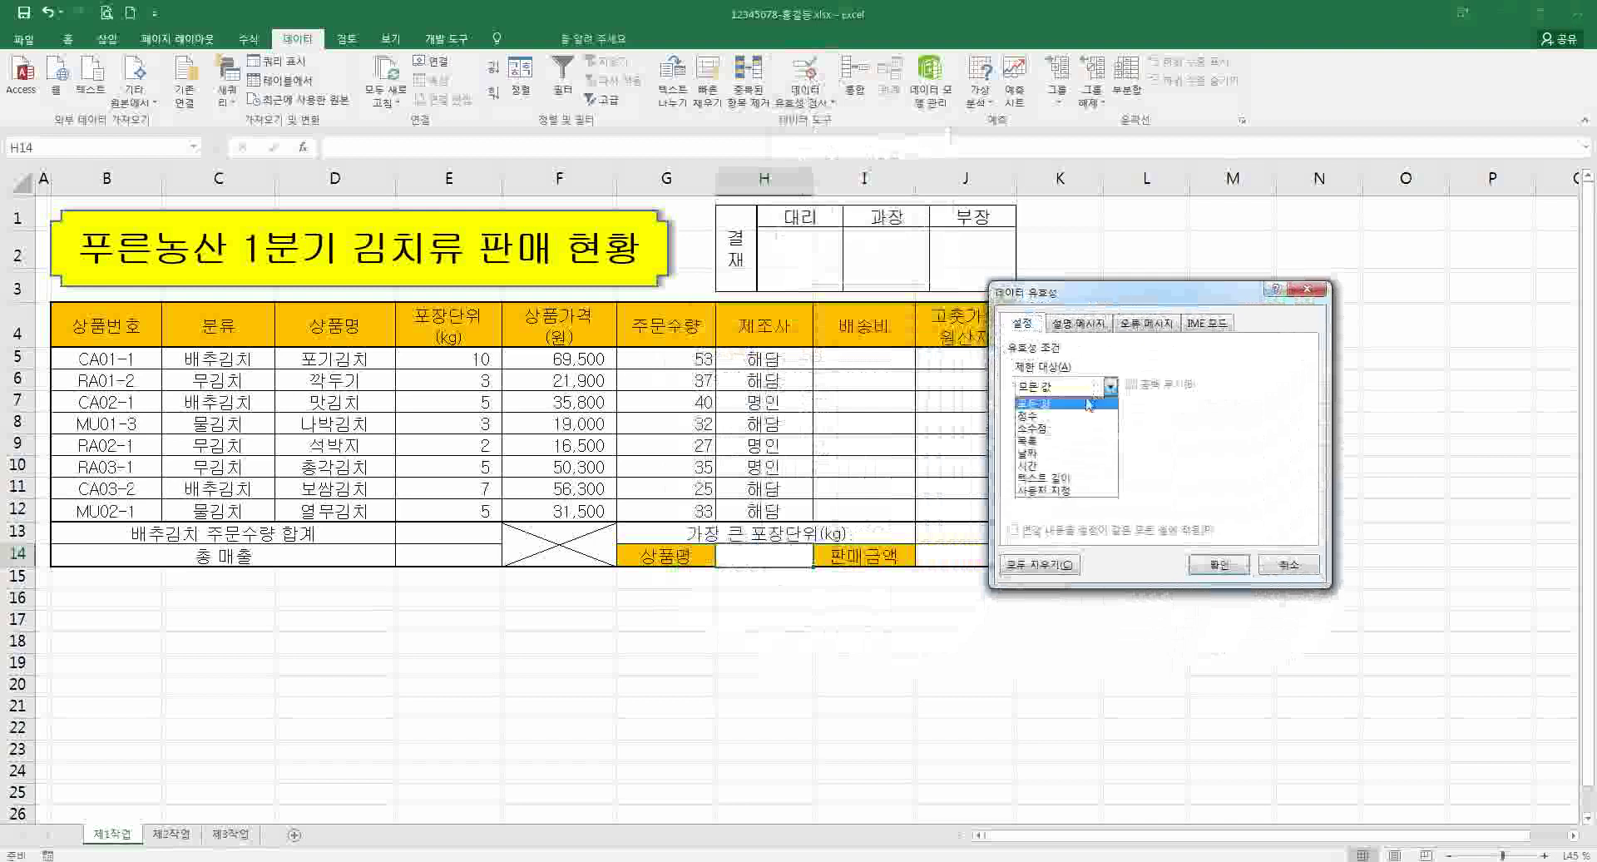
left_click(1056, 441)
left_click(1048, 466)
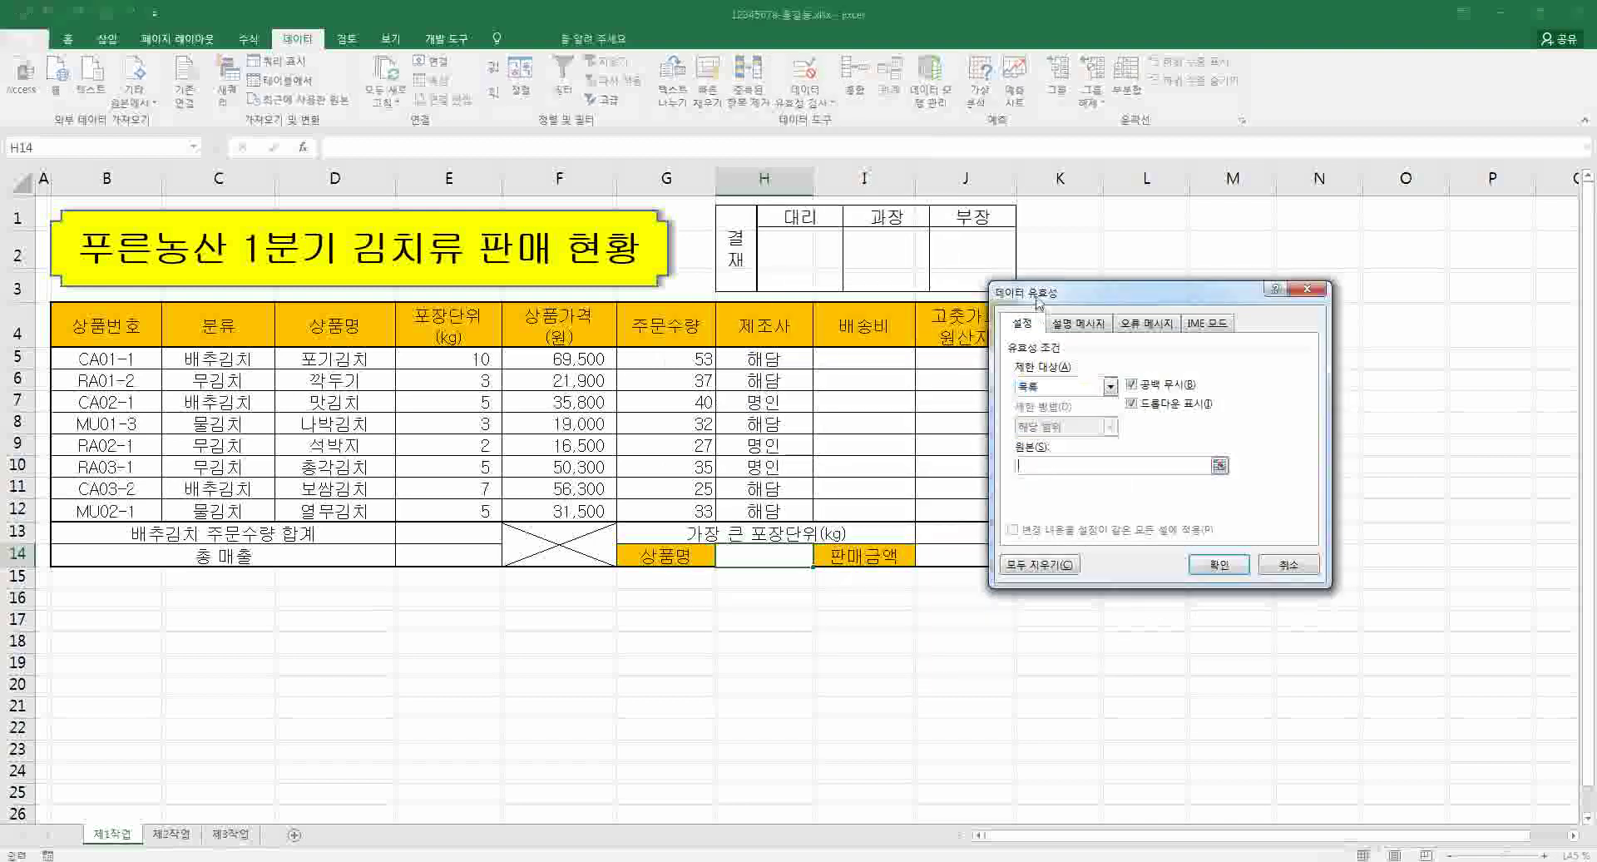
left_click_drag(1038, 304, 1083, 332)
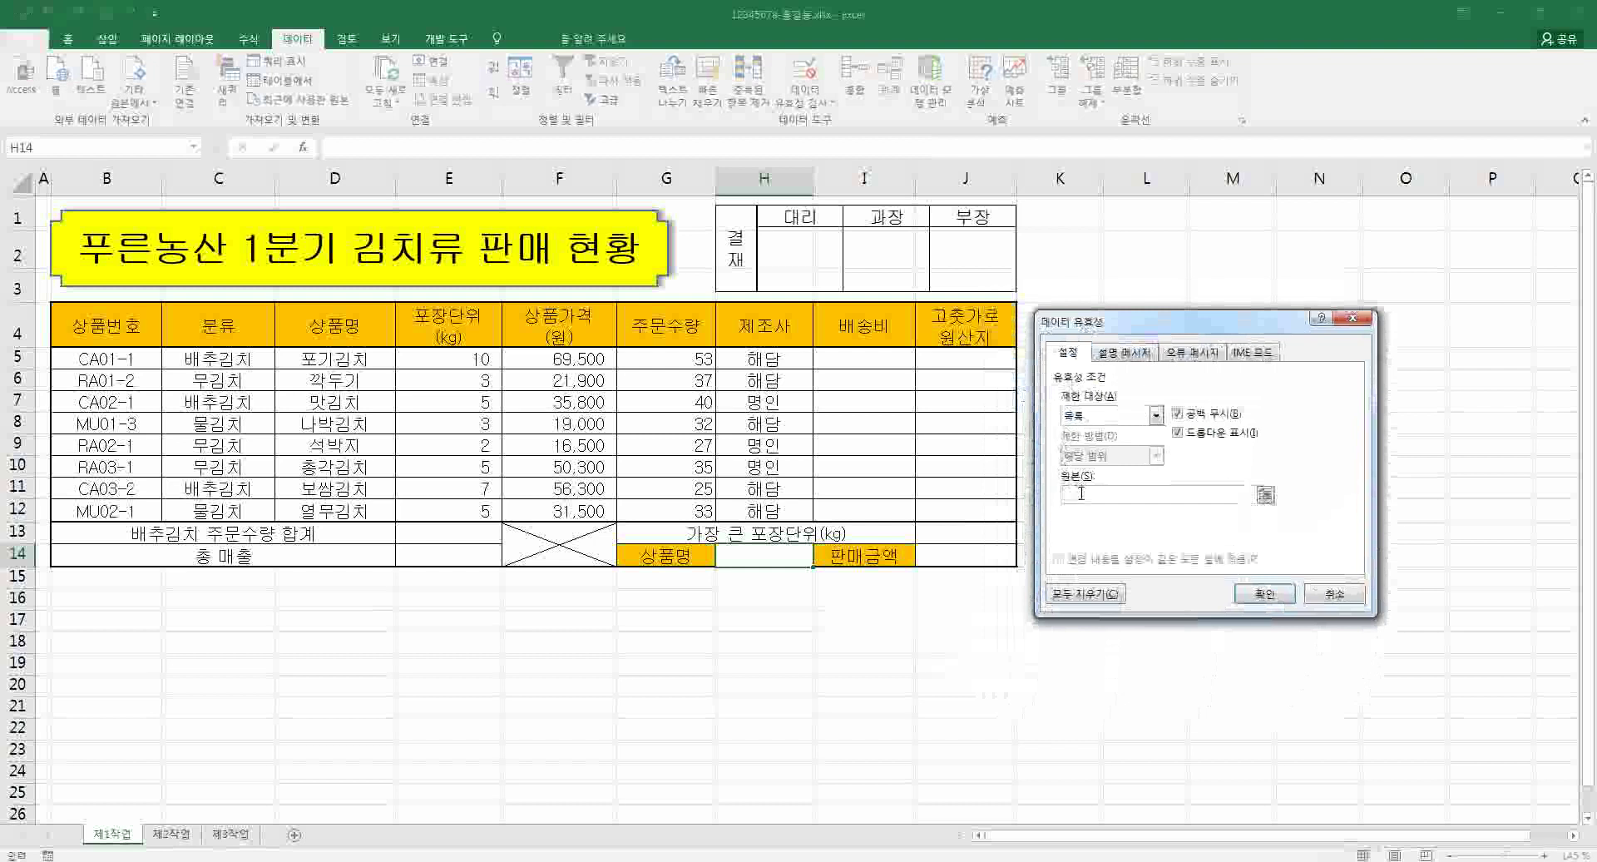
left_click_drag(1526, 403, 1439, 532)
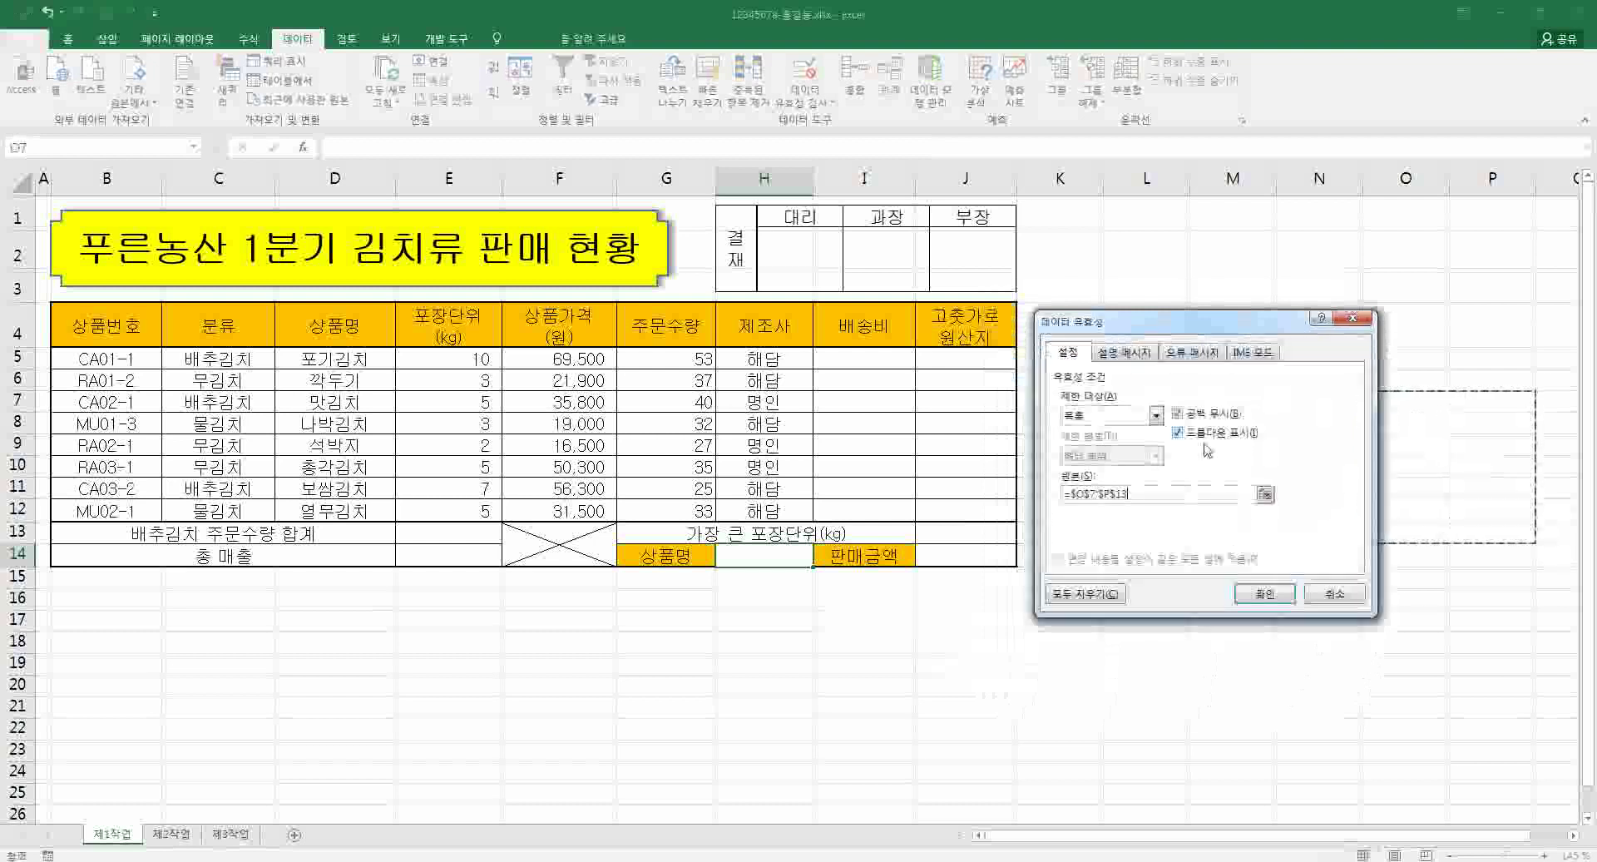
key("BackSpace")
key("BackSpace")
key("BackSpace")
key("BackSpace")
key("BackSpace")
key("BackSpace")
key("BackSpace")
key("BackSpace")
key("BackSpace")
key("BackSpace")
key("BackSpace")
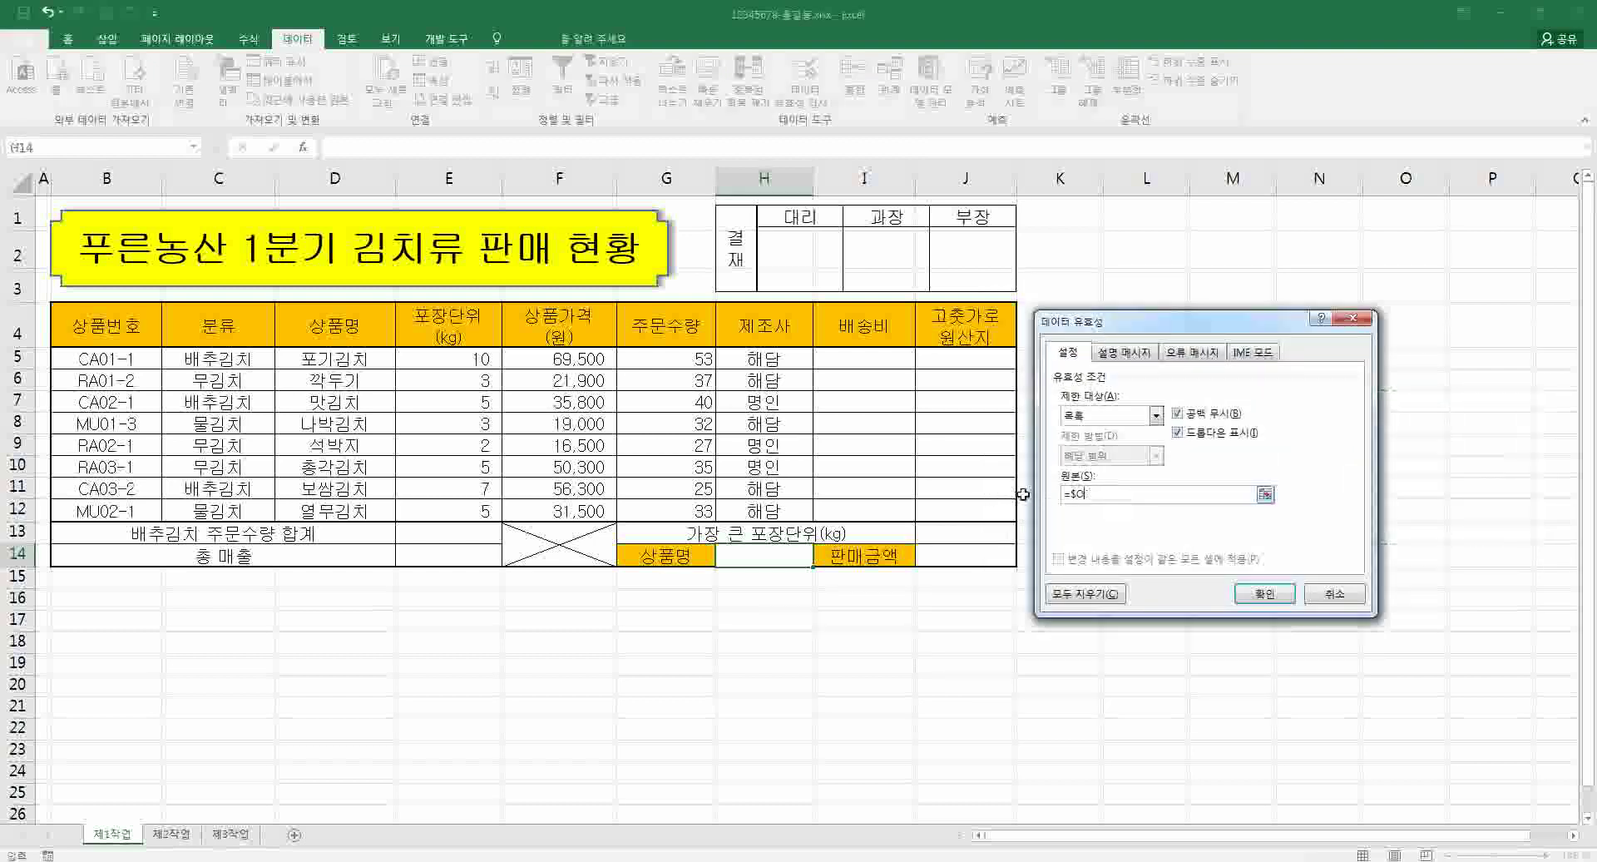
- Switch to the exam PDF and look up which cell range must supply the product names for H14's validation
key("alt+Tab")
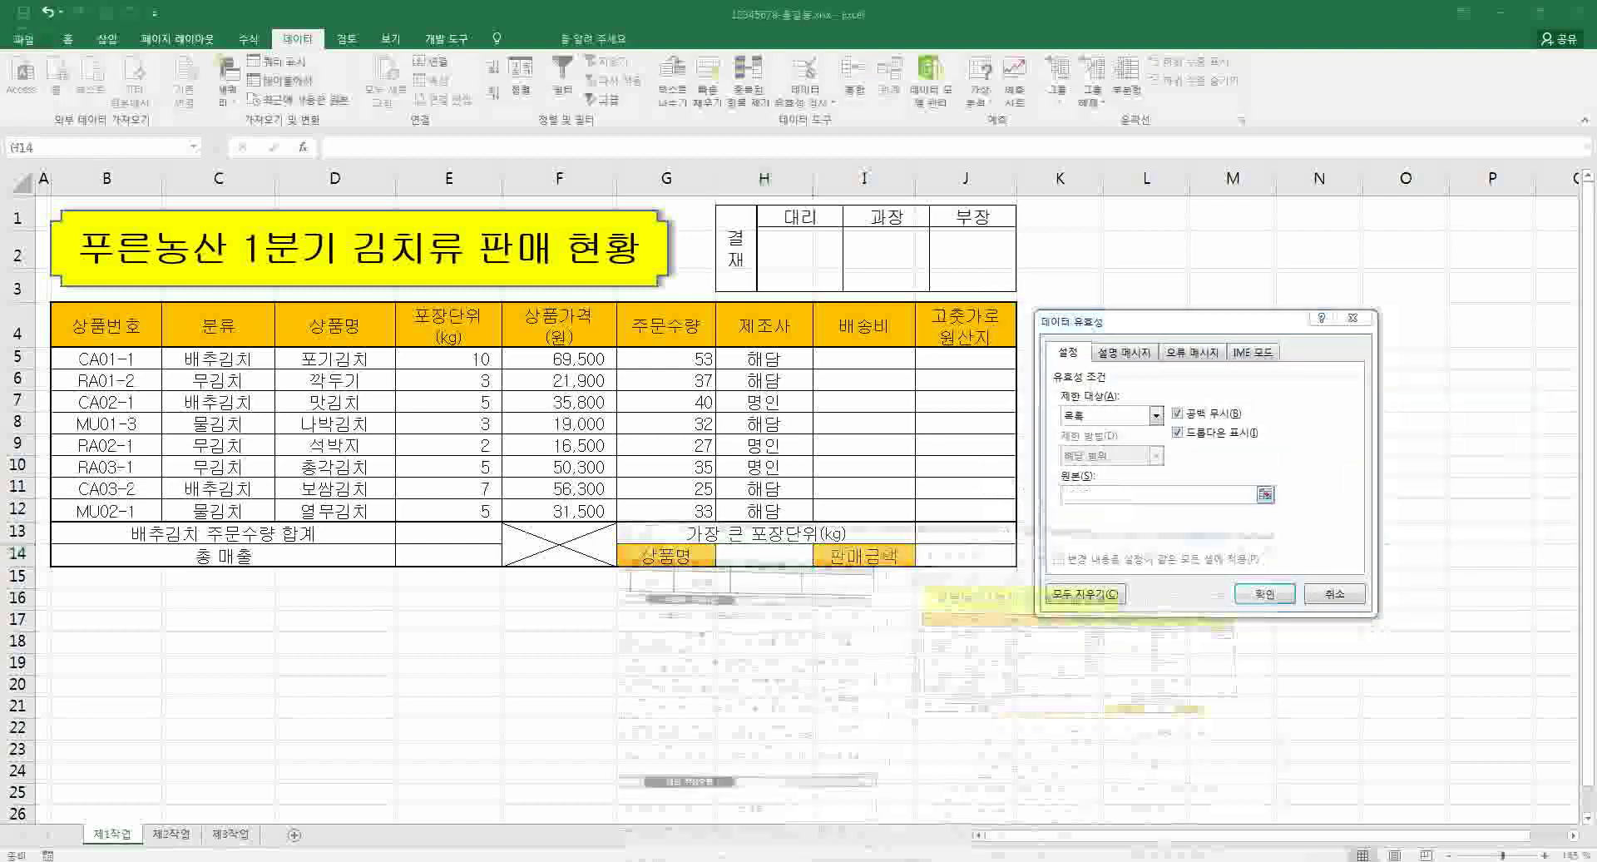
scroll(1231, 623, "down", 3)
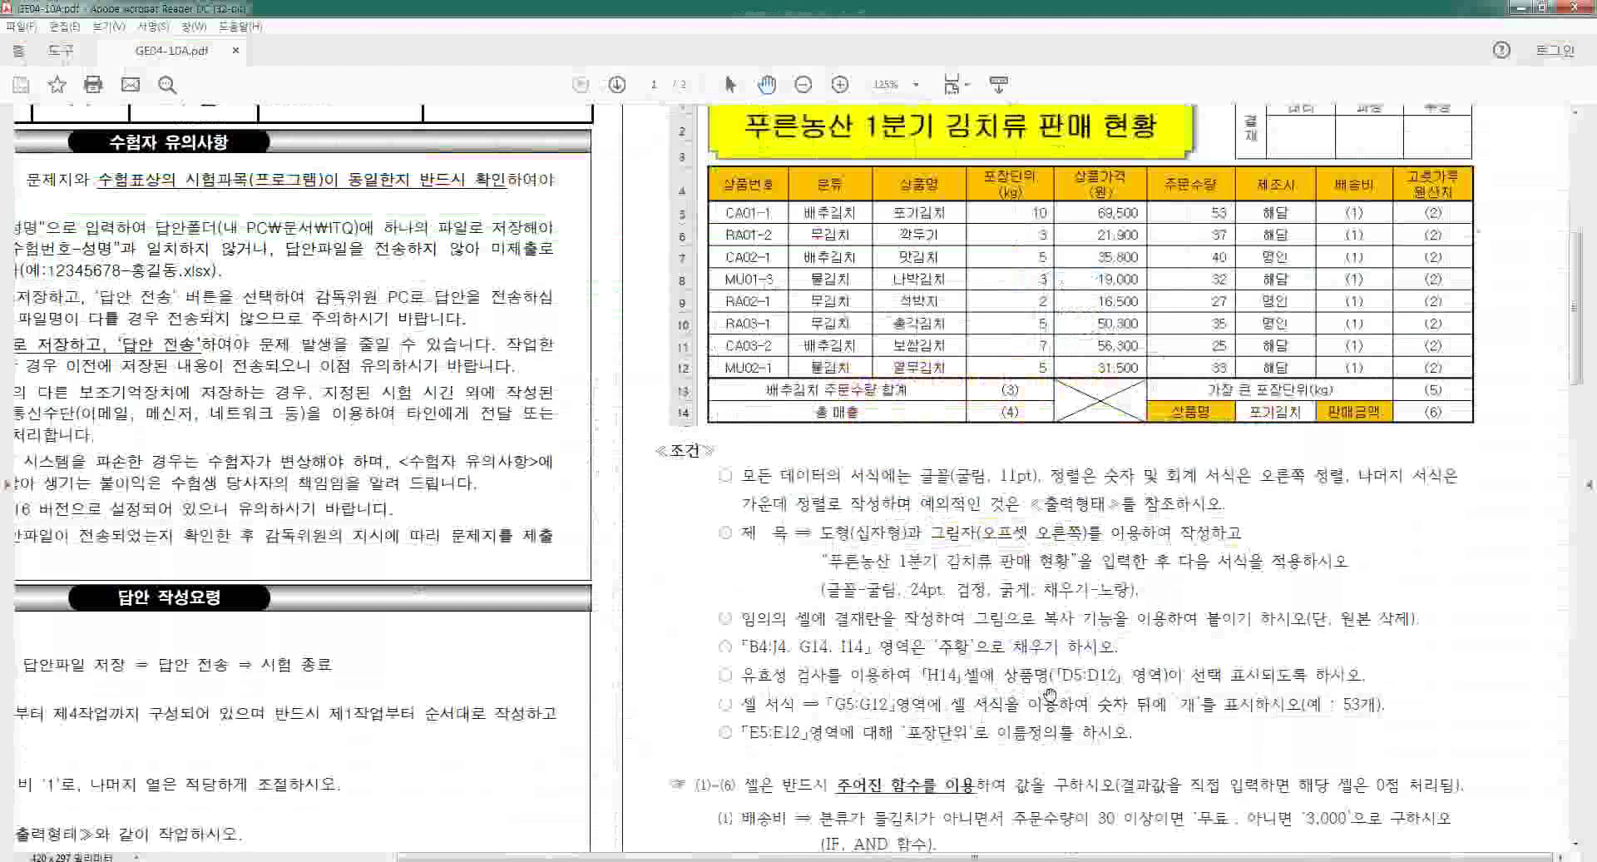
left_click_drag(1055, 660, 1127, 684)
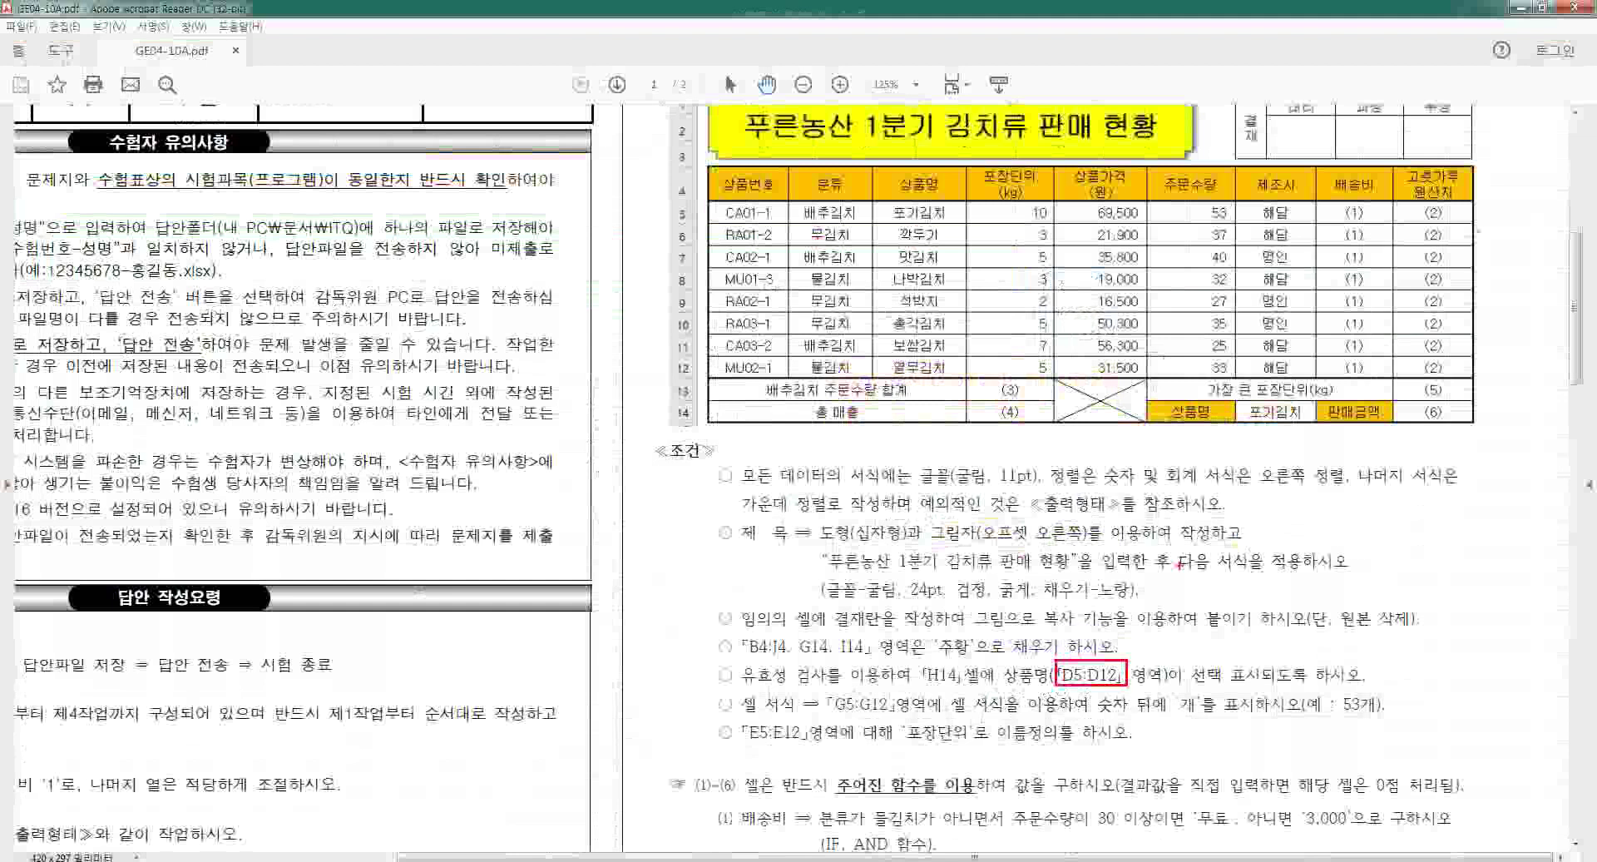
key("Escape")
left_click(1521, 7)
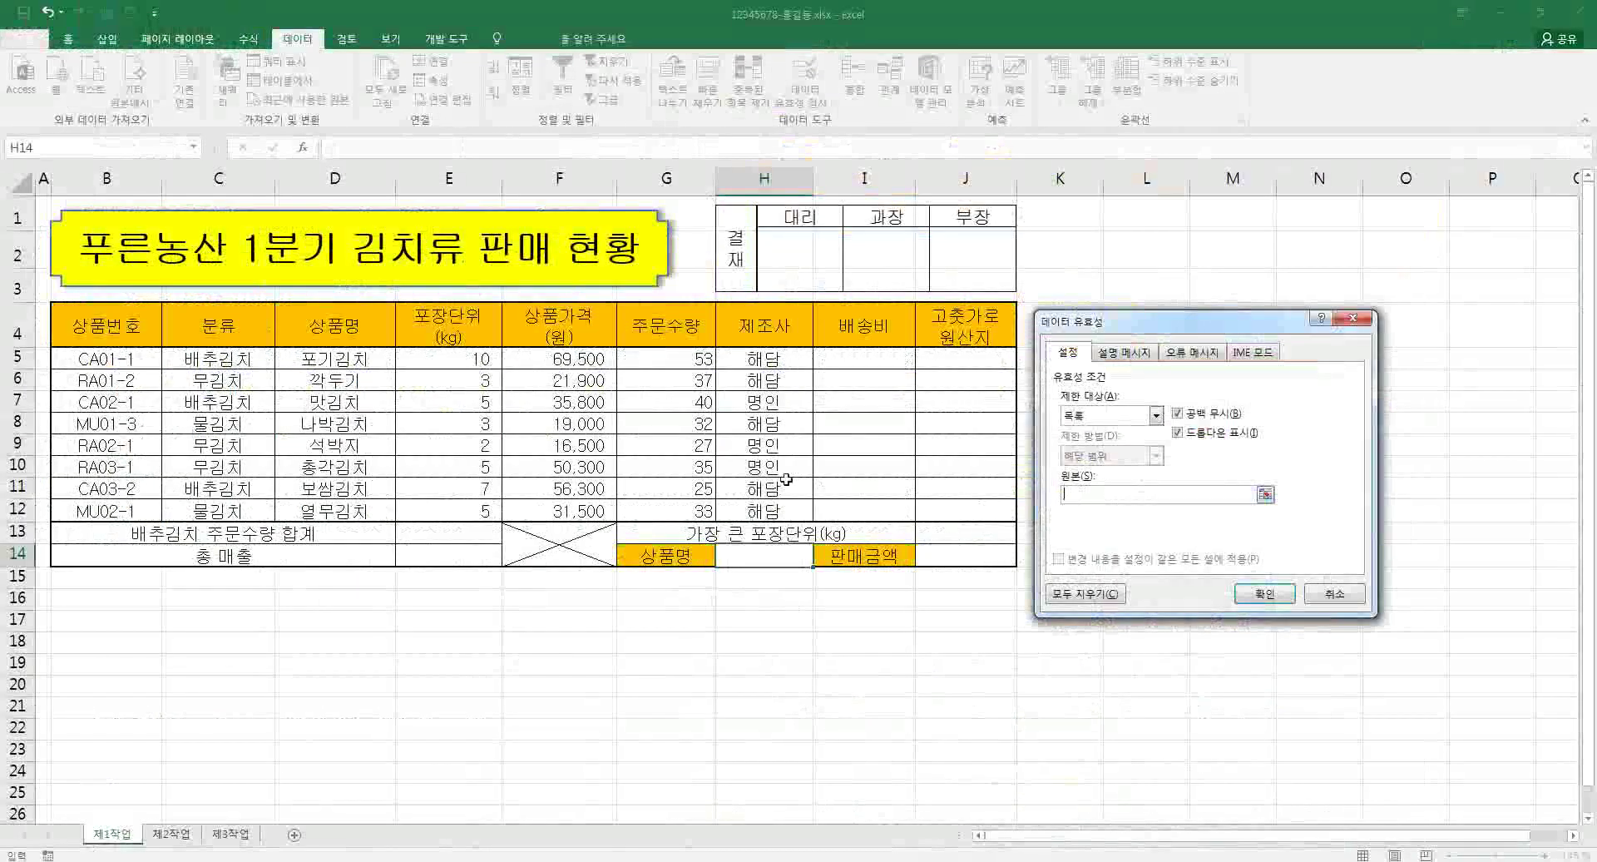
- Try D5:D12 as the list source, then replace it with a manually entered list starting with 남 and apply the rule
left_click_drag(341, 362, 342, 511)
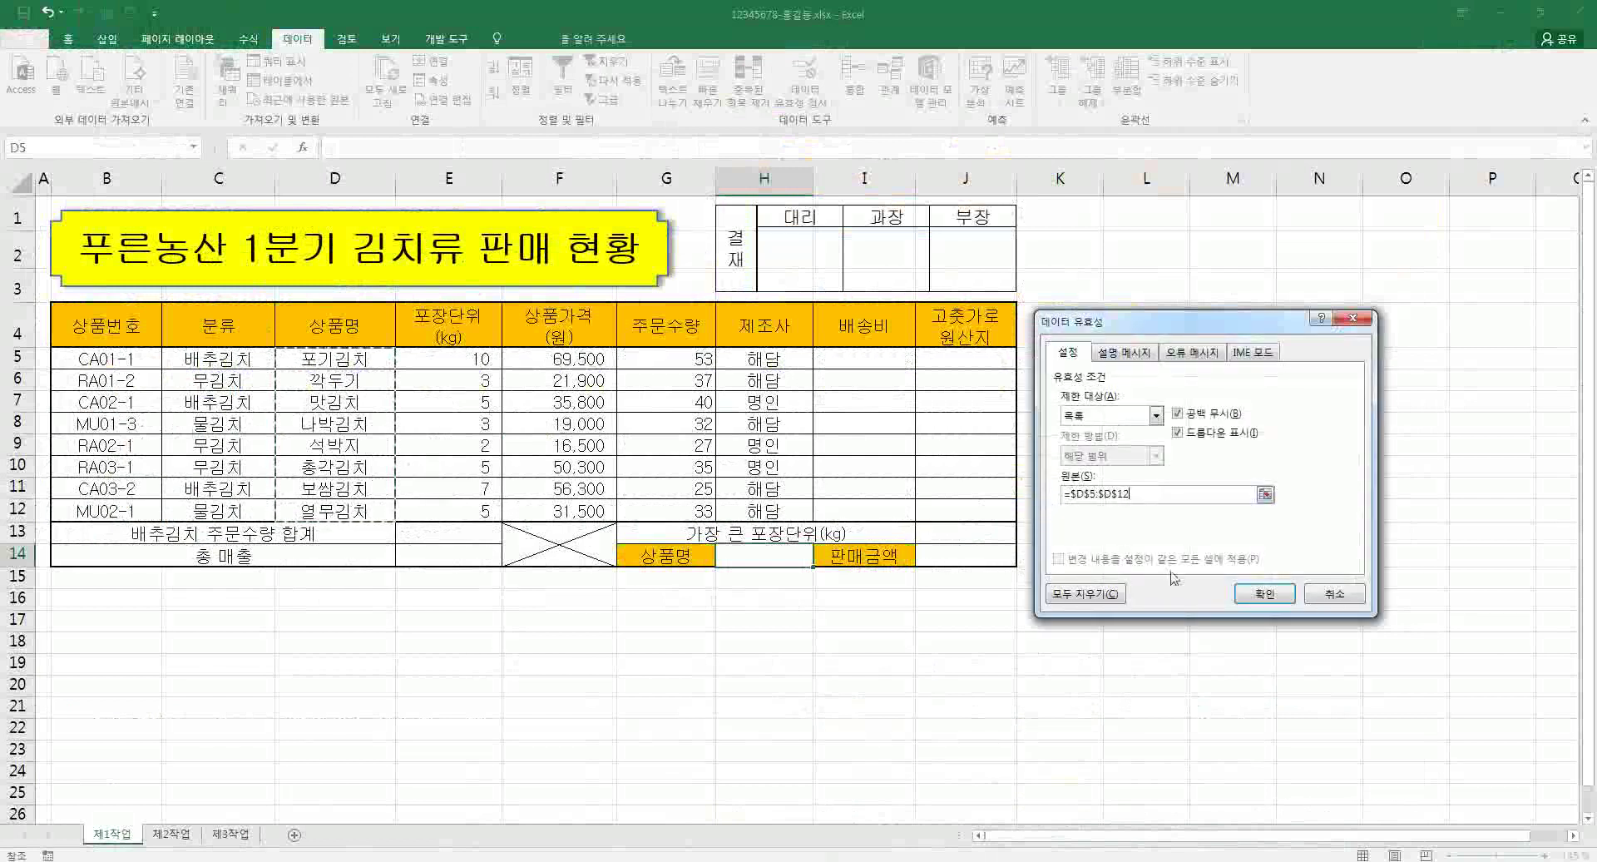
left_click(1265, 596)
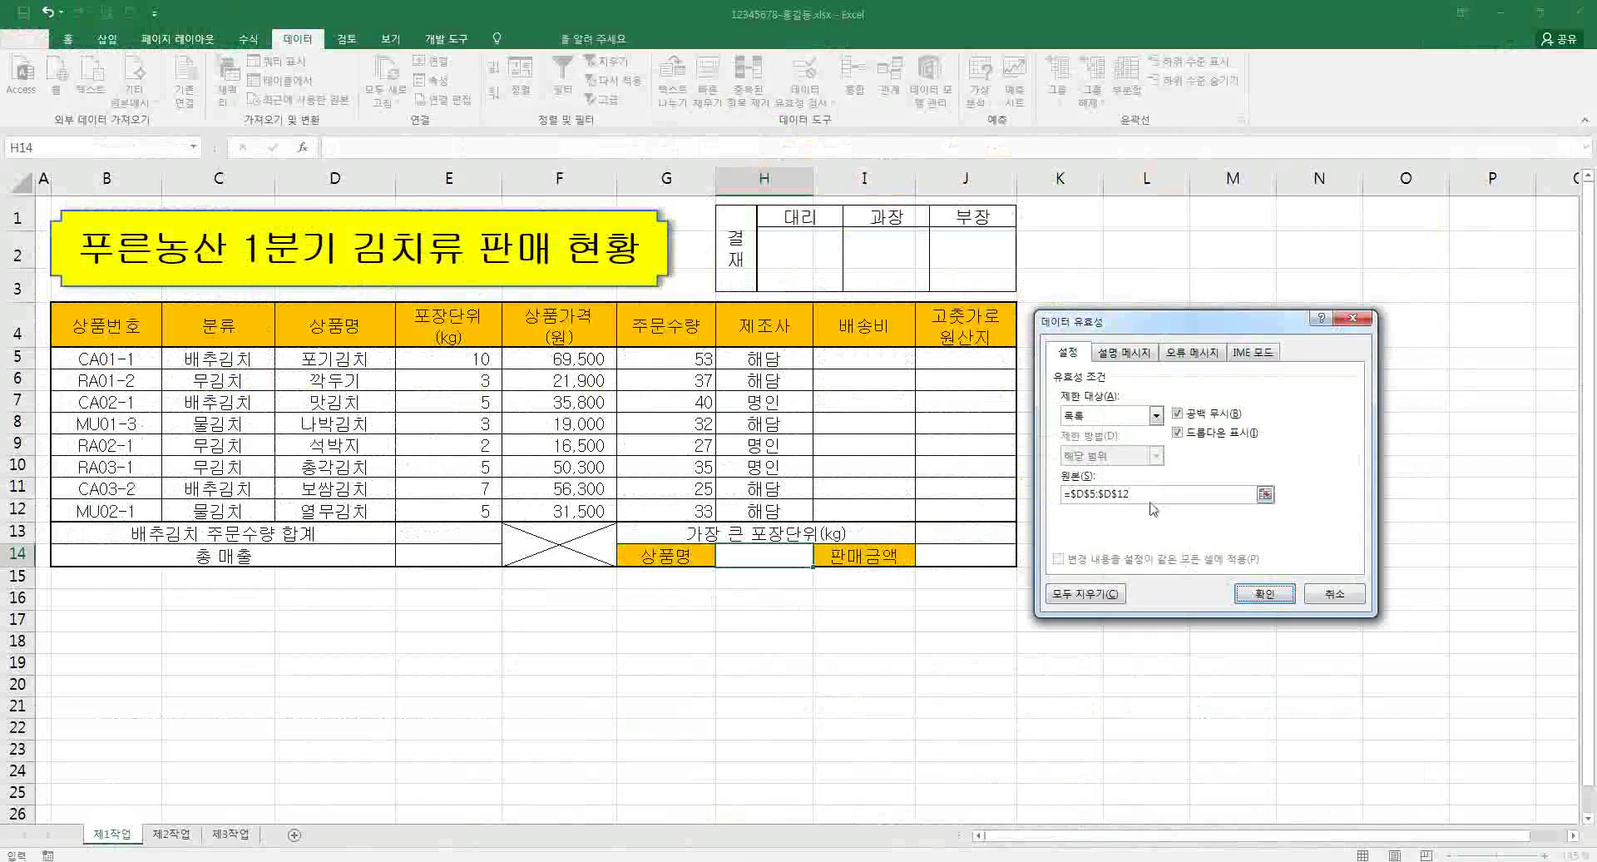
left_click_drag(1147, 495, 981, 492)
key("BackSpace")
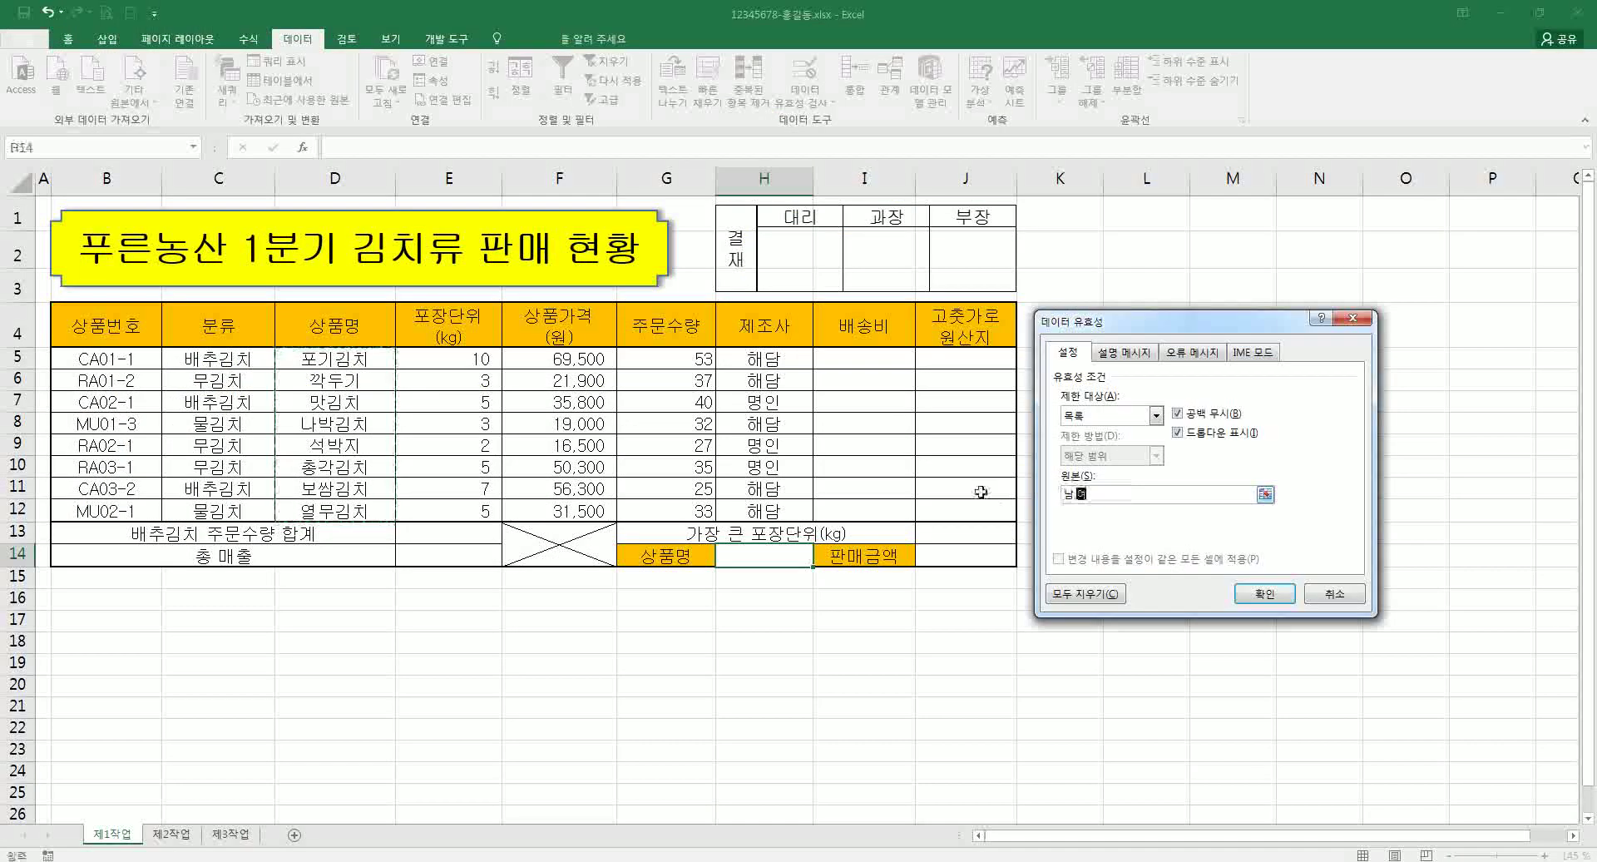
key("Return")
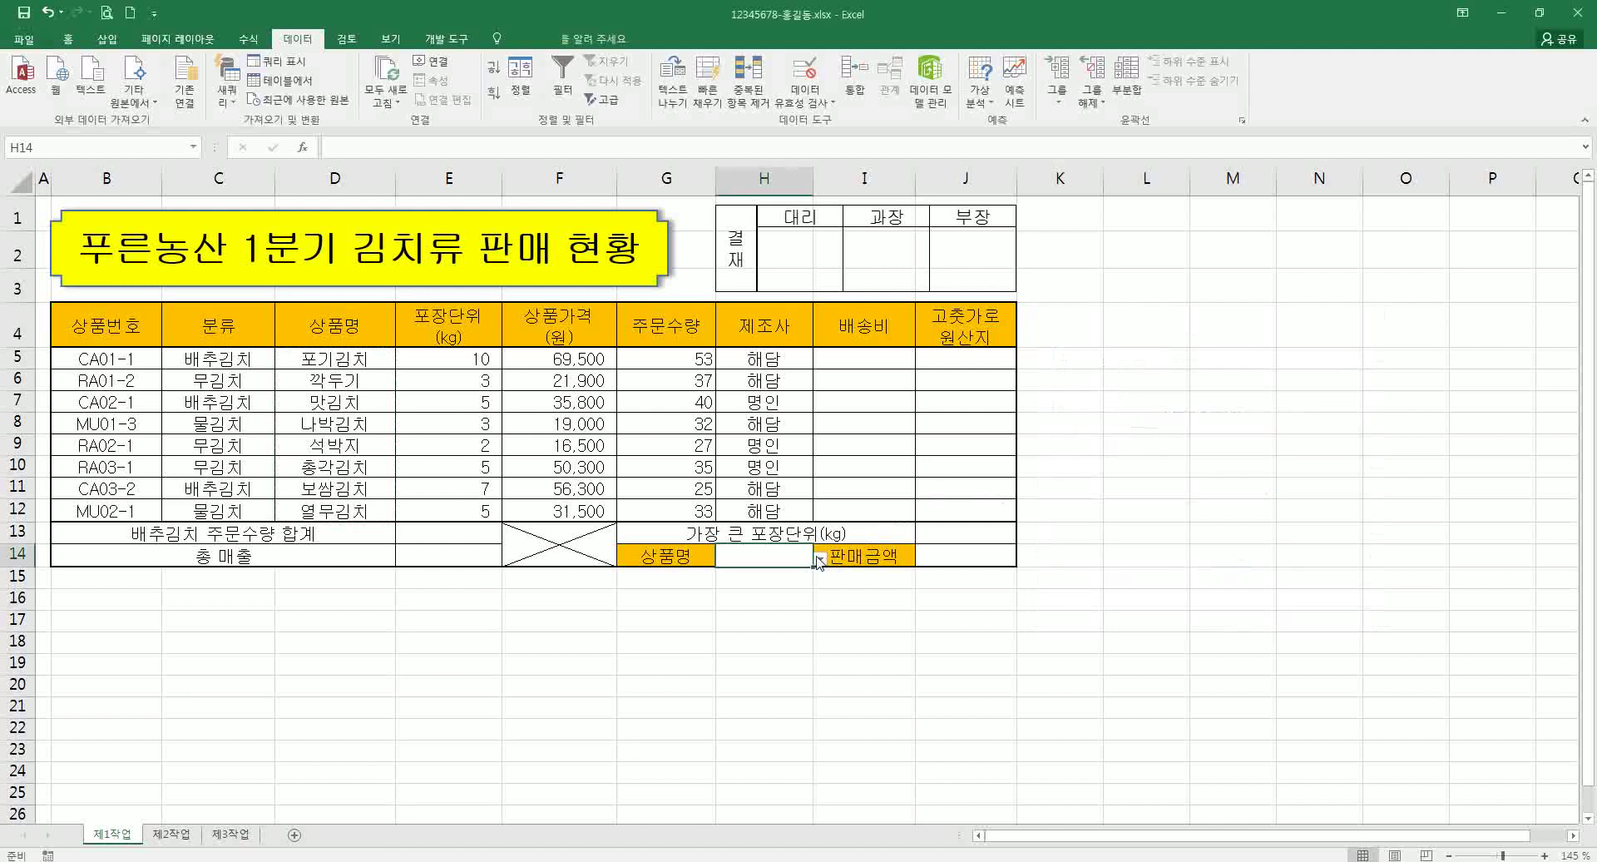
- Test H14's trial list by choosing 남 and entering 남자, then undo the trial entry and its validation rule
left_click(821, 561)
left_click(787, 577)
type("남자")
key("Return")
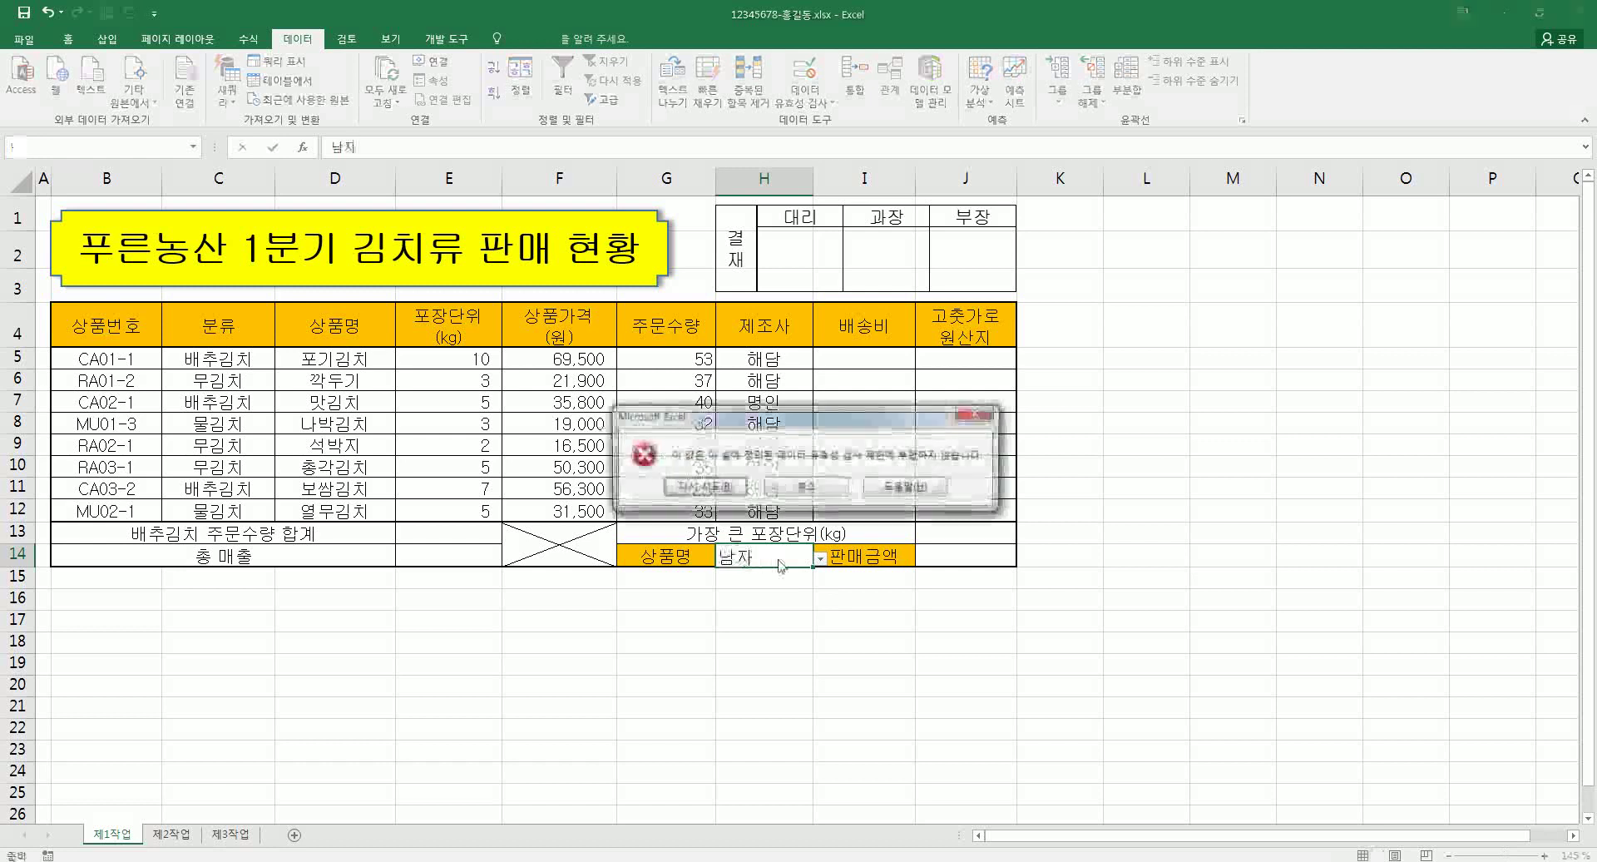
key("Escape")
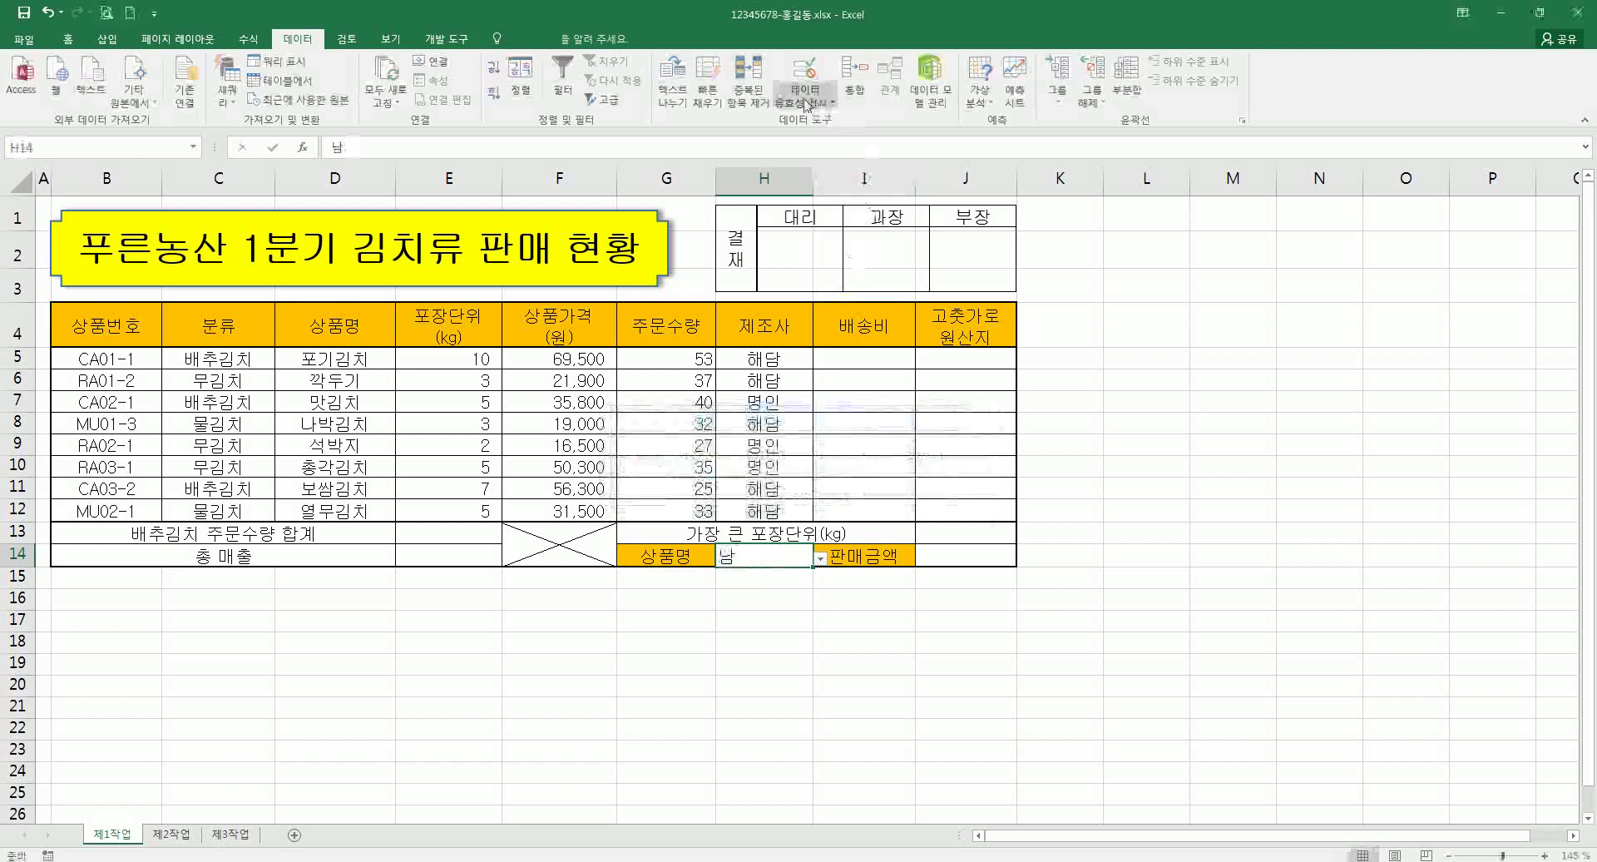
key("ctrl+z")
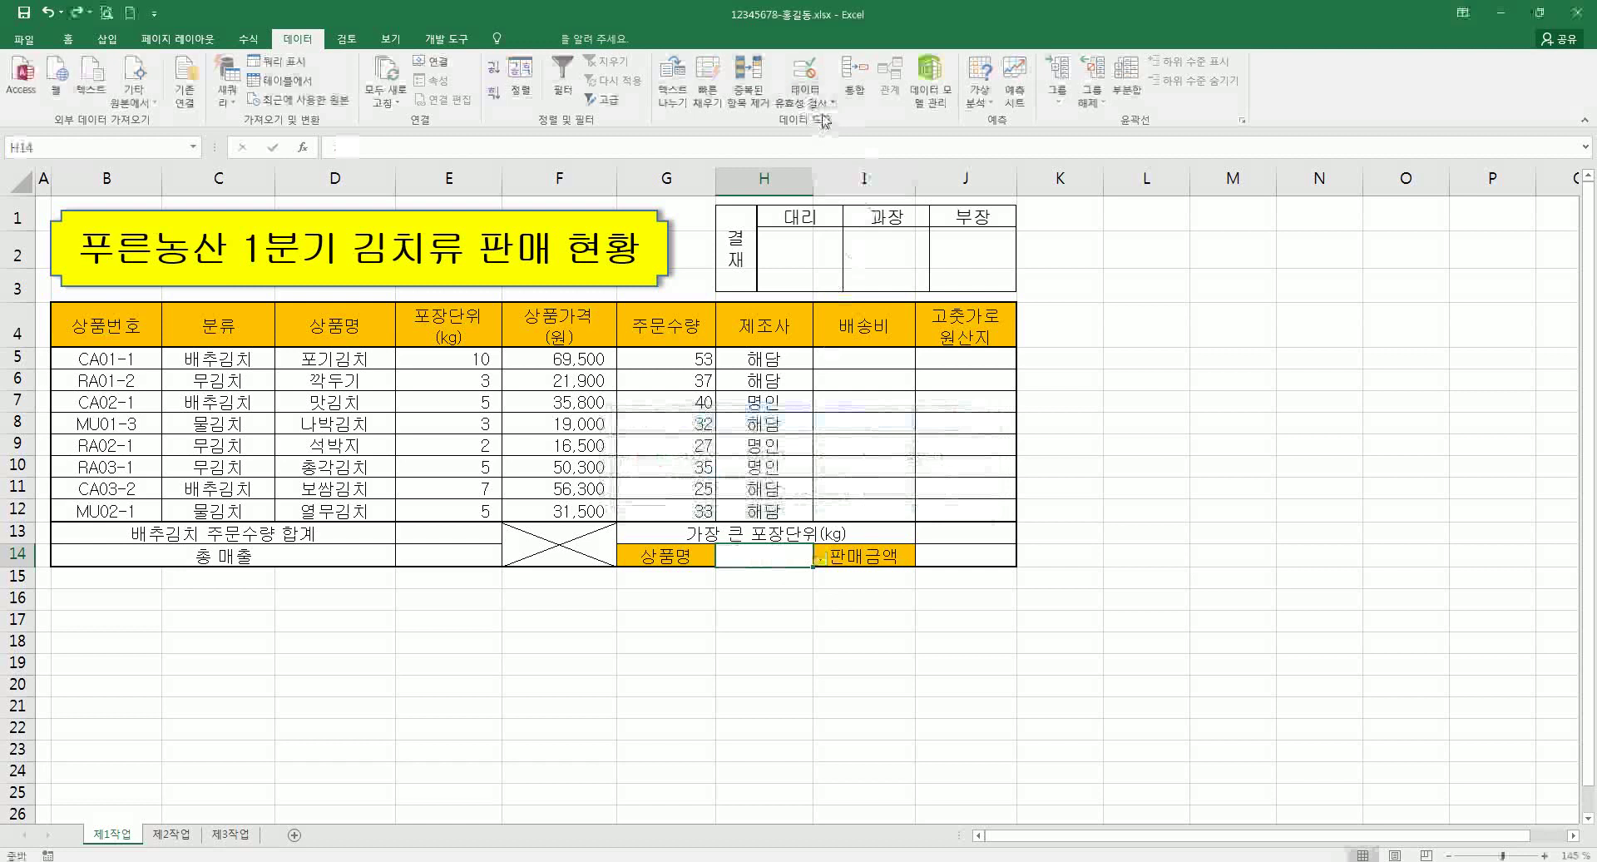
- Apply list (목록) data validation to H14 with the product names in D5:D12 as its source
left_click(804, 75)
left_click(1123, 417)
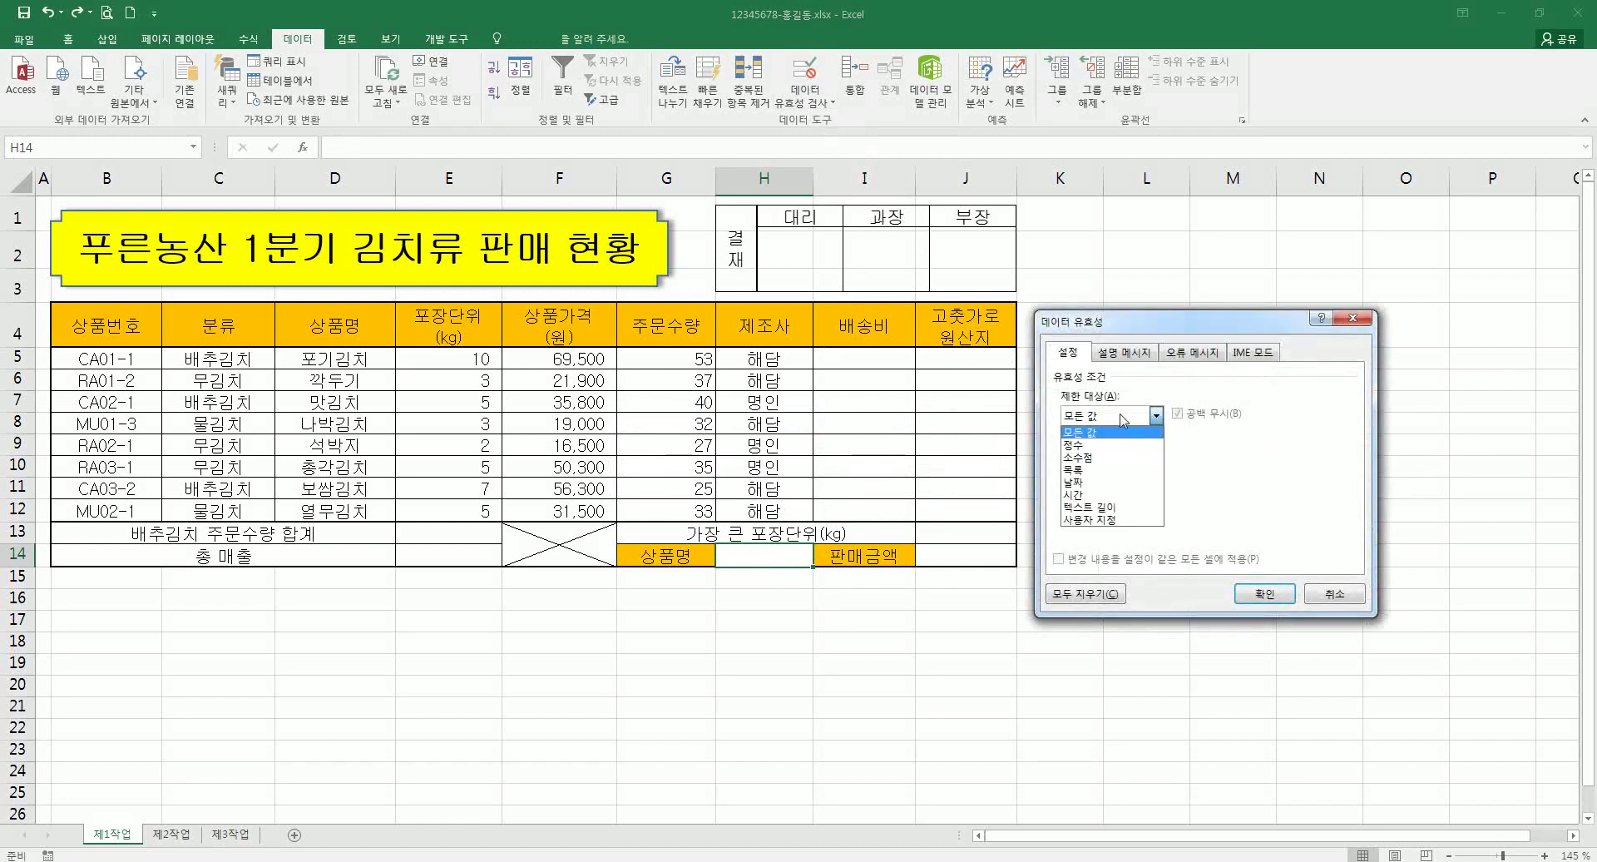
left_click(1081, 469)
left_click(1098, 494)
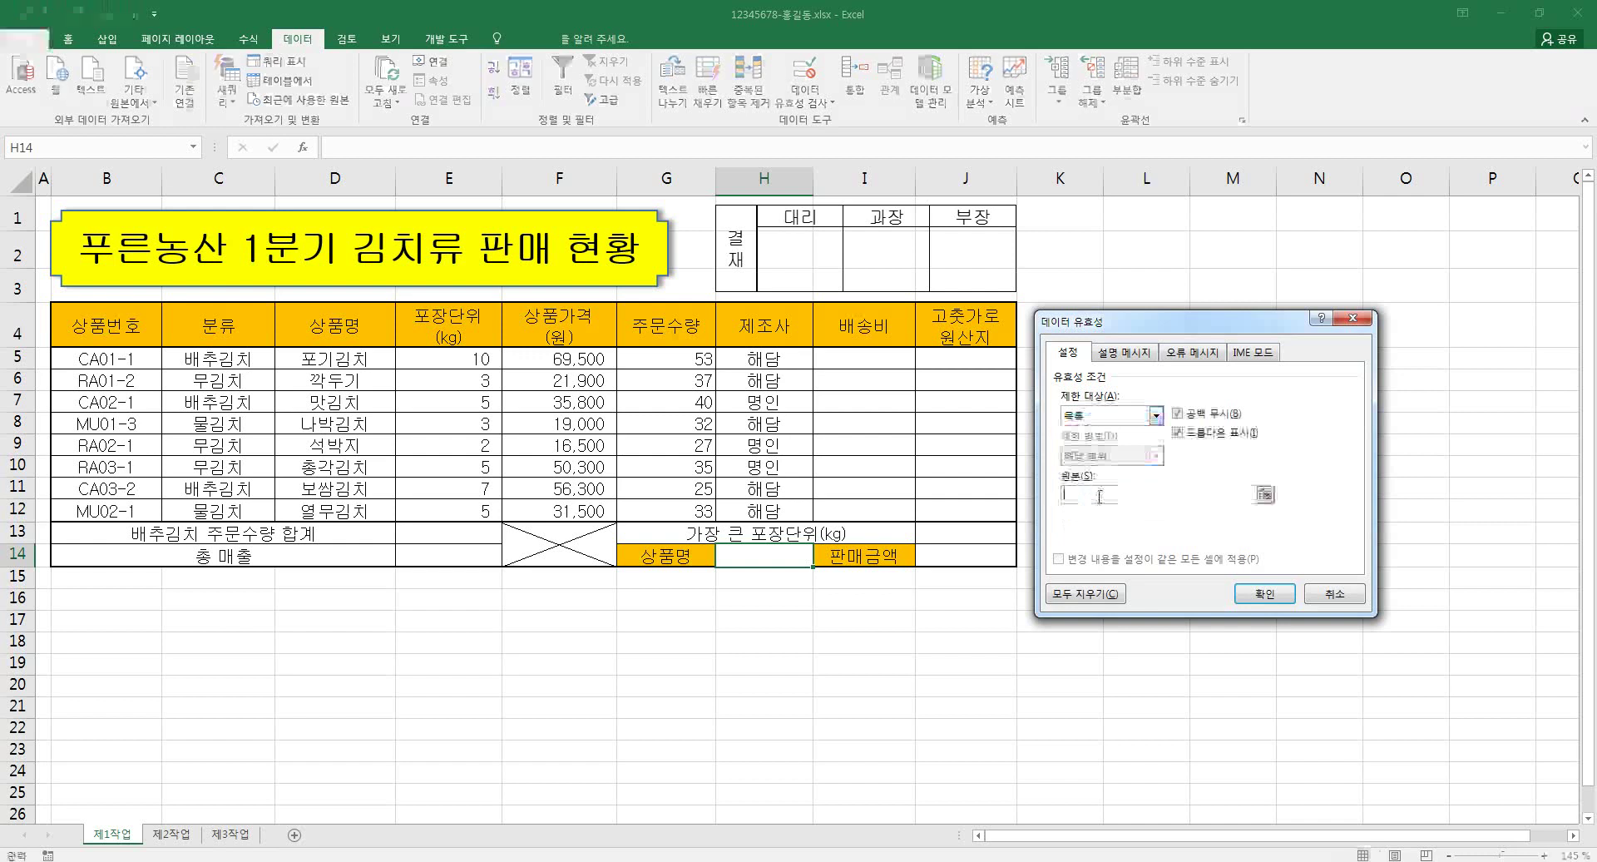
left_click_drag(335, 359, 353, 503)
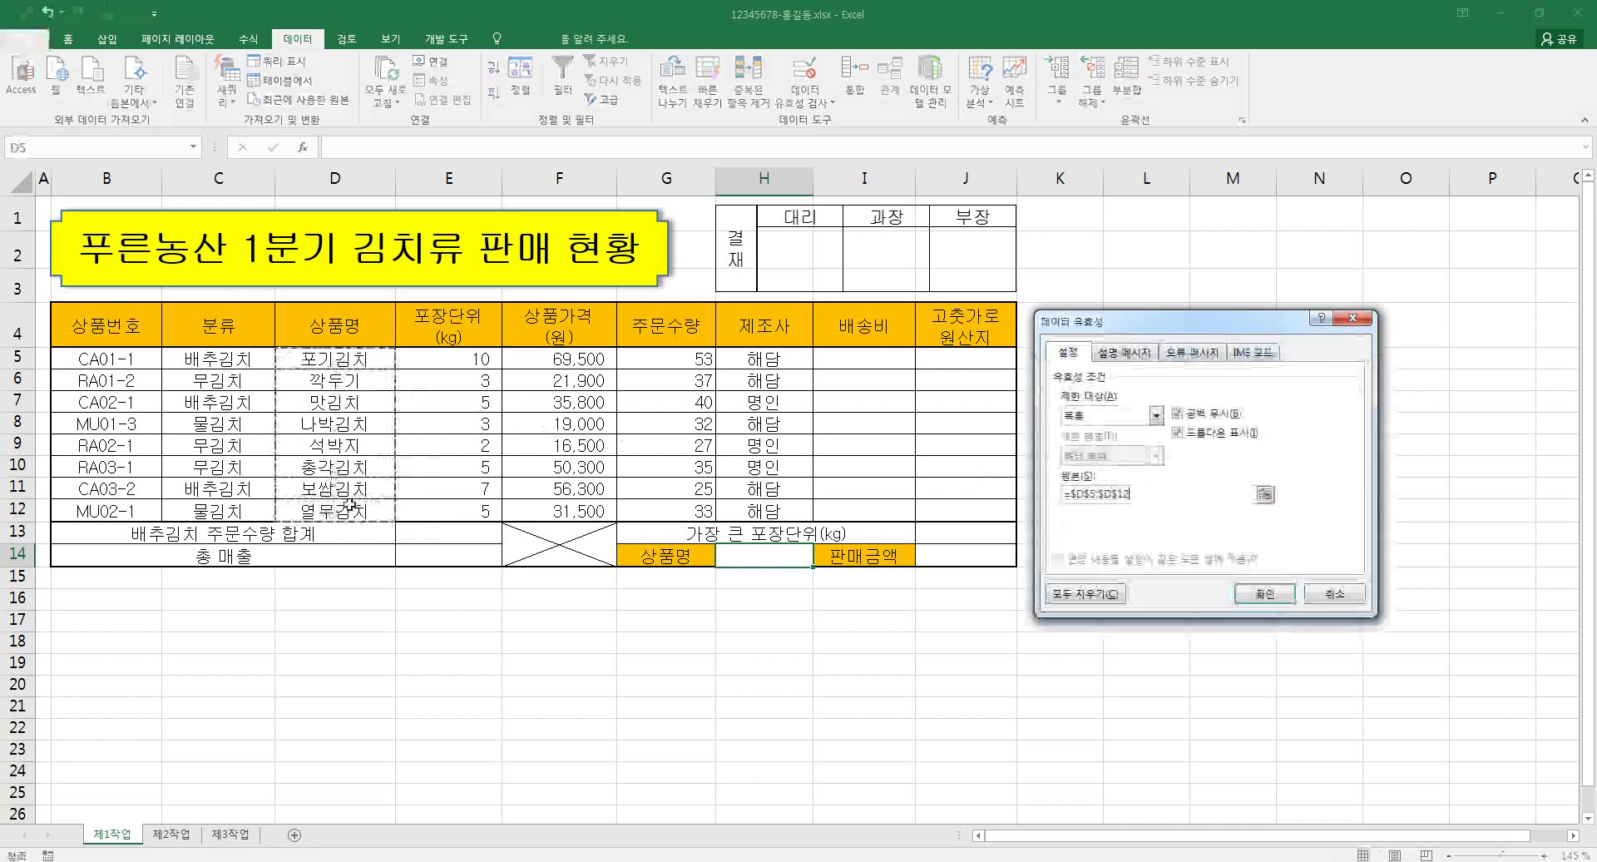
left_click(1264, 593)
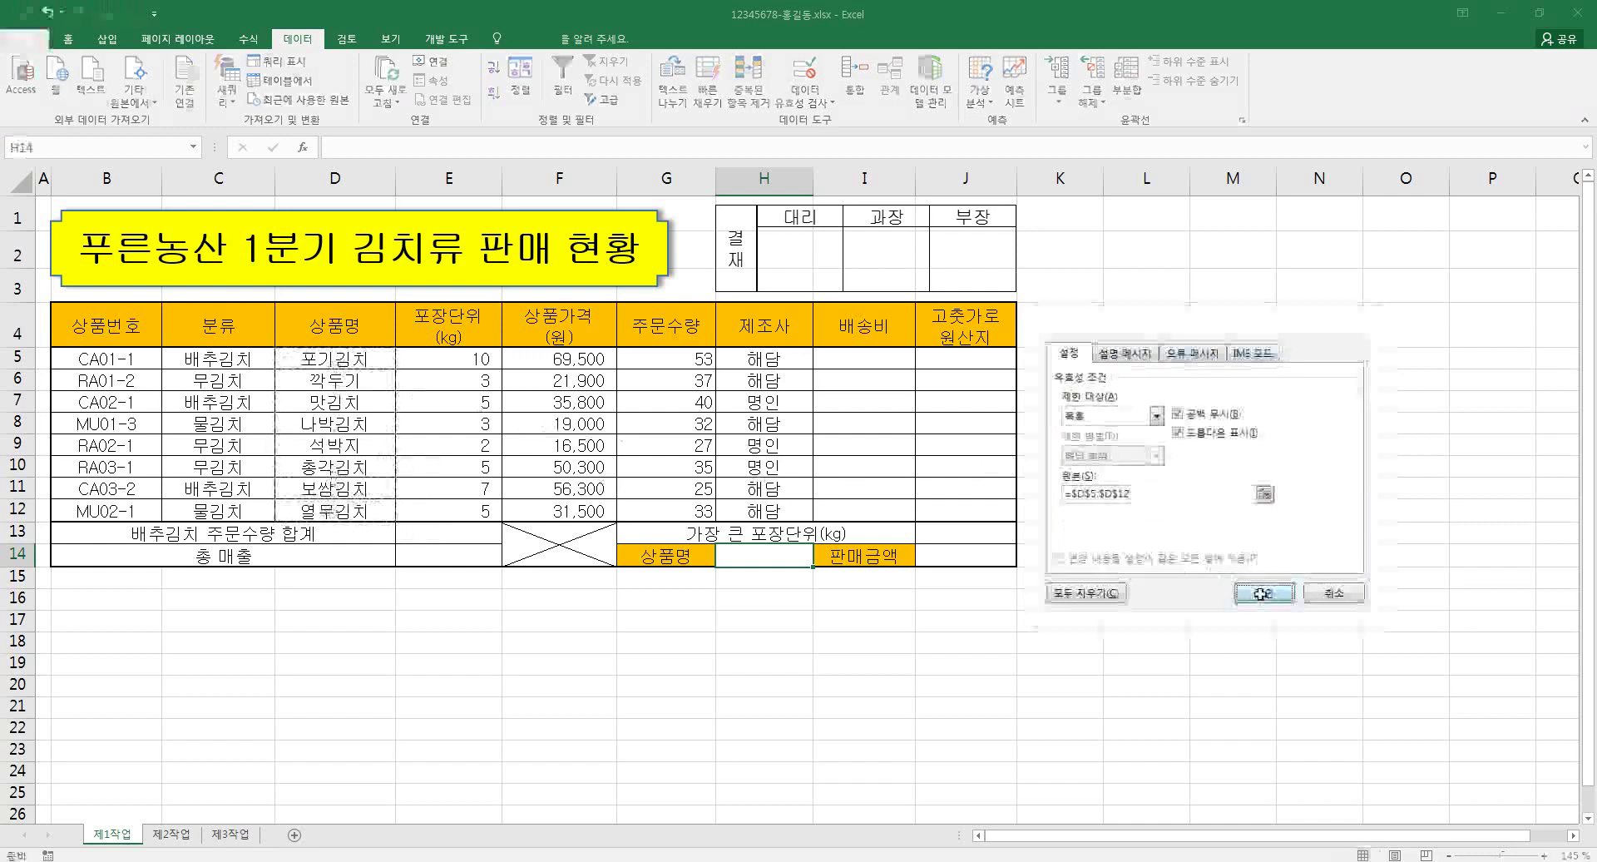
- Try out the product list in H14 by choosing 깍두기 and 석박지
left_click(819, 559)
left_click(778, 592)
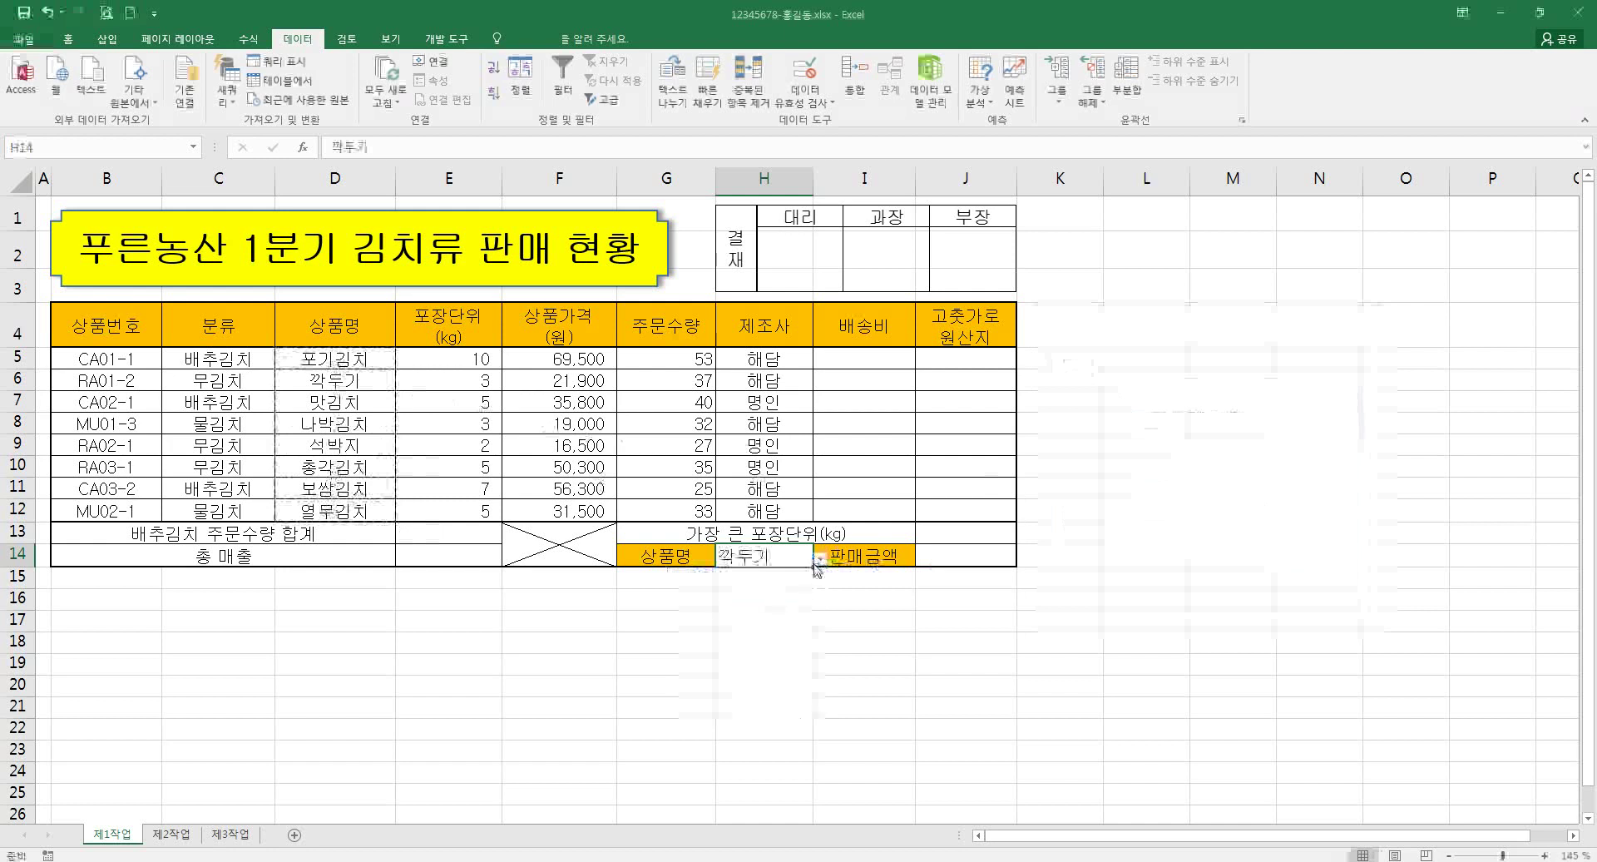
left_click(819, 559)
left_click(765, 642)
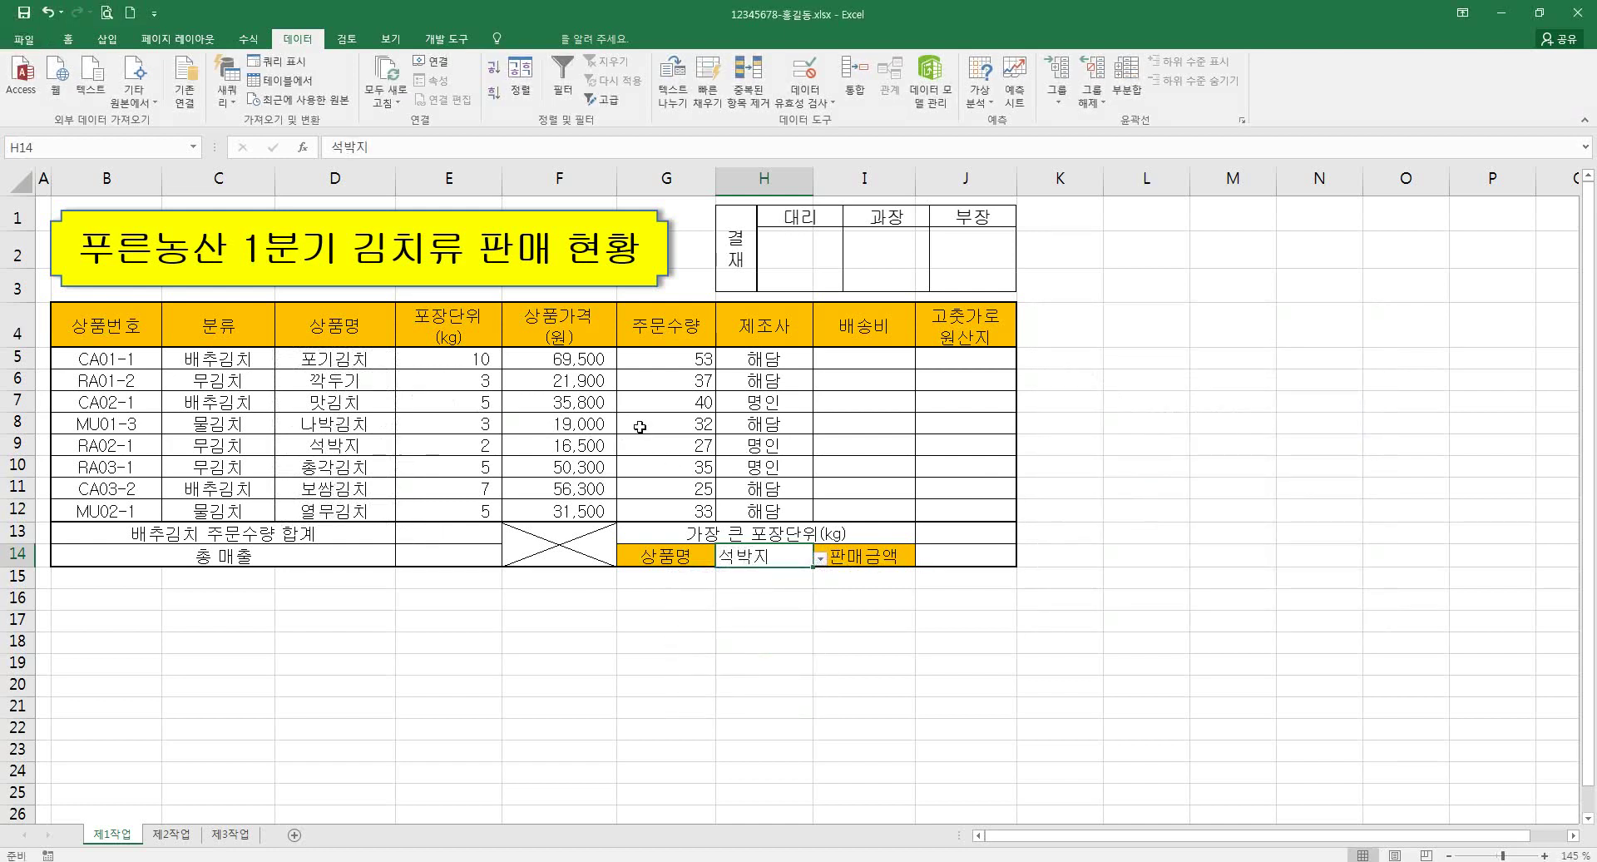
- Center the text in H14 horizontally and choose 포기김치 from its product list
left_click(68, 38)
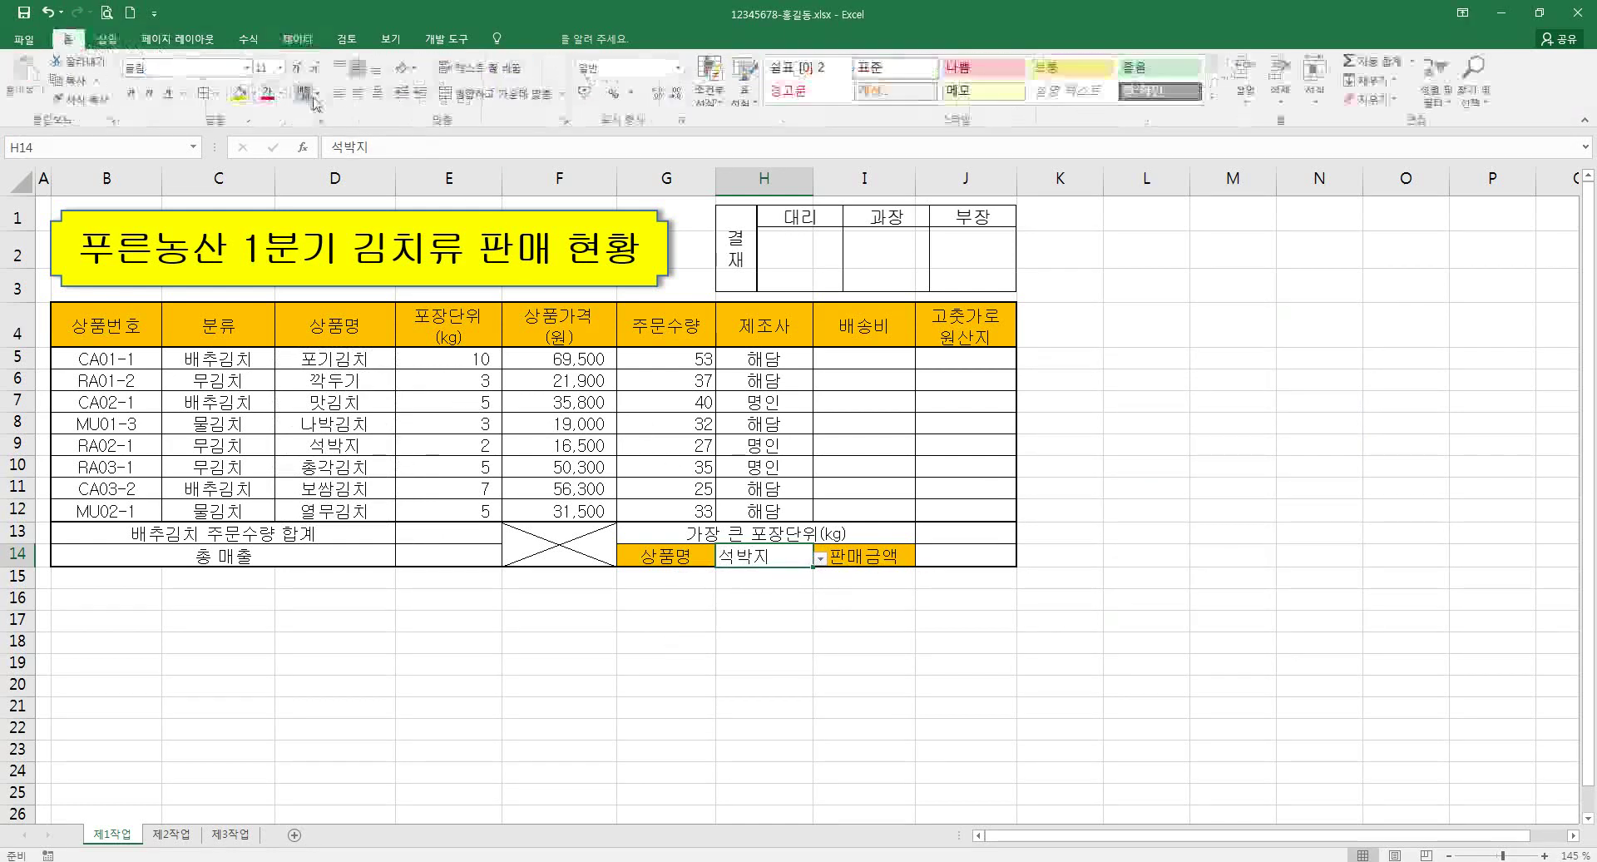
left_click(356, 94)
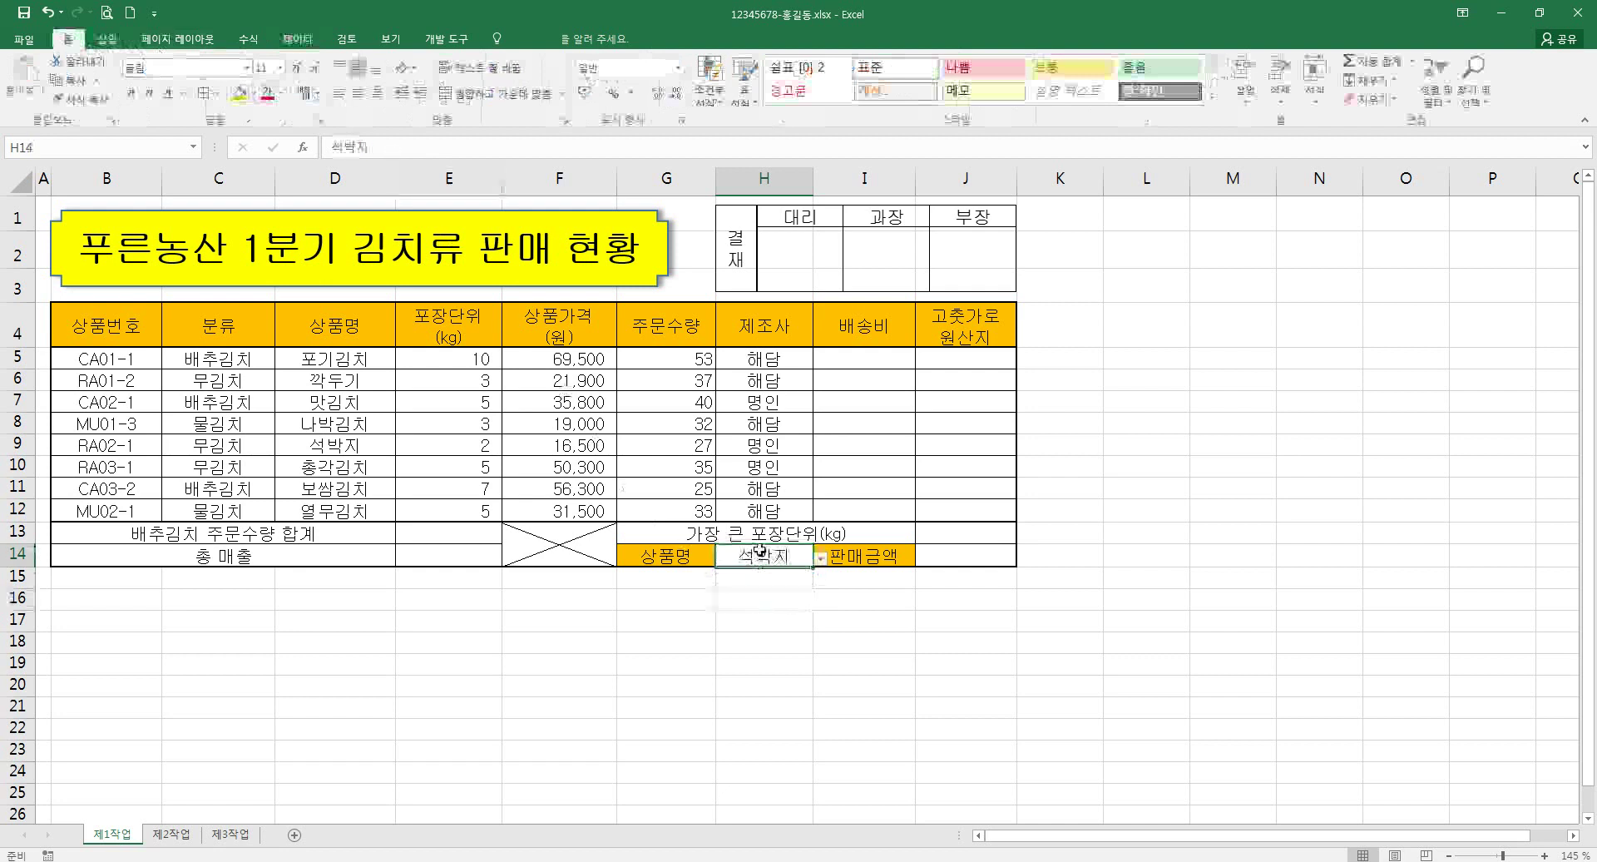
left_click(820, 561)
left_click(759, 647)
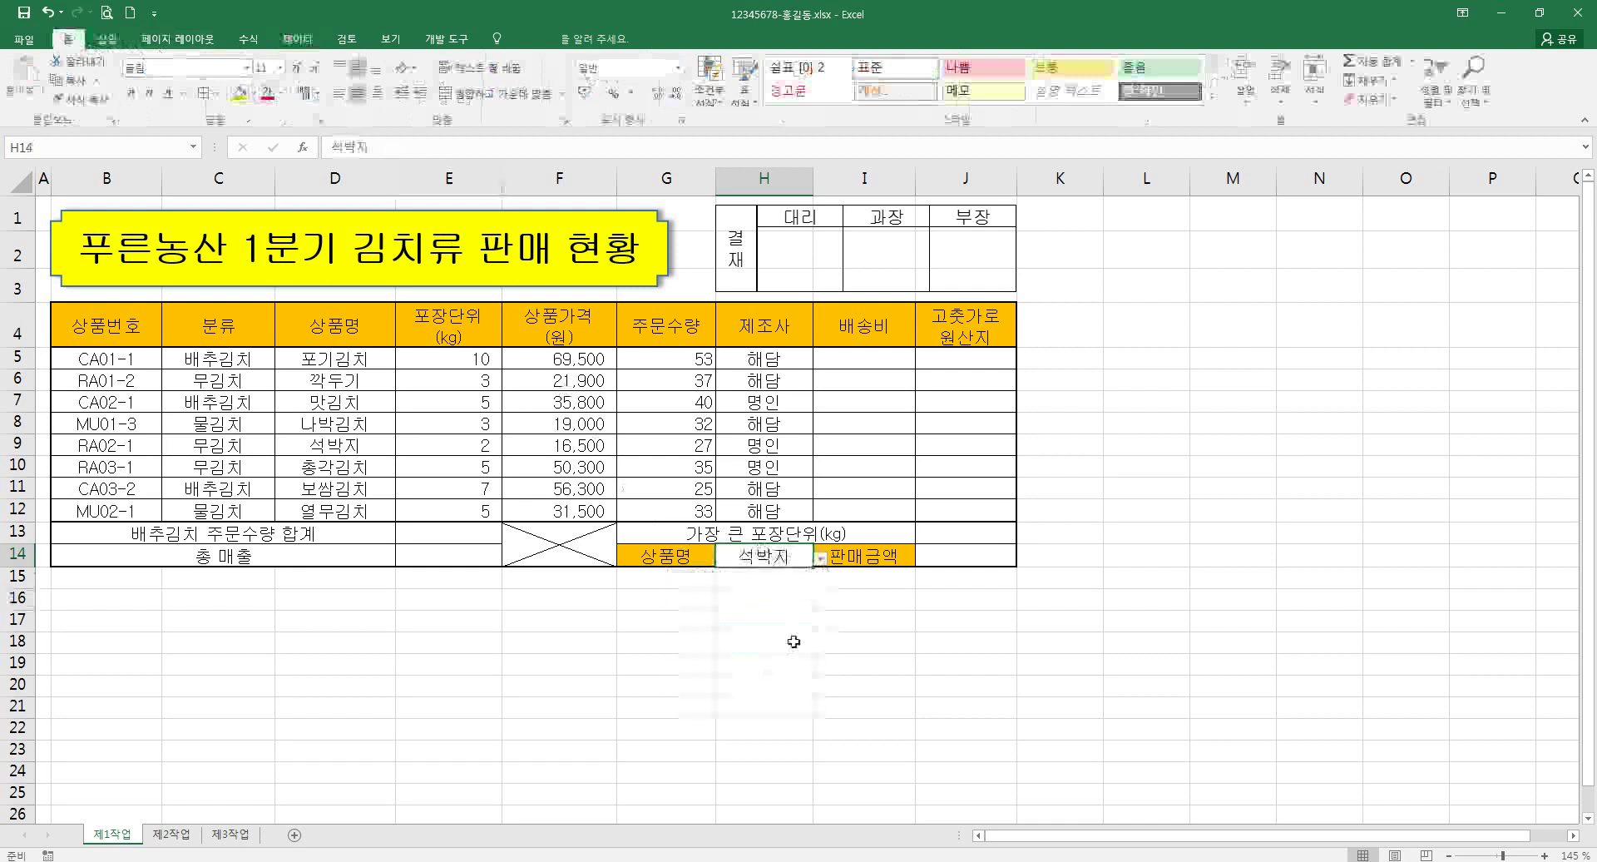
left_click(820, 560)
left_click(759, 598)
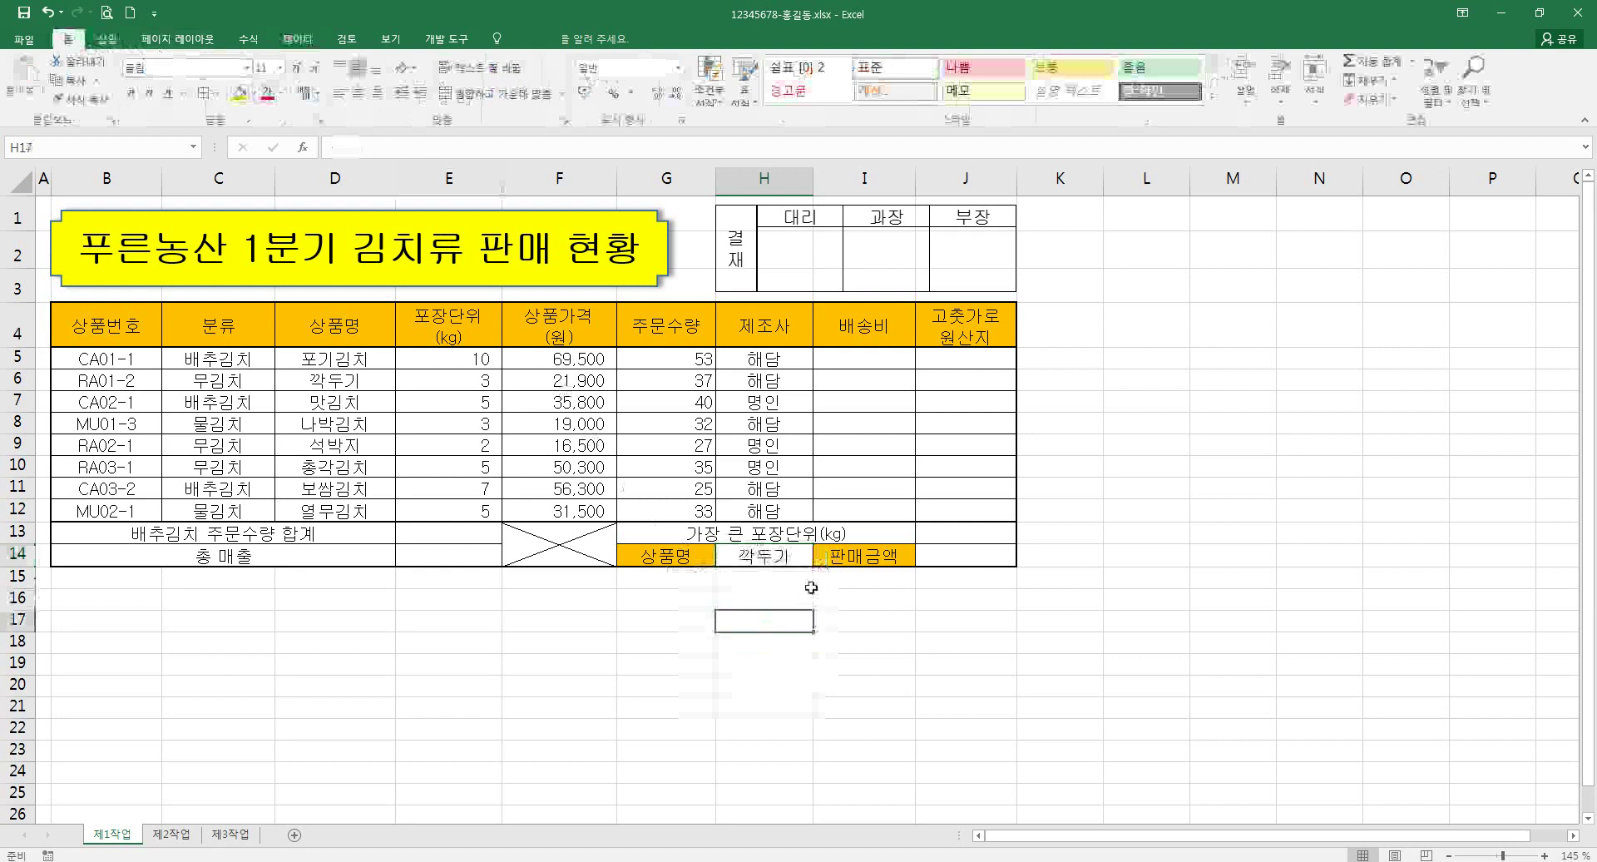
left_click(820, 561)
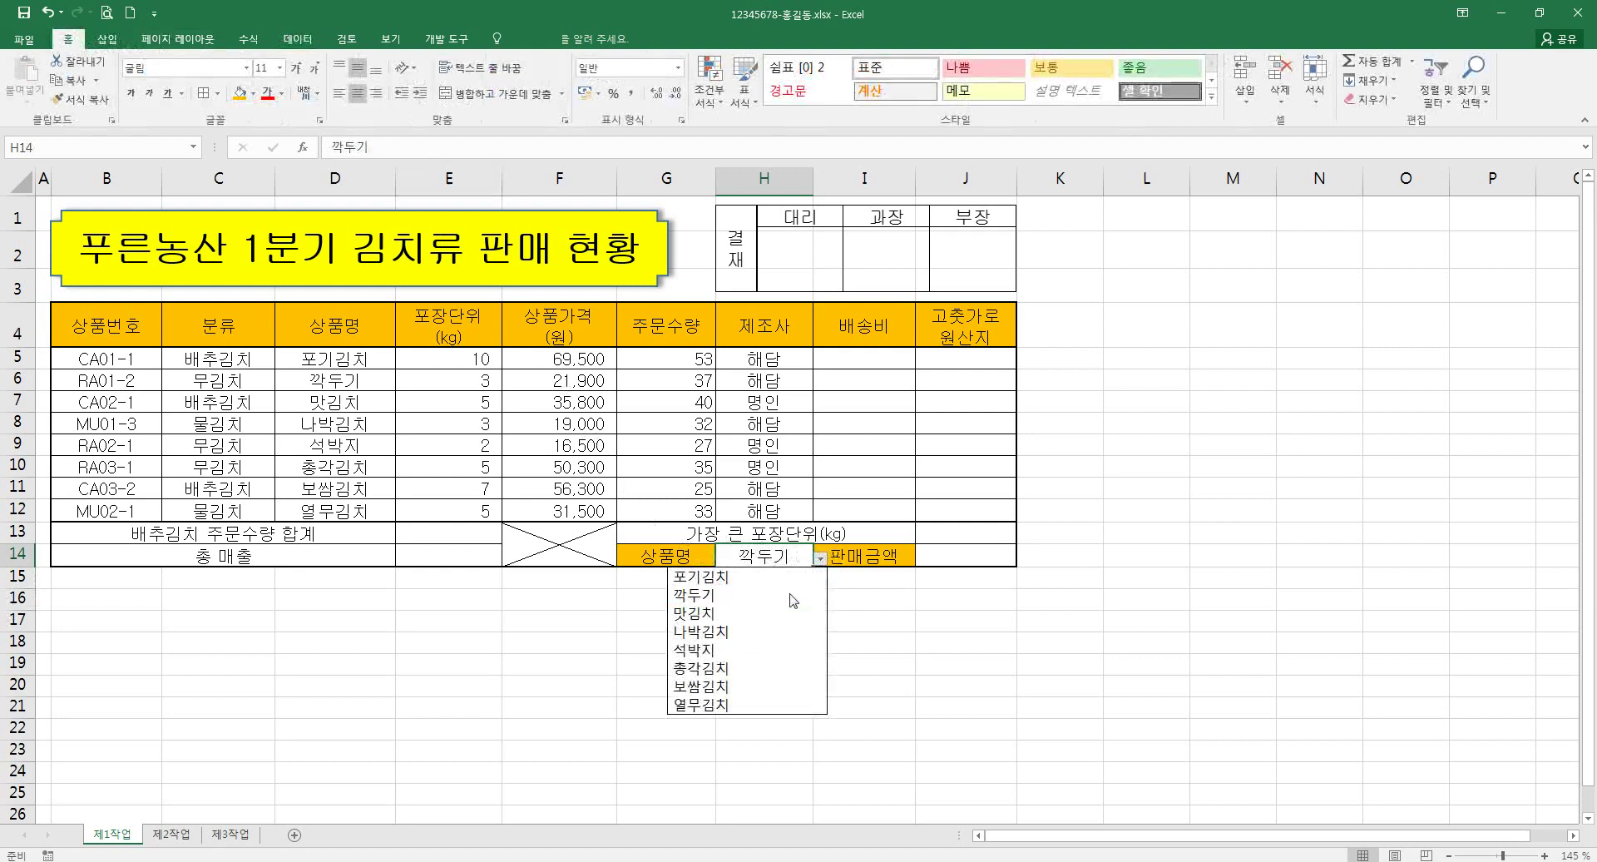
left_click(752, 575)
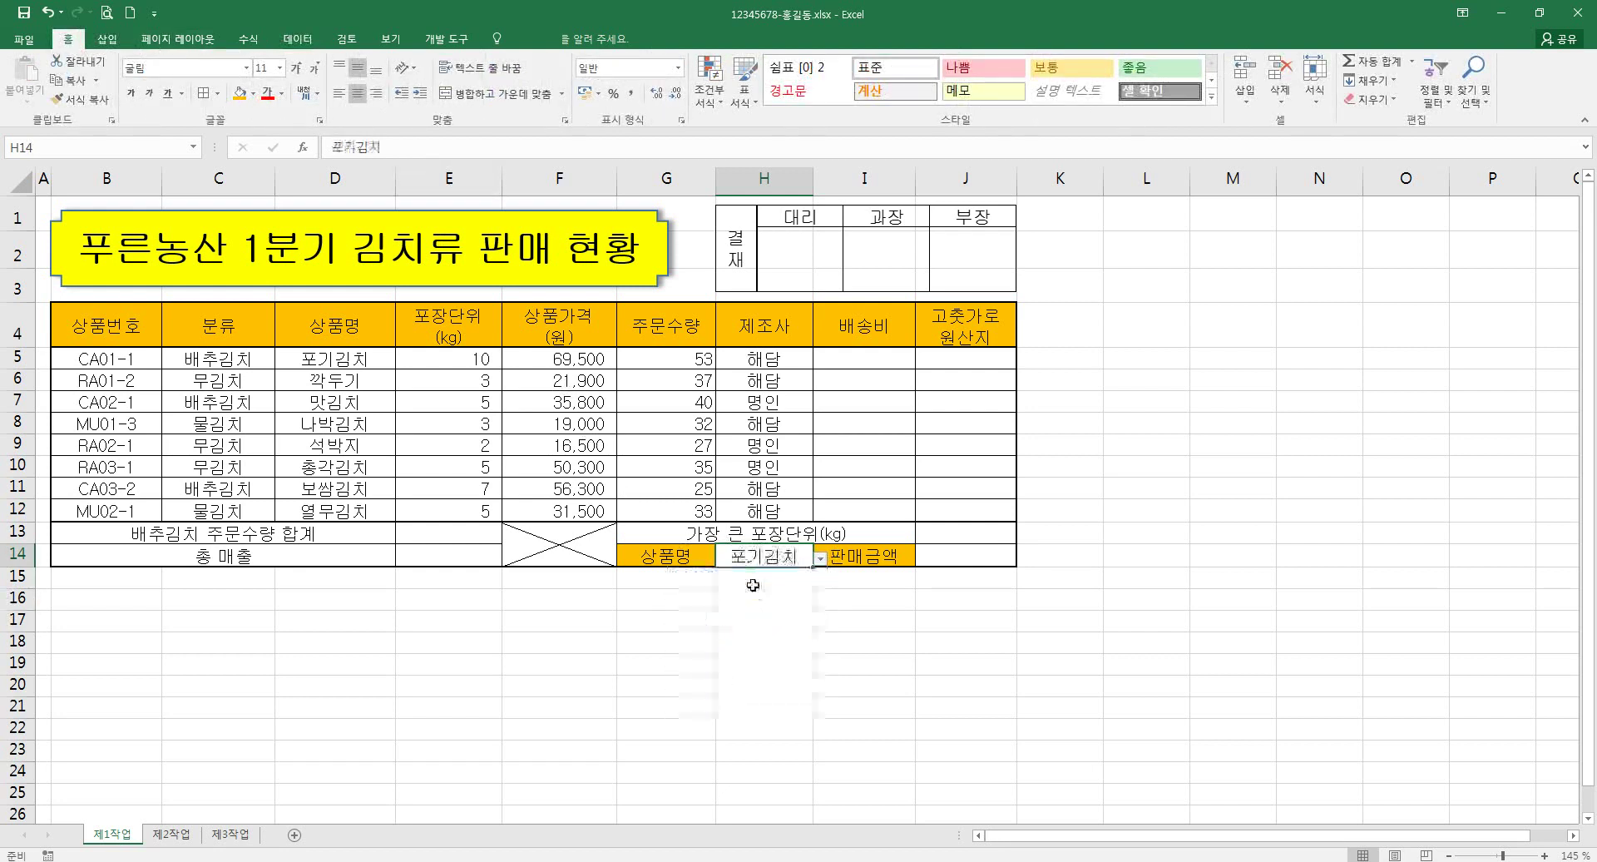
left_click(803, 634)
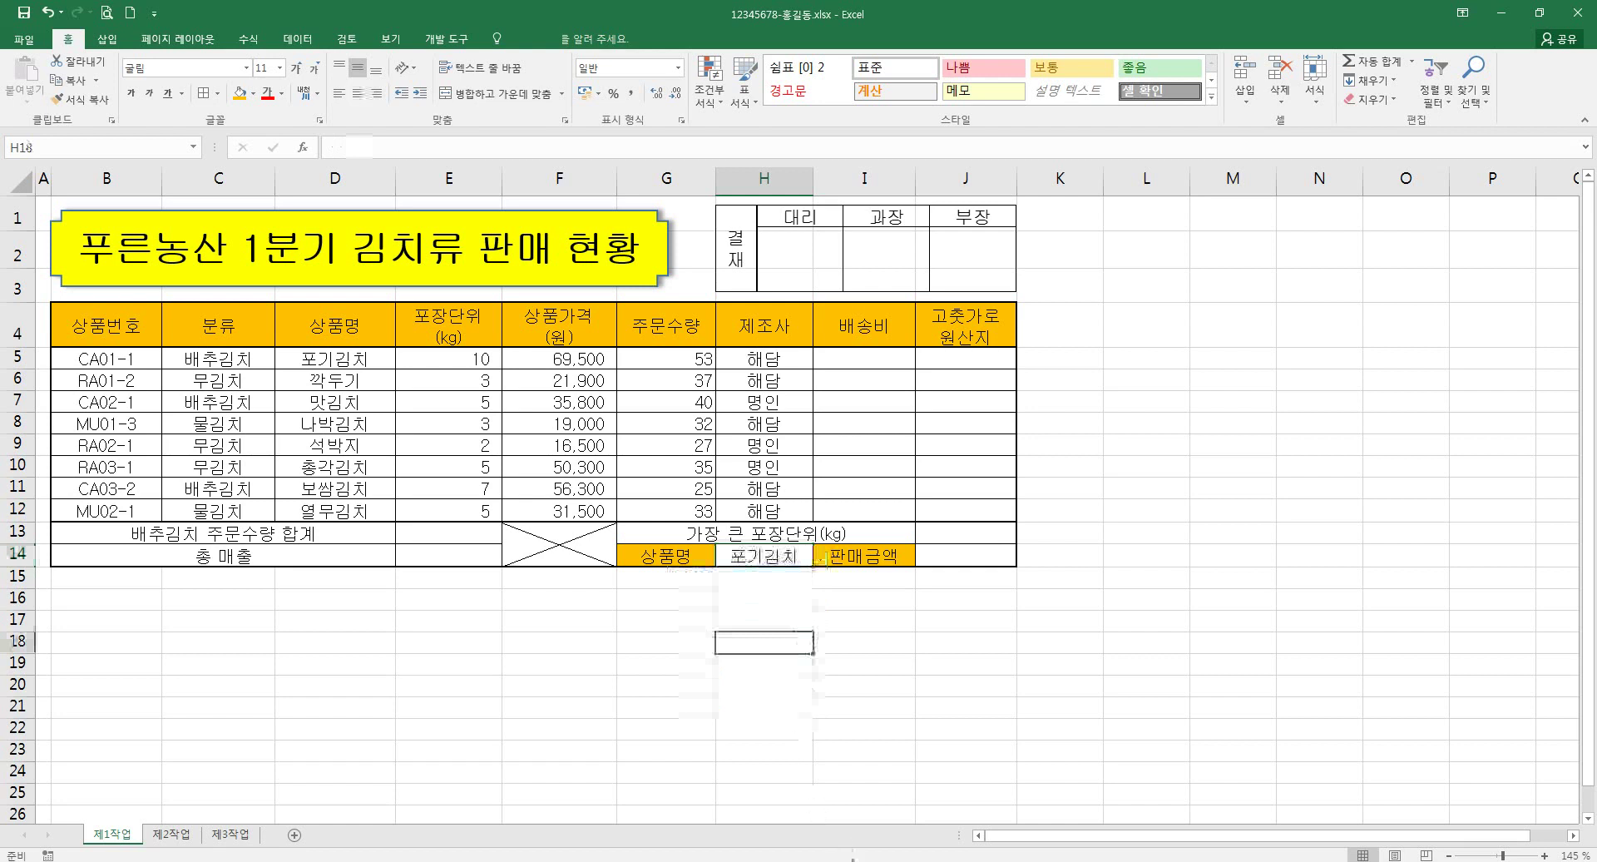
left_click(775, 558)
left_click(955, 560)
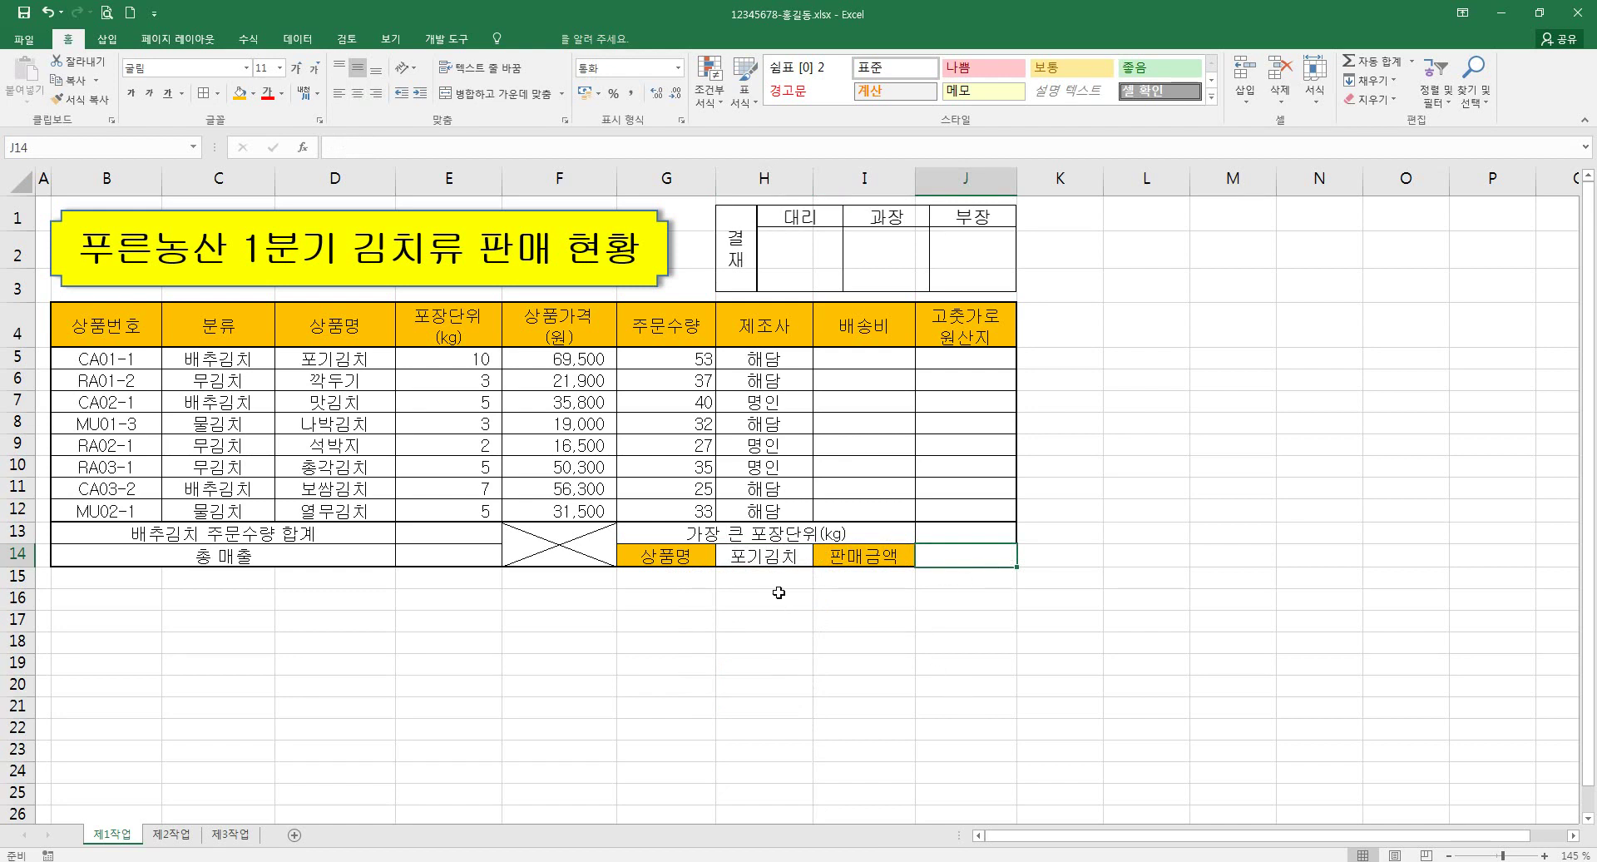
- Check the cell-format condition in the exam PDF in Adobe Acrobat Reader, return to Excel and select the order quantities G5:G12
key("alt+Tab")
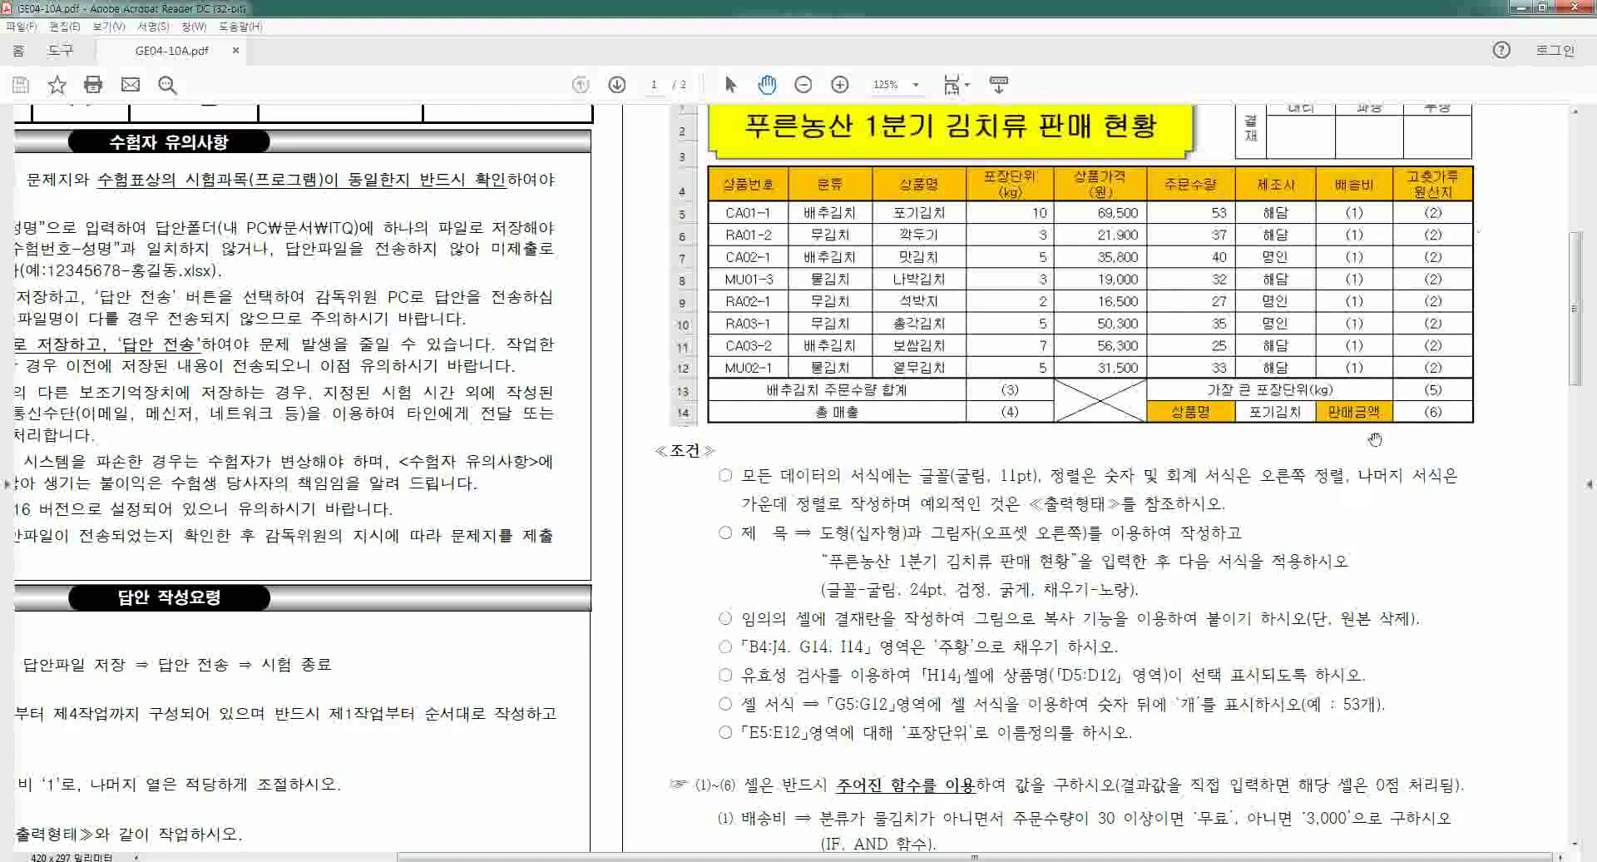
left_click(1520, 6)
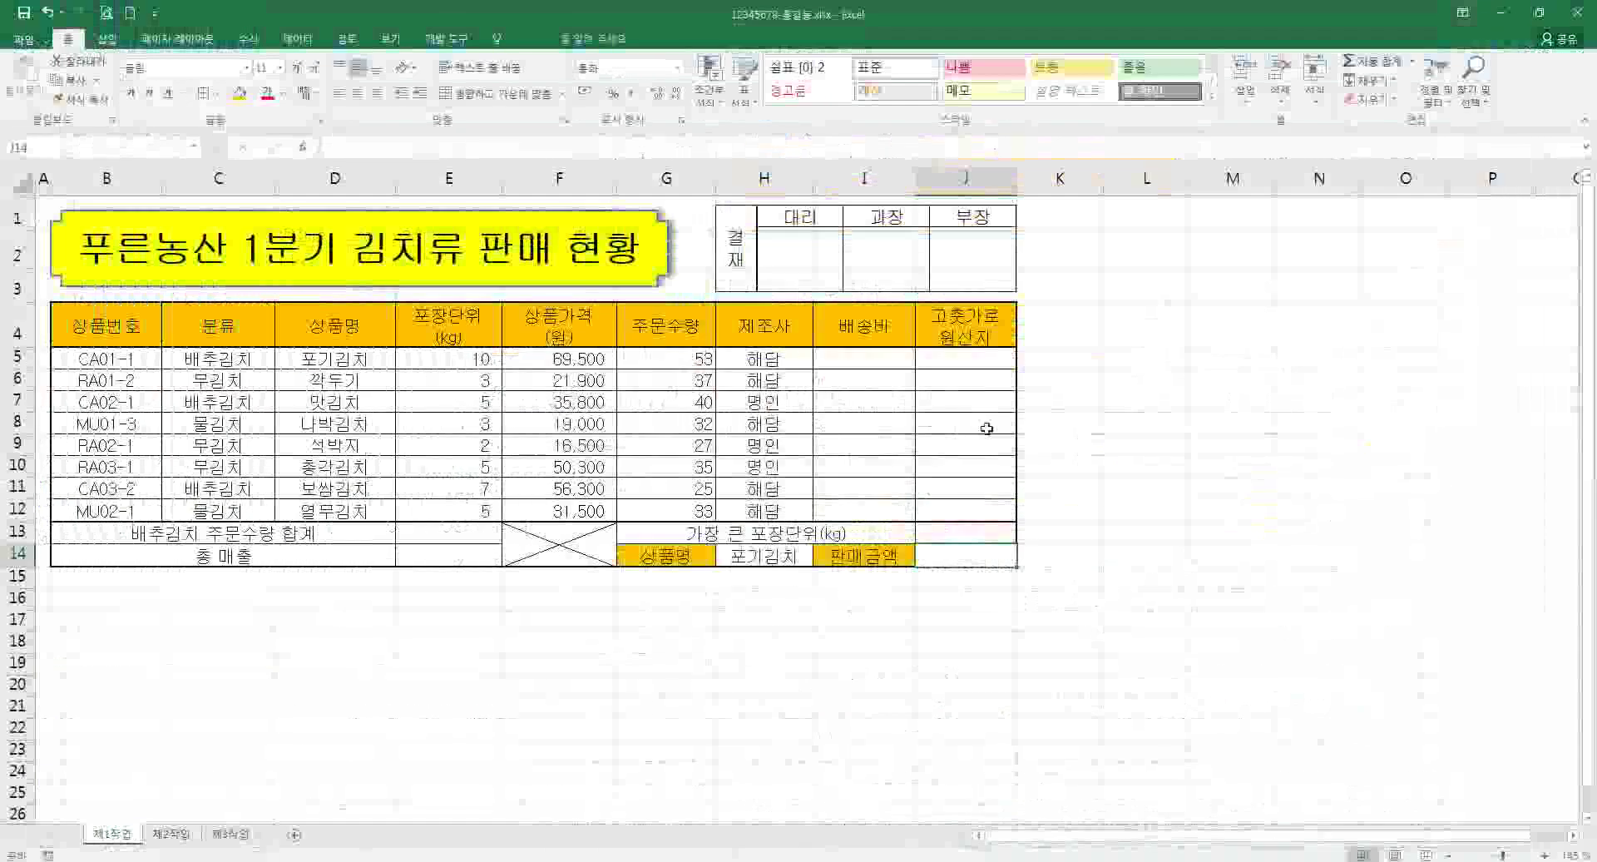
left_click(669, 665)
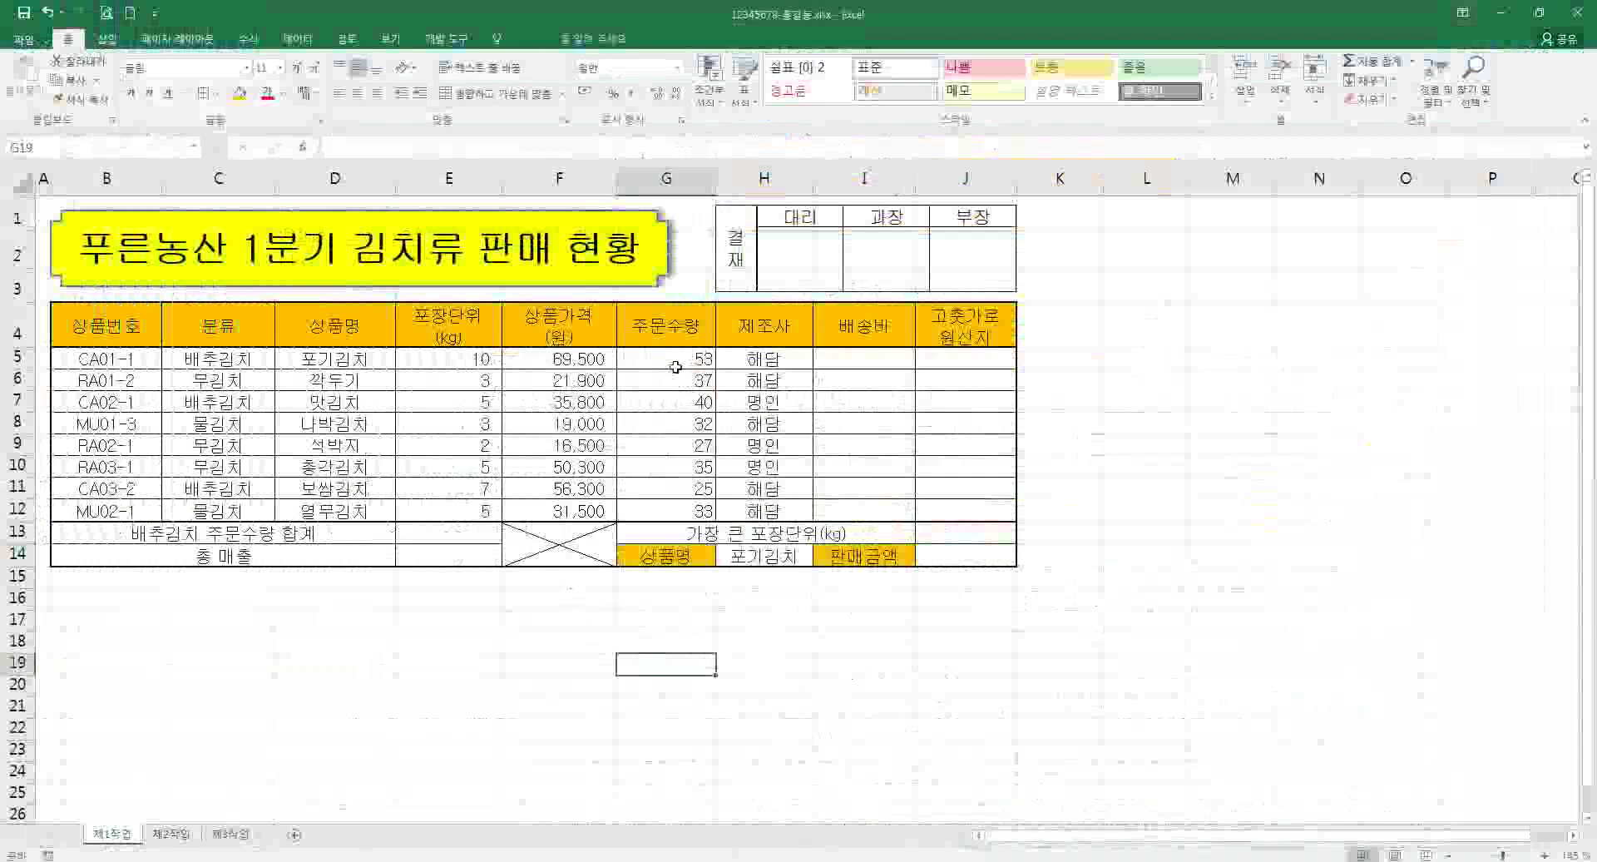
left_click_drag(675, 367, 673, 499)
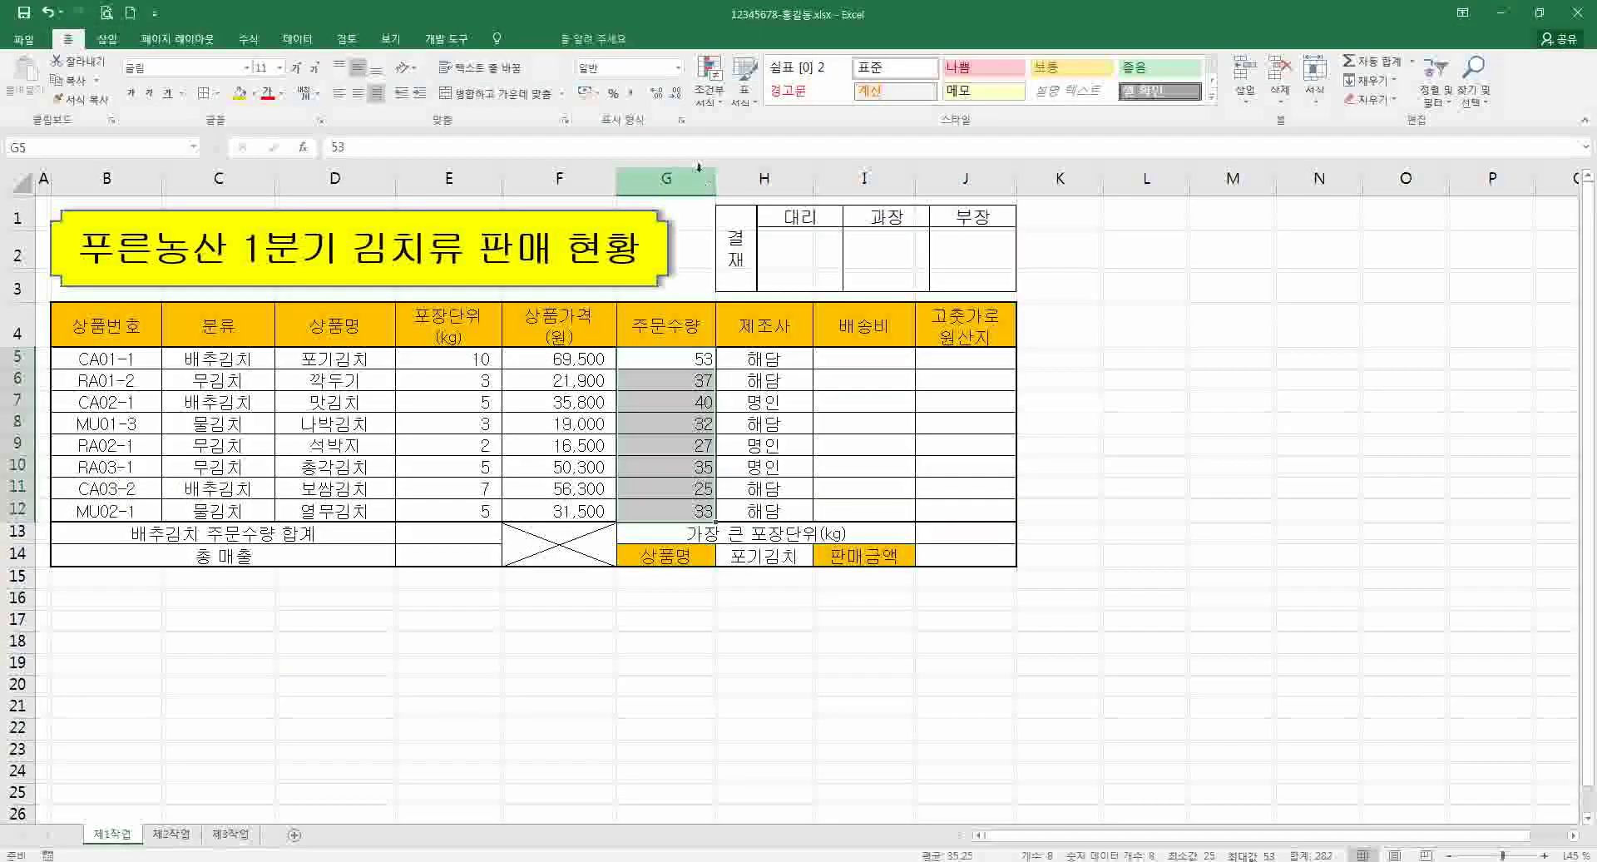
left_click(682, 120)
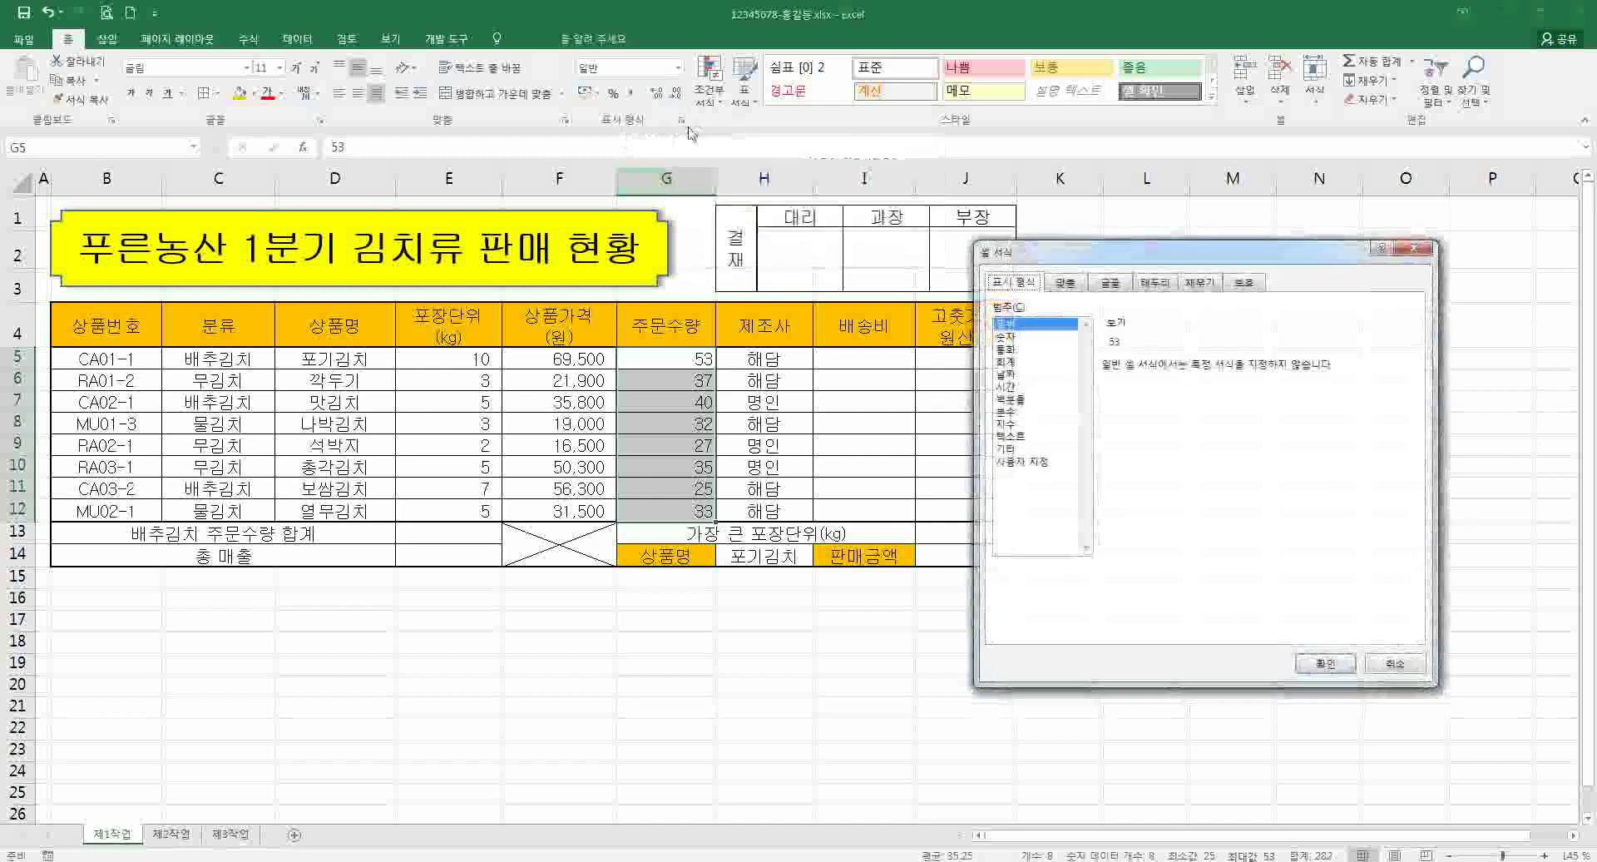
left_click(1422, 250)
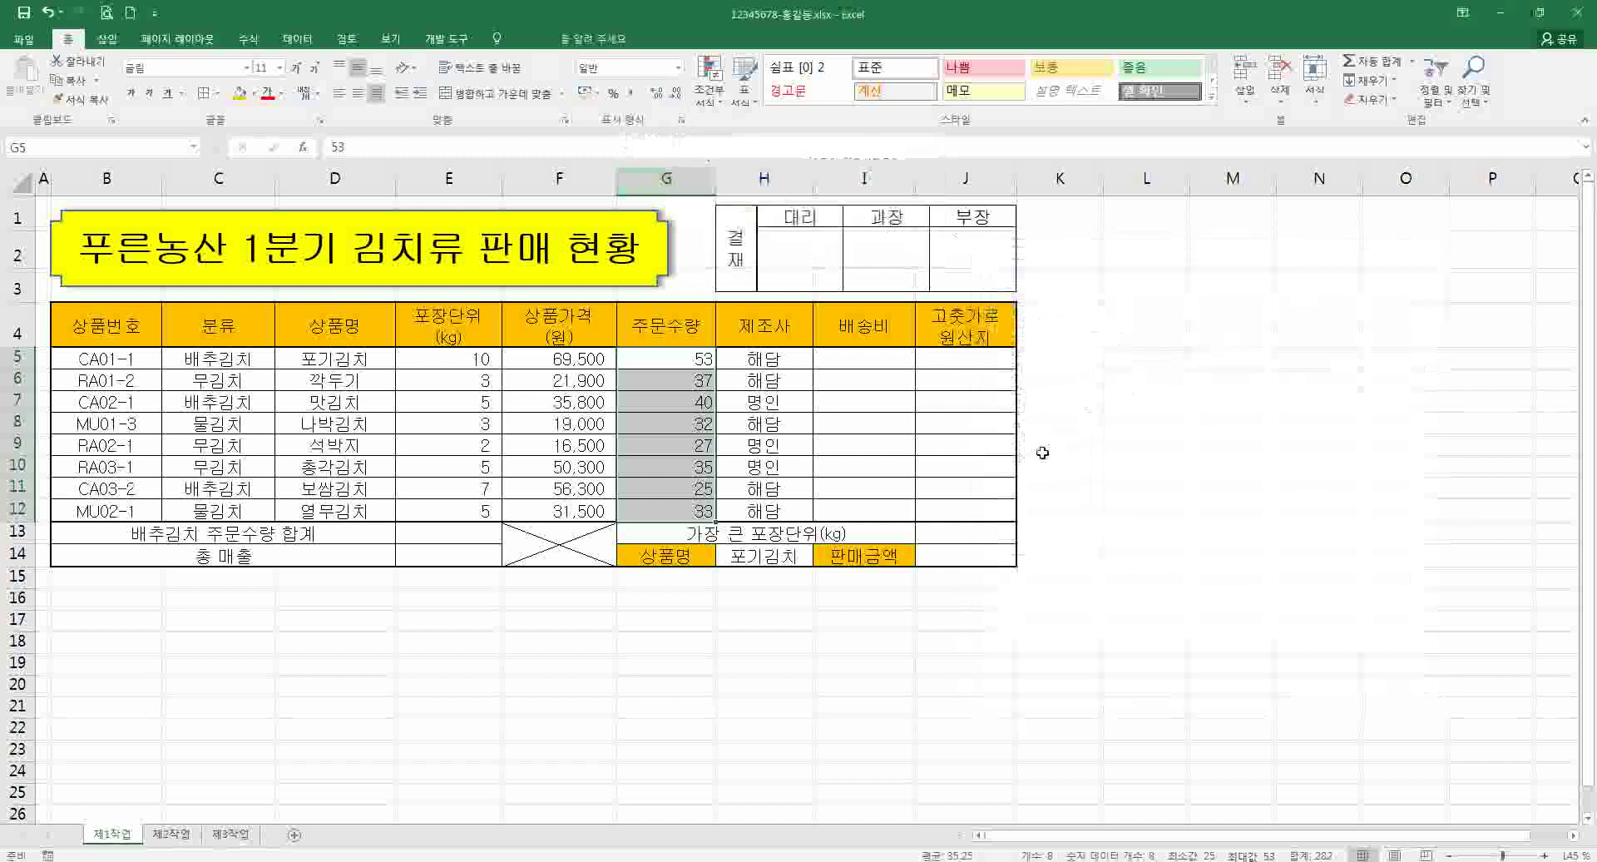
- Apply the custom number format 0"개" to G5:G12, checking the required unit against the exam PDF
key("ctrl+1")
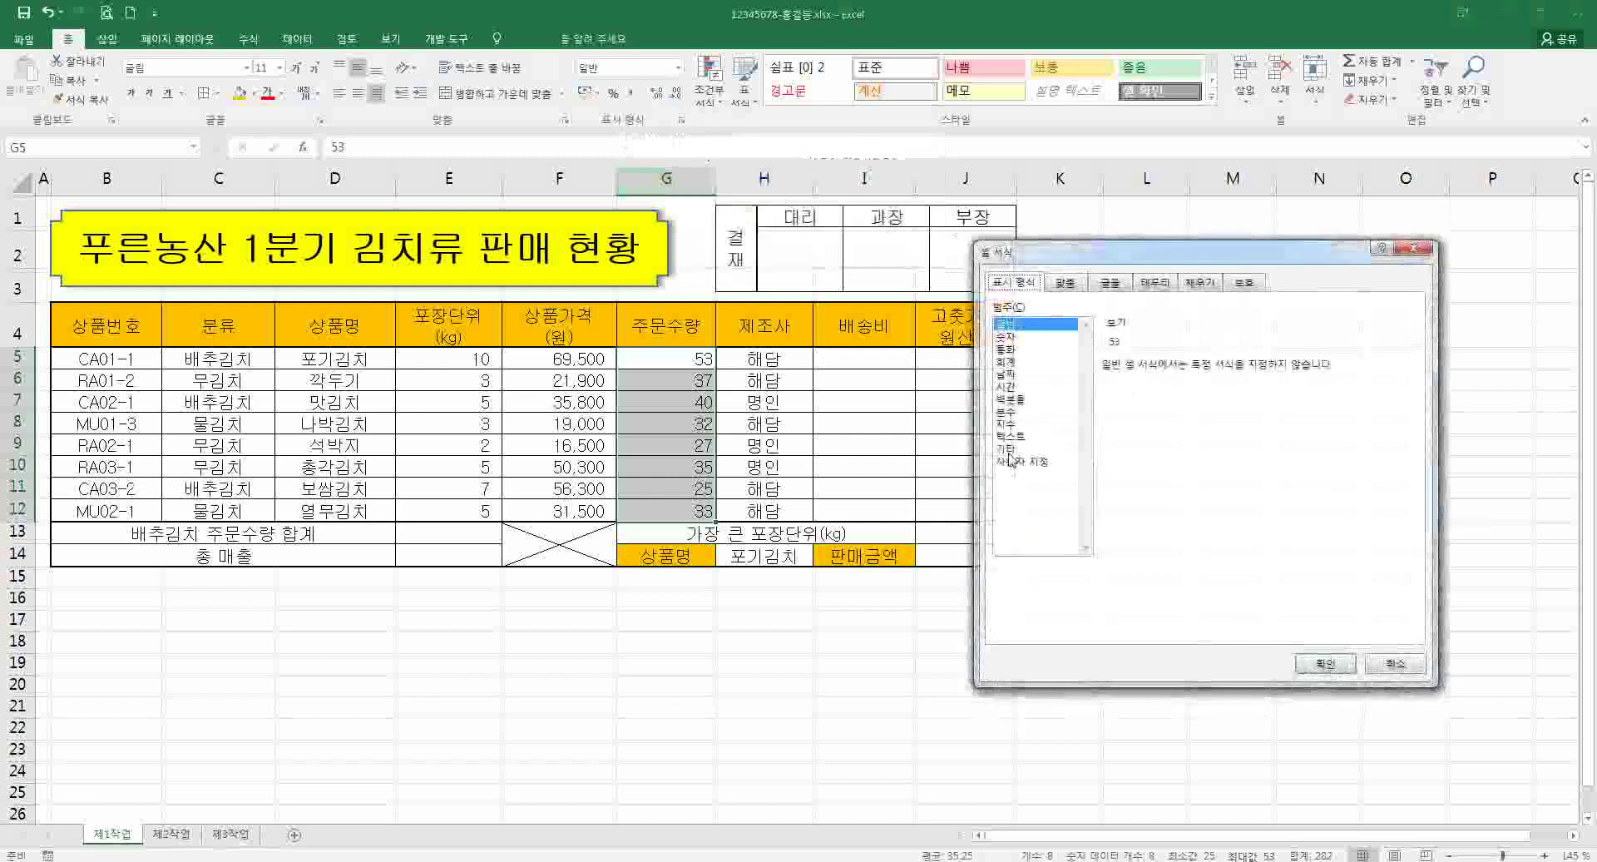
left_click(1016, 462)
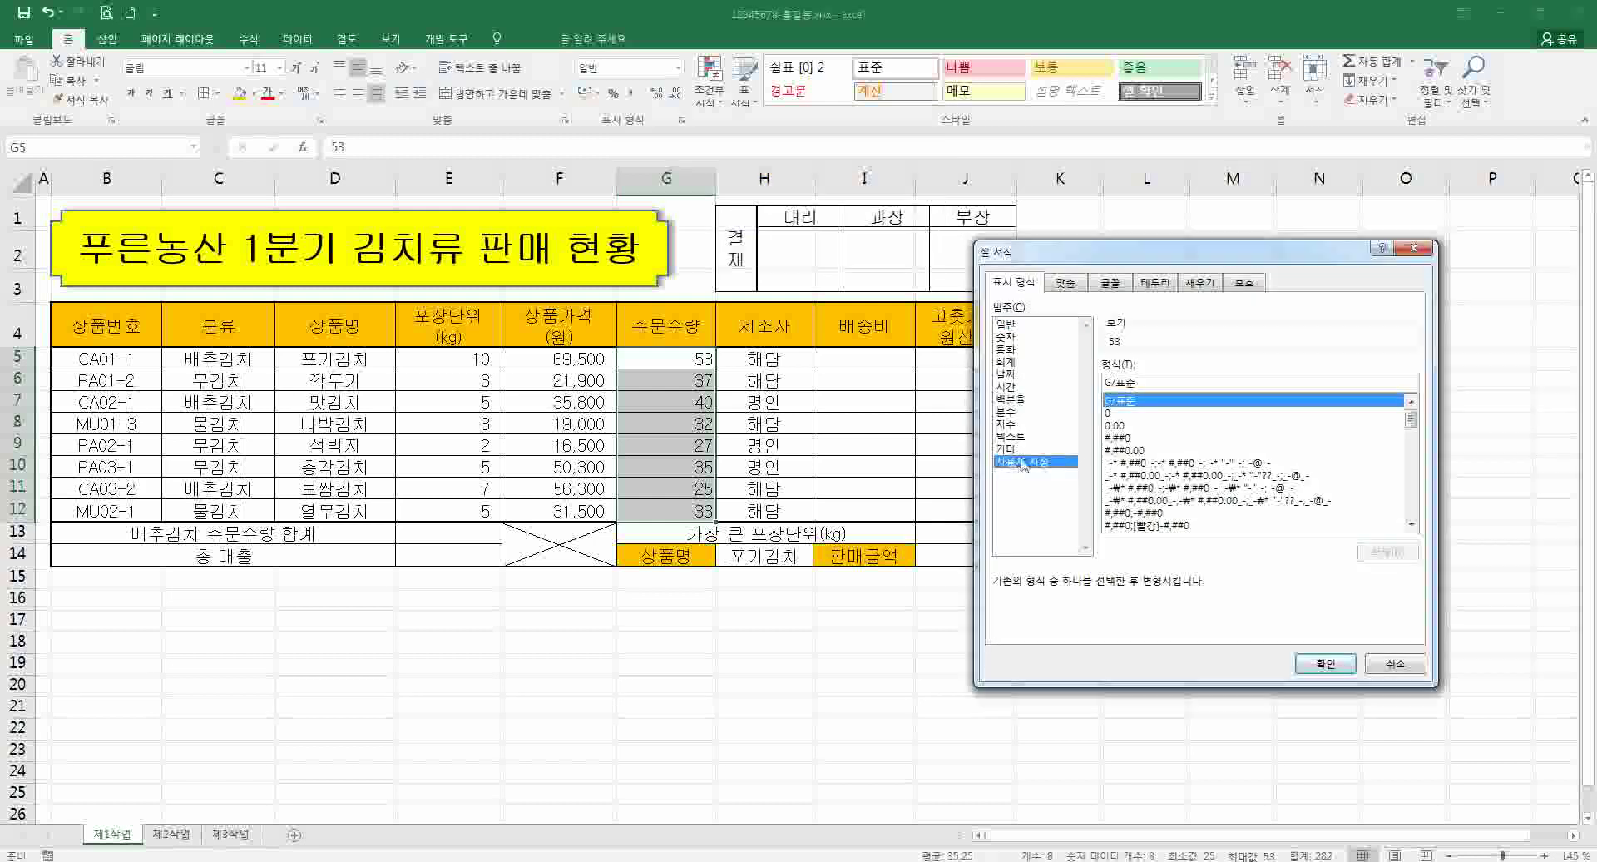
left_click_drag(1148, 383, 1106, 382)
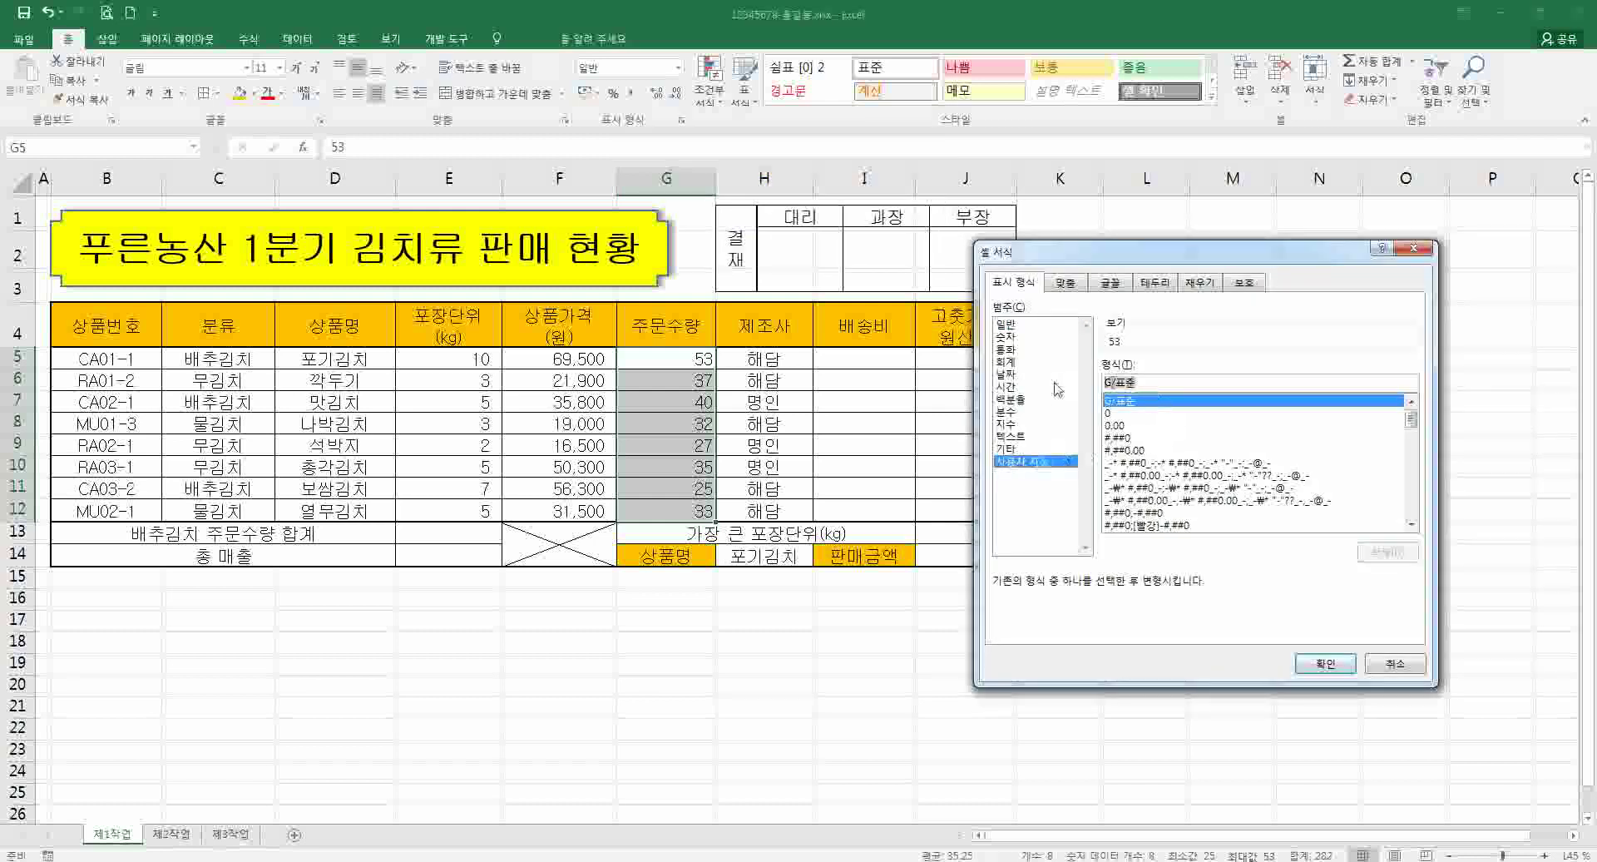
left_click(1111, 414)
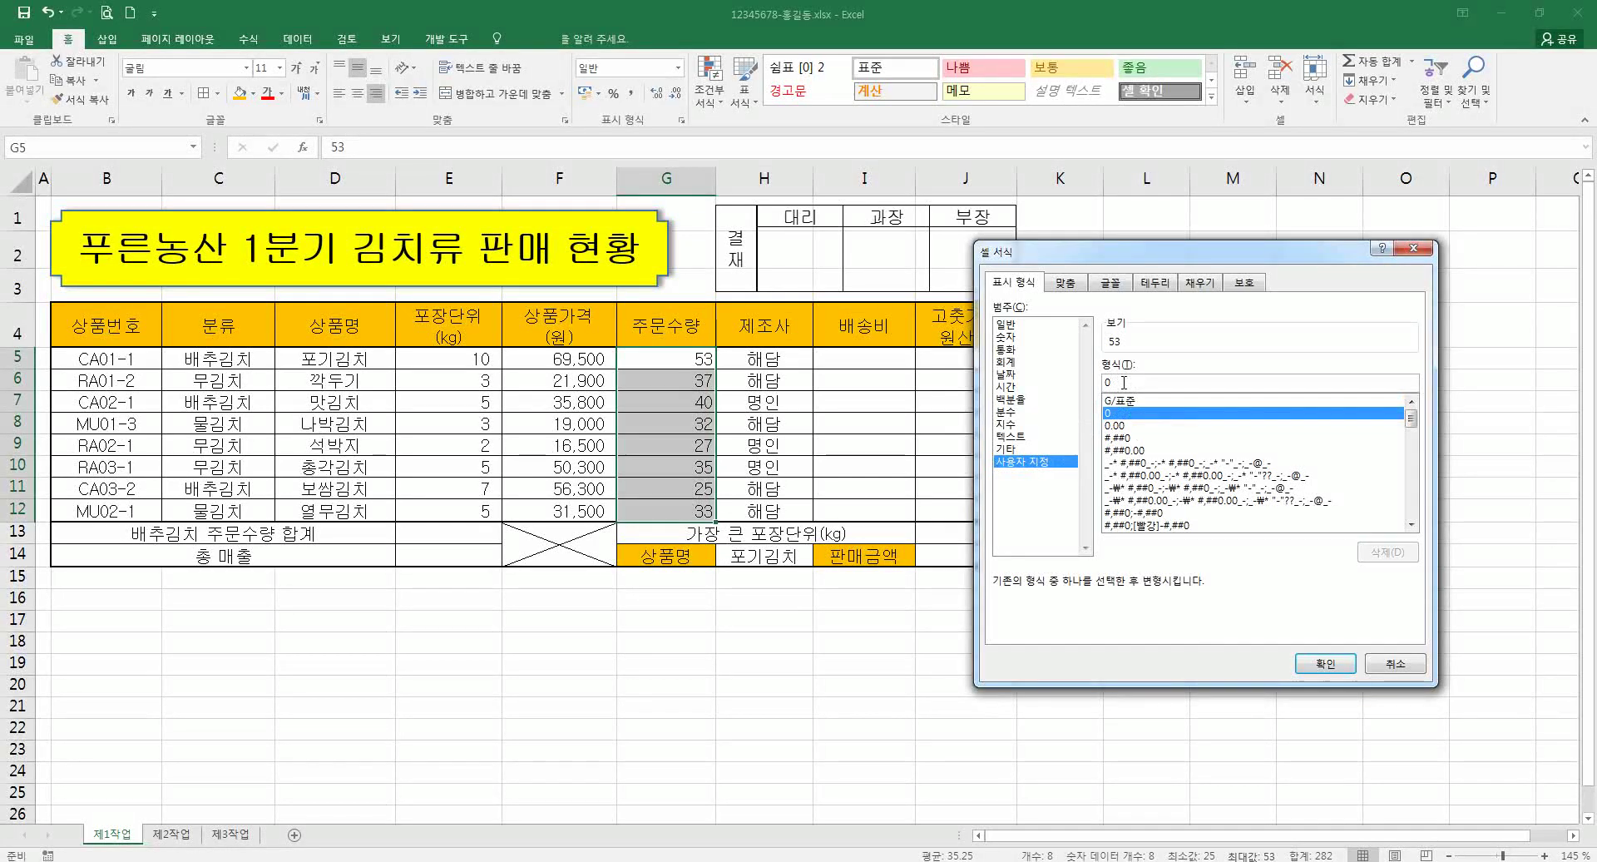
type("\"")
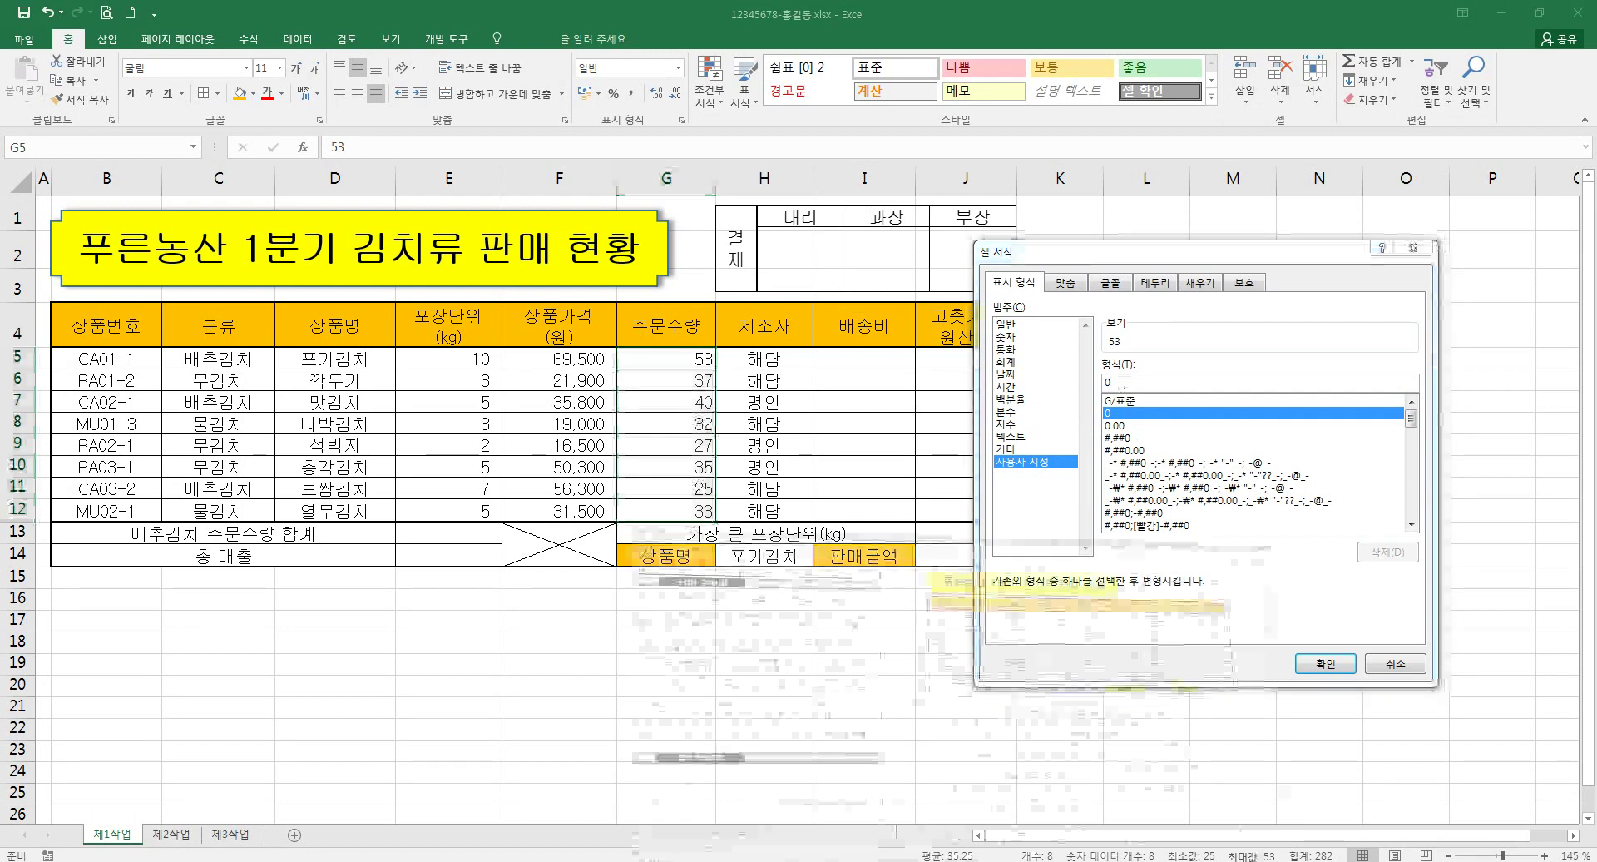
key("alt+Tab")
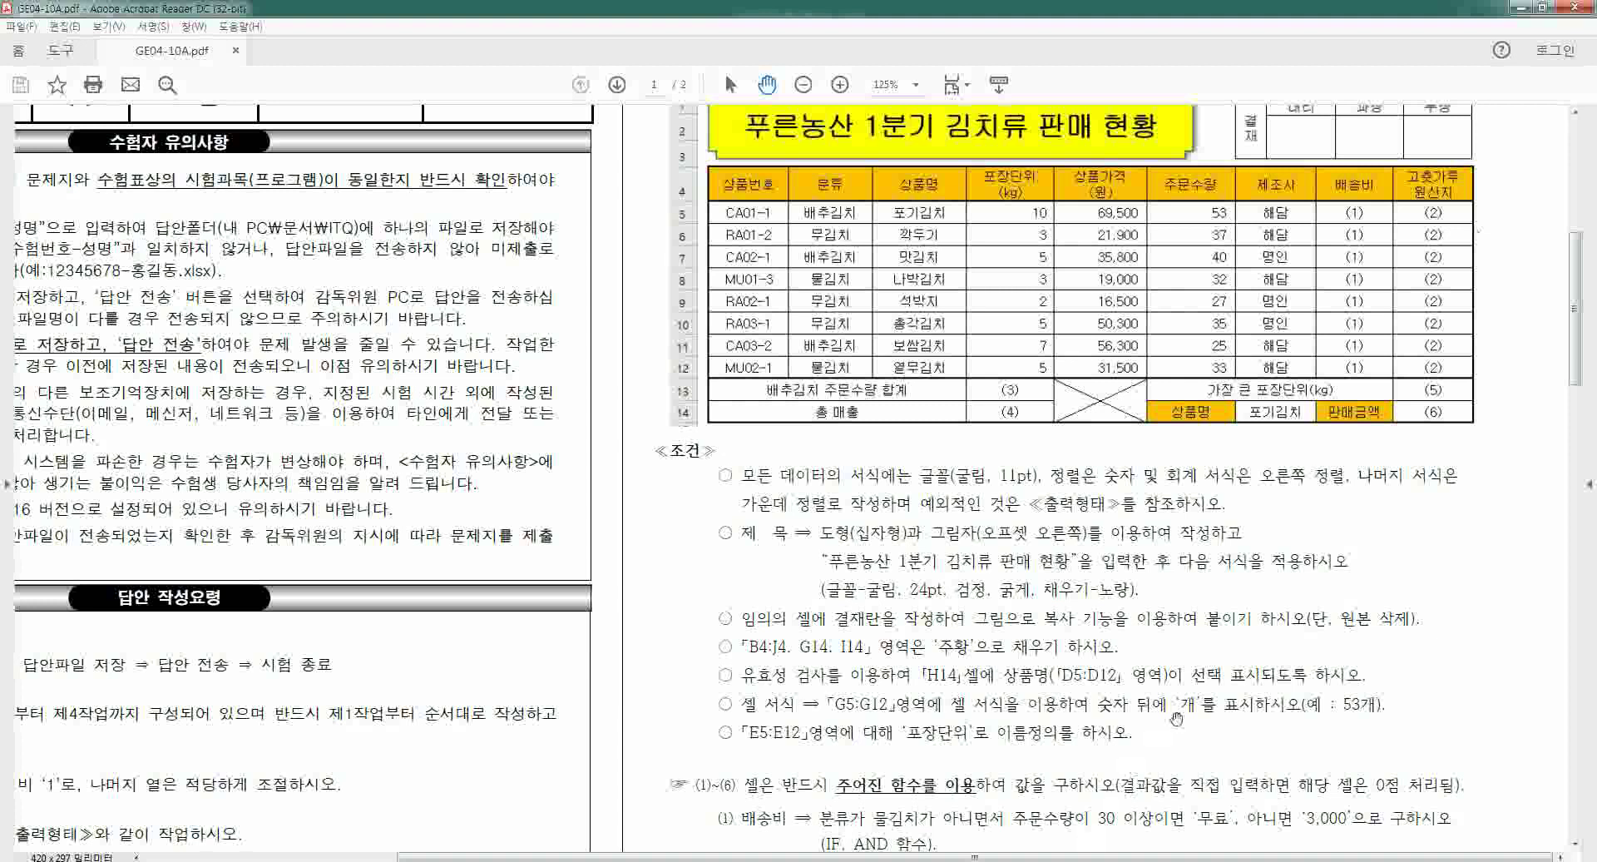
key("alt+Tab")
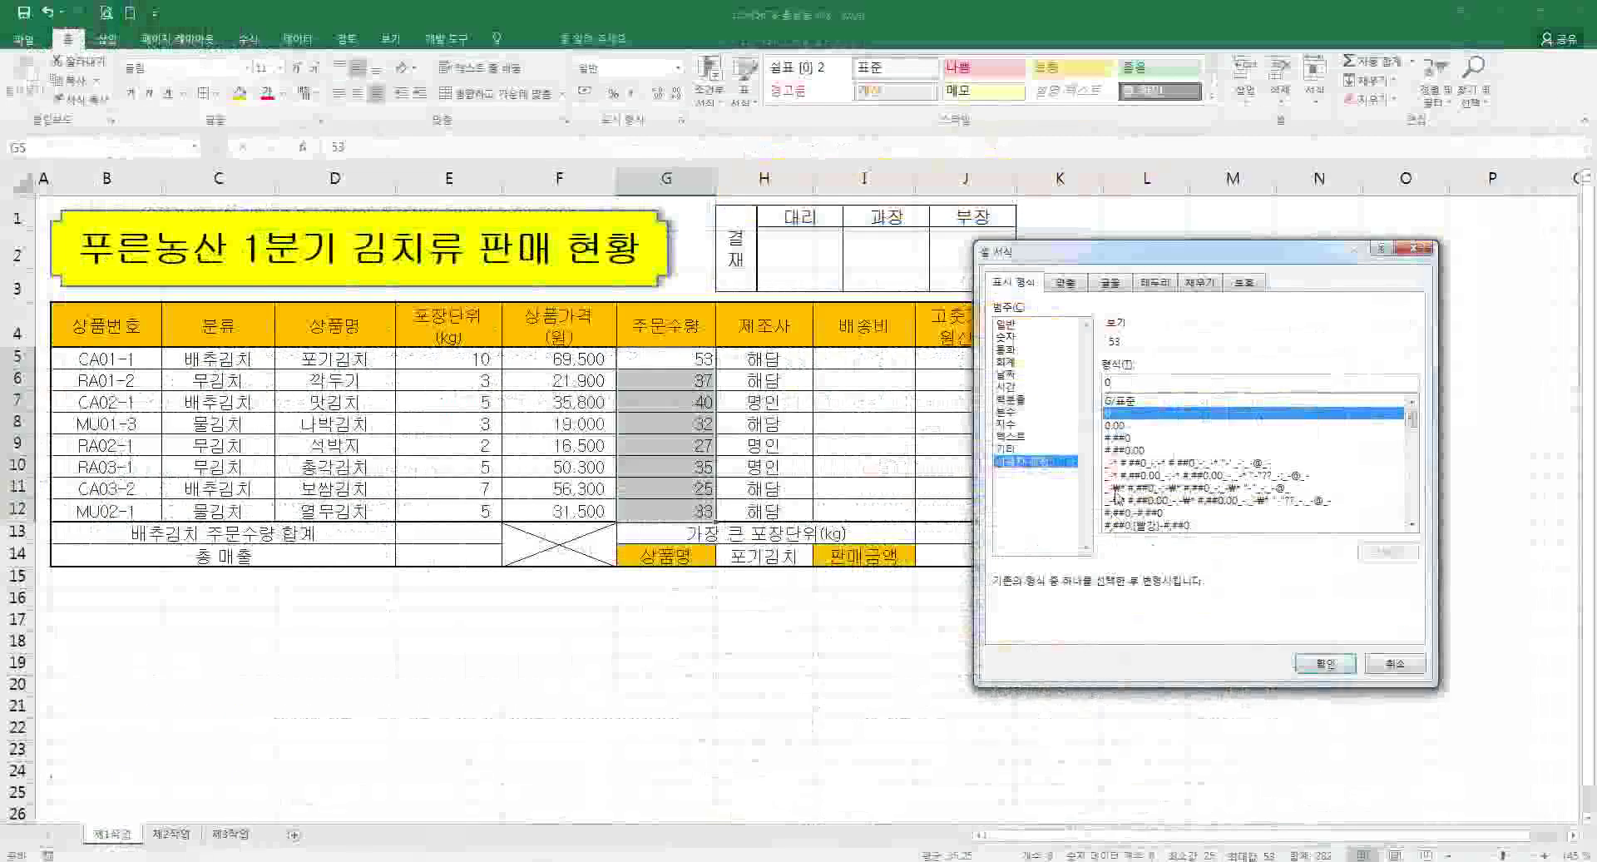
left_click(1114, 383)
type("\"개")
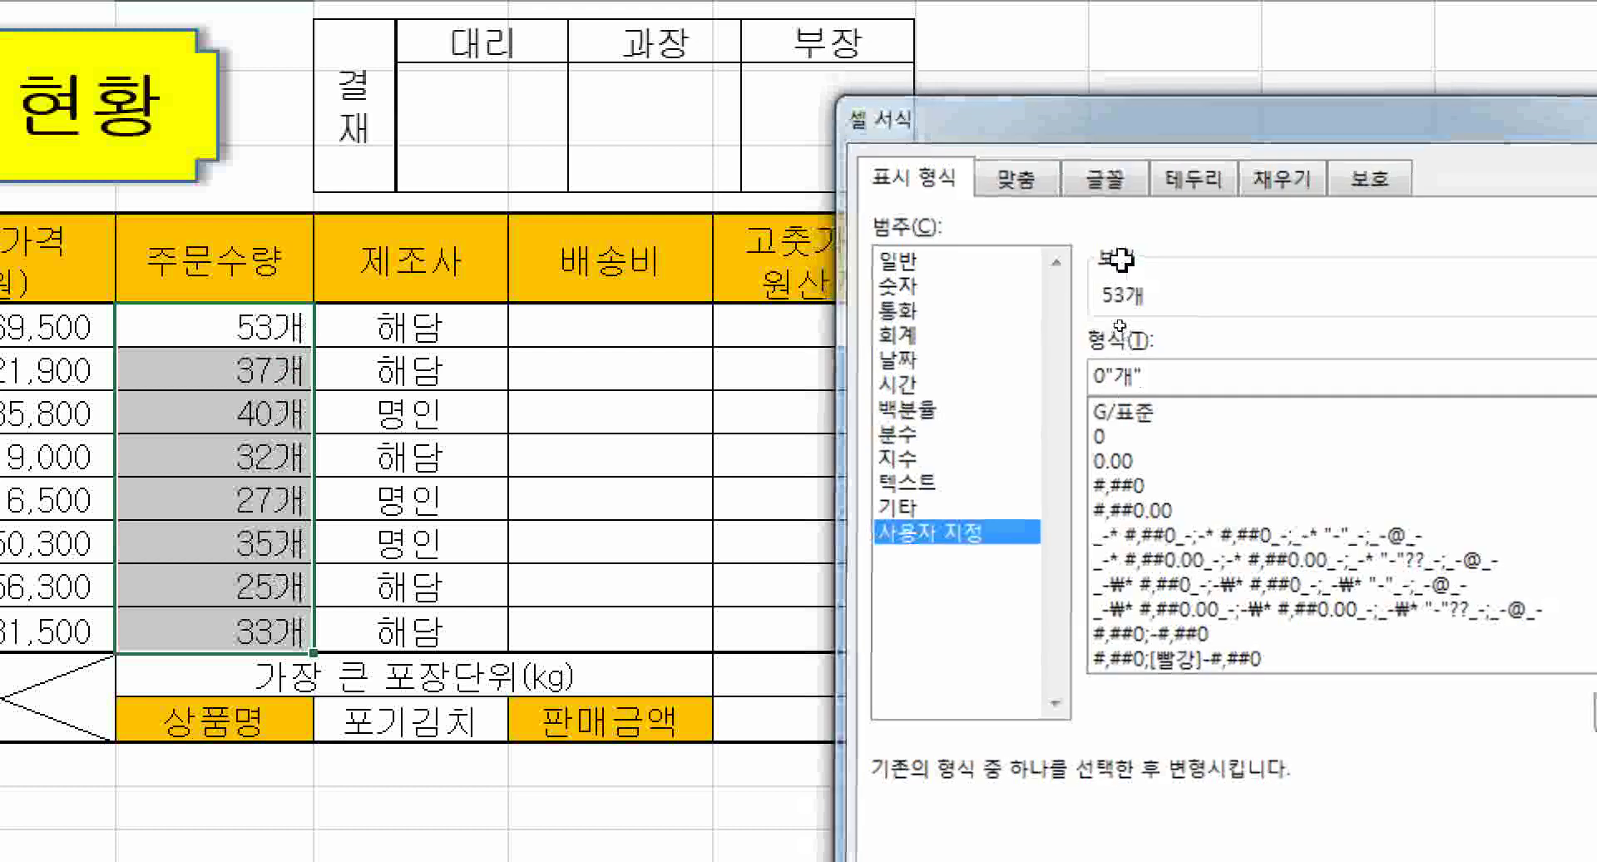
key("Return")
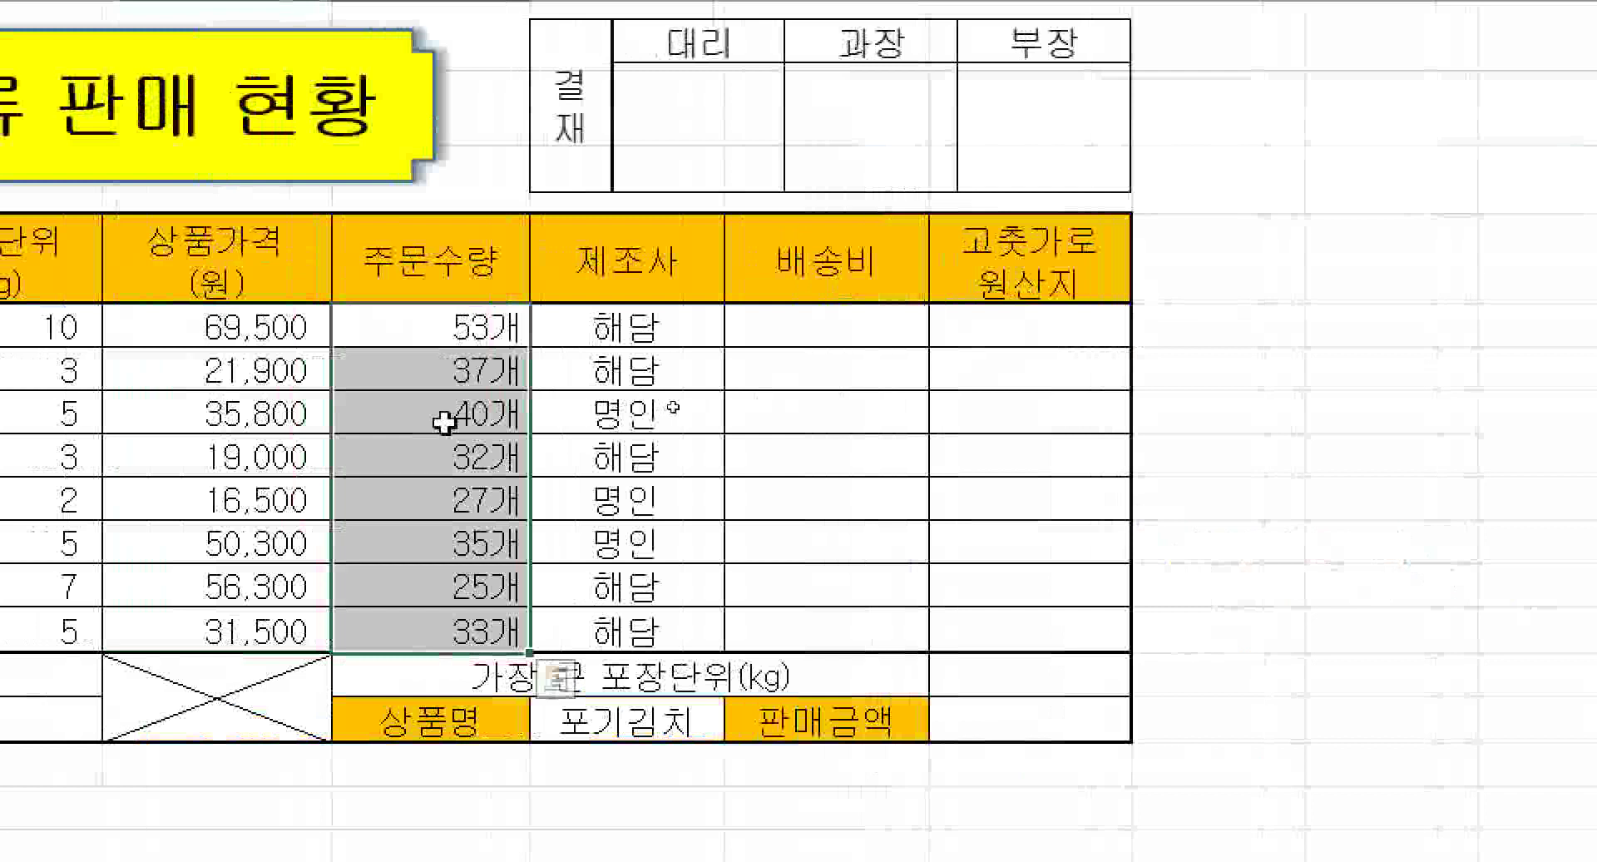
- Change the custom number format of G5:G12 to #,##0"개", based on the existing #,##0 format
key("ctrl+1")
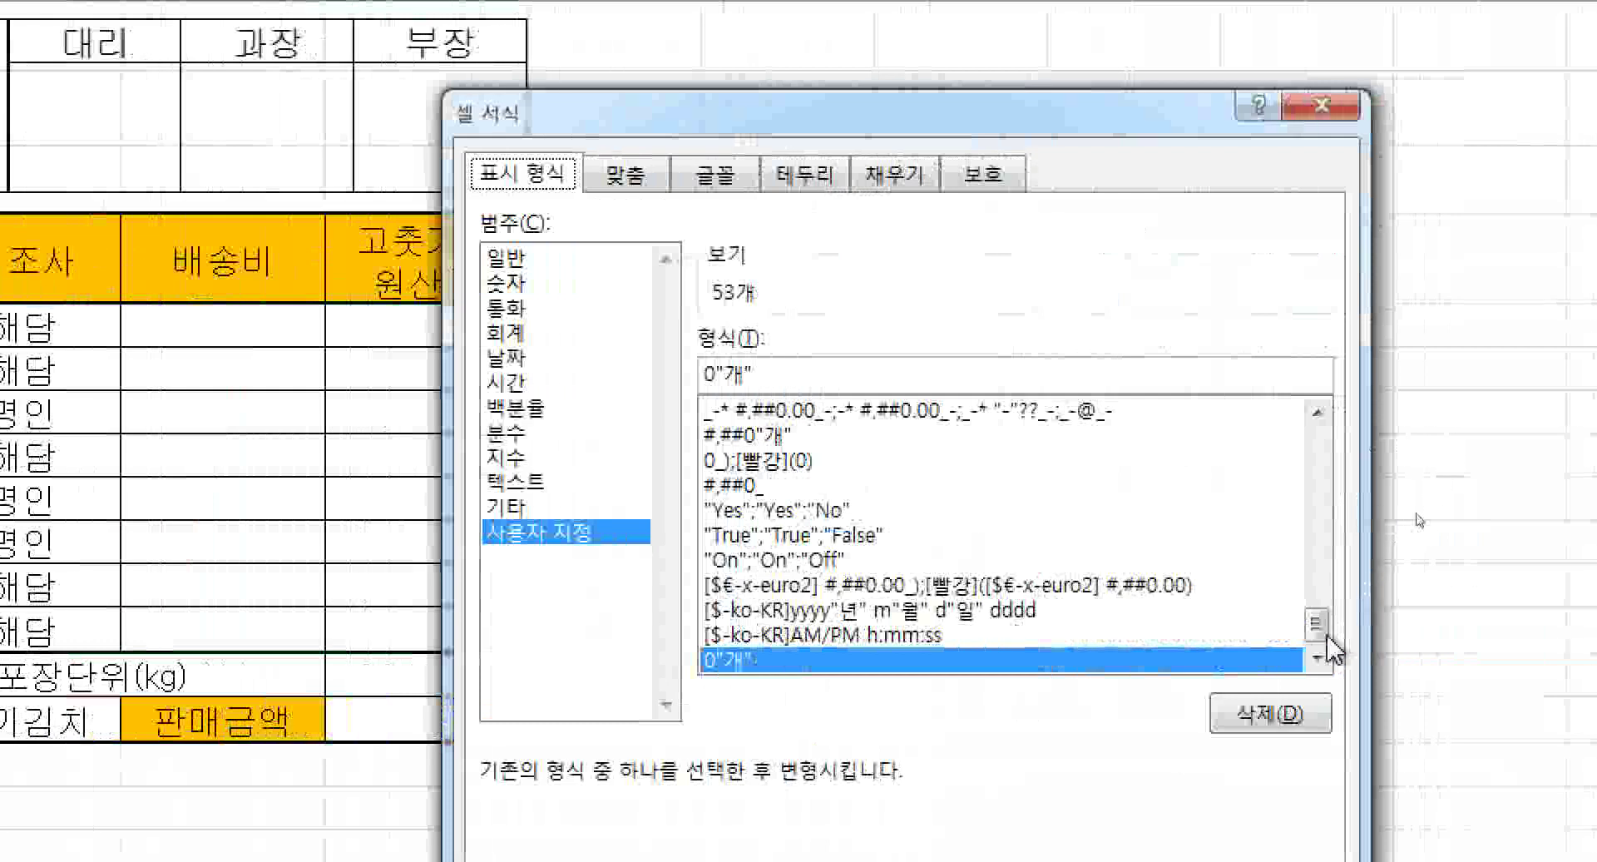
scroll(1323, 624, "up", 10)
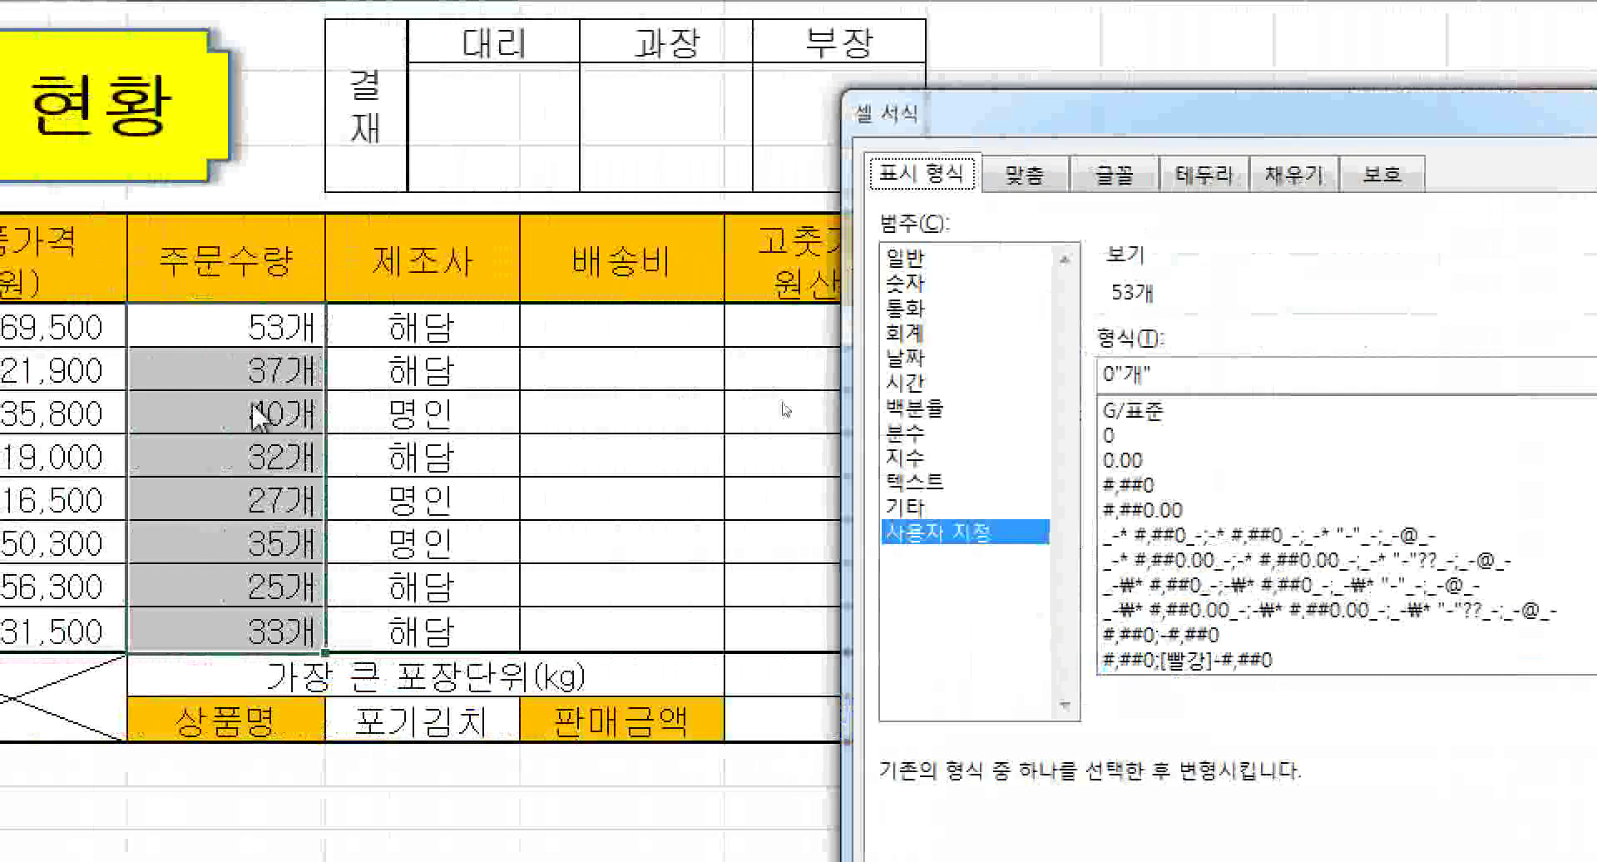
left_click_drag(961, 132, 564, 196)
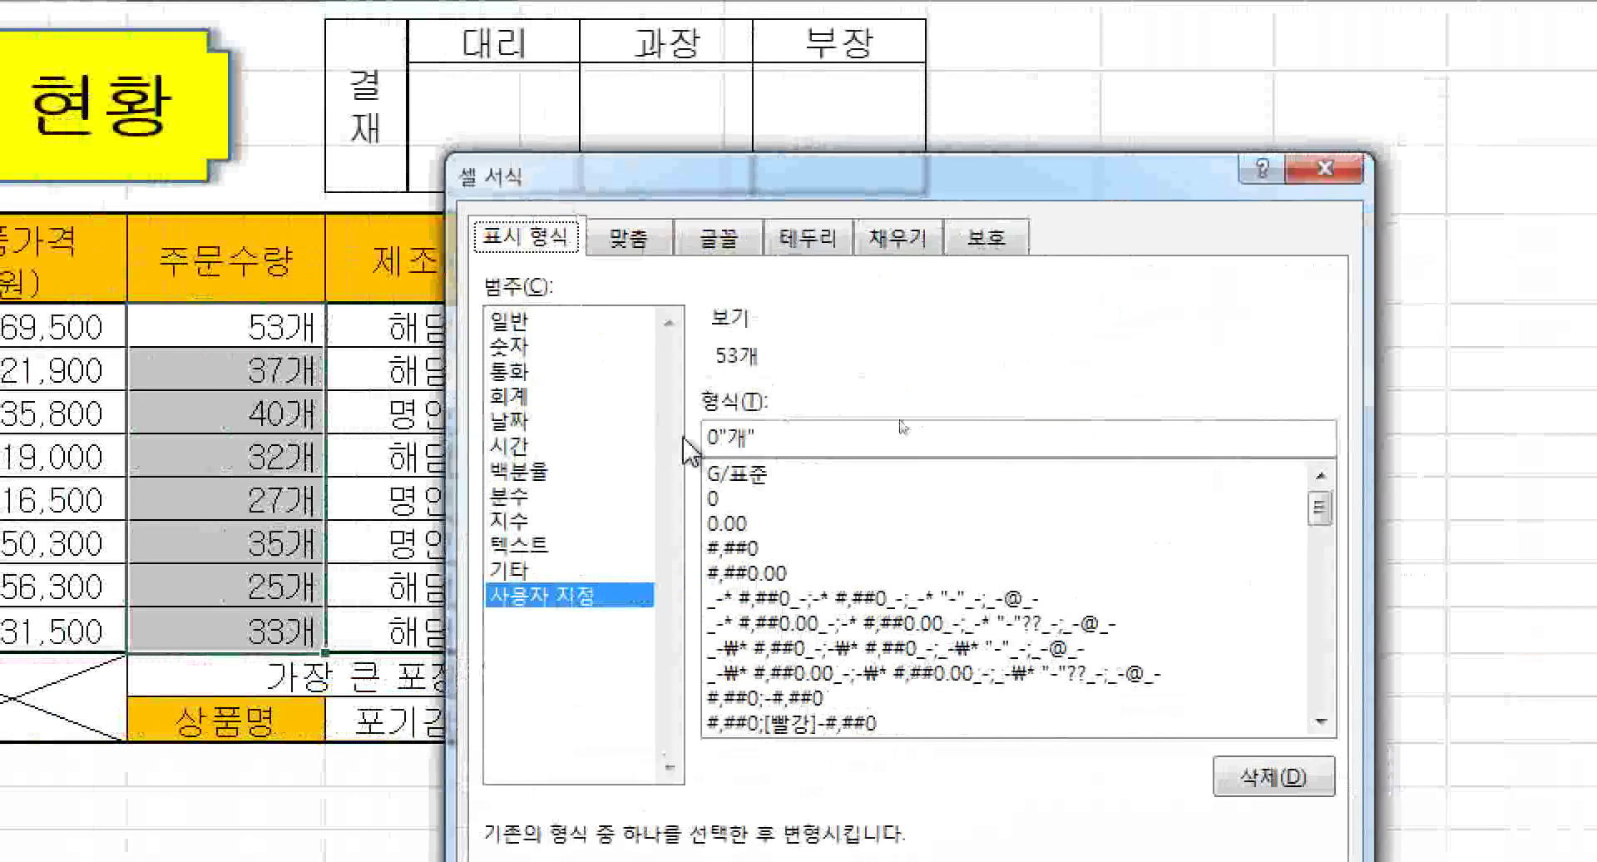
left_click(763, 549)
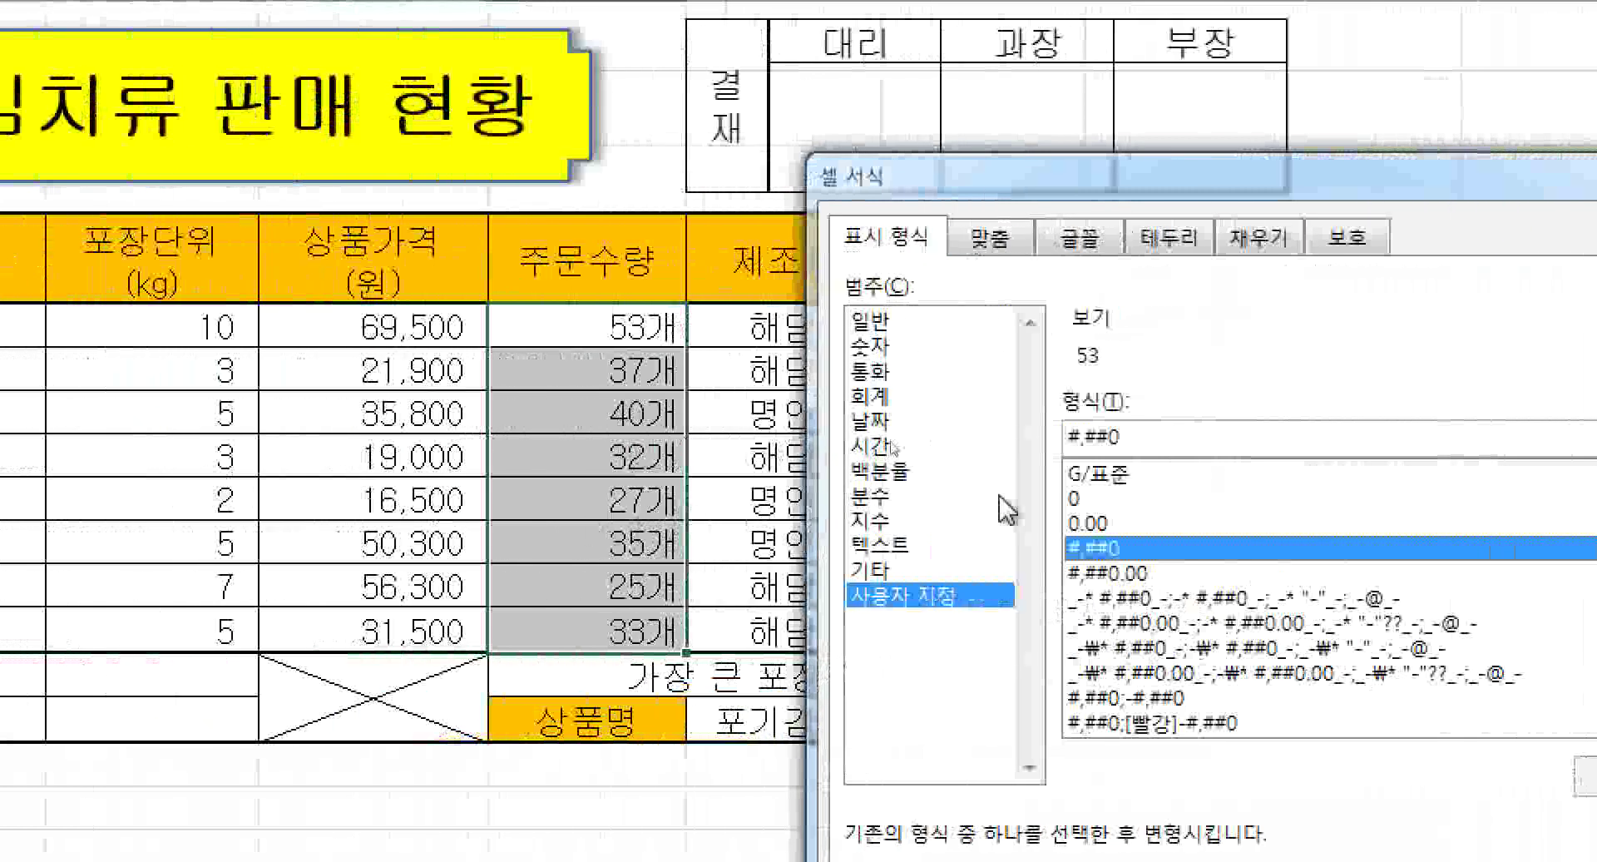
left_click(1150, 445)
type("\"개\"")
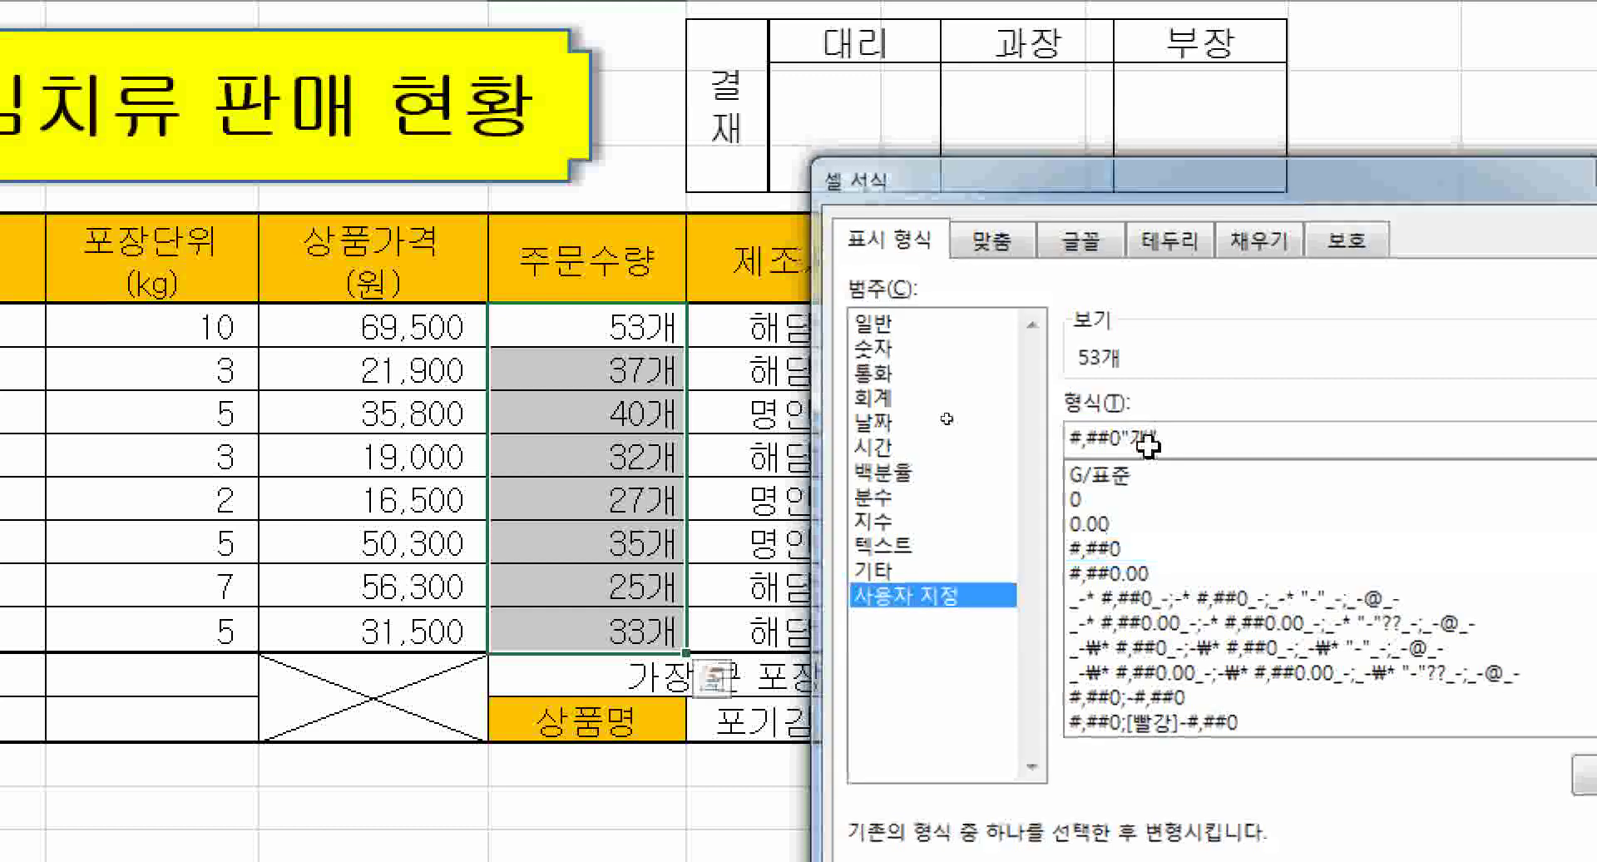
key("Return")
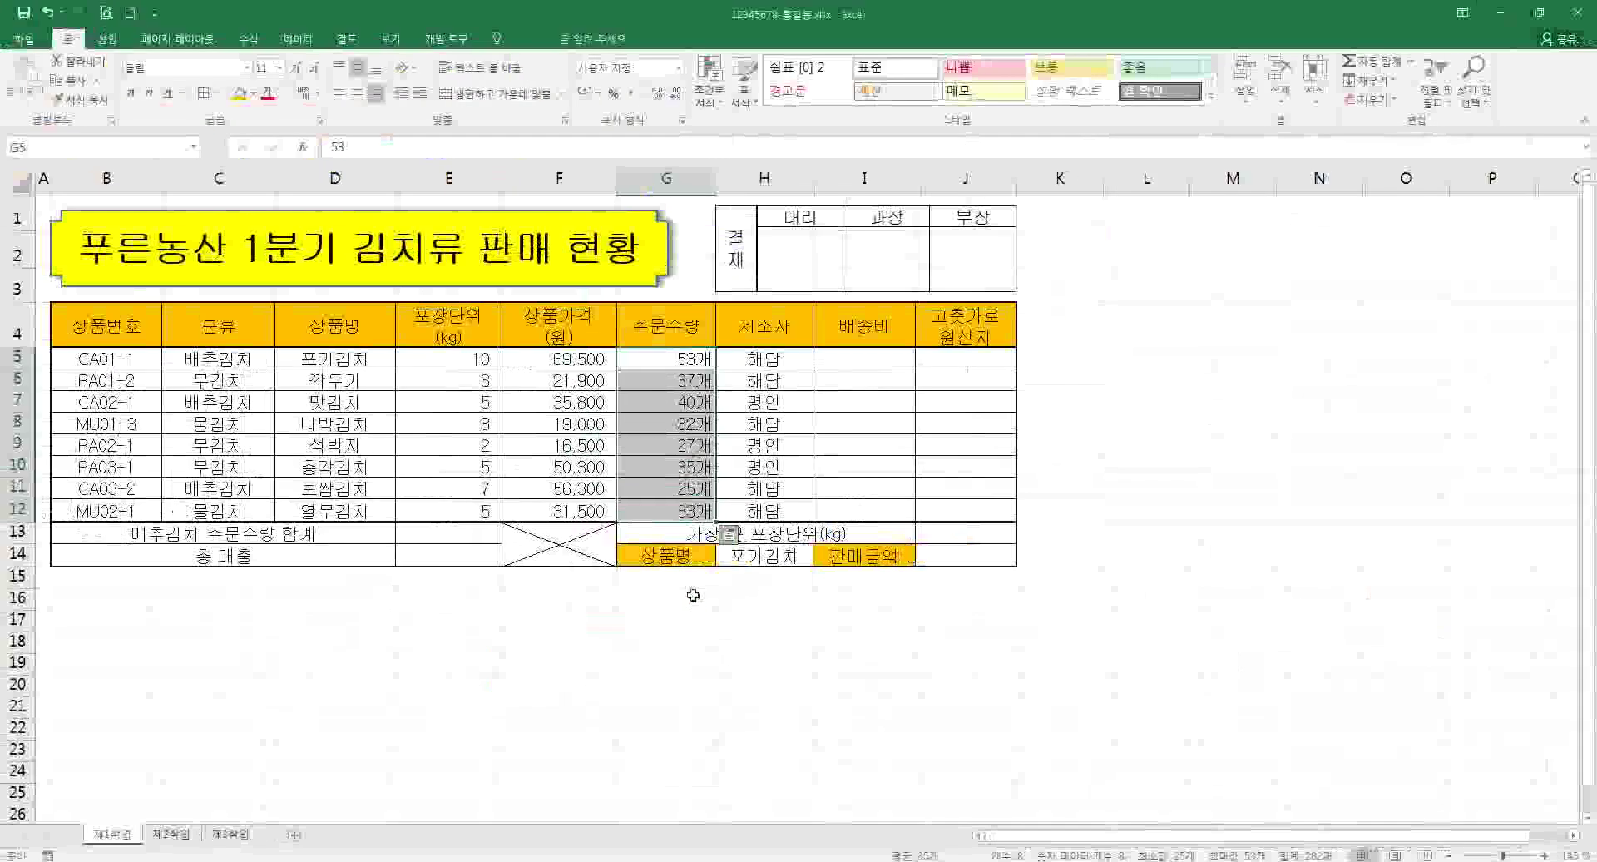
- Write the example format code 0개 in the empty cell G17 below the table
left_click(711, 646)
left_click(713, 735)
left_click(702, 728)
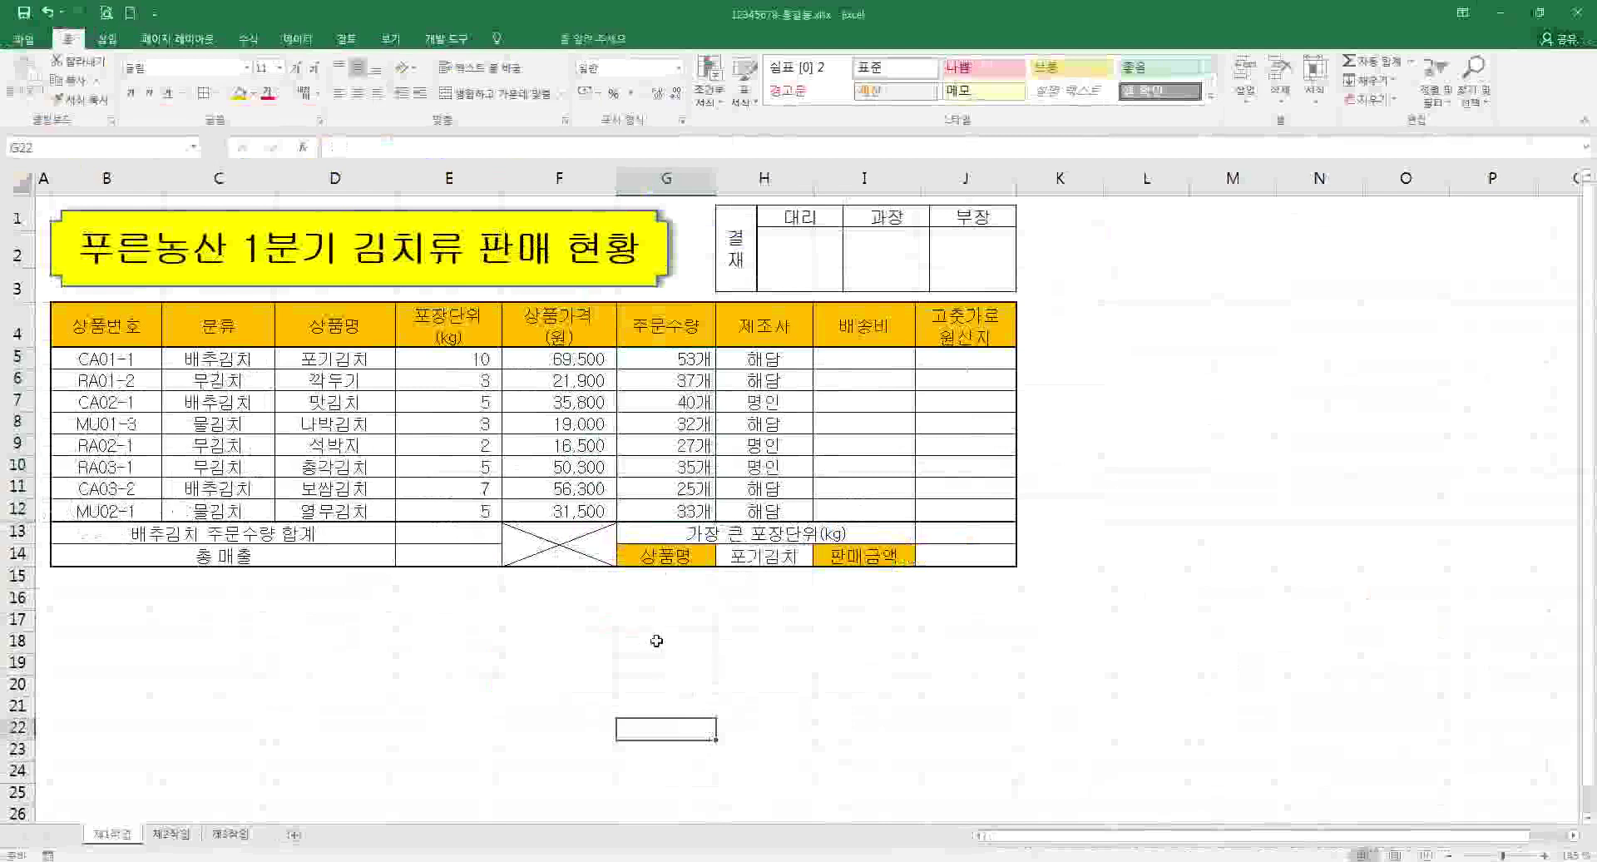
left_click(657, 621)
type("0개")
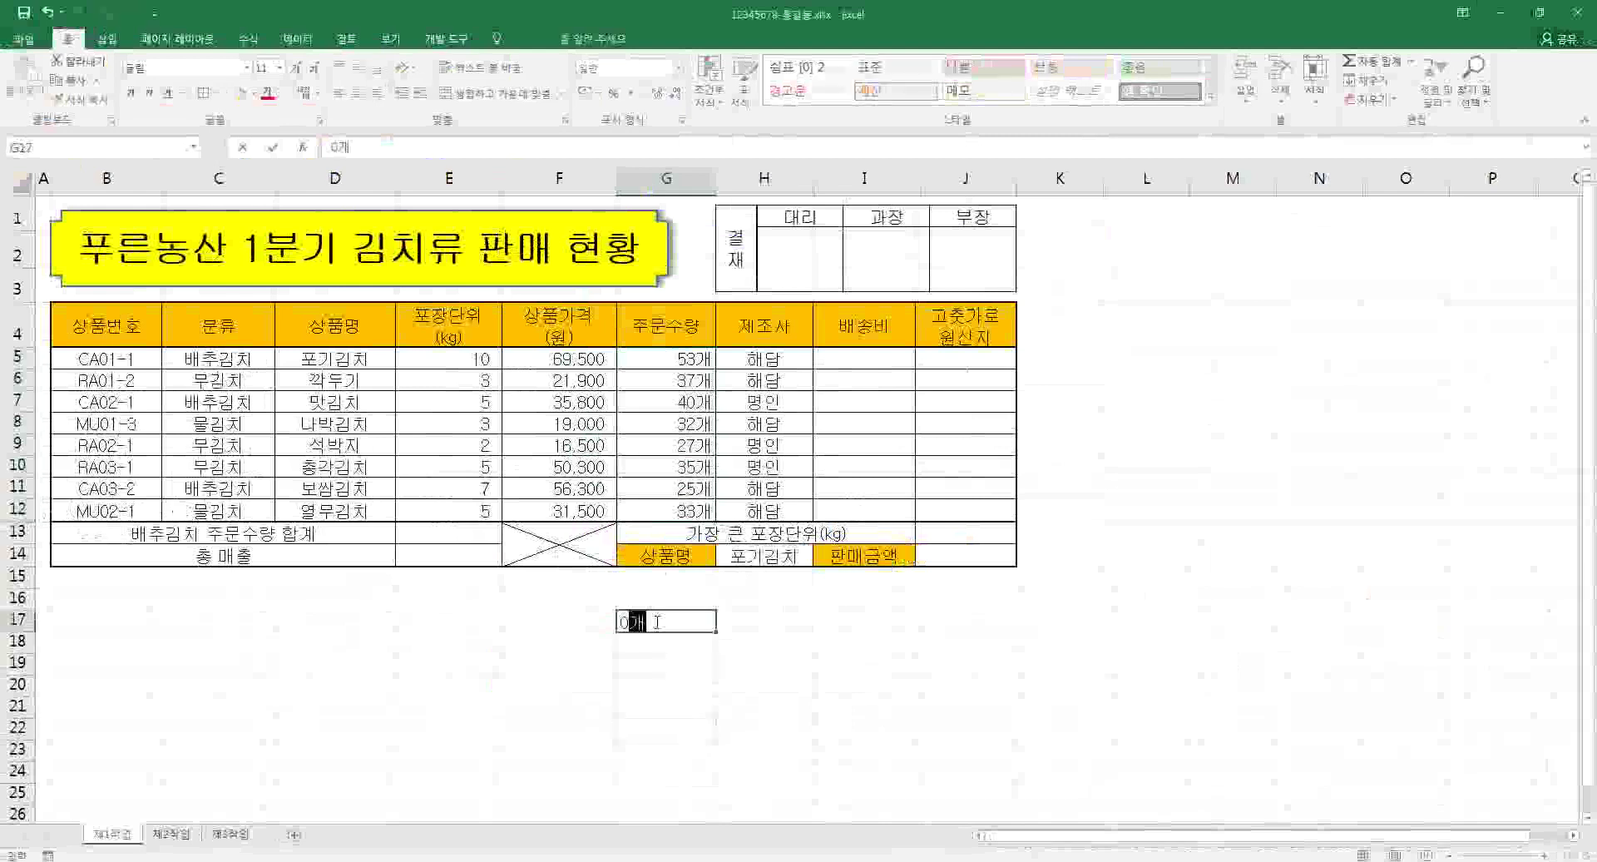
key("Return")
- Write the second example format code #,##0개 in G18
type("#.##")
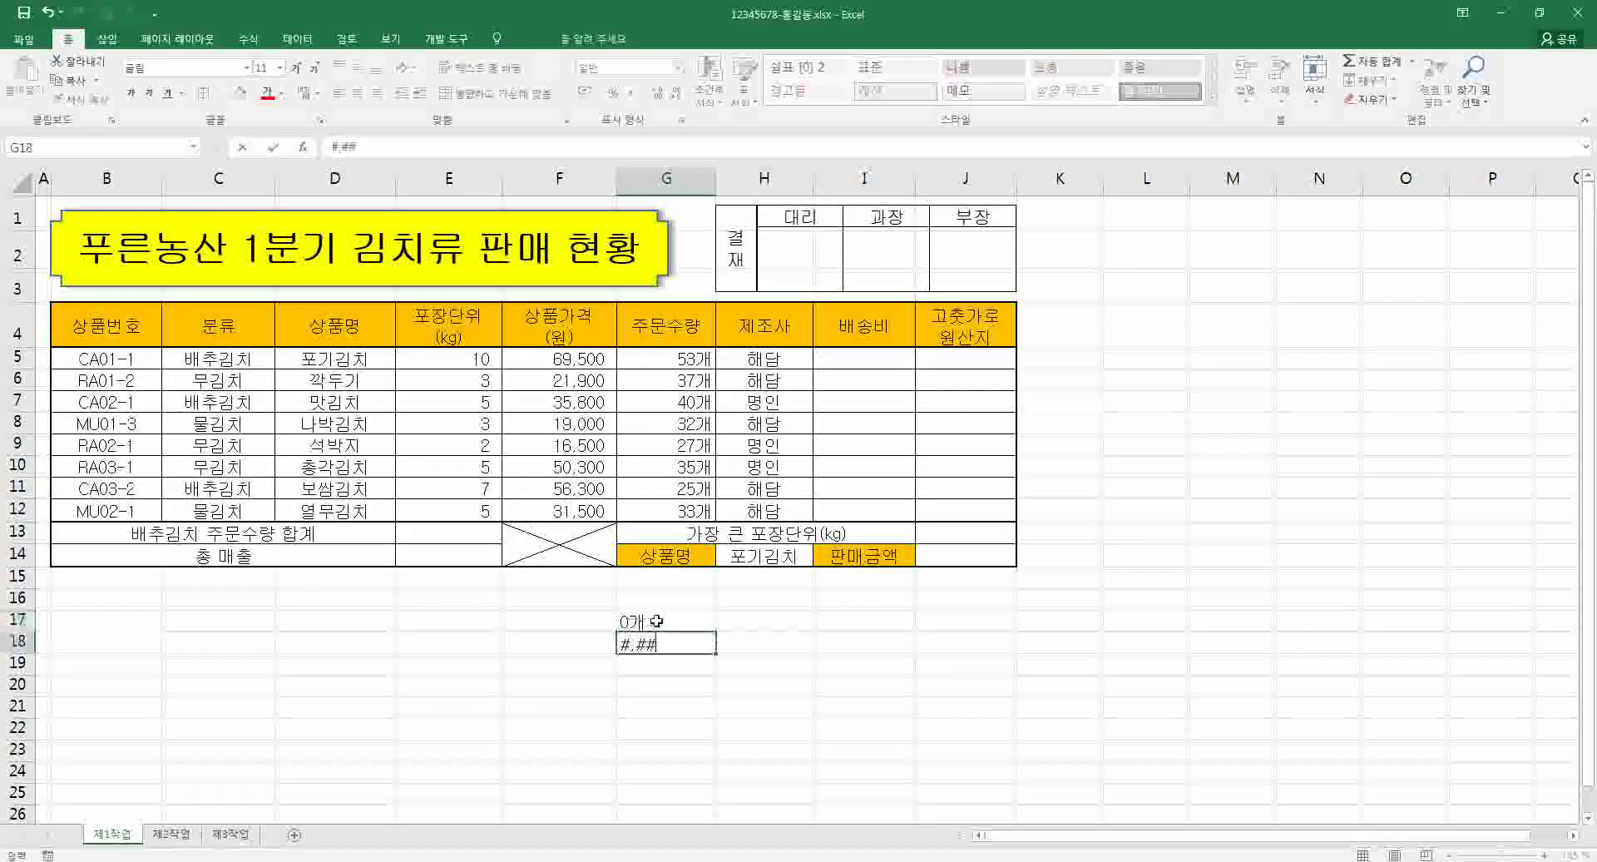
key("Tab")
key("Left")
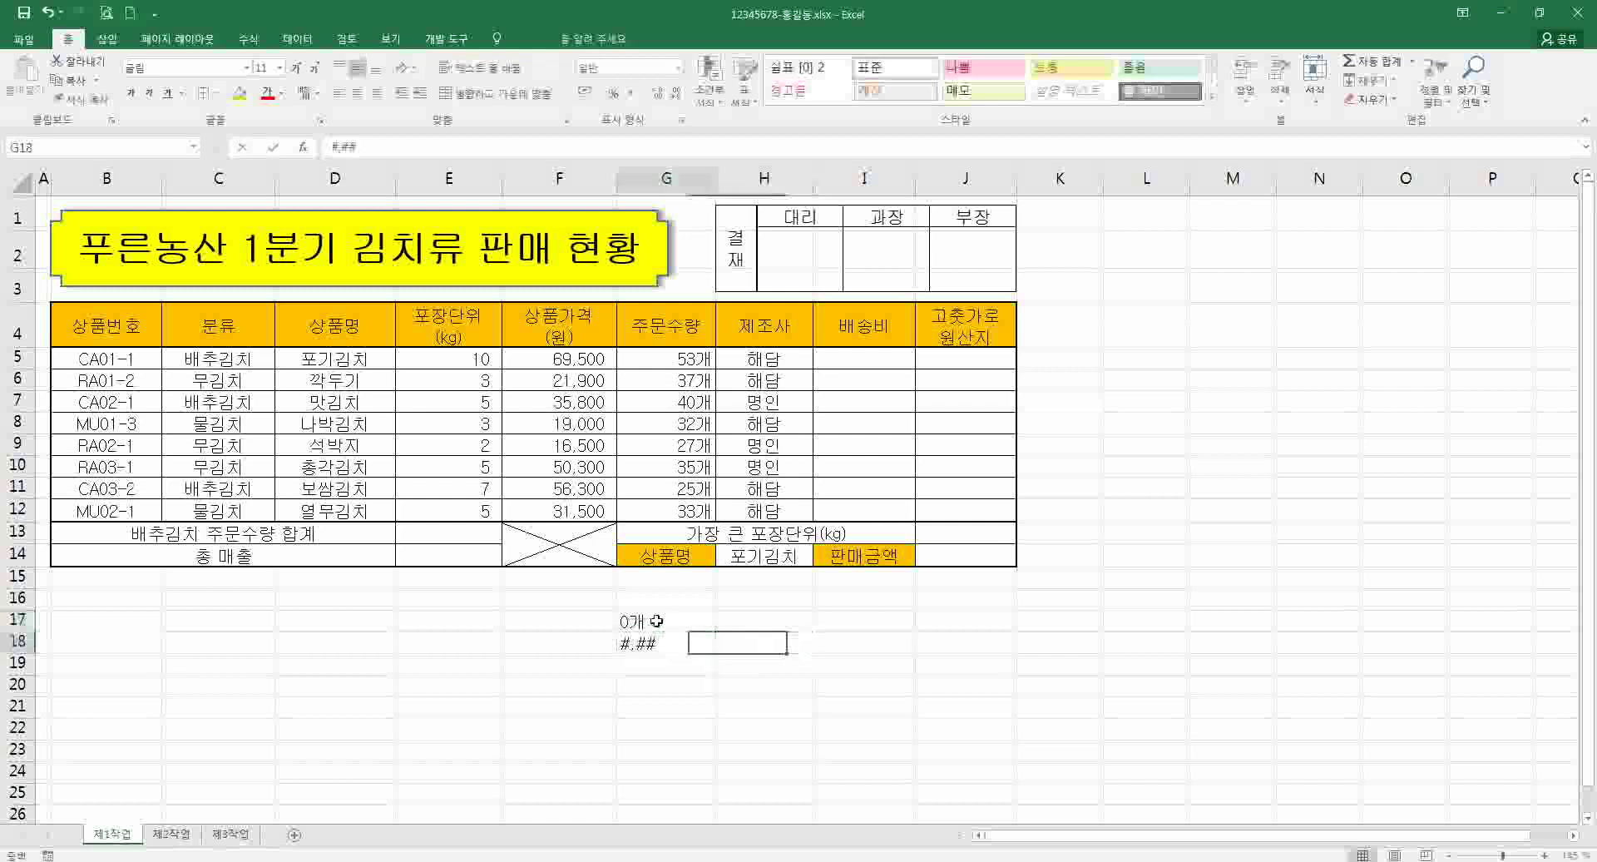
key("F2")
type("0개")
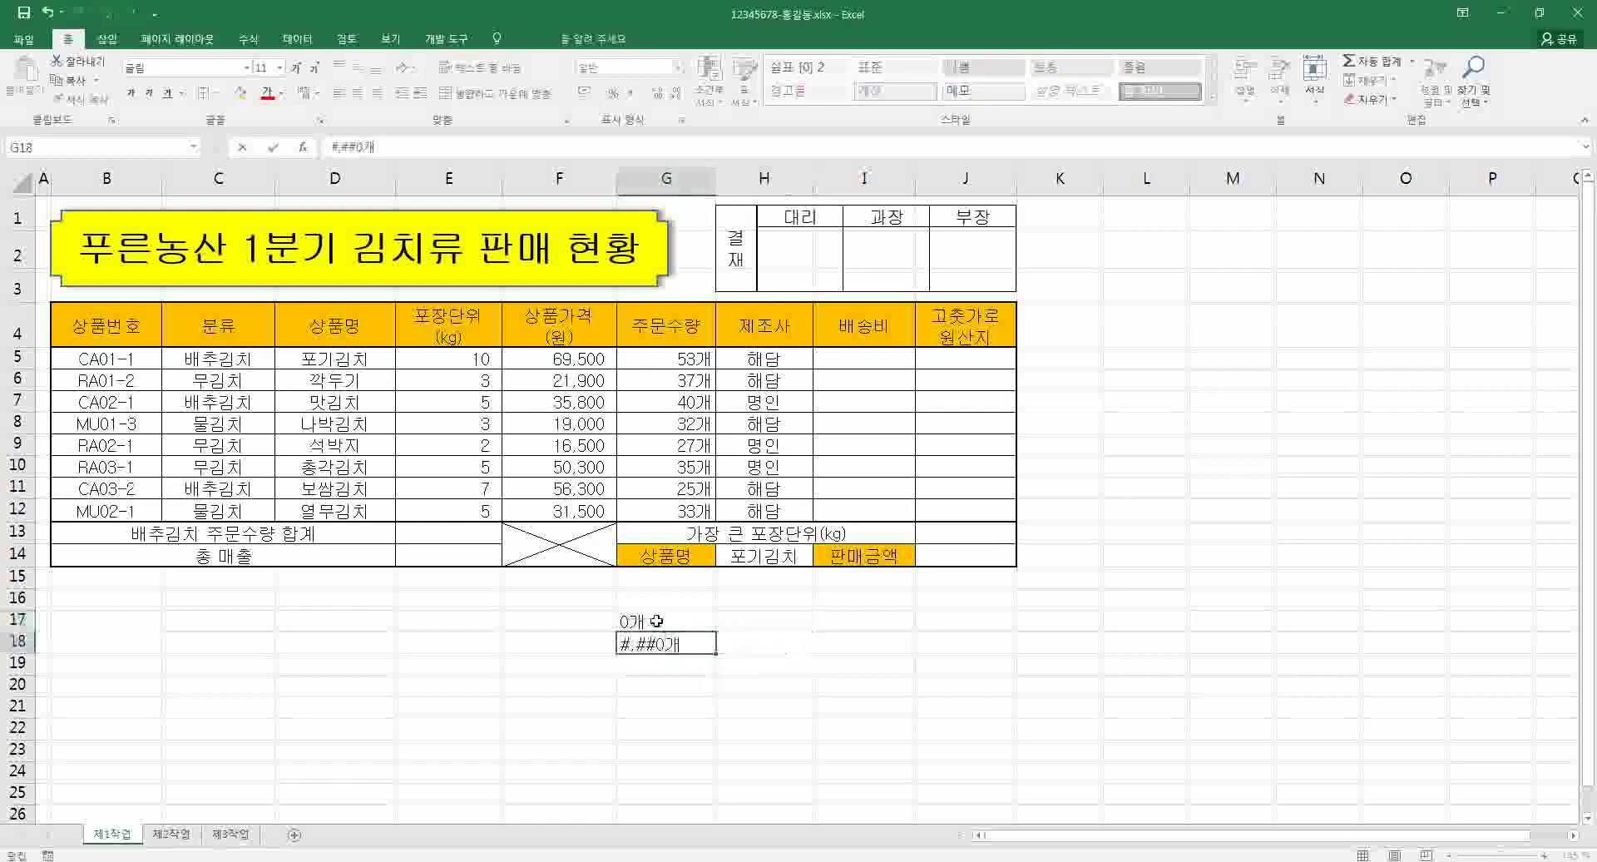
key("Return")
left_click(663, 628)
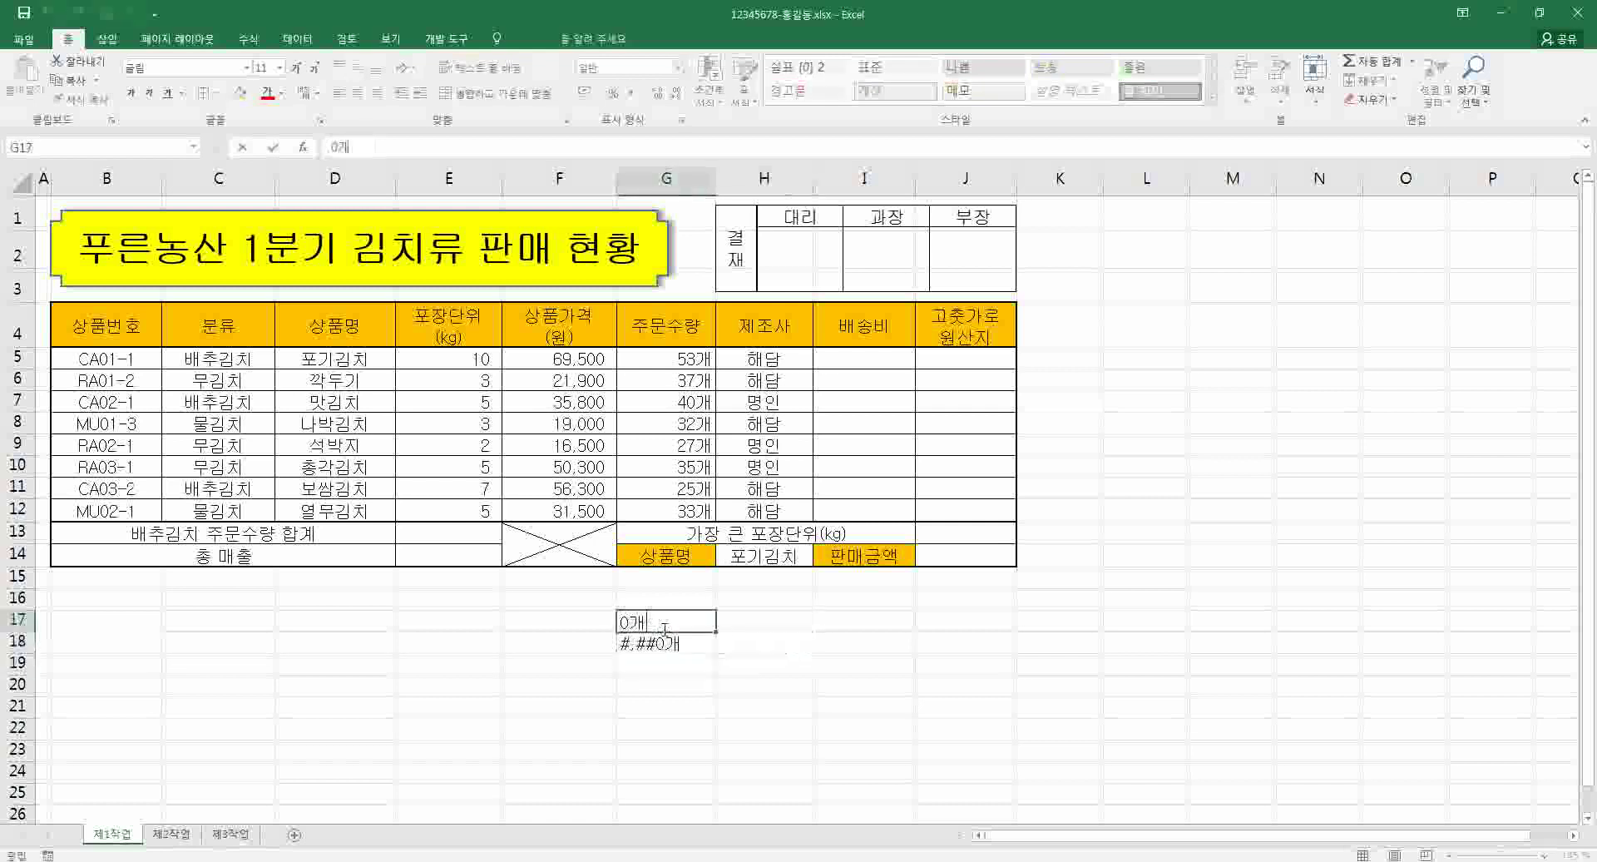
left_click(666, 648)
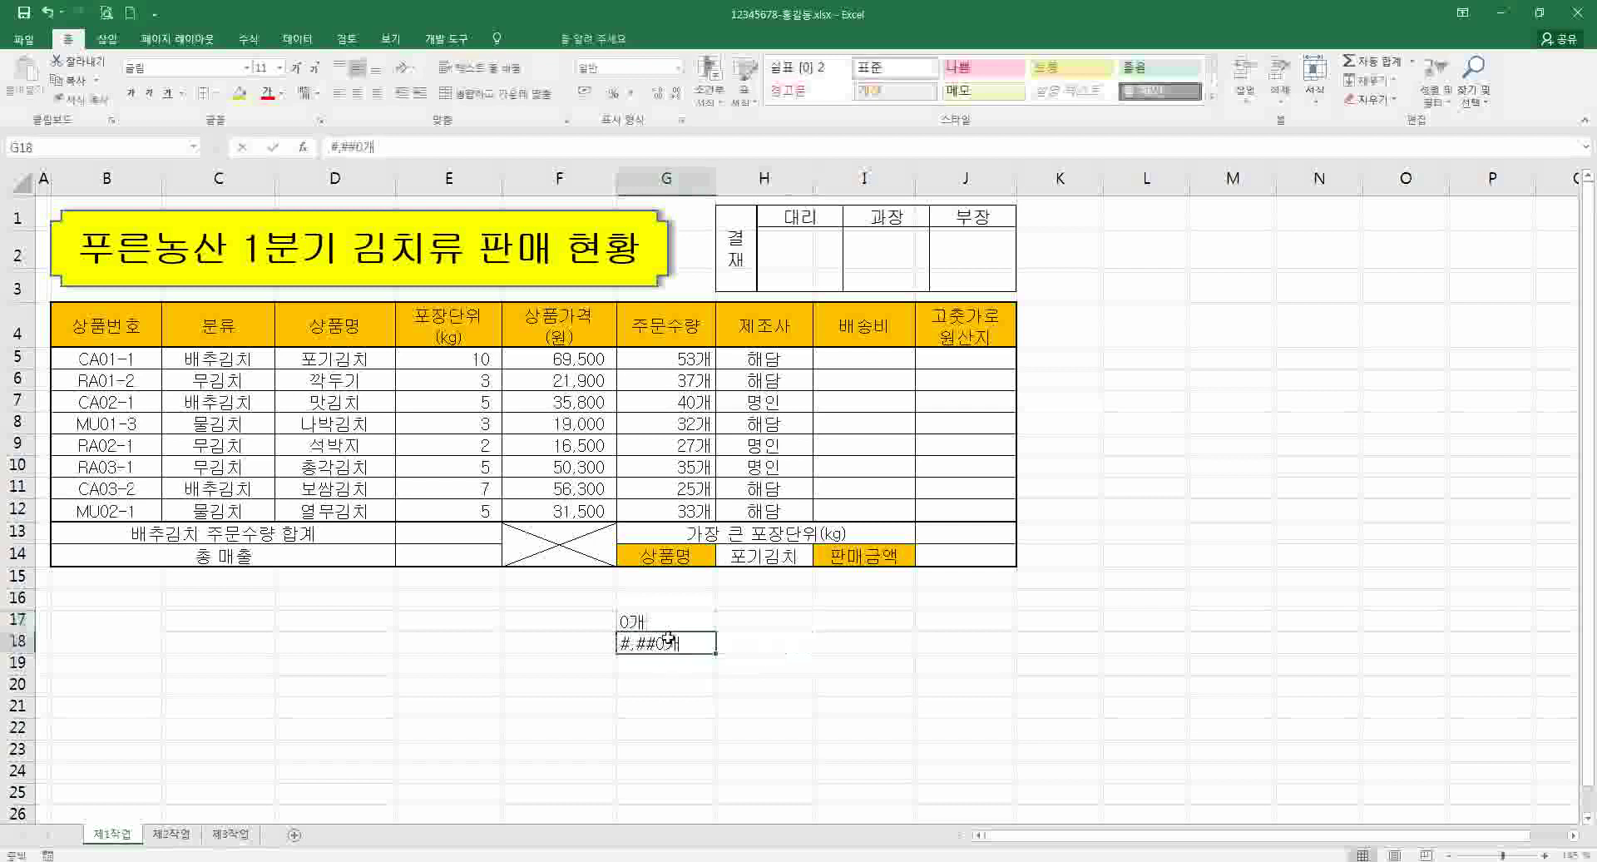
- Enter 1234 as the order quantity in G7 to test the thousands-separator format
left_click(681, 403)
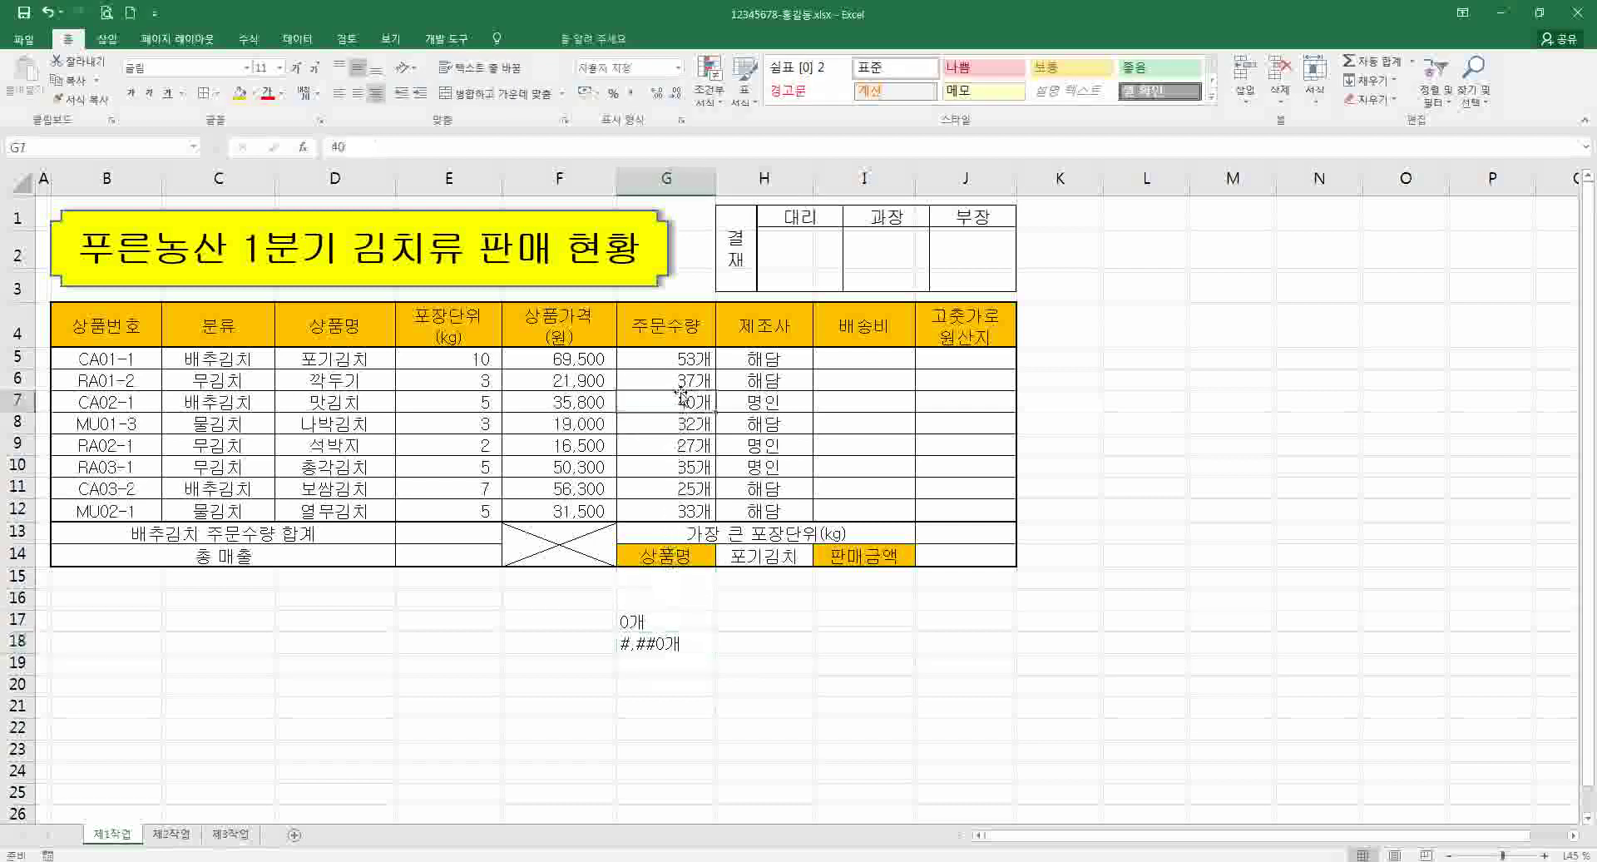
type("1234")
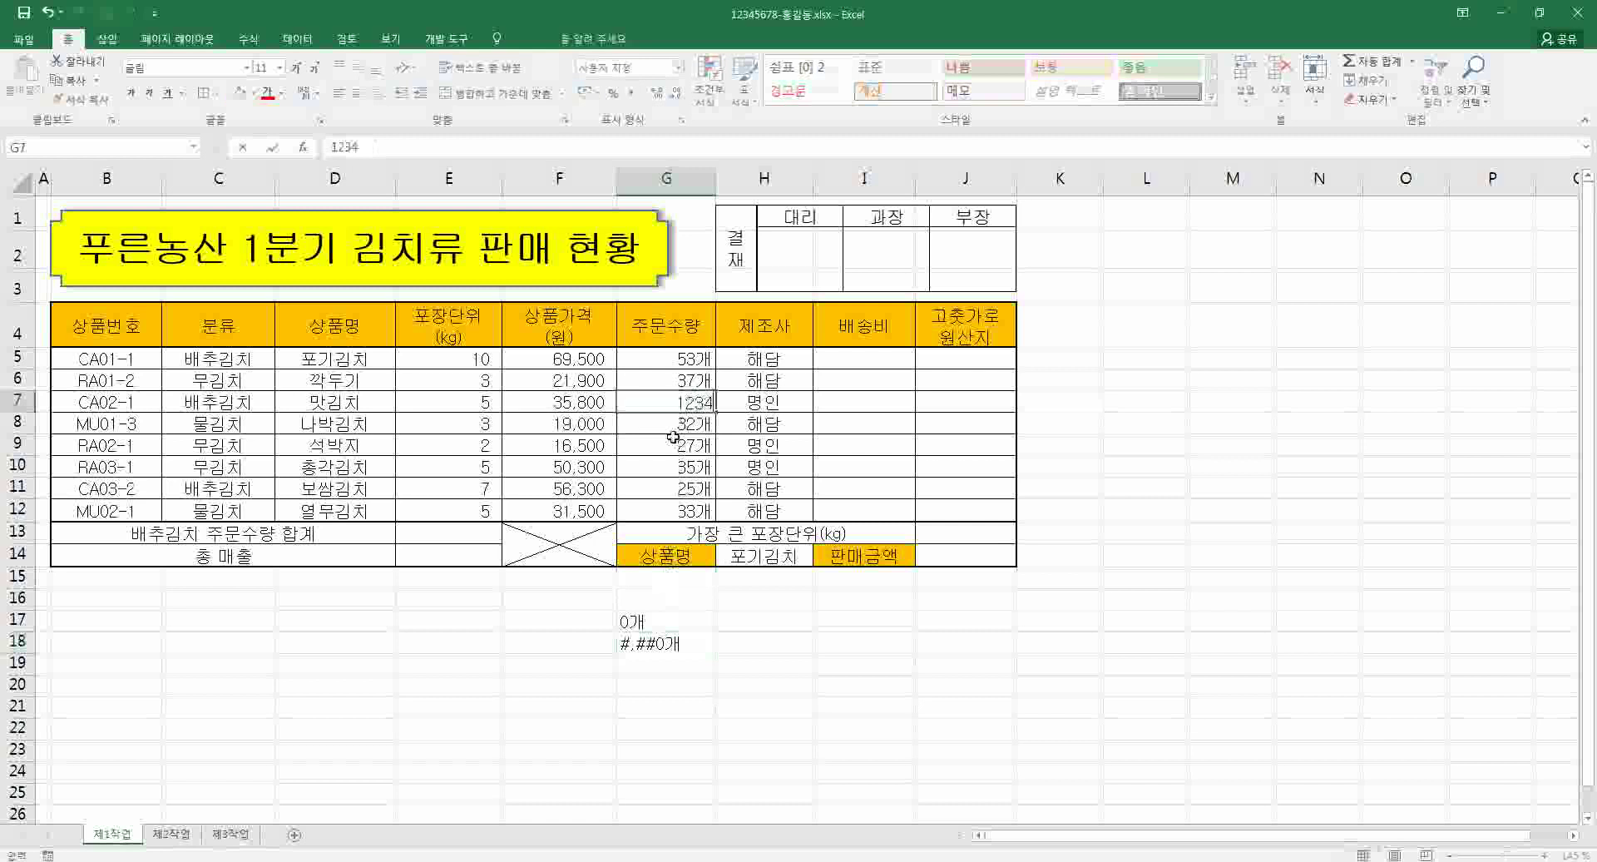
key("Return")
left_click(680, 405)
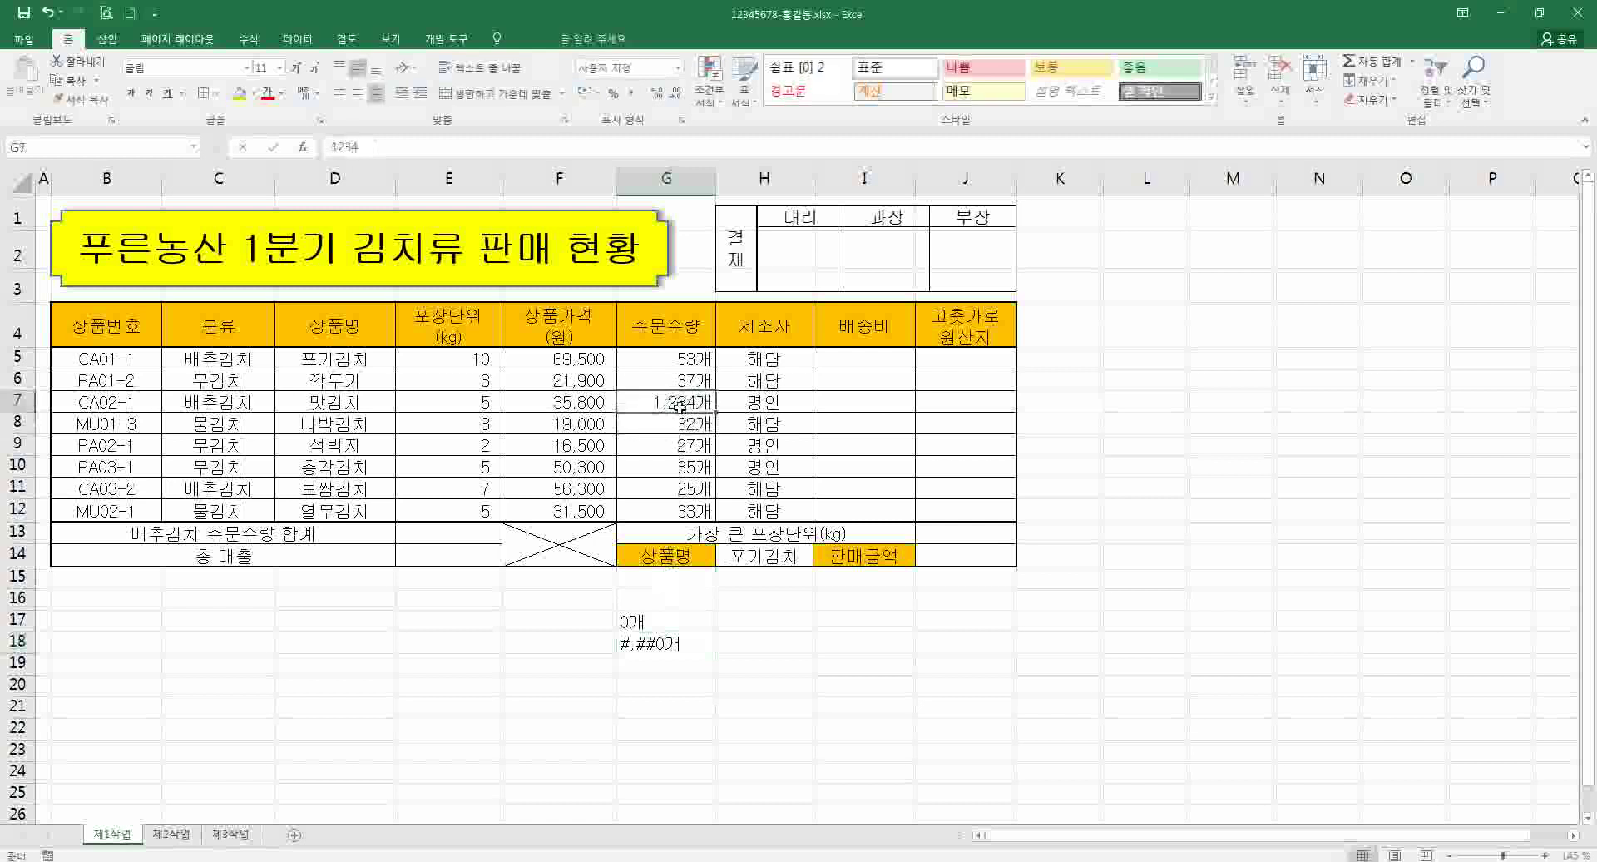
- Write the comparison examples 1234개 in H17 and 1,234개 in H18, beside the format codes
left_click(758, 621)
type("1234개")
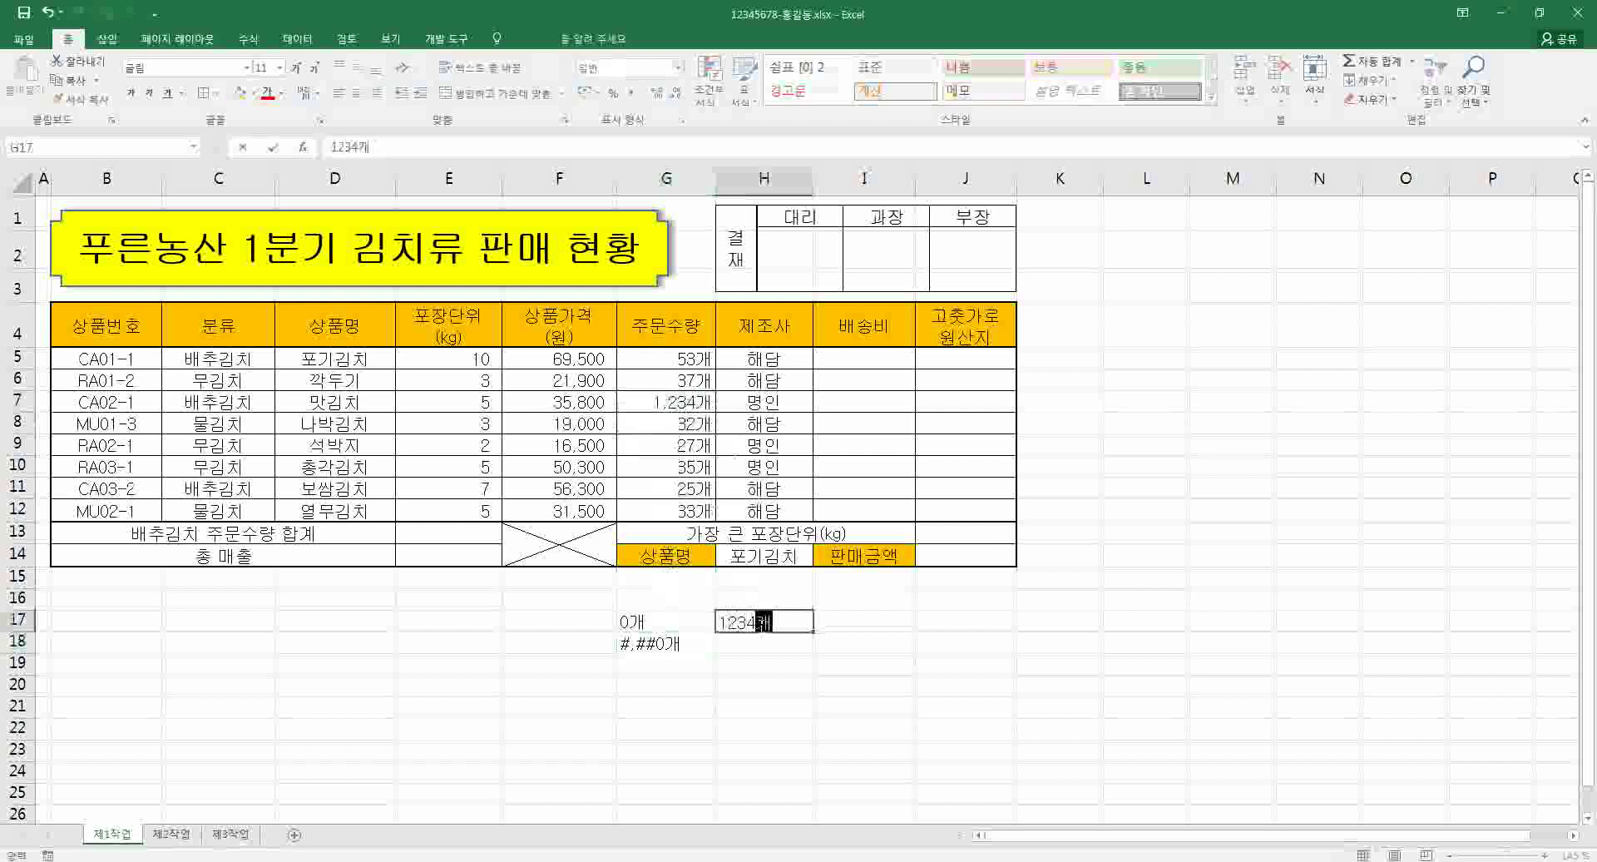
key("Return")
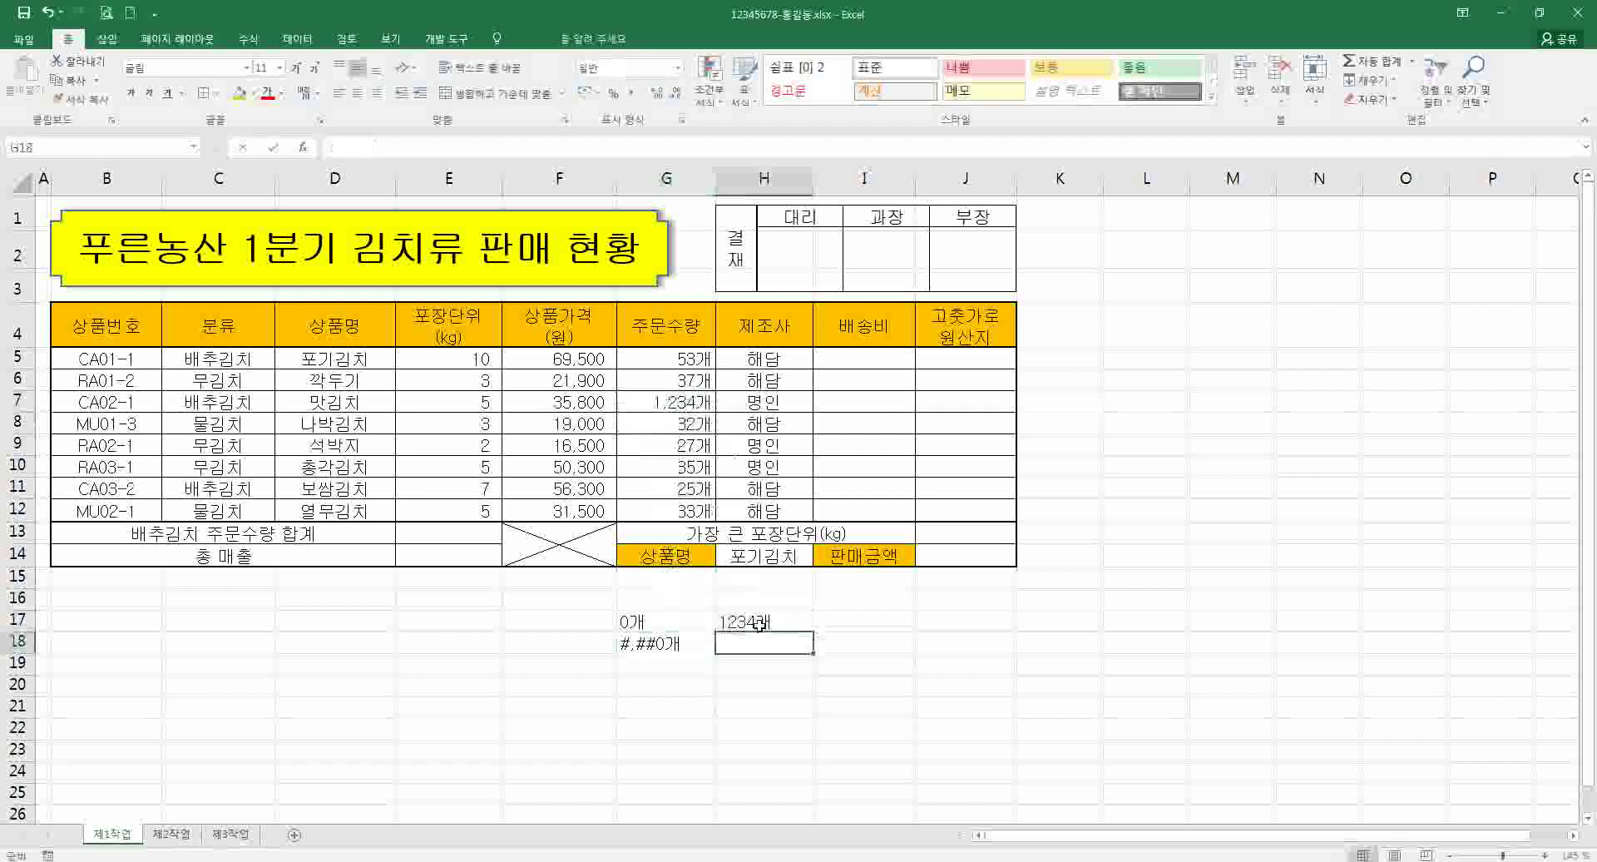
type("1")
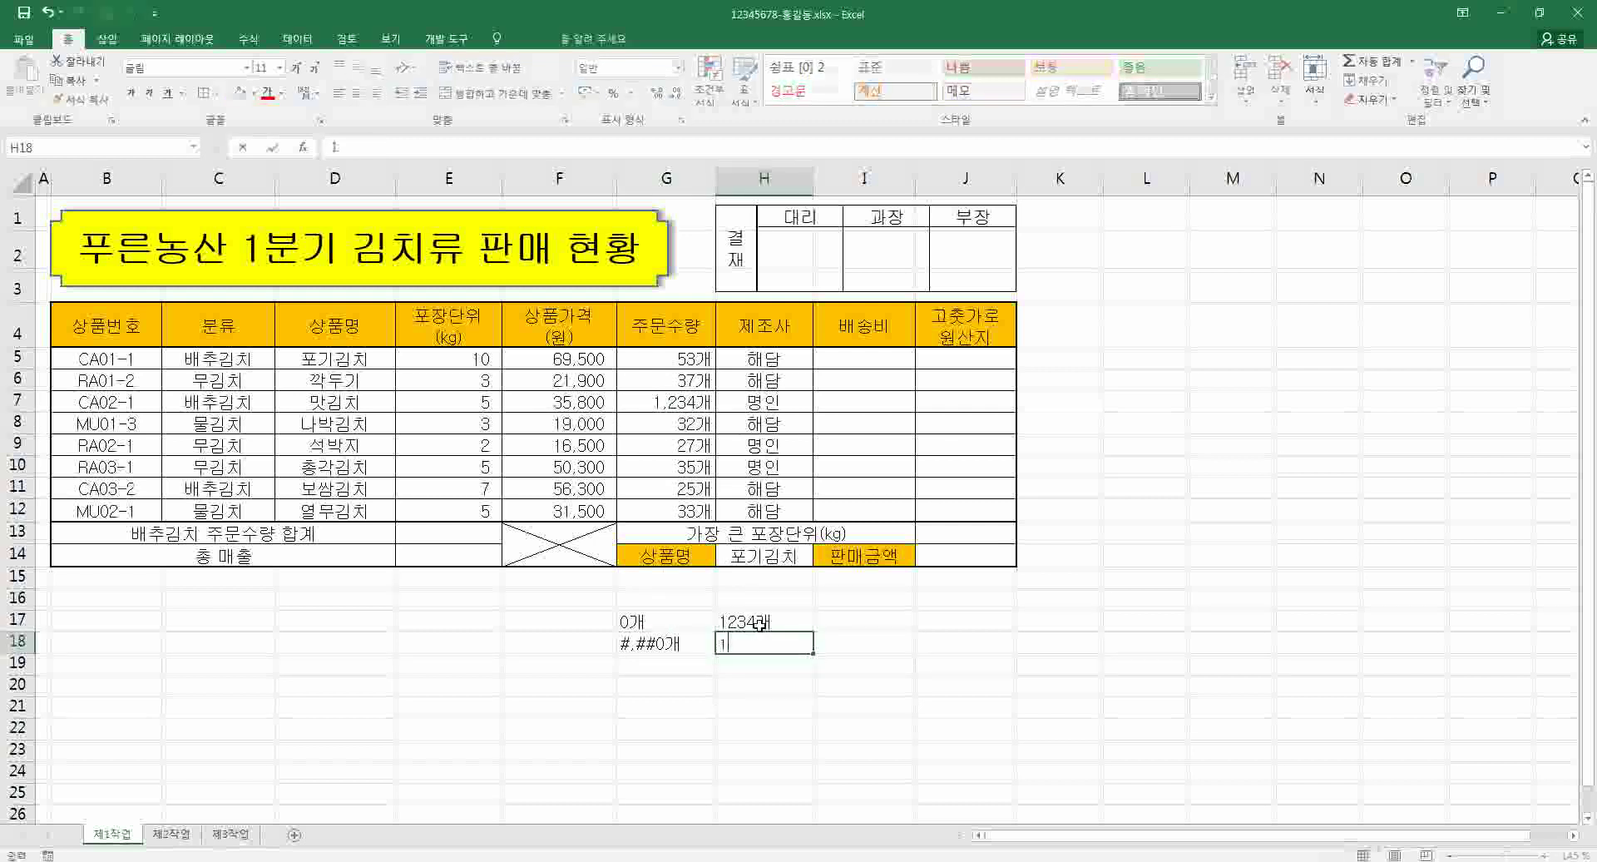
type(",234개")
key("Return")
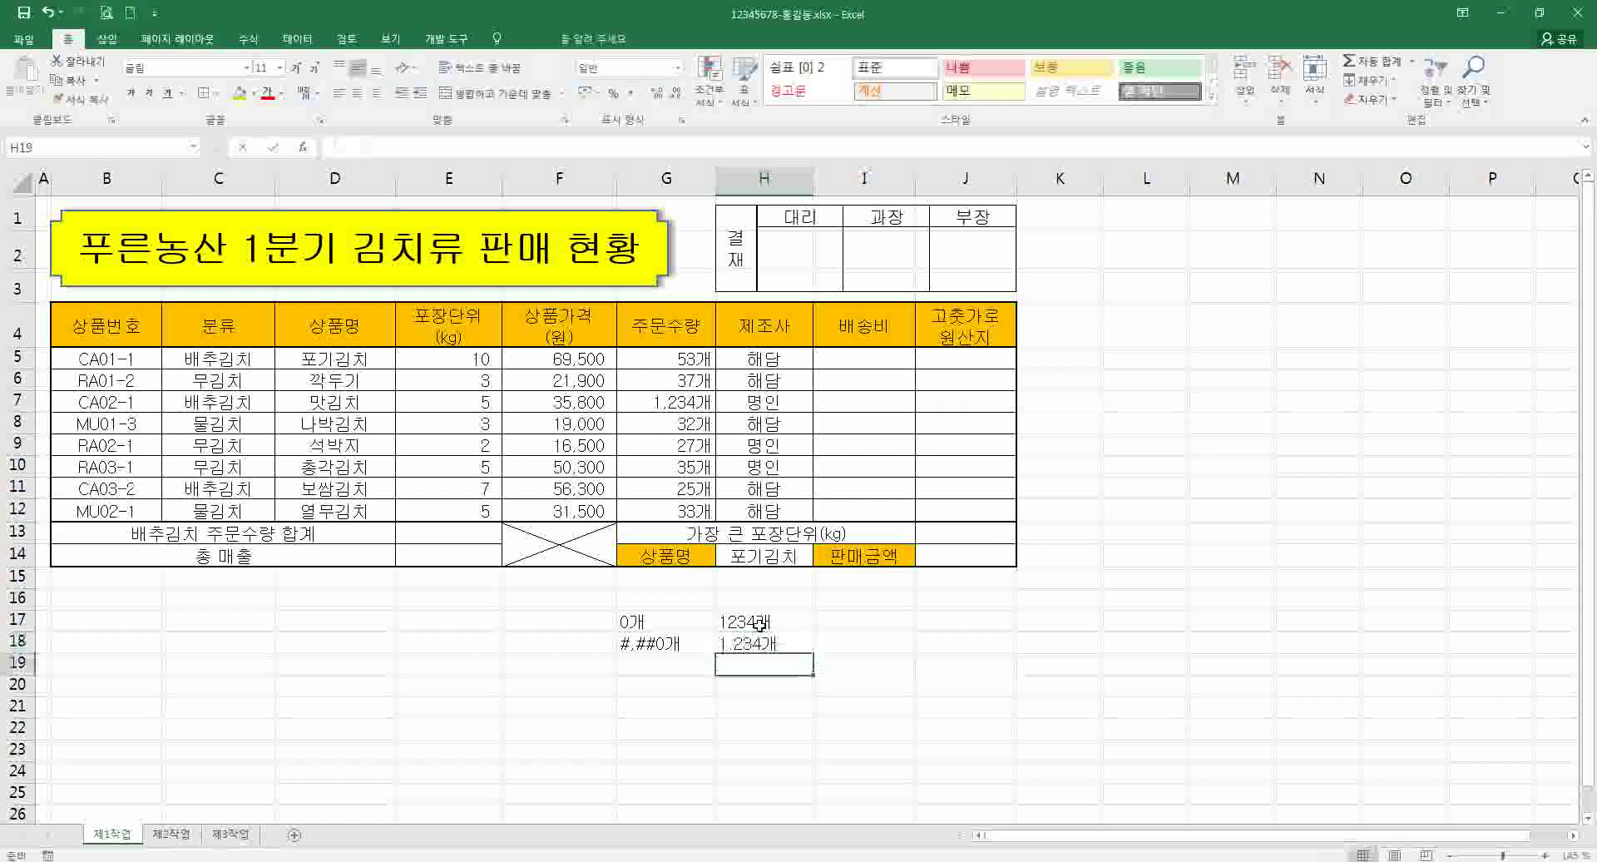
- Apply the custom number format 0"개" to the order quantities in G5:G12, replacing the thousands-separator format
left_click(687, 404)
left_click_drag(686, 357, 682, 507)
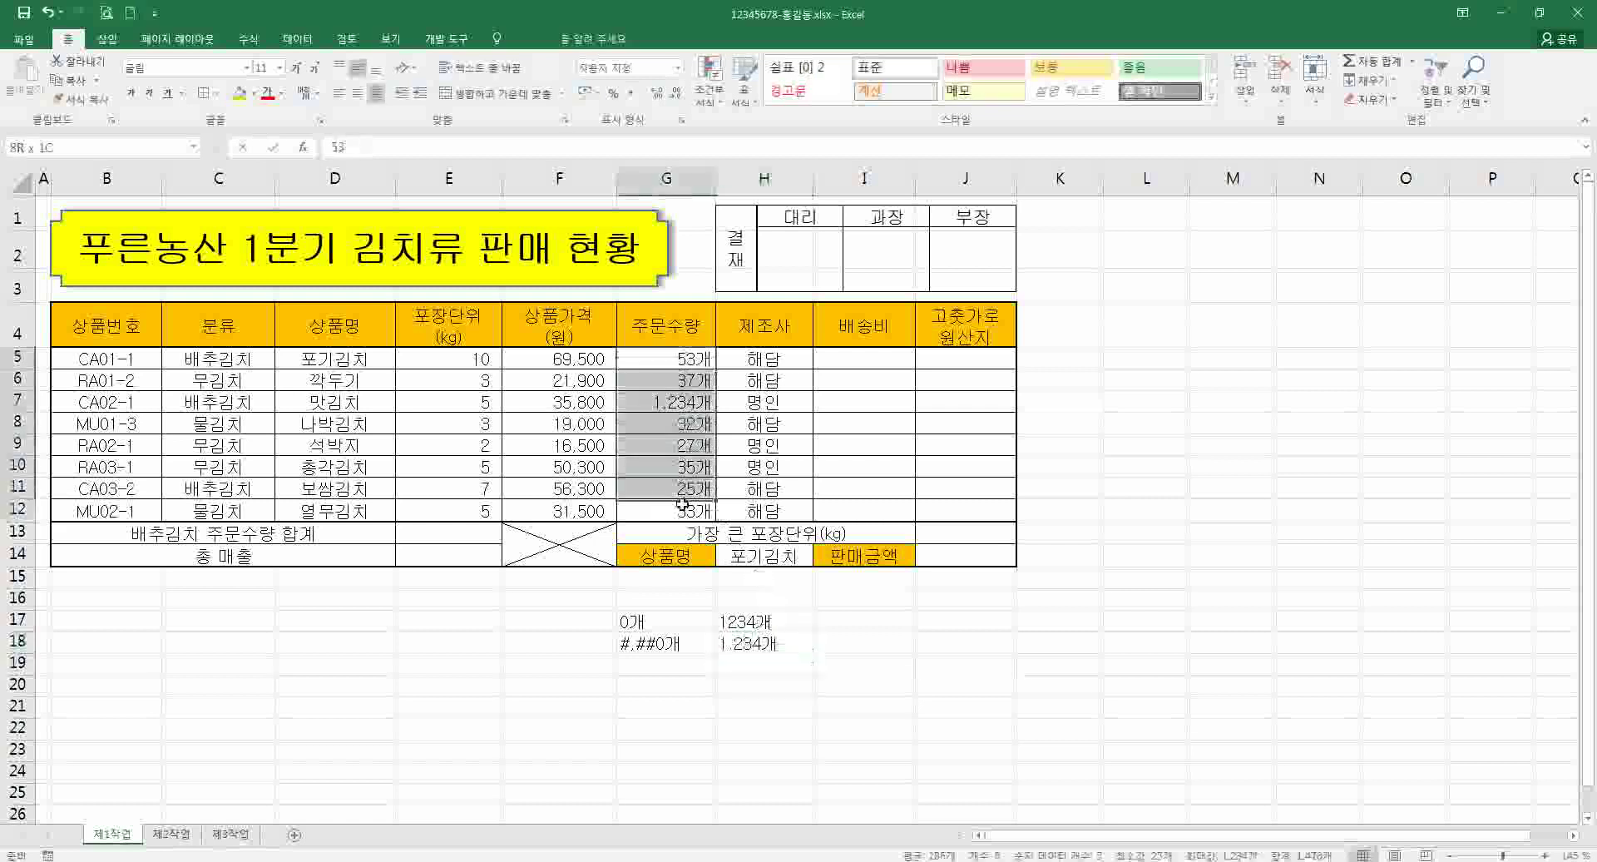
key("ctrl+1")
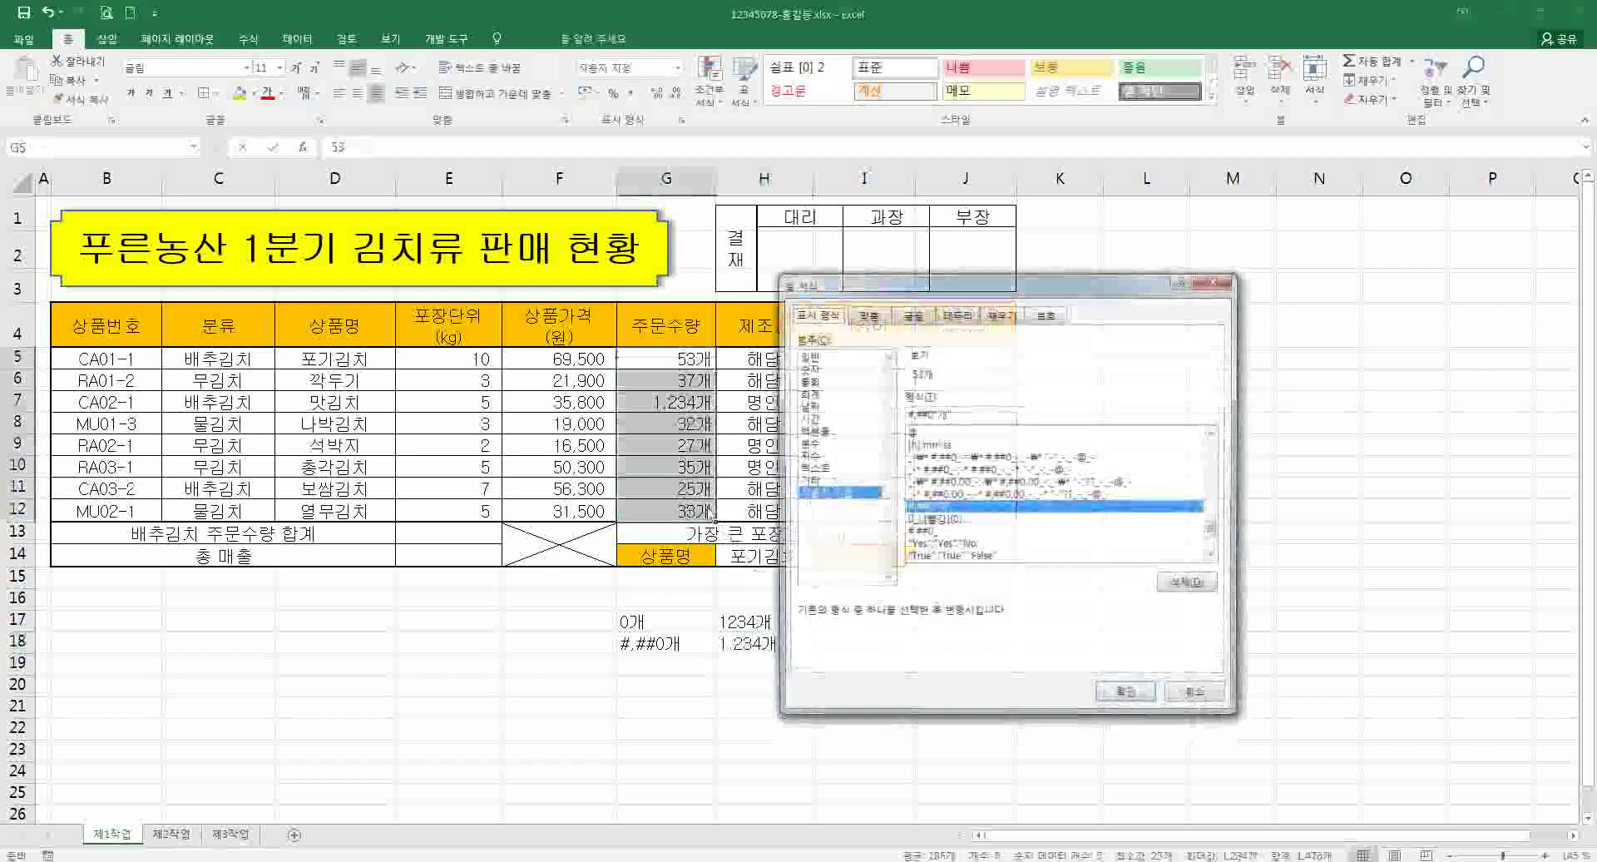
left_click_drag(1211, 530, 1229, 453)
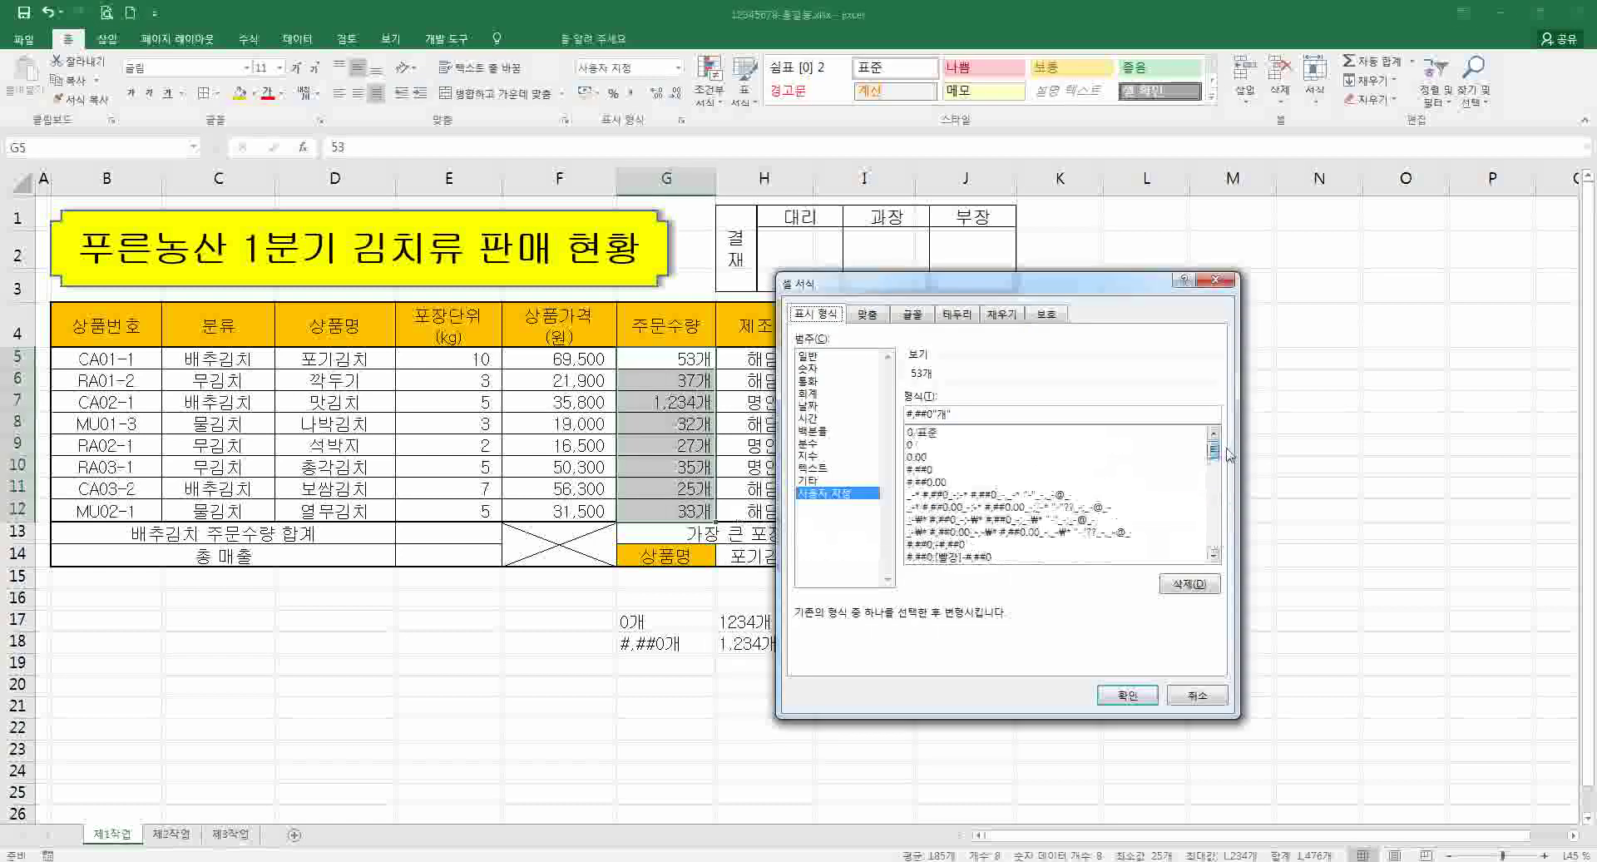
left_click(923, 469)
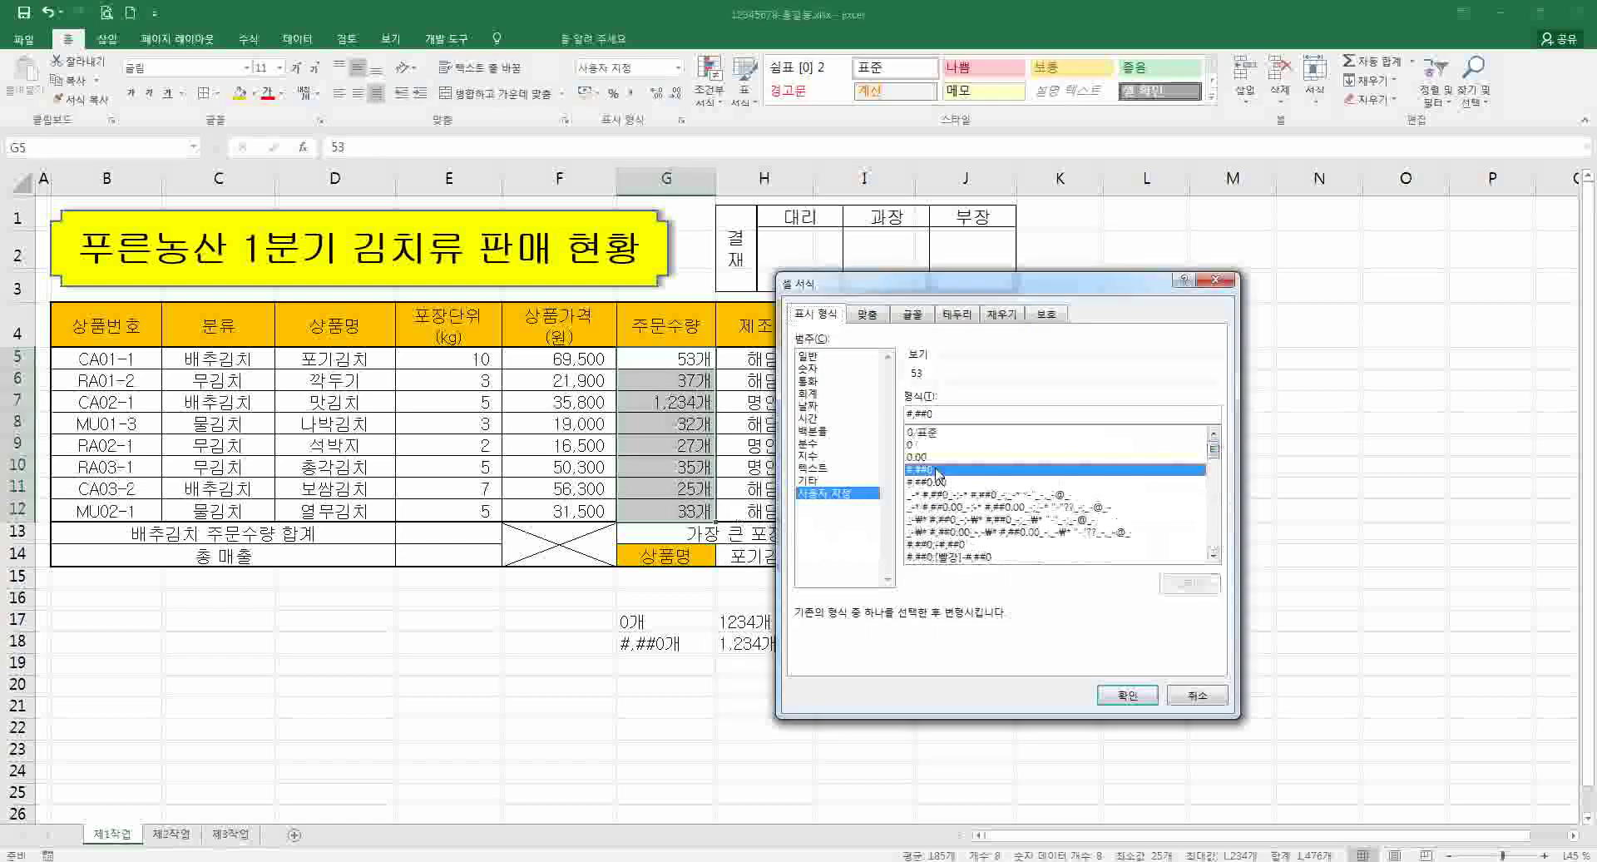
left_click(914, 446)
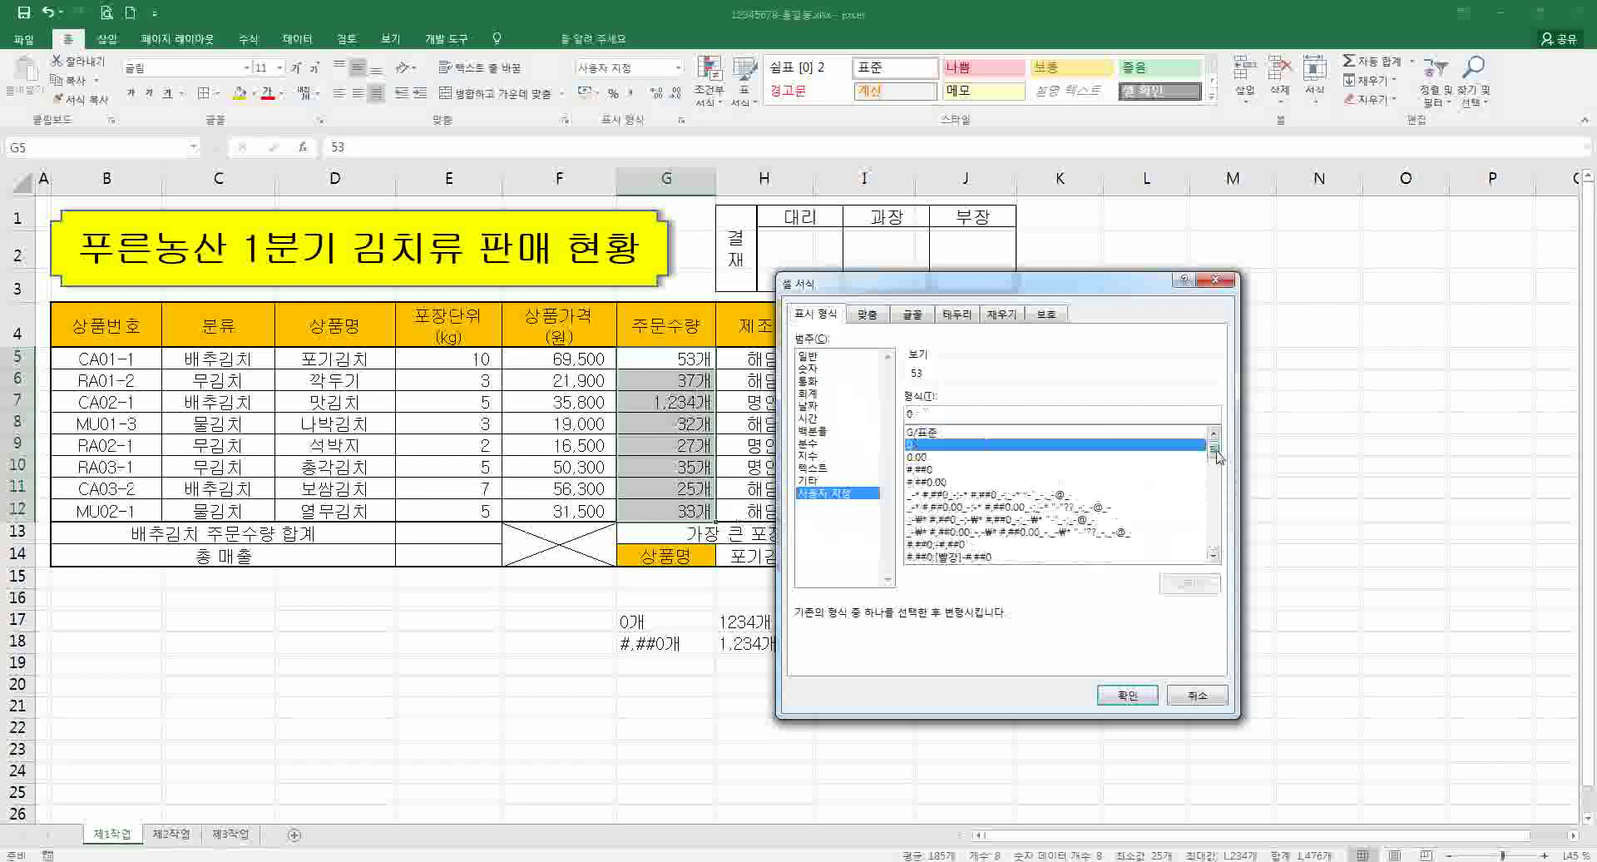
left_click_drag(1213, 447, 1216, 544)
left_click(967, 556)
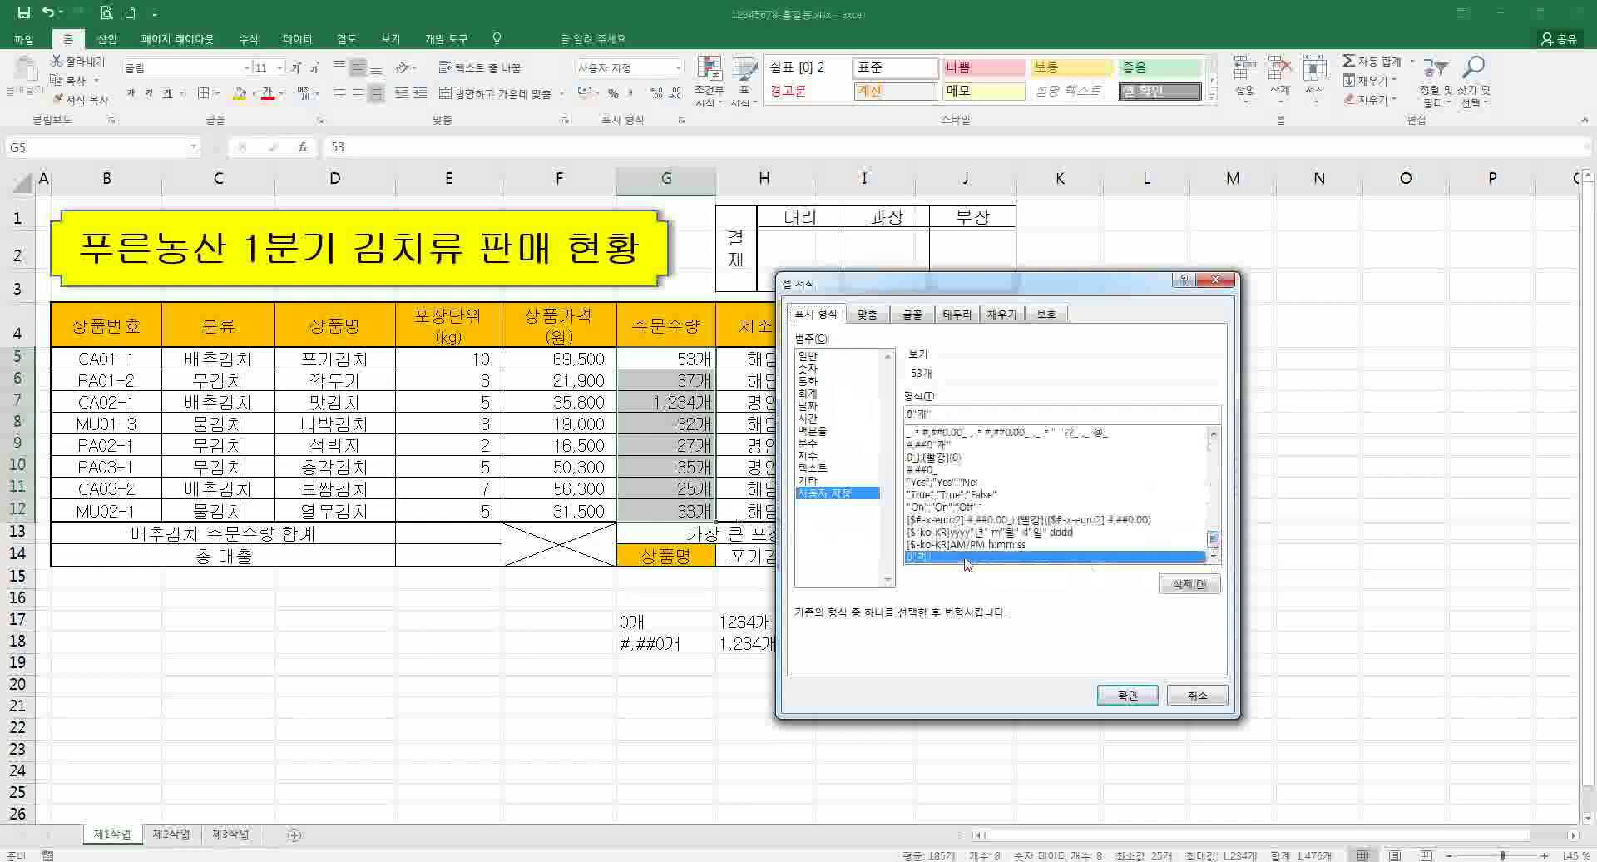
left_click(1118, 694)
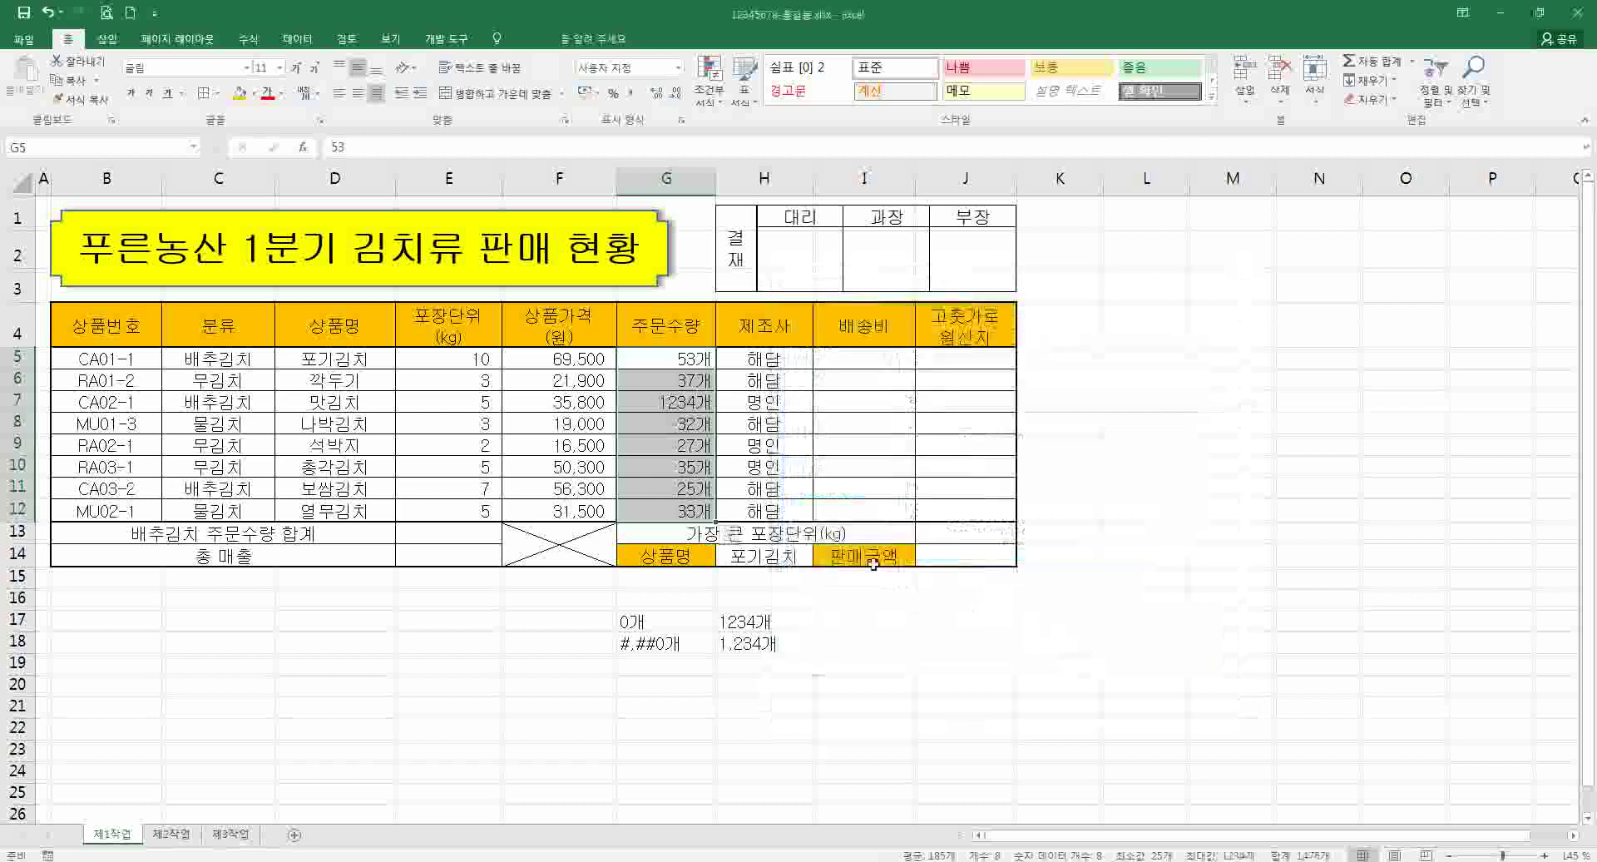
- Undo the 0"개" format change, the test quantity in G7 and the example entries in G17:H18
left_click(680, 400)
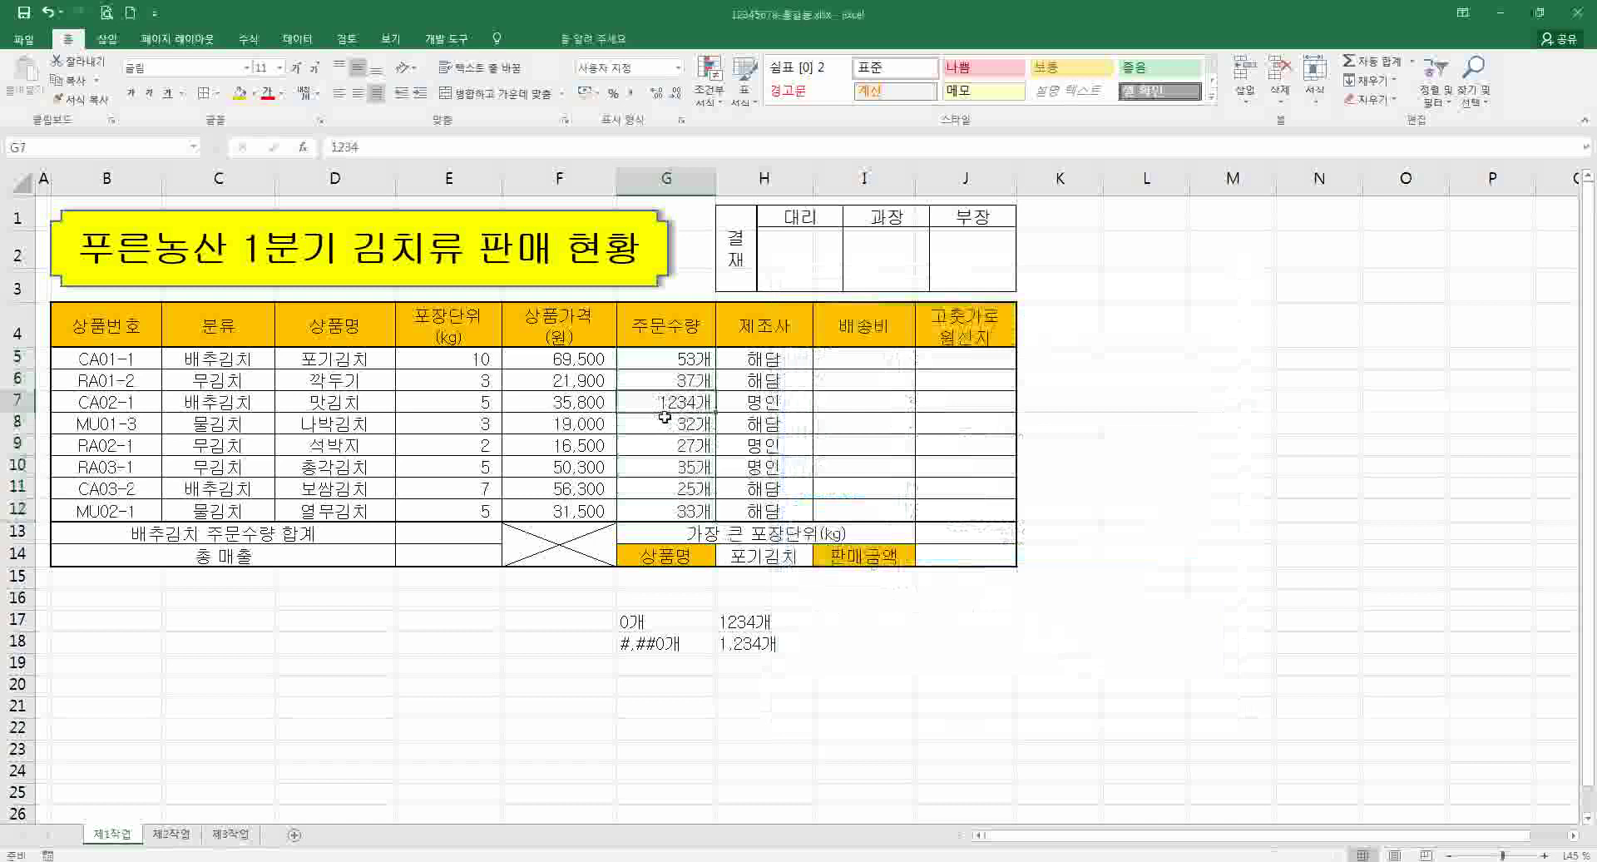
key("ctrl+z")
key("ctrl+z")
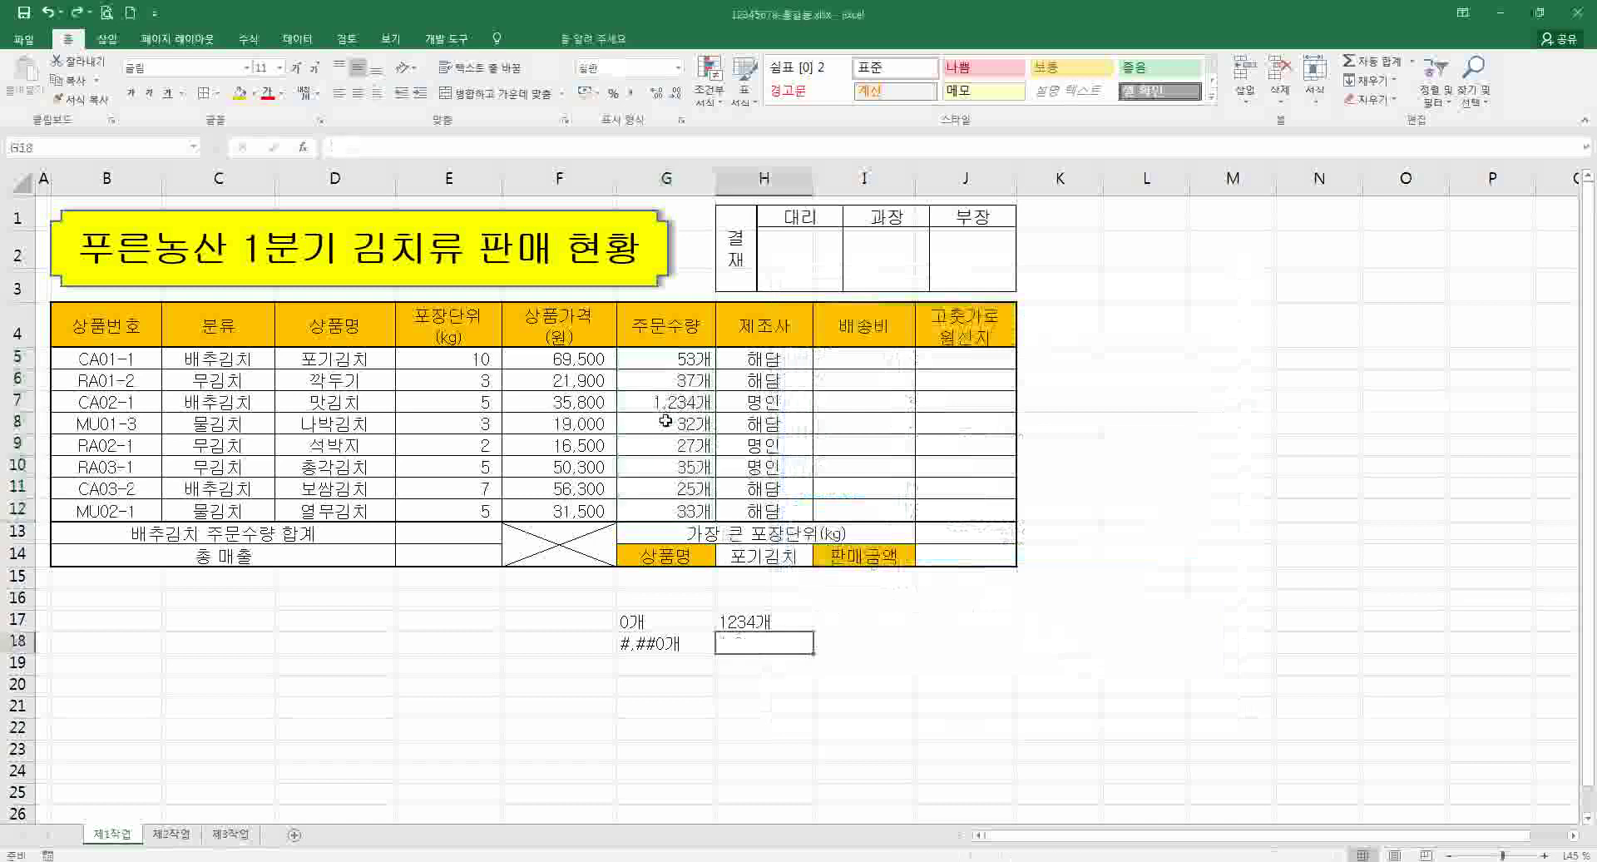
key("ctrl+z")
key("ctrl+z")
key("ctrl+z")
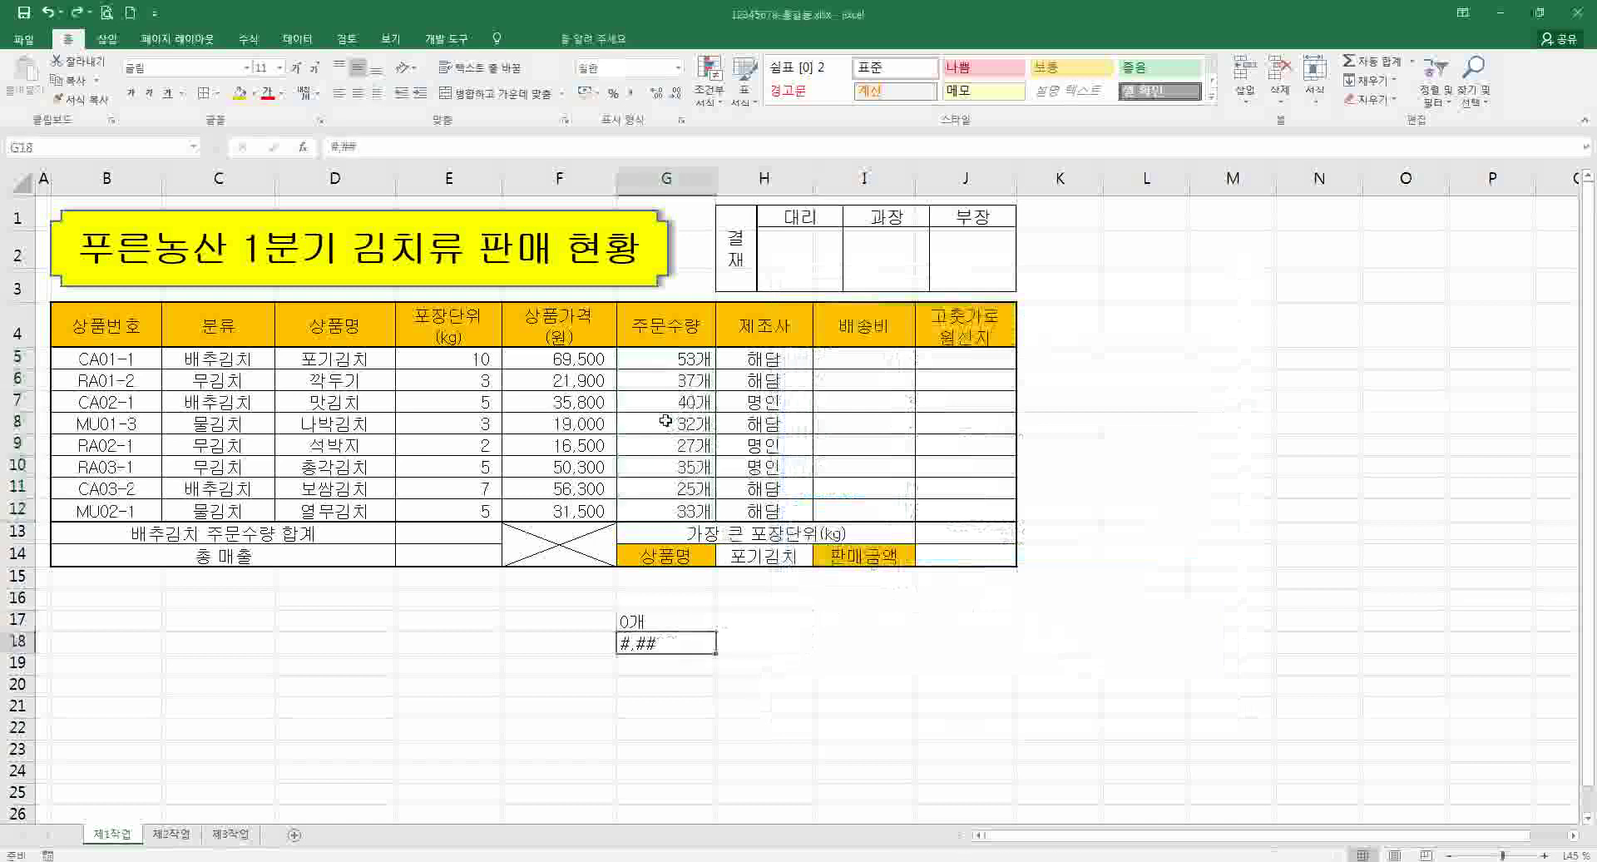
key("ctrl+z")
key("ctrl+z")
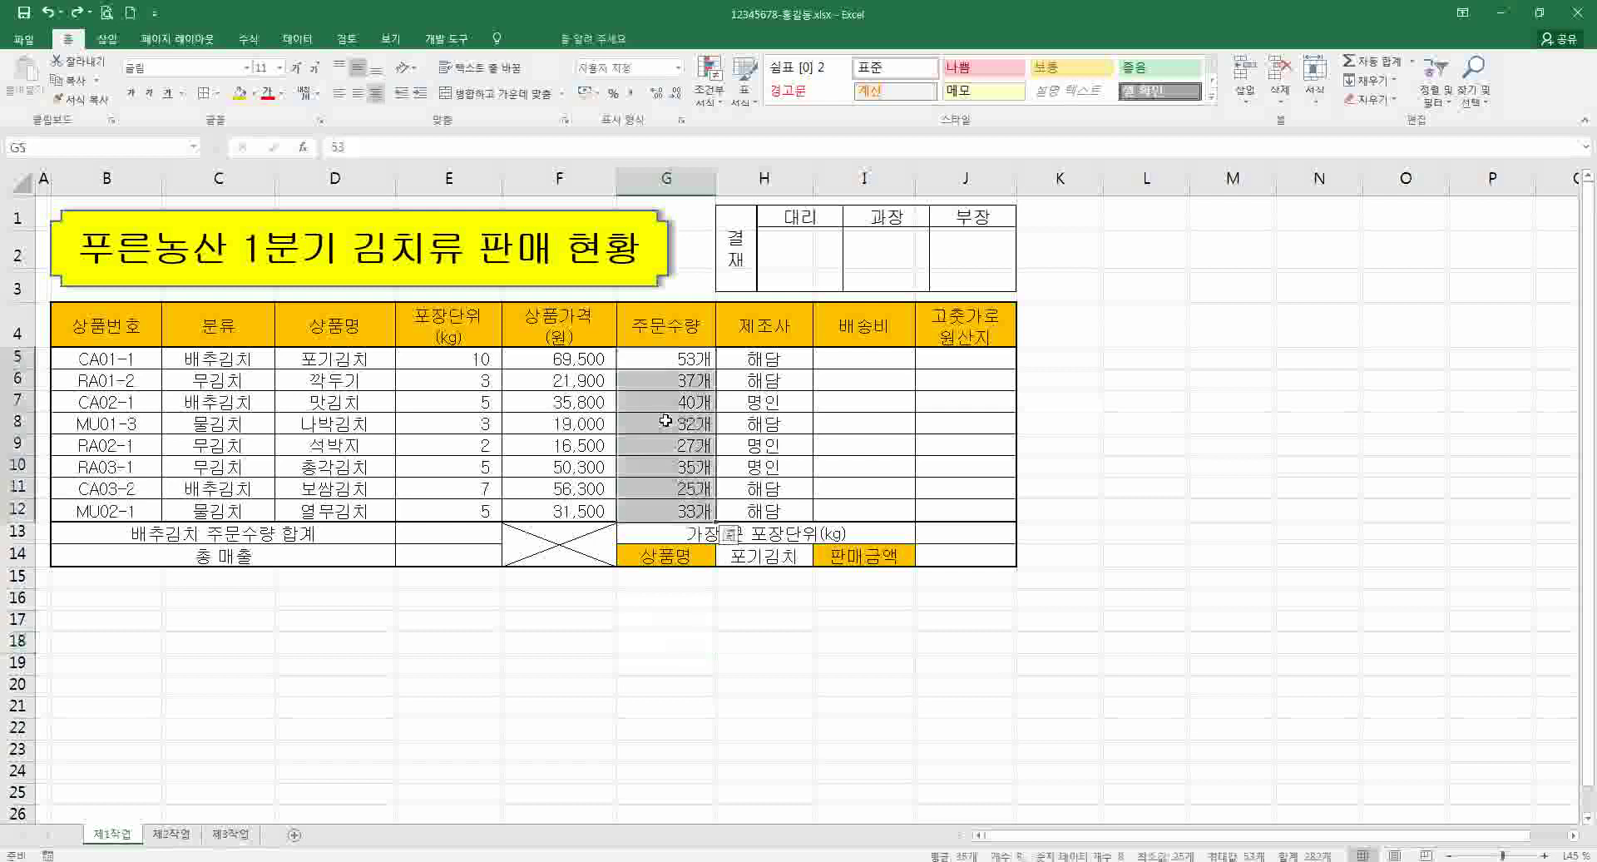
- Compare the custom format codes 0 and #,##0 for the order quantities in G5:G12, leaving the cell formatting dialog without applying either
left_click(666, 420)
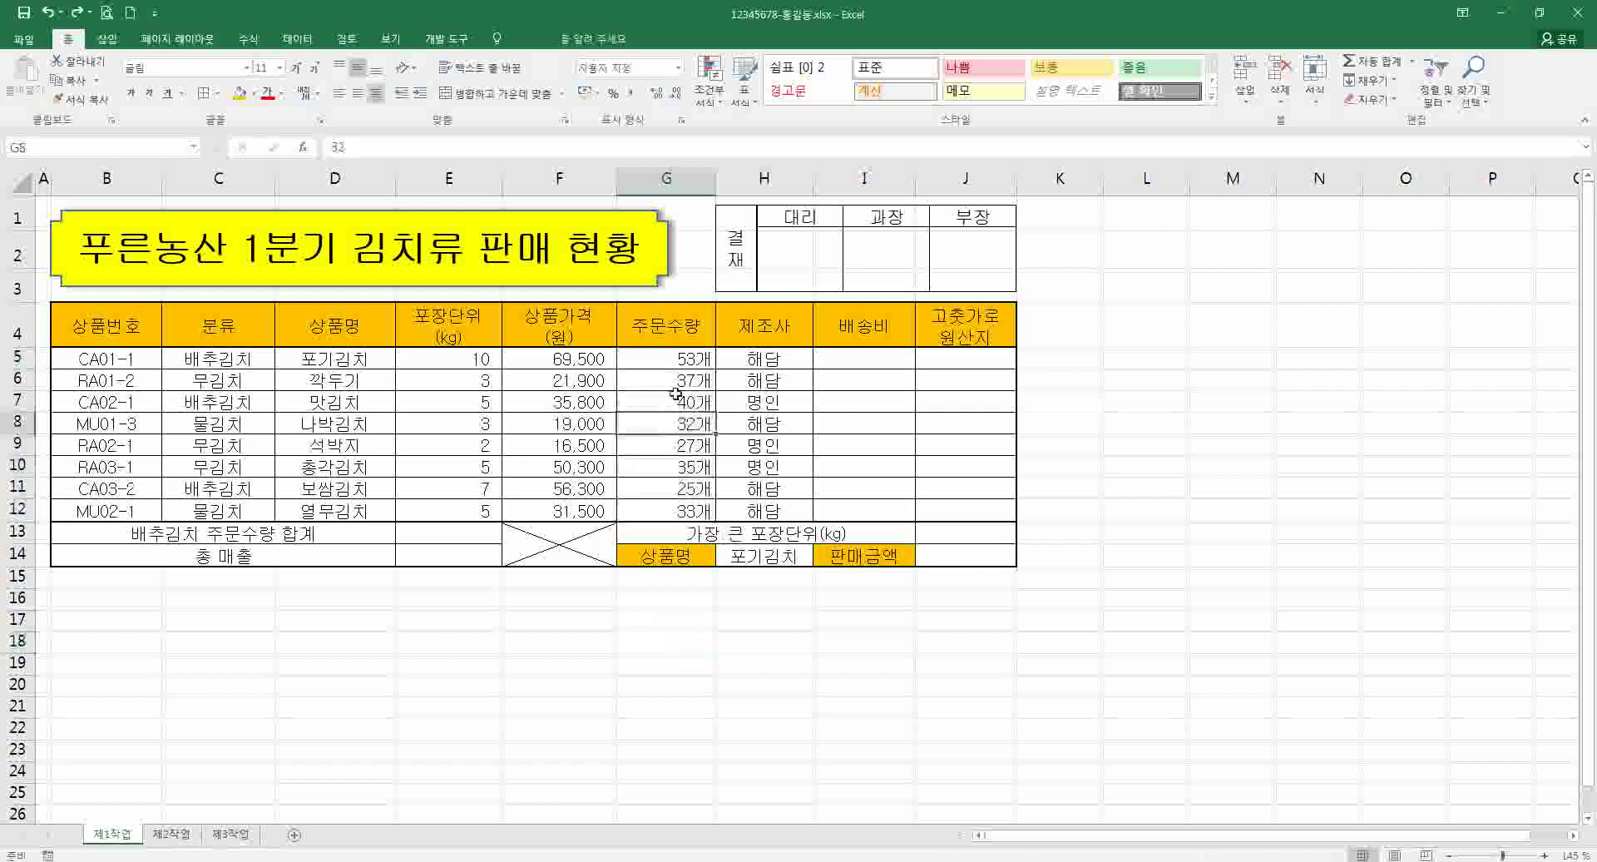
left_click_drag(678, 364, 684, 509)
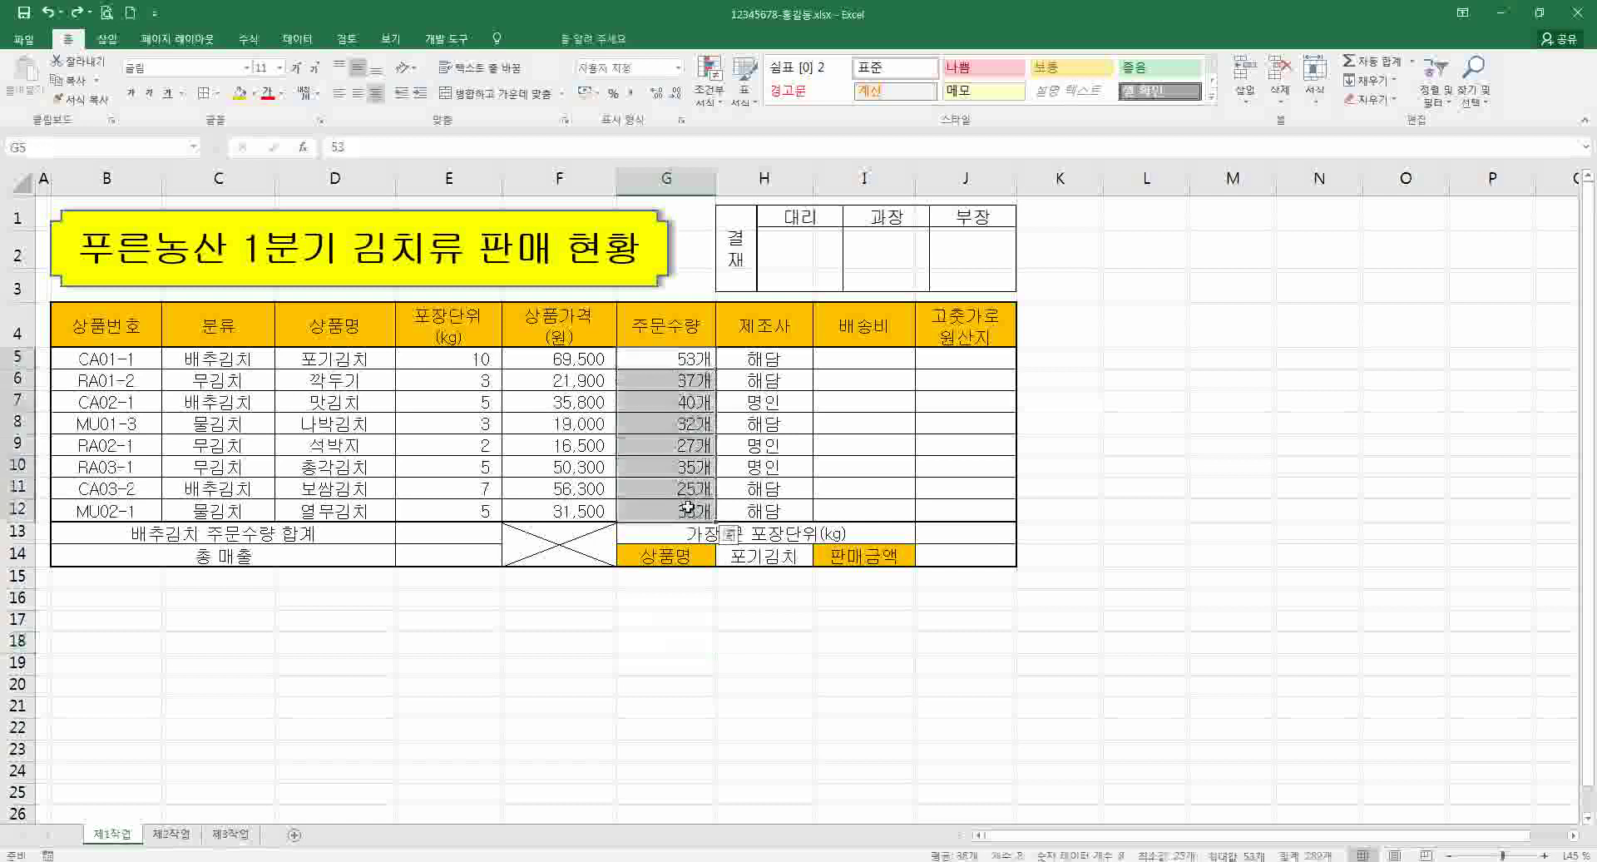
left_click_drag(683, 359, 678, 508)
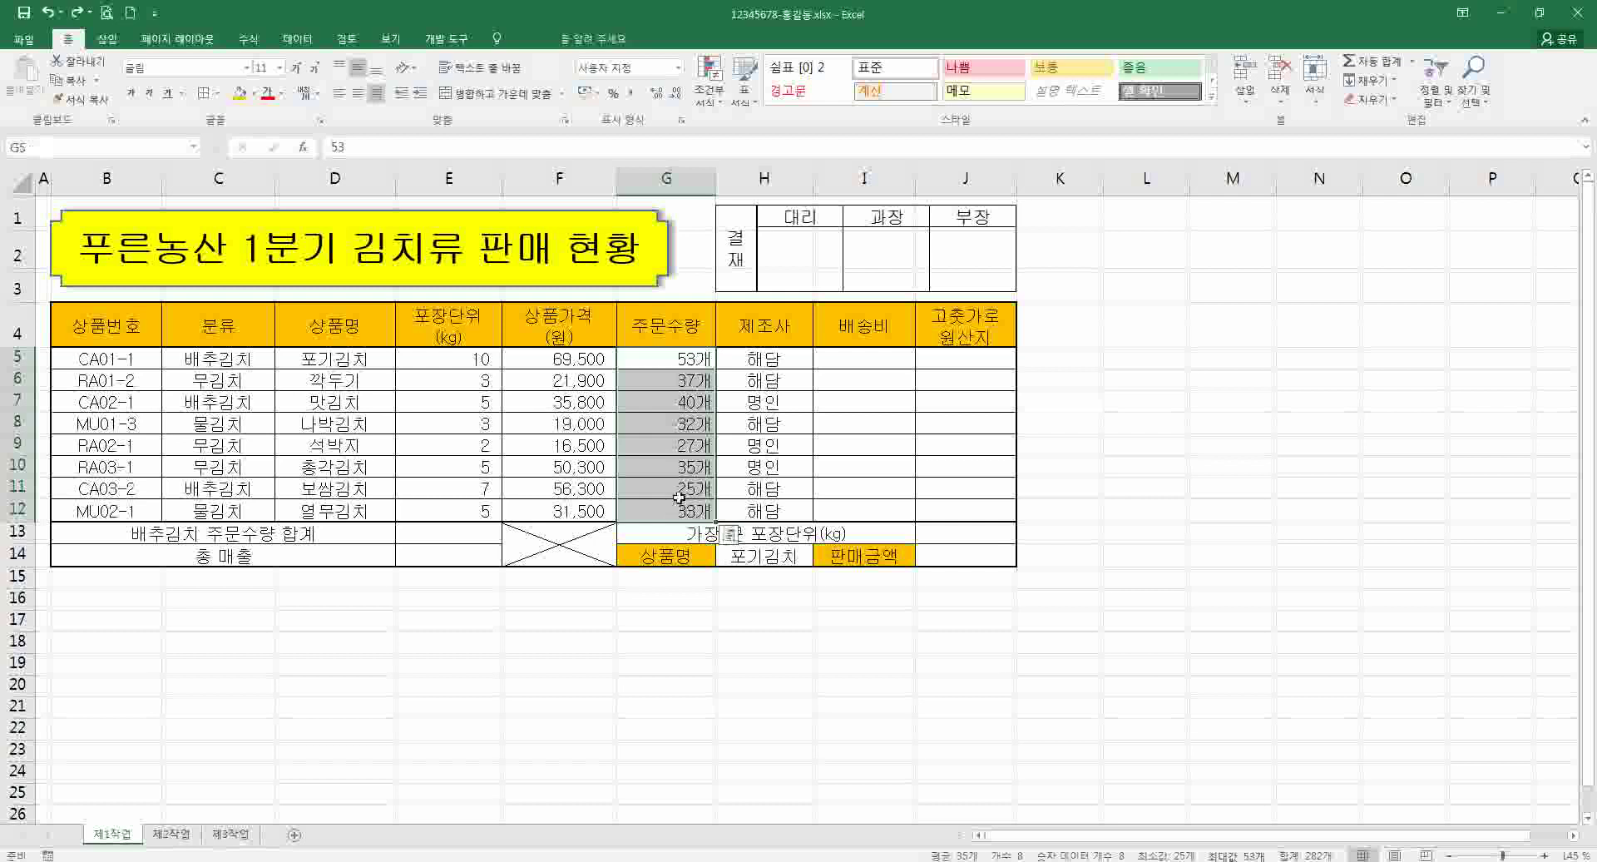
left_click(688, 637)
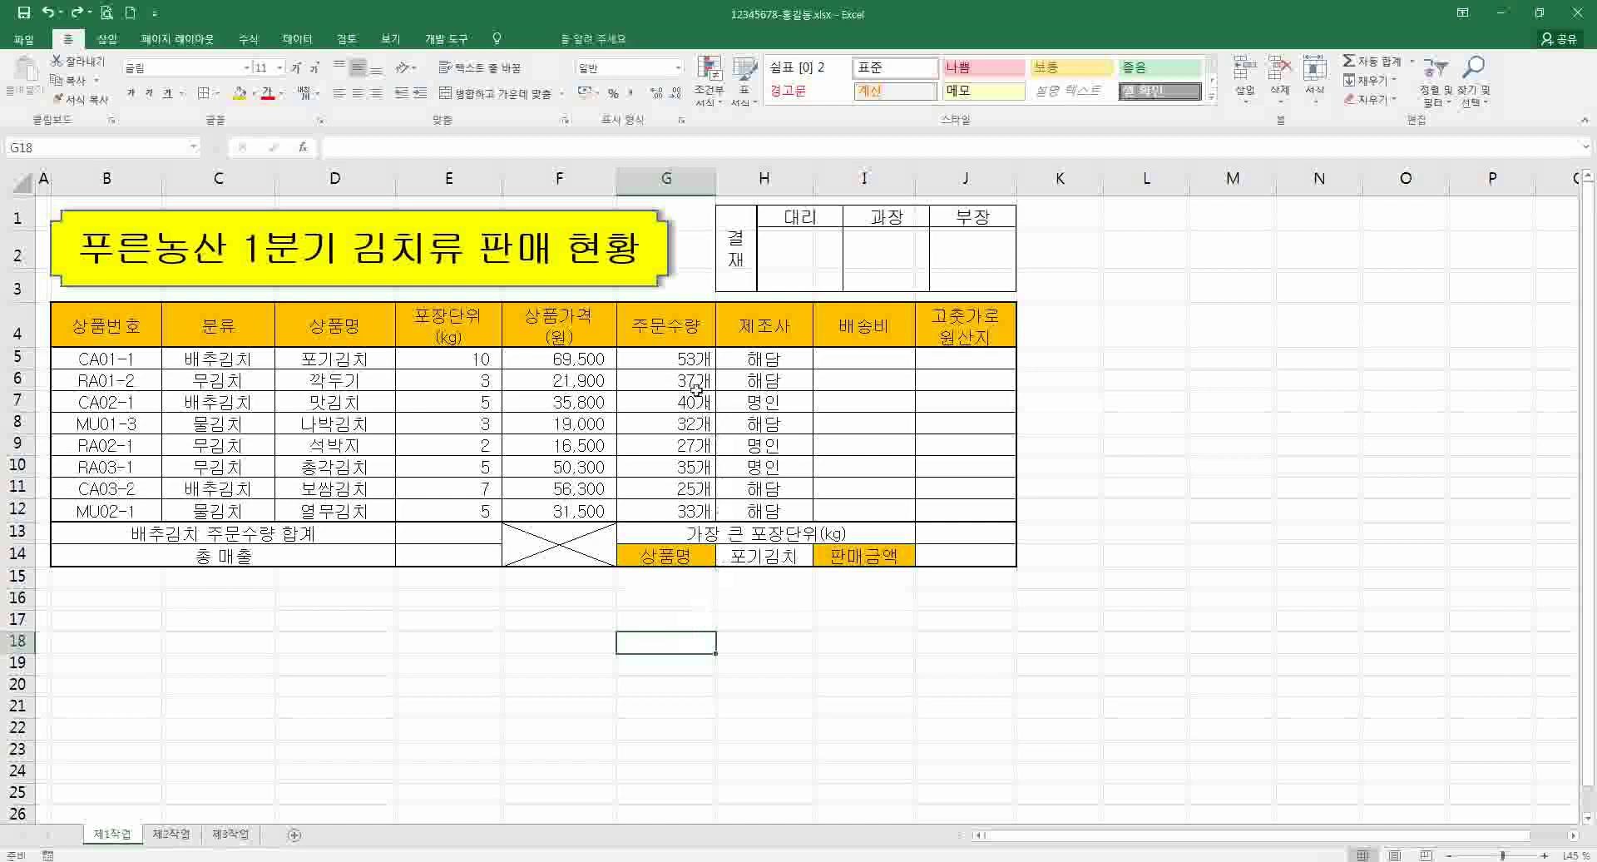
left_click_drag(687, 359, 678, 512)
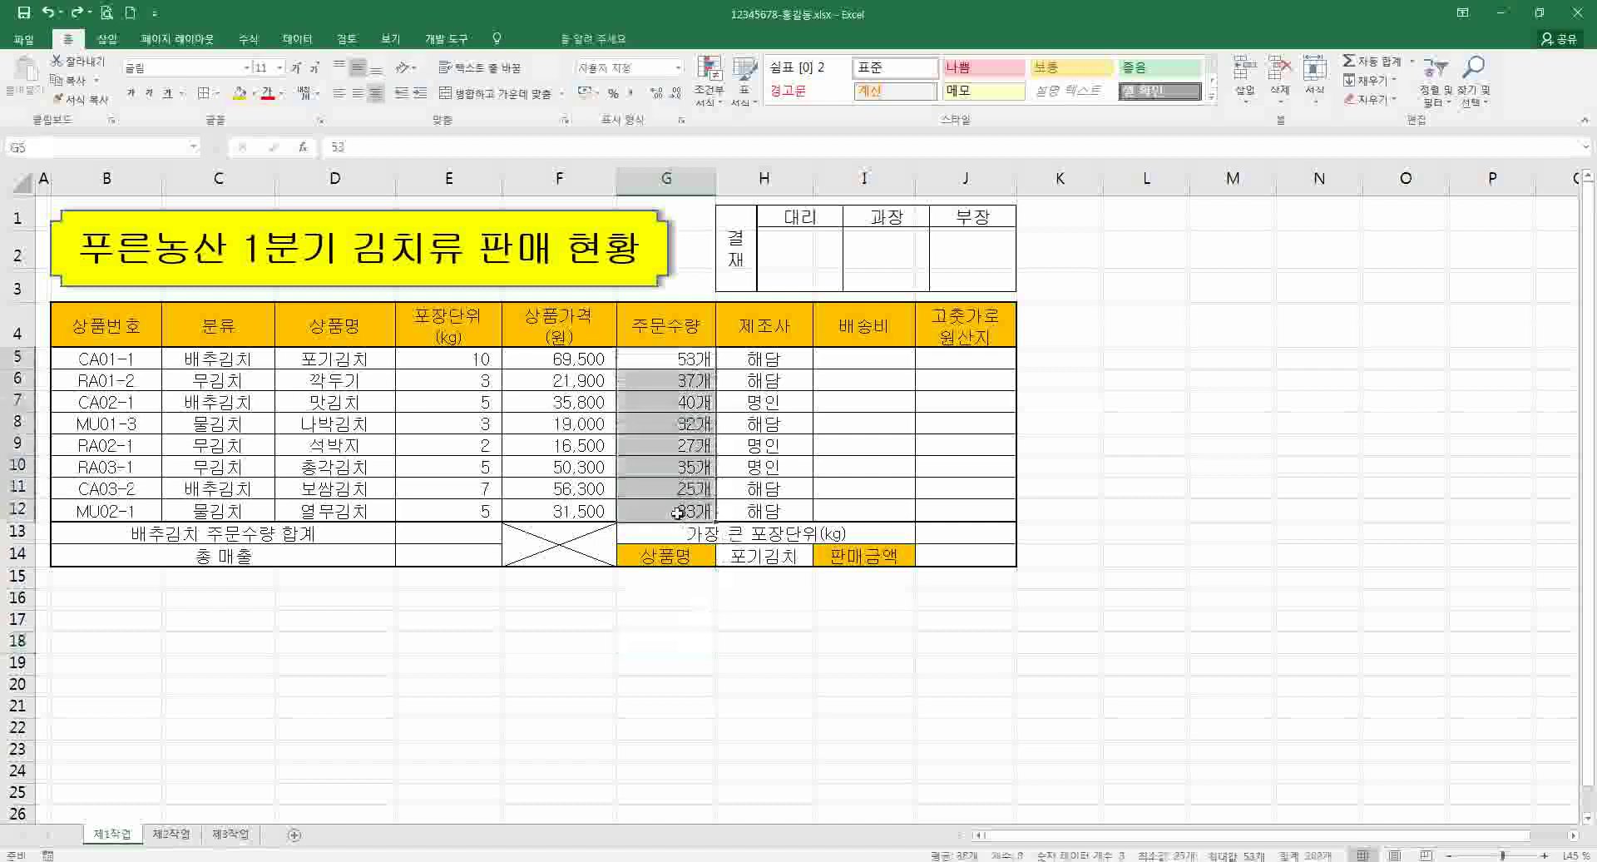
key("ctrl+1")
left_click_drag(1212, 537, 1211, 447)
left_click(941, 447)
left_click(934, 471)
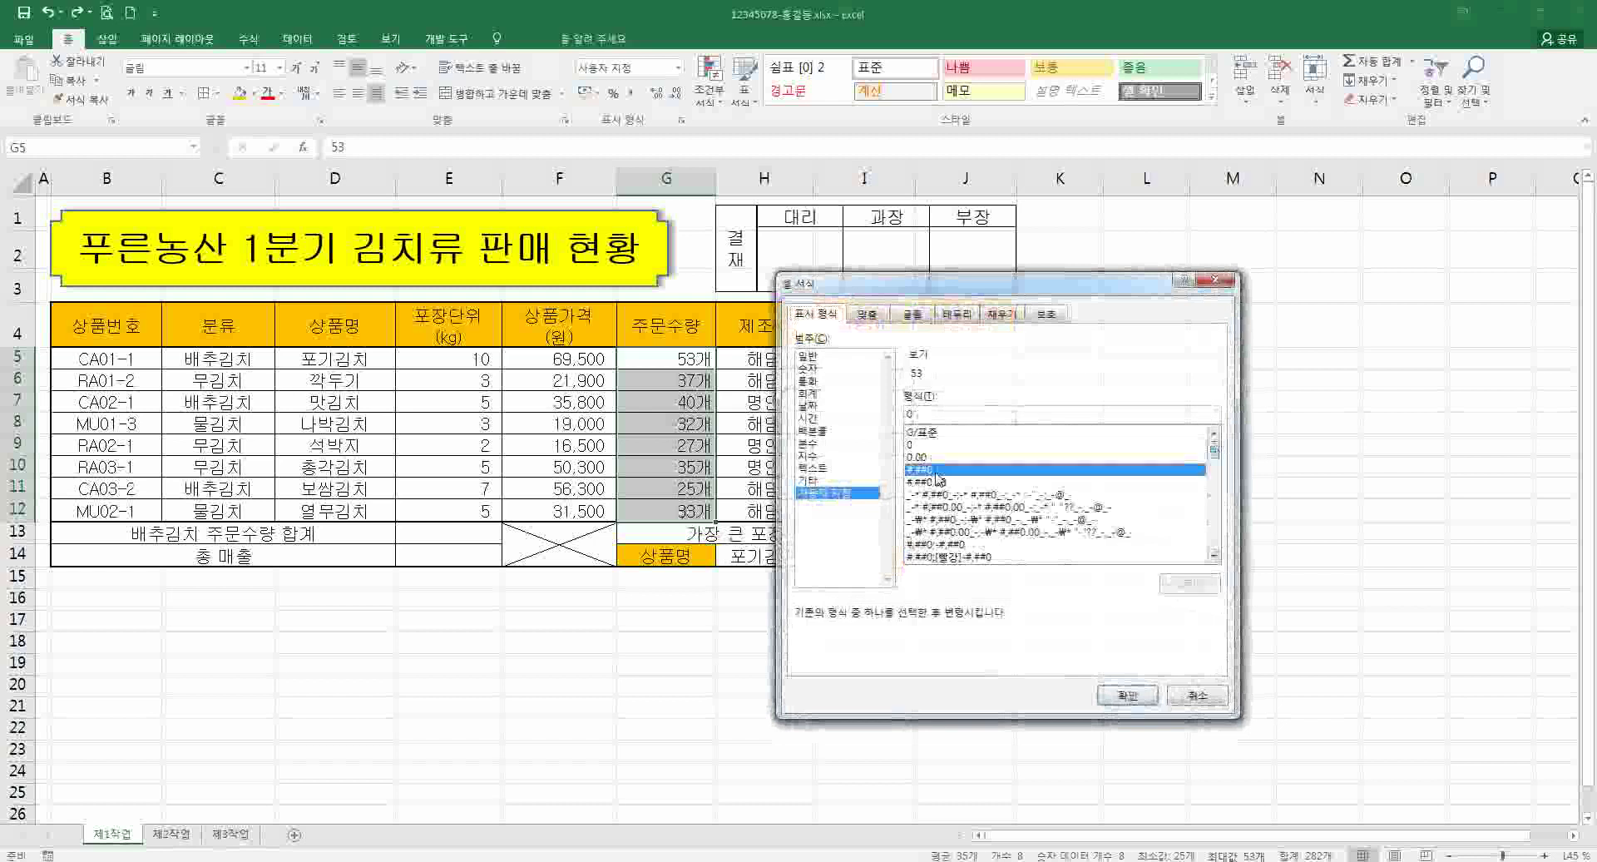
left_click(927, 448)
left_click(924, 470)
key("Escape")
left_click(734, 605)
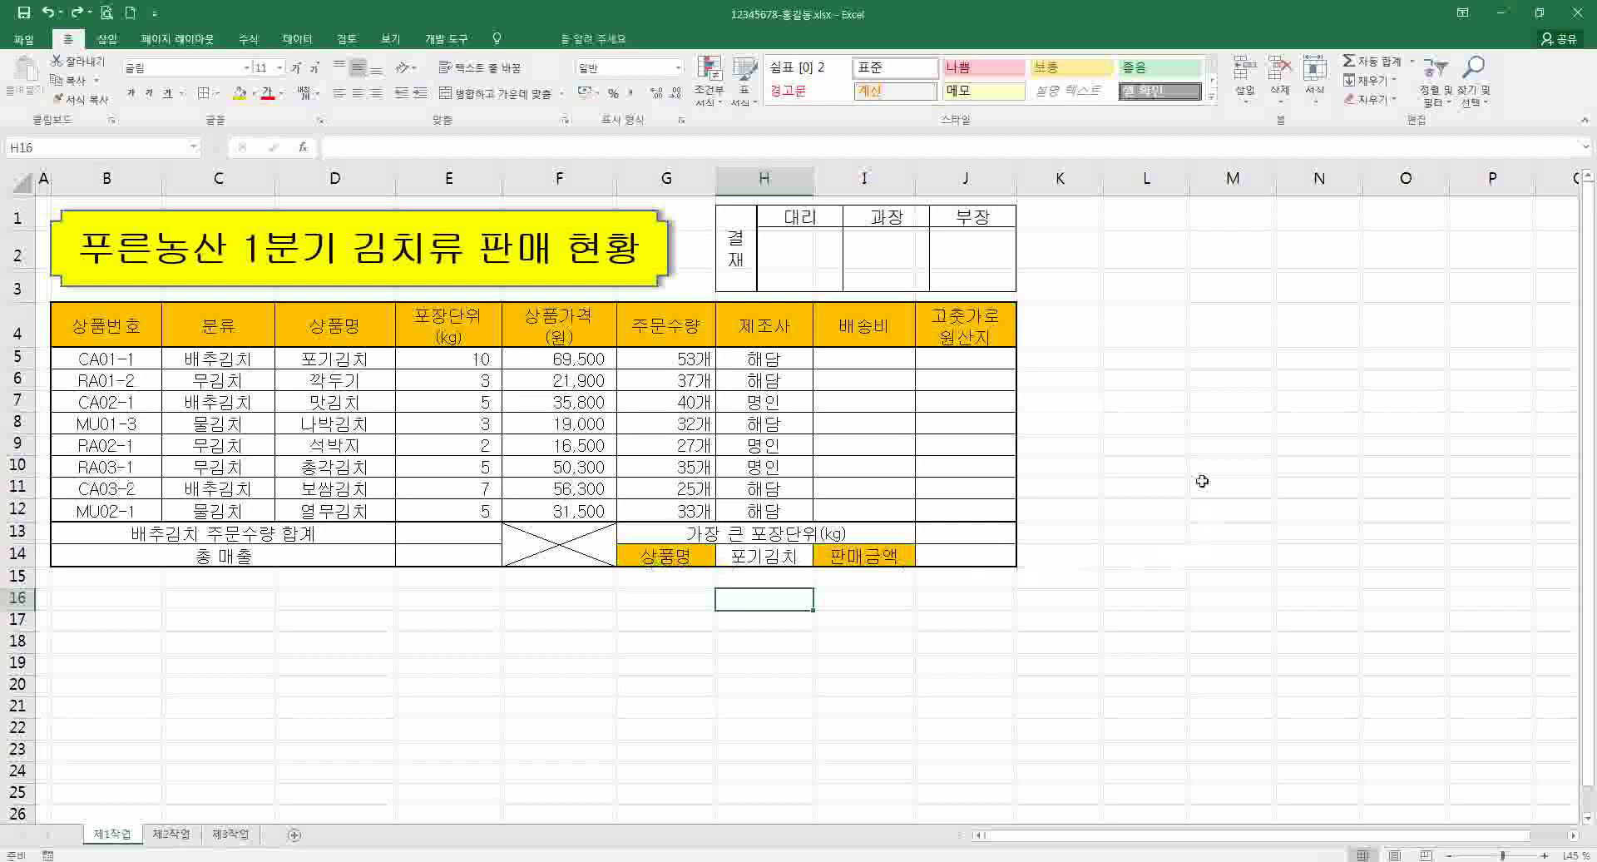
- Enter a sample person's name in the empty cell L5 beside the table
left_click(1159, 352)
type("홍길동")
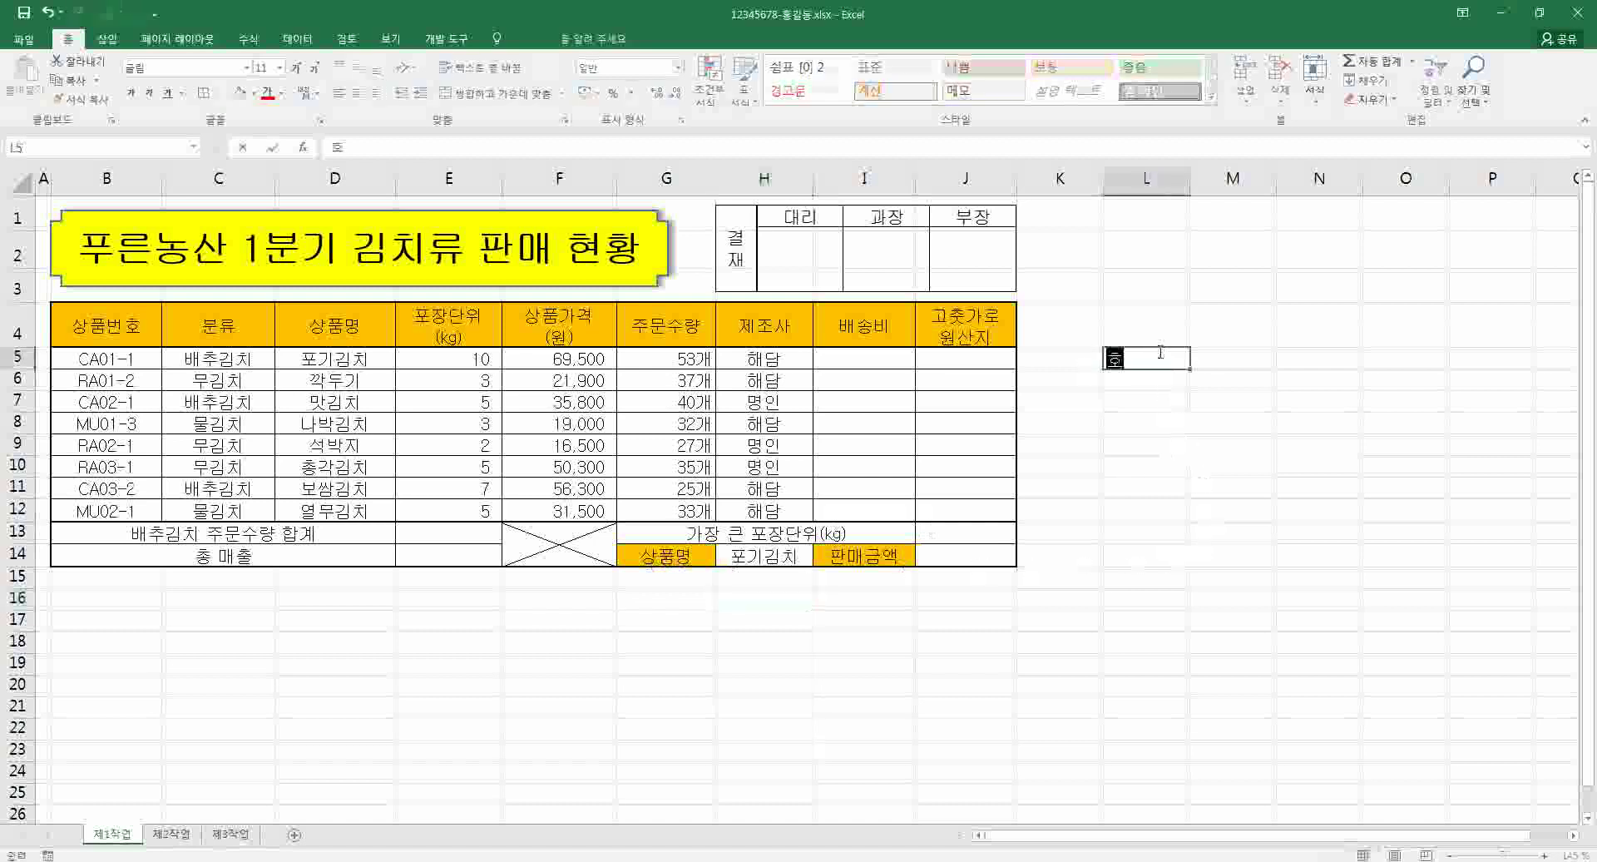
key("Return")
- Apply the custom number format @@ to L5 to repeat the cell's text twice
left_click(1158, 353)
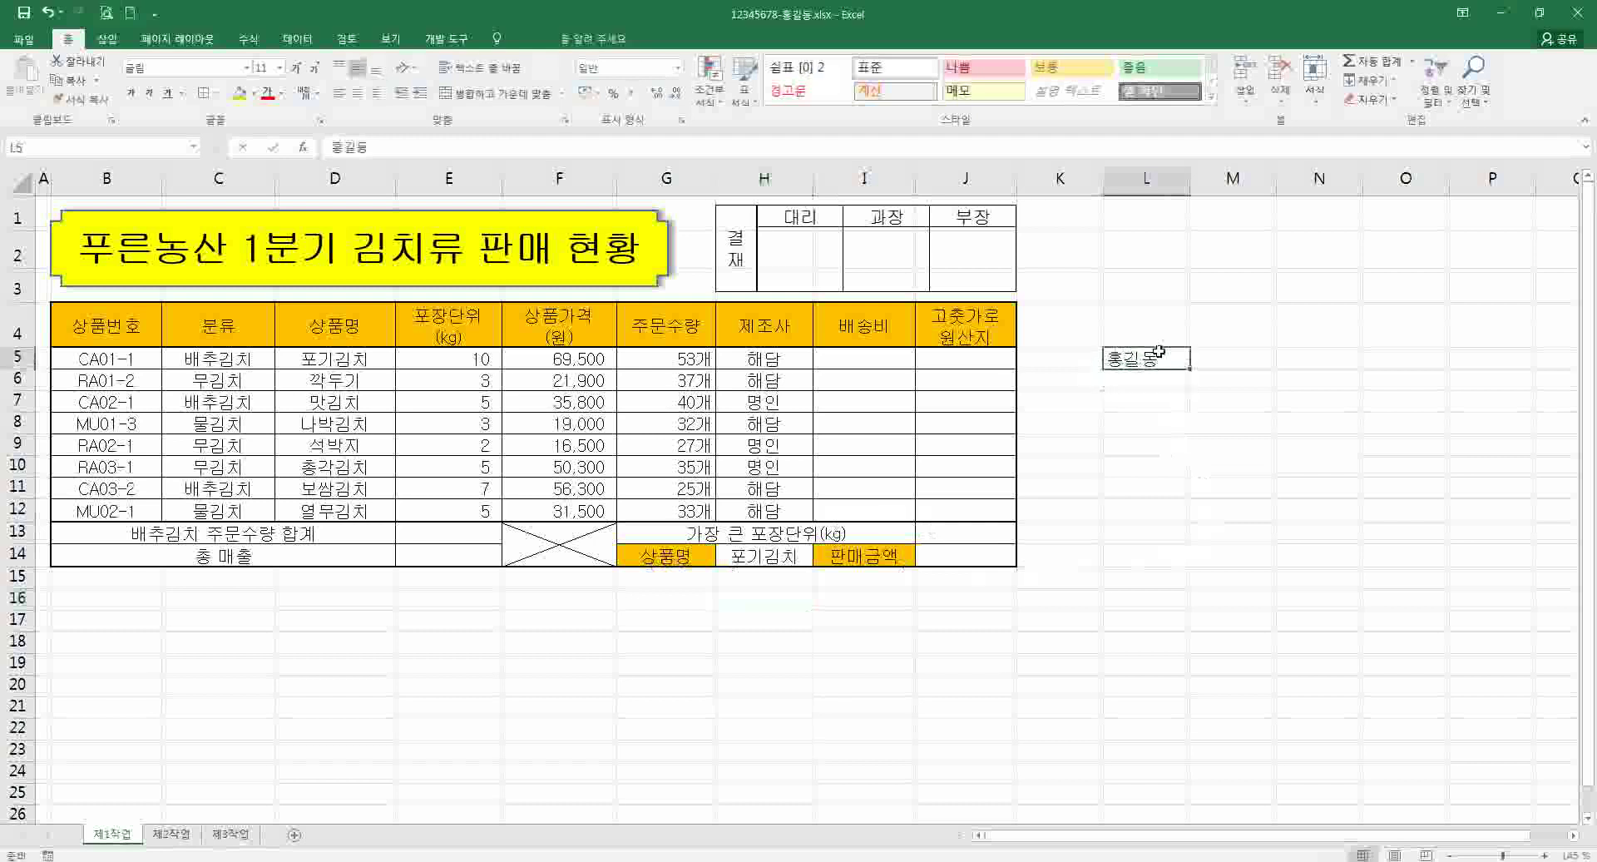
key("ctrl+1")
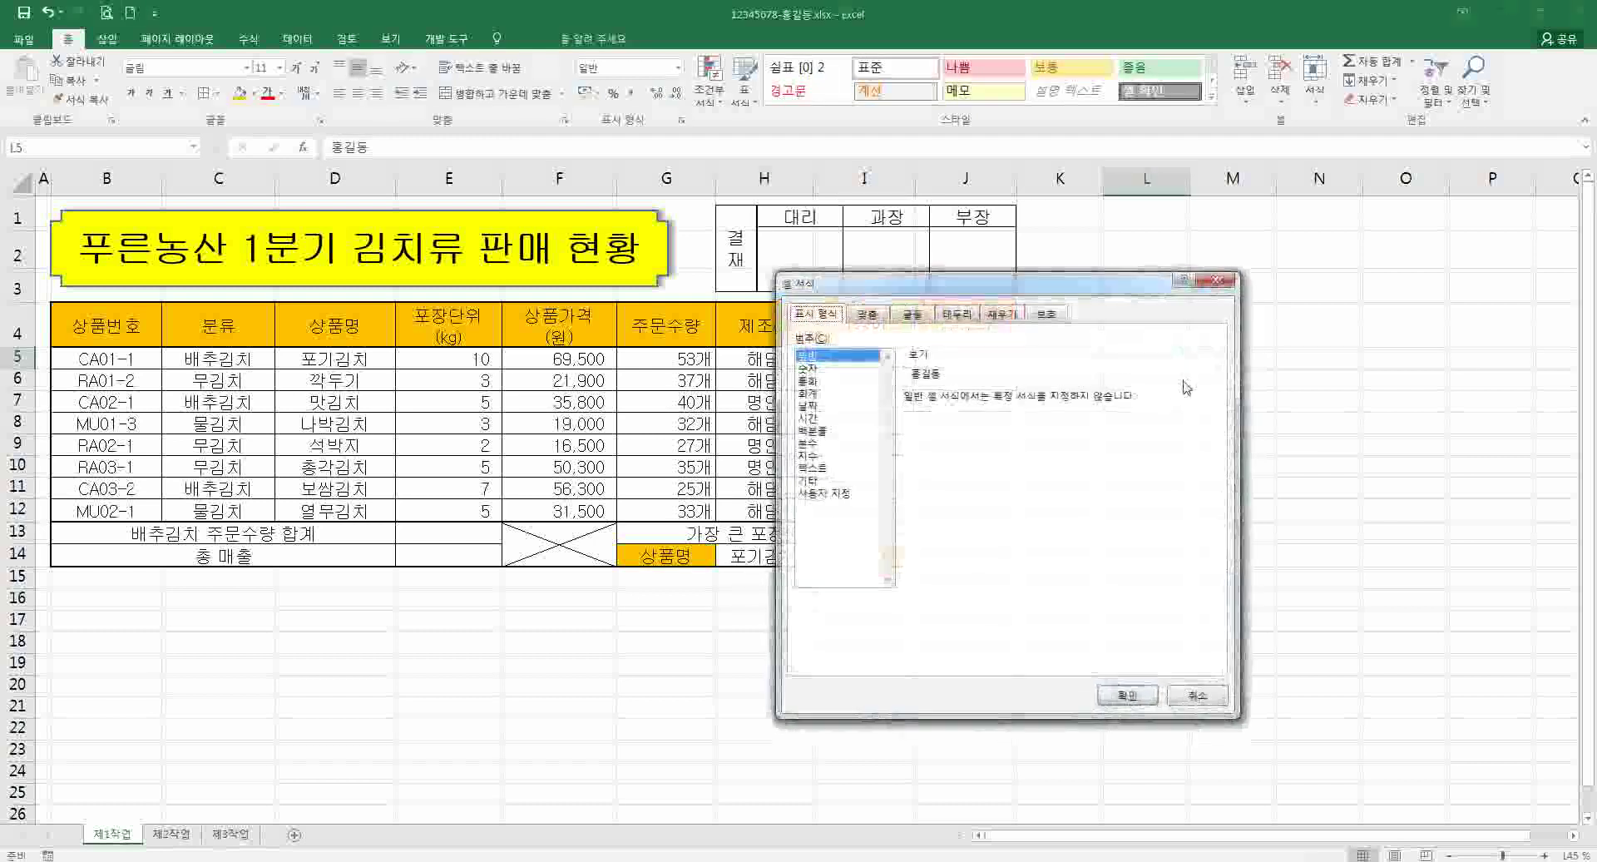
left_click(843, 494)
left_click_drag(963, 415, 822, 415)
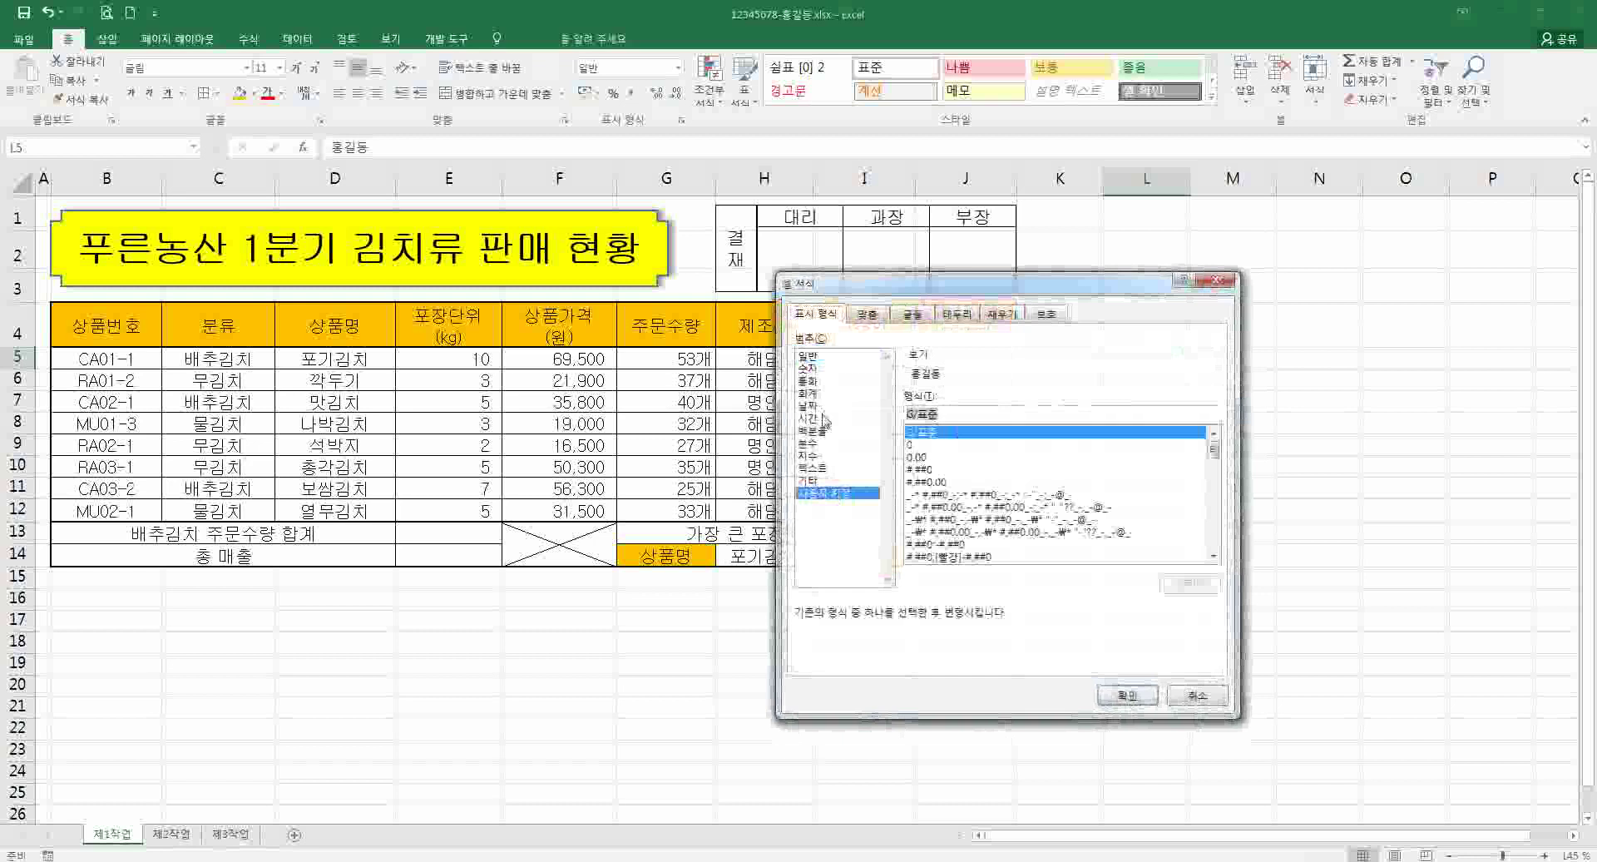
type("@")
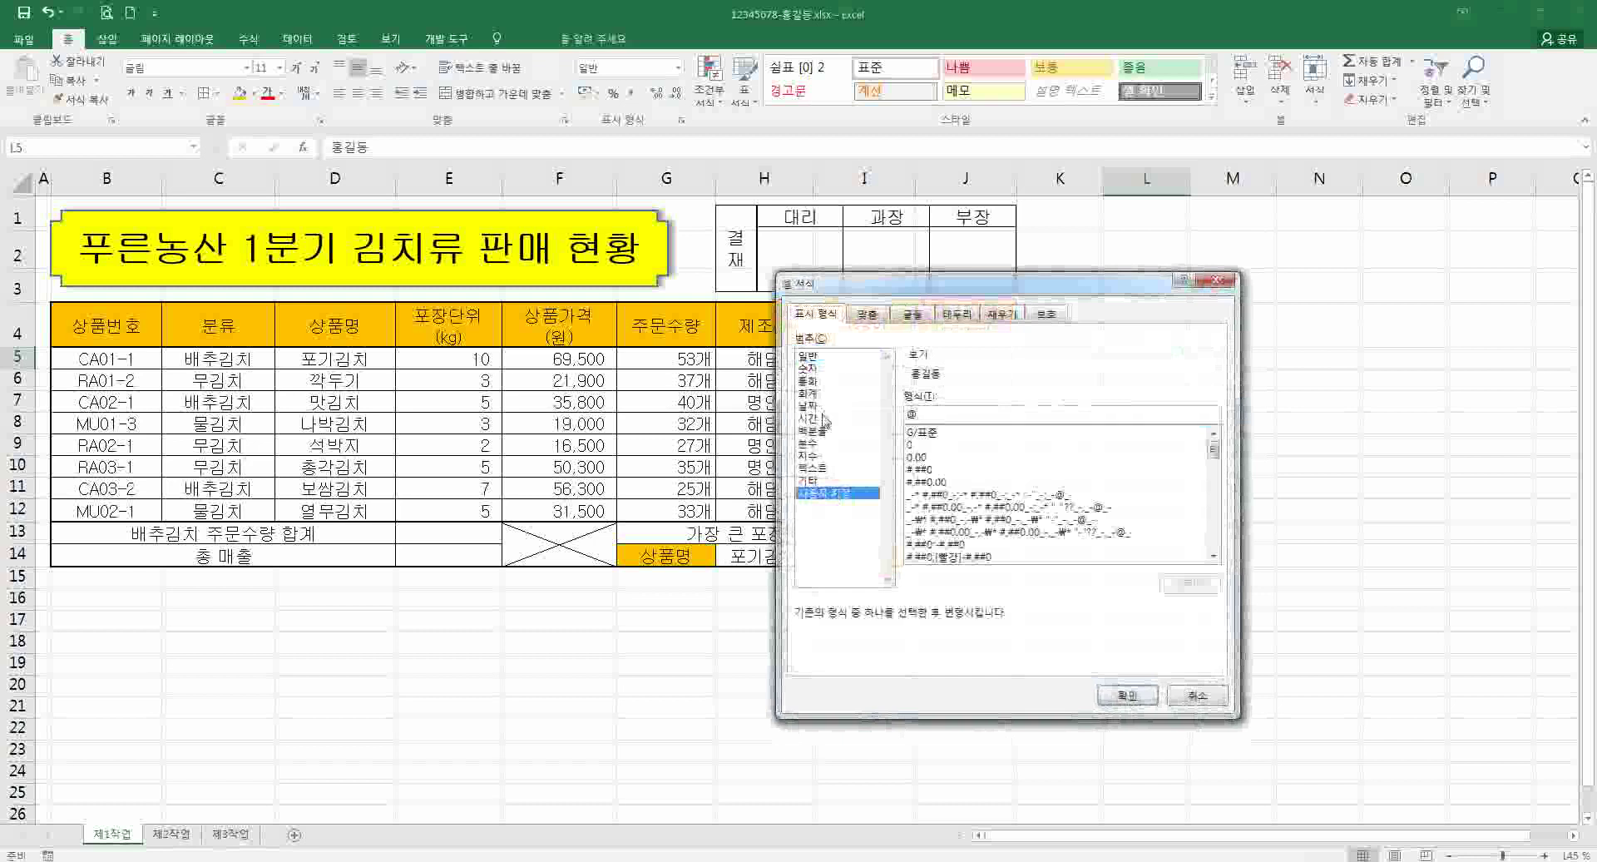
type("@@@")
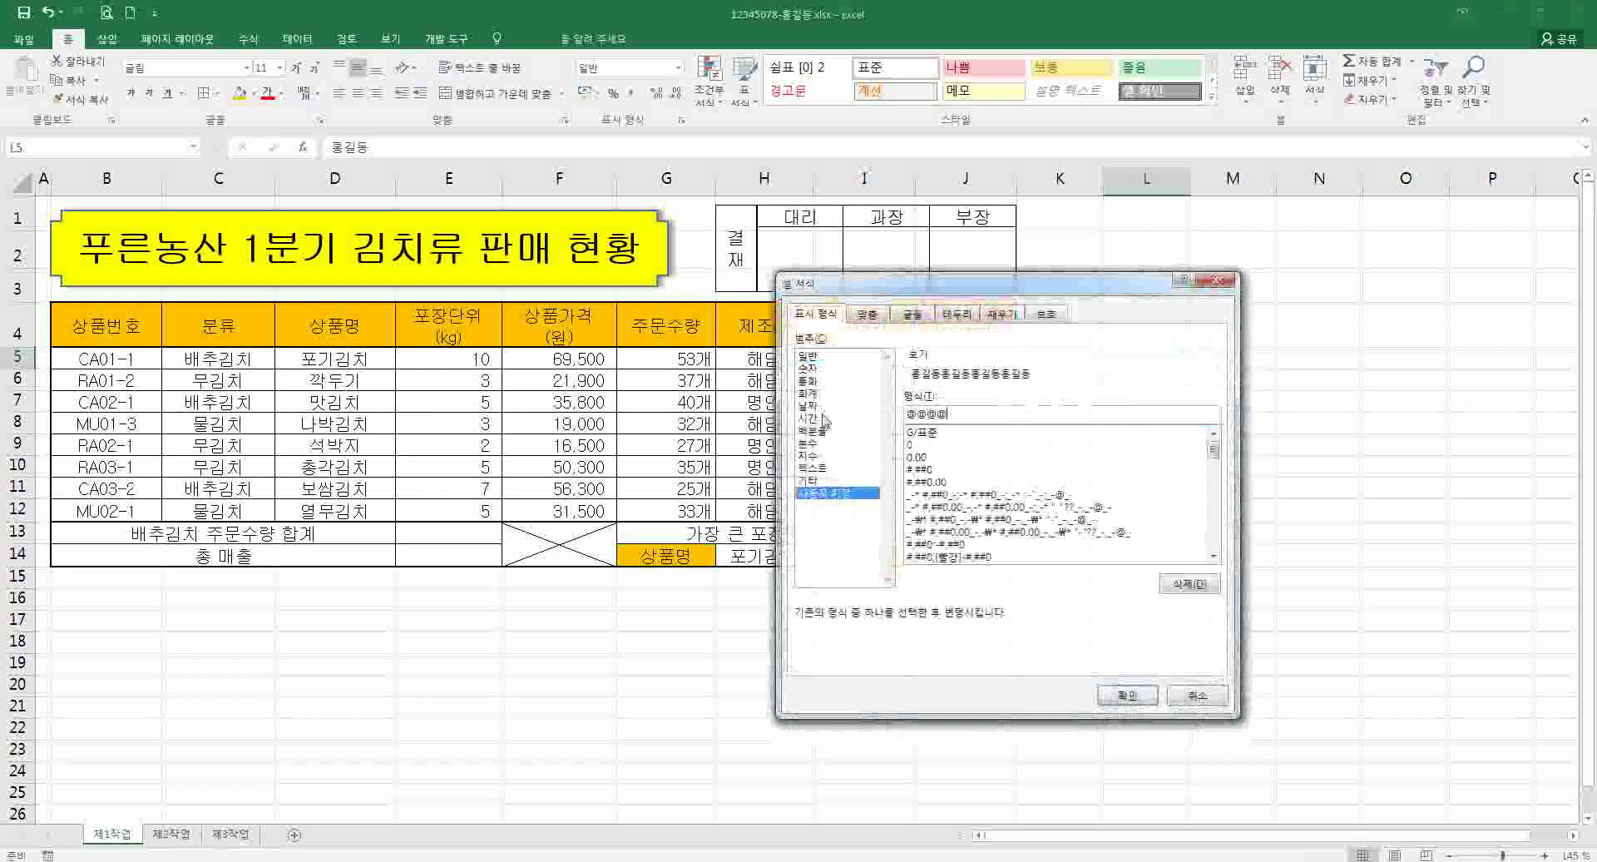
key("BackSpace")
key("BackSpace")
key("Return")
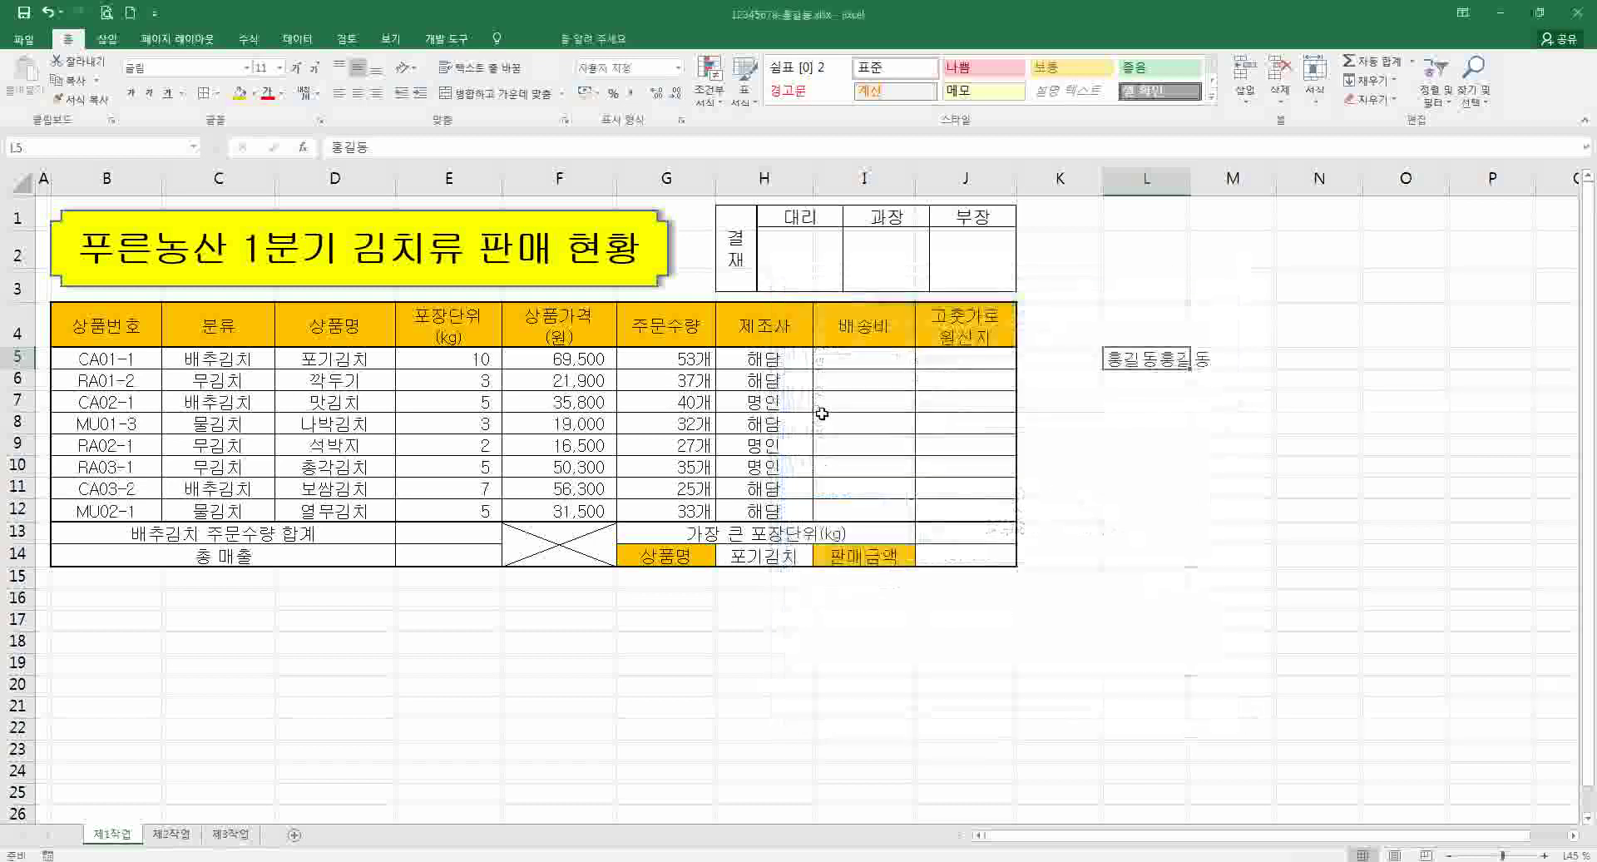
key("ctrl+1")
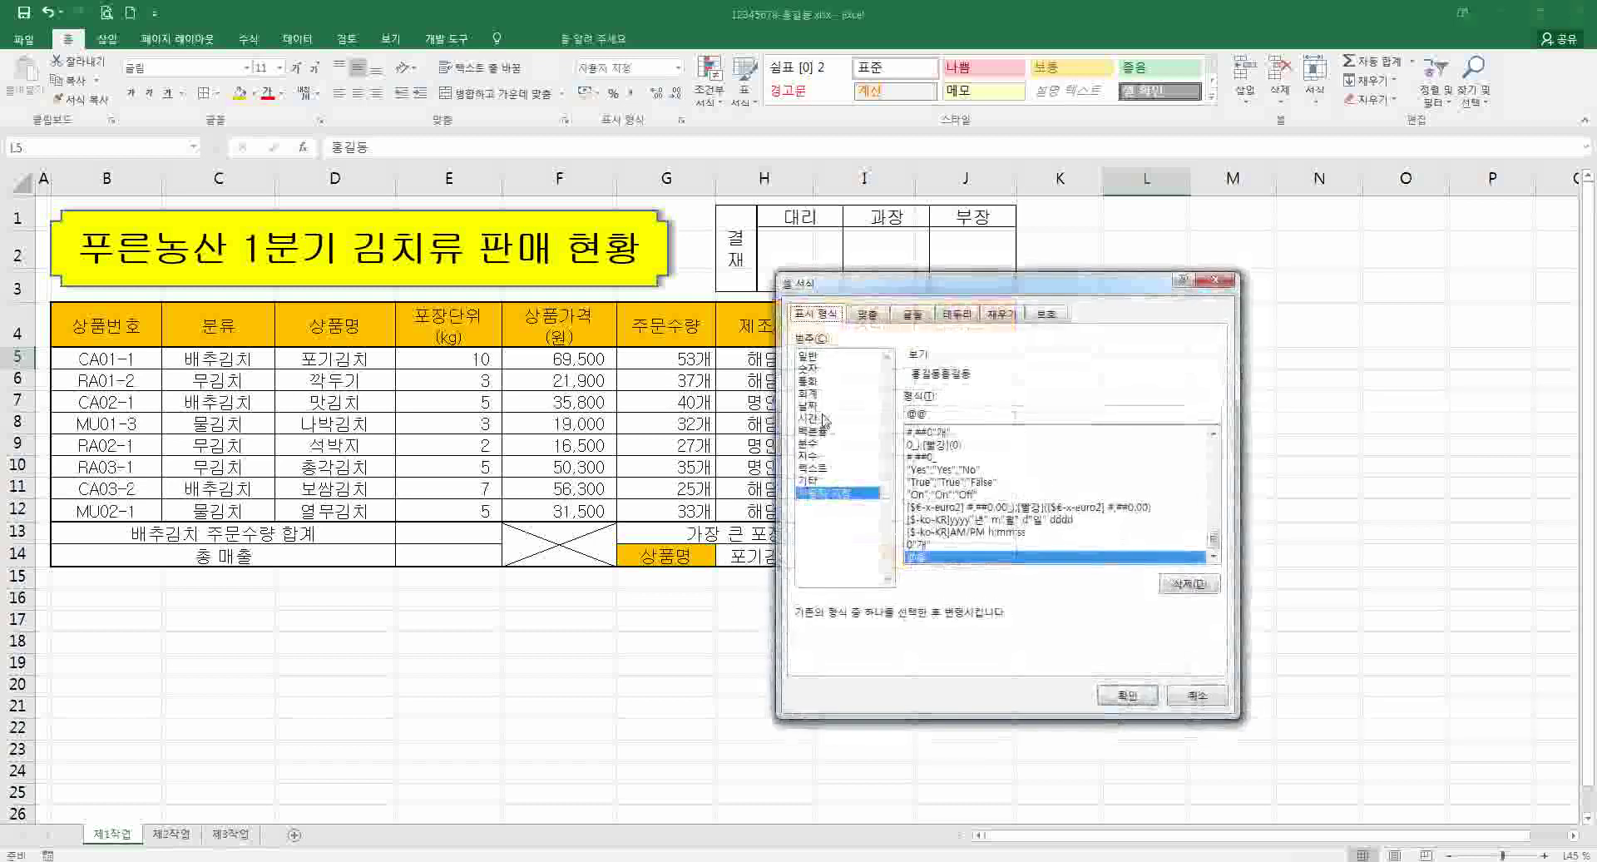
left_click_drag(934, 413, 920, 416)
key("BackSpace")
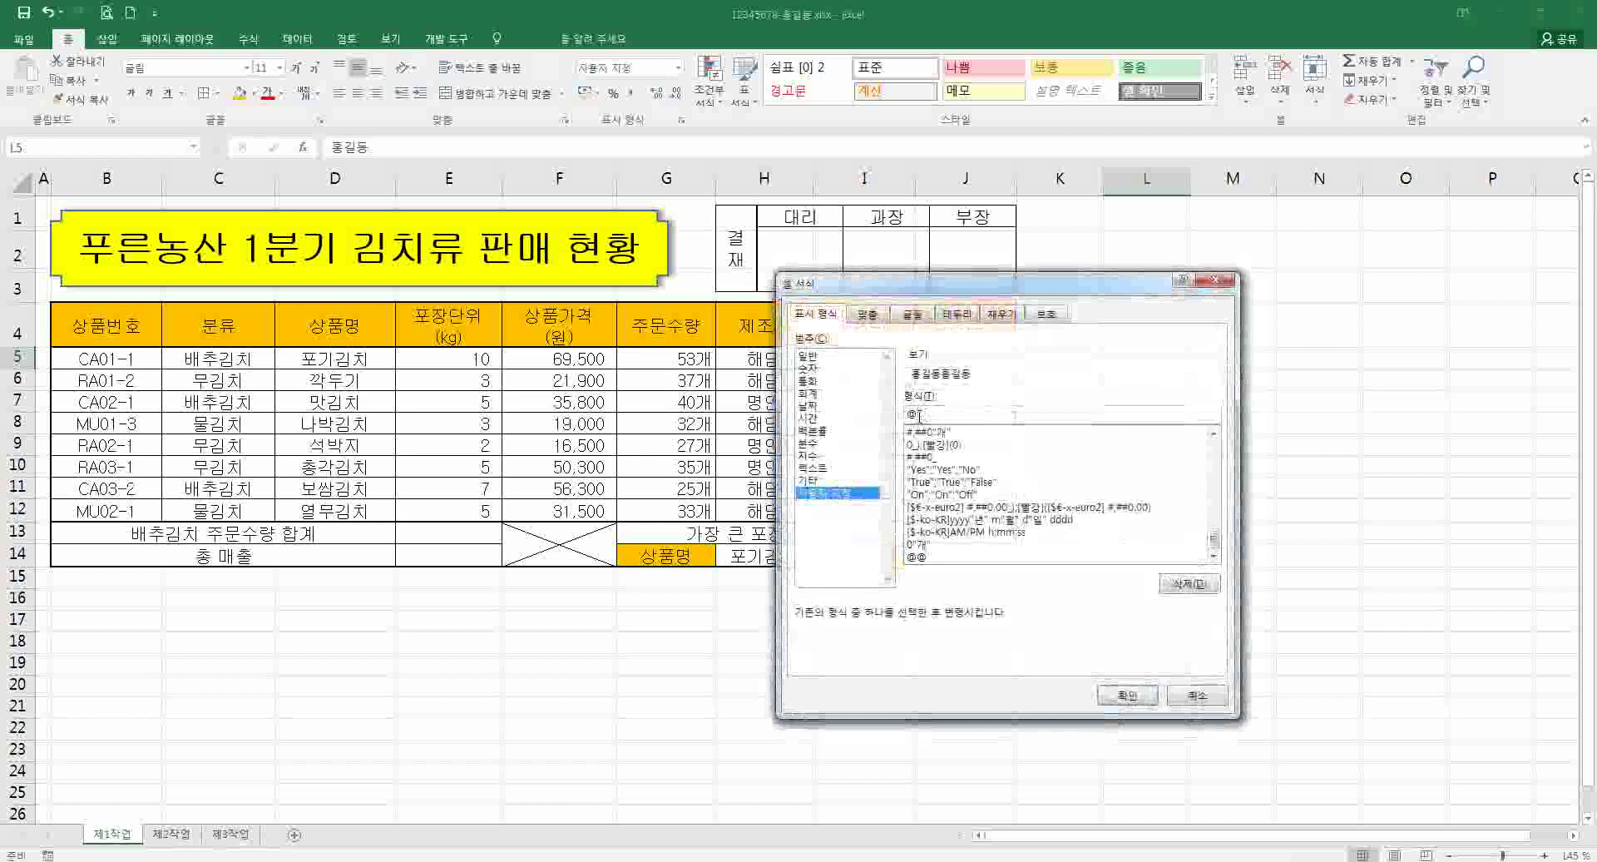
type("귀하")
left_click(1127, 694)
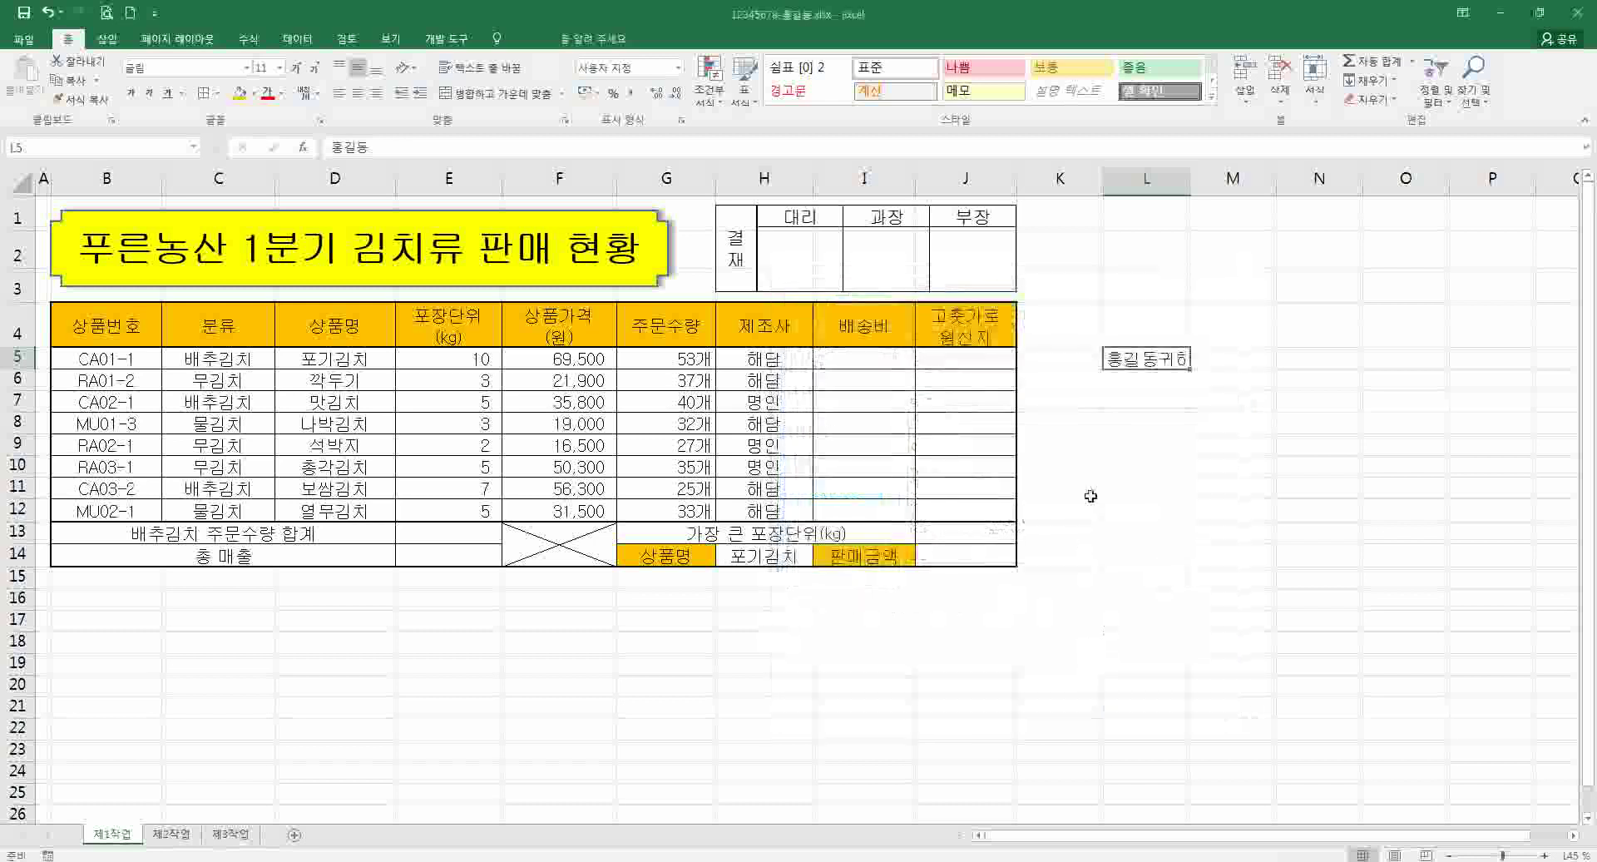
- Clear L5, and undo the clearing, the text format changes and the sample name entry
key("Delete")
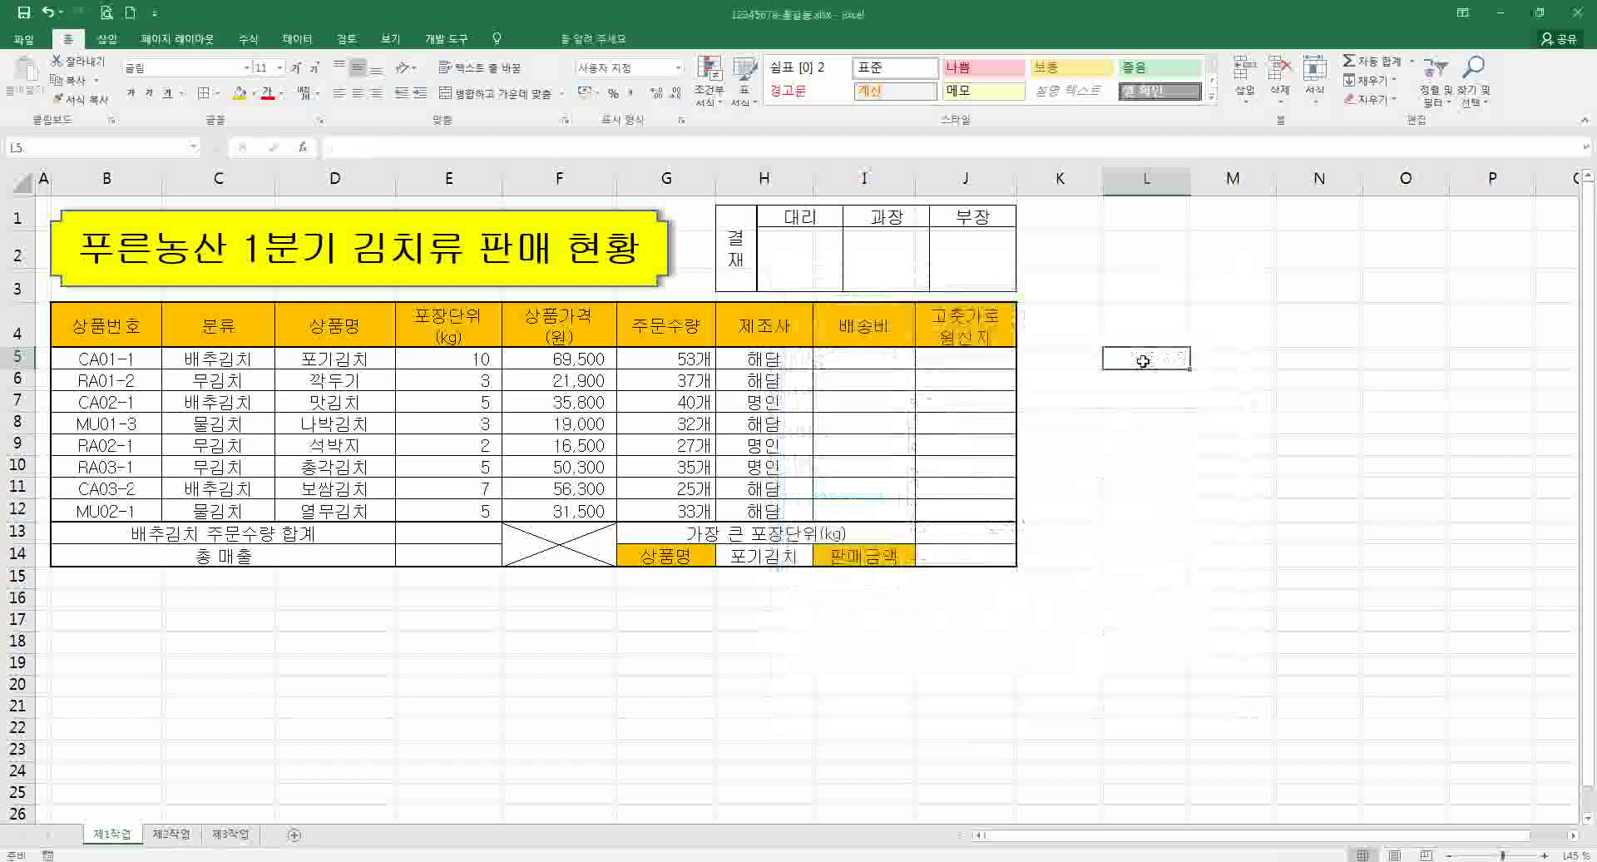
key("ctrl+z")
key("ctrl+z")
key("ctrl+z")
key("ctrl+z")
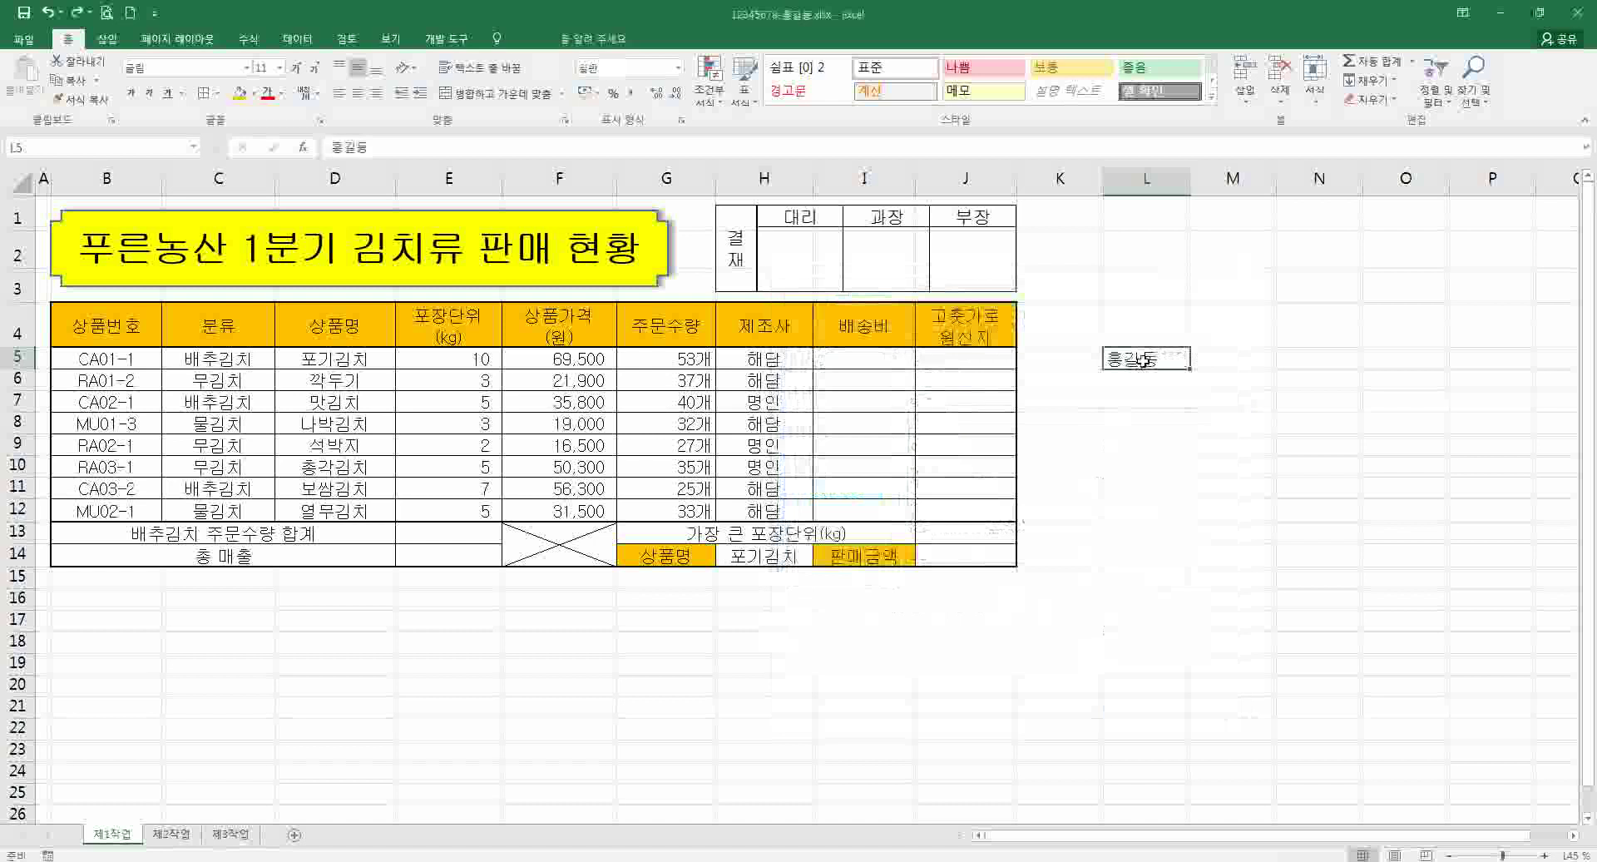
left_click(1138, 381)
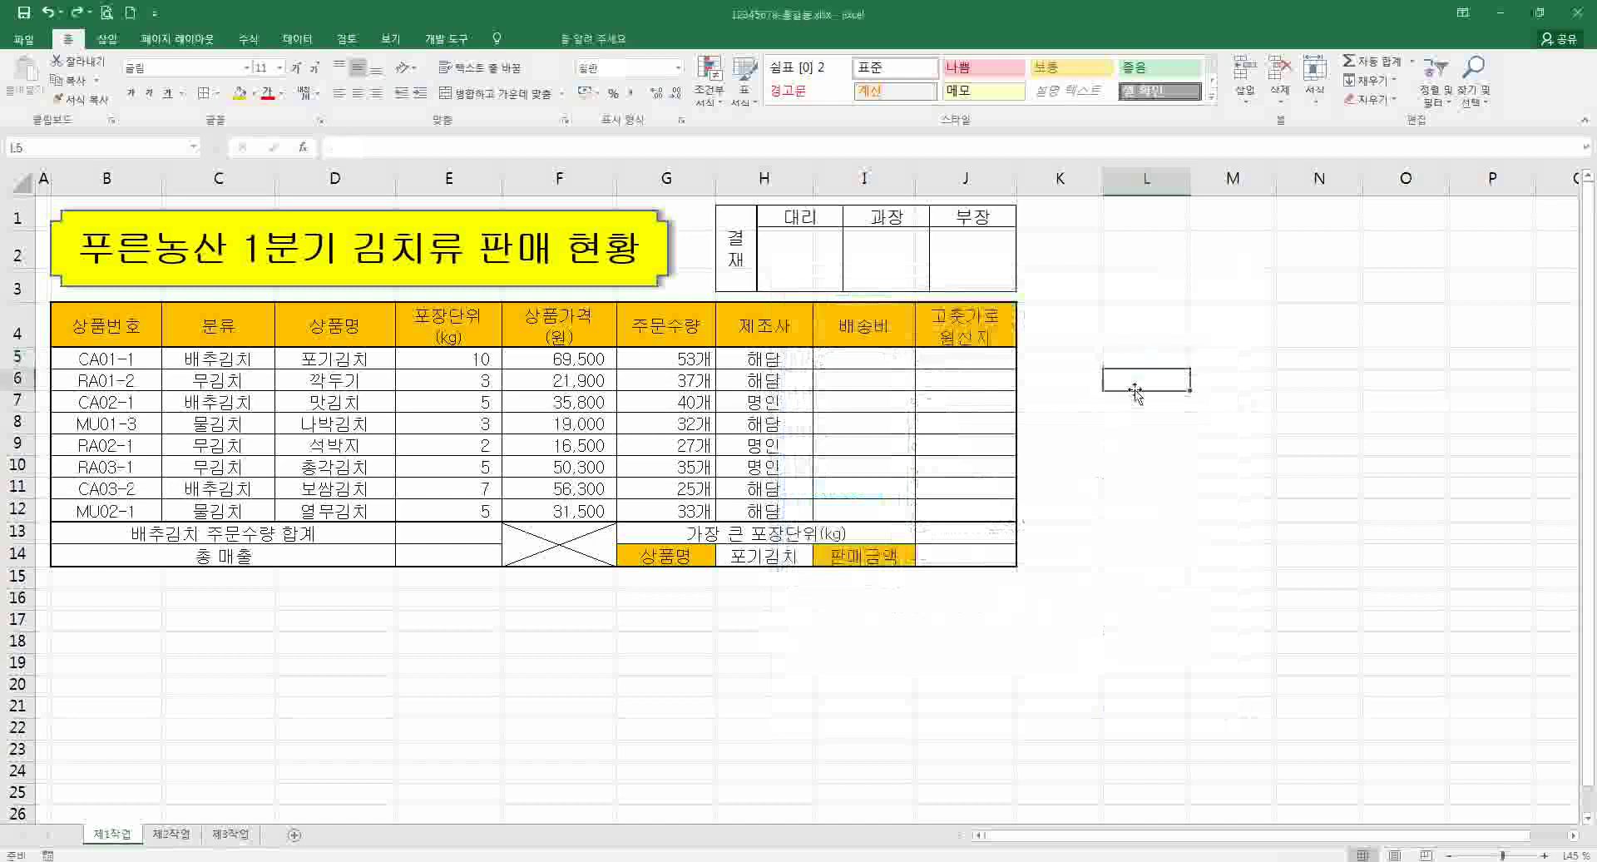
- Try to apply the custom number format 0kg to the package units in E5:E12
left_click_drag(453, 358, 448, 514)
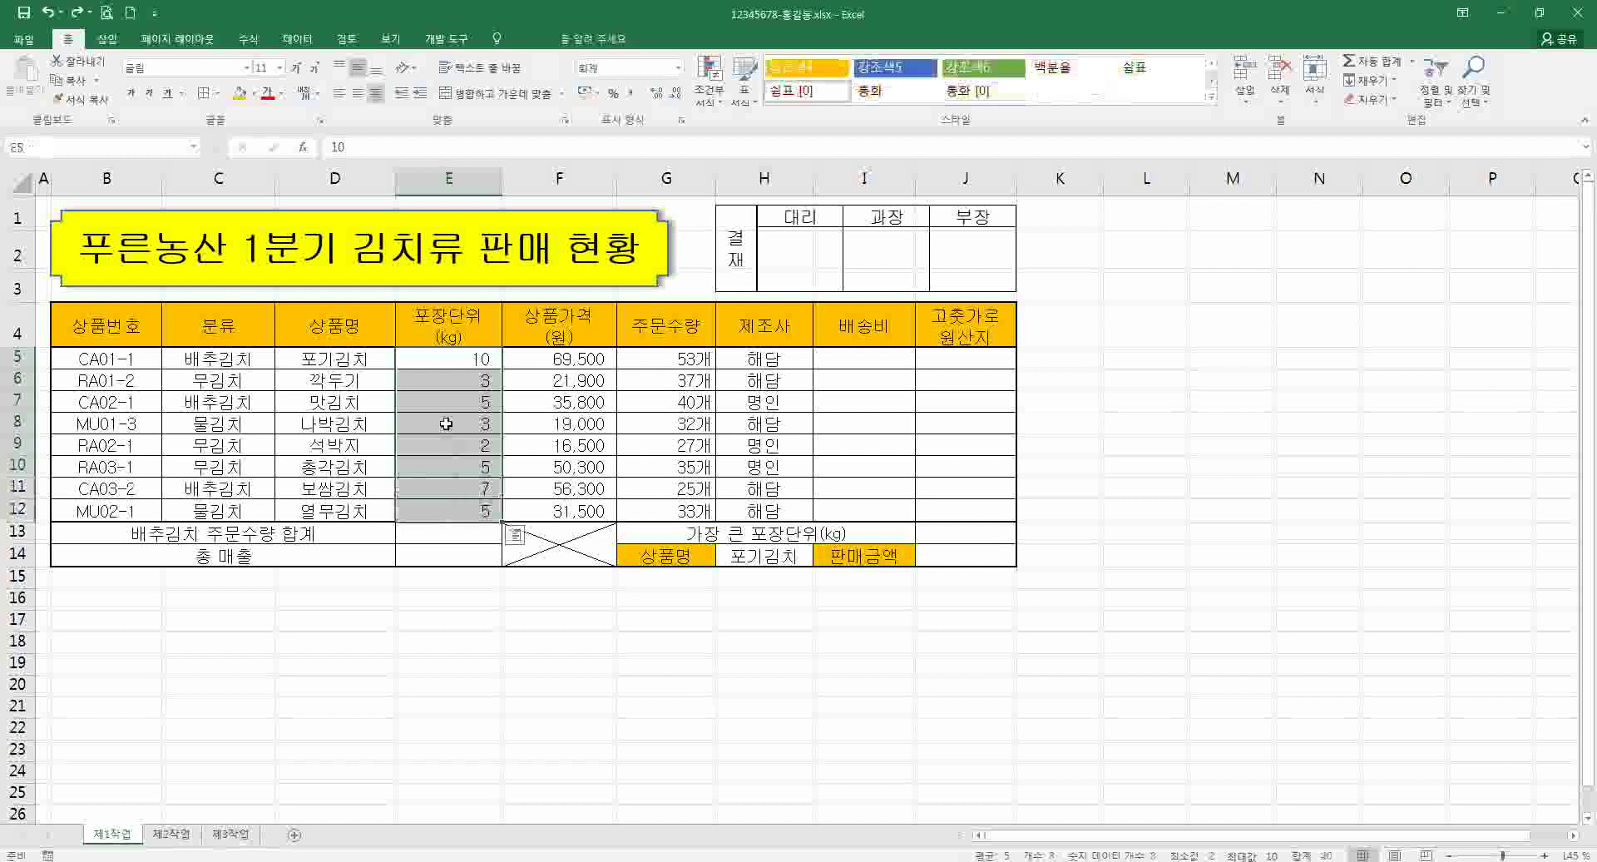
key("ctrl+1")
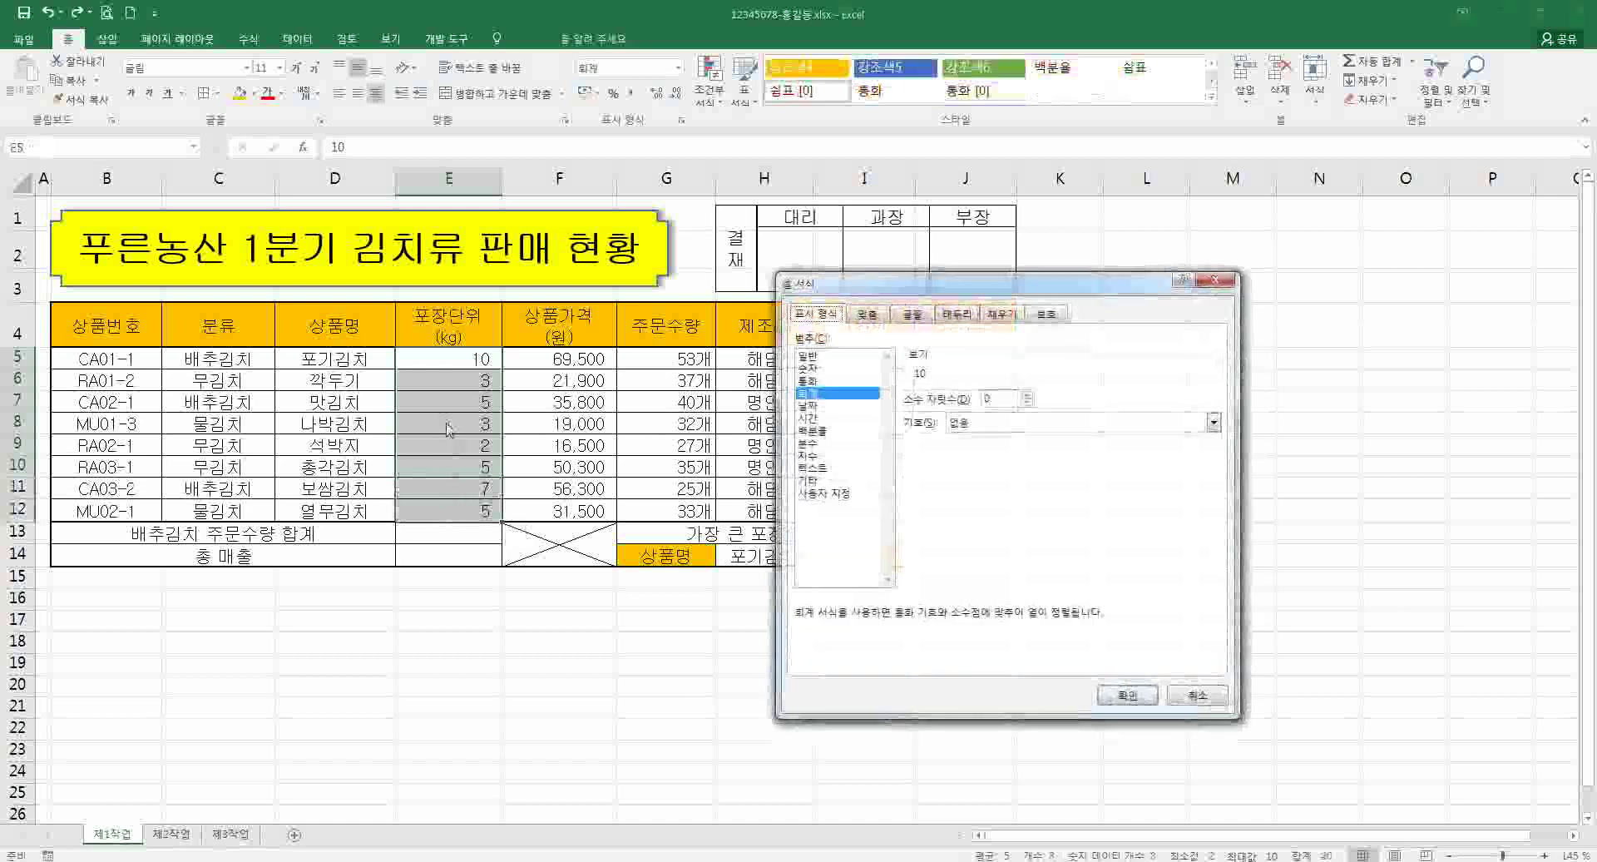
left_click(825, 495)
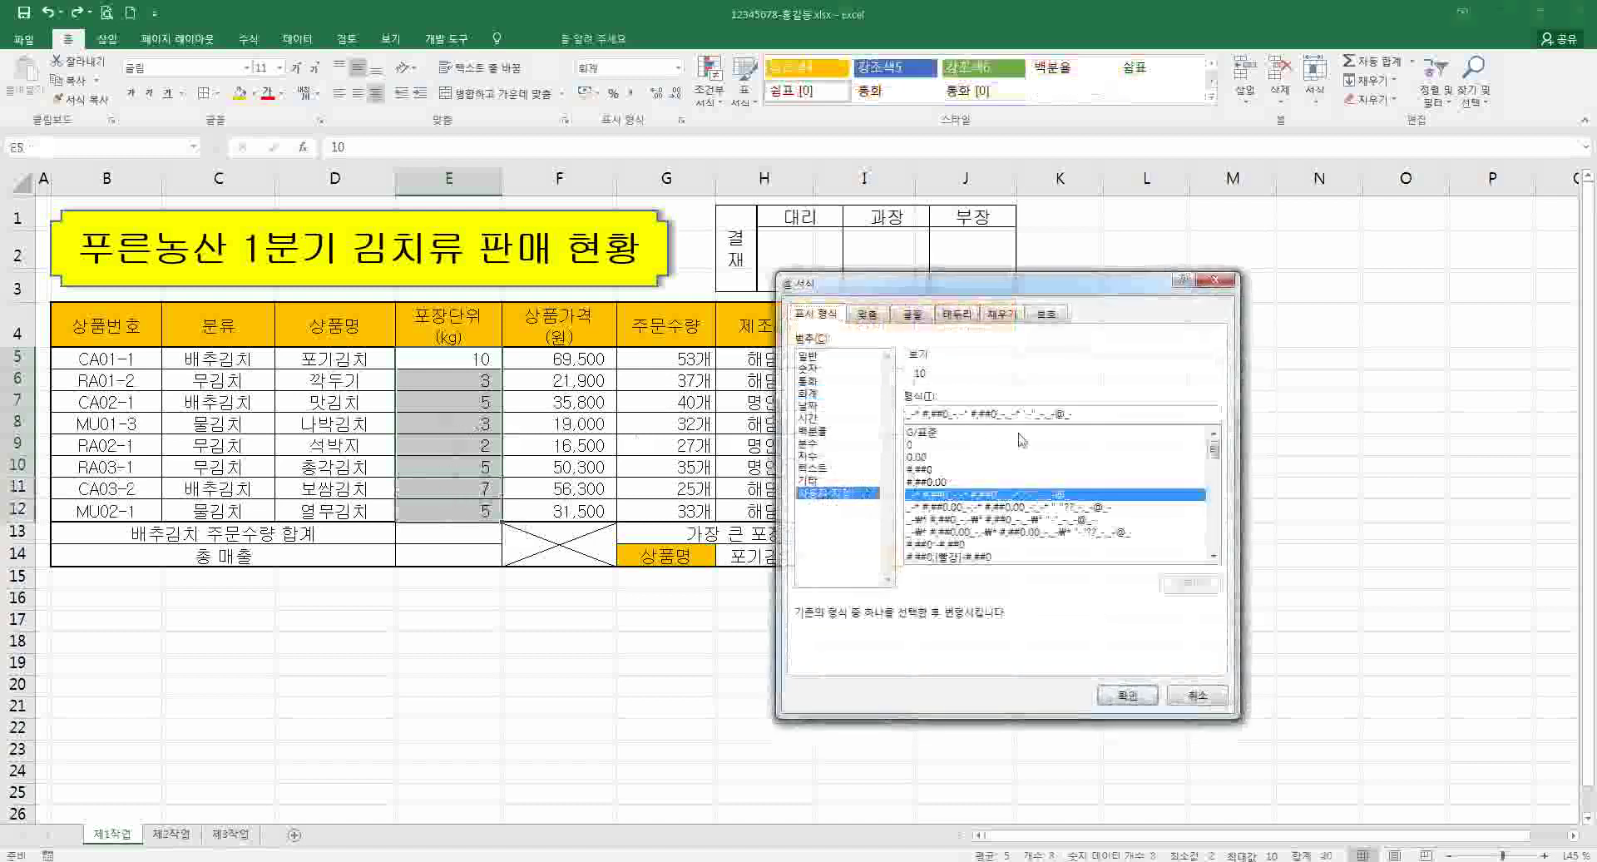
left_click(928, 445)
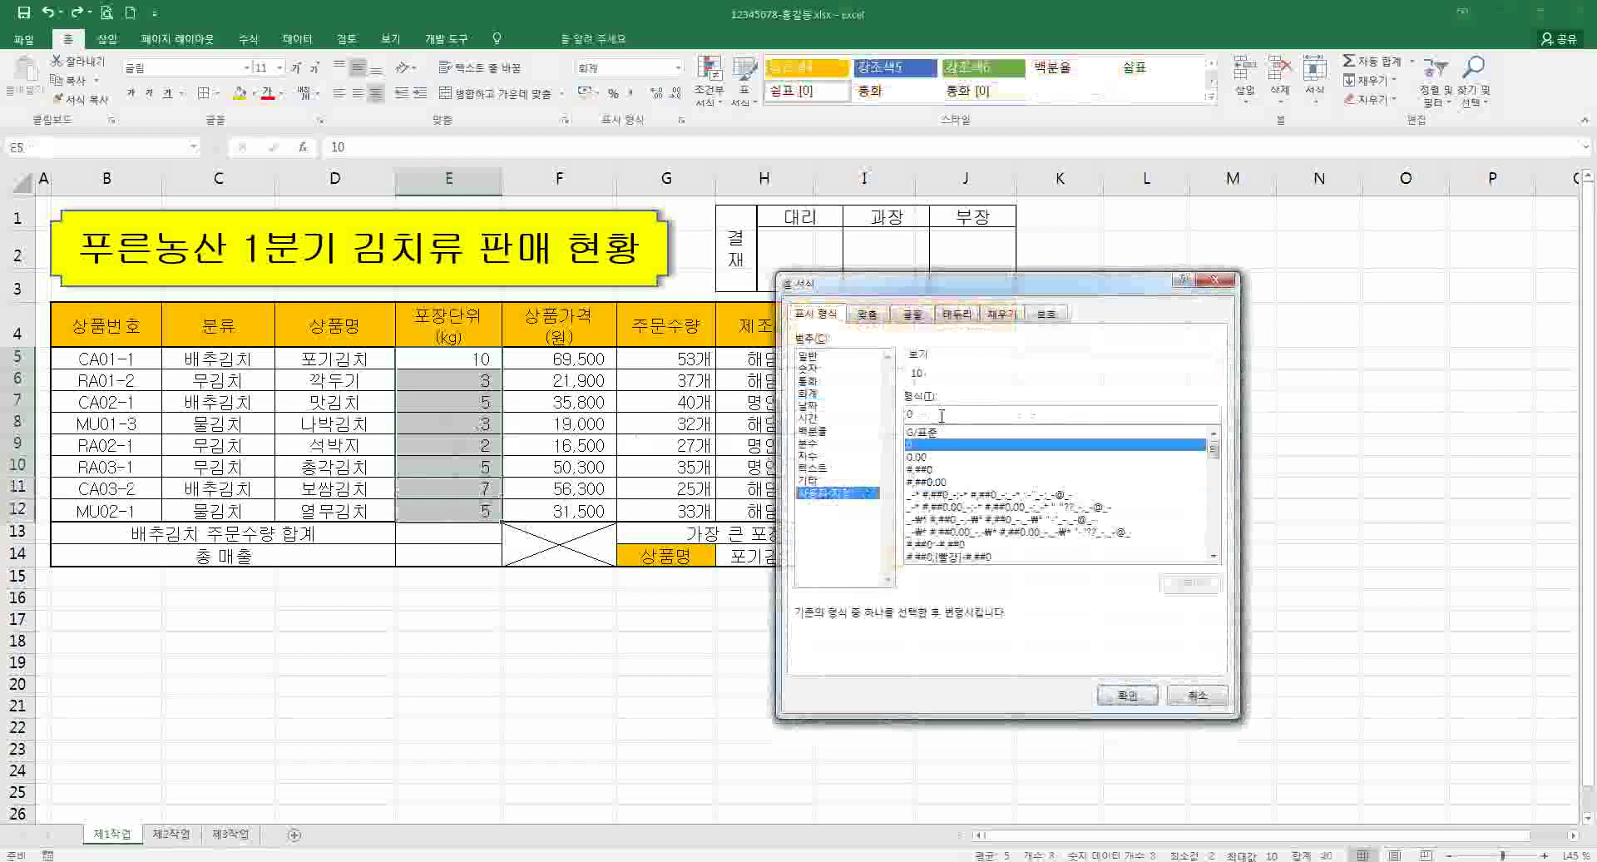
left_click(941, 416)
type("ㅏㅎ")
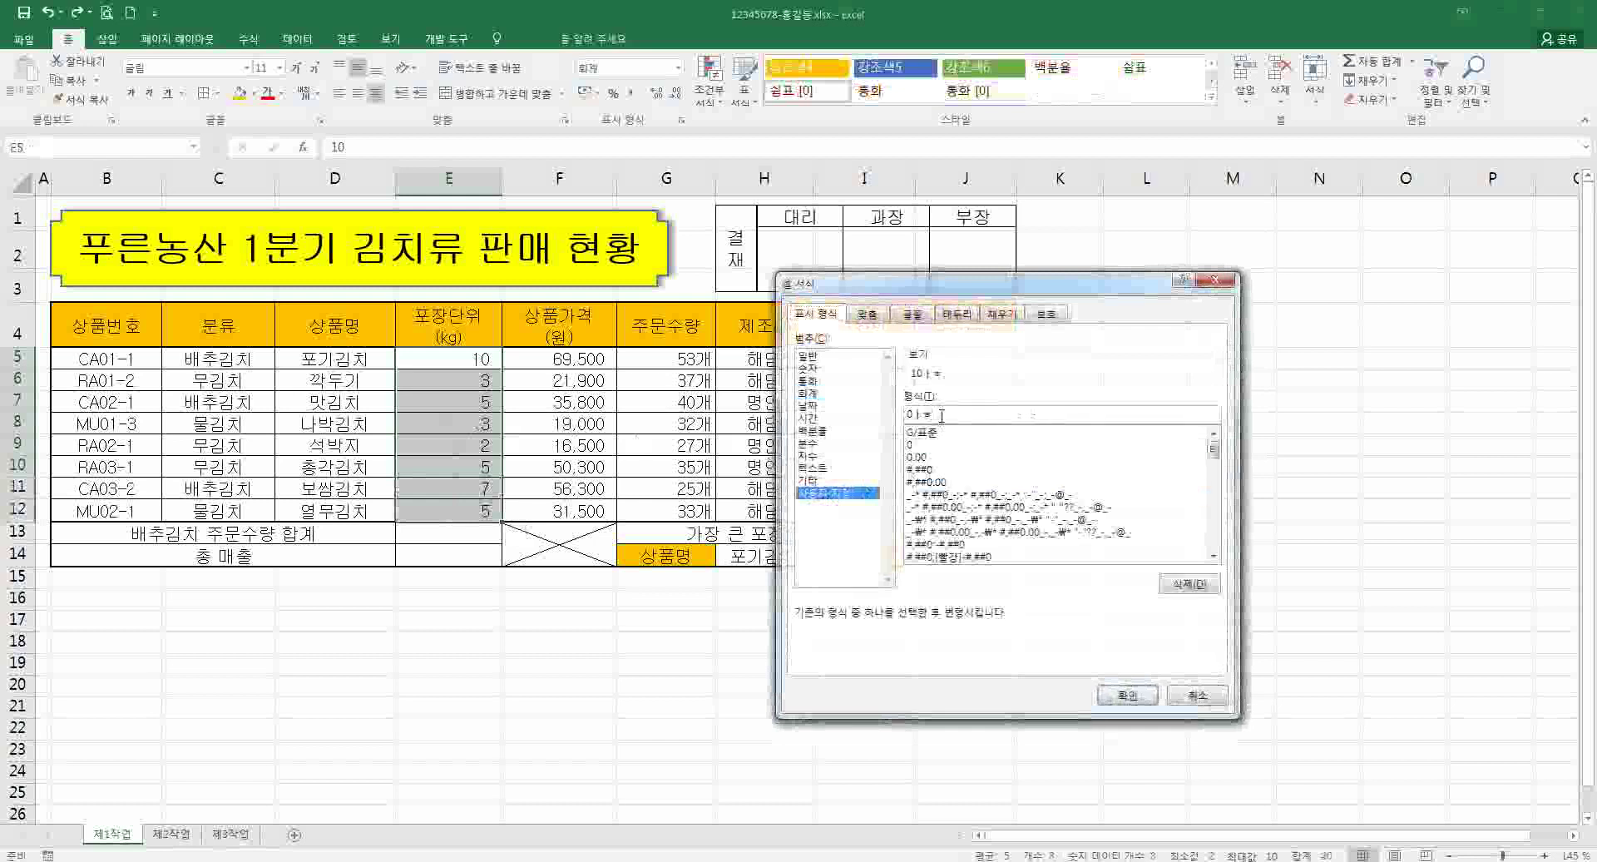
key("BackSpace")
key("BackSpace")
type("ㅏ")
key("BackSpace")
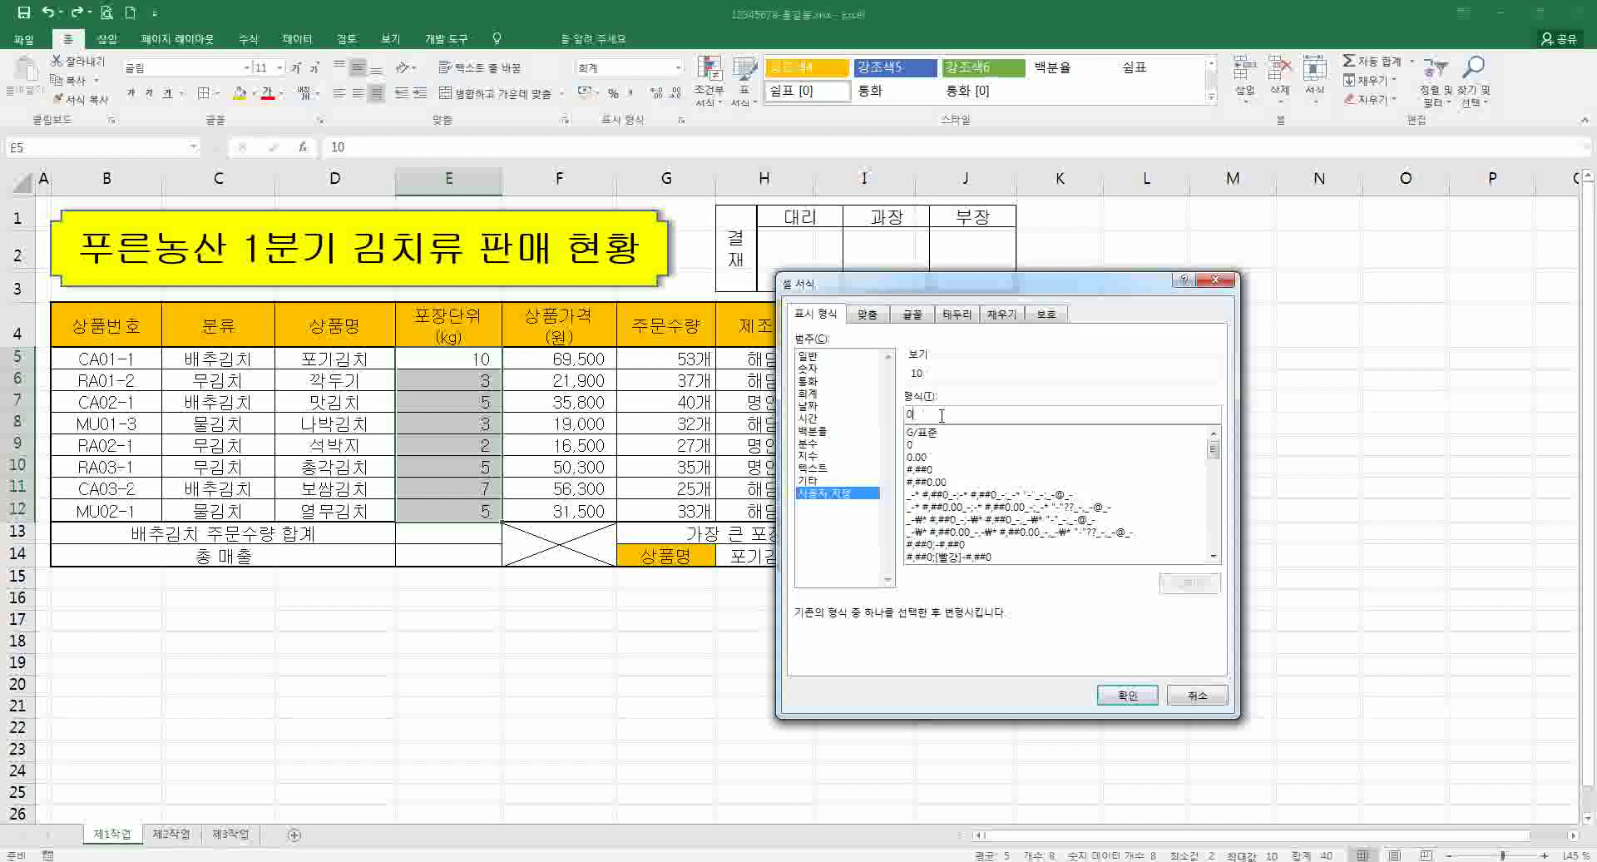
type("kg")
key("Return")
left_click(770, 507)
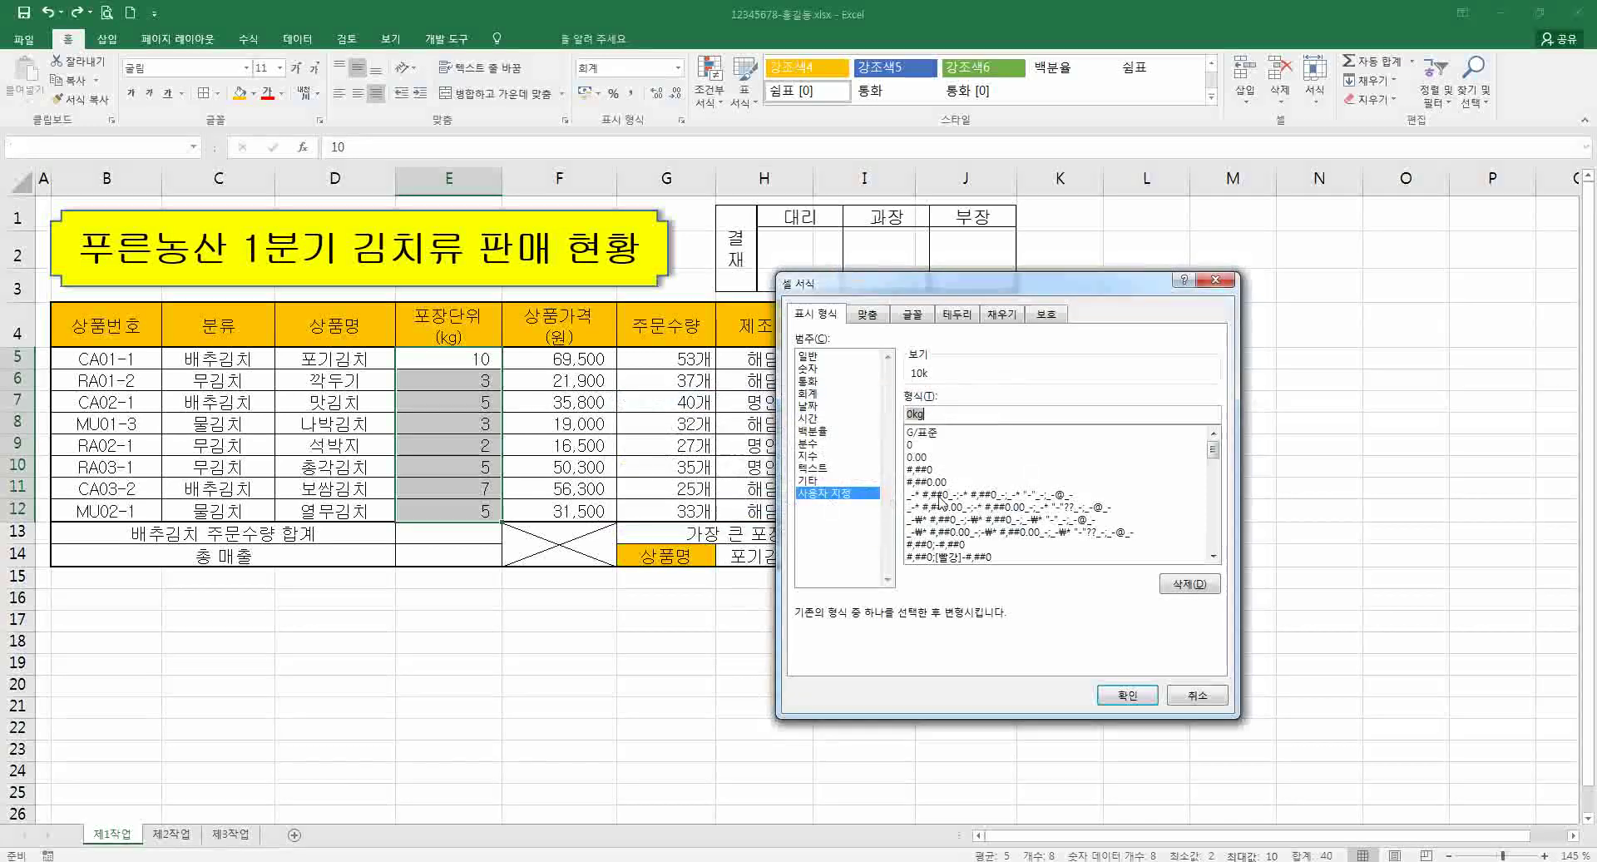
- Enclose the unit in quotation marks and apply the custom format 0"kg" to E5:E12
left_click(943, 415)
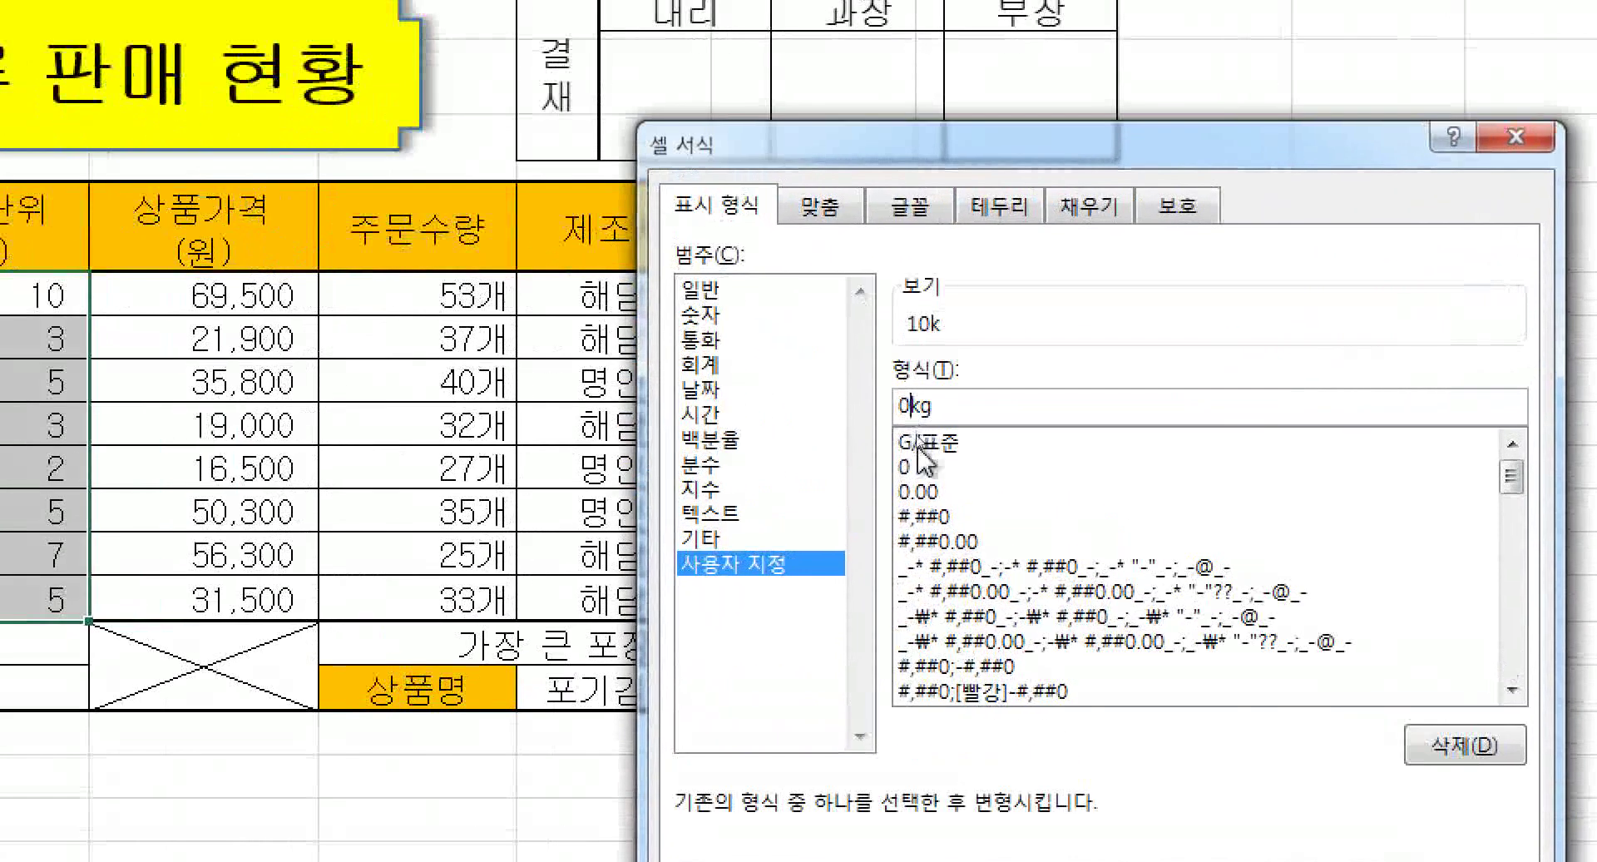
type("\"")
key("Return")
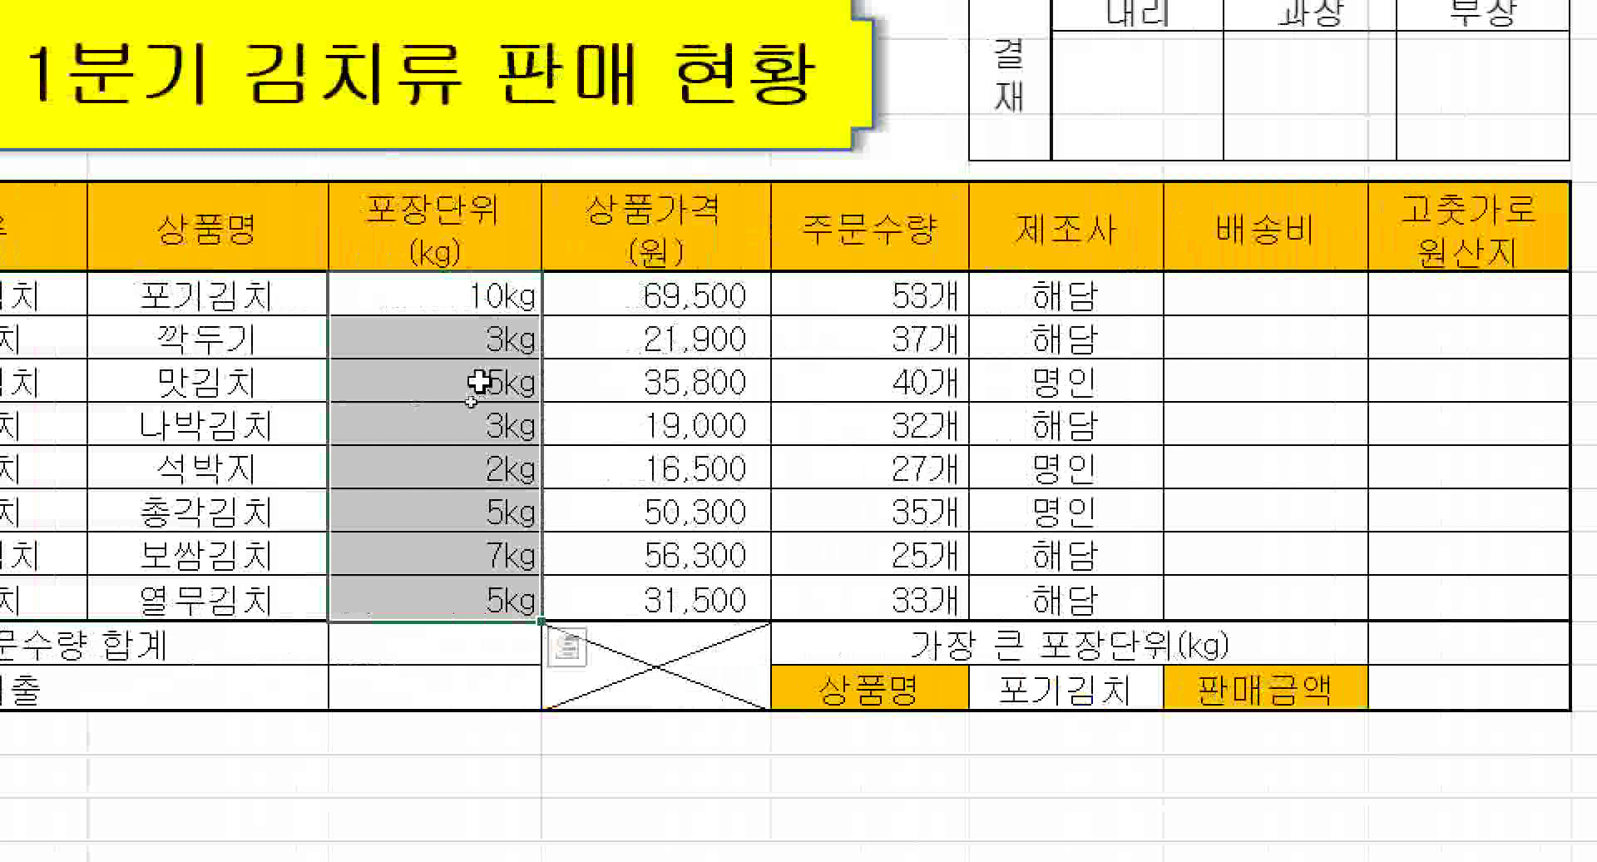
- Look through the custom formats for E5:E12 and reset the range to the general format G/표준
key("ctrl+1")
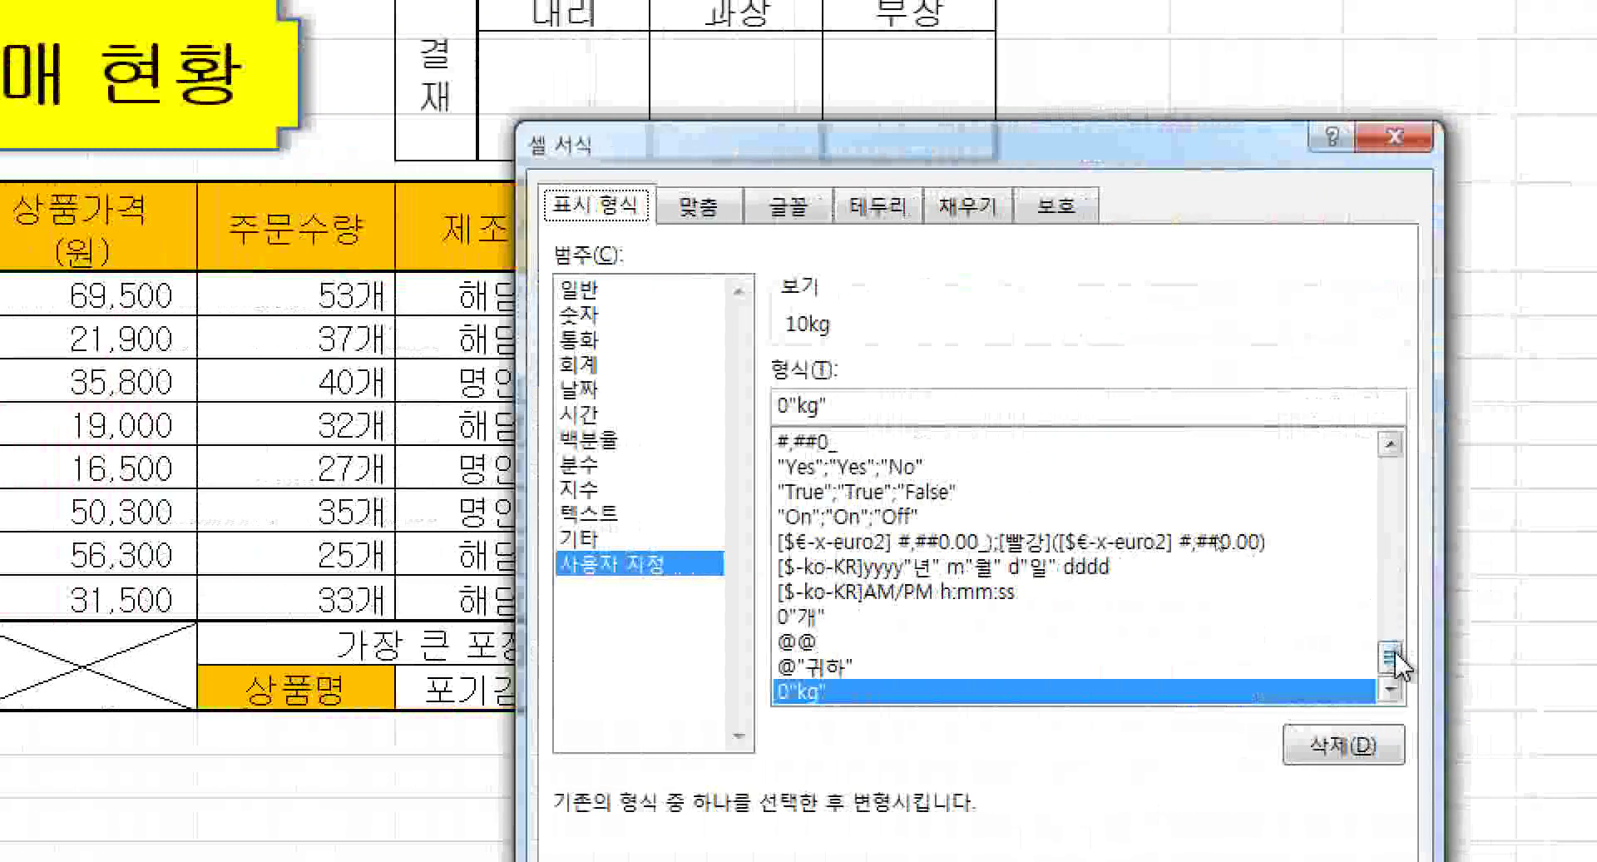
left_click_drag(1522, 657, 1531, 481)
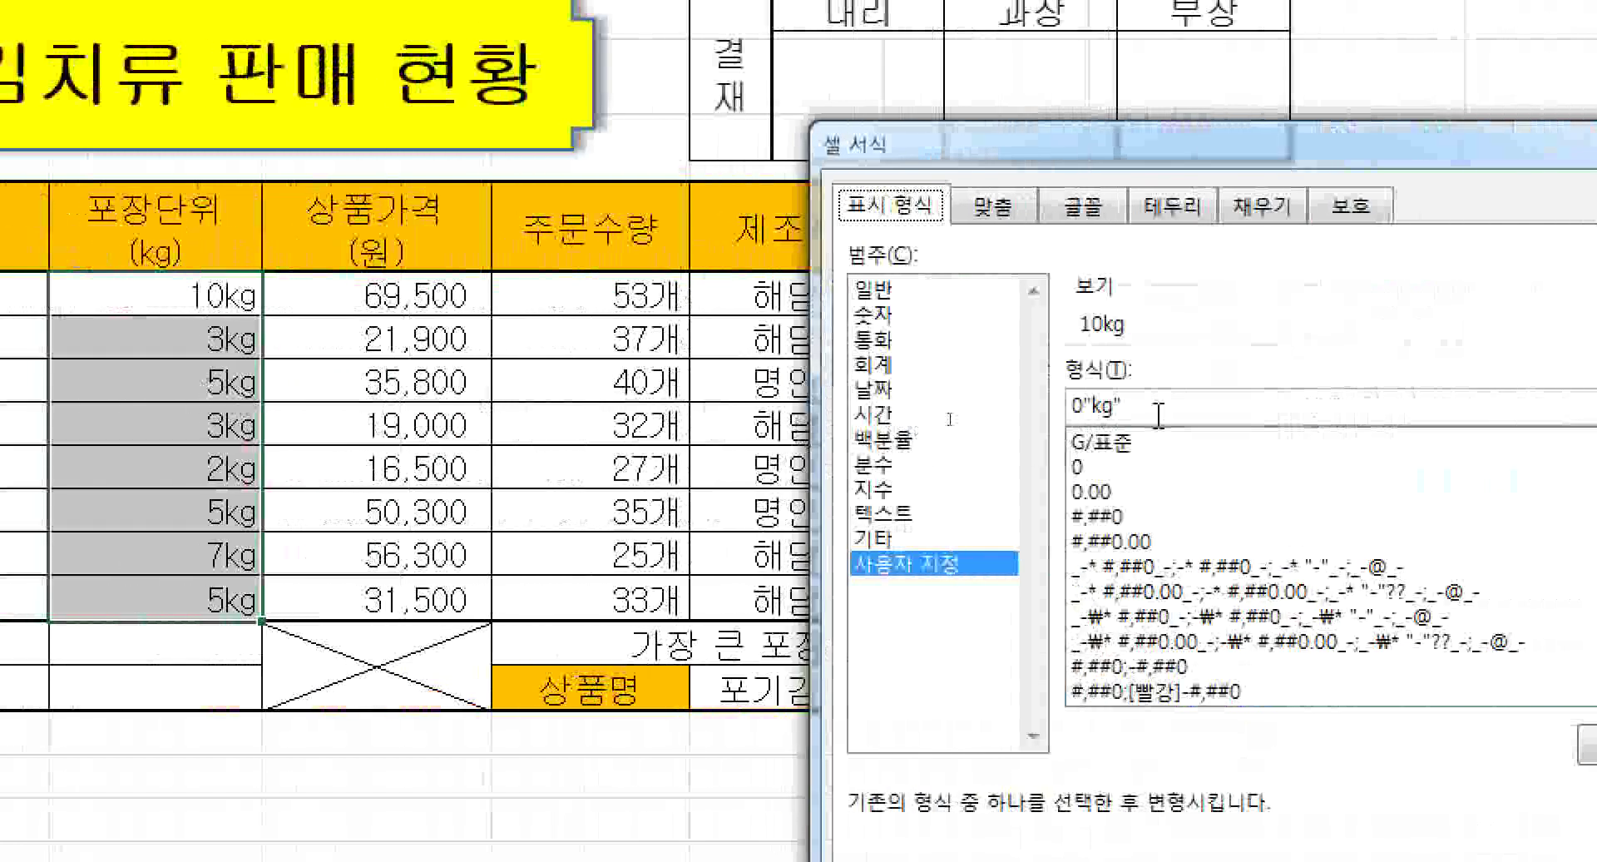
left_click_drag(1156, 410, 1060, 426)
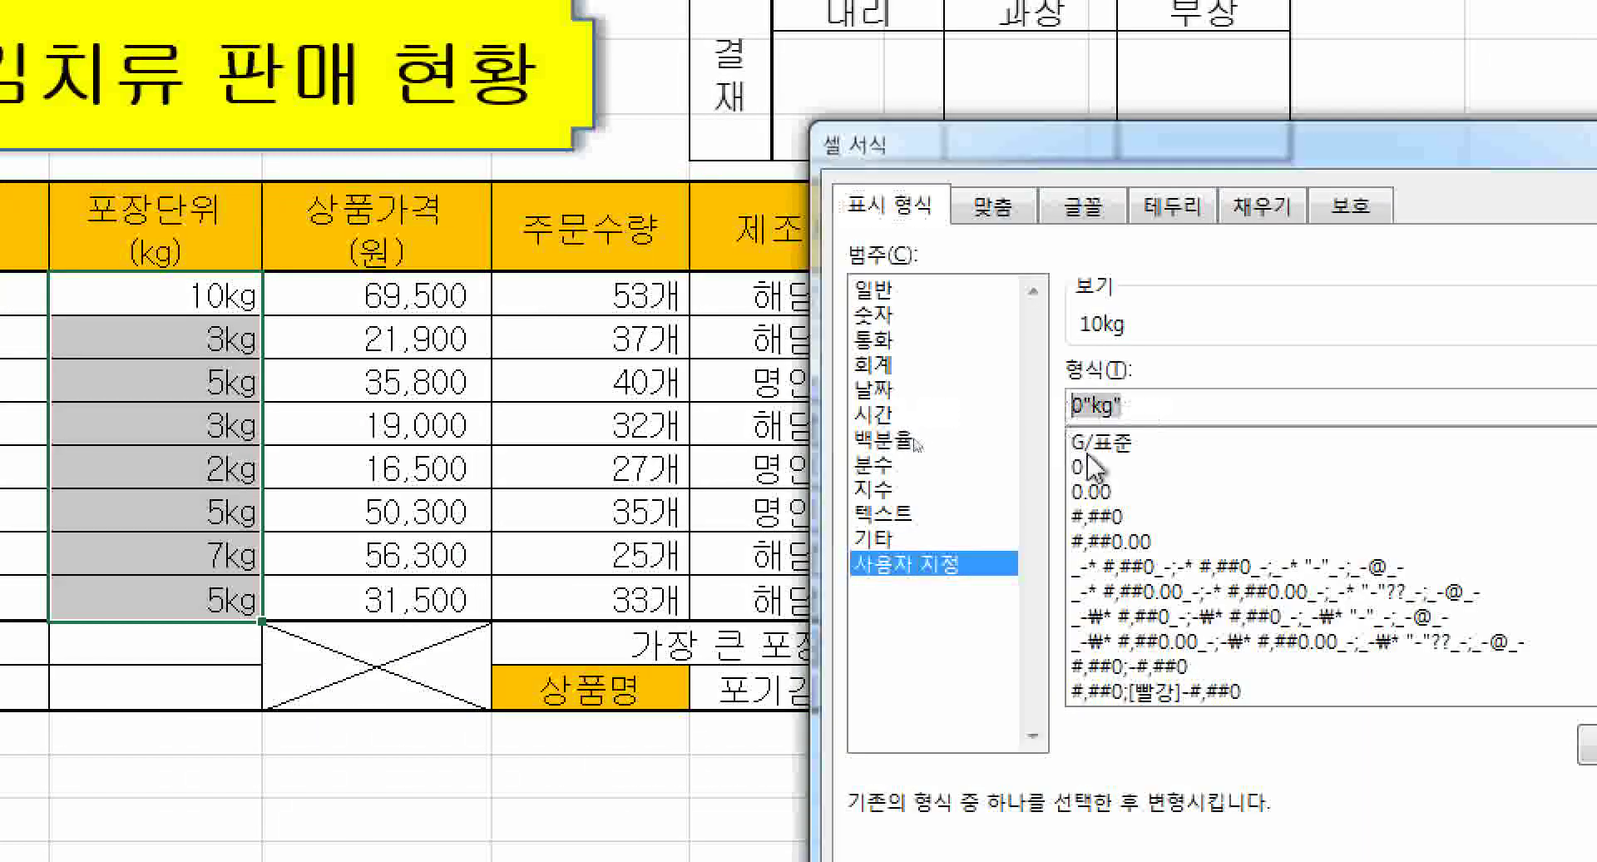
left_click(1095, 451)
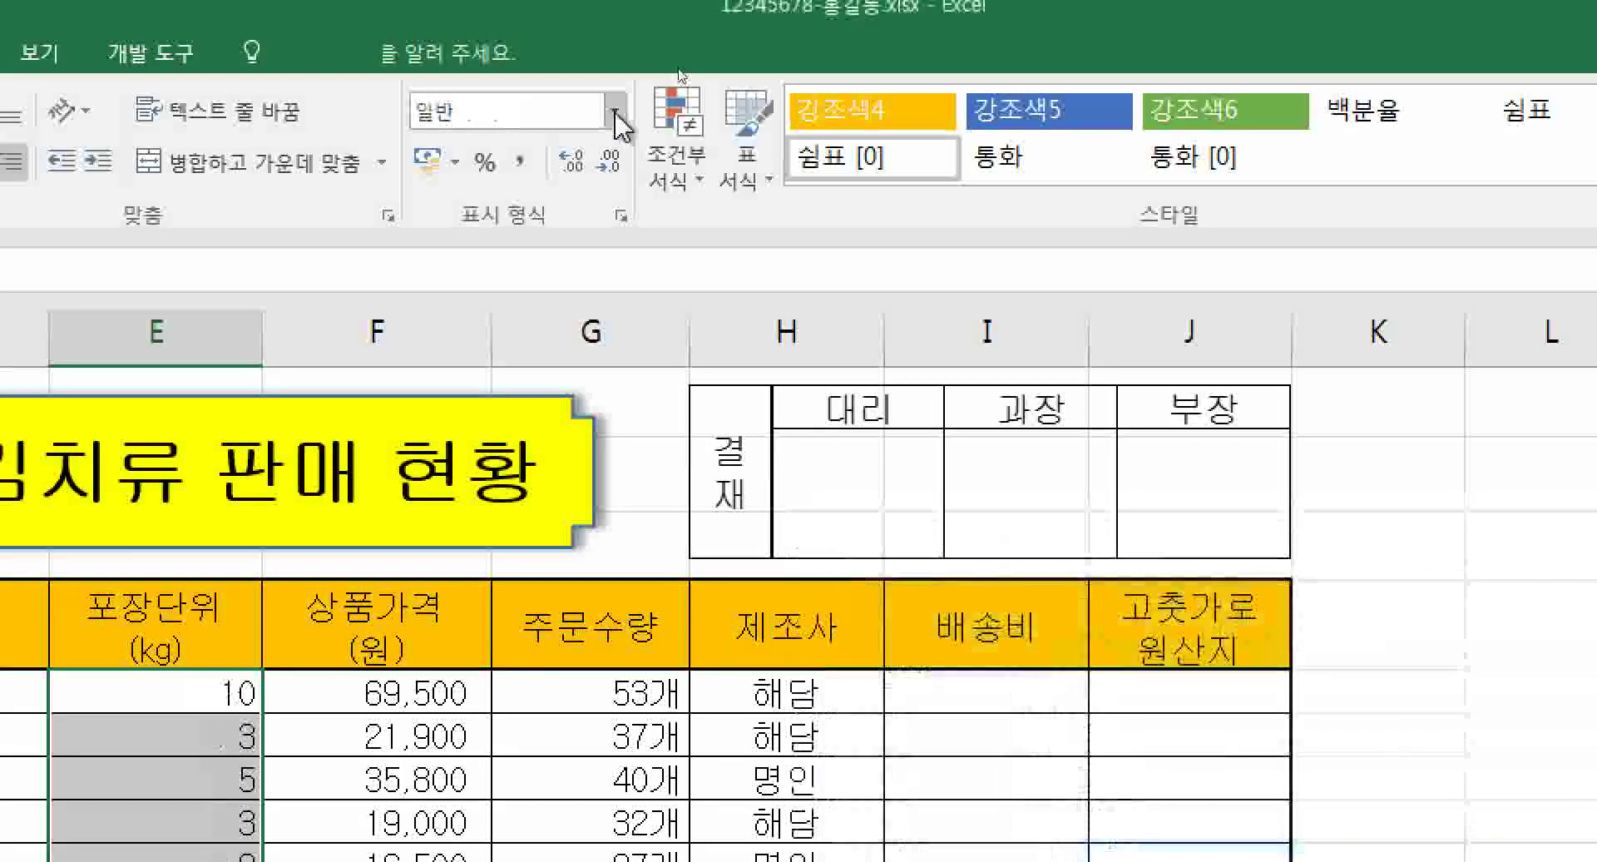
- Apply the accounting format (회계) to E5:E12, then switch it to comma style without a currency symbol
left_click(614, 111)
left_click(604, 178)
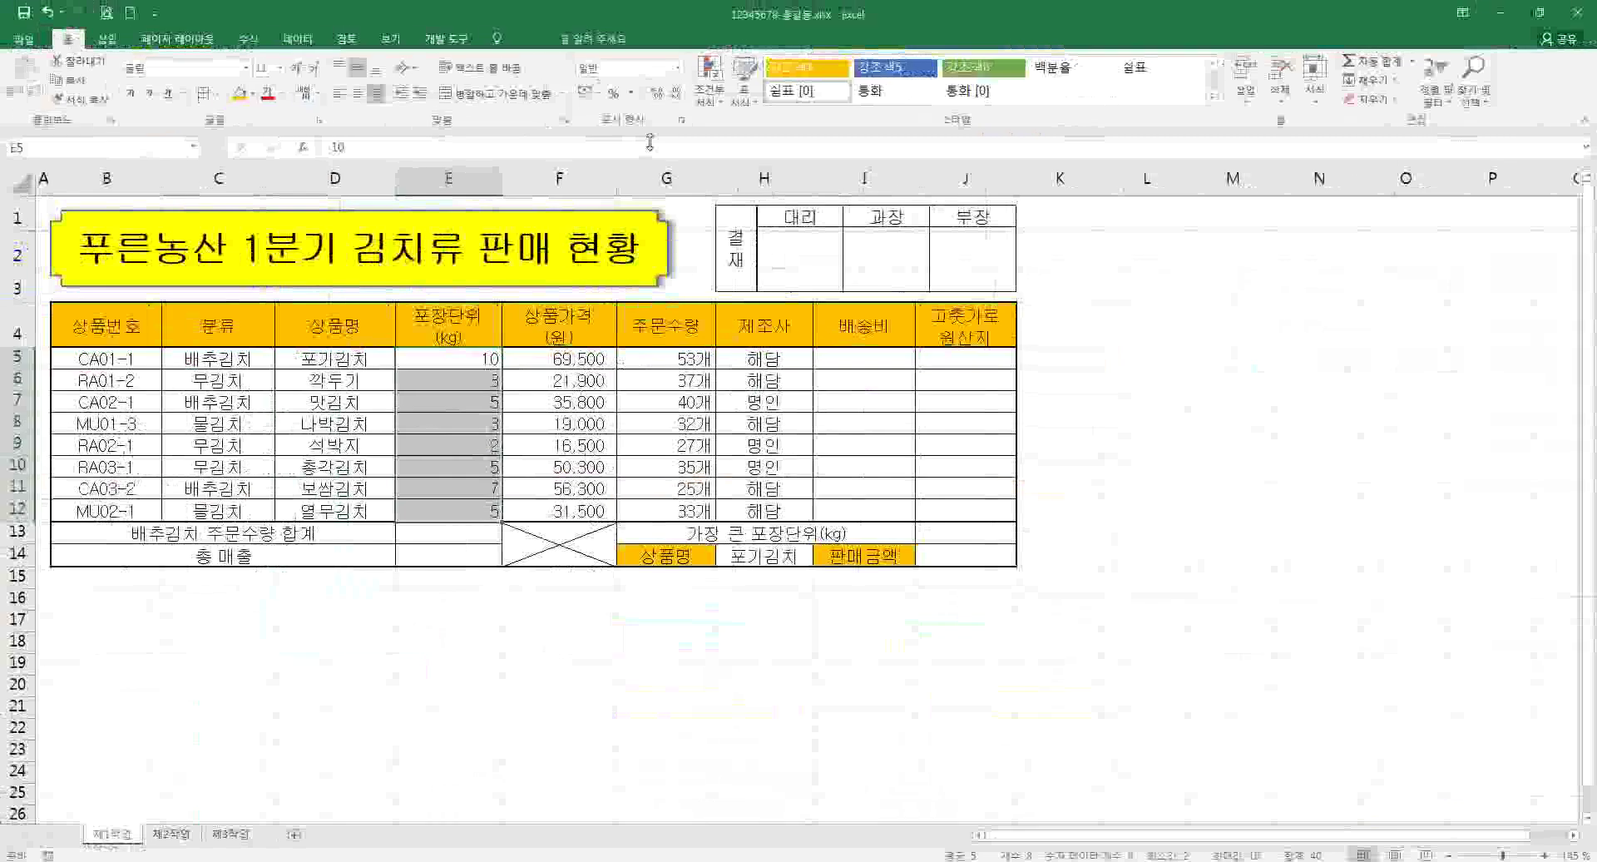
key("ctrl+q")
key("Escape")
left_click(678, 68)
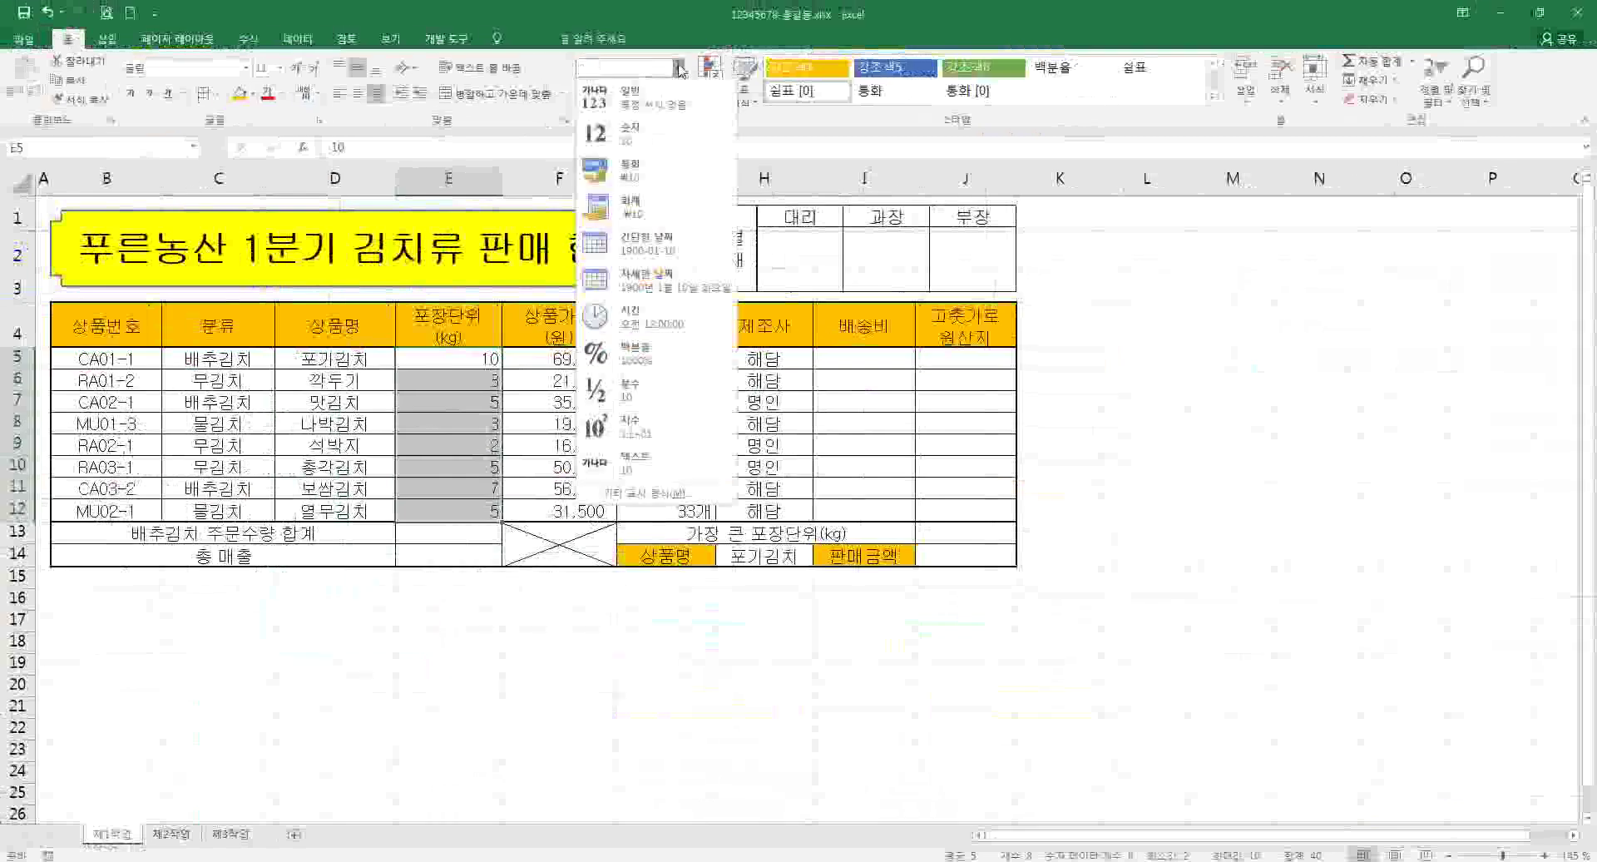
left_click(665, 207)
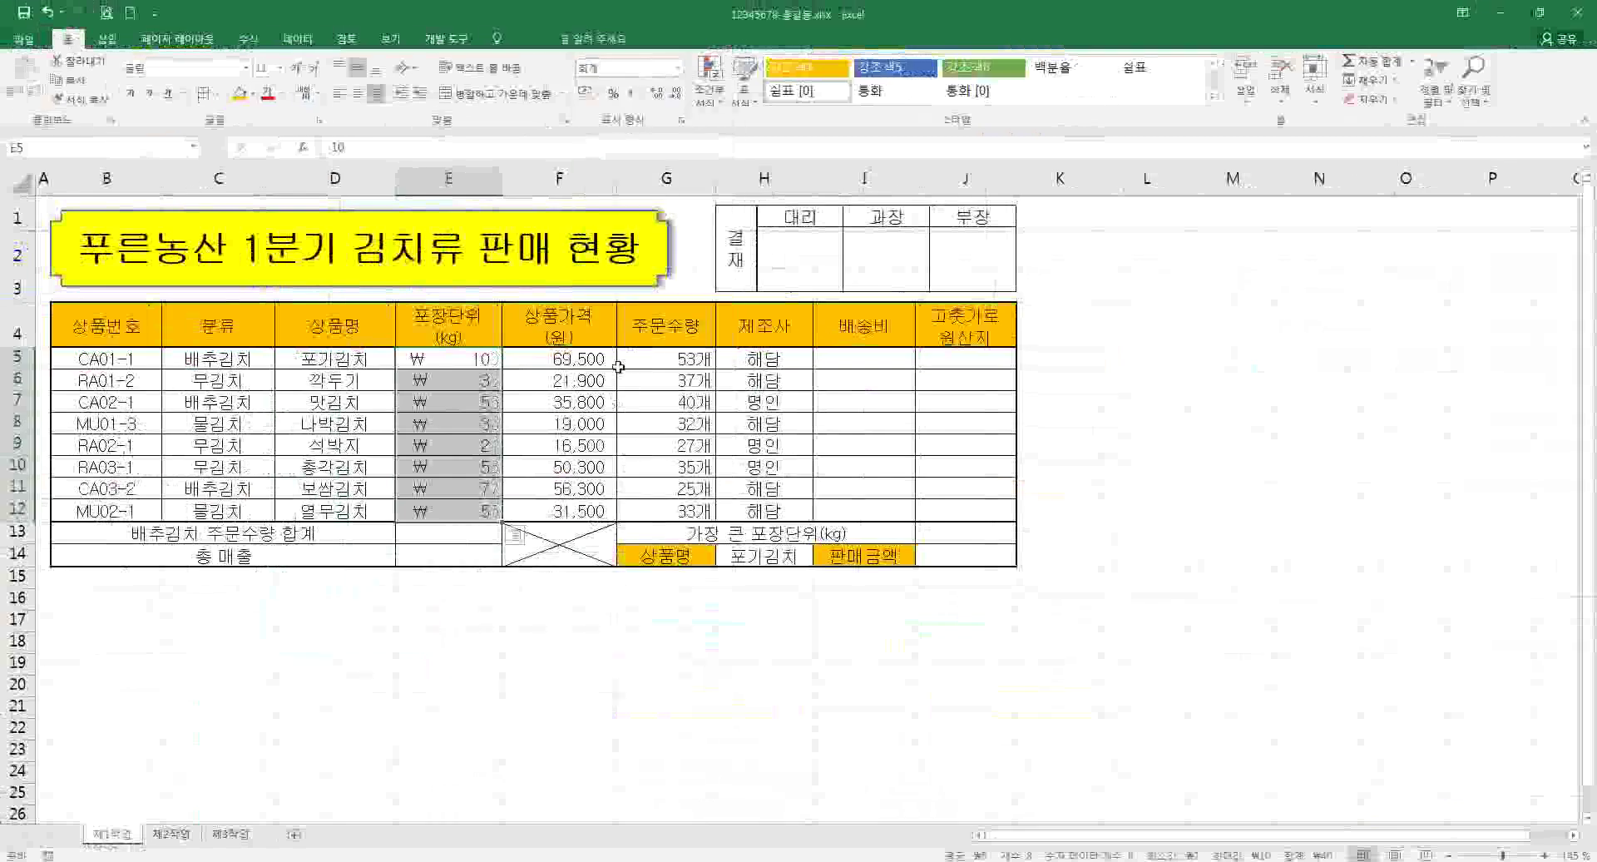
left_click(632, 92)
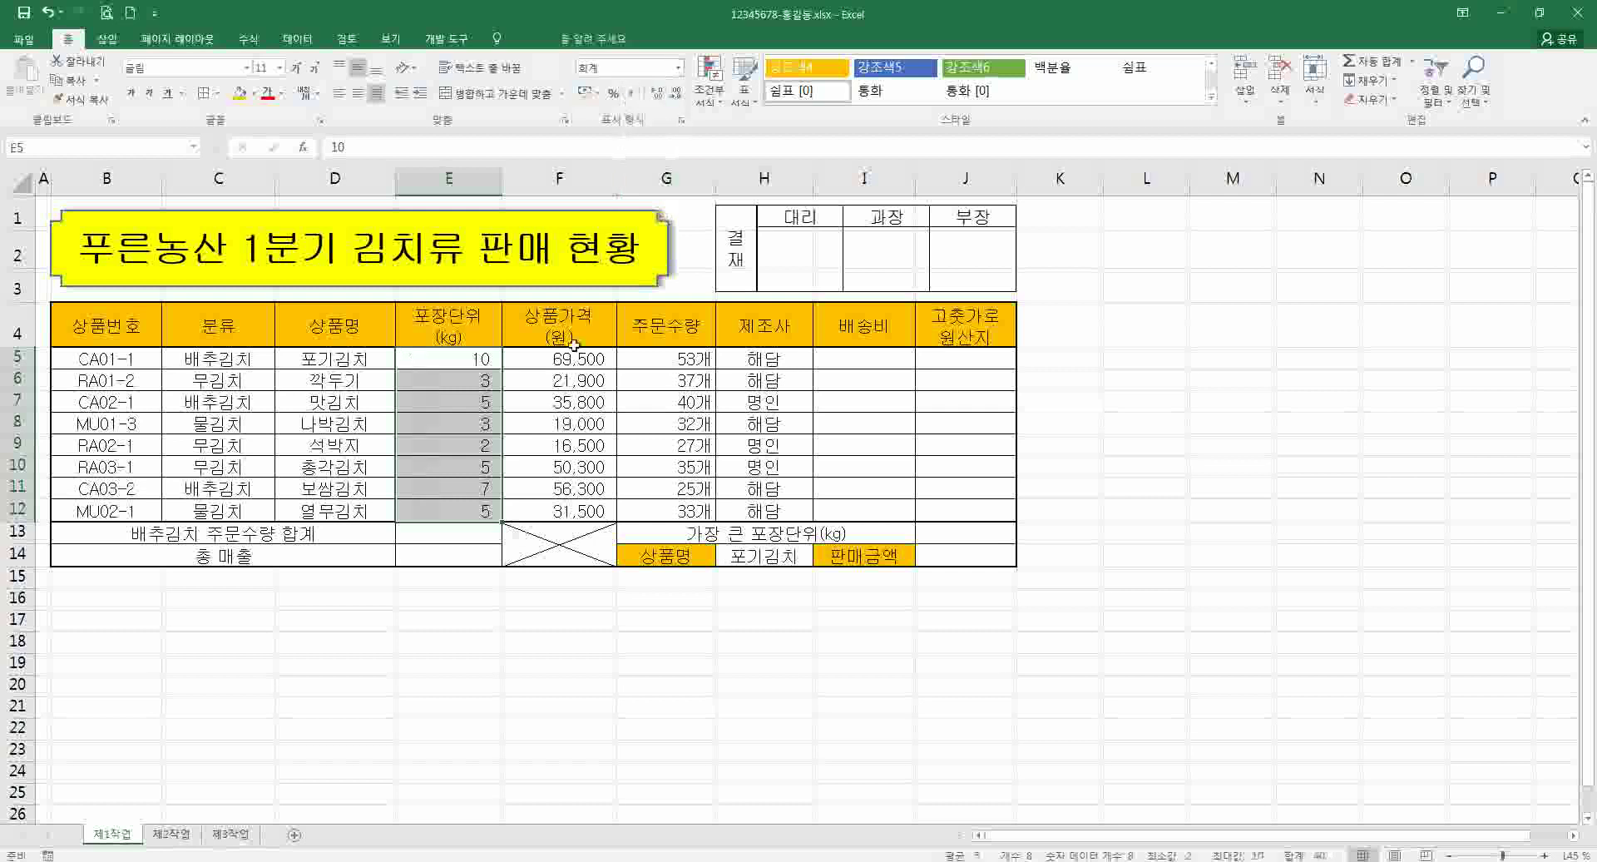
left_click(536, 646)
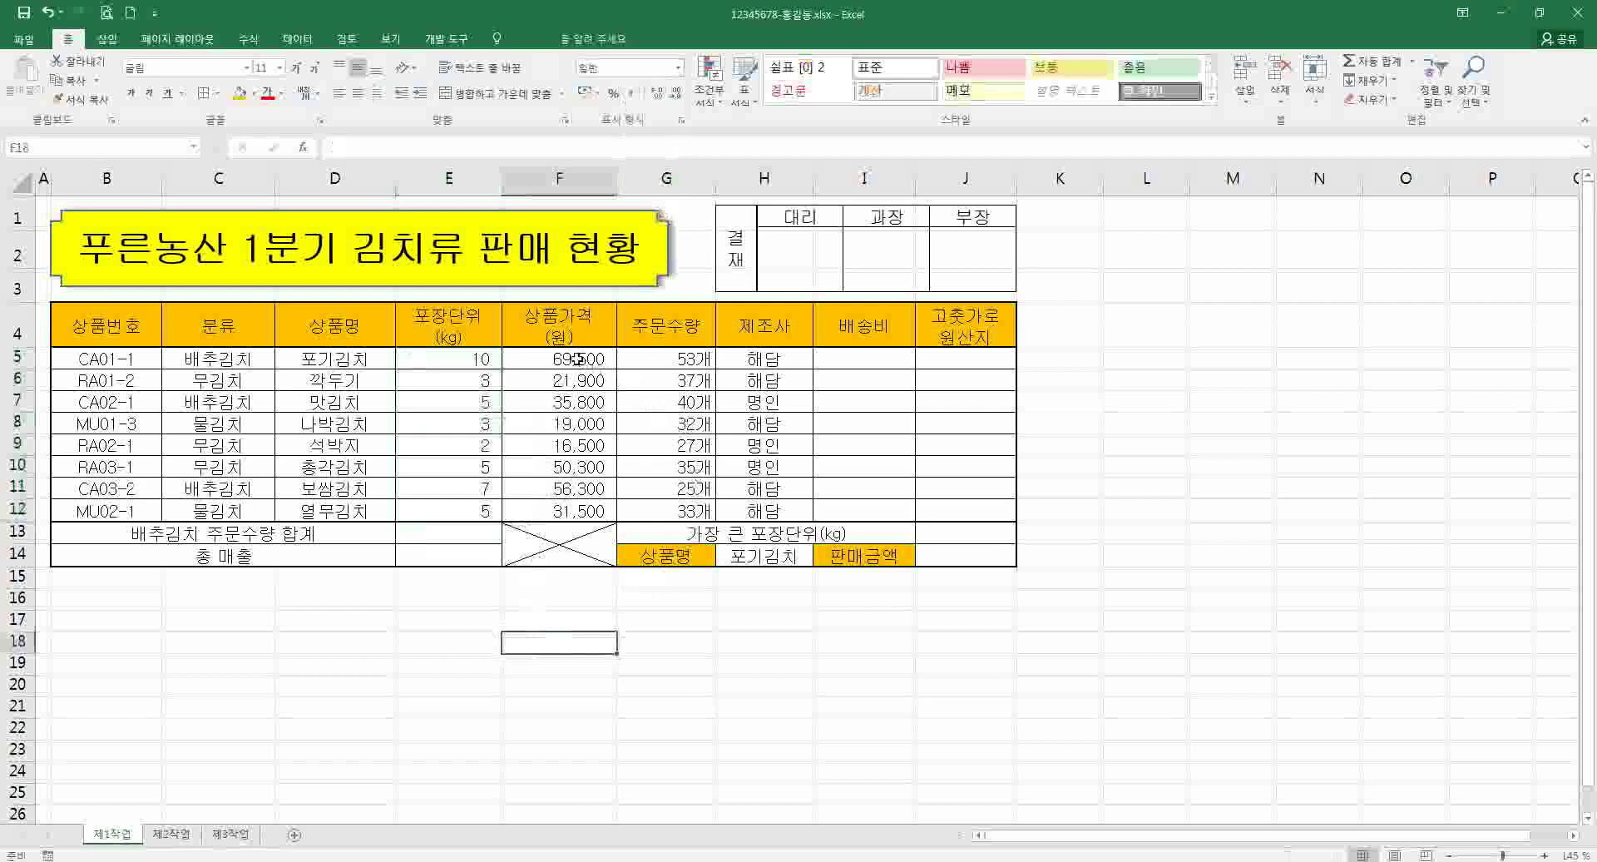
left_click_drag(489, 359, 551, 502)
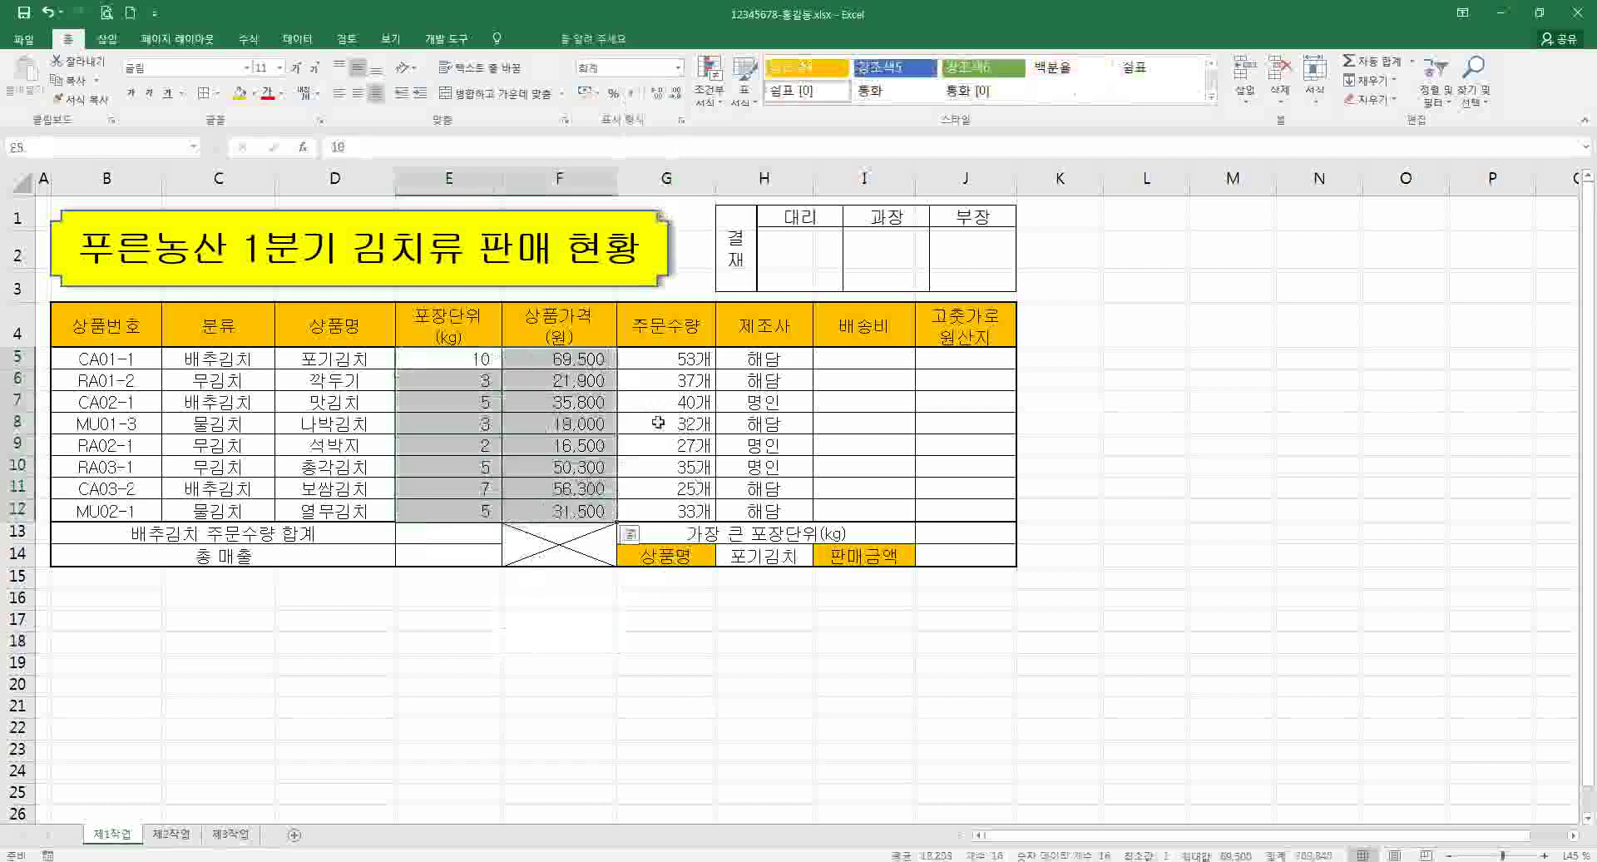
left_click_drag(665, 364, 676, 517)
left_click(636, 613)
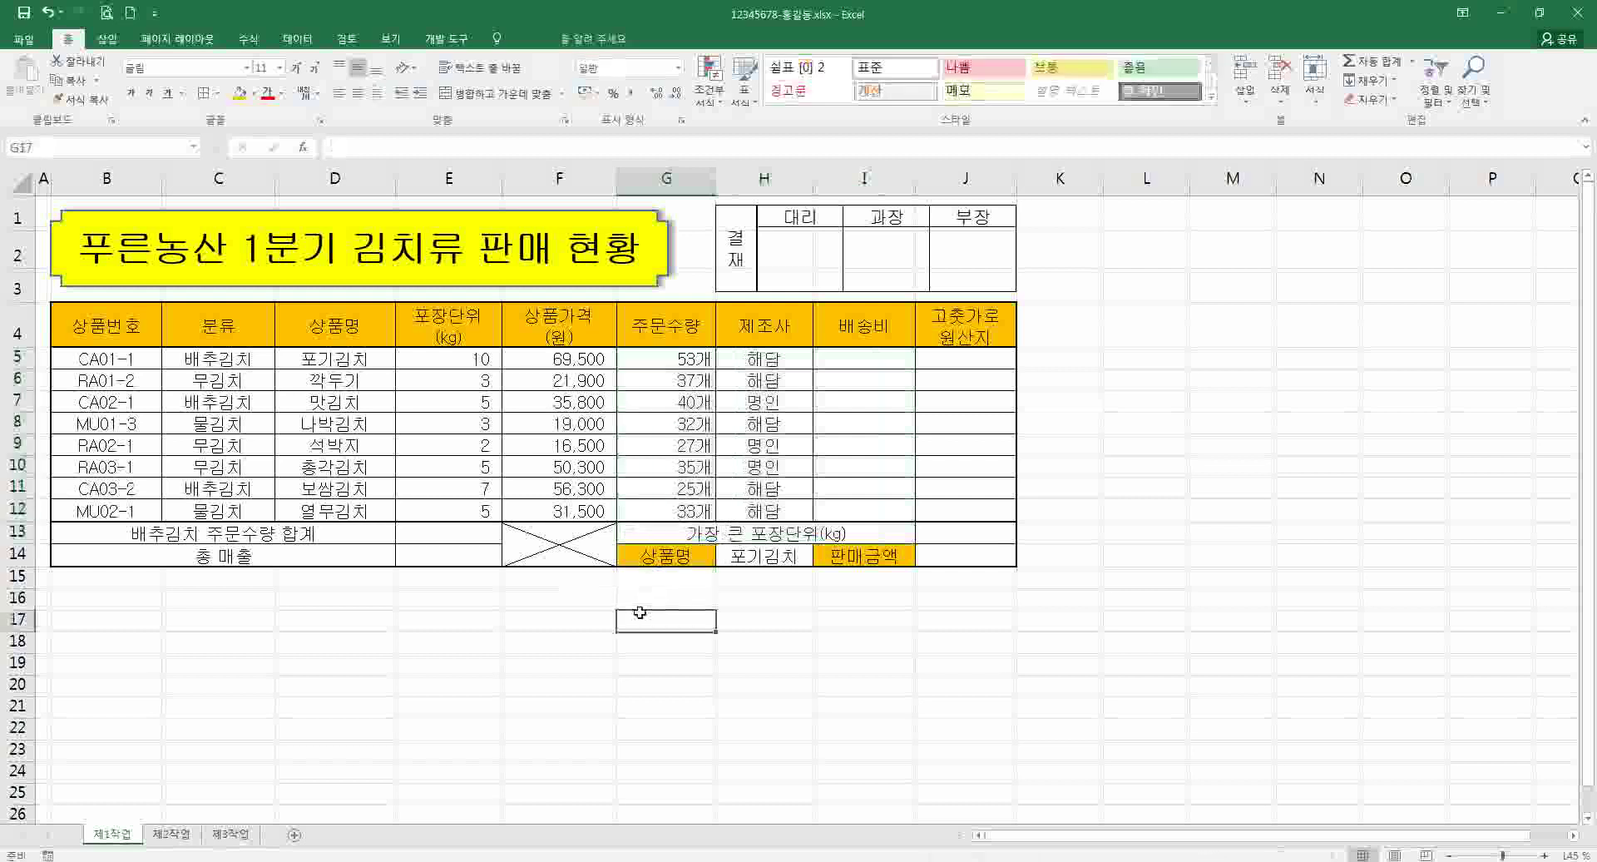
left_click(740, 637)
left_click(799, 453)
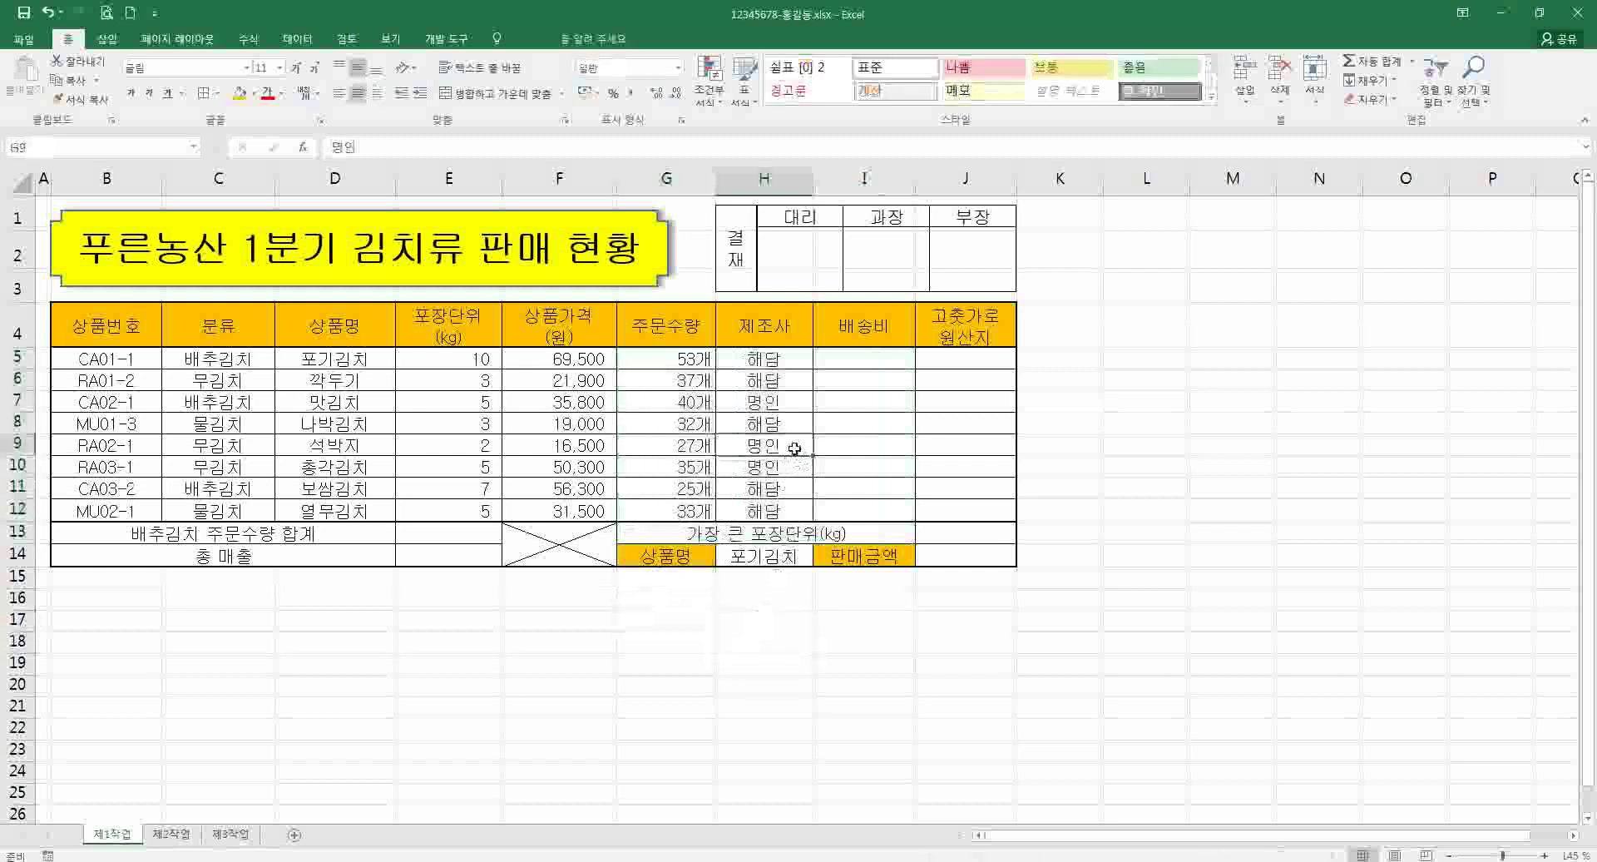
- Check the name definition condition in the exam PDF and define the name 포장단위 for E5:E12 in the workbook
left_click(1054, 858)
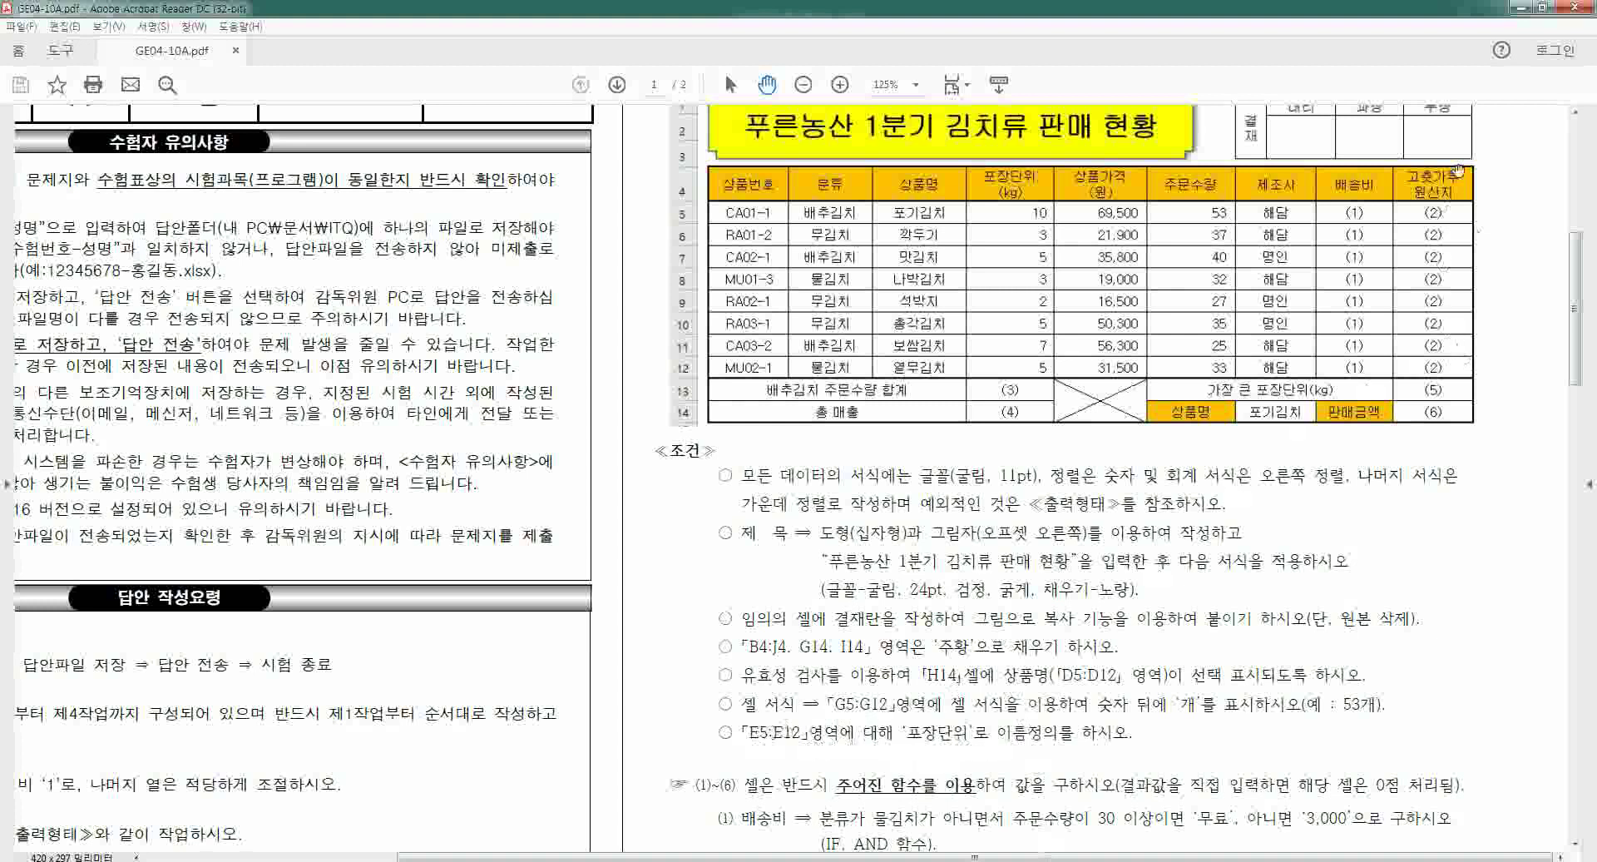
left_click(1522, 7)
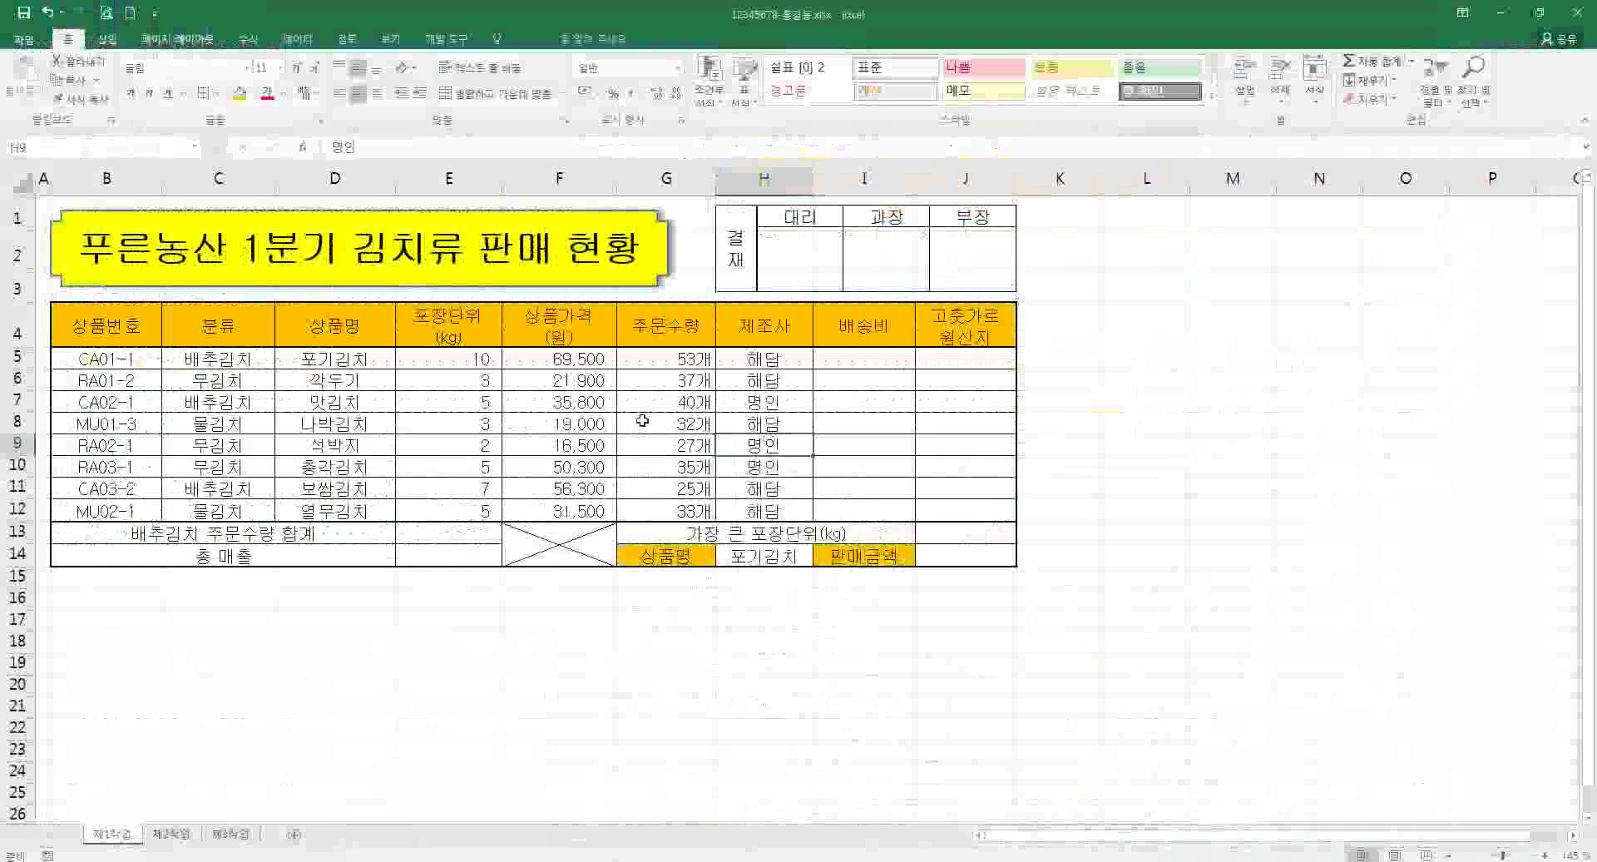
left_click_drag(467, 361, 455, 512)
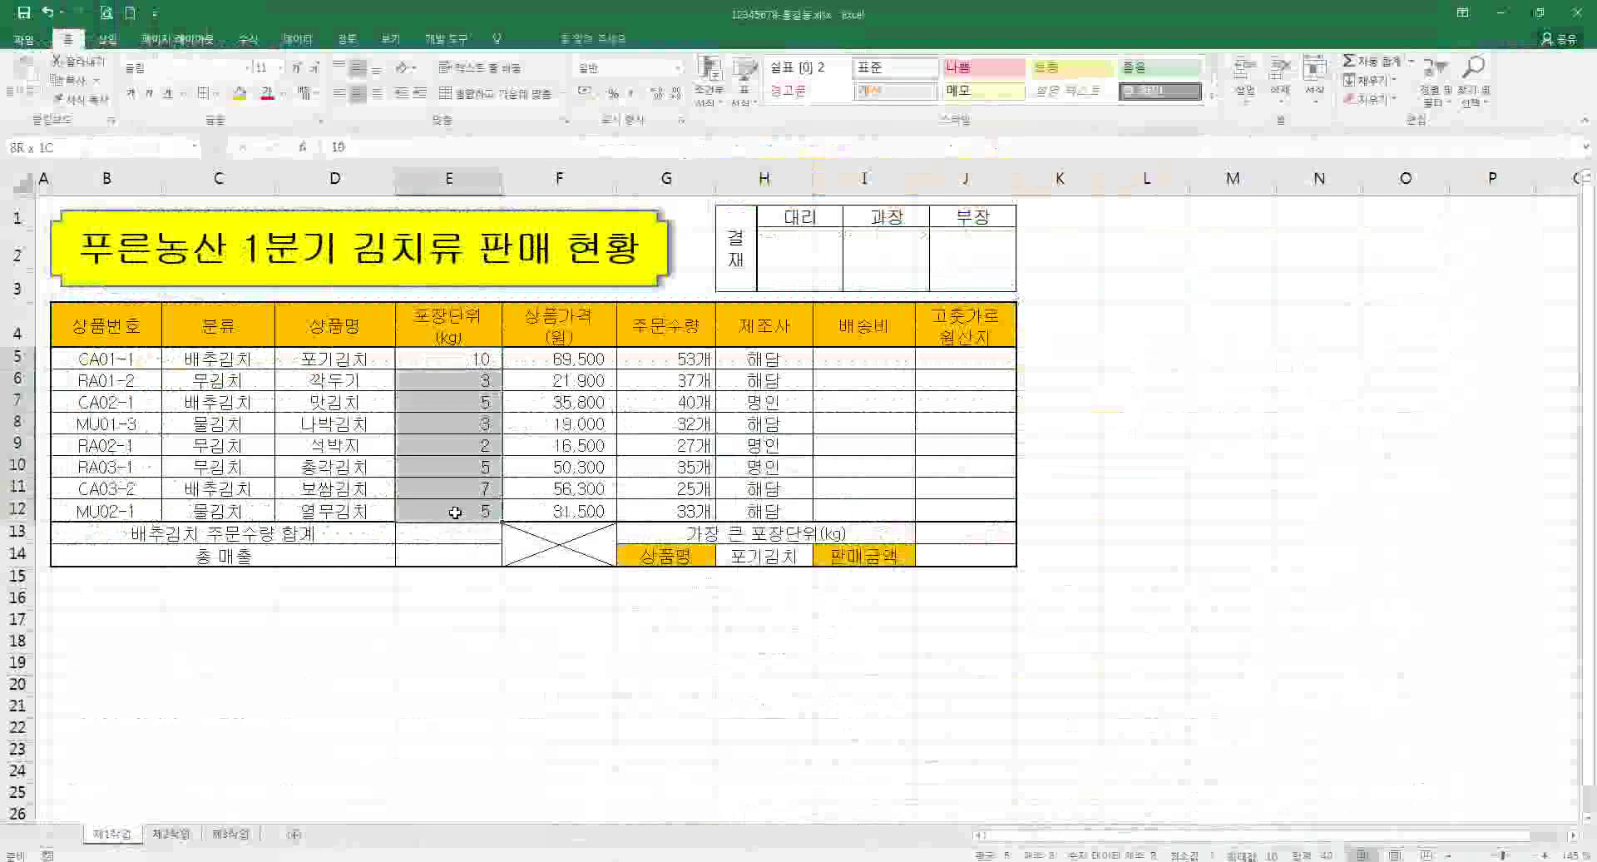
left_click(79, 149)
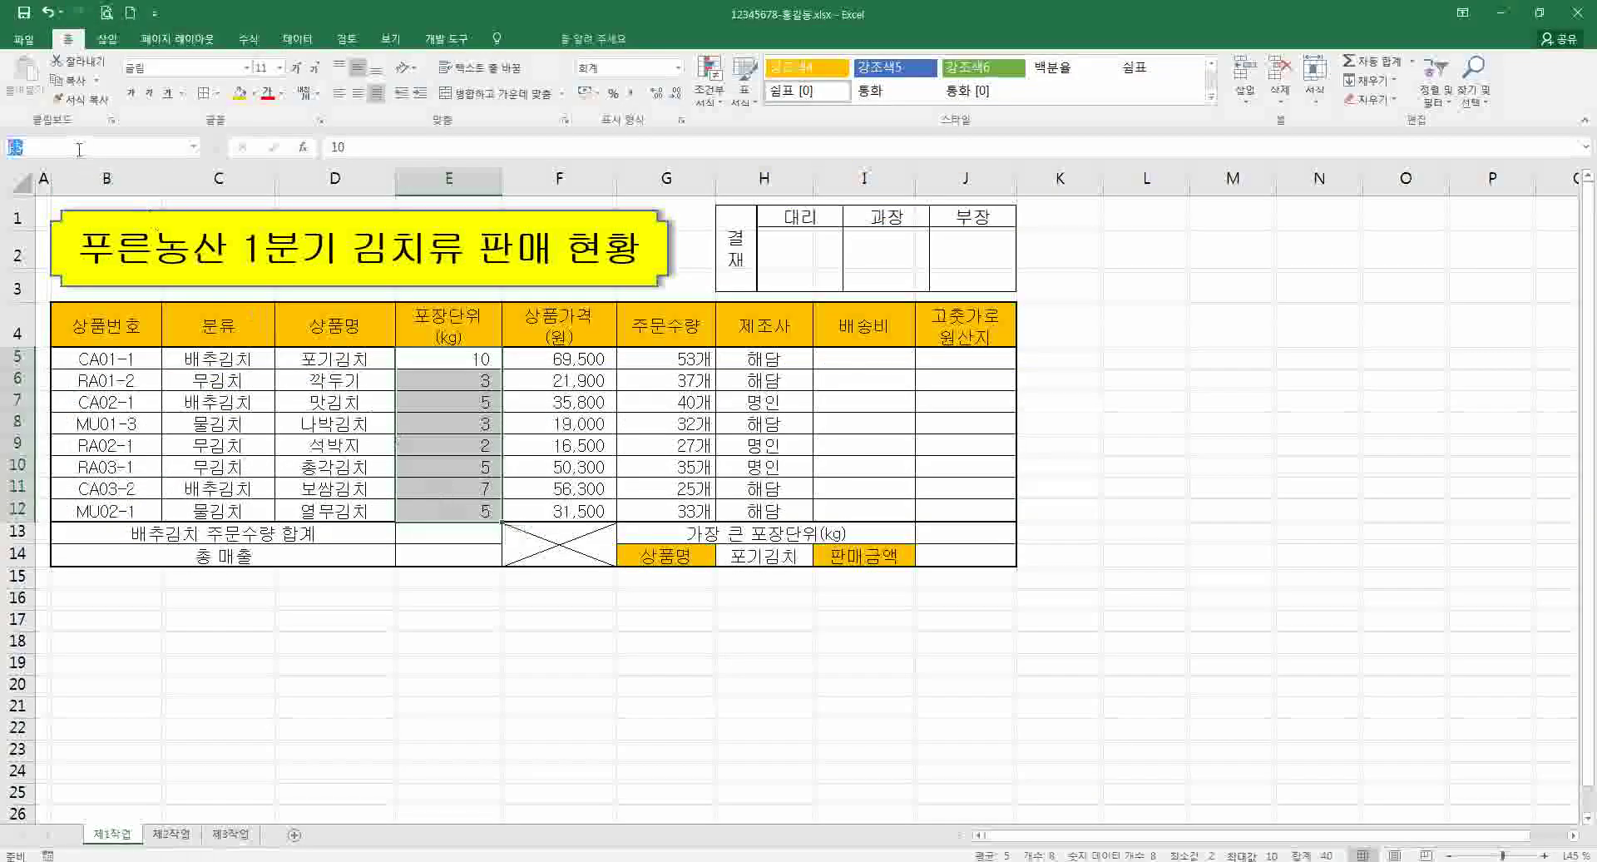
type("vhwkd")
key("BackSpace")
key("BackSpace")
key("BackSpace")
key("BackSpace")
key("BackSpace")
type("포장단위")
key("Return")
- Move to an empty cell and go to the range through the defined name 포장단위 to check it
left_click(645, 471)
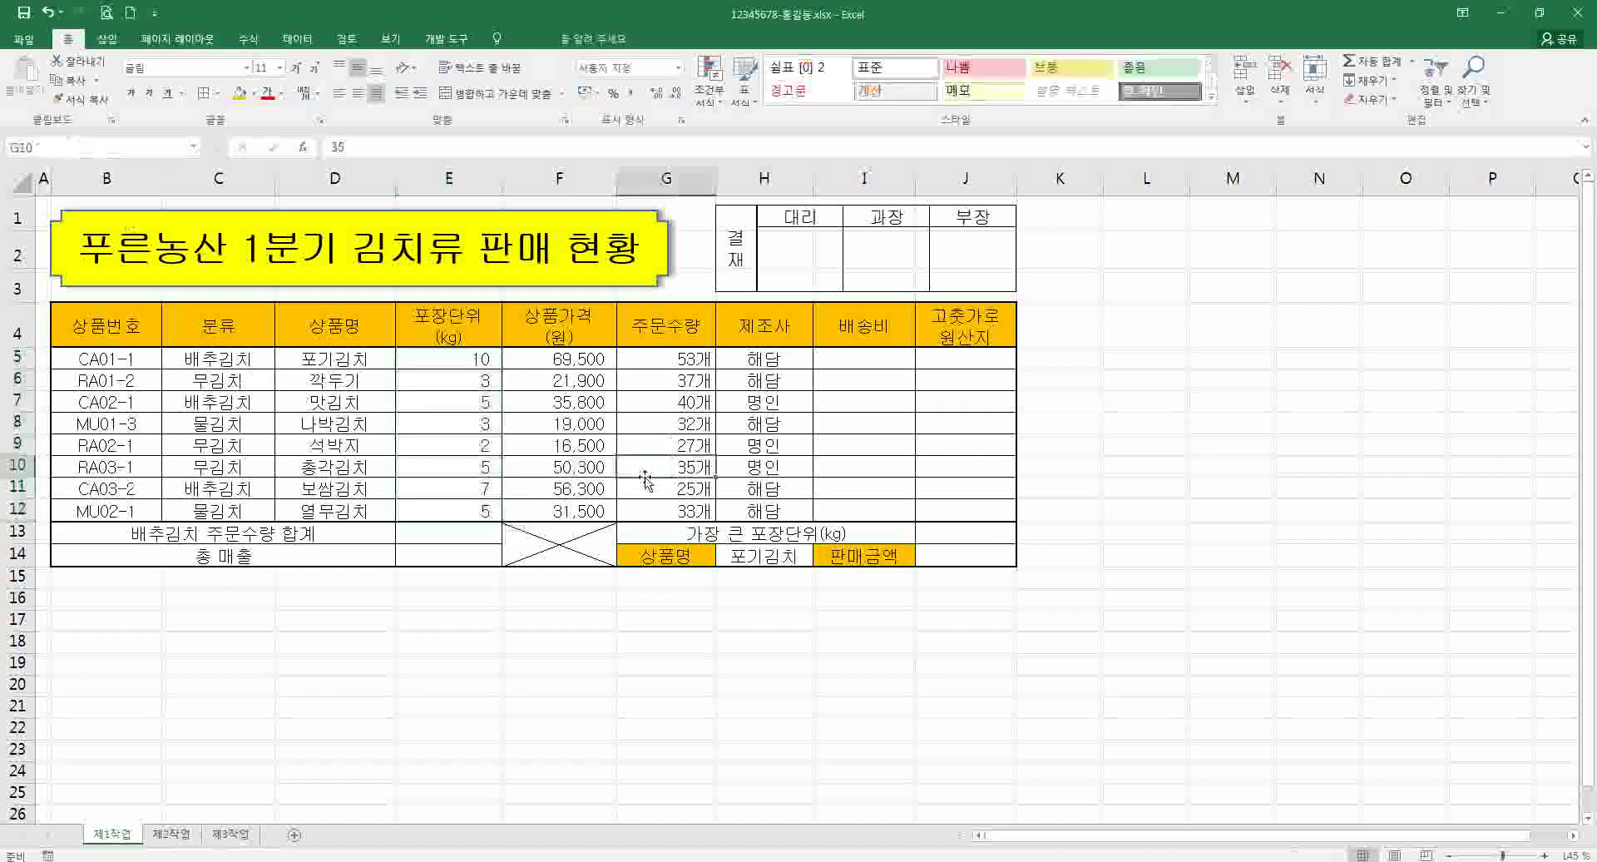
left_click(788, 638)
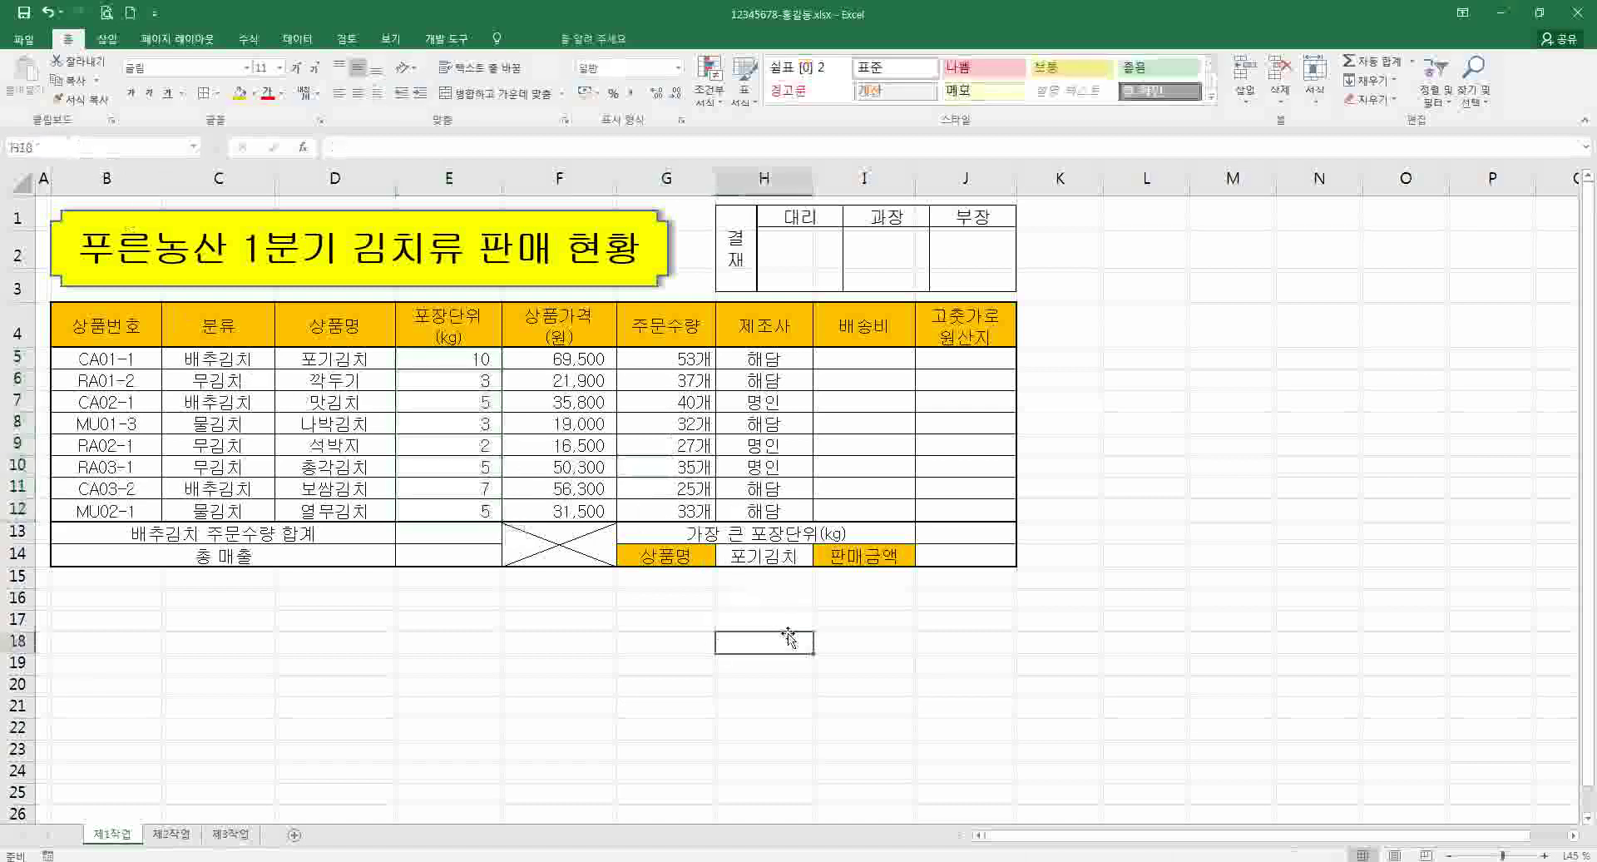
left_click(192, 149)
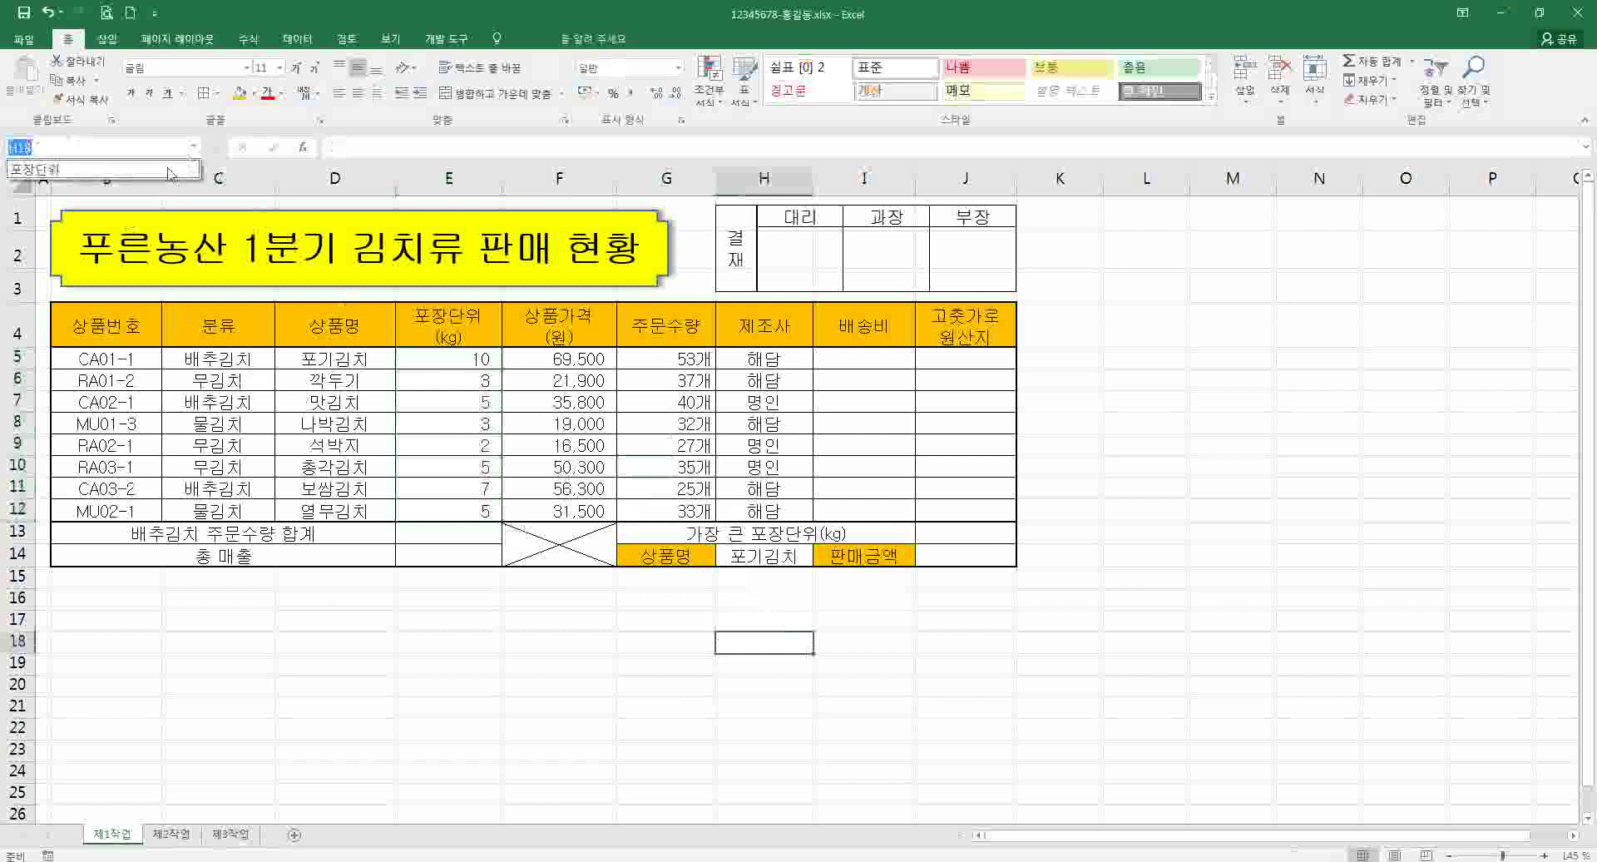
left_click(50, 165)
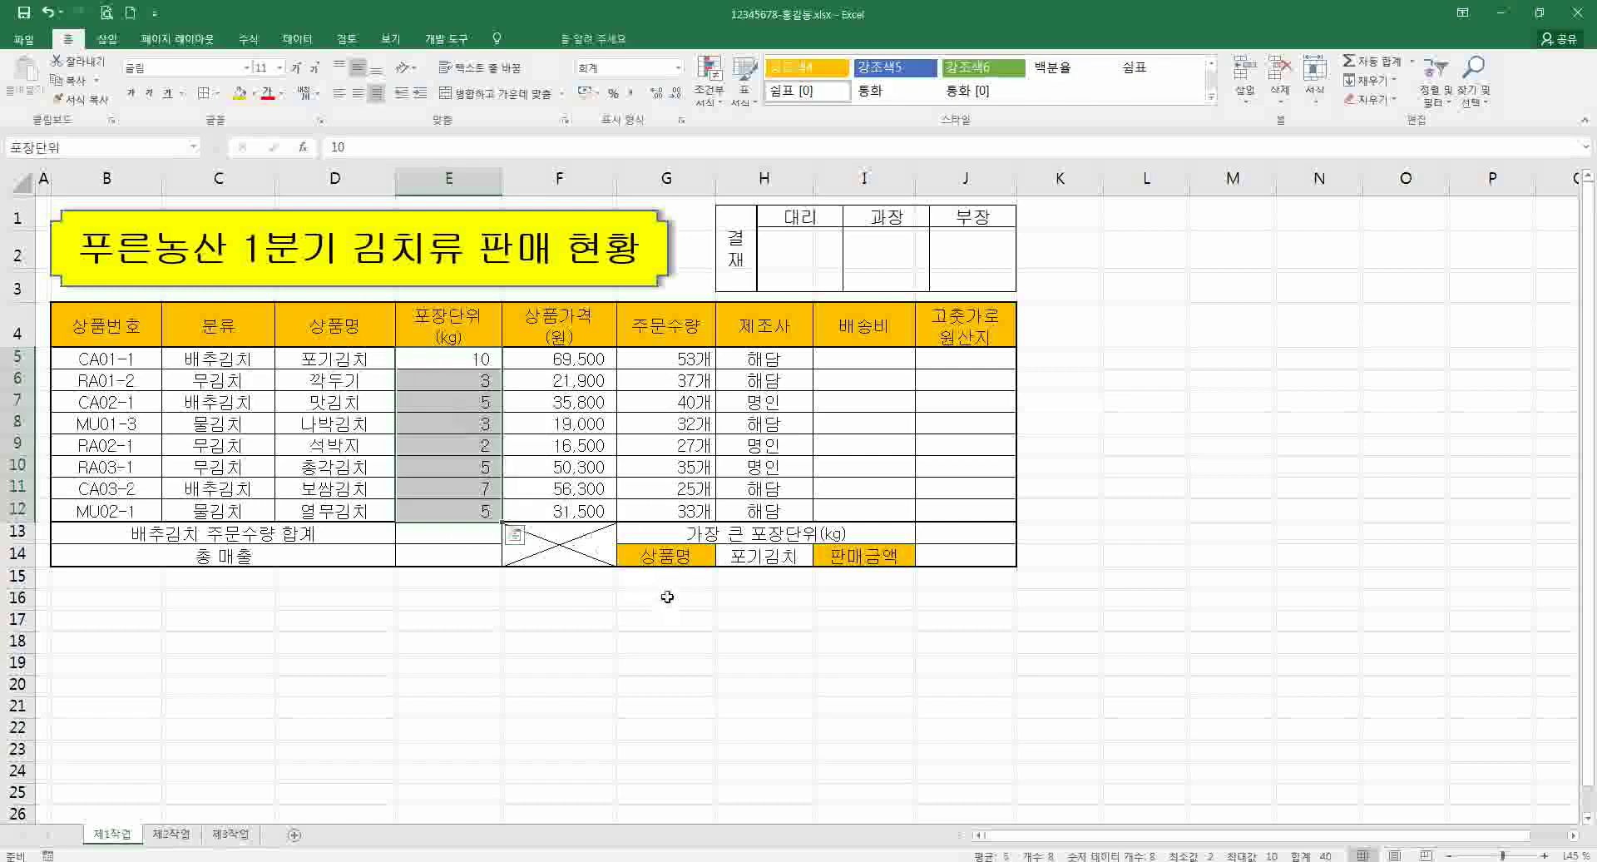
- Check the reference of the name 포장단위 in the Name Manager and close it without changes
left_click(259, 41)
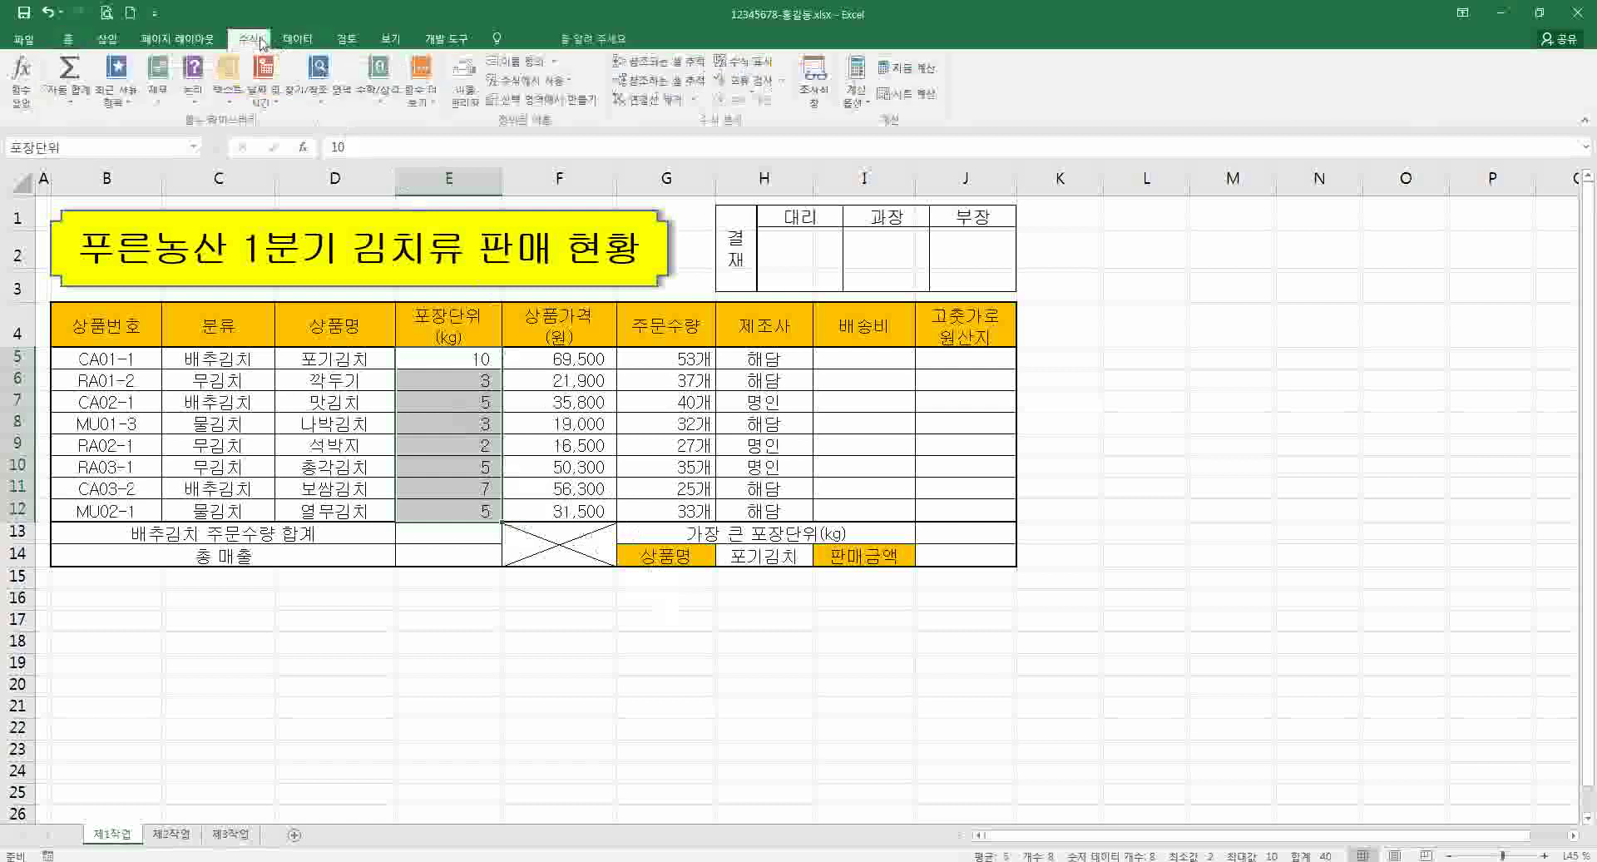
left_click(461, 92)
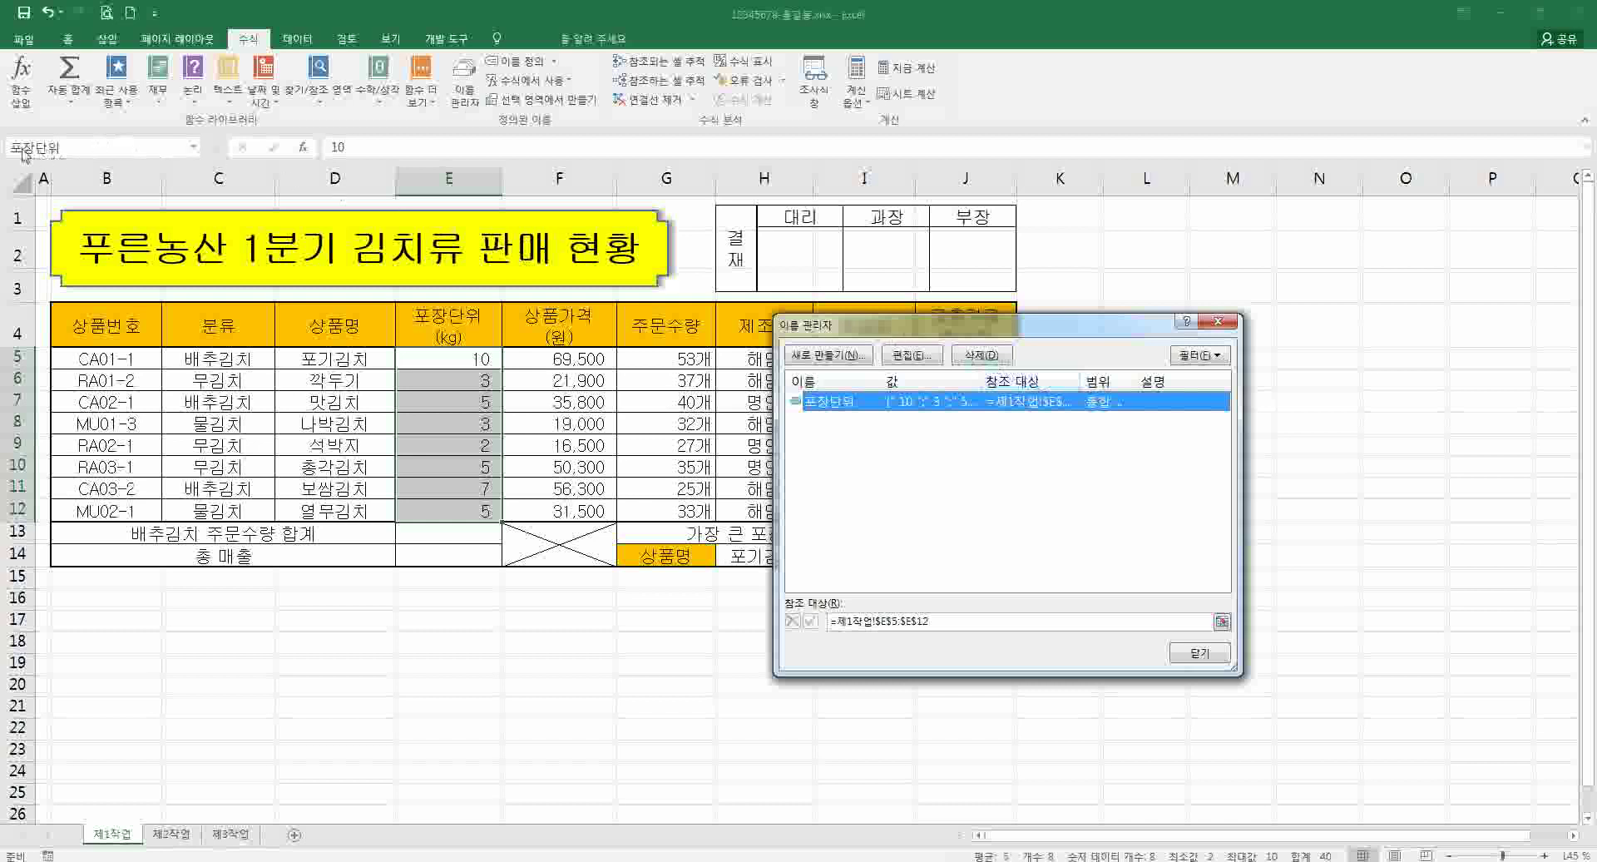
mouse_move(58, 114)
left_mouse_down()
mouse_move(18, 166)
mouse_move(52, 173)
mouse_move(3, 148)
left_mouse_up()
key("Escape")
key("Escape")
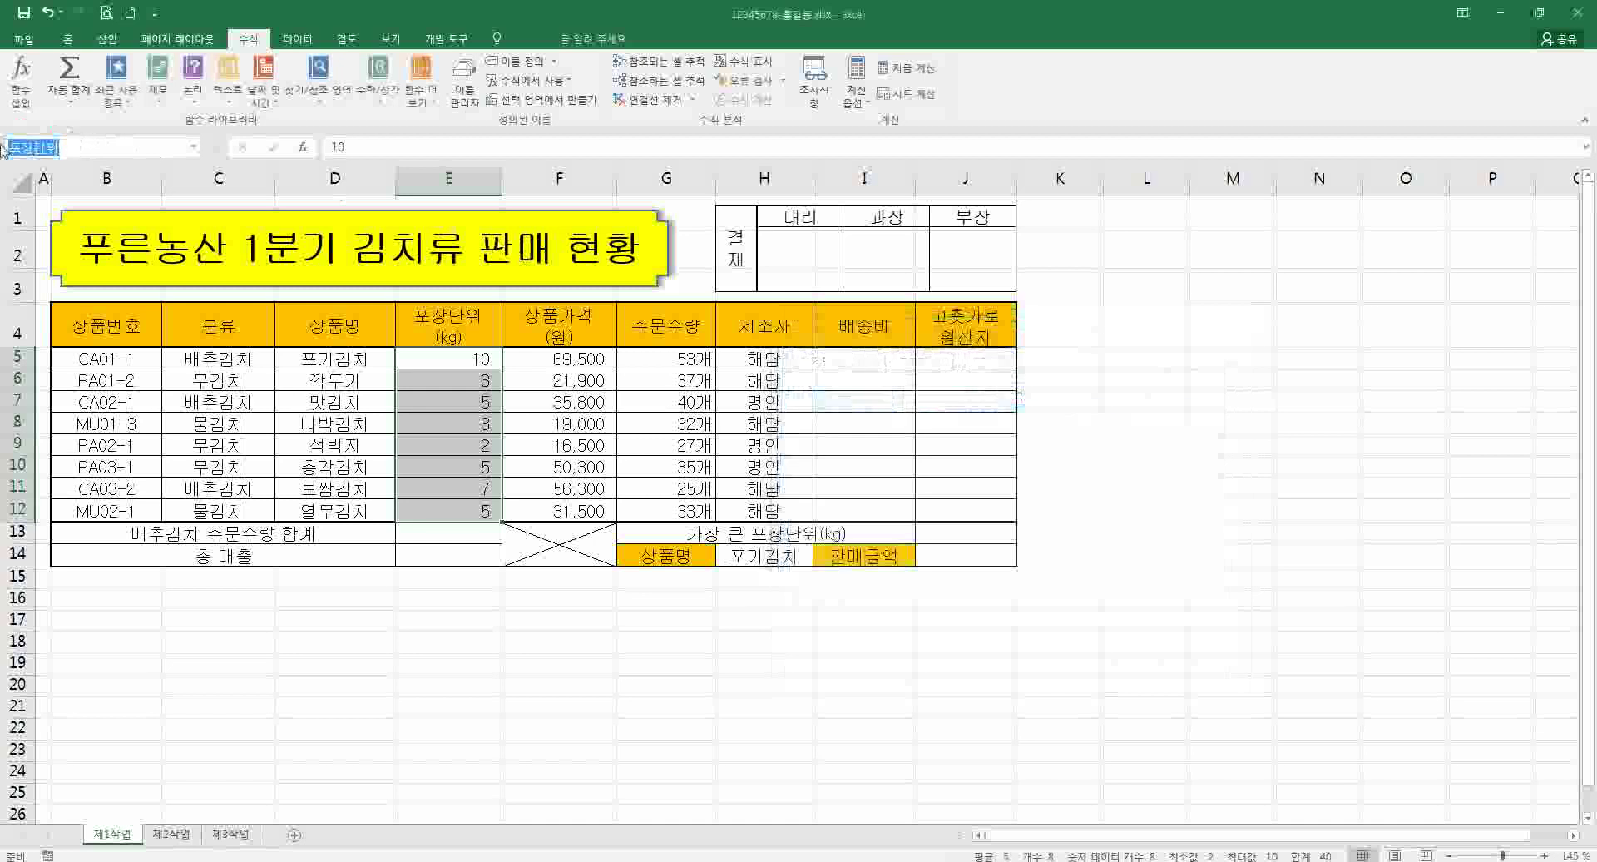
- Recall the named range 포장단위 again from cell D16, then select the merged 가장 큰 포장단위(kg) cell
left_click(312, 594)
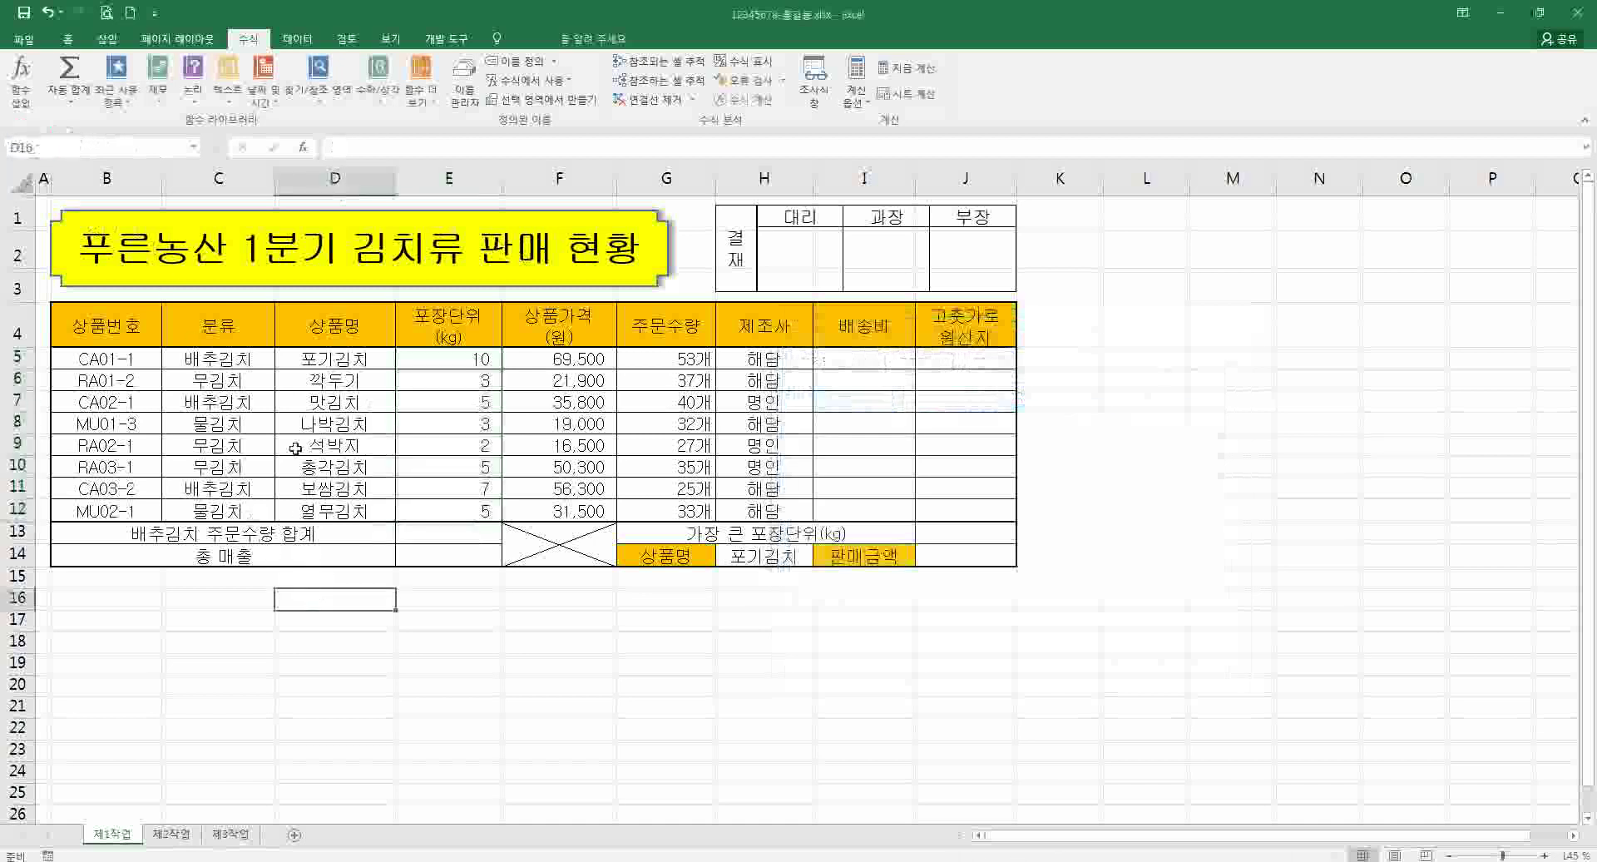
left_click(193, 147)
left_click(137, 168)
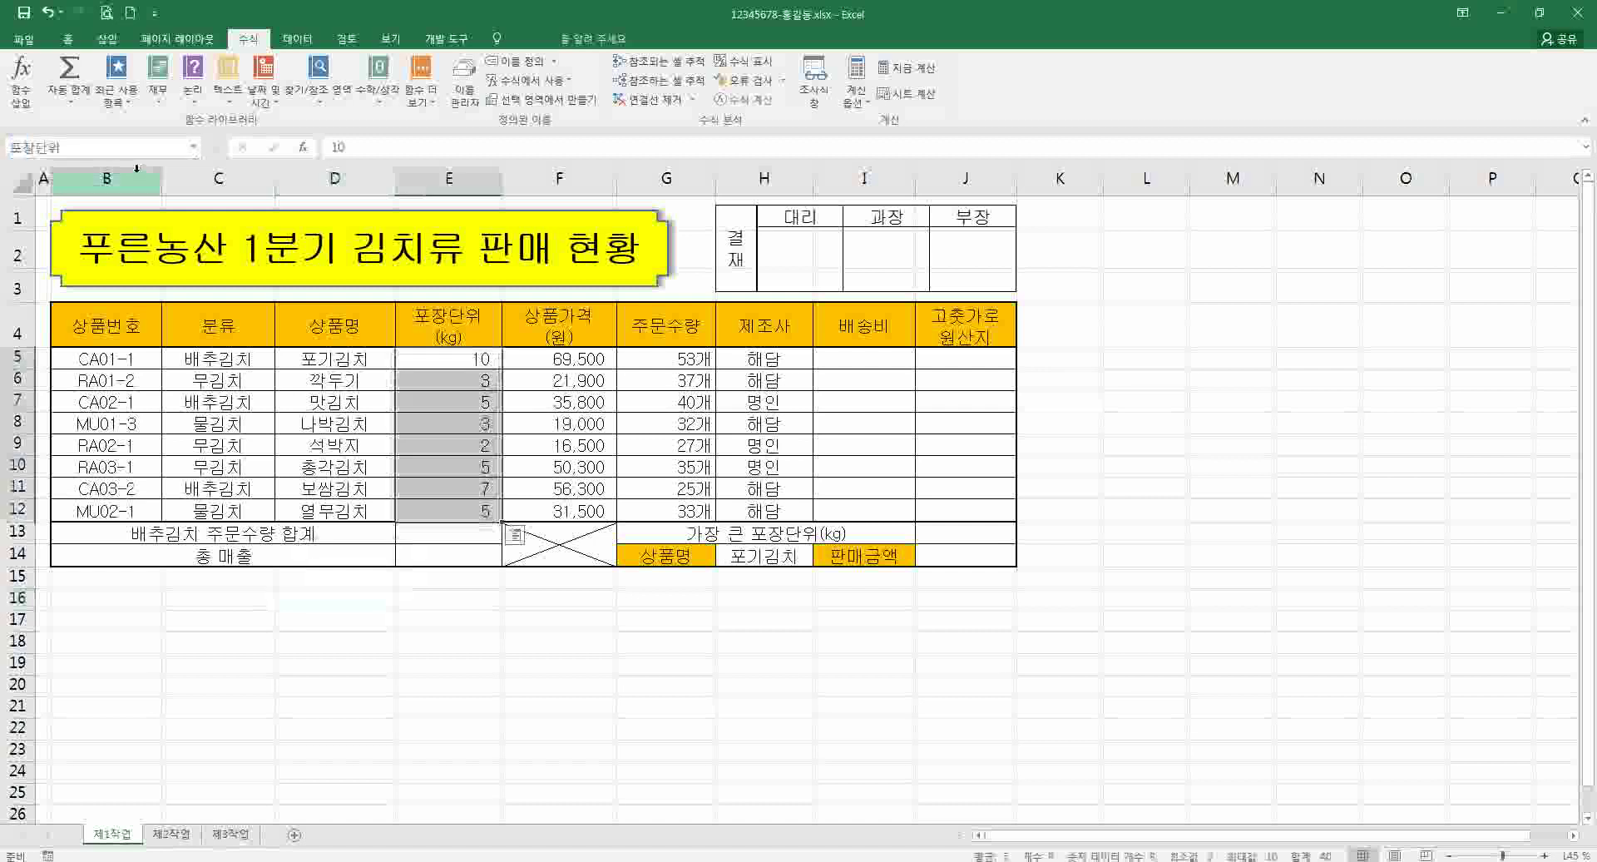
left_click(636, 536)
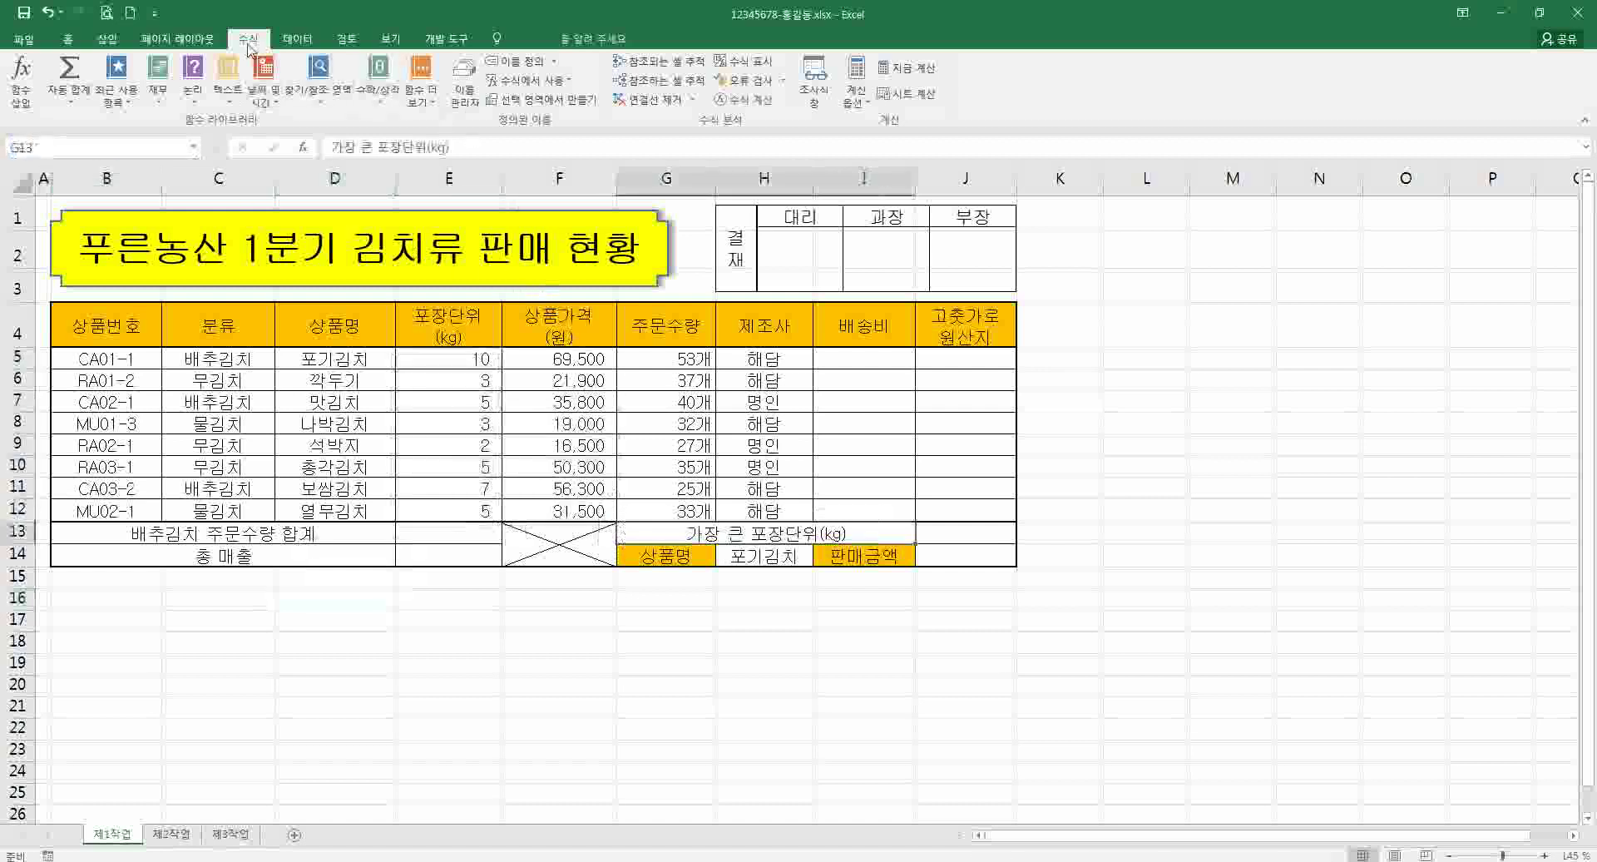
left_click(464, 83)
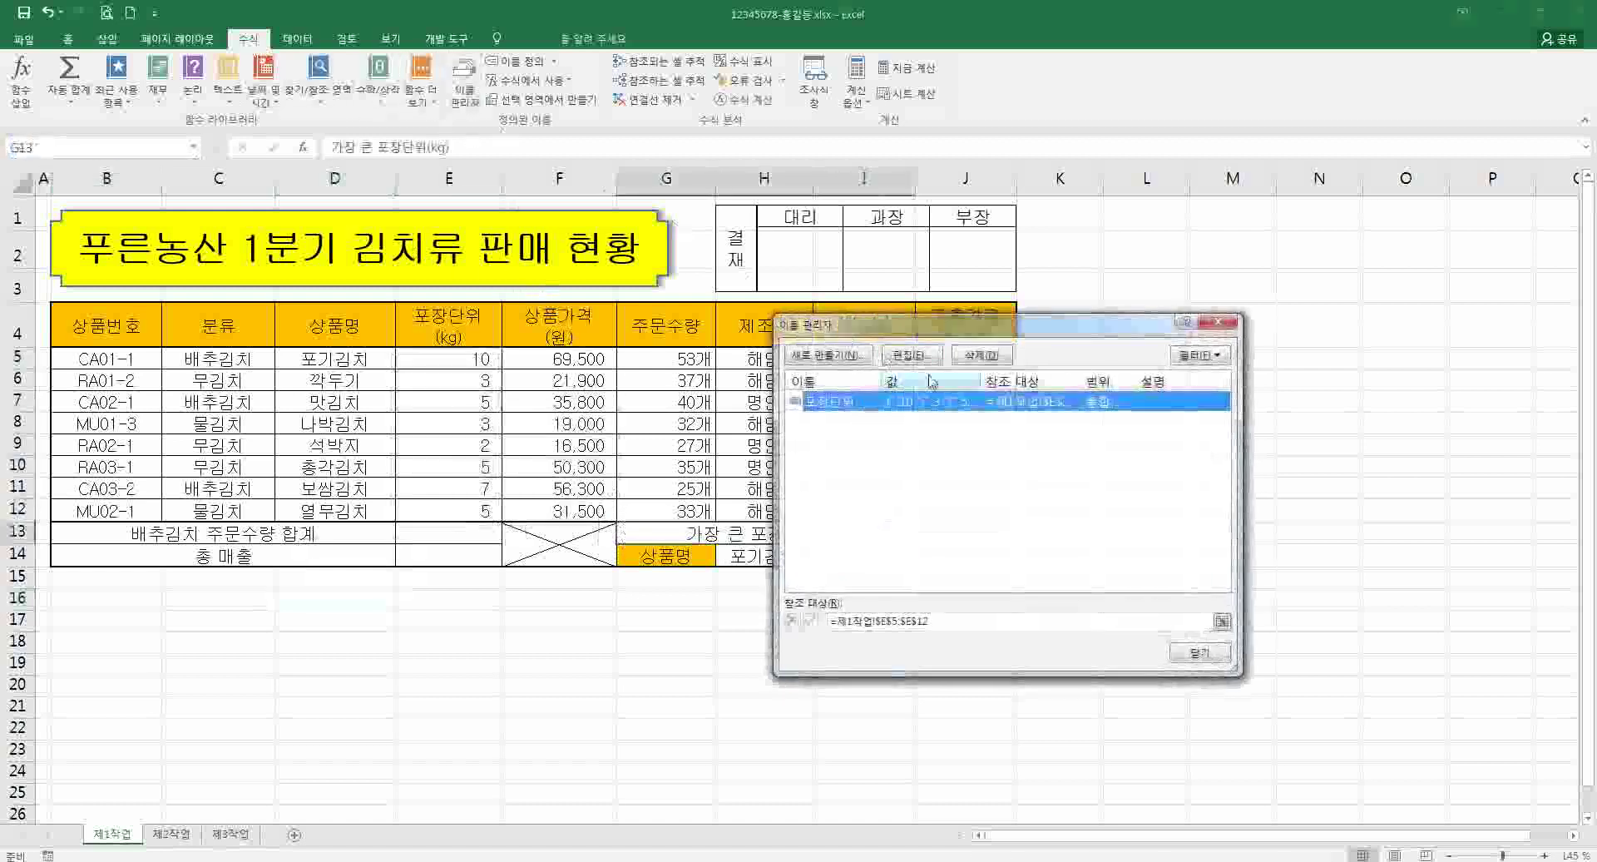
left_click(969, 361)
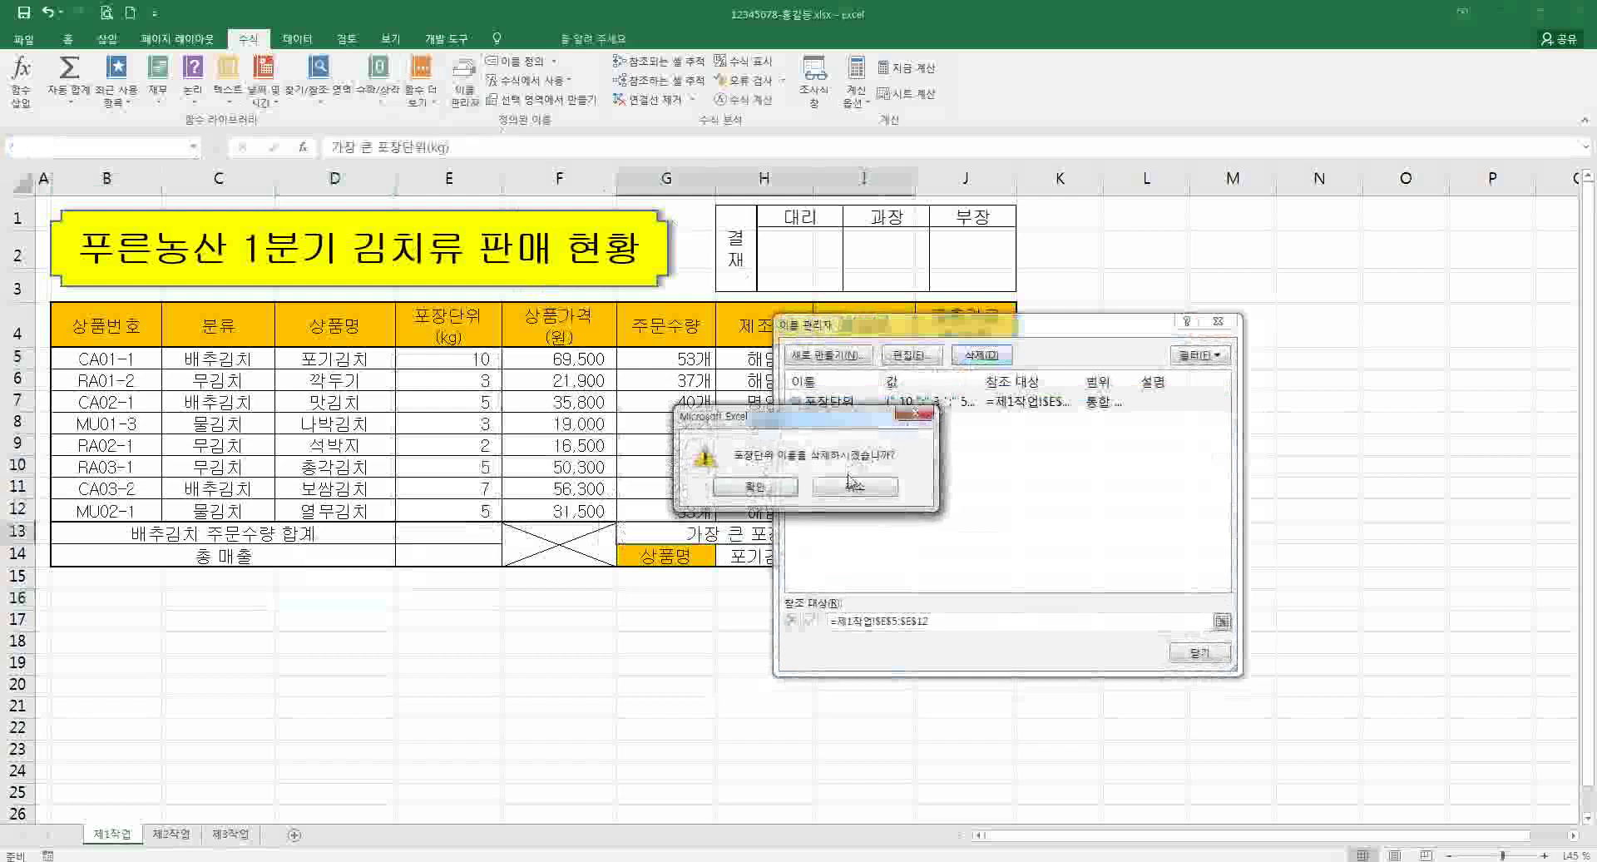
left_click(850, 484)
left_click(980, 403)
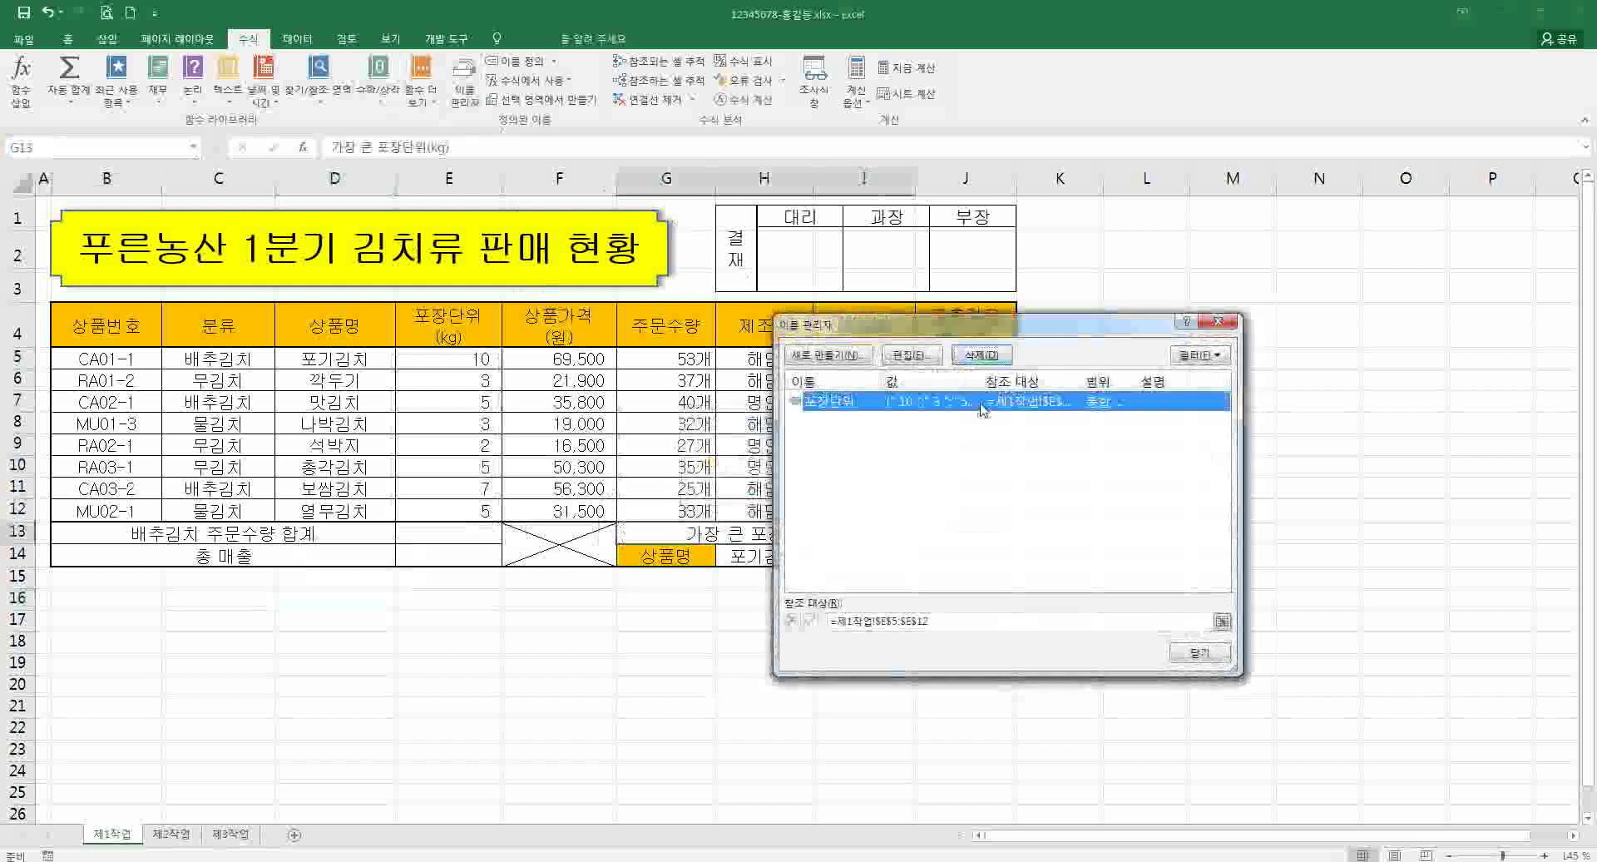
left_click(1198, 652)
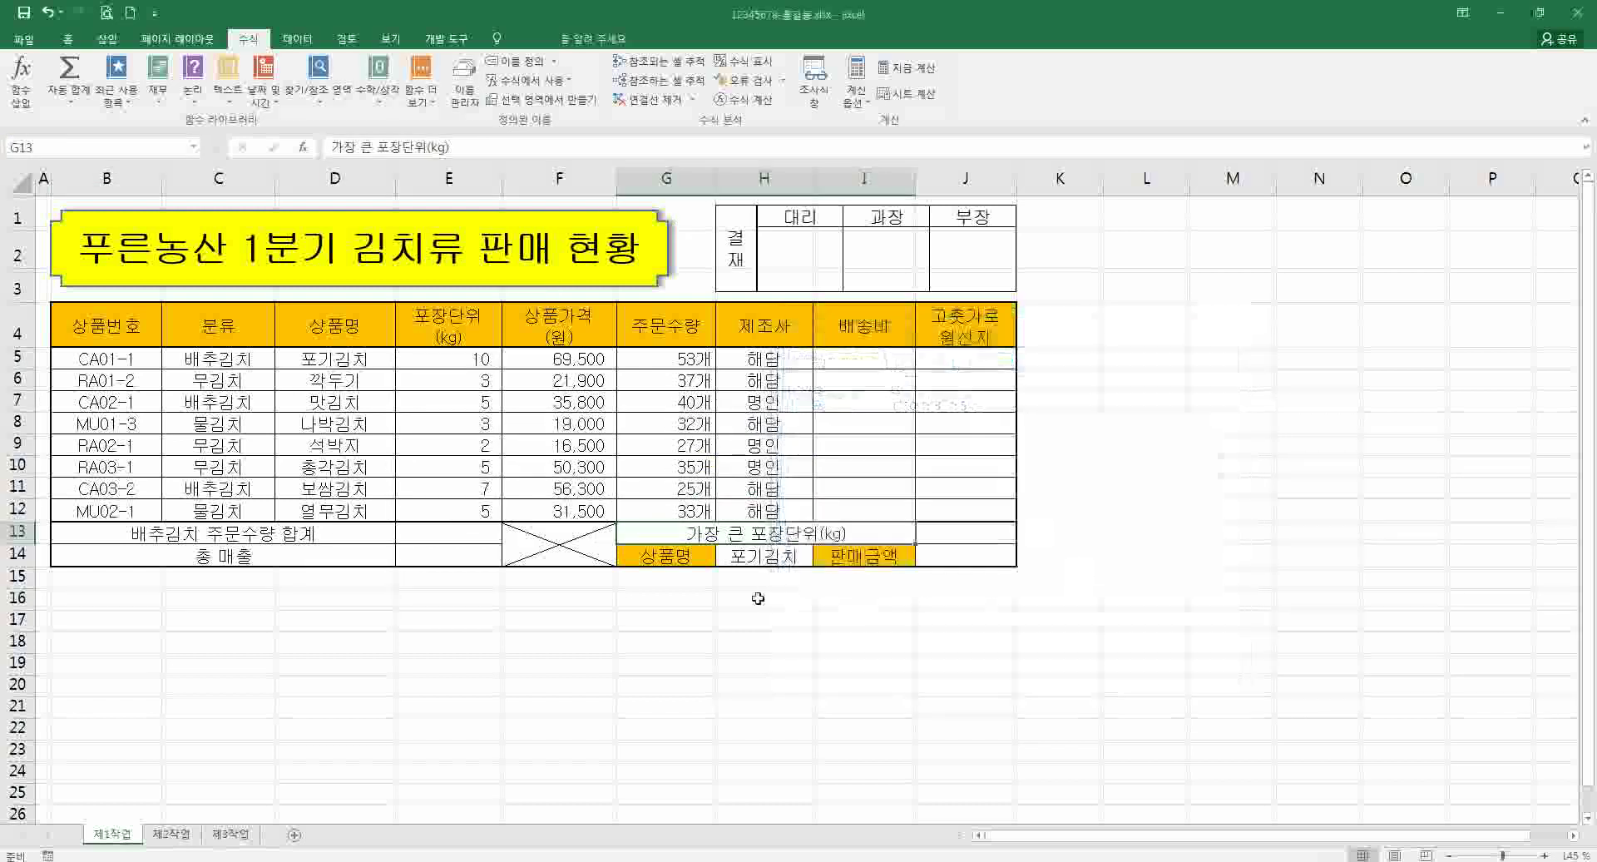
left_click(490, 617)
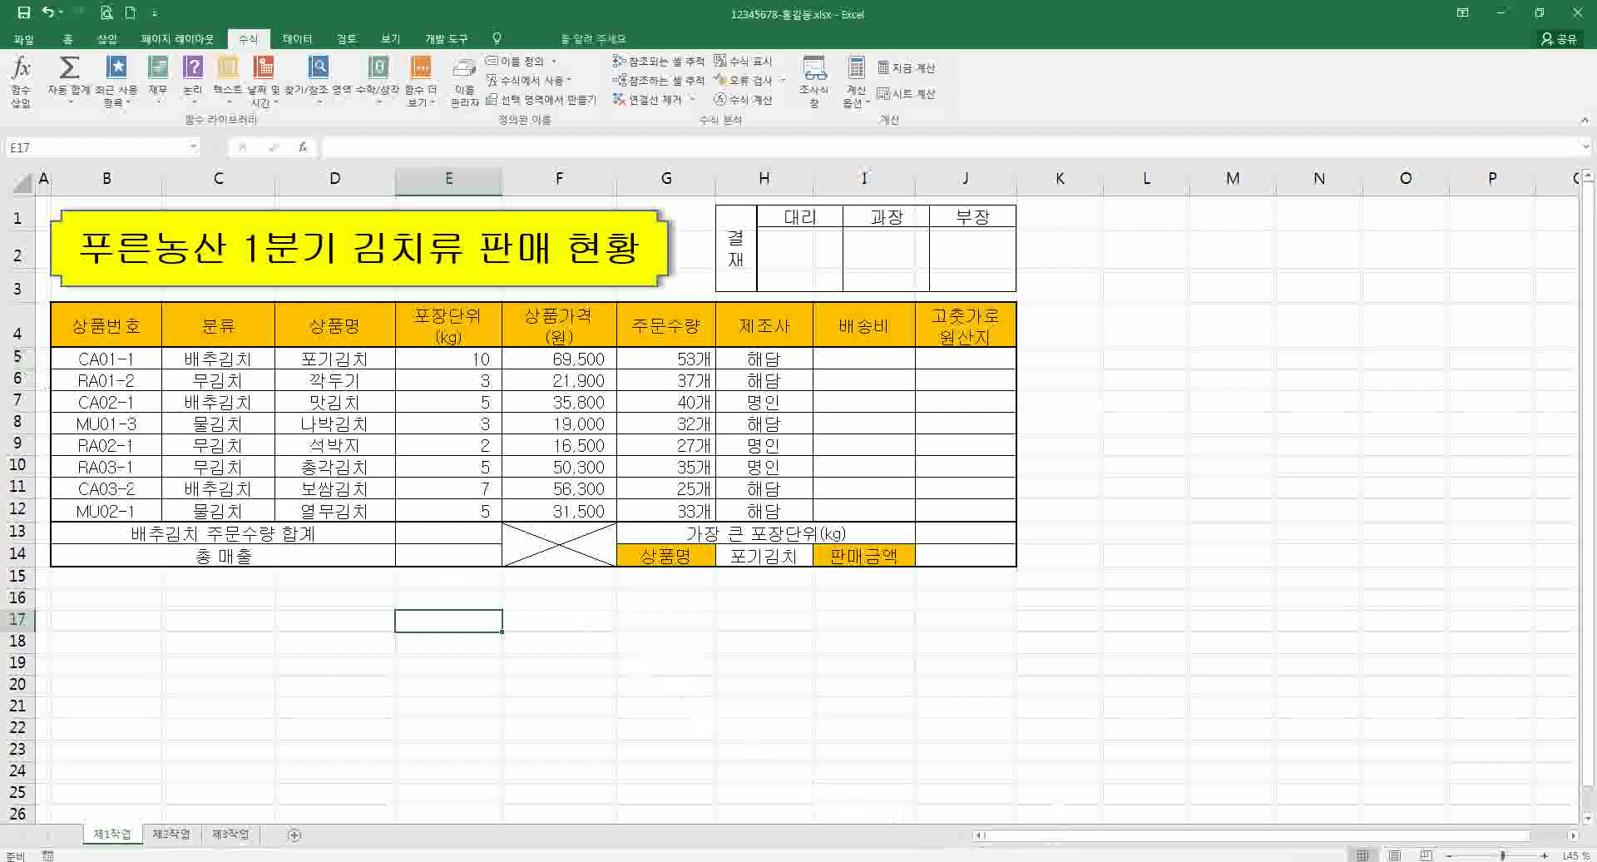
- Review the table layout and the conditions list in the exam PDF and return to the workbook
key("alt+Tab")
scroll(694, 273, "up", 1)
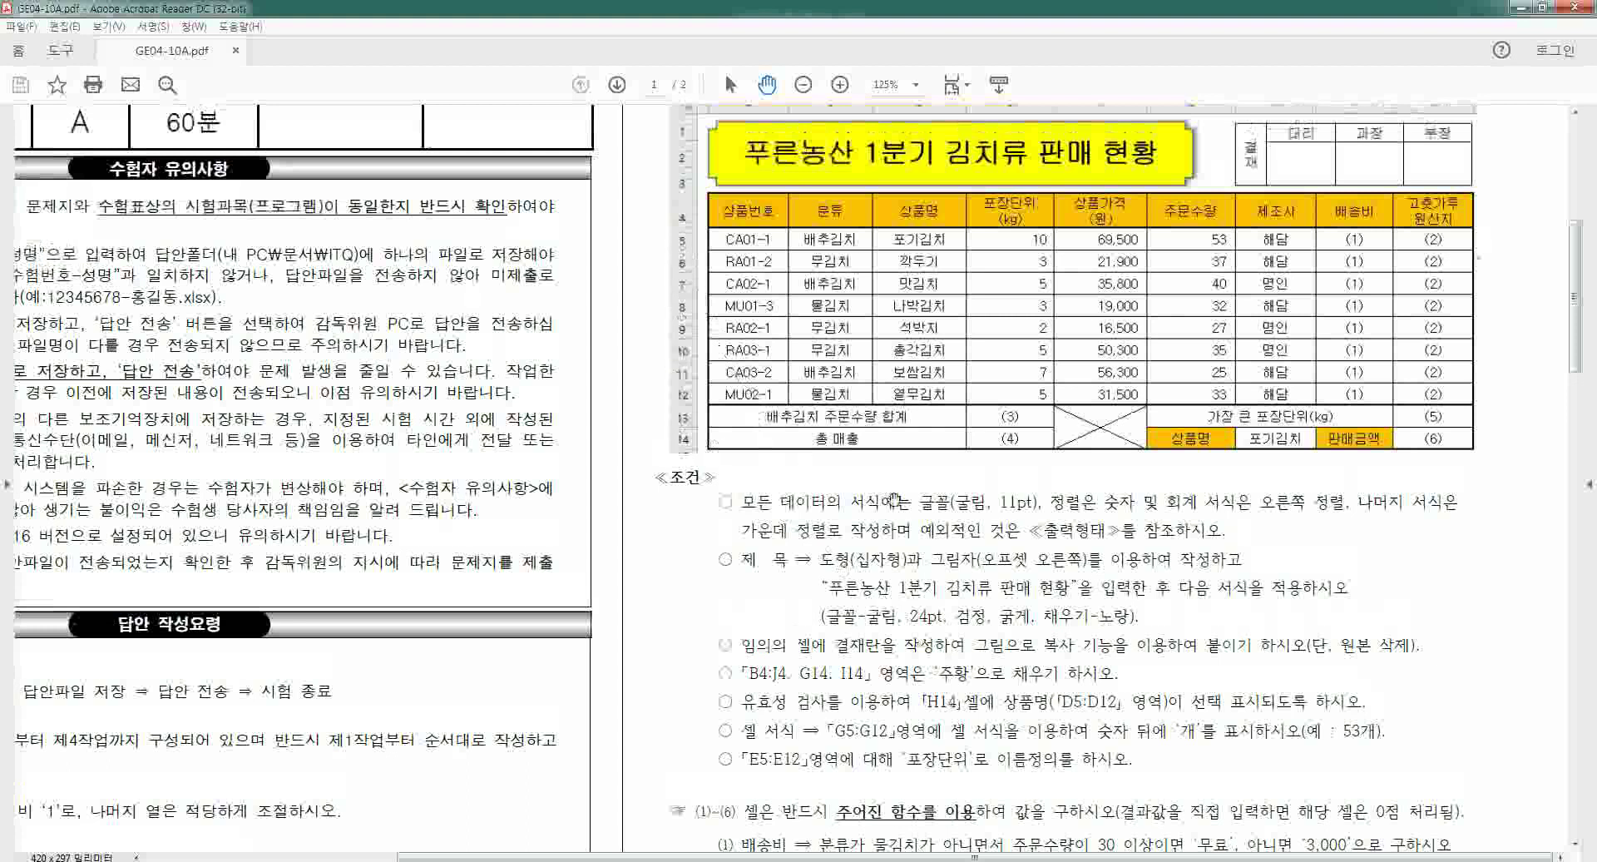
left_click(1523, 8)
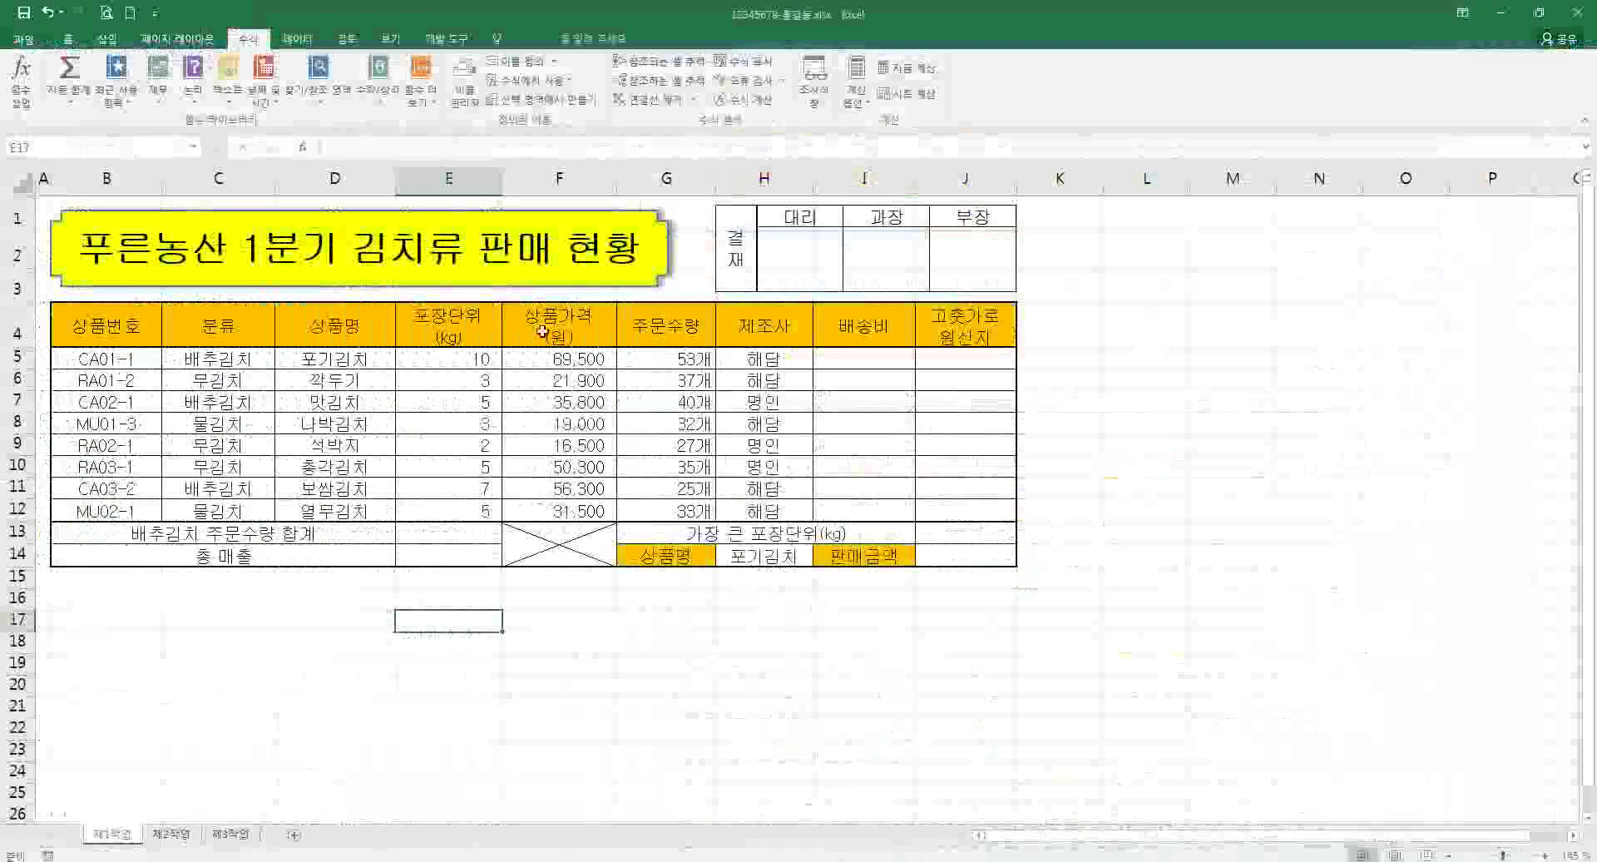
- Select rows 5 to 14 of the sales table and make them all slightly taller by the same amount
left_click(23, 359)
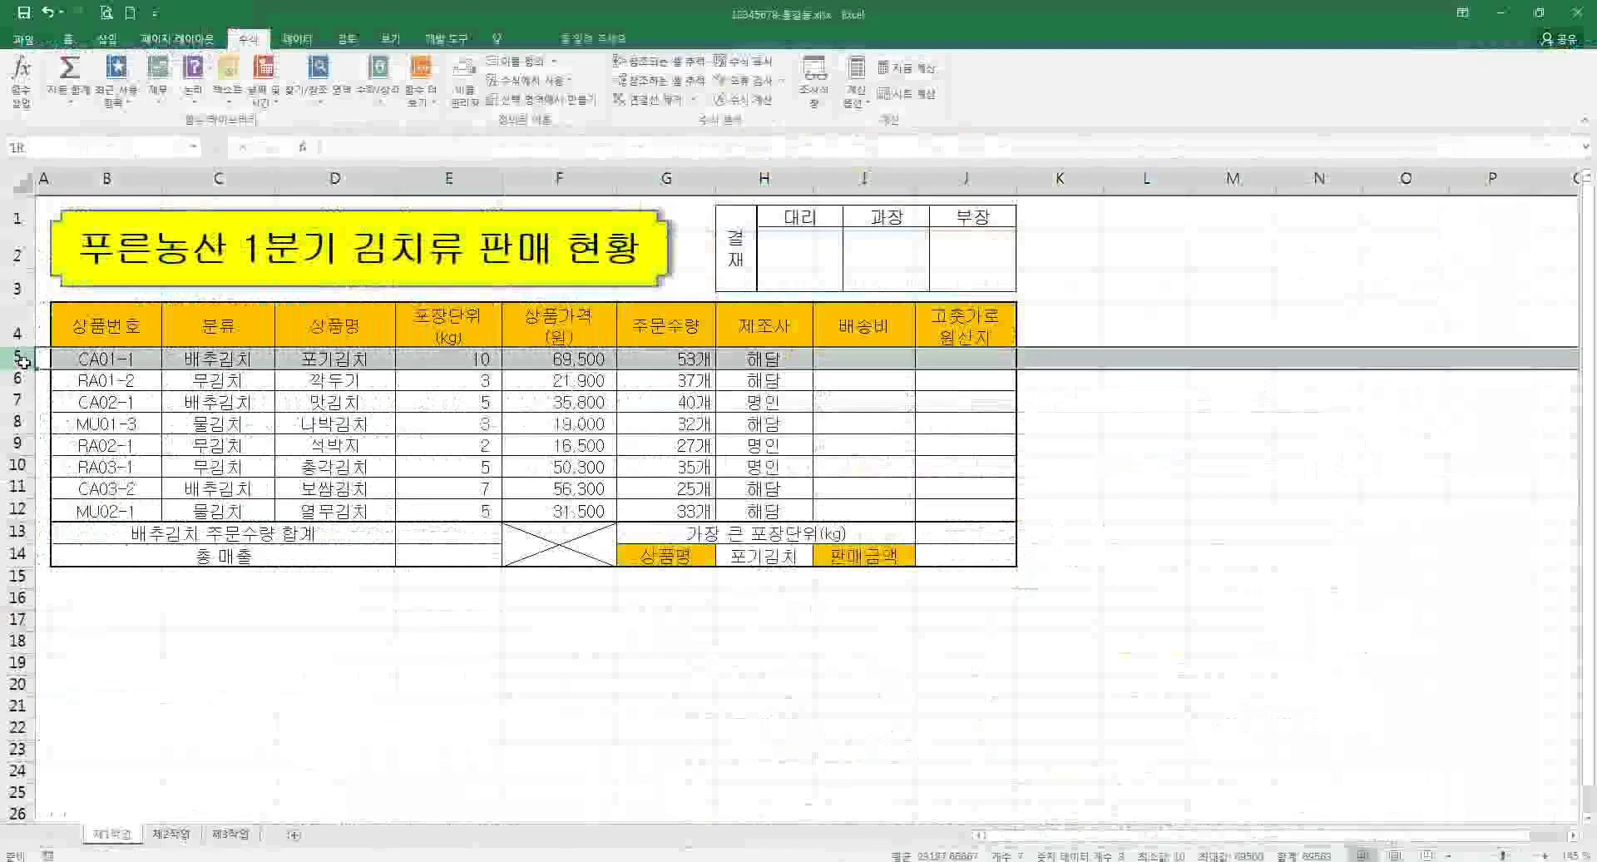
left_click(106, 358)
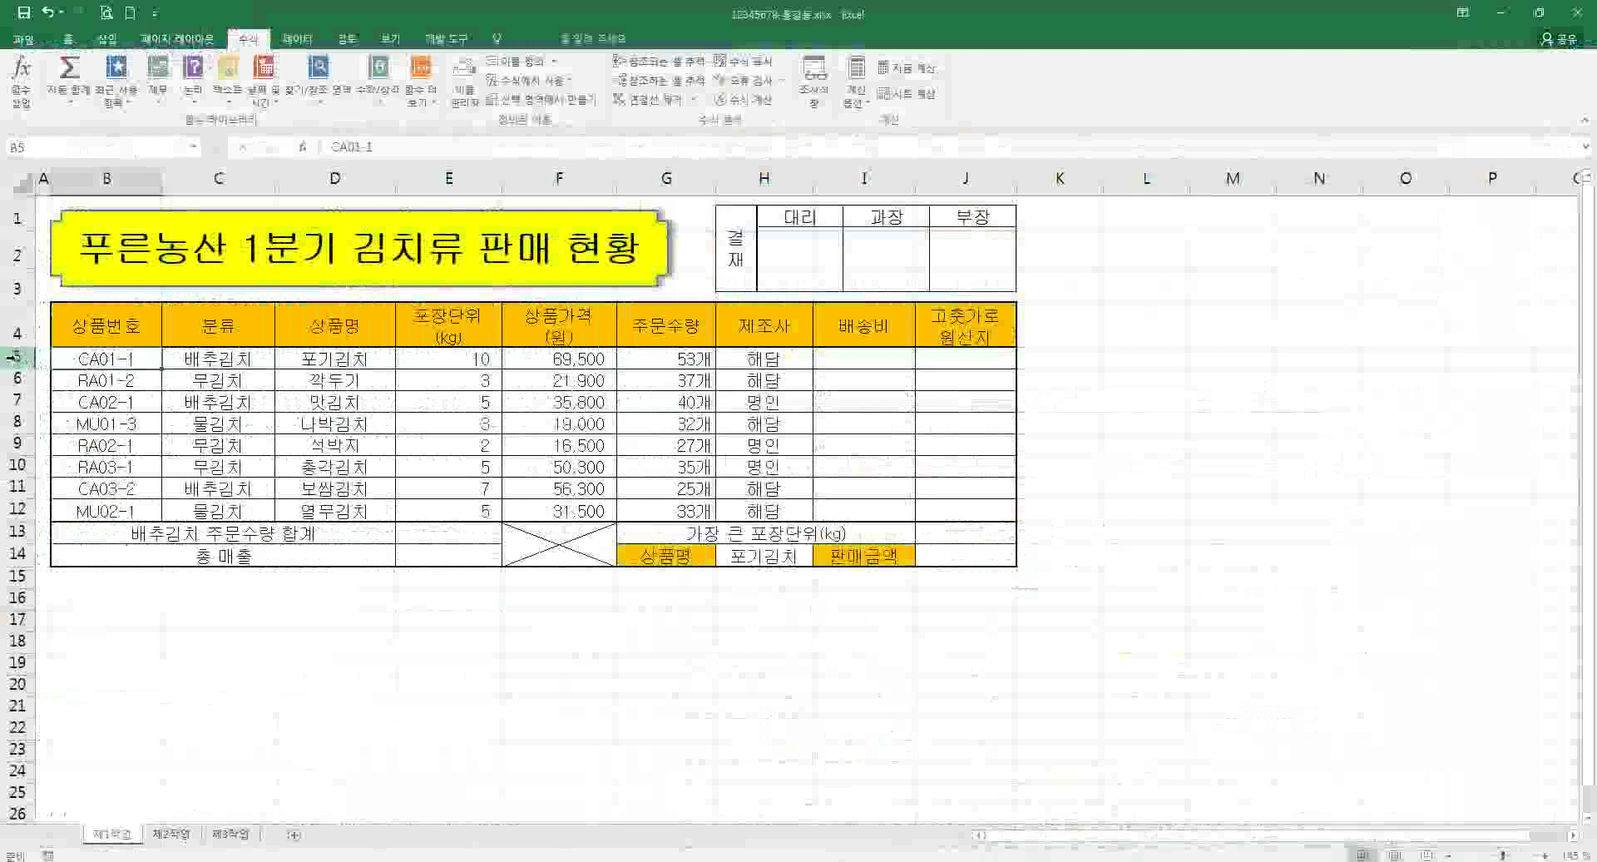
left_click_drag(13, 357, 6, 554)
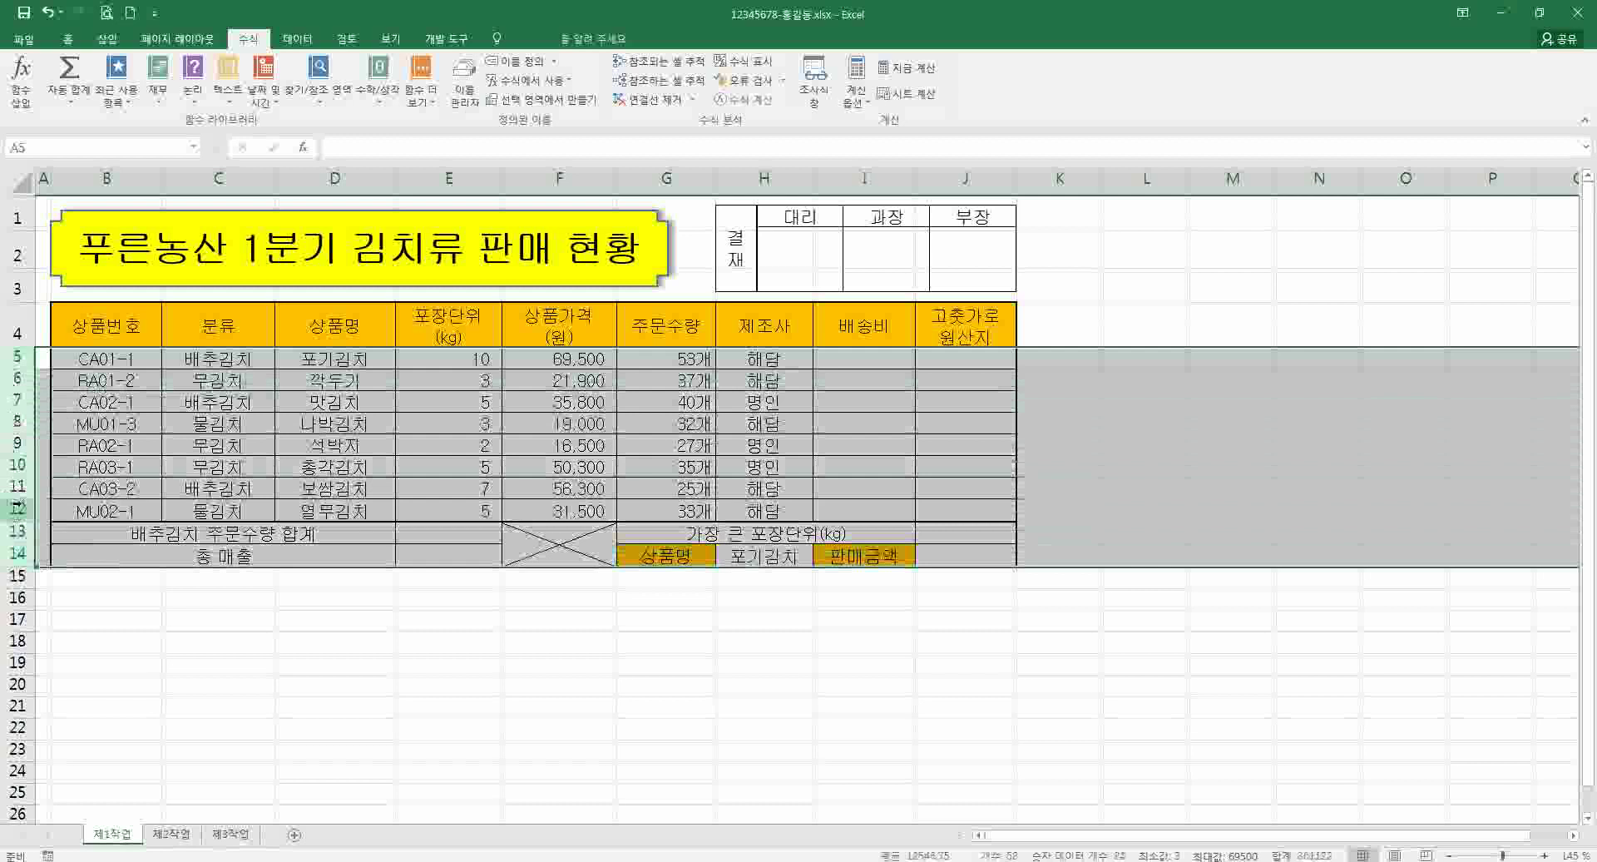
left_click_drag(16, 502, 21, 502)
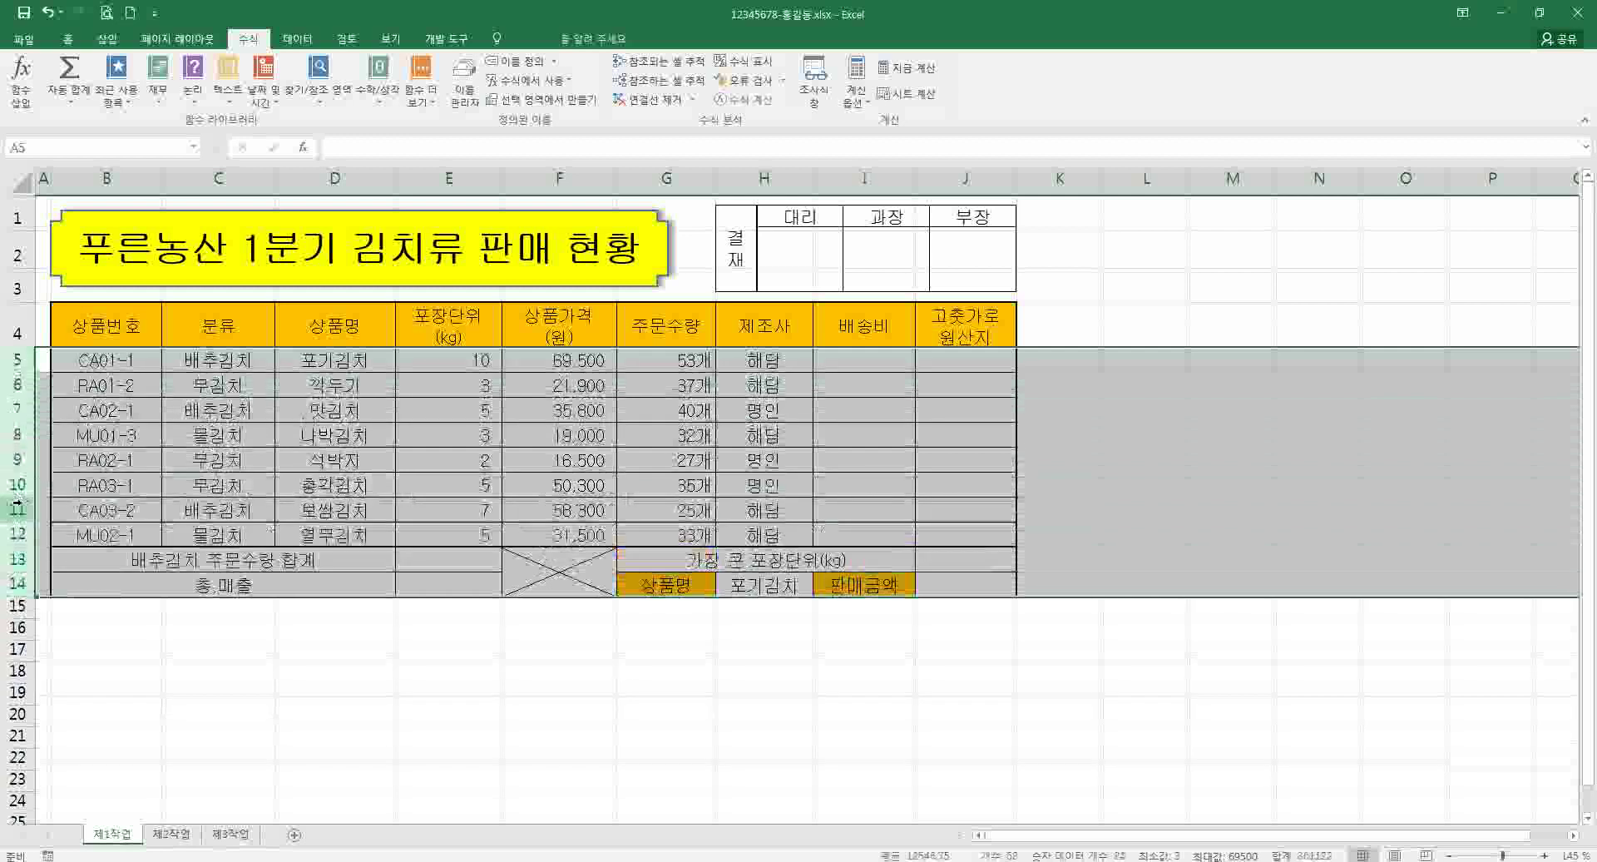
left_click(416, 667)
left_click_drag(124, 362, 973, 571)
left_click(509, 469)
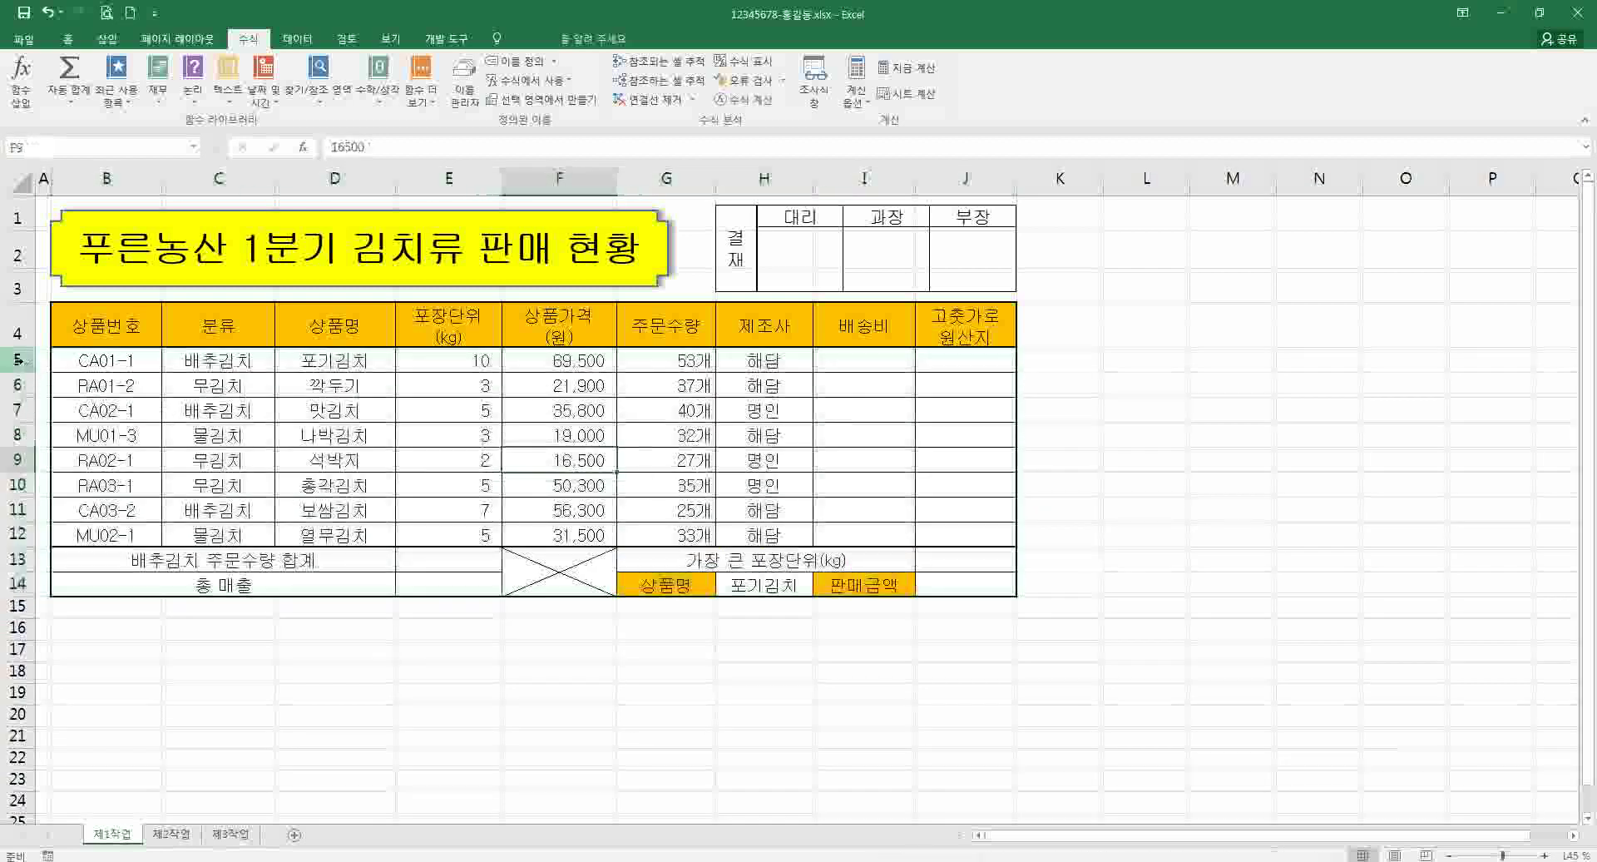
- Increase the height of rows 5 to 14 further, keeping all ten rows equally tall, and deselect the table
left_click_drag(24, 361, 20, 626)
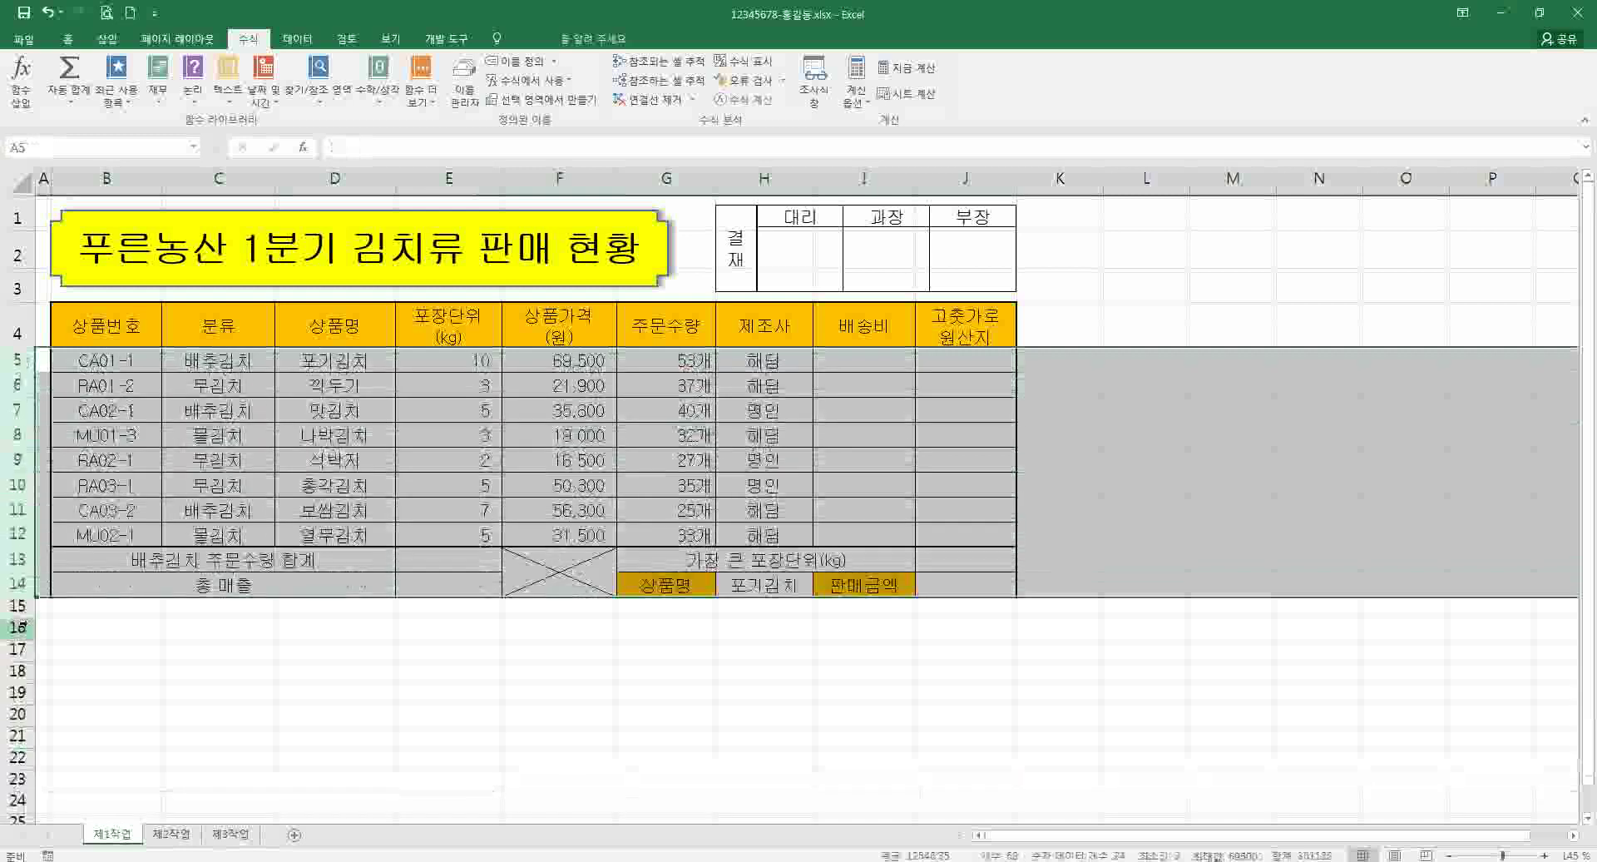
left_click_drag(25, 547, 27, 553)
left_click(567, 701)
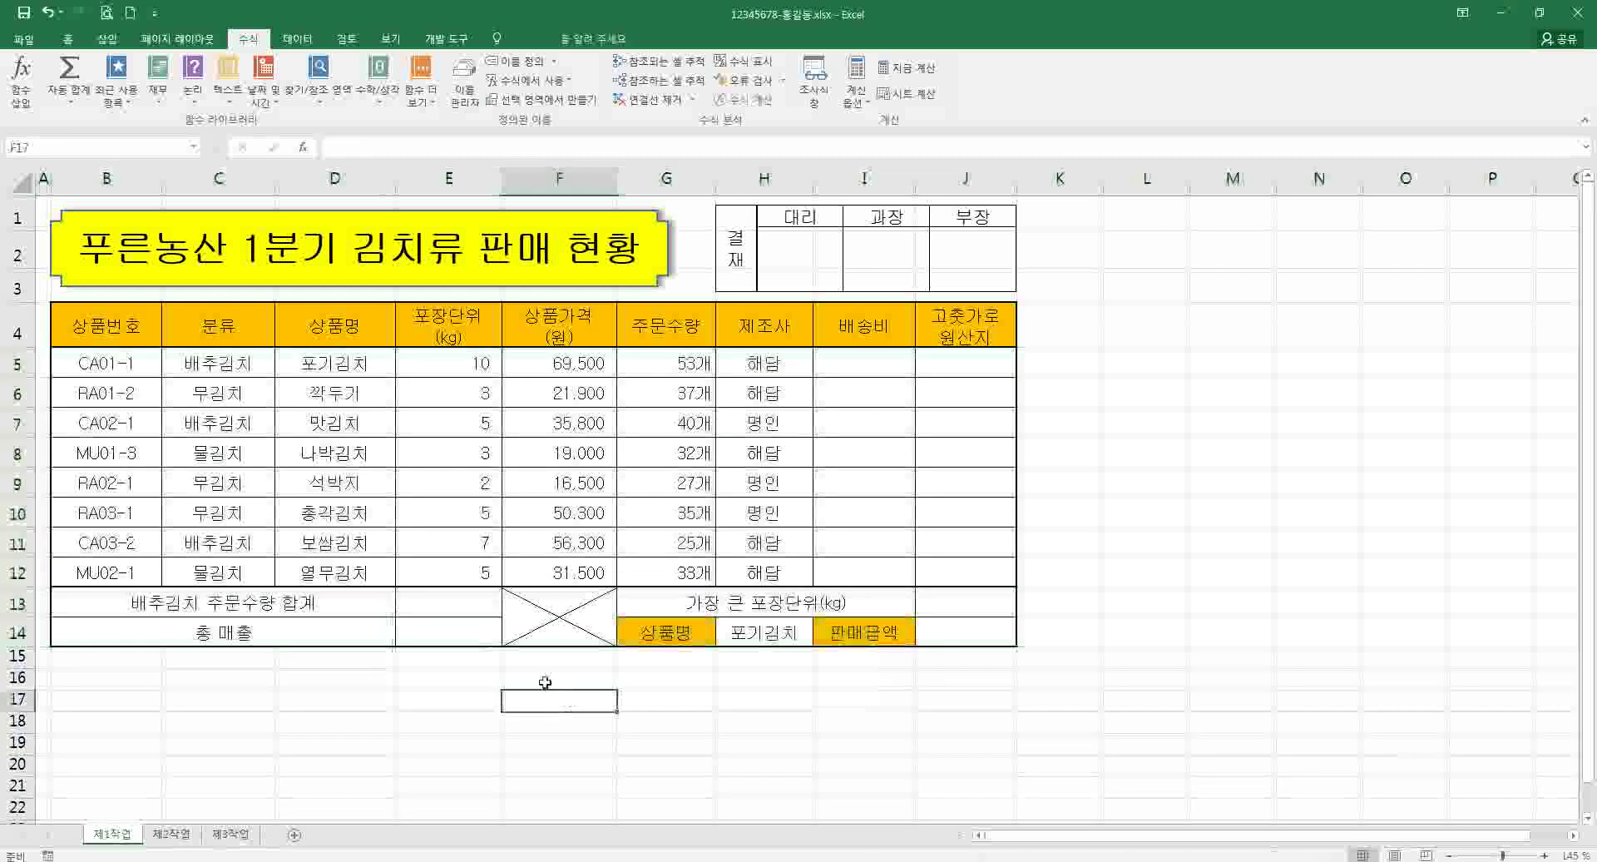
left_click_drag(108, 357, 1016, 627)
left_click(723, 692)
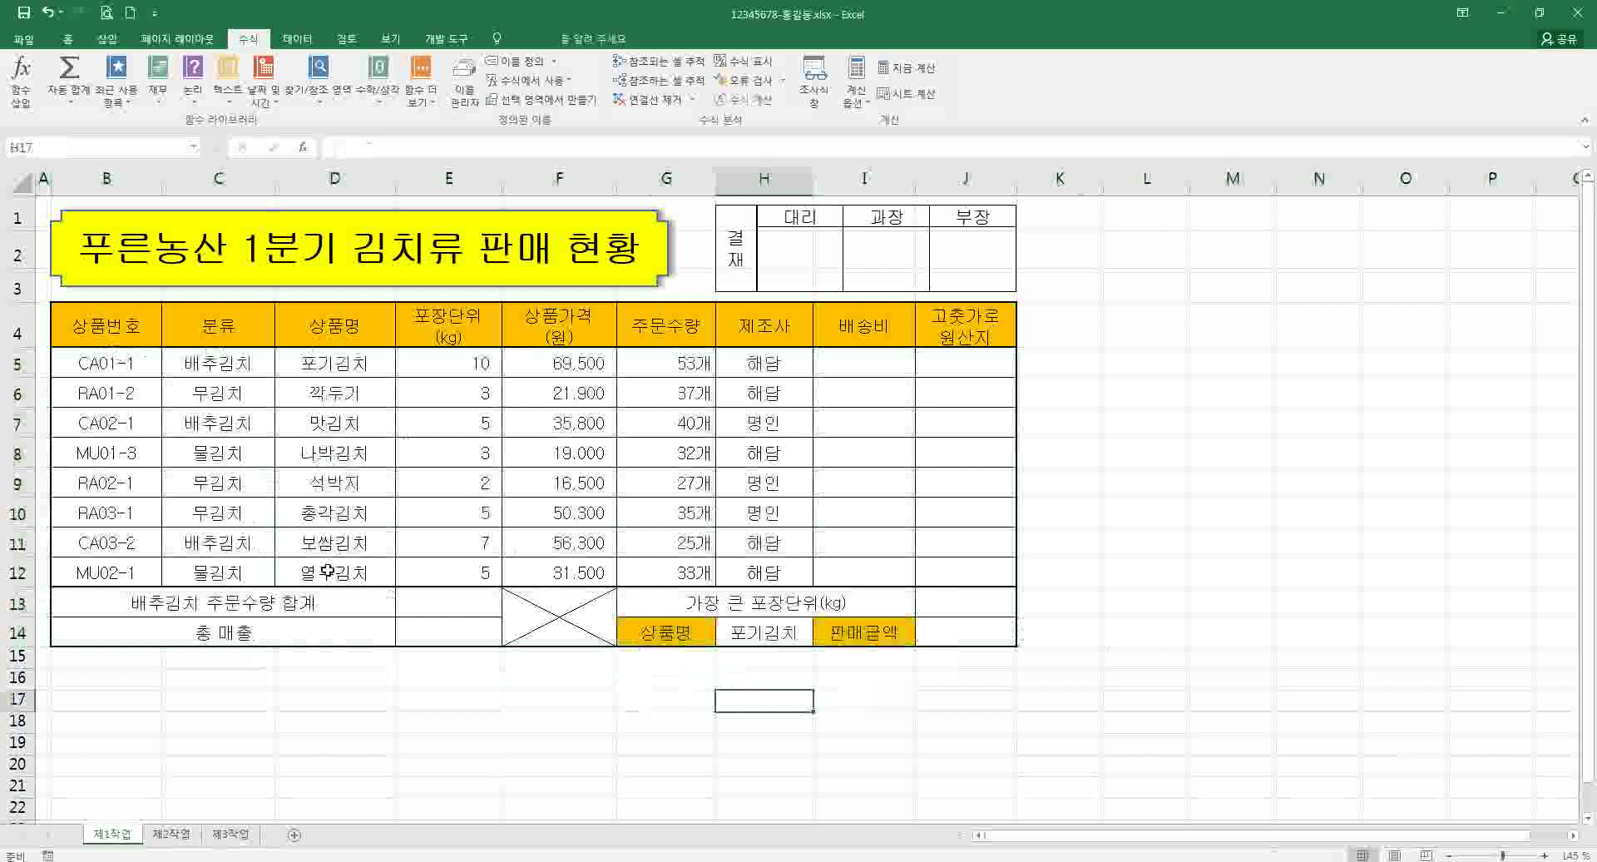